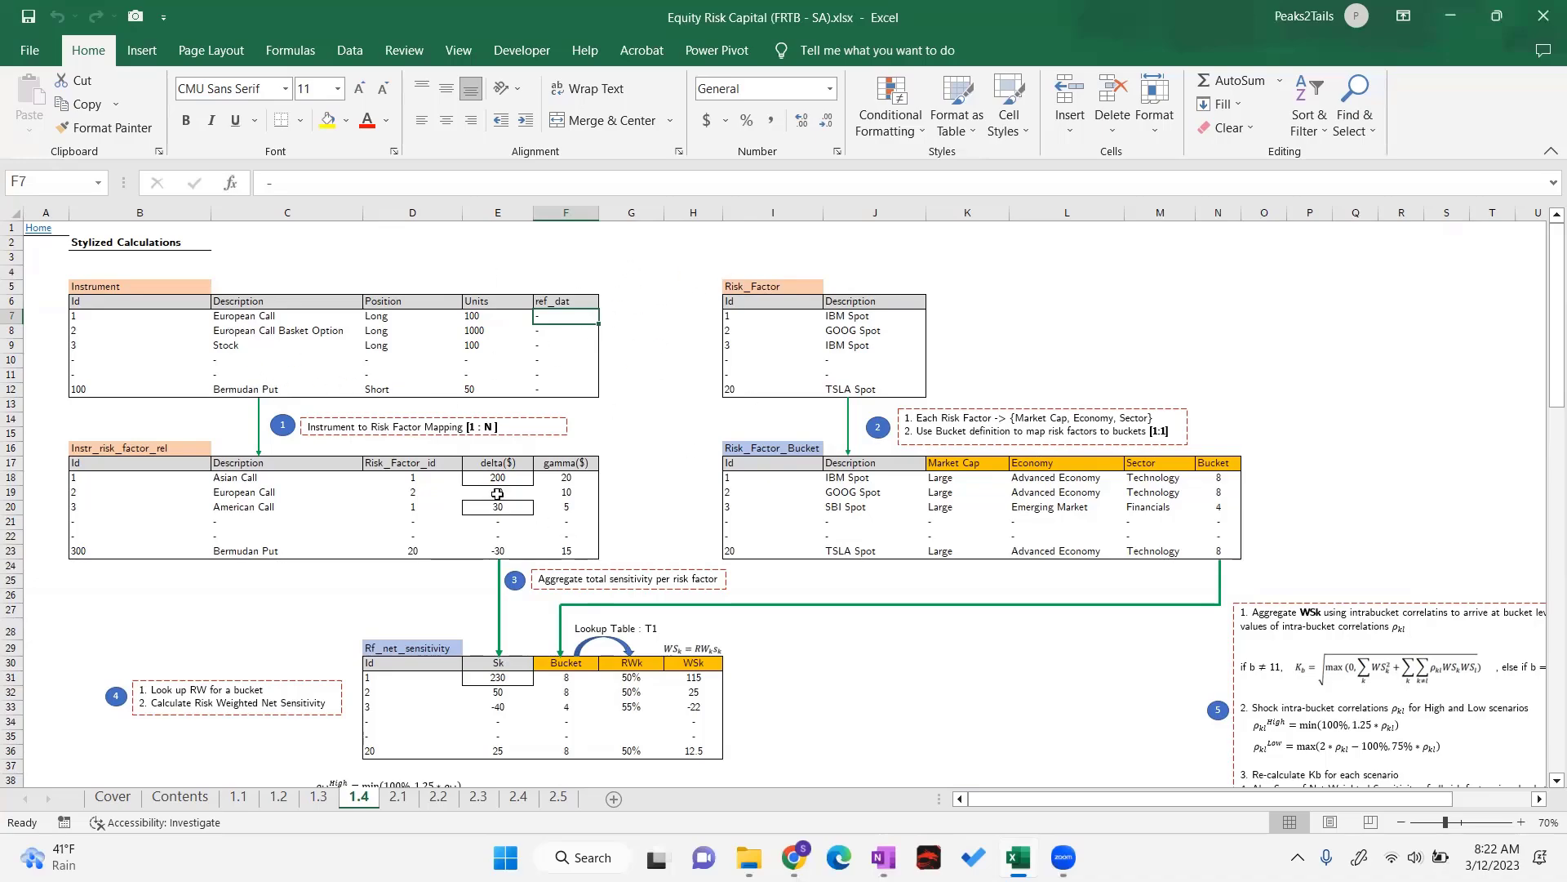
Examine the Stylized Calculations on sheet 1.4, focusing on the Risk_Factor table's ids and spot descriptions and the Instr_risk_factor_rel table
click(88, 244)
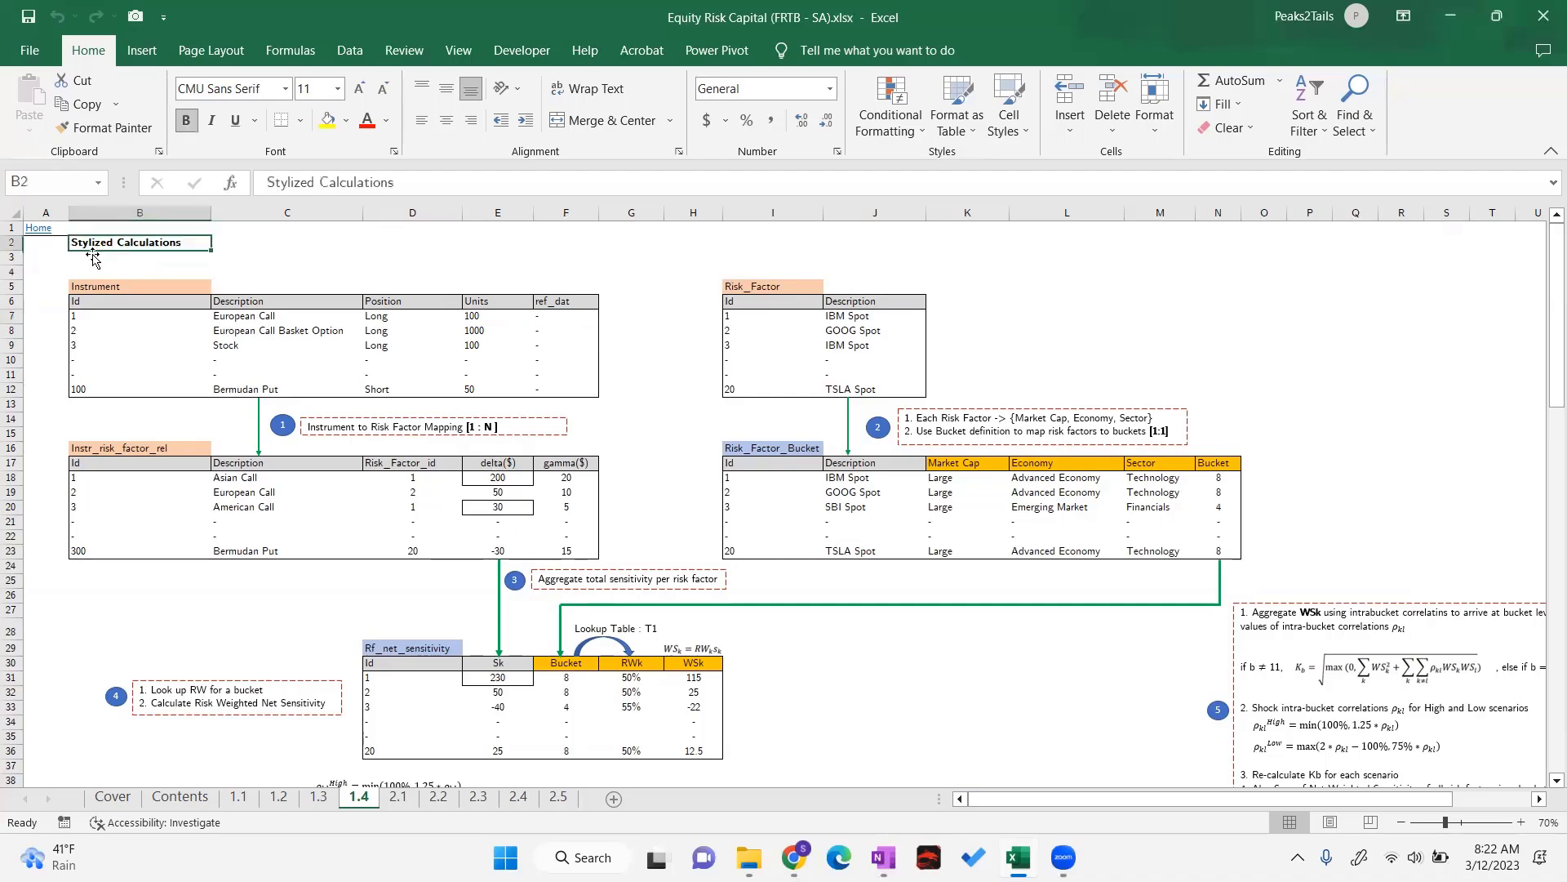
click(620, 271)
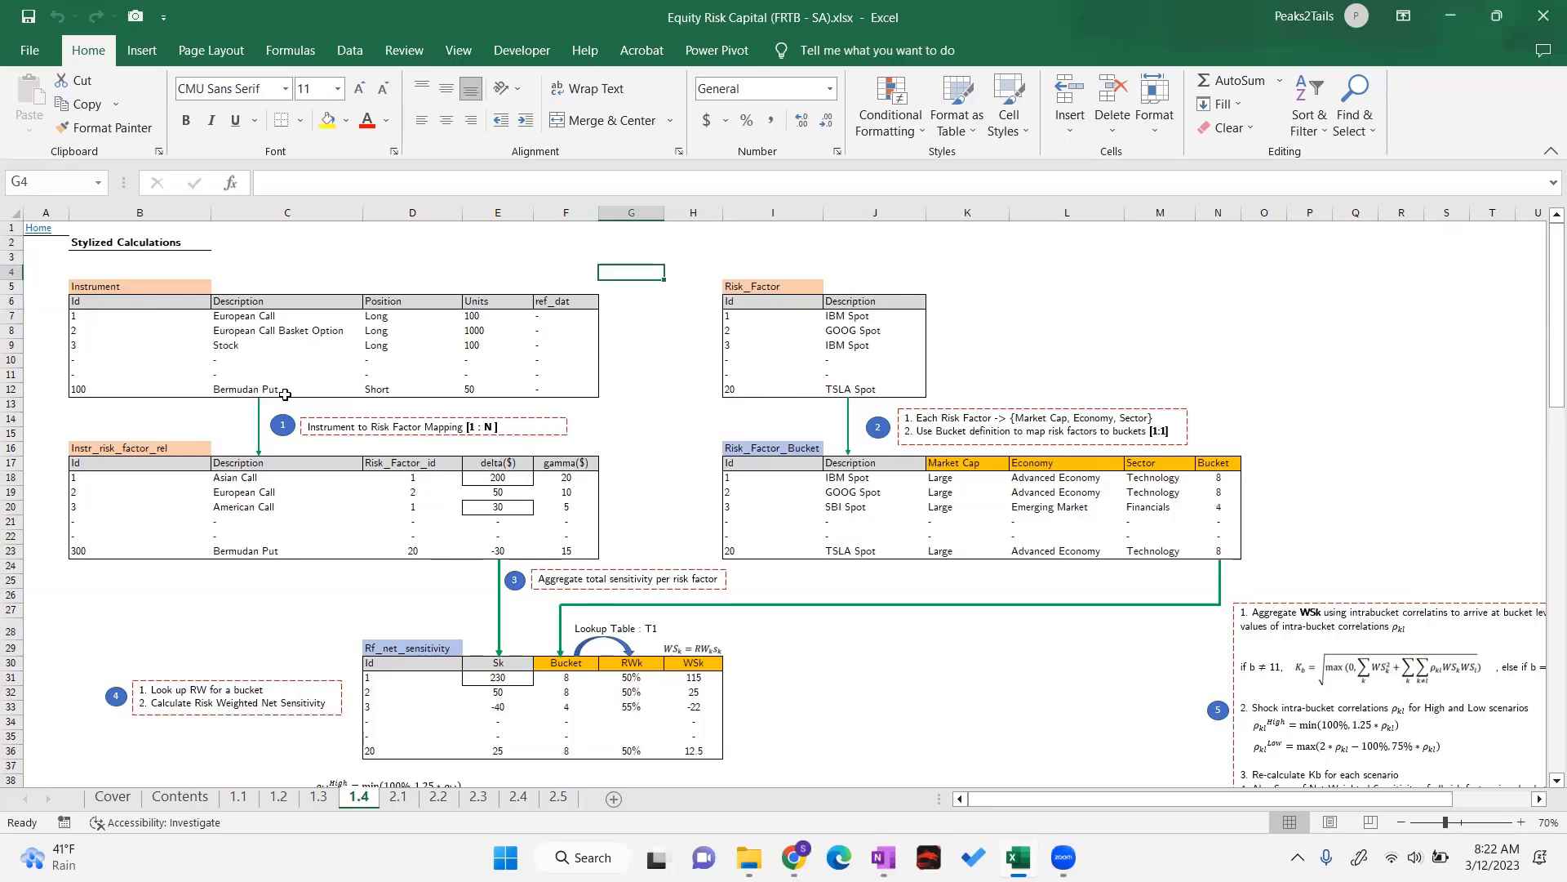
click(762, 329)
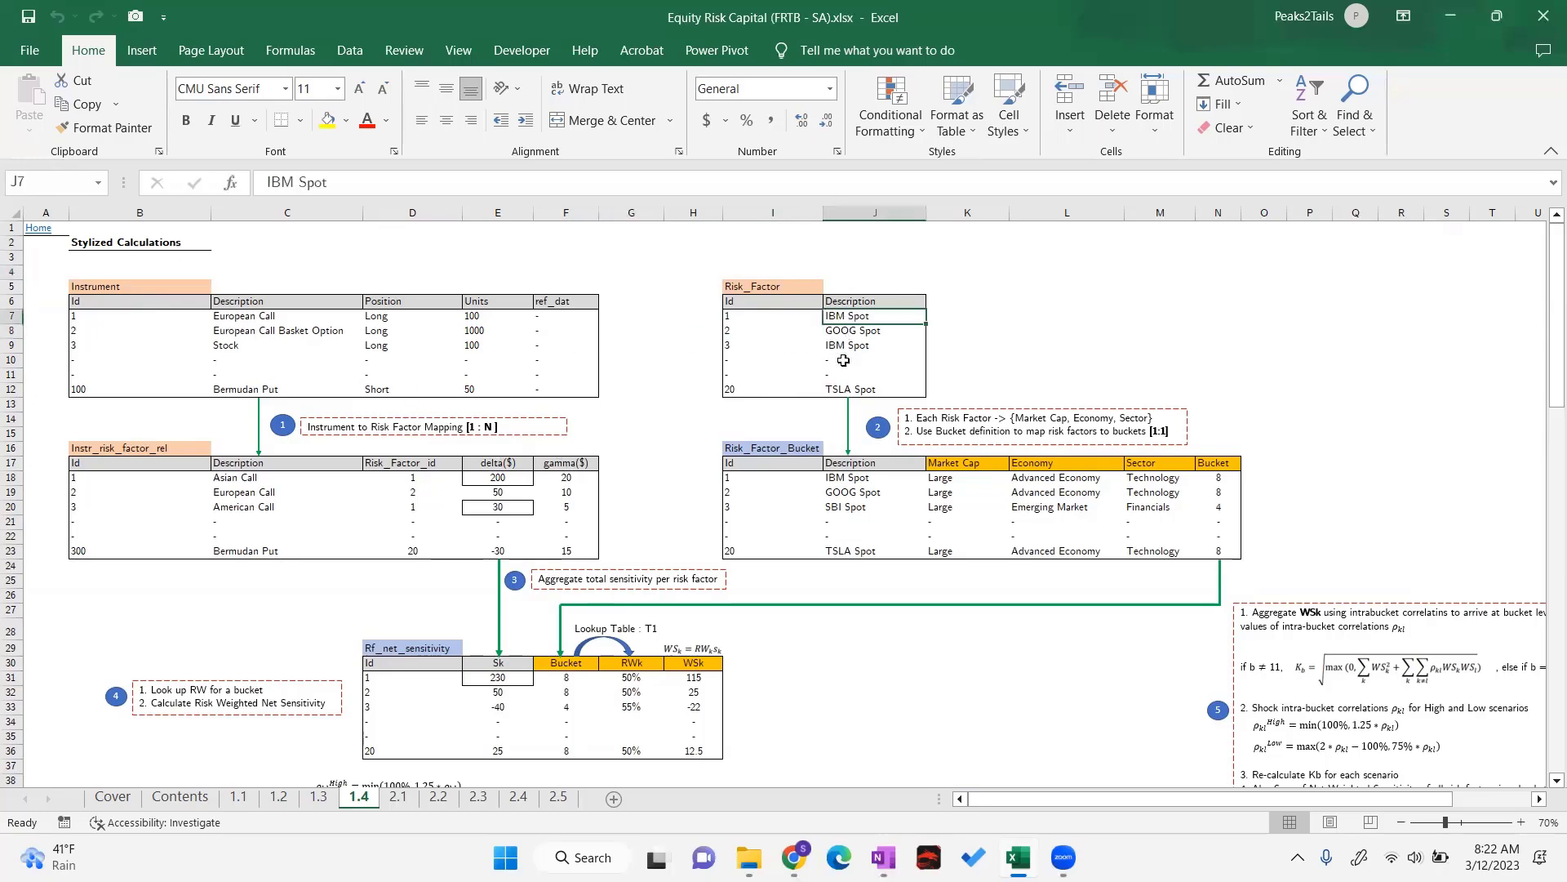
click(844, 320)
click(867, 348)
click(850, 317)
click(853, 344)
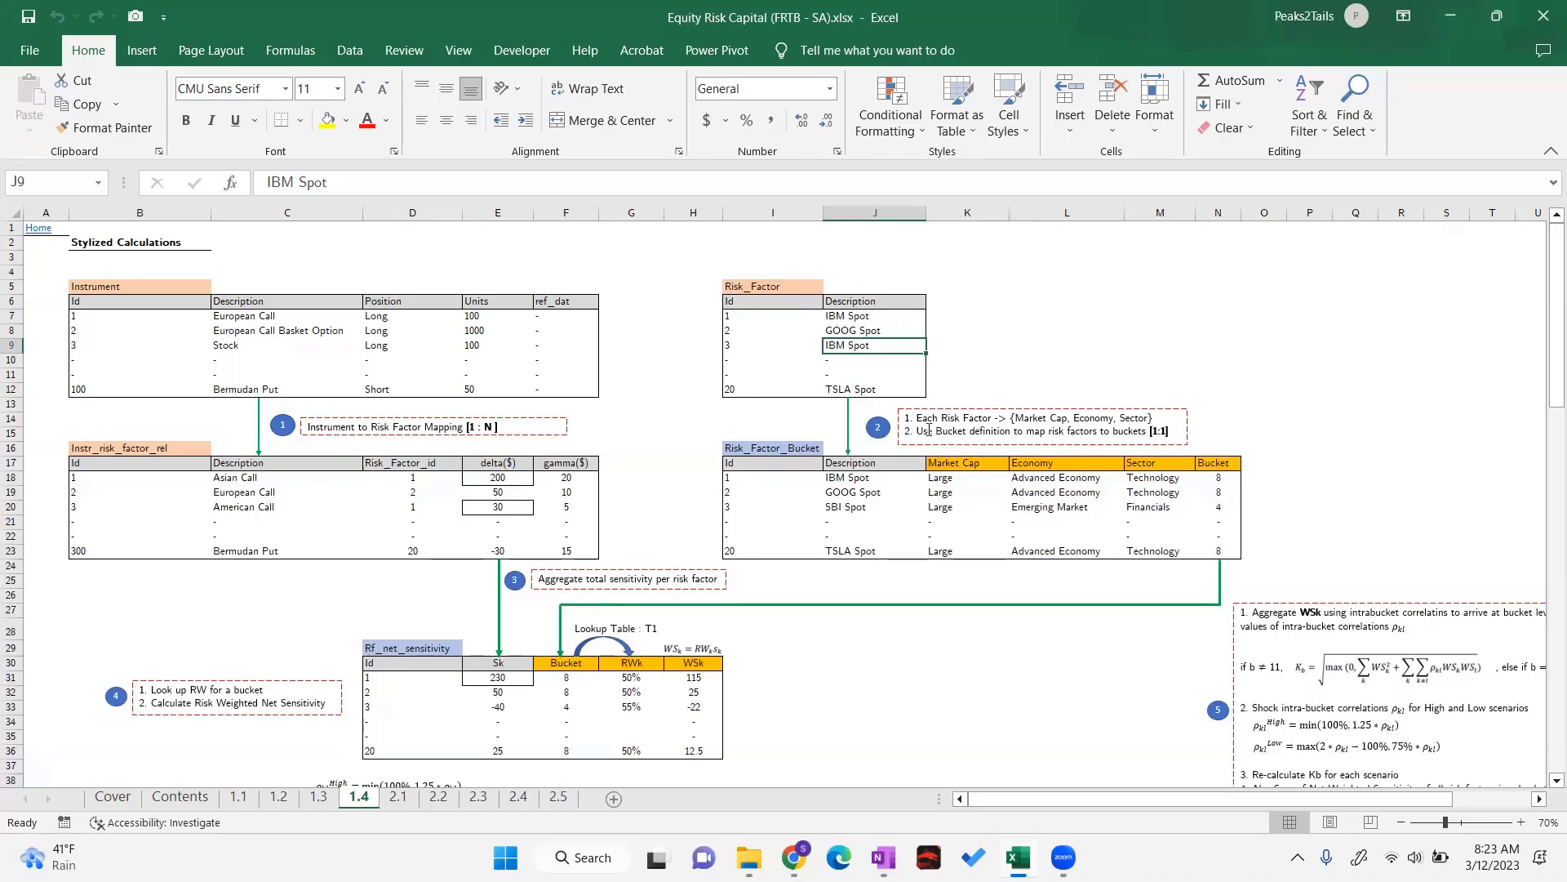
click(971, 344)
scroll(327, 464, down, 1)
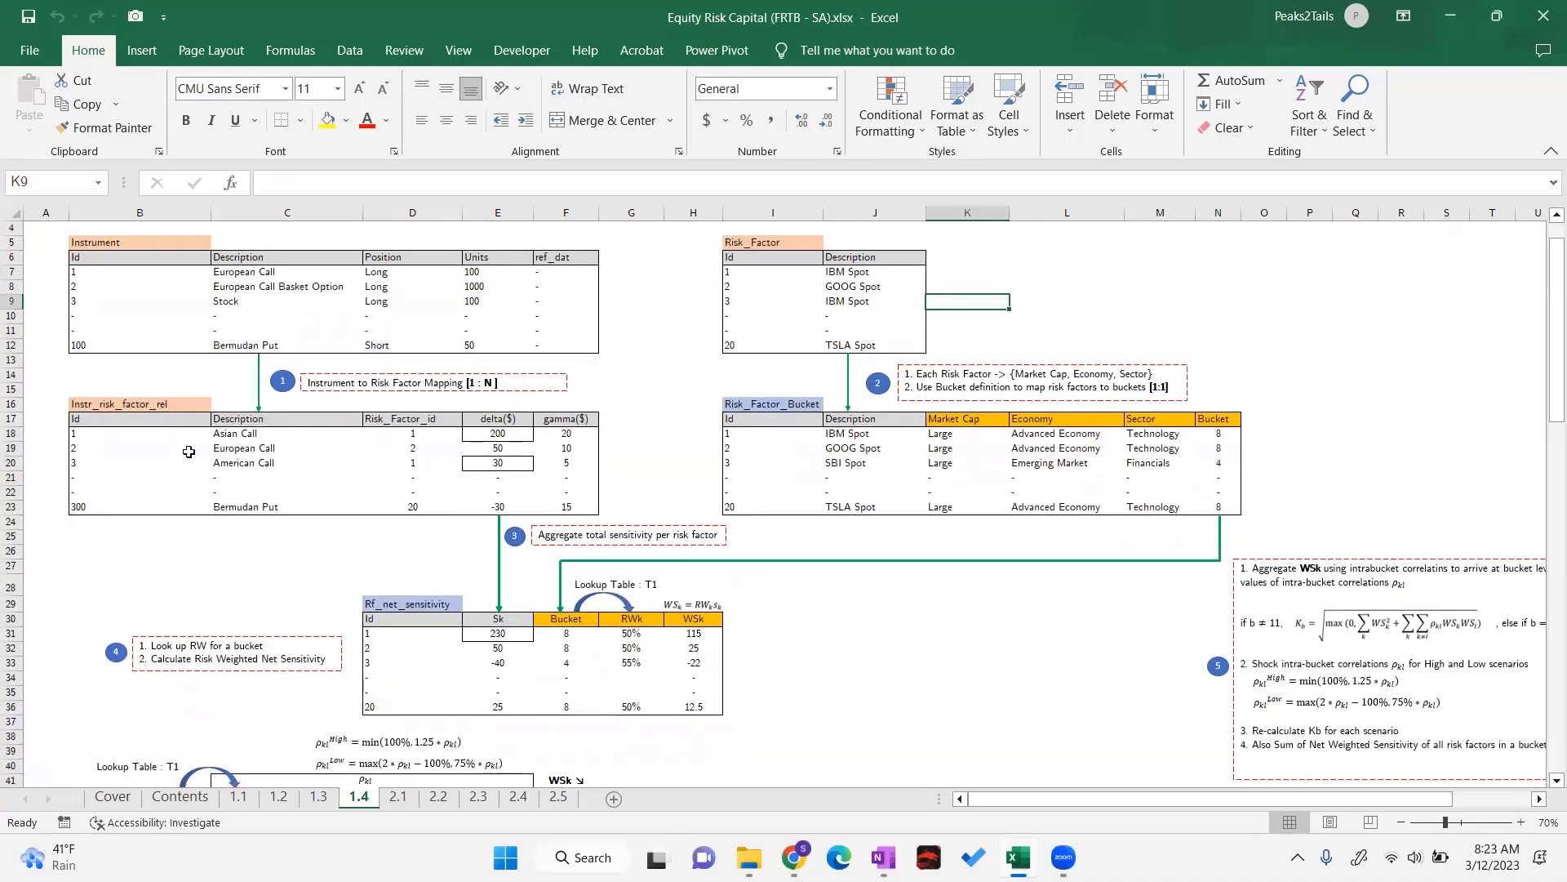
click(118, 405)
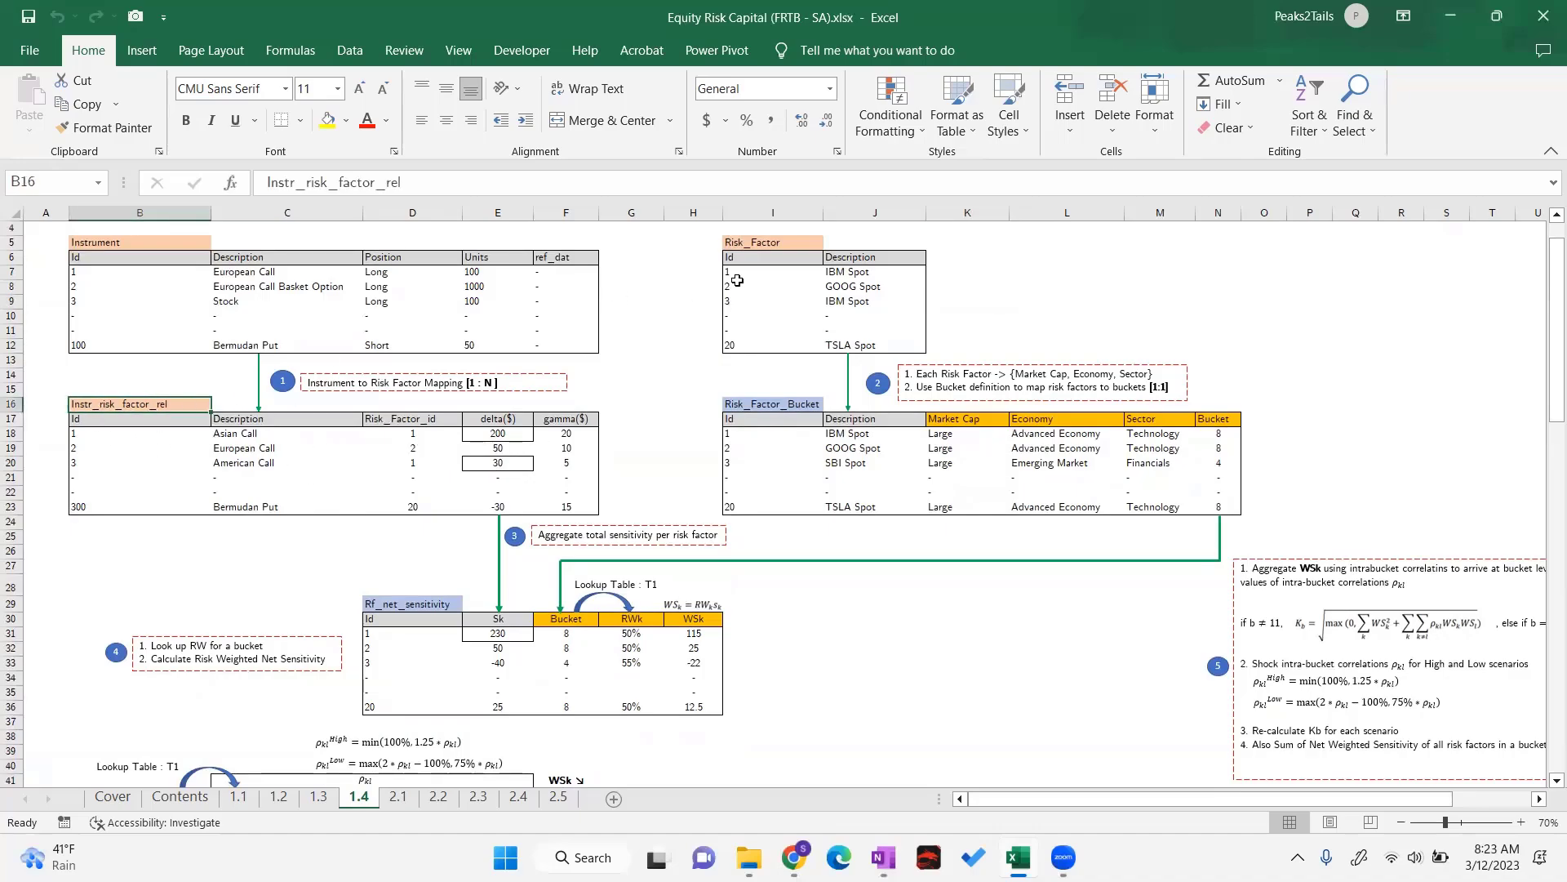
click(759, 257)
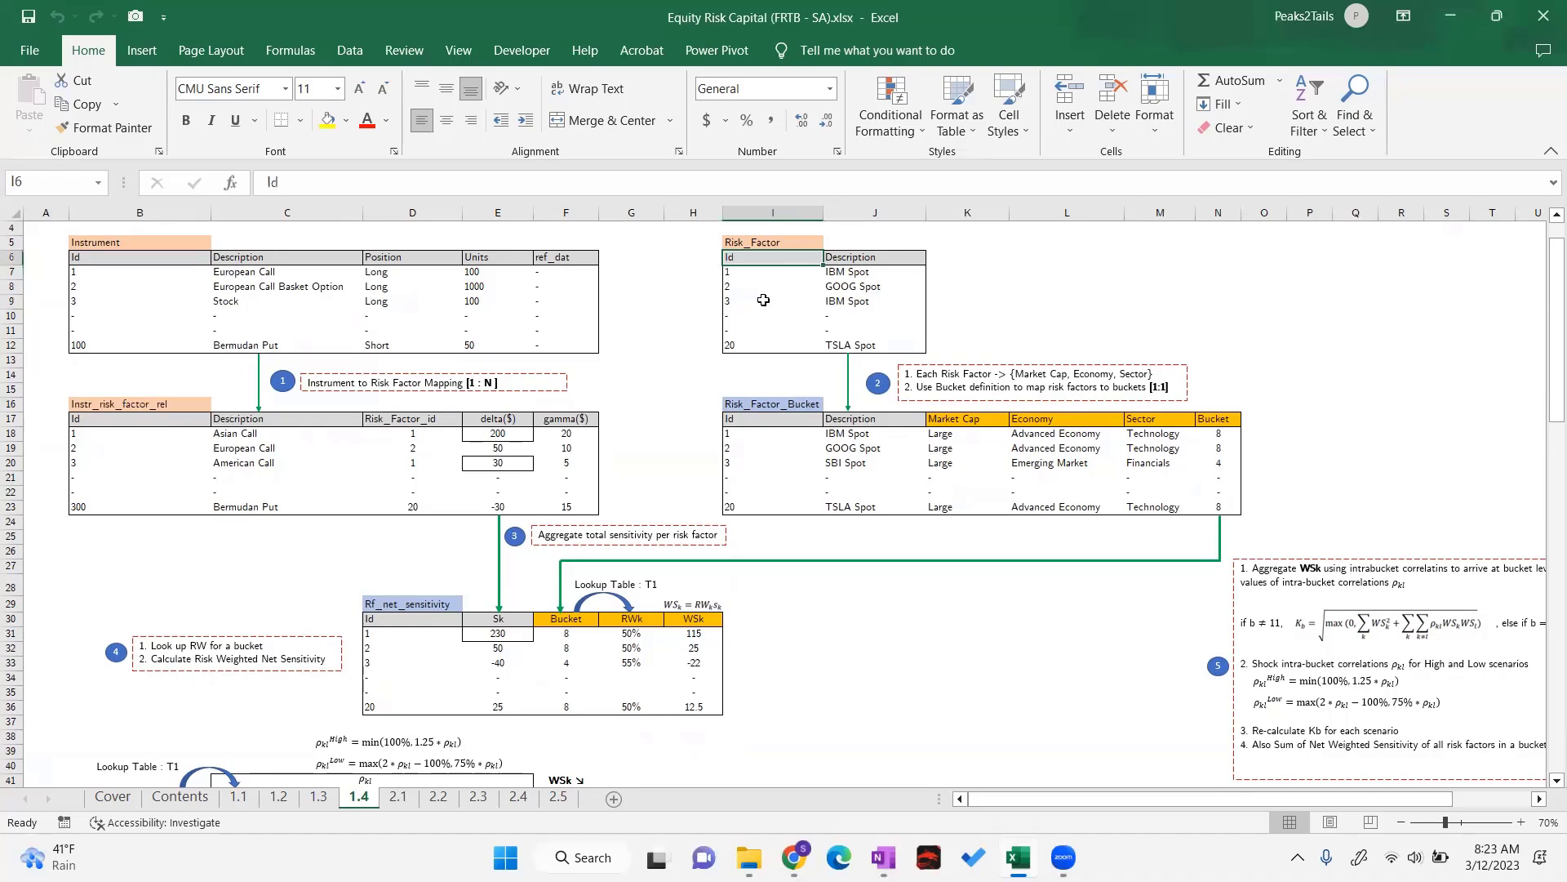
Copy the Asian Call, European Call and American Call descriptions from Instr_risk_factor_rel over the first three descriptions in the Instrument table
click(225, 435)
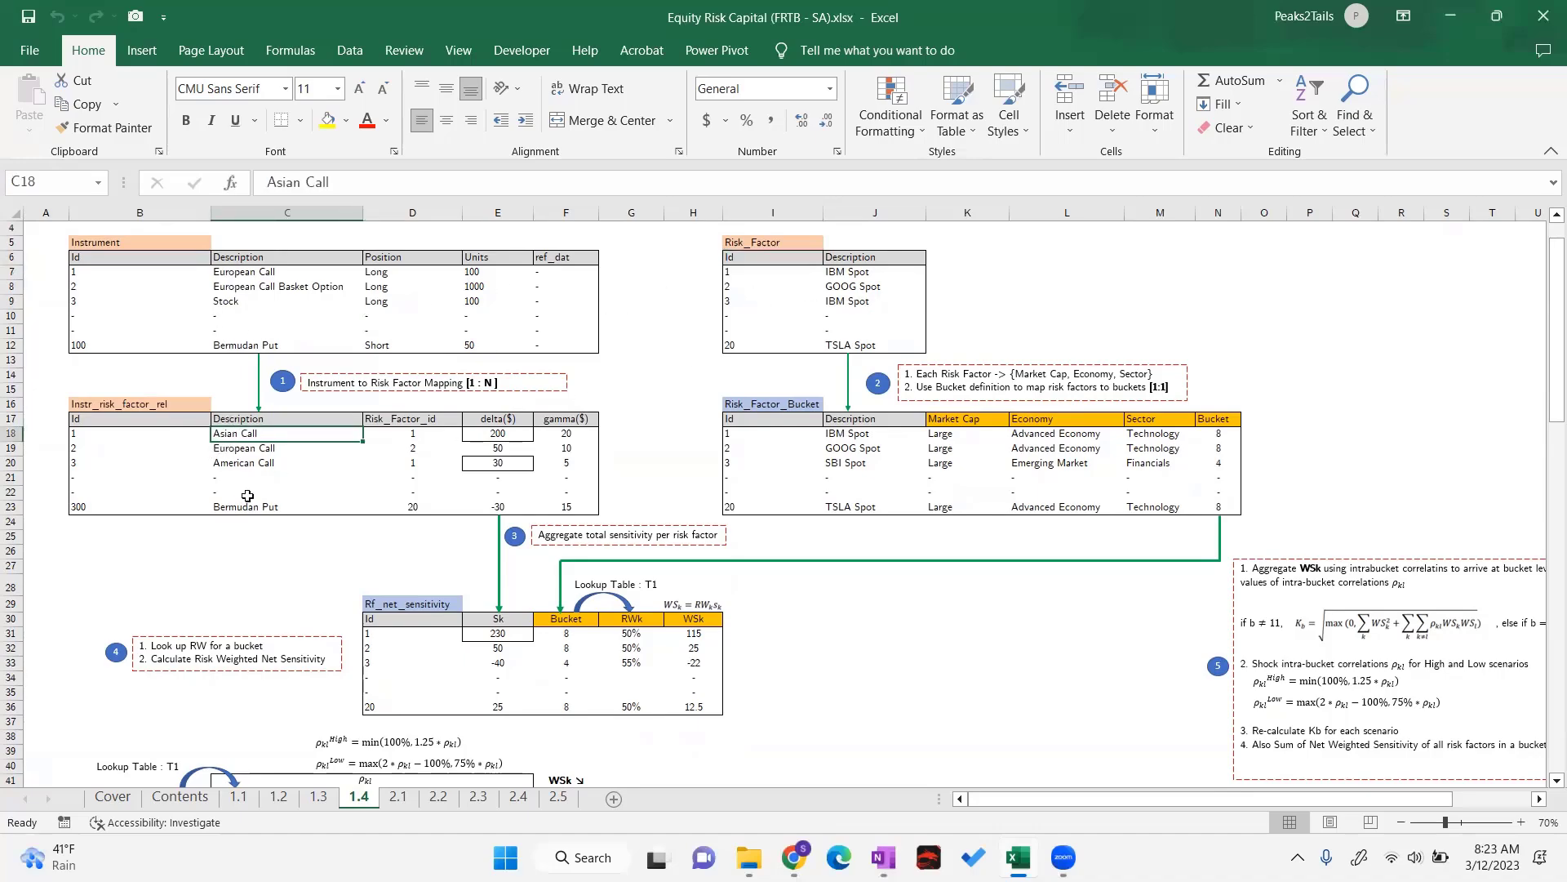
click(233, 276)
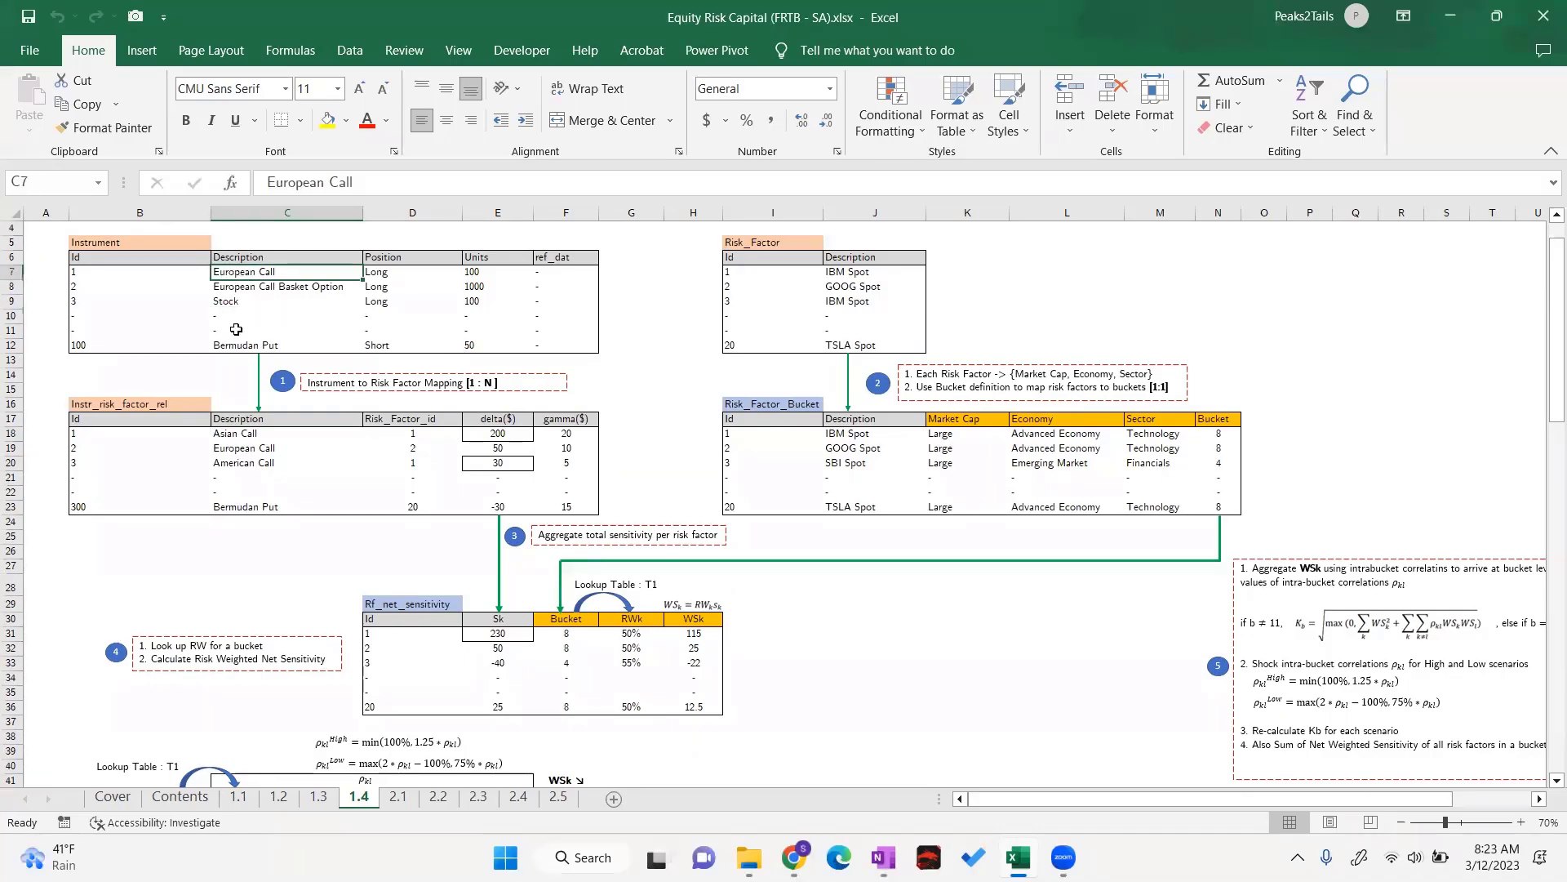
click(248, 436)
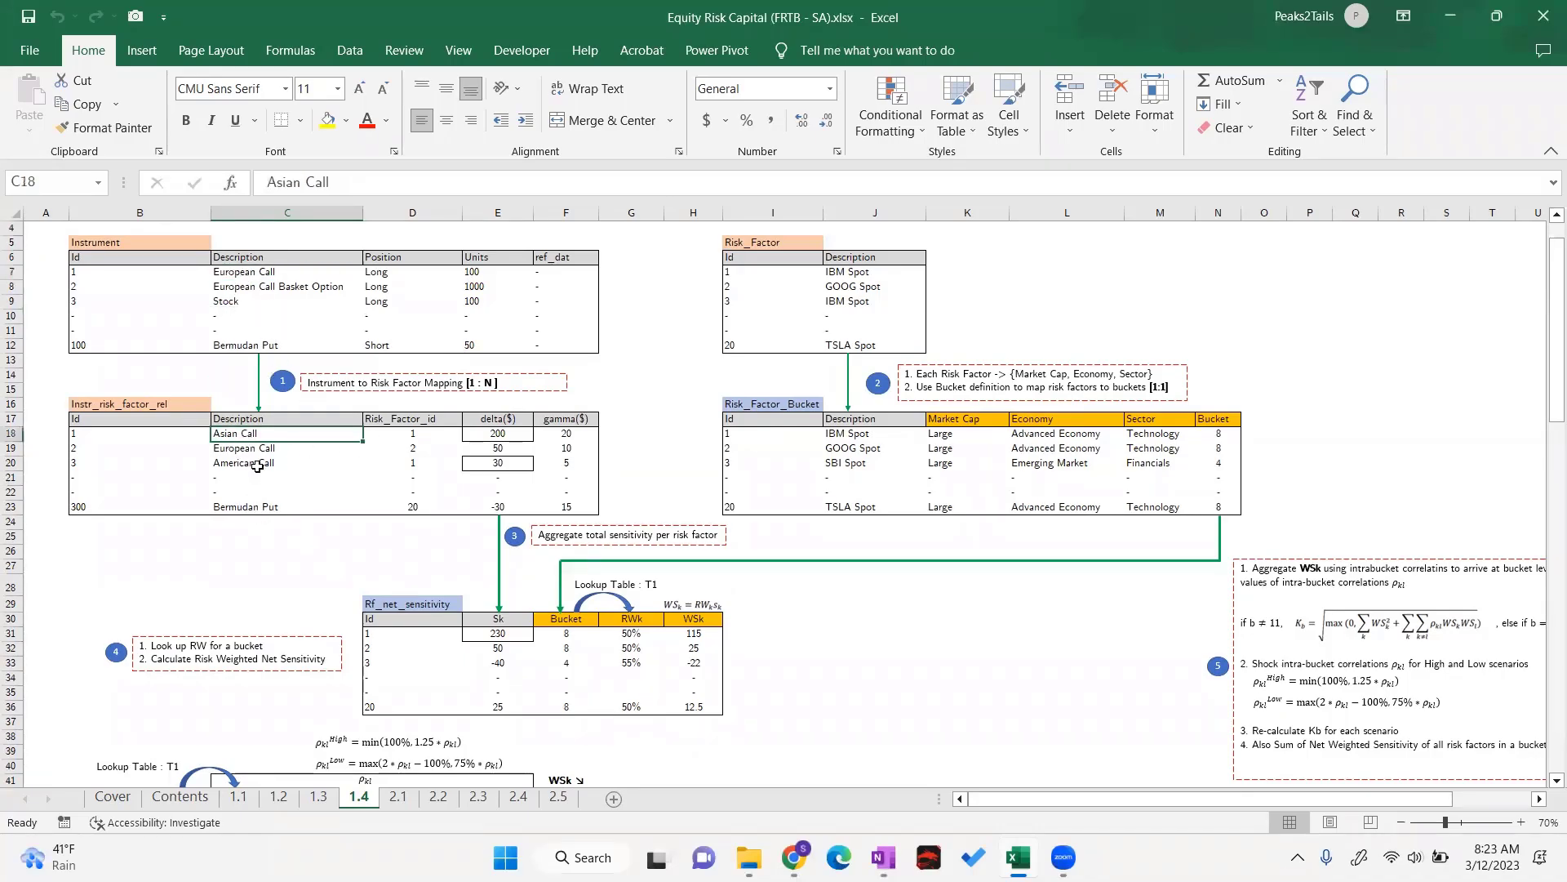
click(236, 278)
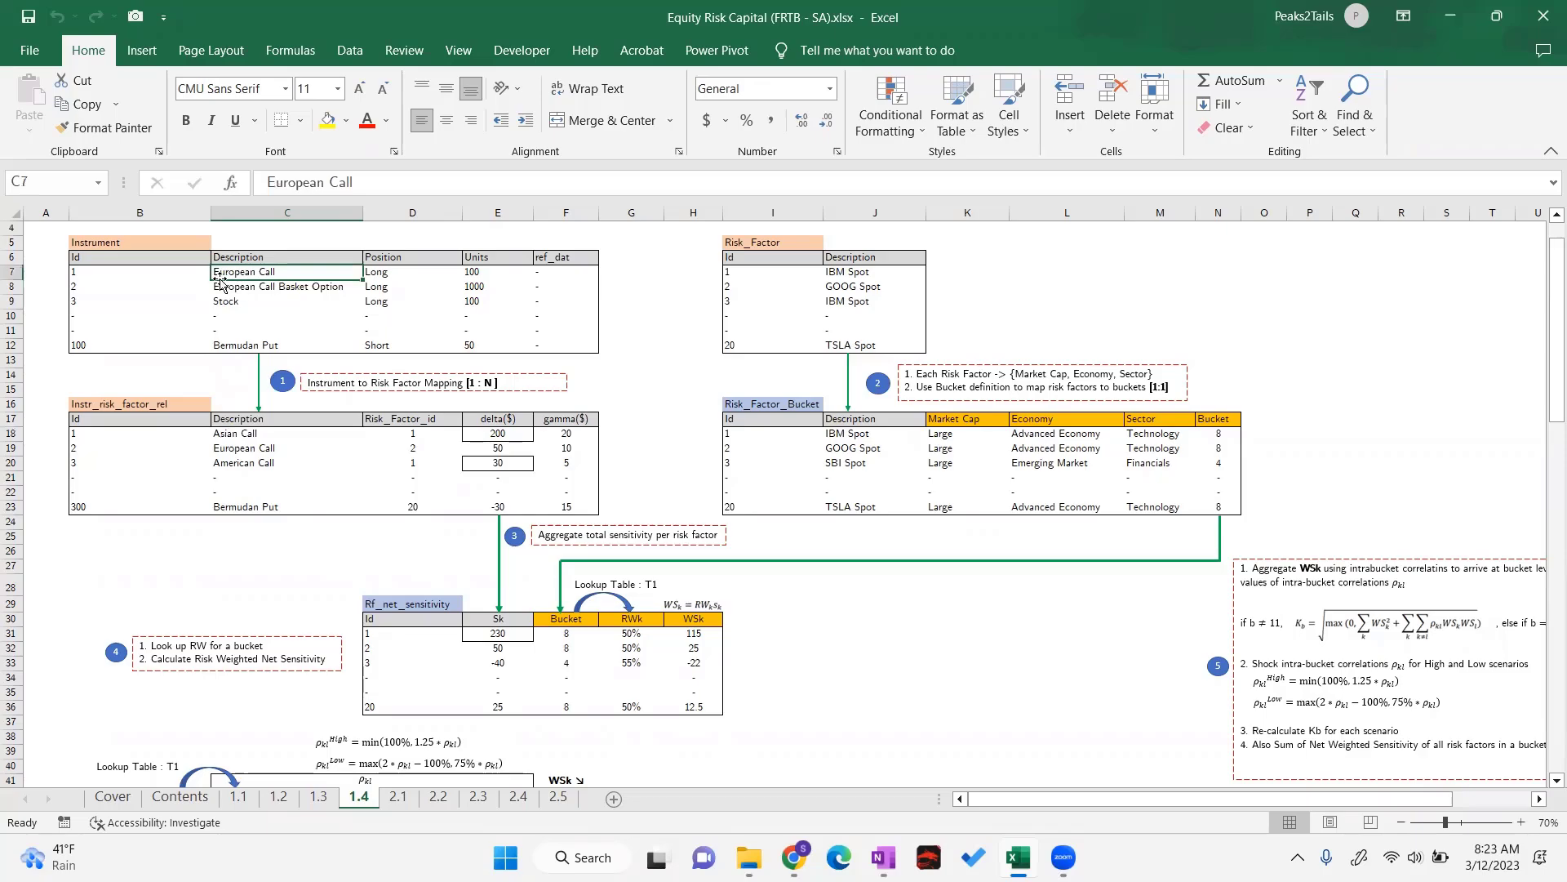
click(236, 438)
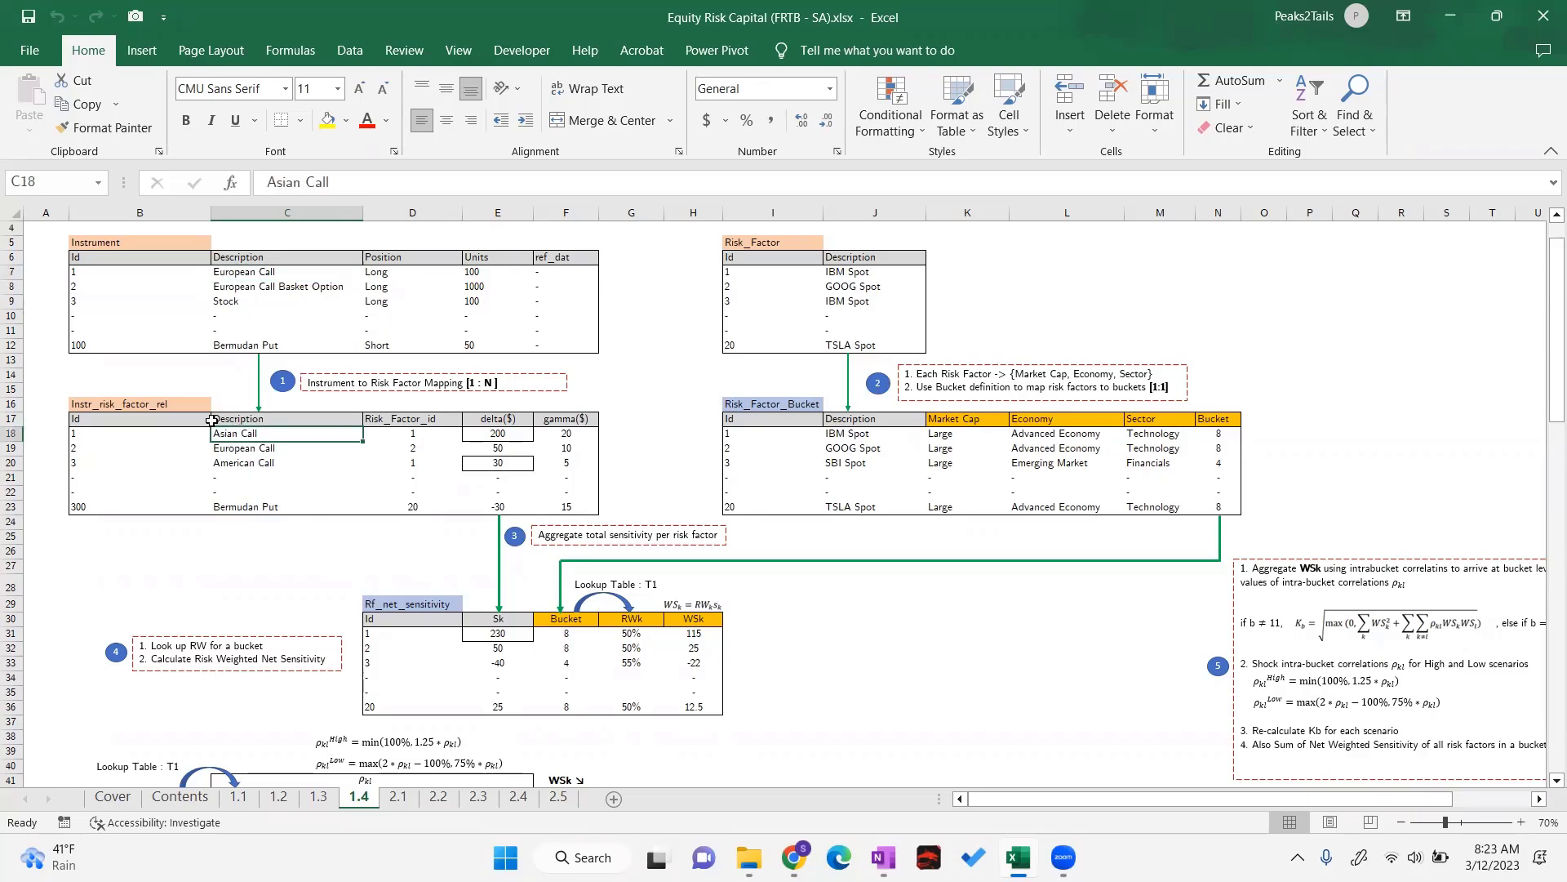
drag(228, 433, 227, 462)
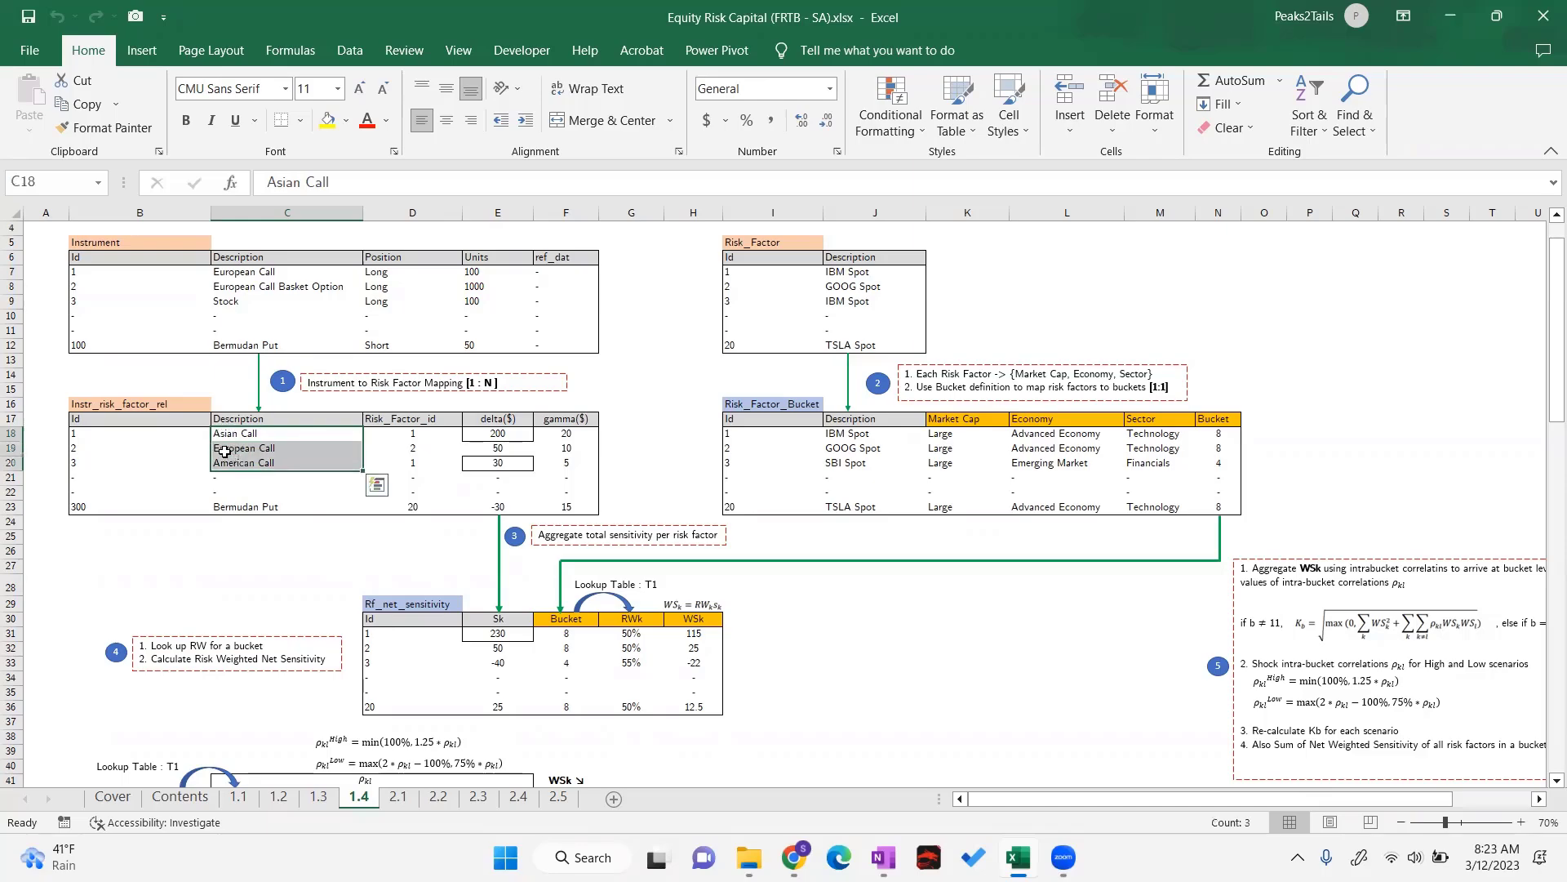
key(ctrl+c)
click(230, 271)
key(ctrl+v)
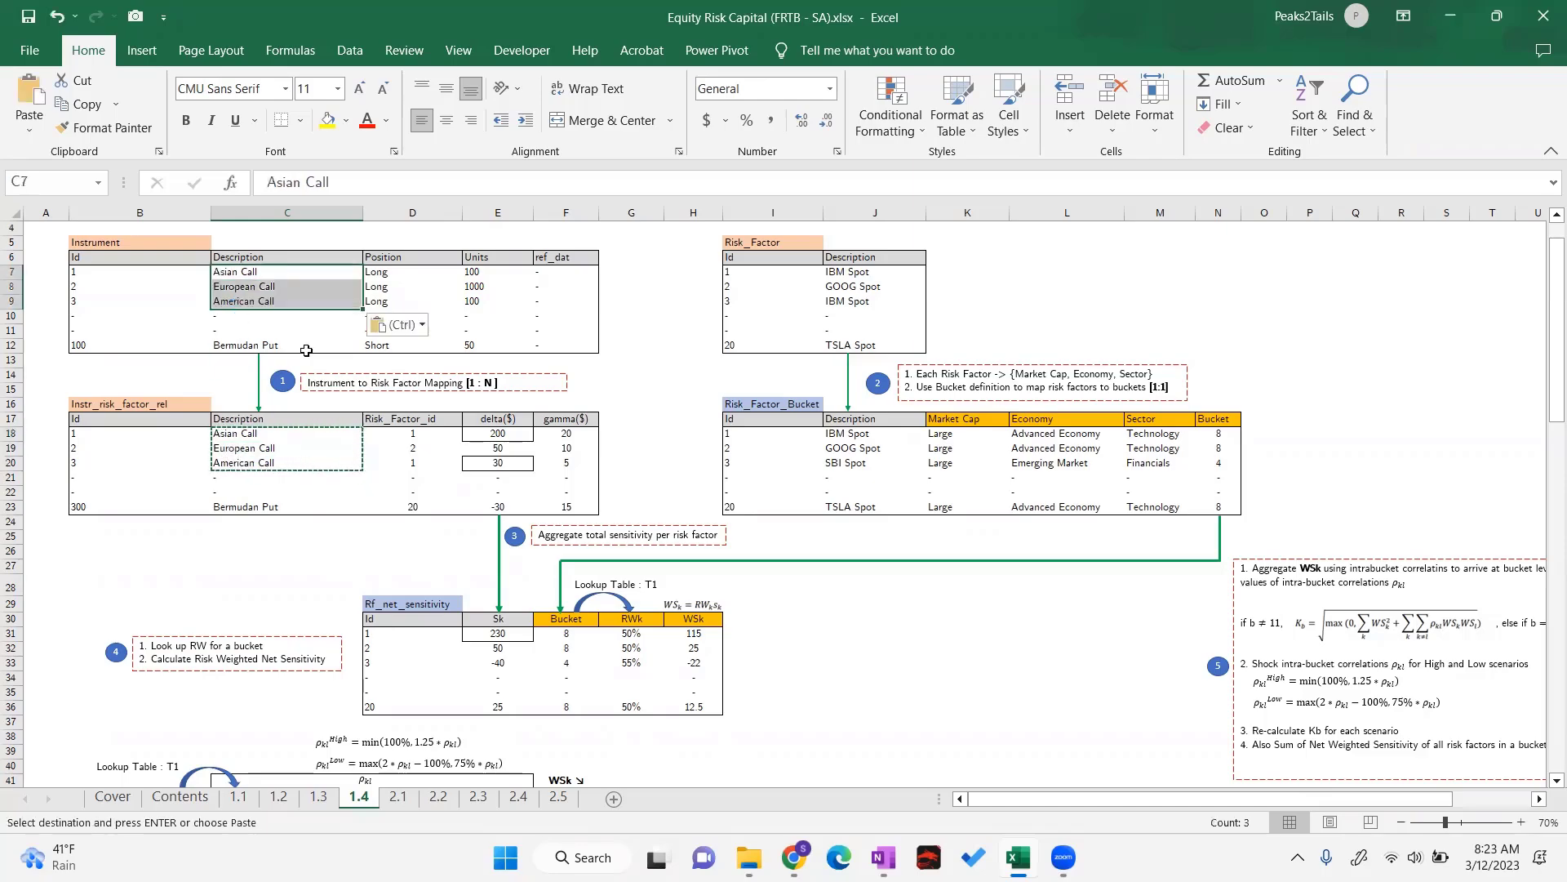
click(636, 329)
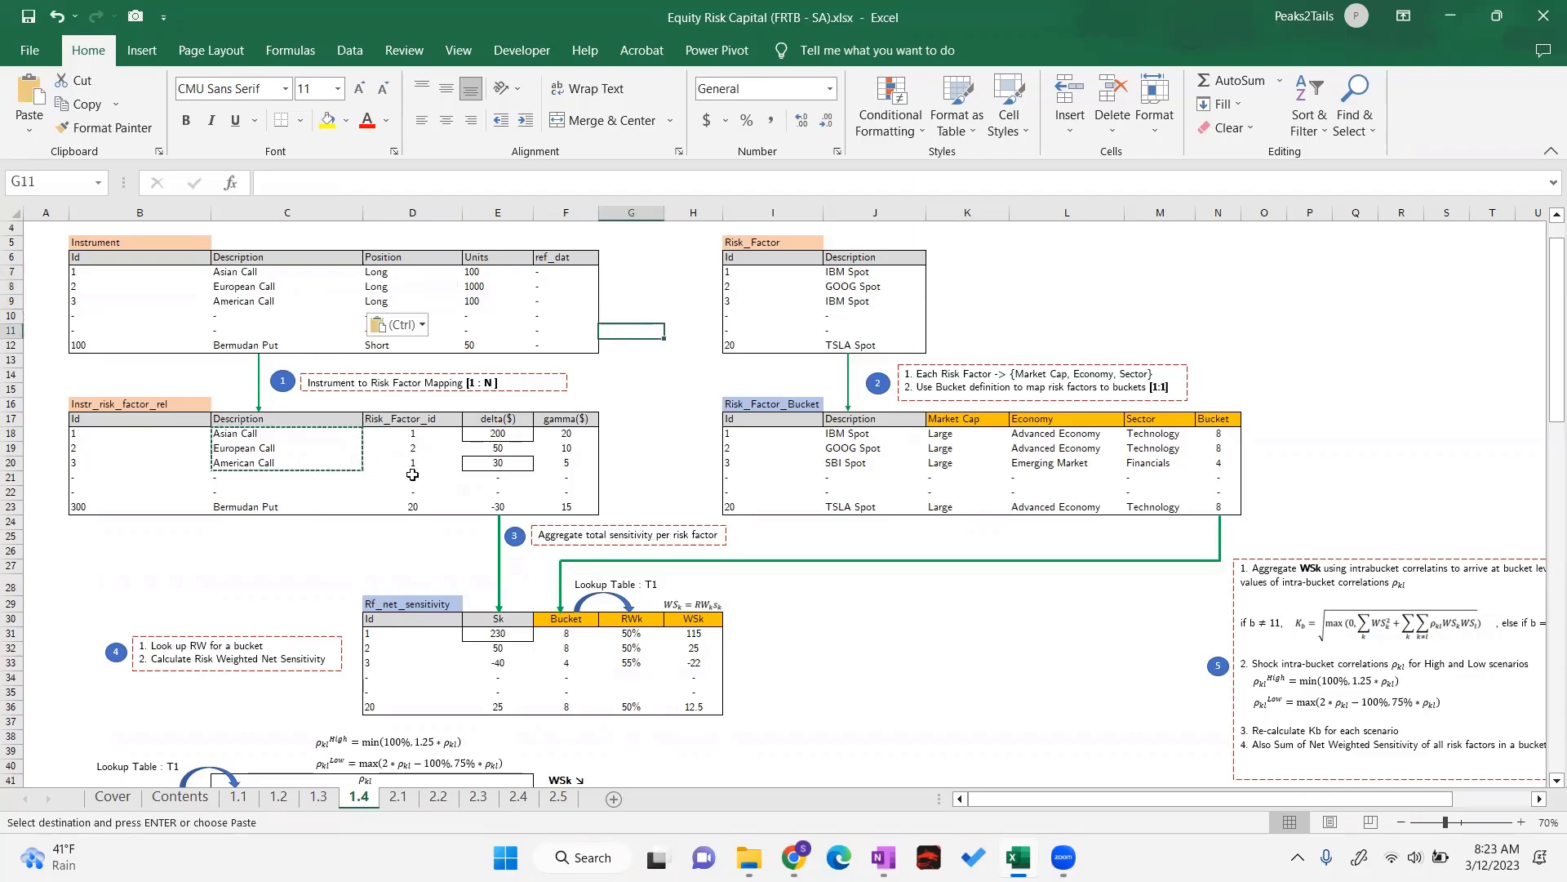
key(Escape)
Trace the Risk_Factor_id of the Asian, European and American Calls in Instr_risk_factor_rel to the matching spot entries in the Risk_Factor table
click(324, 474)
click(347, 448)
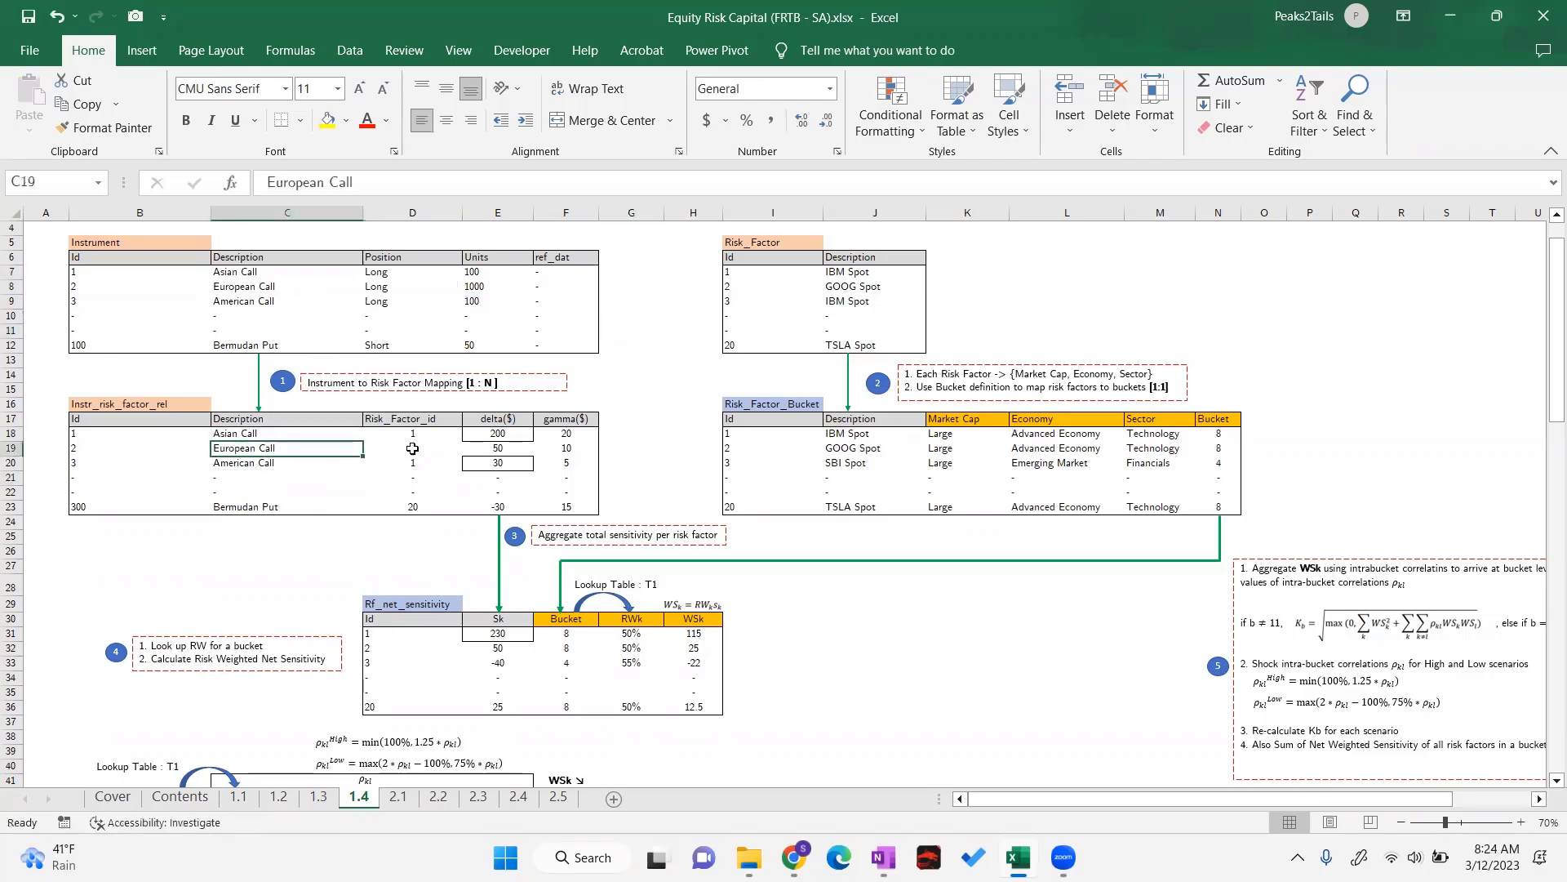
click(240, 433)
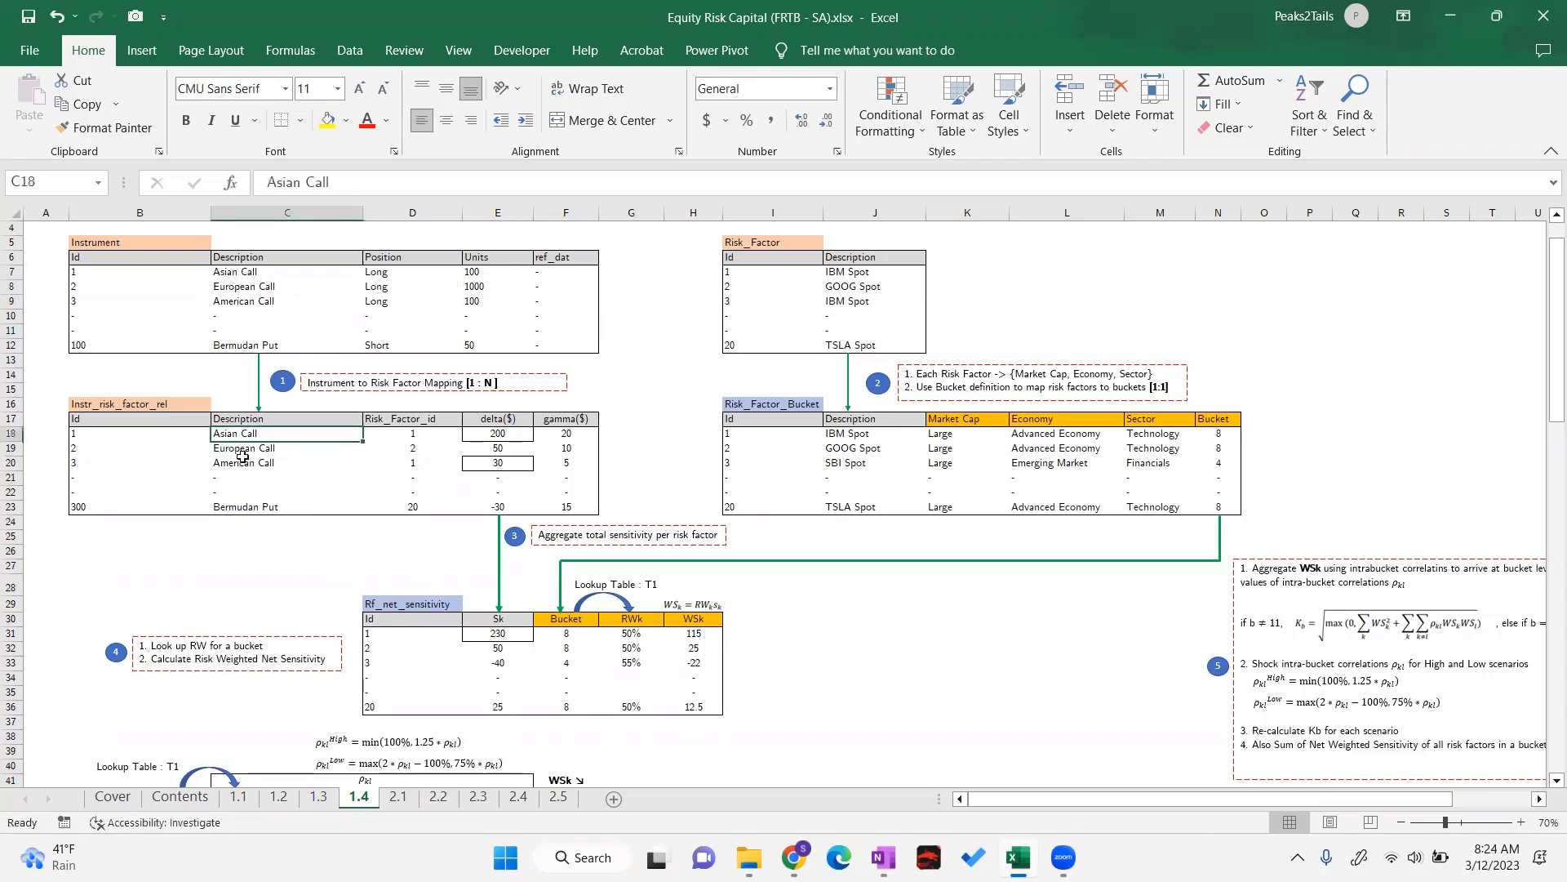
click(412, 433)
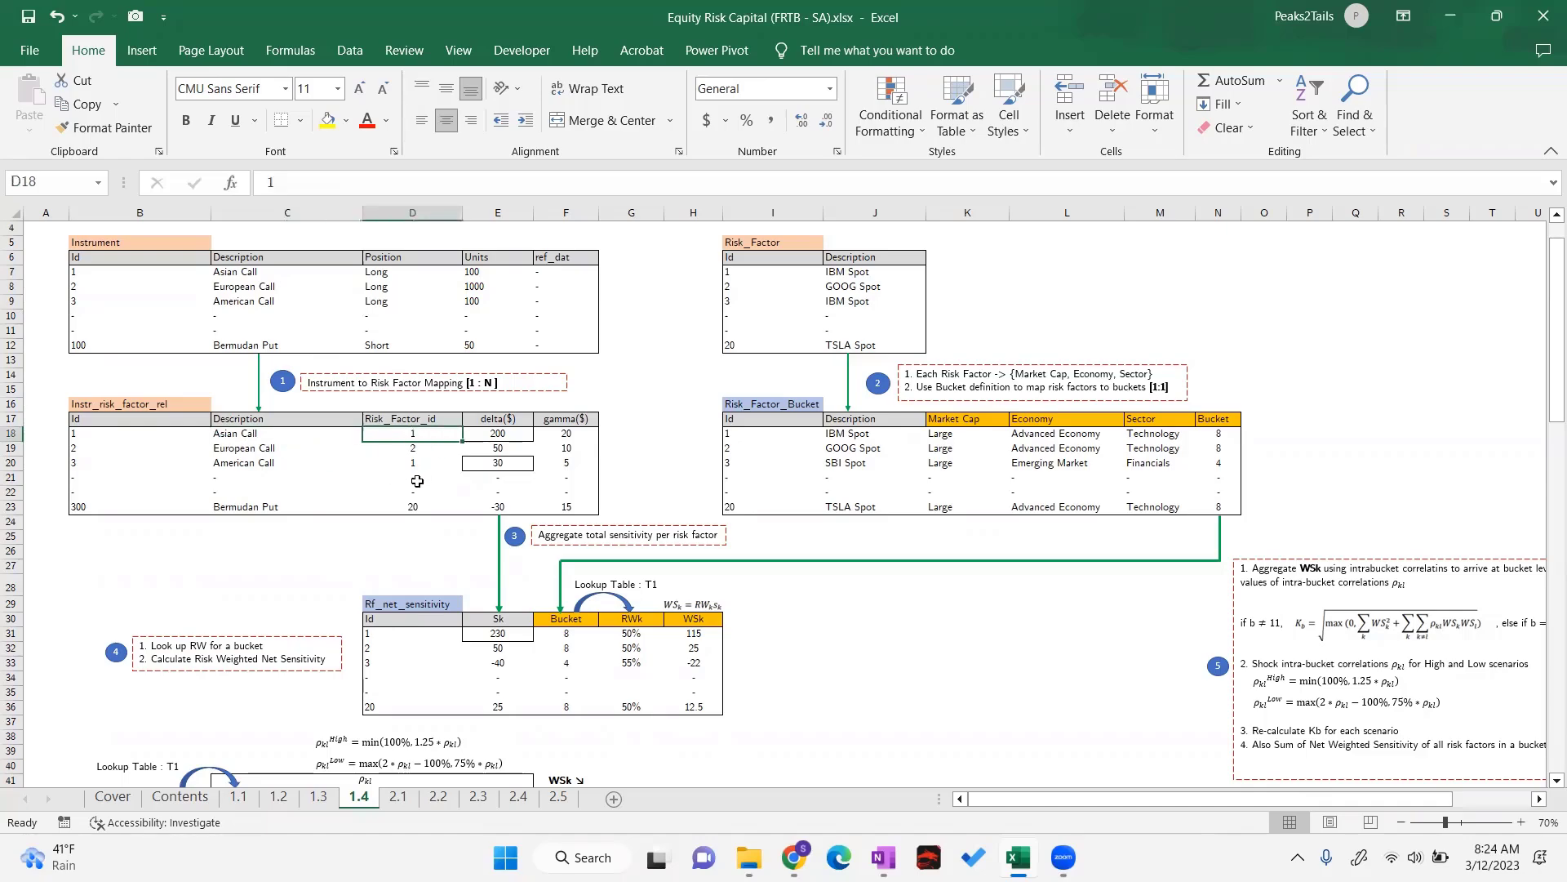
click(241, 436)
click(409, 435)
click(293, 439)
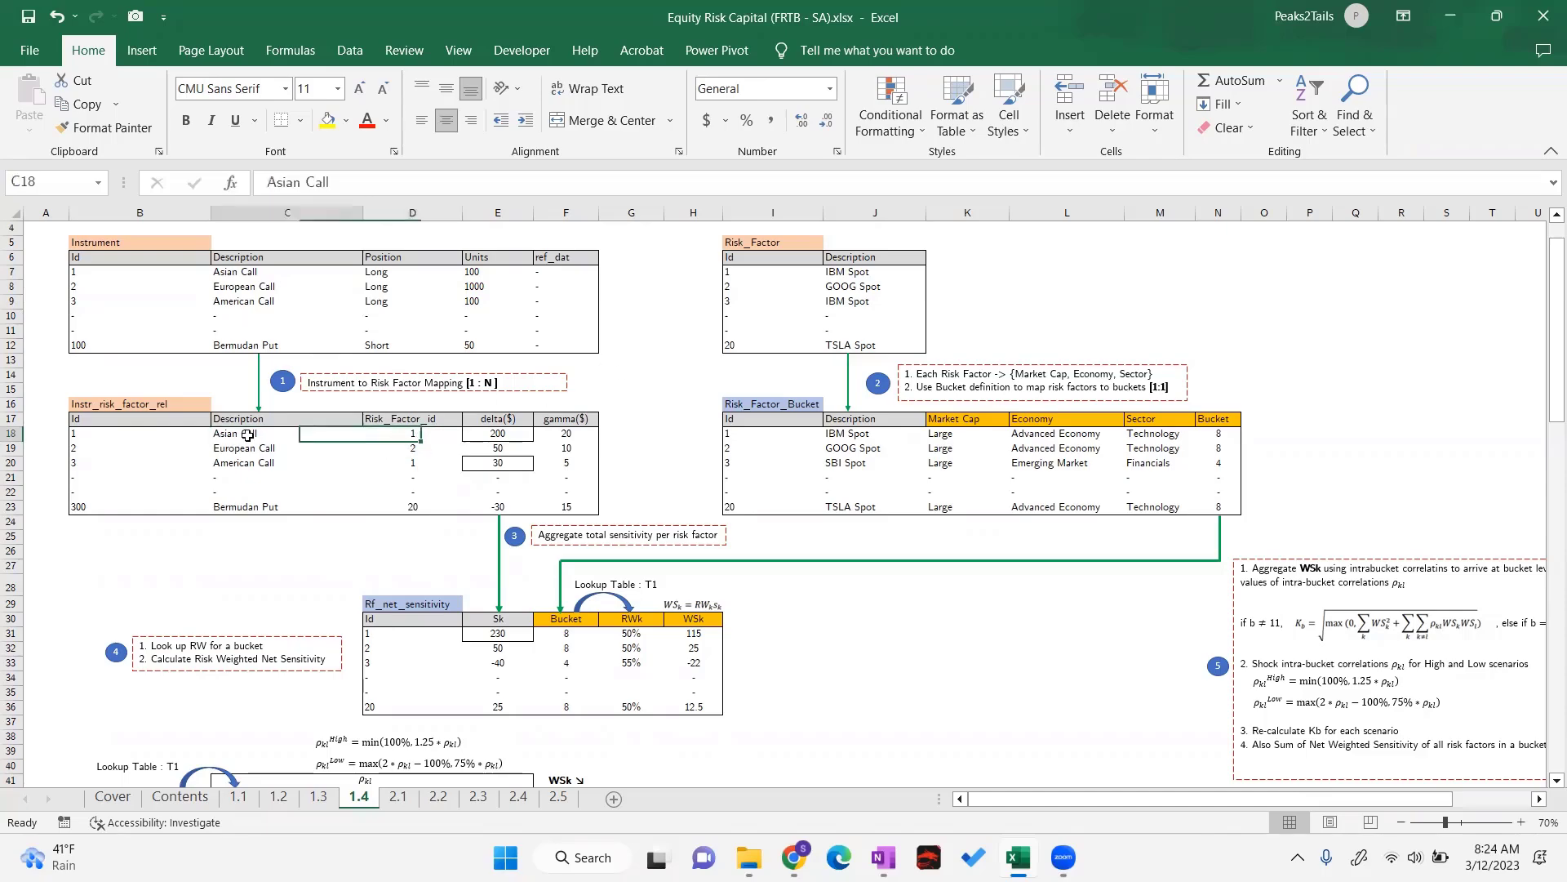
click(419, 437)
click(846, 276)
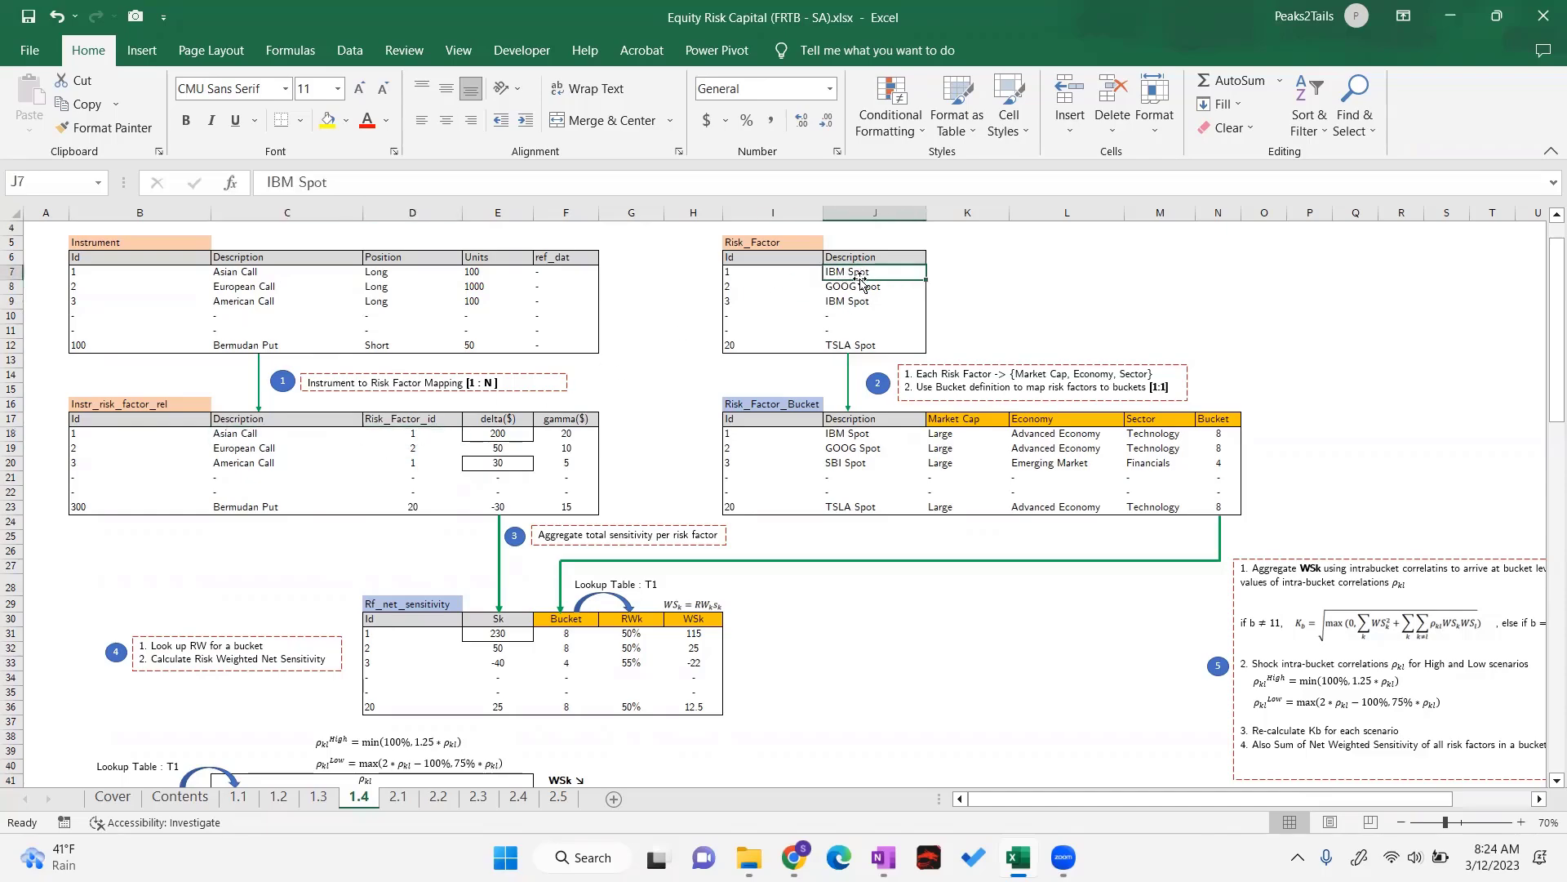
click(245, 449)
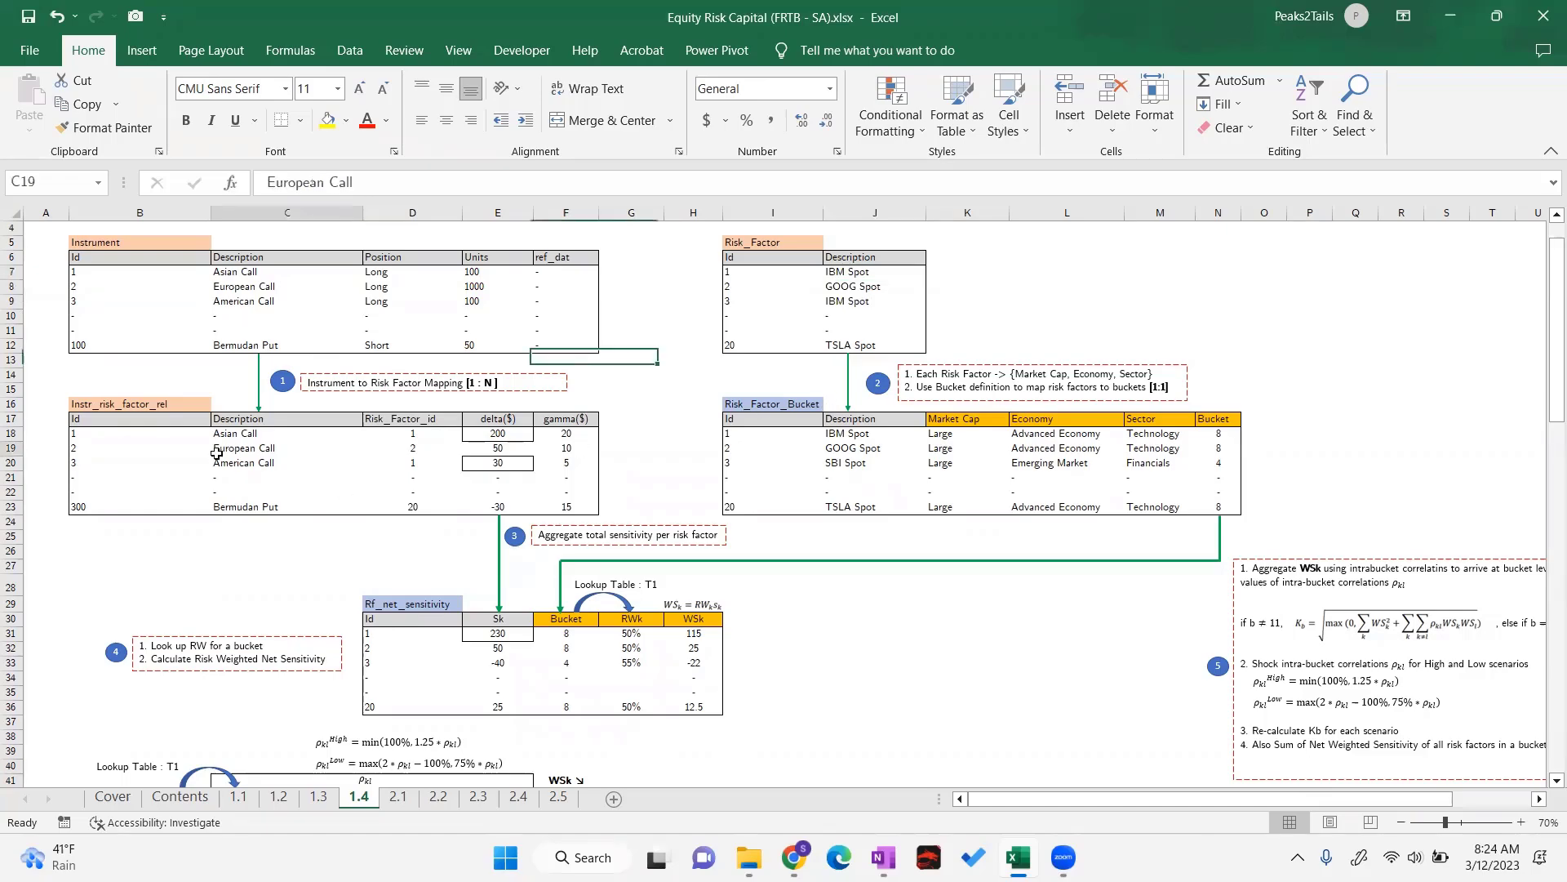
click(413, 448)
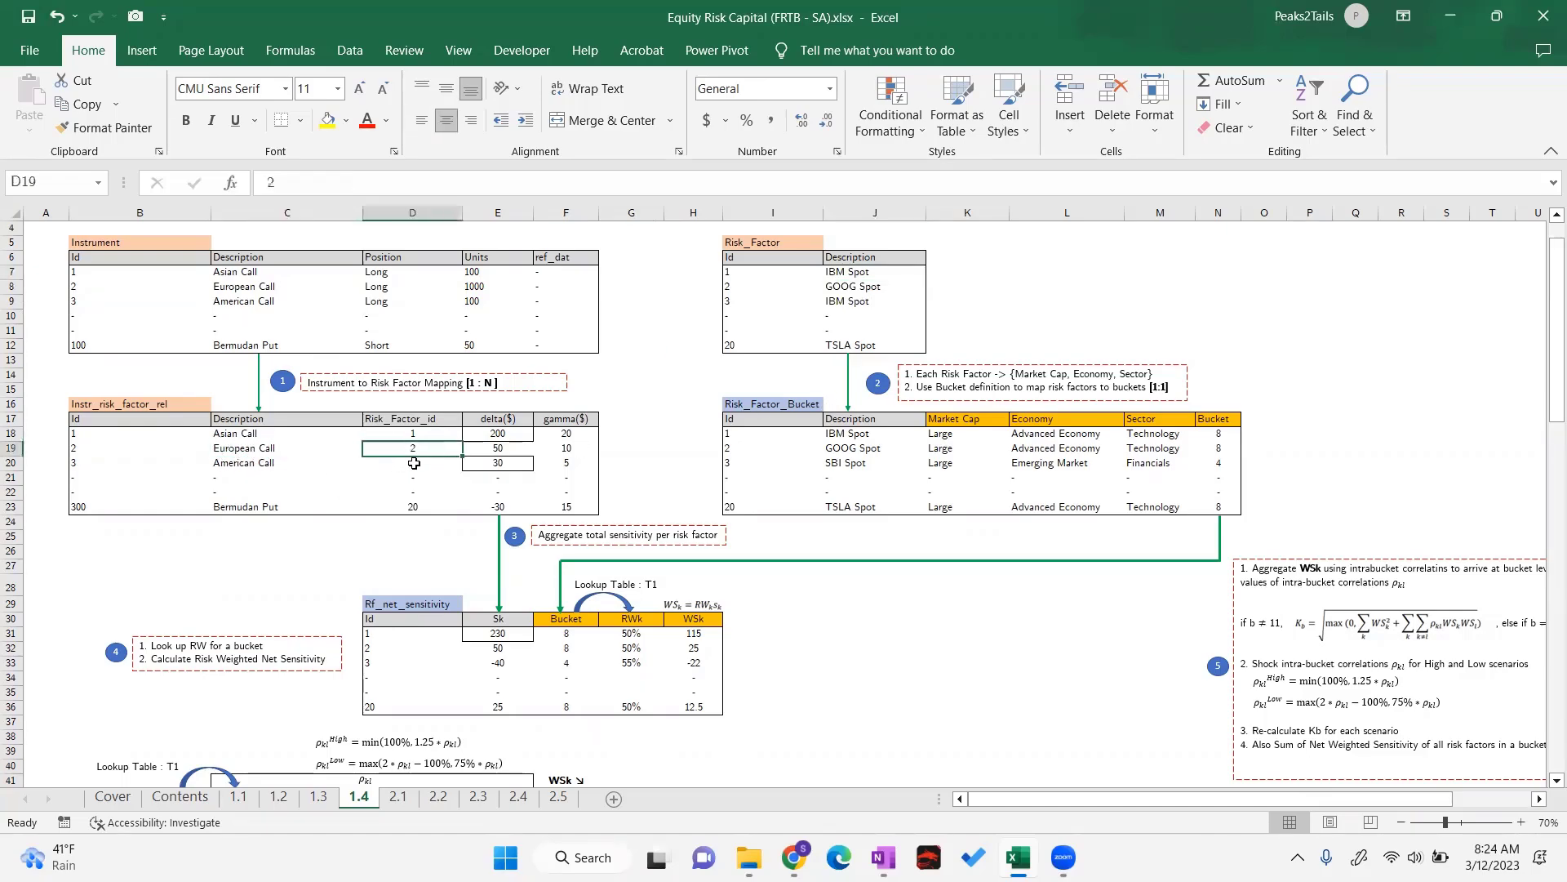
click(837, 287)
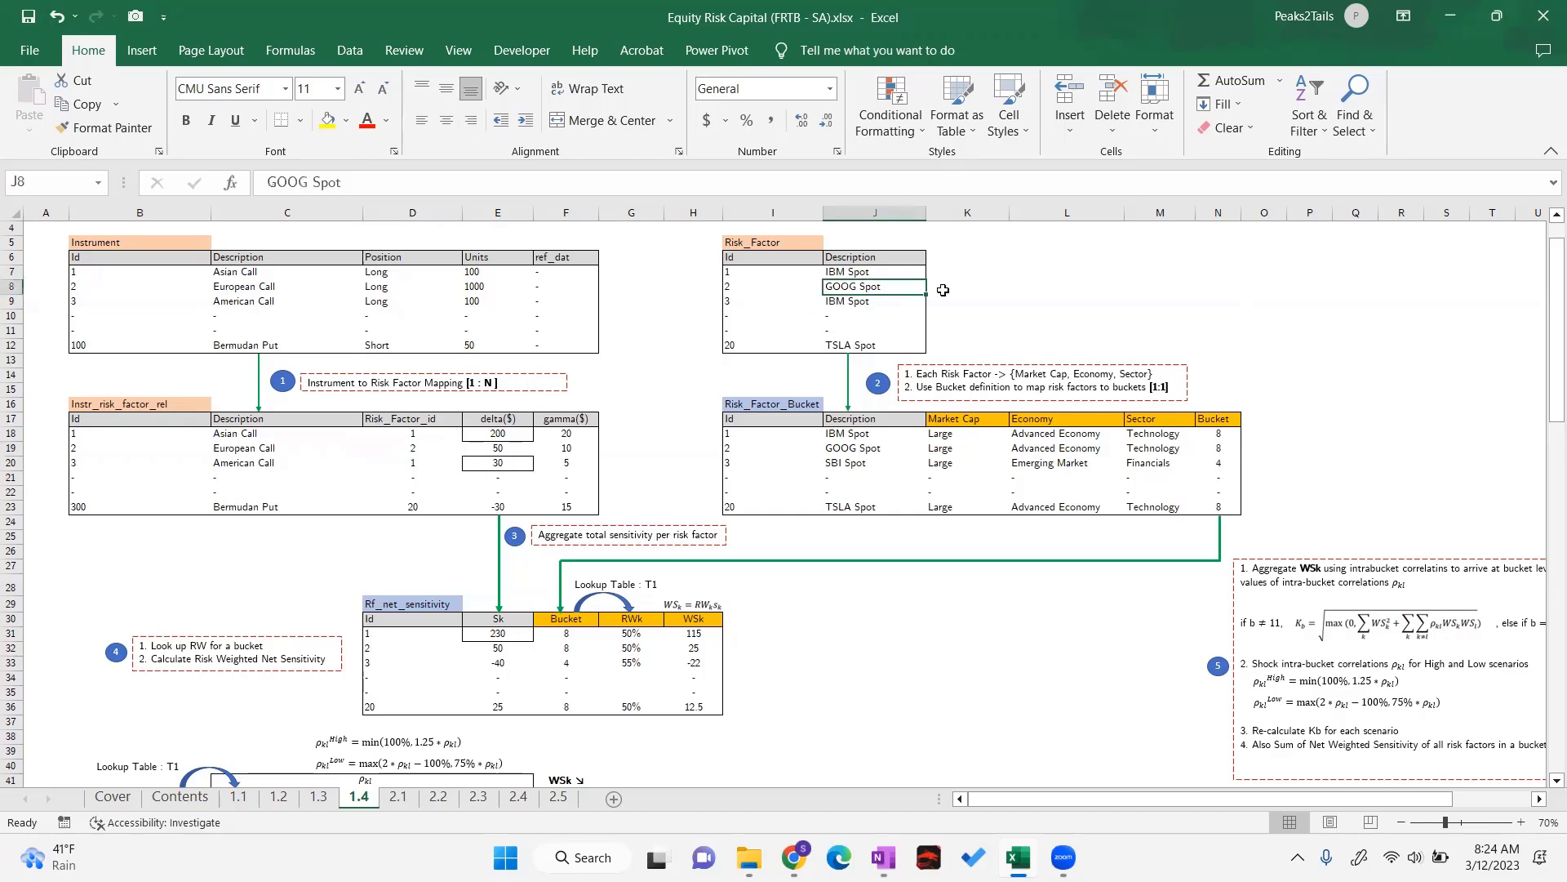
click(220, 464)
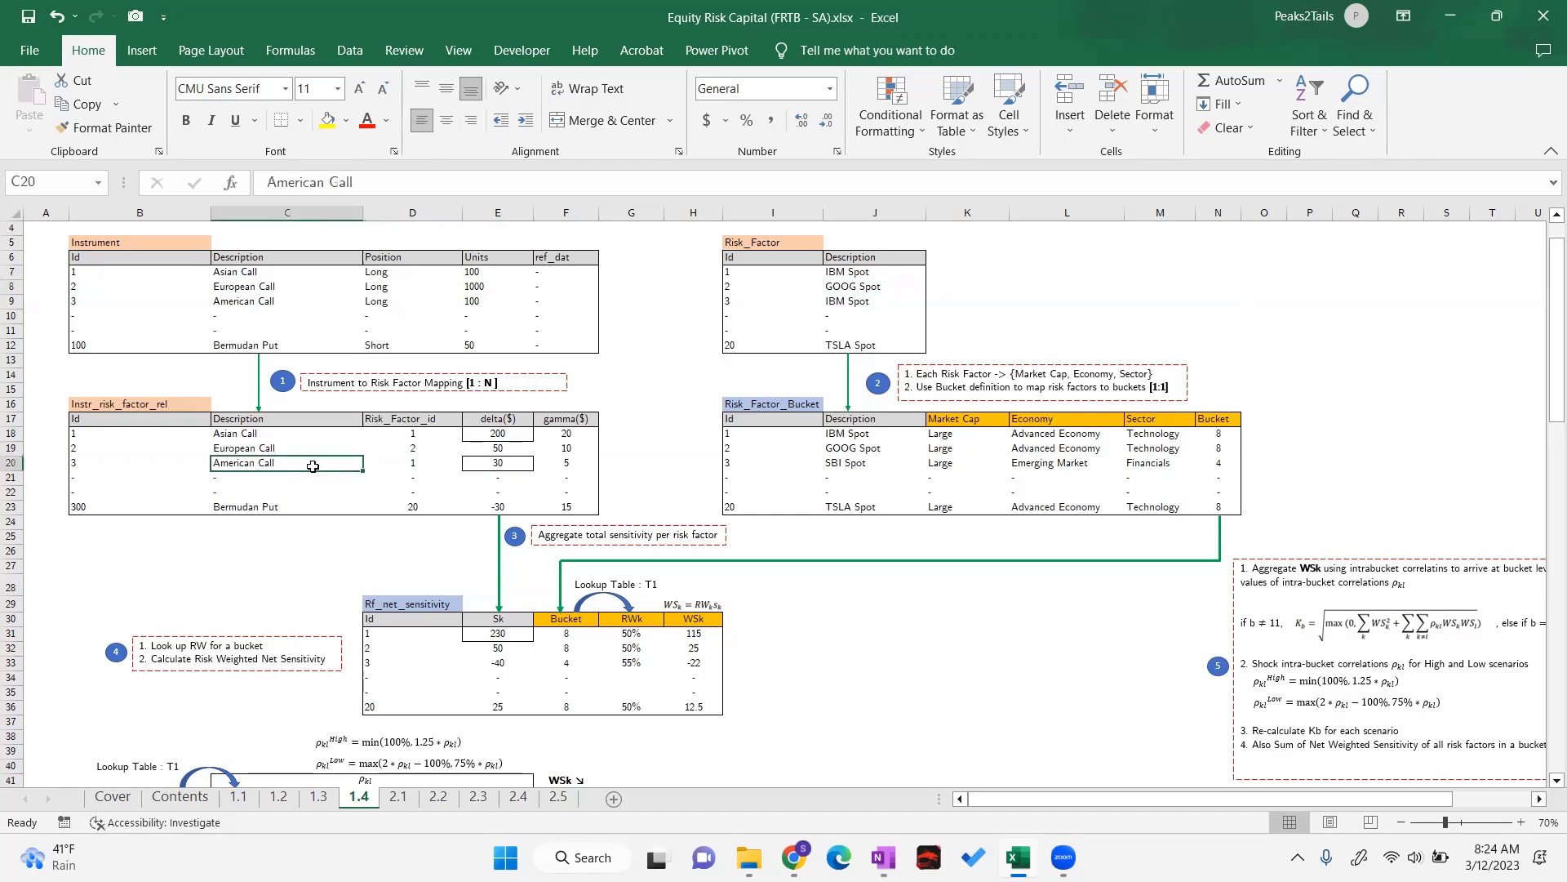
click(423, 462)
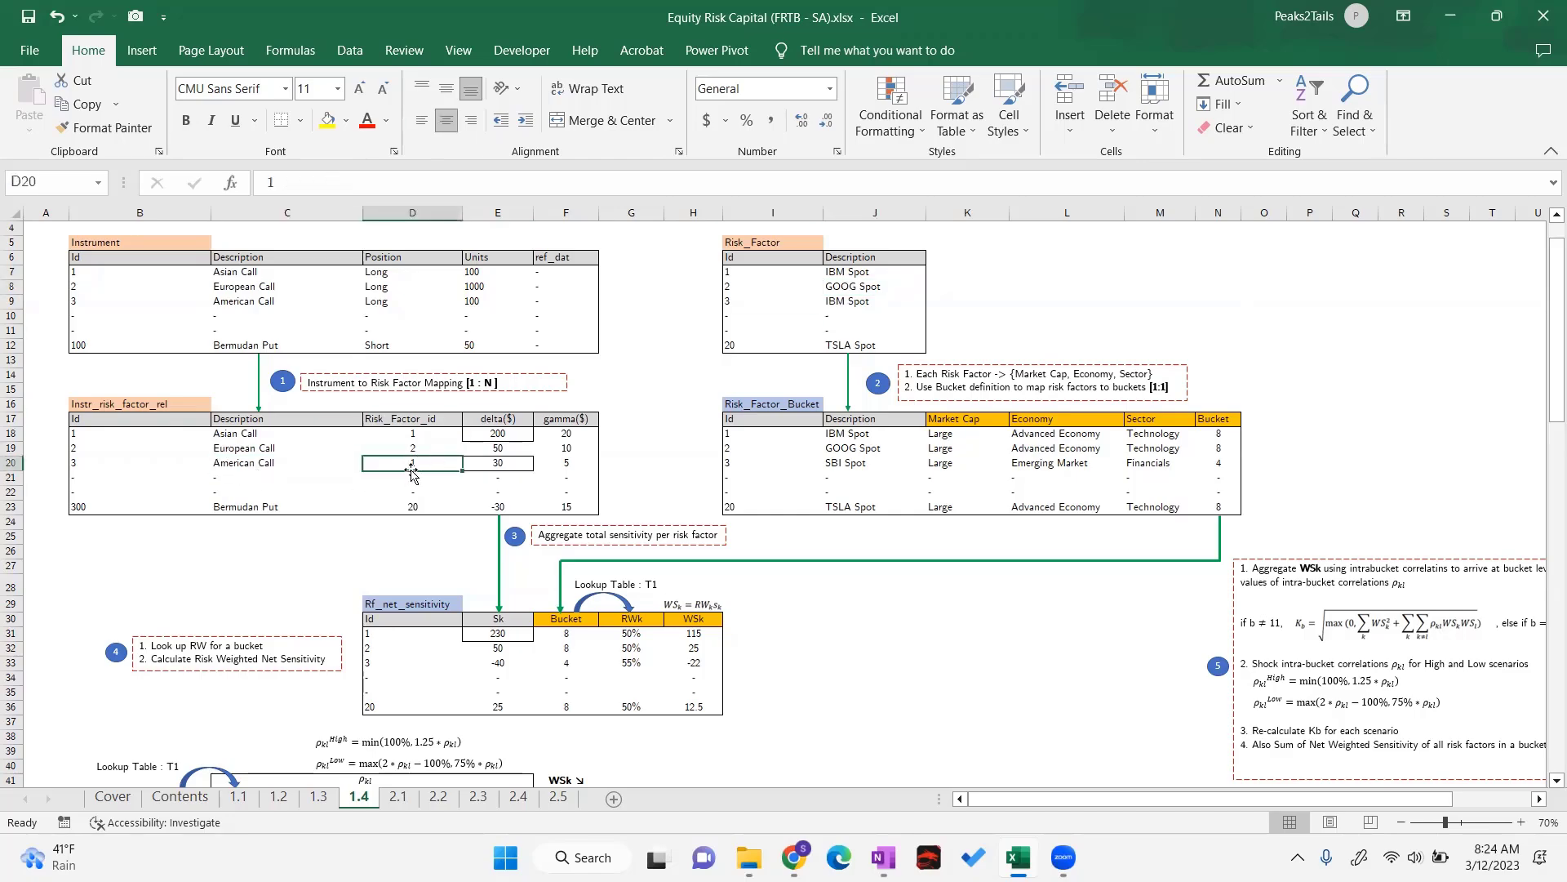
click(847, 278)
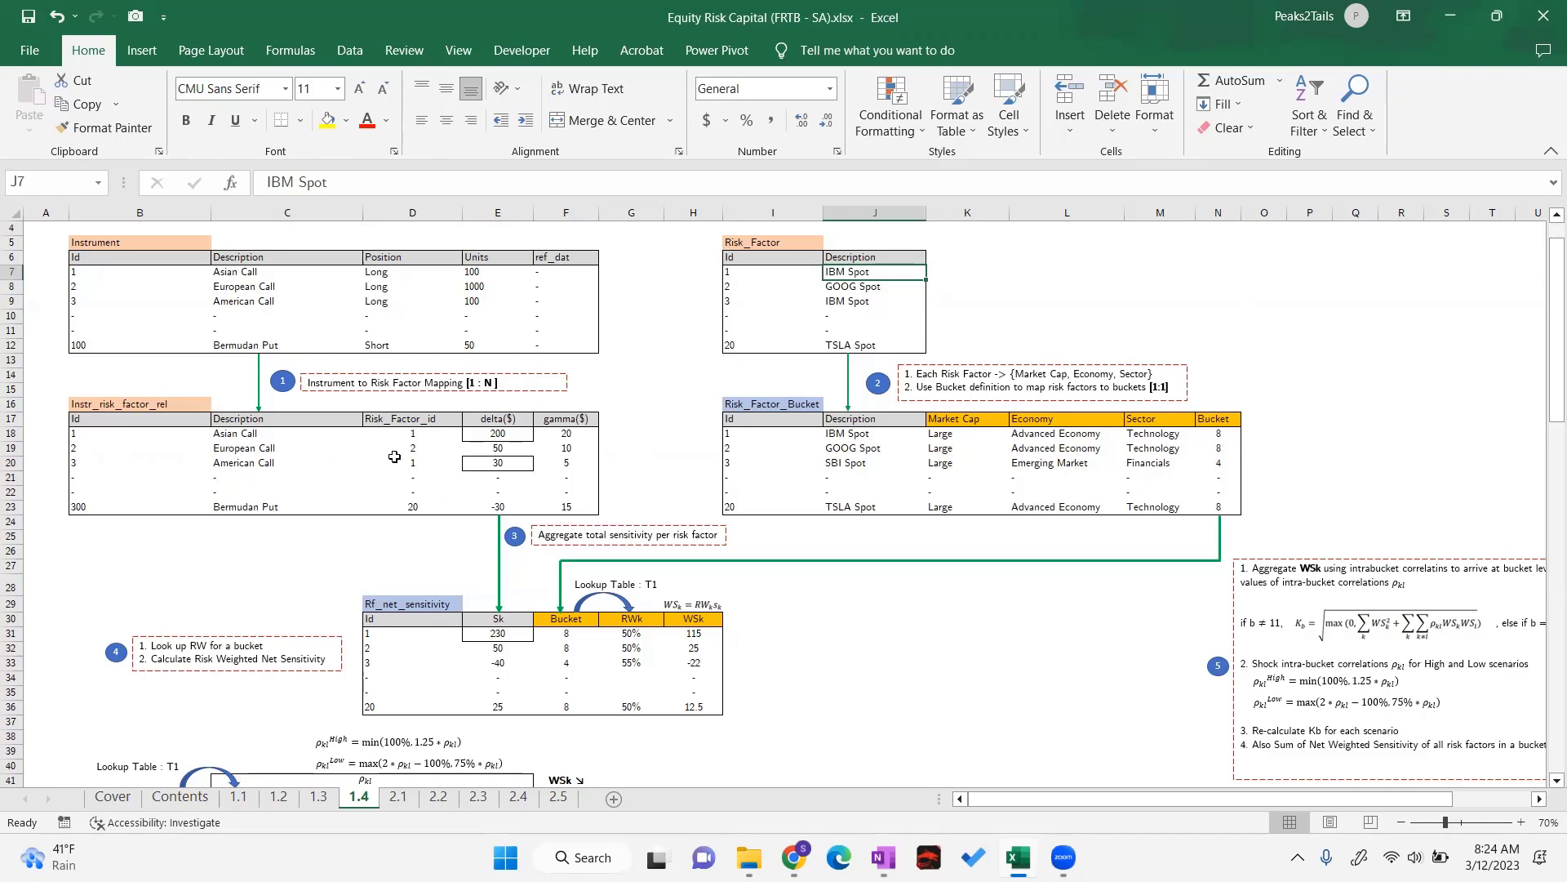
click(634, 375)
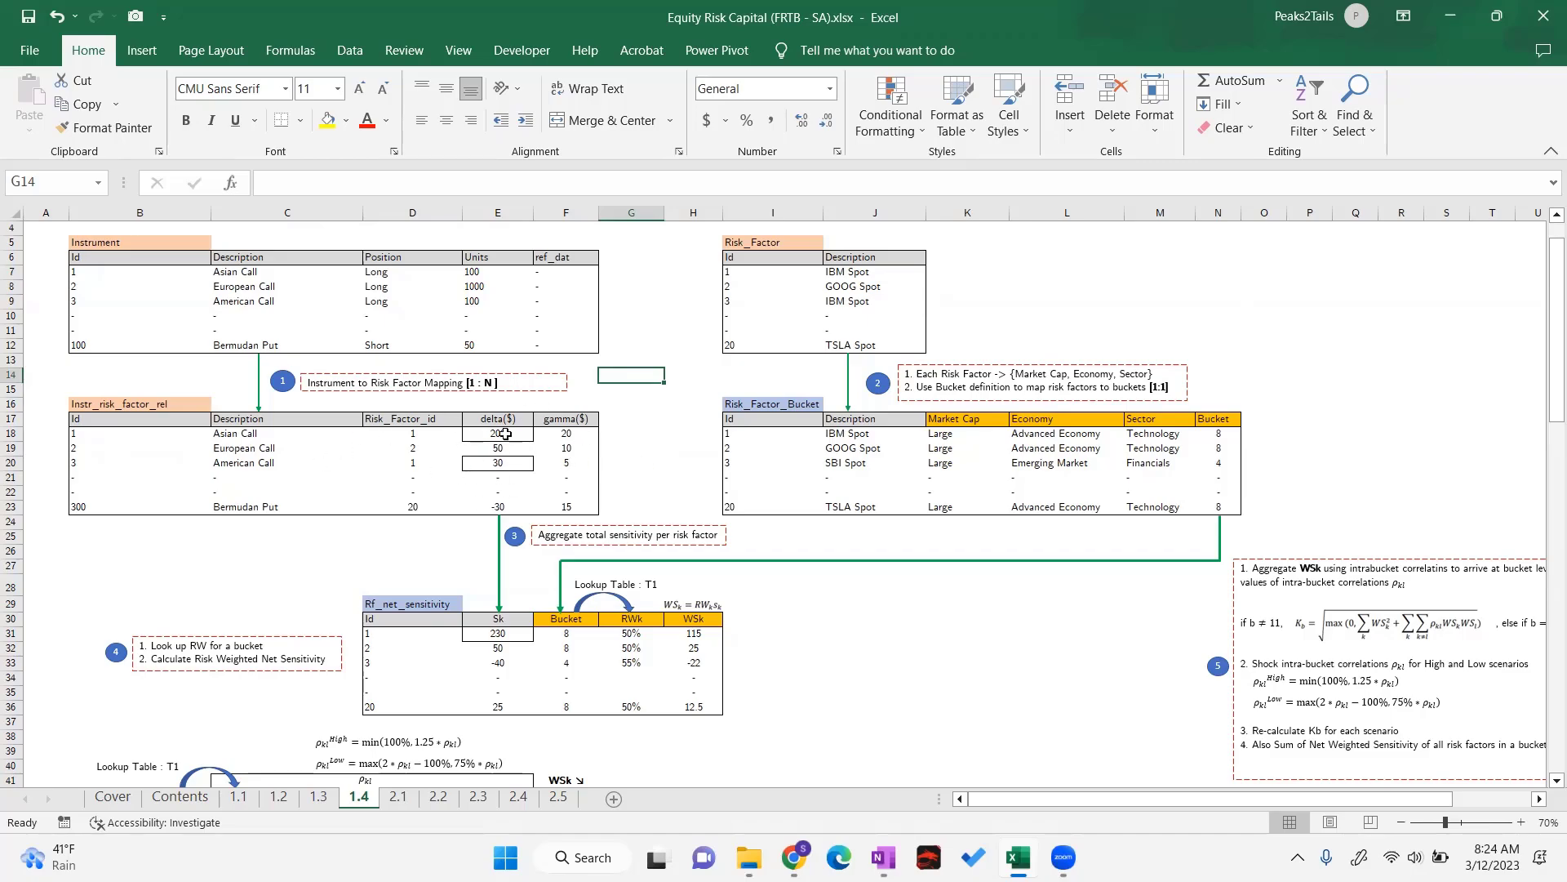
Examine the Asian Call row in Instr_risk_factor_rel, relating its Risk_Factor_id to its delta($) sensitivity
click(415, 434)
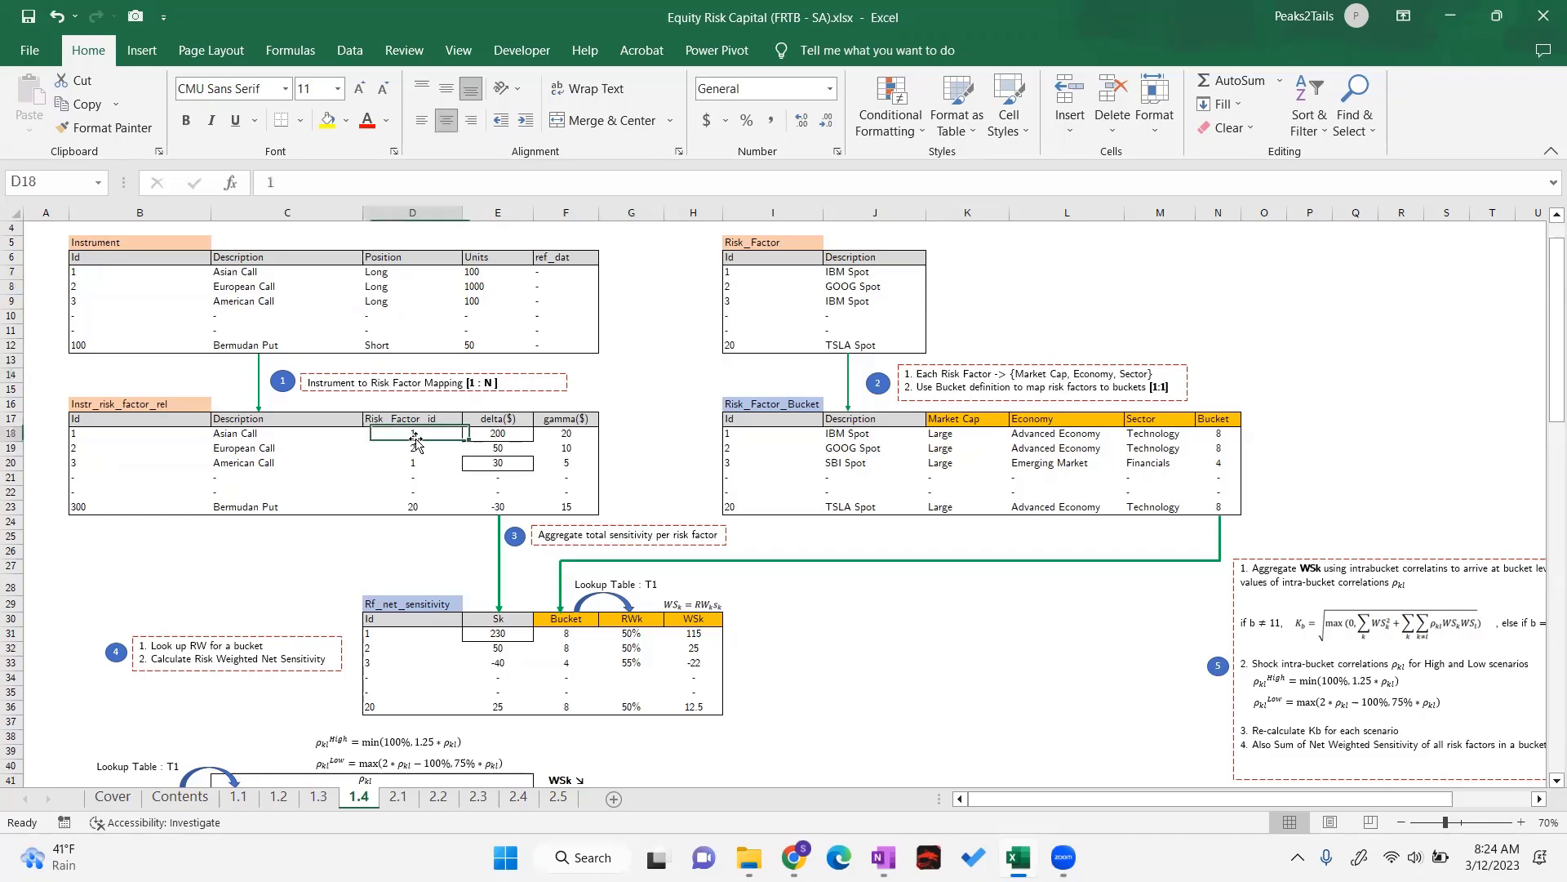
click(217, 437)
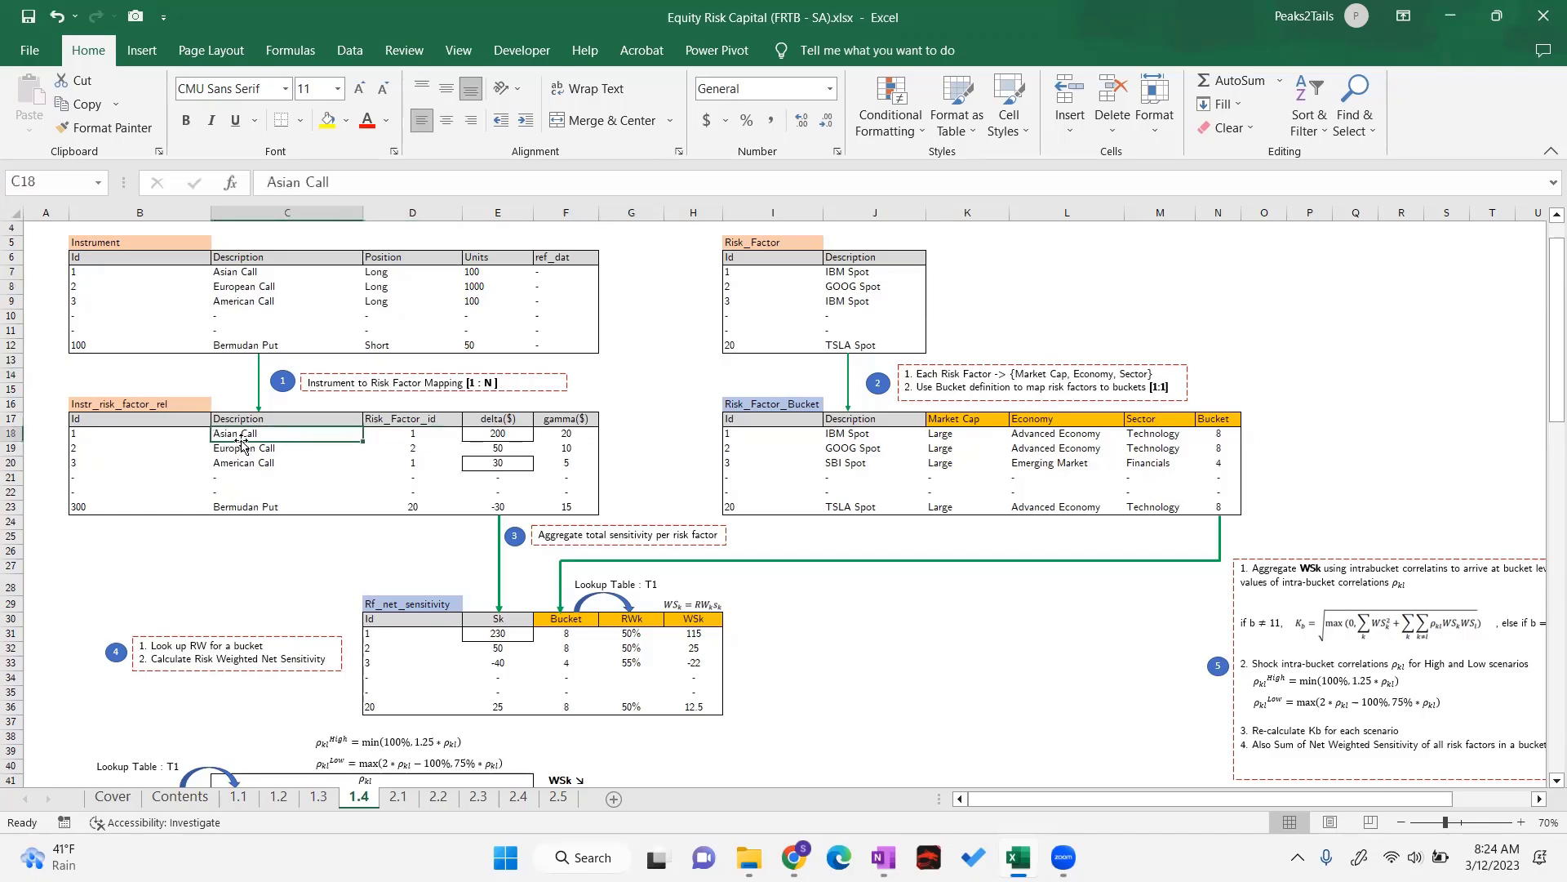
click(412, 440)
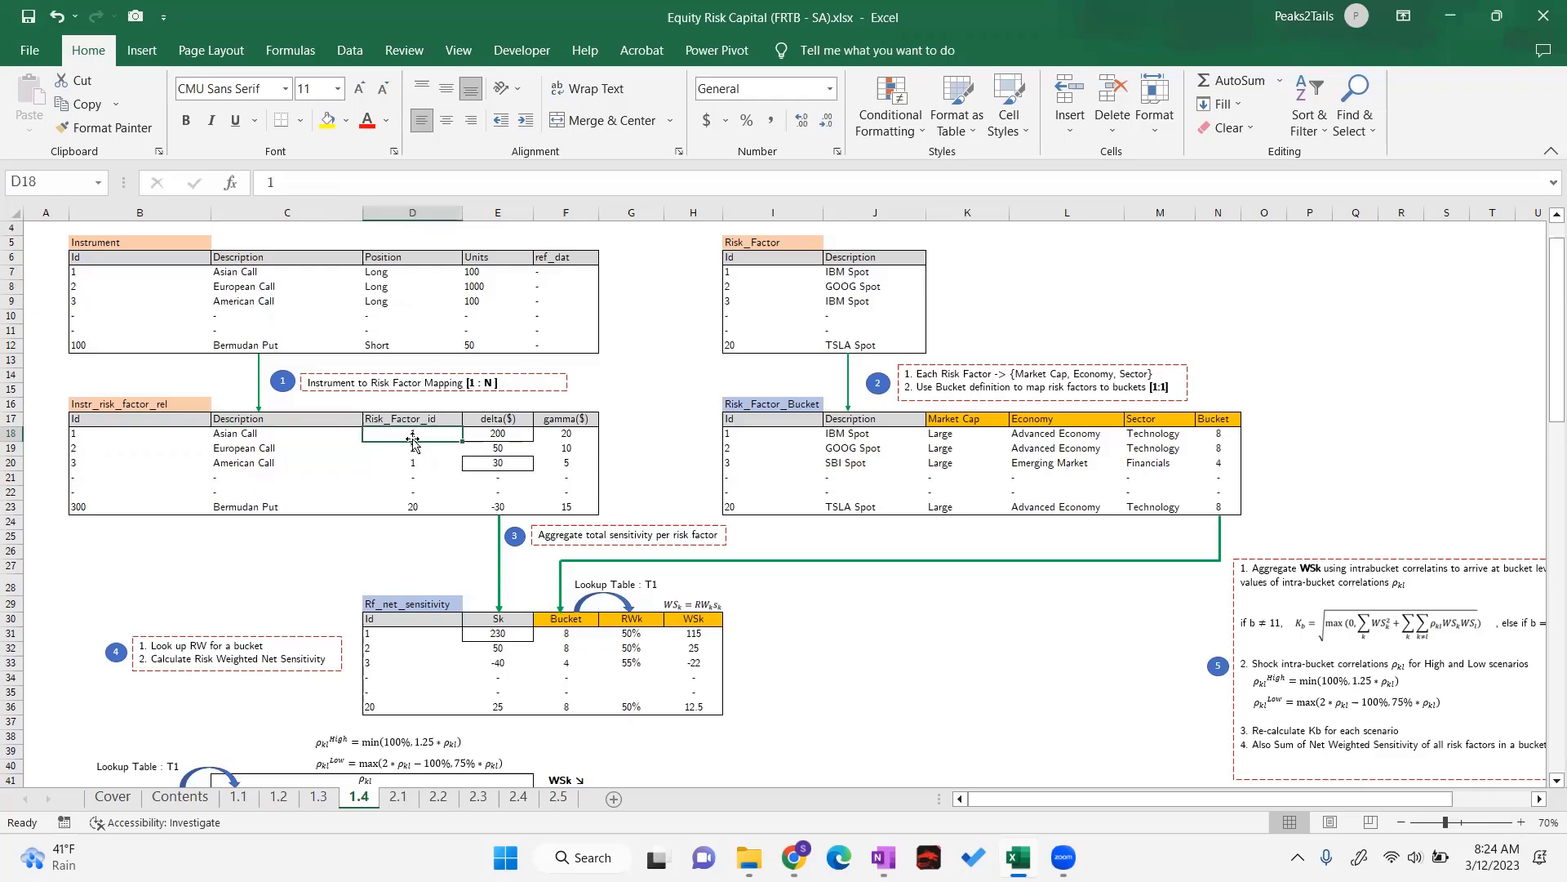
click(248, 436)
click(425, 431)
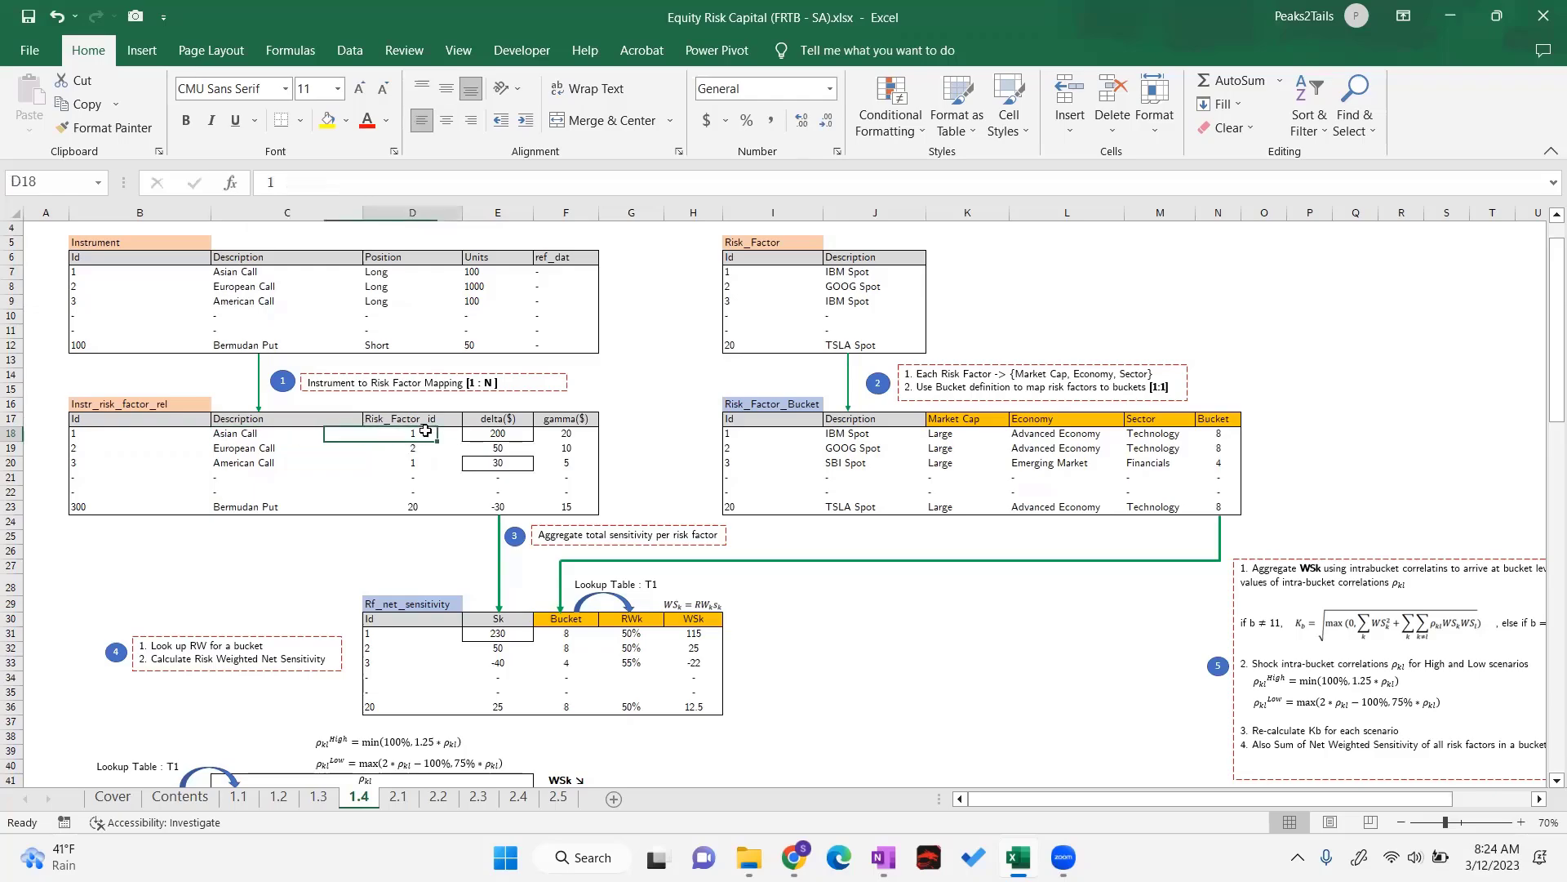
click(231, 439)
drag(319, 432, 416, 433)
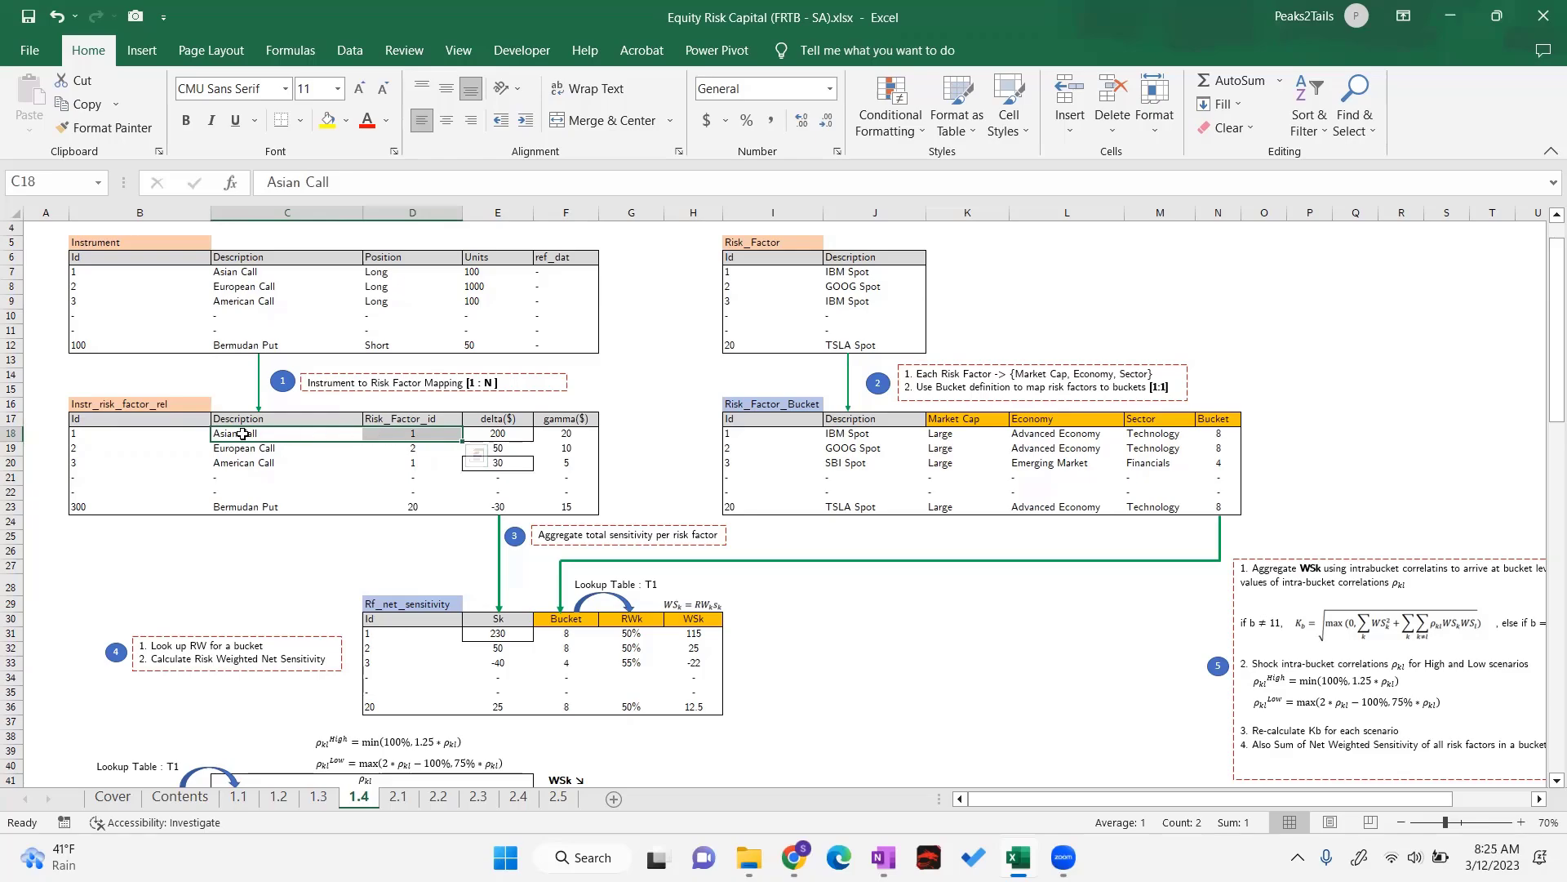
click(495, 437)
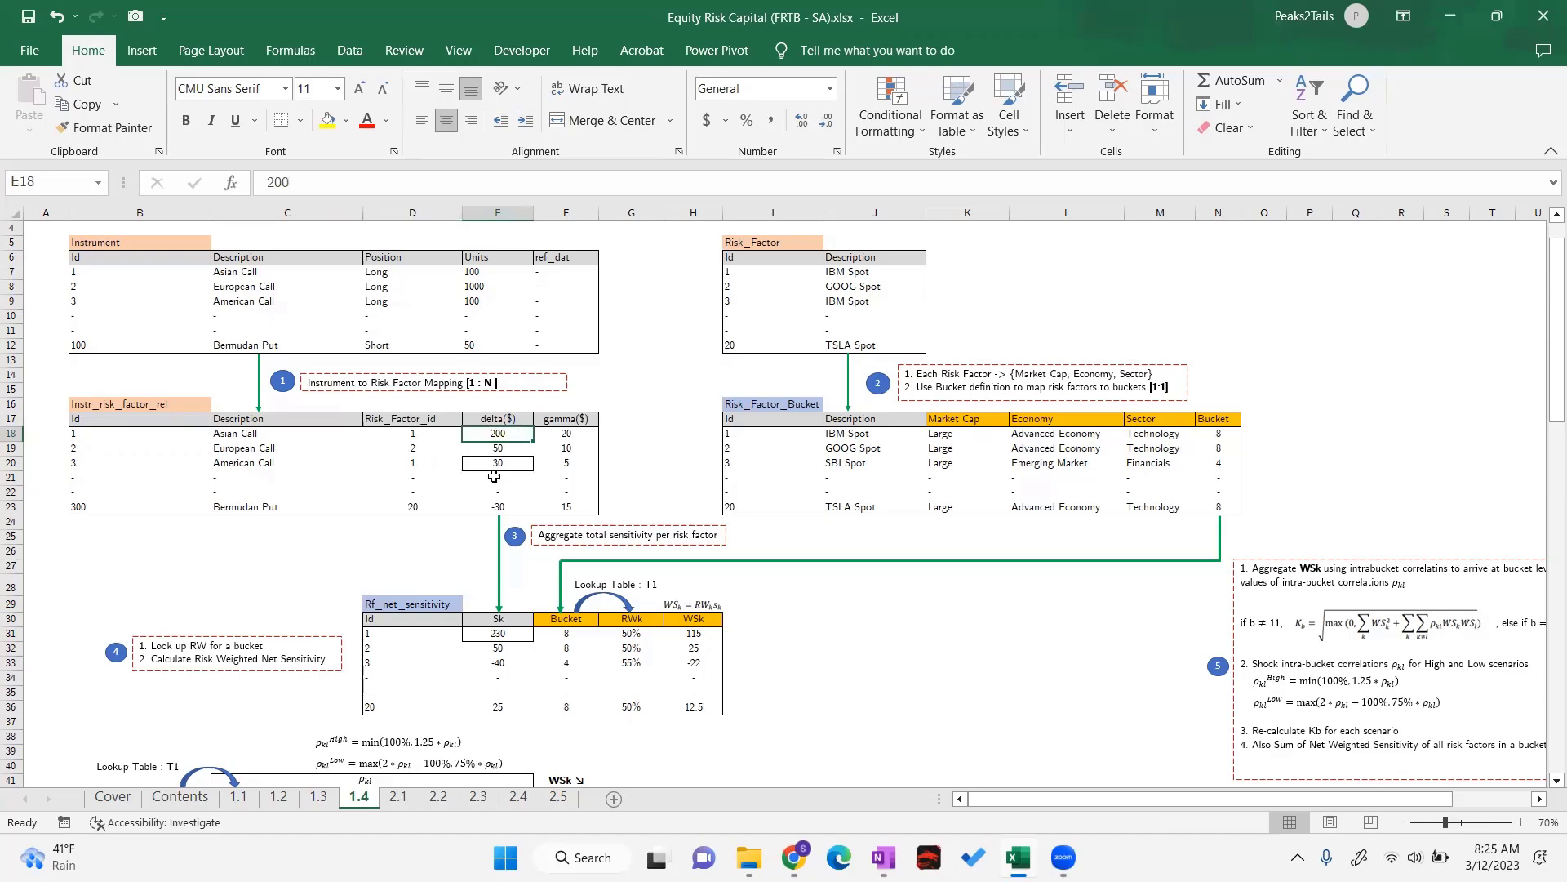
click(245, 437)
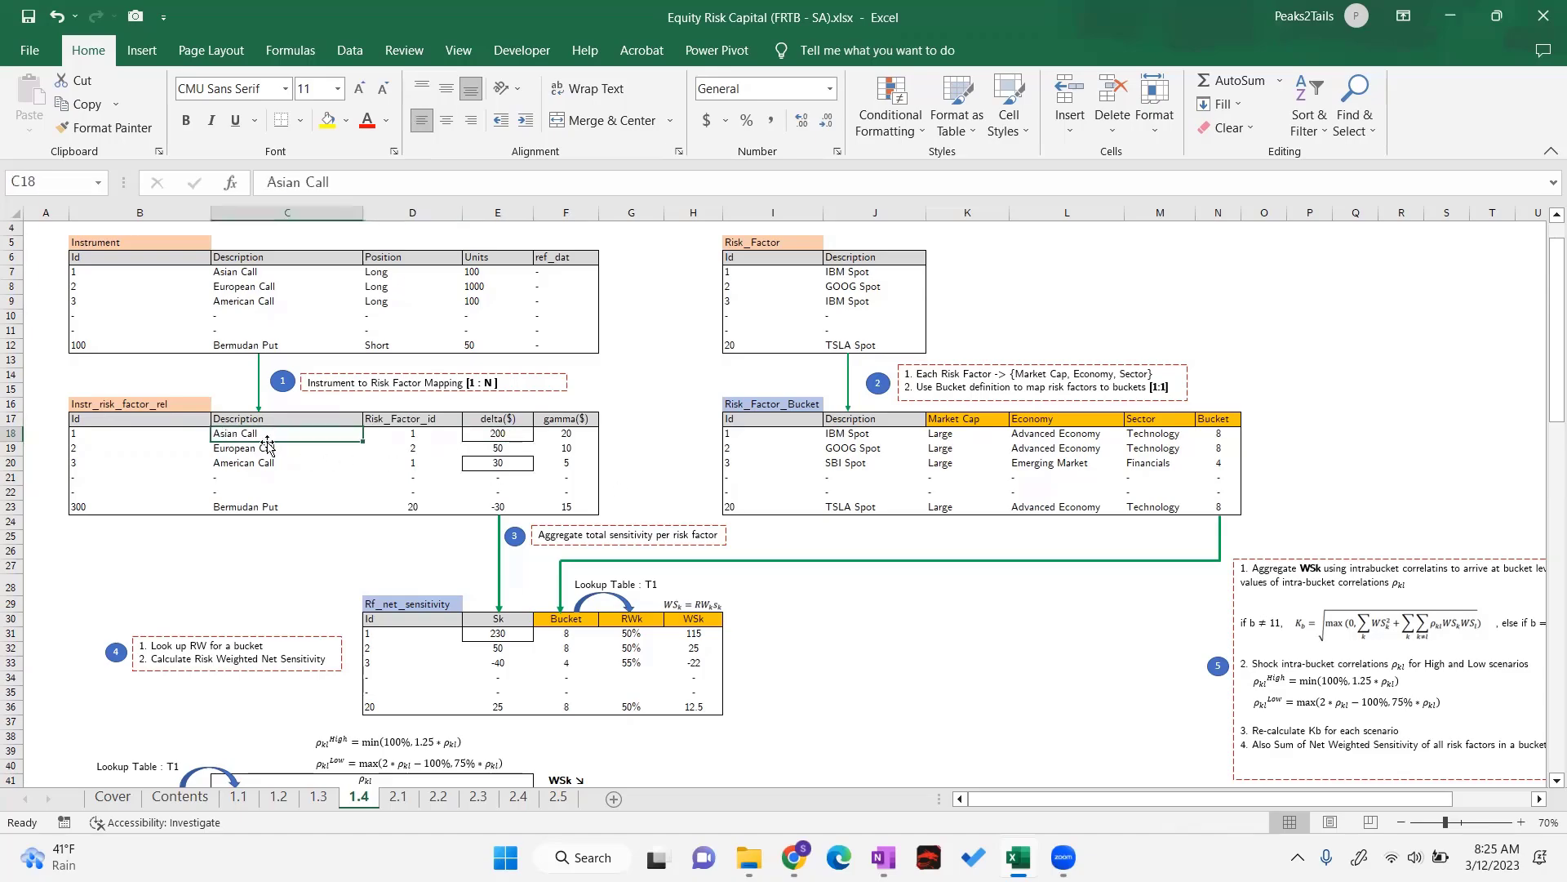
click(495, 435)
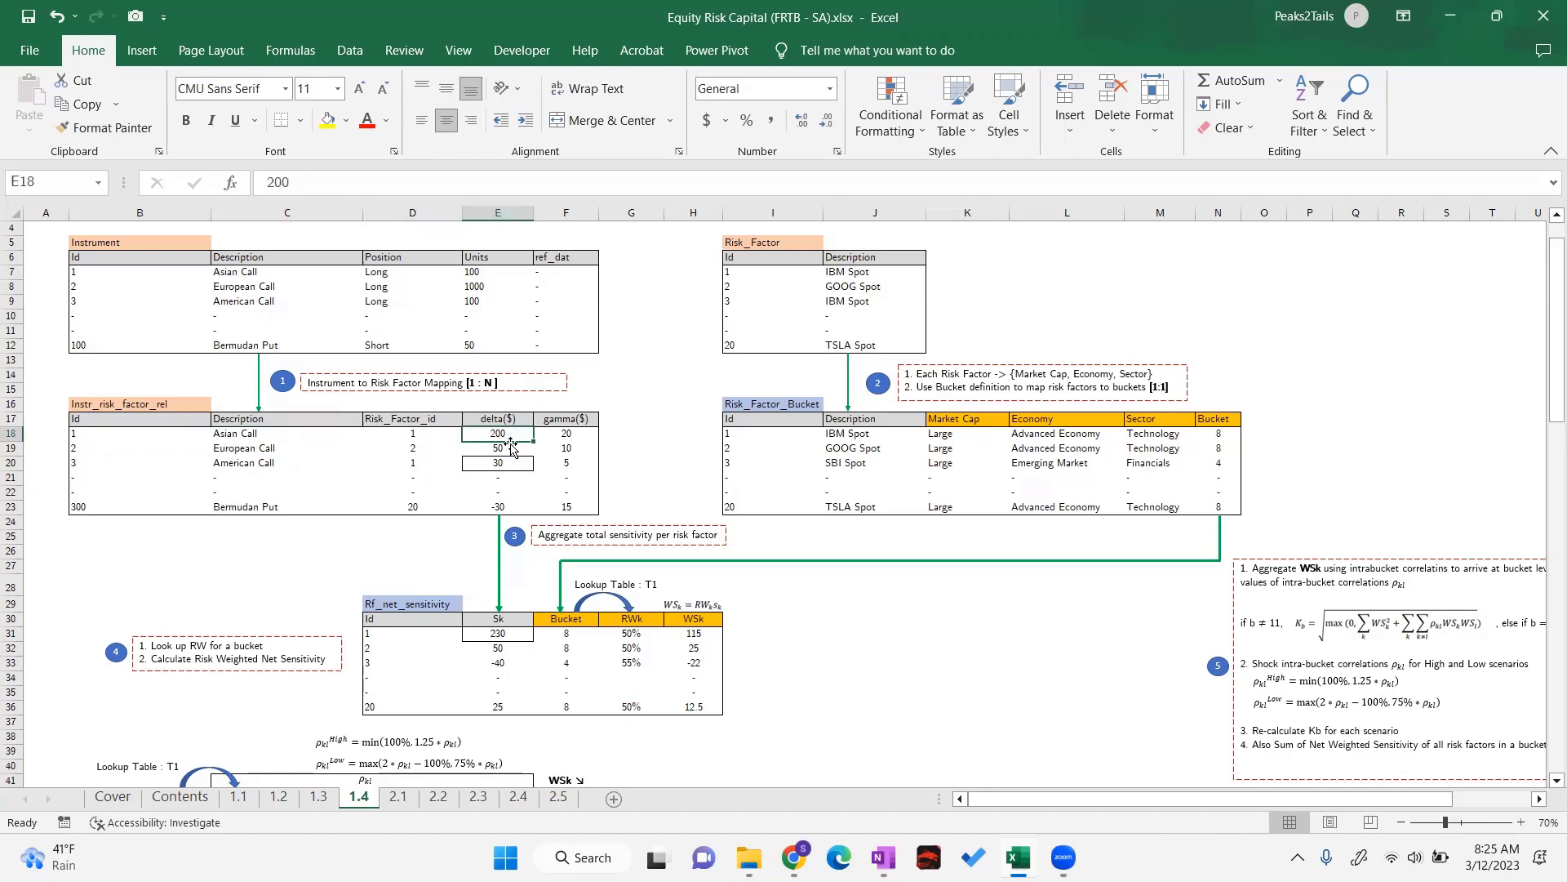
Trace the Asian Call and American Call Risk_Factor_id and the American Call's delta($) to the first Risk_Factor entry, IBM Spot
click(409, 436)
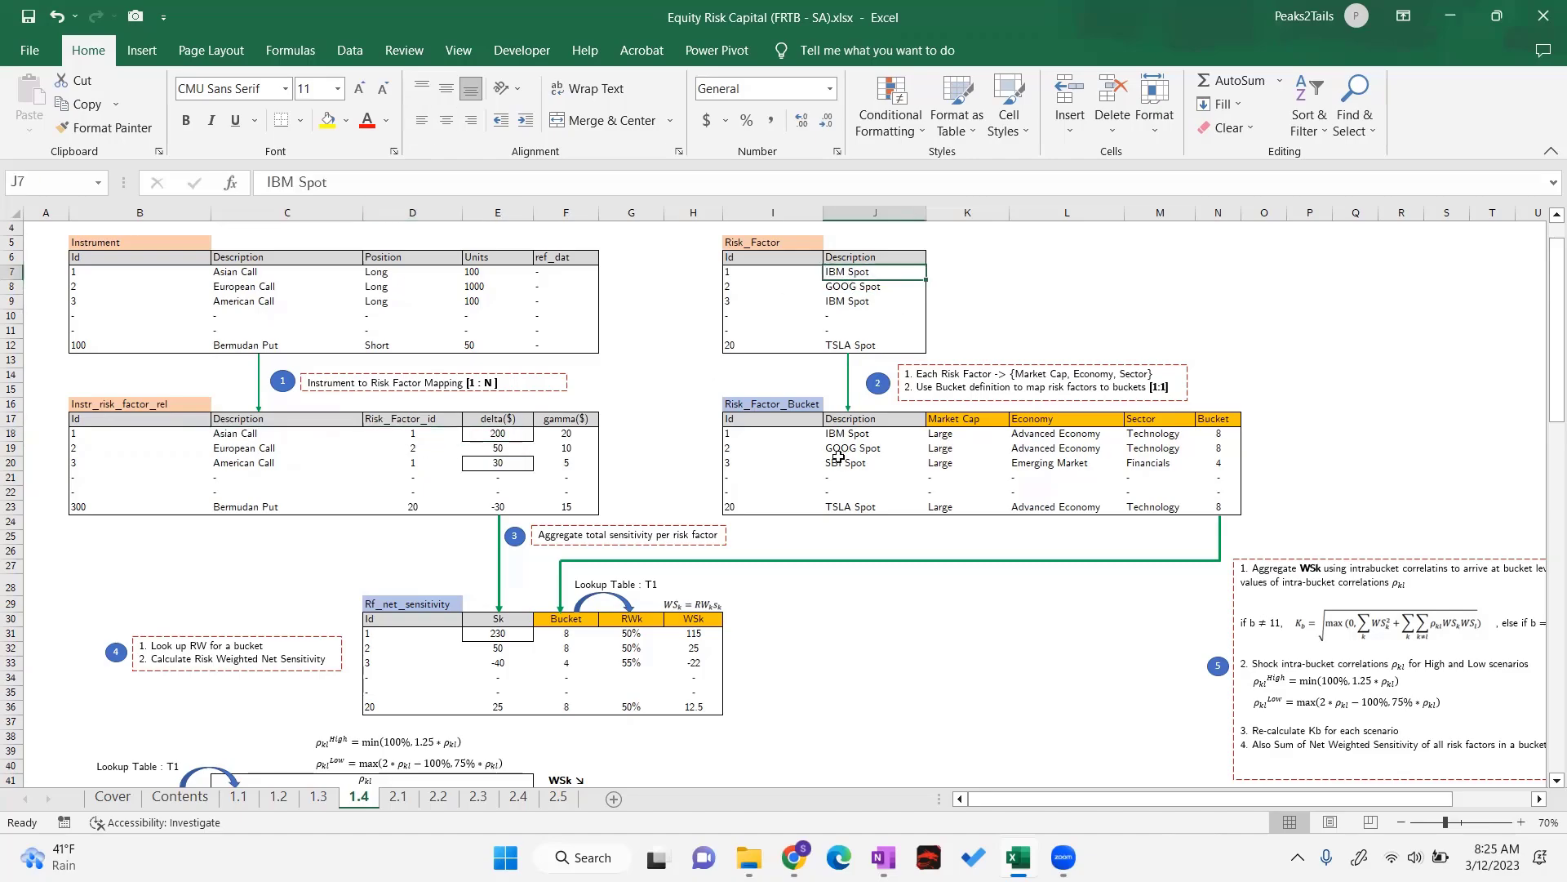
click(248, 465)
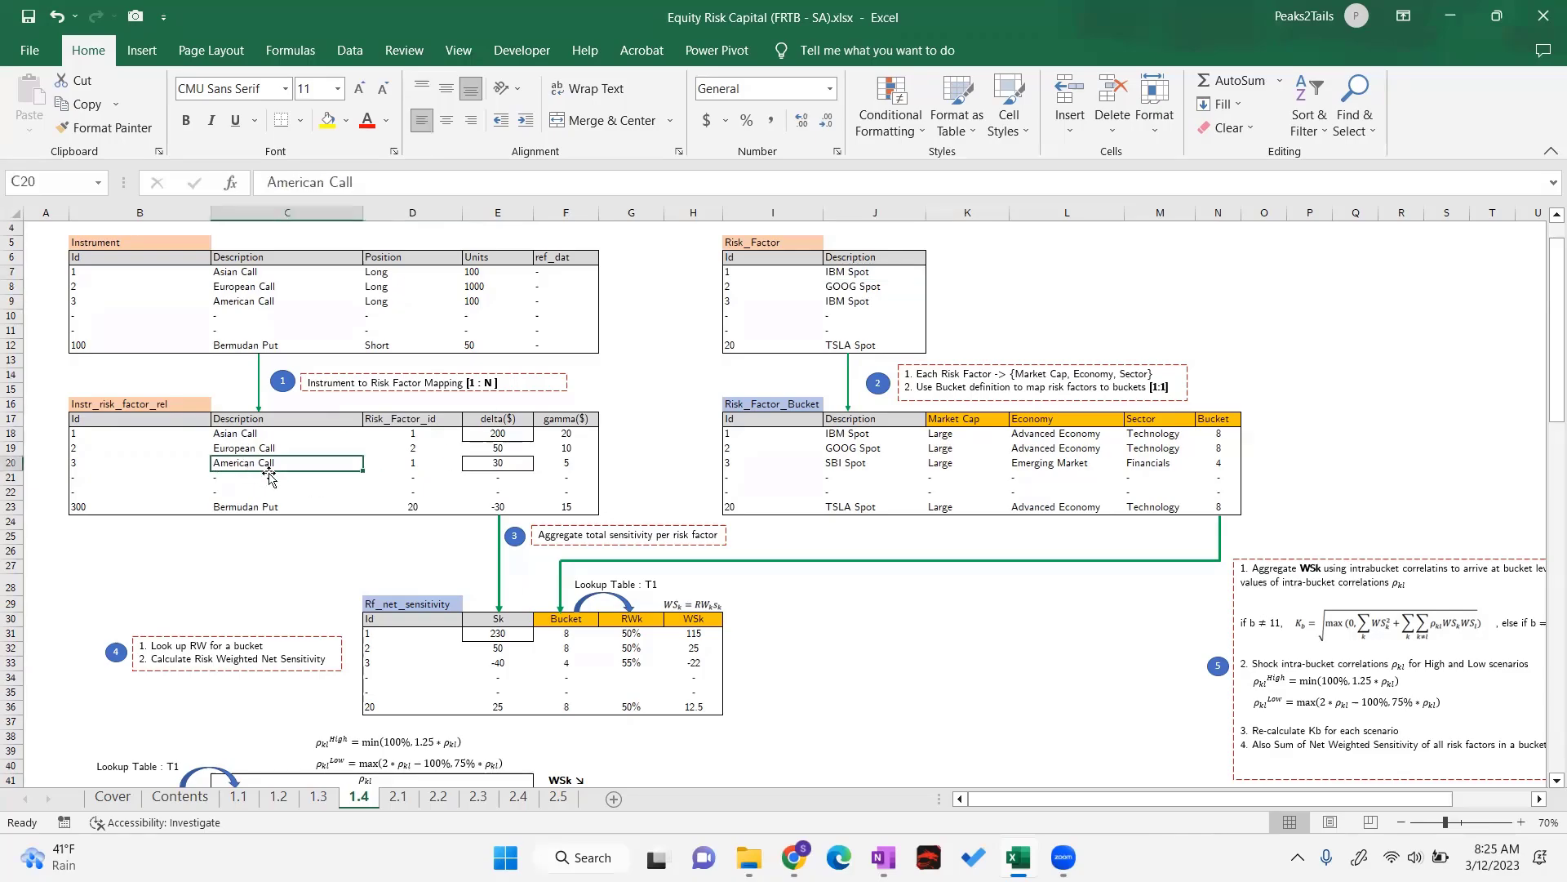
click(499, 462)
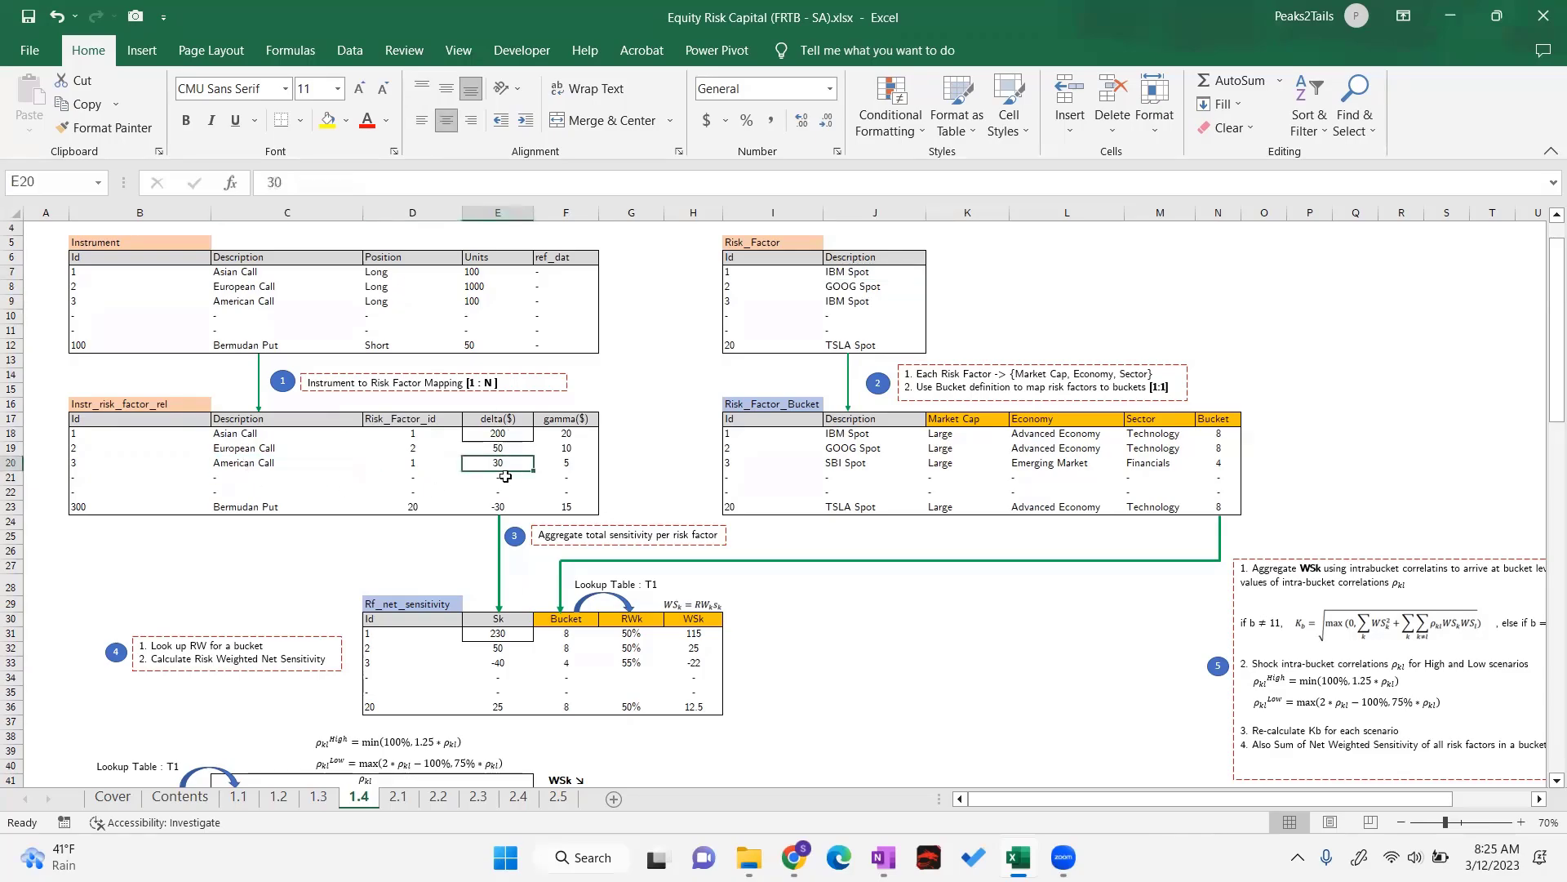
click(418, 462)
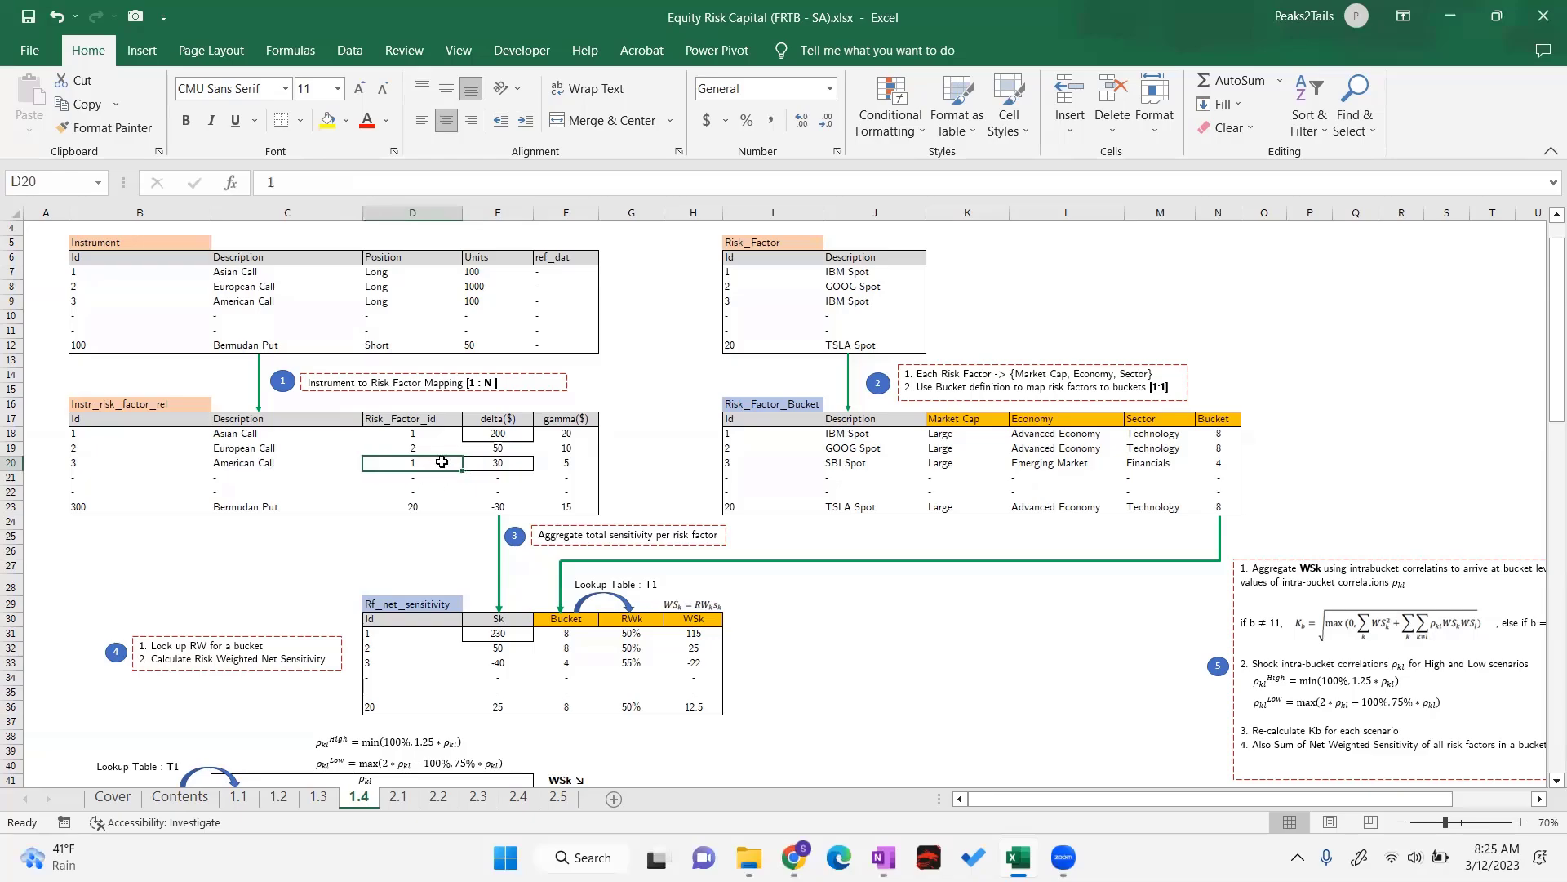
click(826, 275)
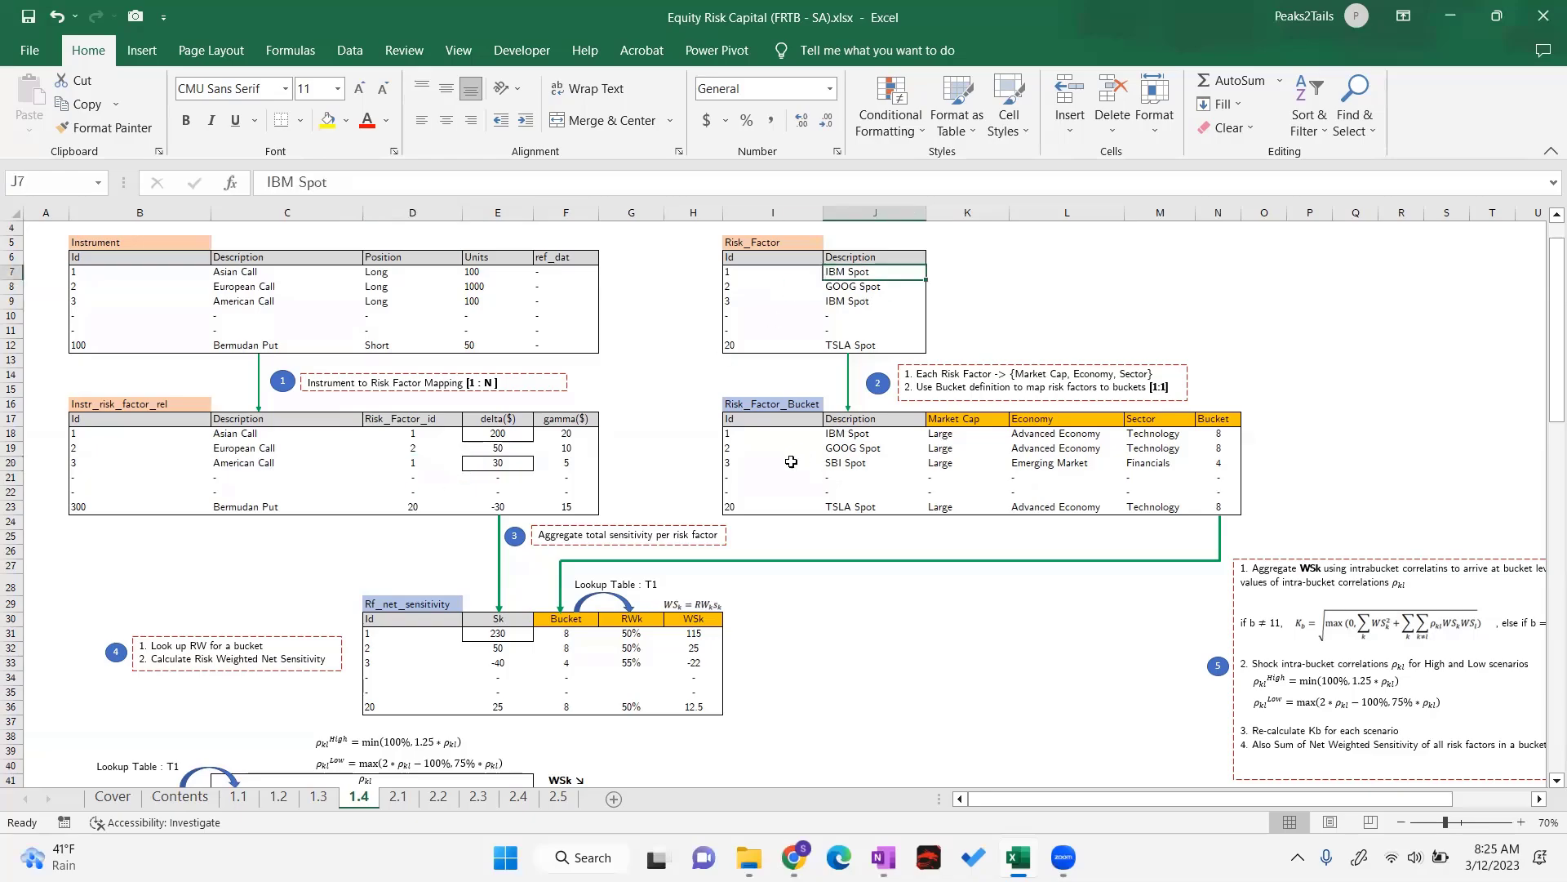
scroll(549, 482, up, 1)
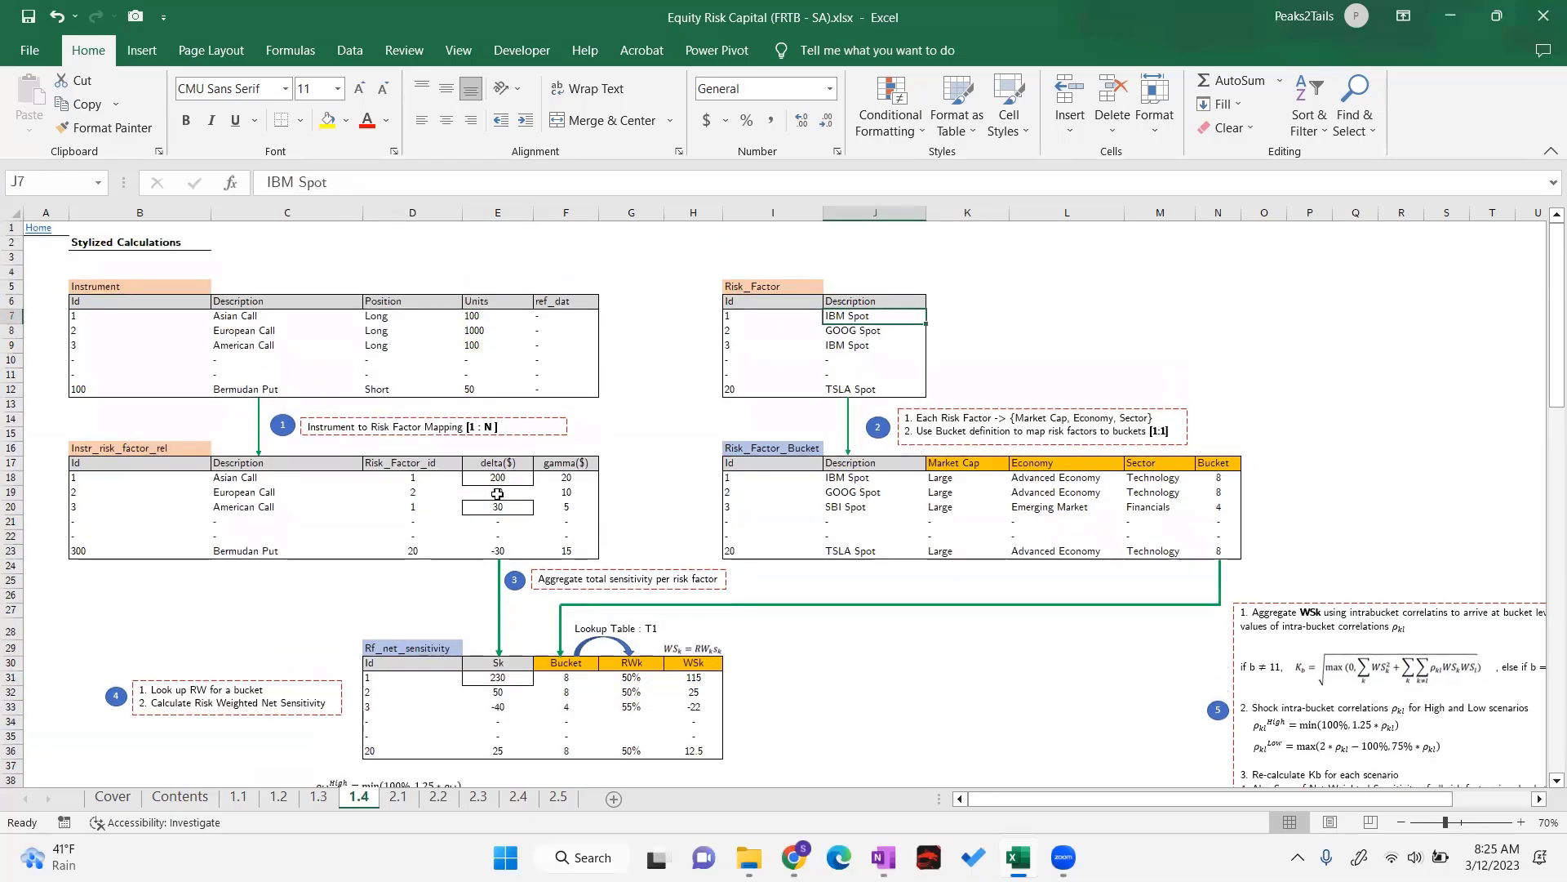
Examine the whole delta($) column of Instr_risk_factor_rel and how it feeds the calculations below
drag(497, 477, 499, 549)
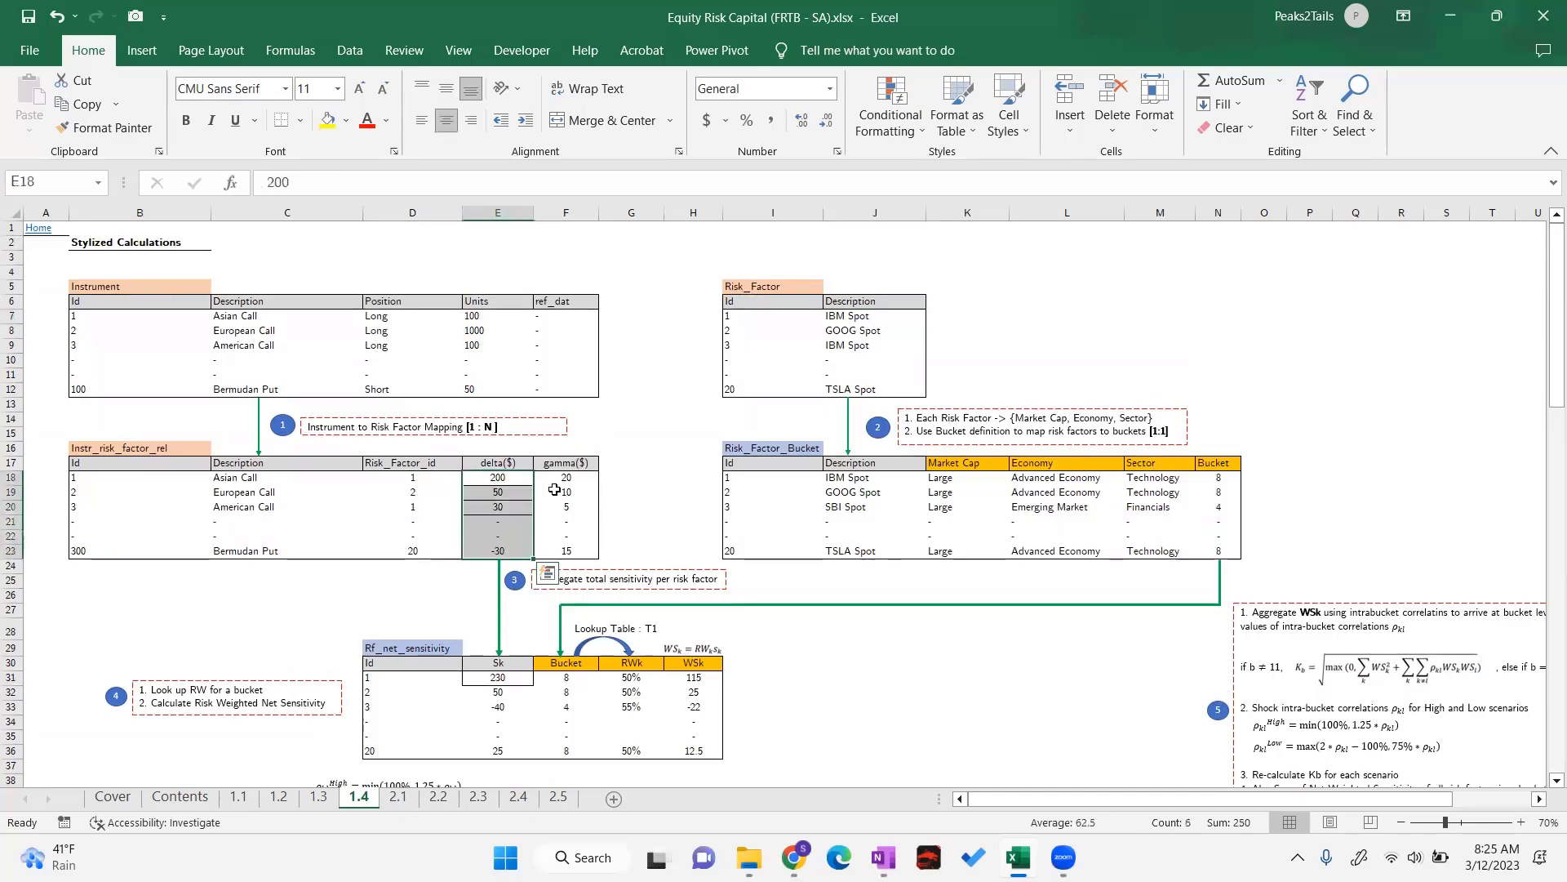
click(638, 429)
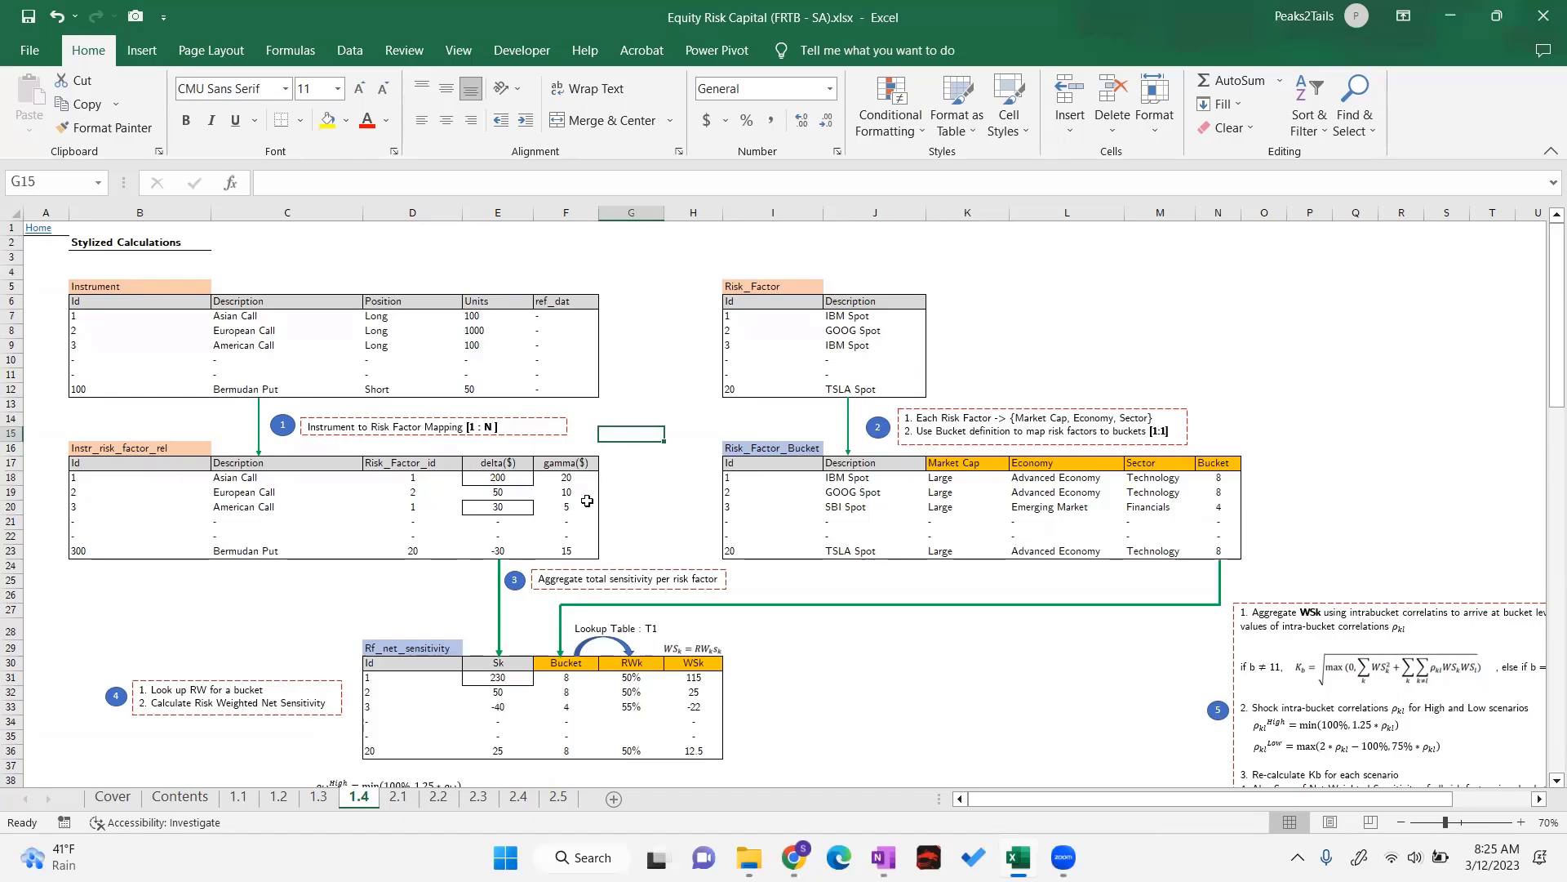
scroll(582, 464, down, 3)
scroll(551, 425, up, 3)
Compare the Asian Call and American Call rows in Instr_risk_factor_rel by description, Risk_Factor_id and delta($)
click(488, 479)
click(502, 510)
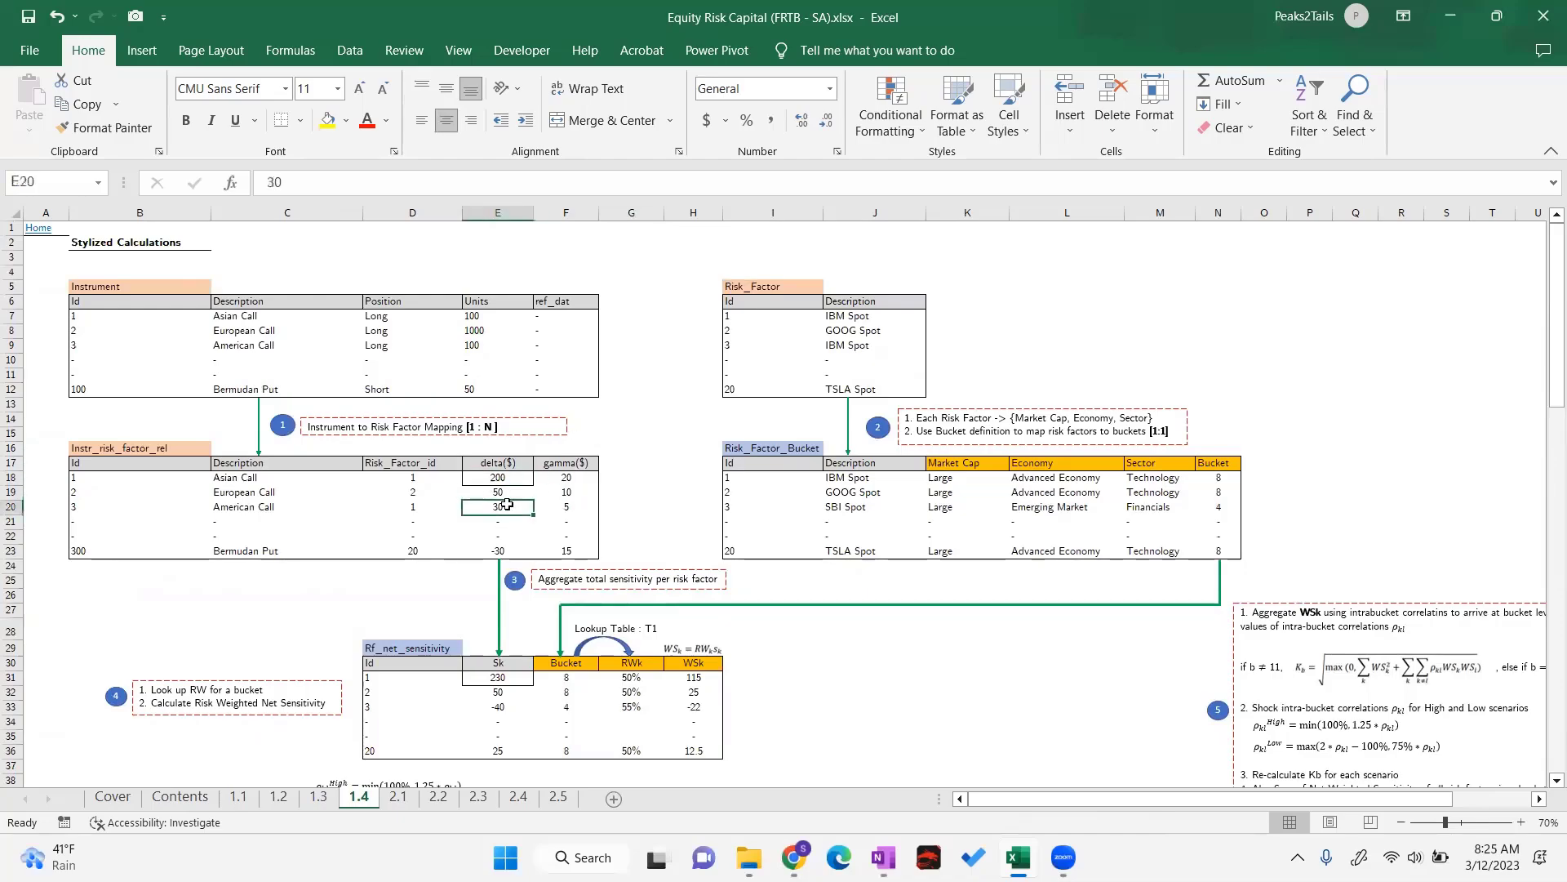
click(243, 474)
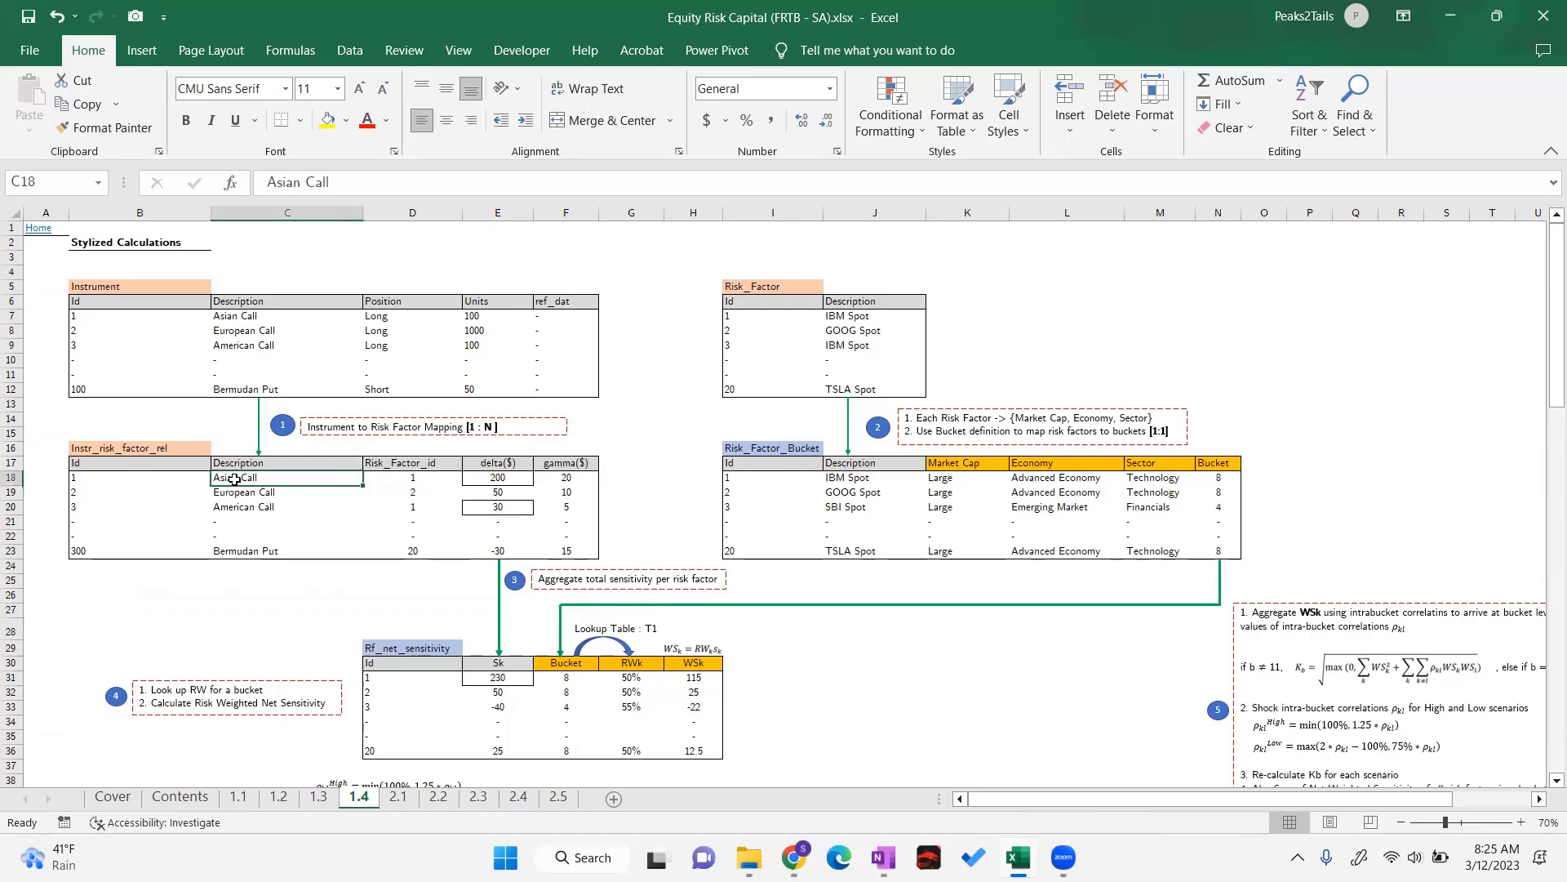
click(234, 509)
click(412, 507)
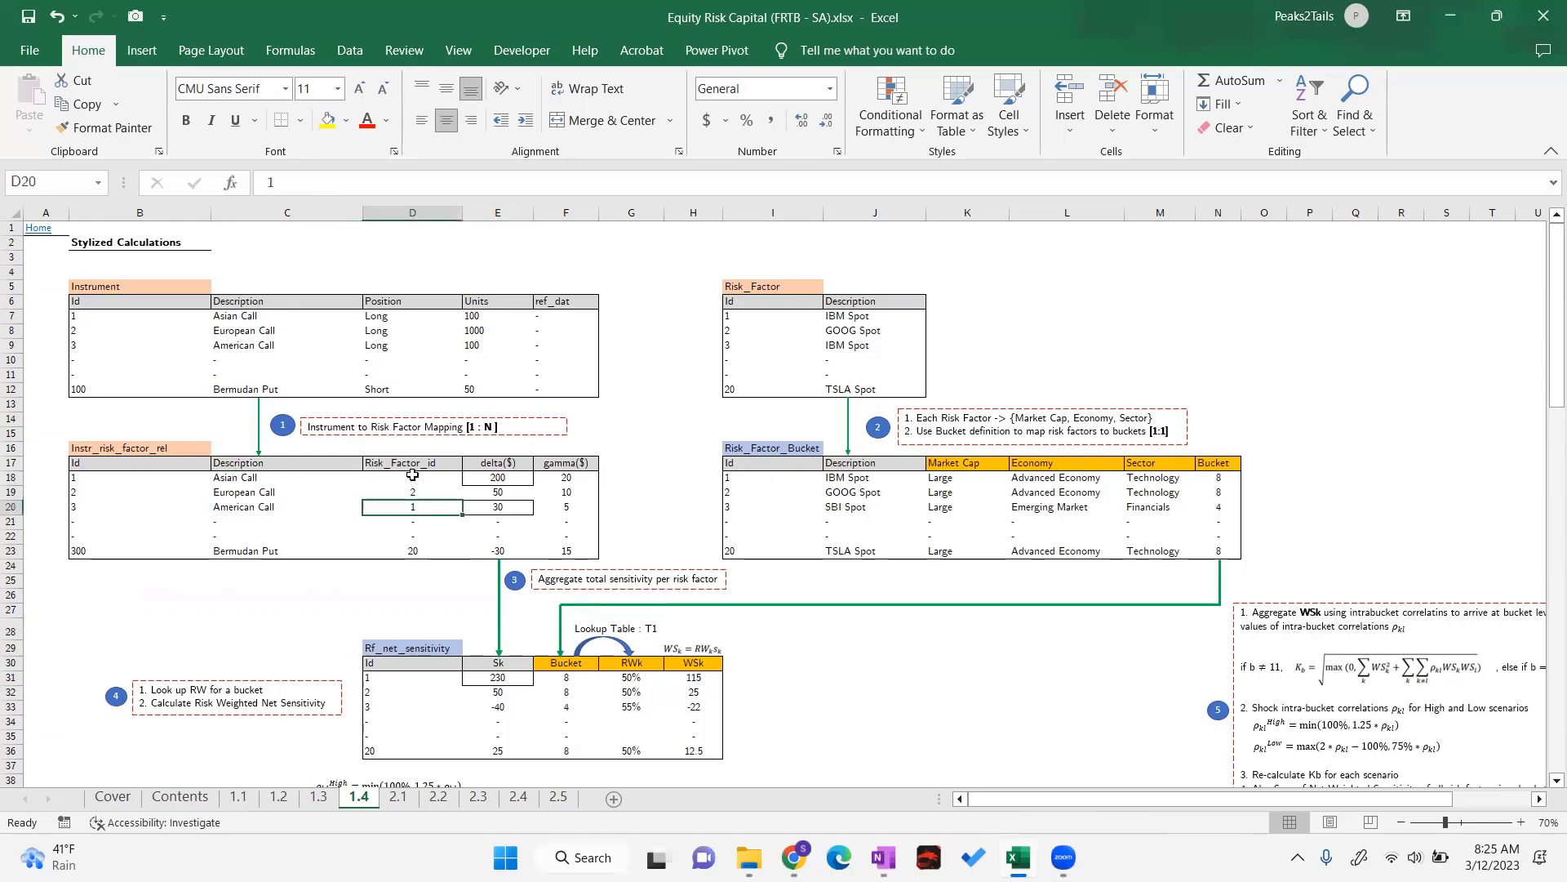
key(Up)
key(Up)
click(501, 508)
click(422, 508)
click(422, 479)
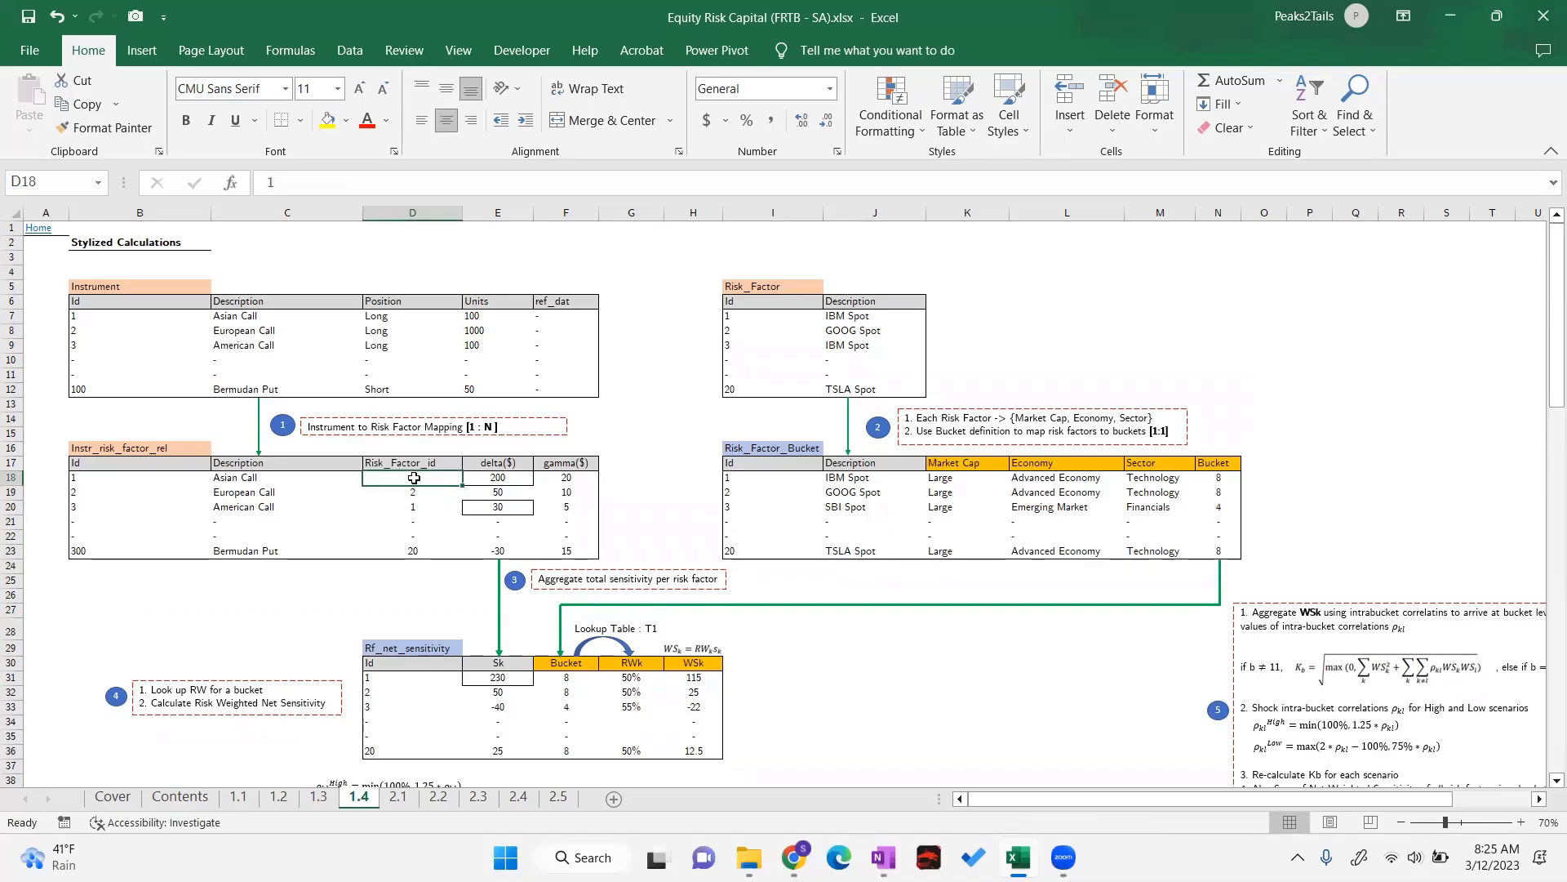
Check the Risk_Factor_id of the Asian Call against that of the American Call
click(410, 506)
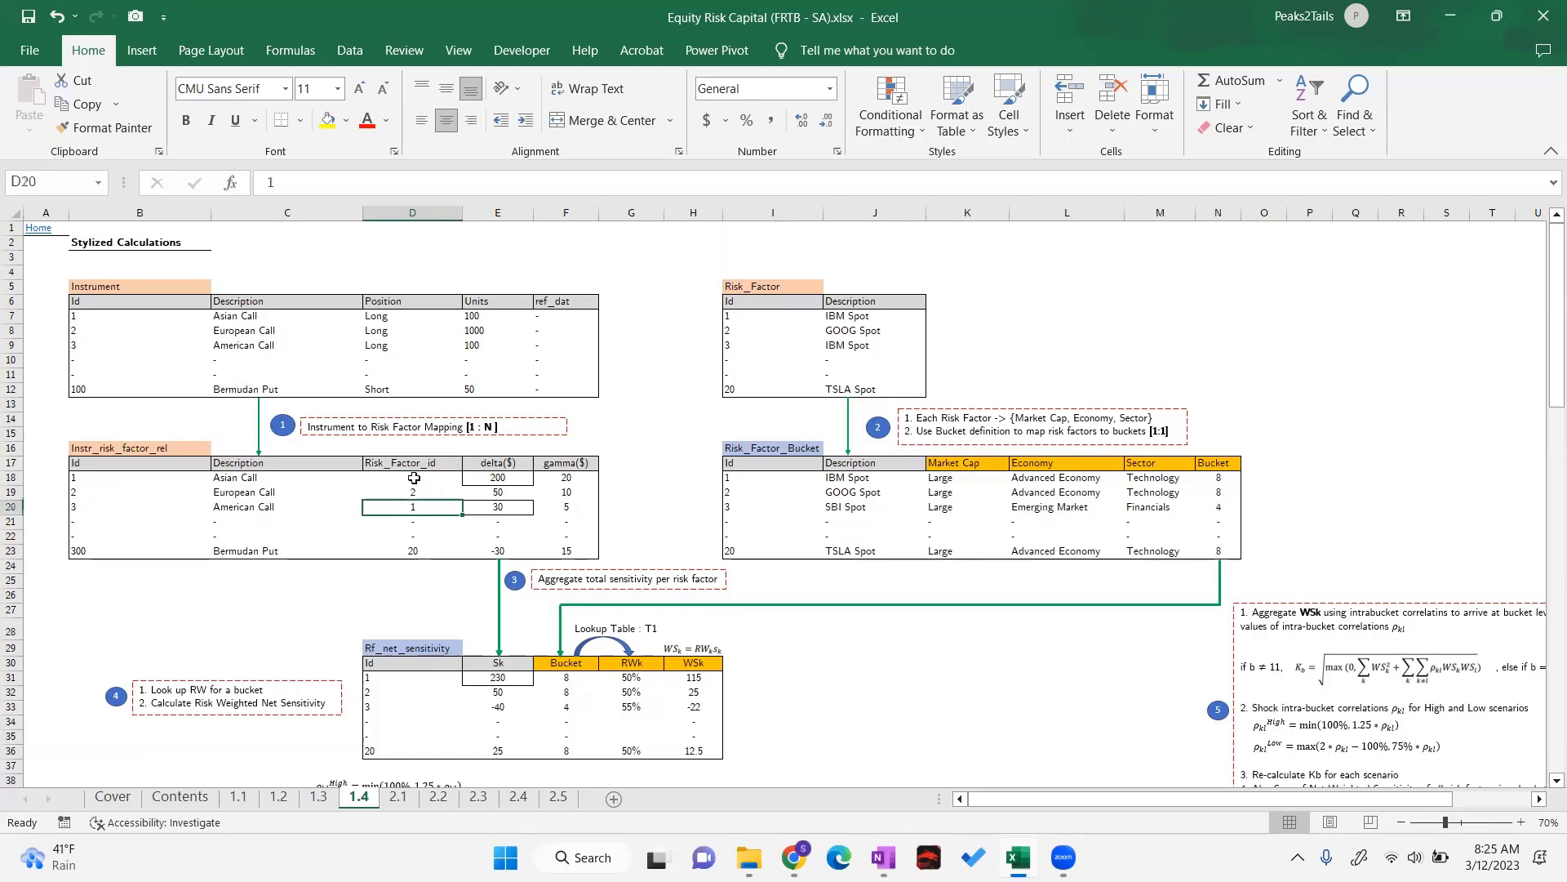
click(413, 479)
click(409, 507)
click(409, 481)
click(407, 510)
click(406, 482)
click(400, 510)
click(401, 480)
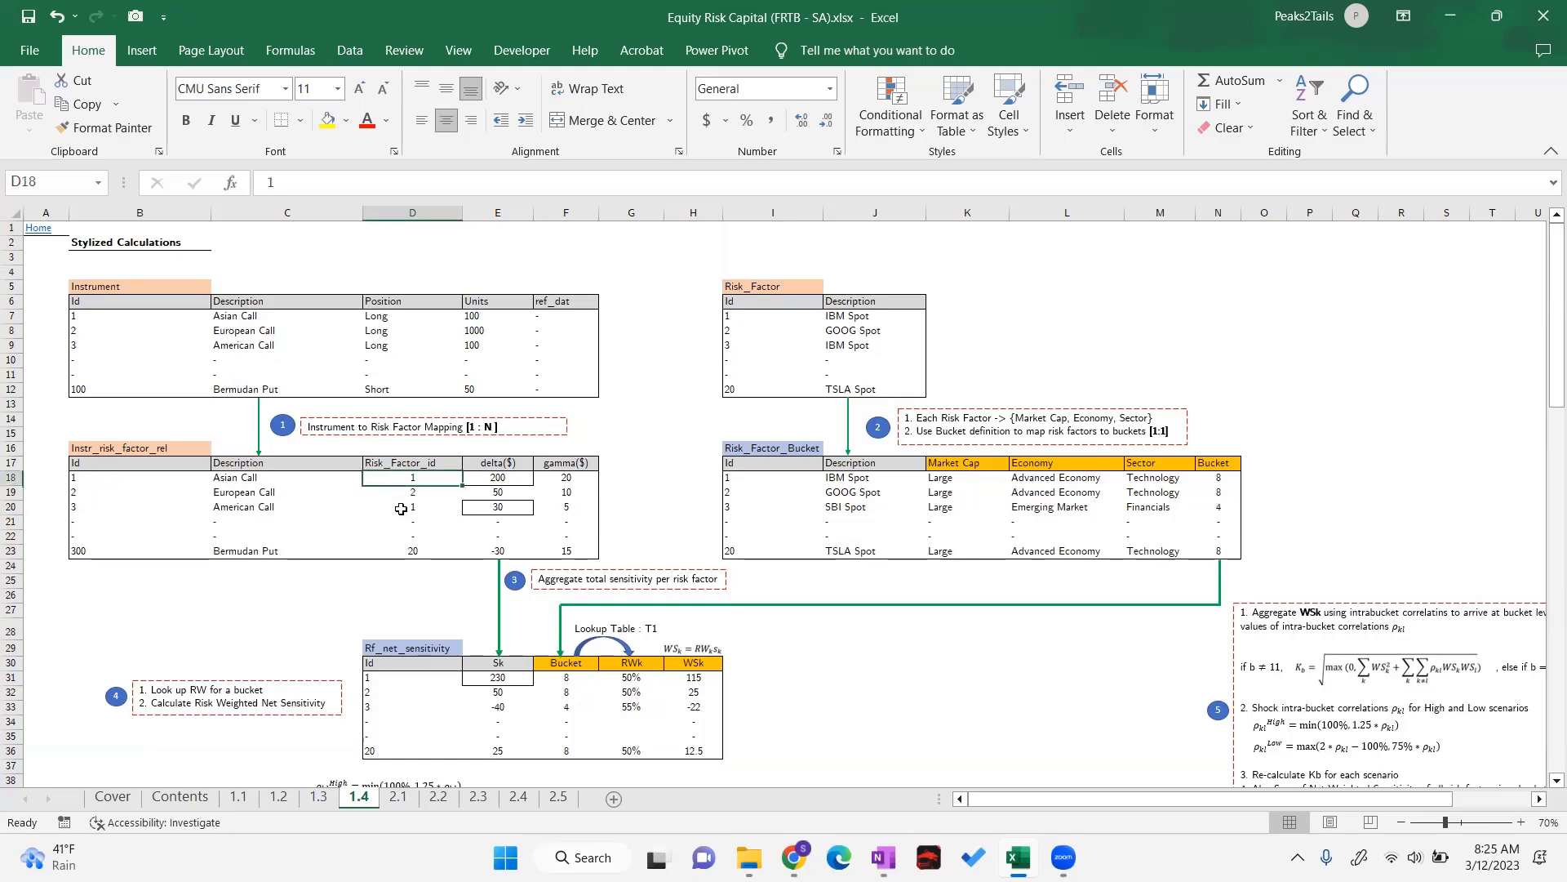
click(399, 509)
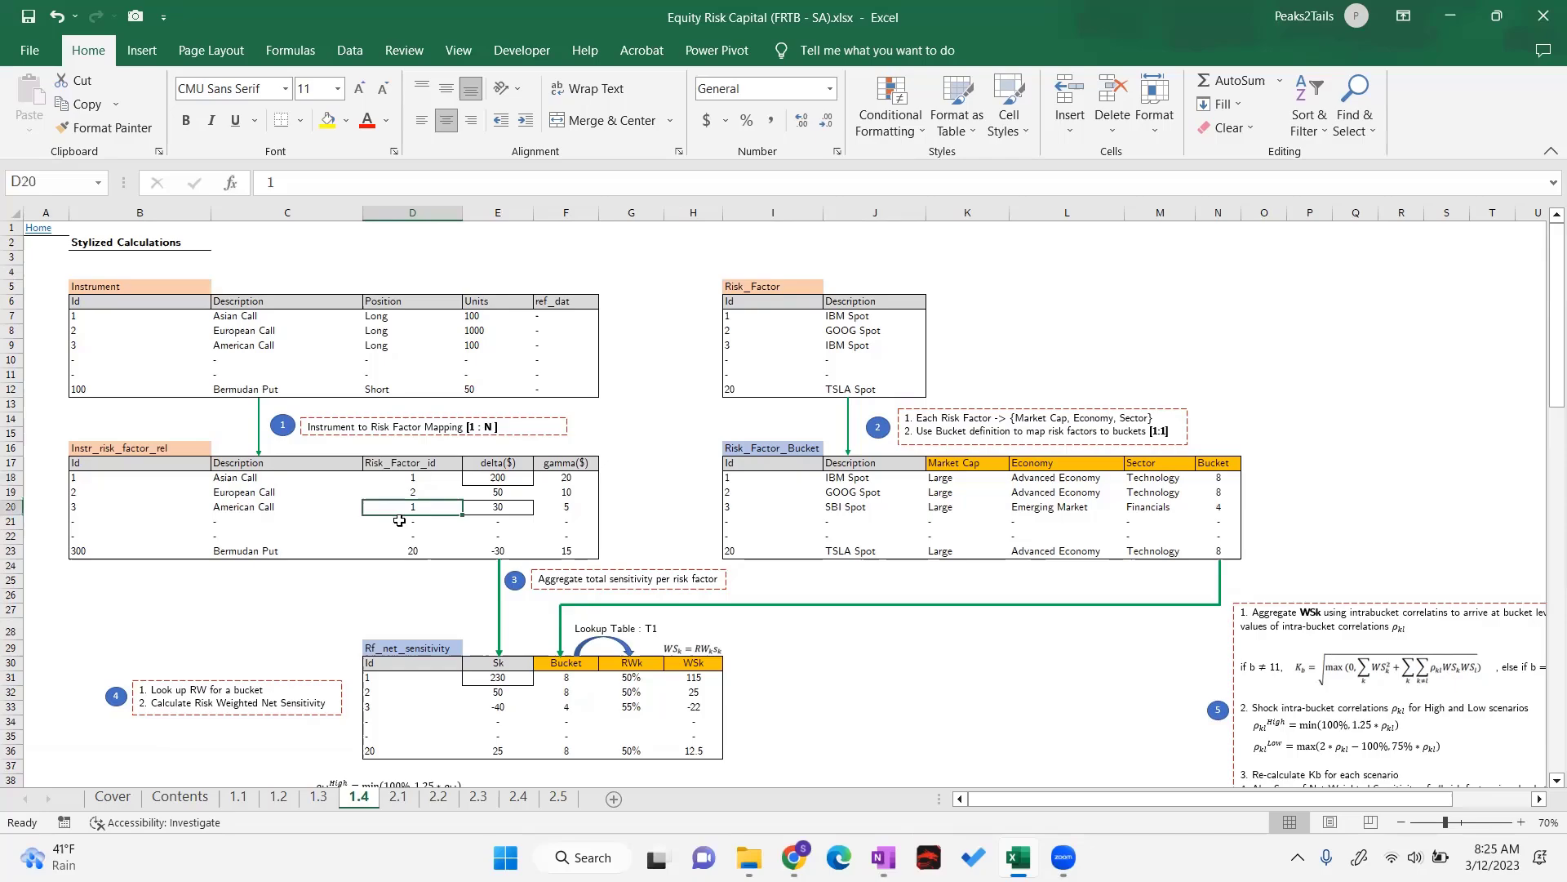
Match the American Call and Asian Call descriptions in Instr_risk_factor_rel to their respective Risk_Factor_id entries
click(264, 508)
click(235, 476)
click(404, 507)
click(404, 480)
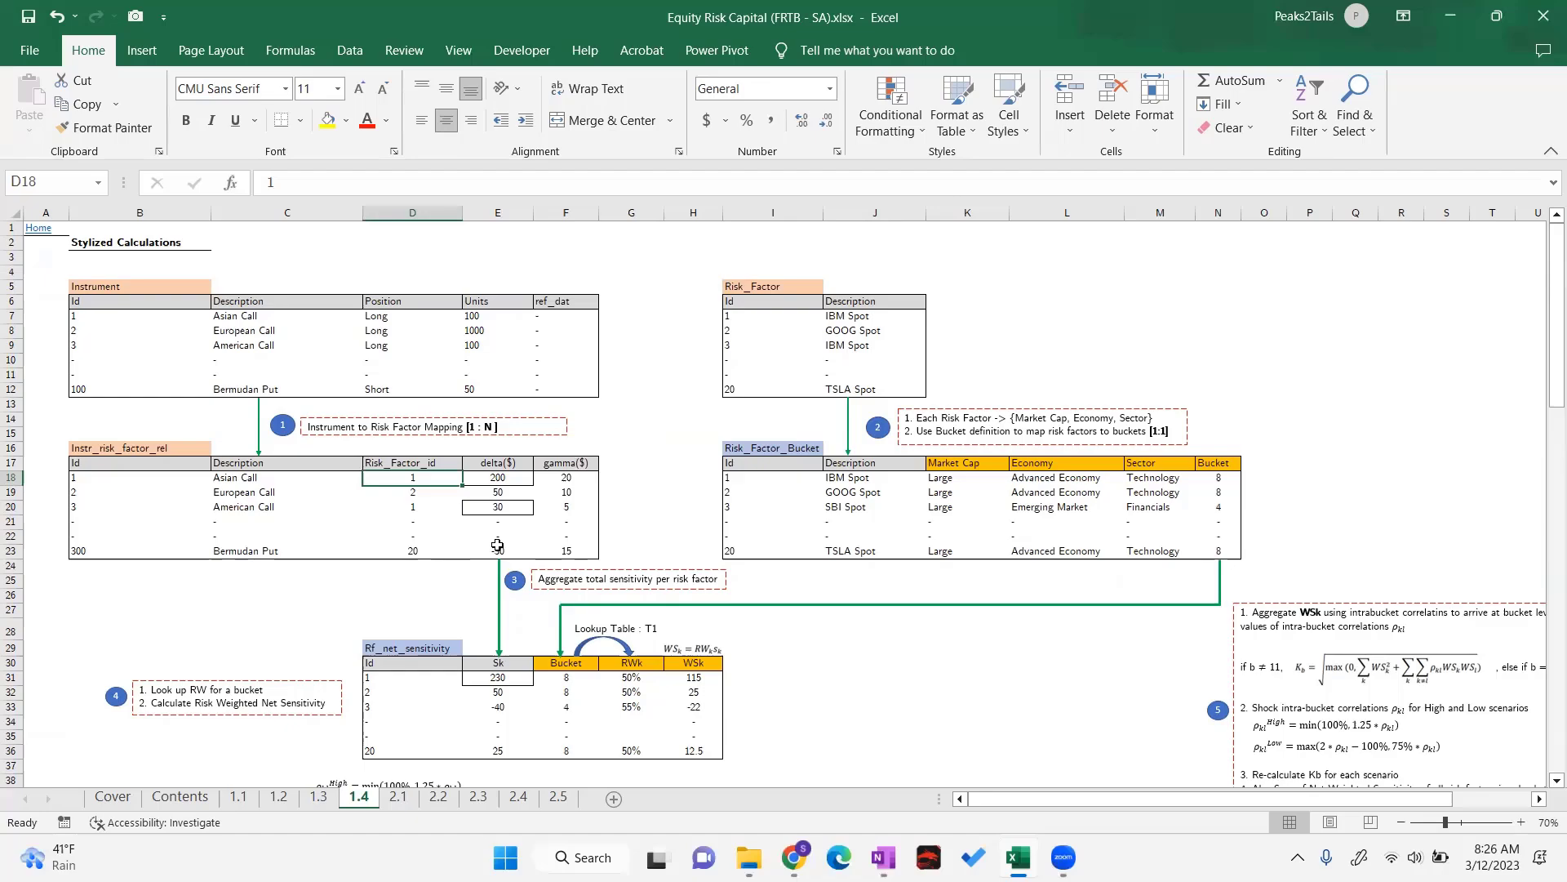
Review the Instr_risk_factor_rel, Instrument and Risk_Factor table titles together with the [1 : N] instrument-to-risk-factor mapping note
click(128, 448)
click(121, 284)
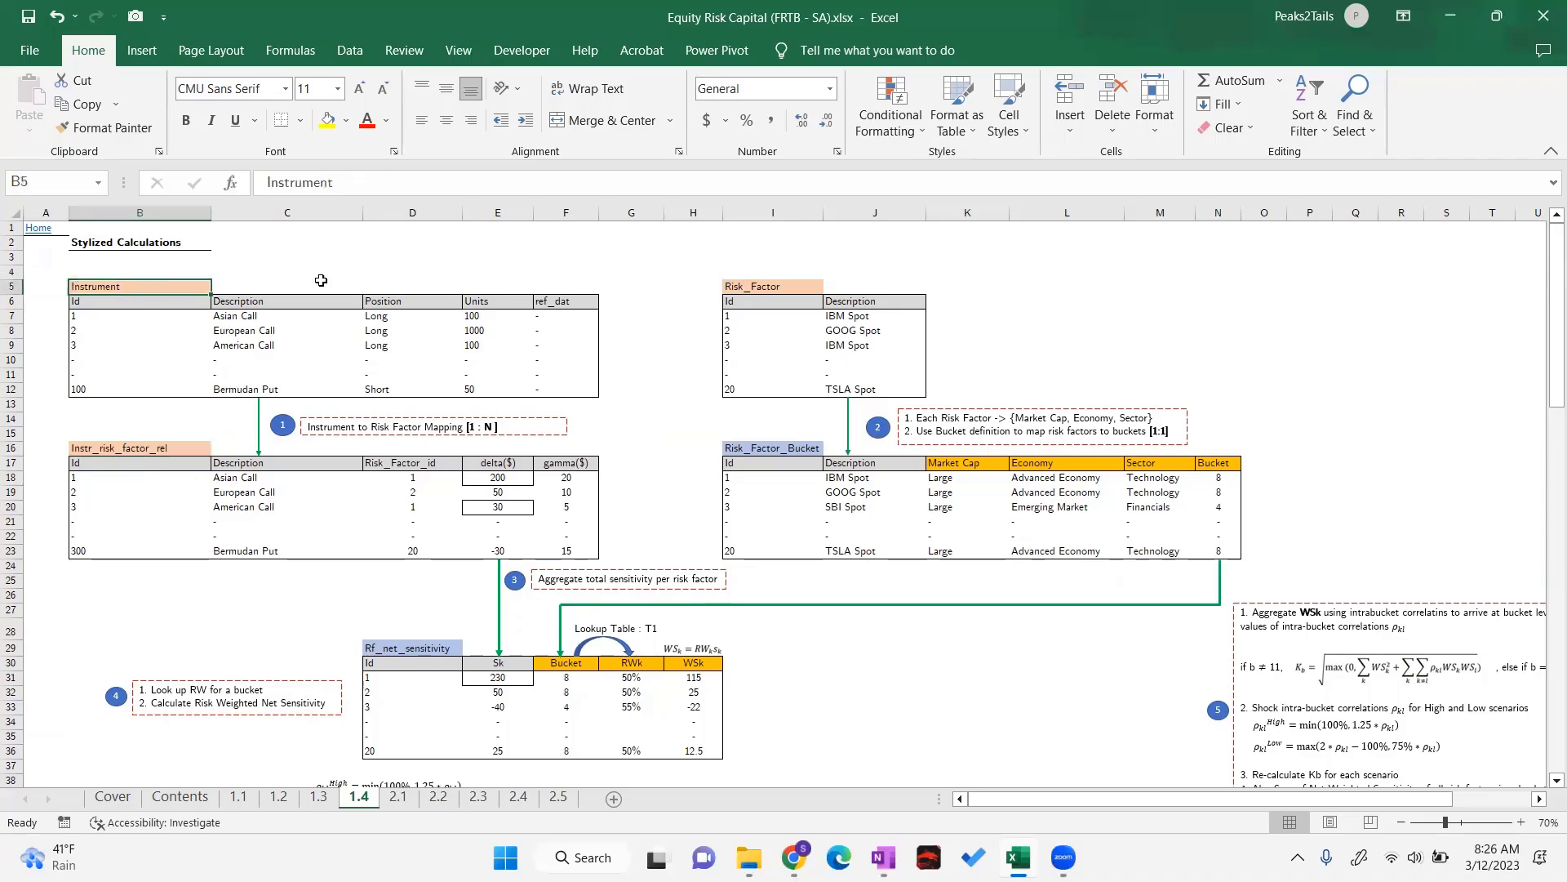
click(733, 286)
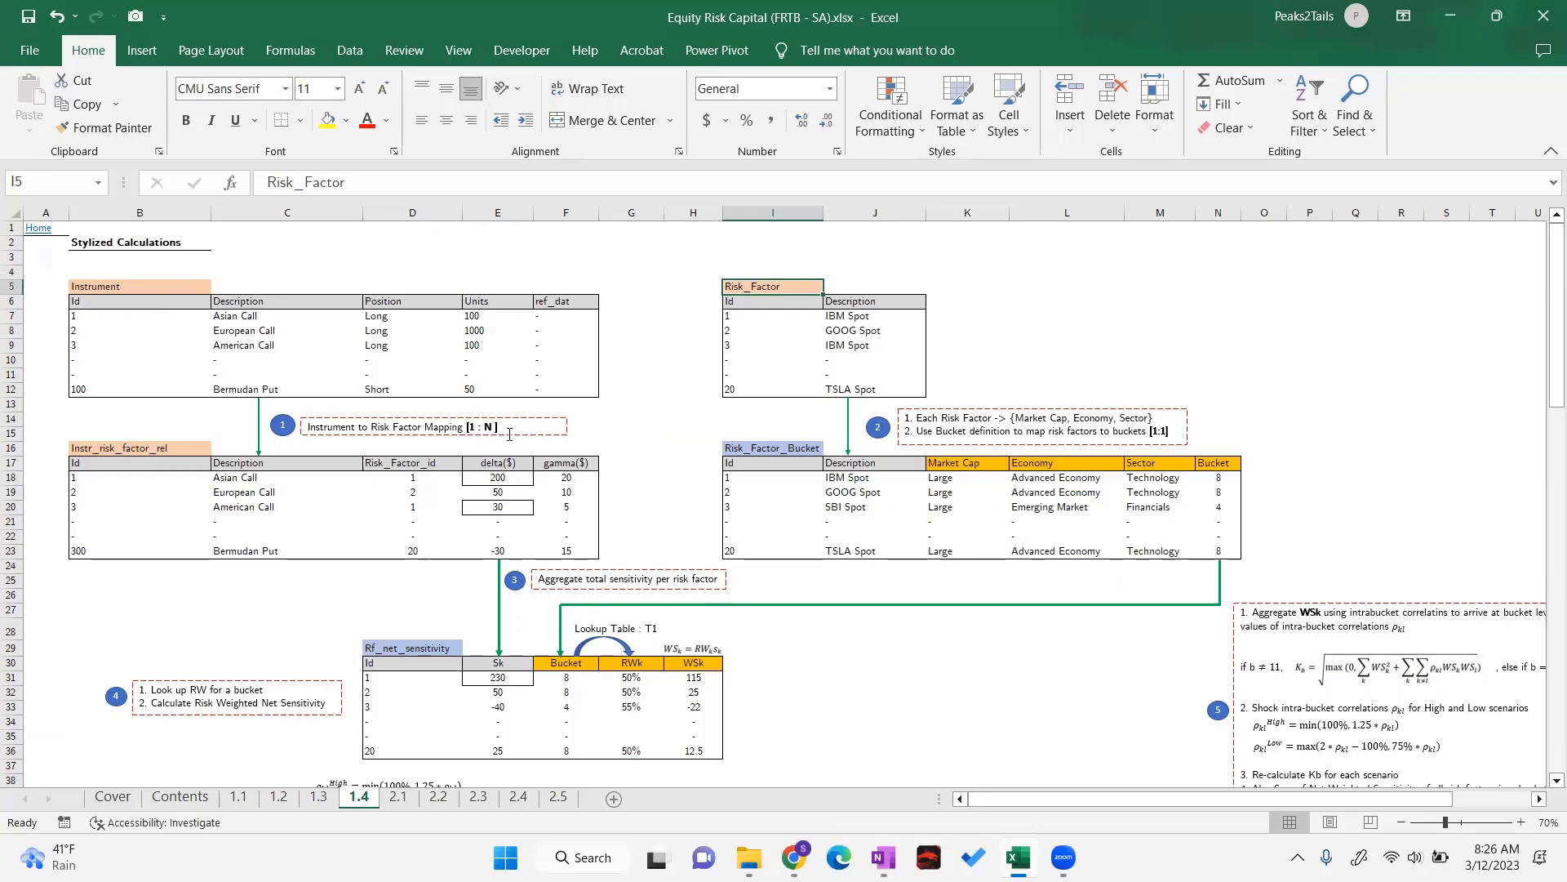
drag(468, 426, 500, 426)
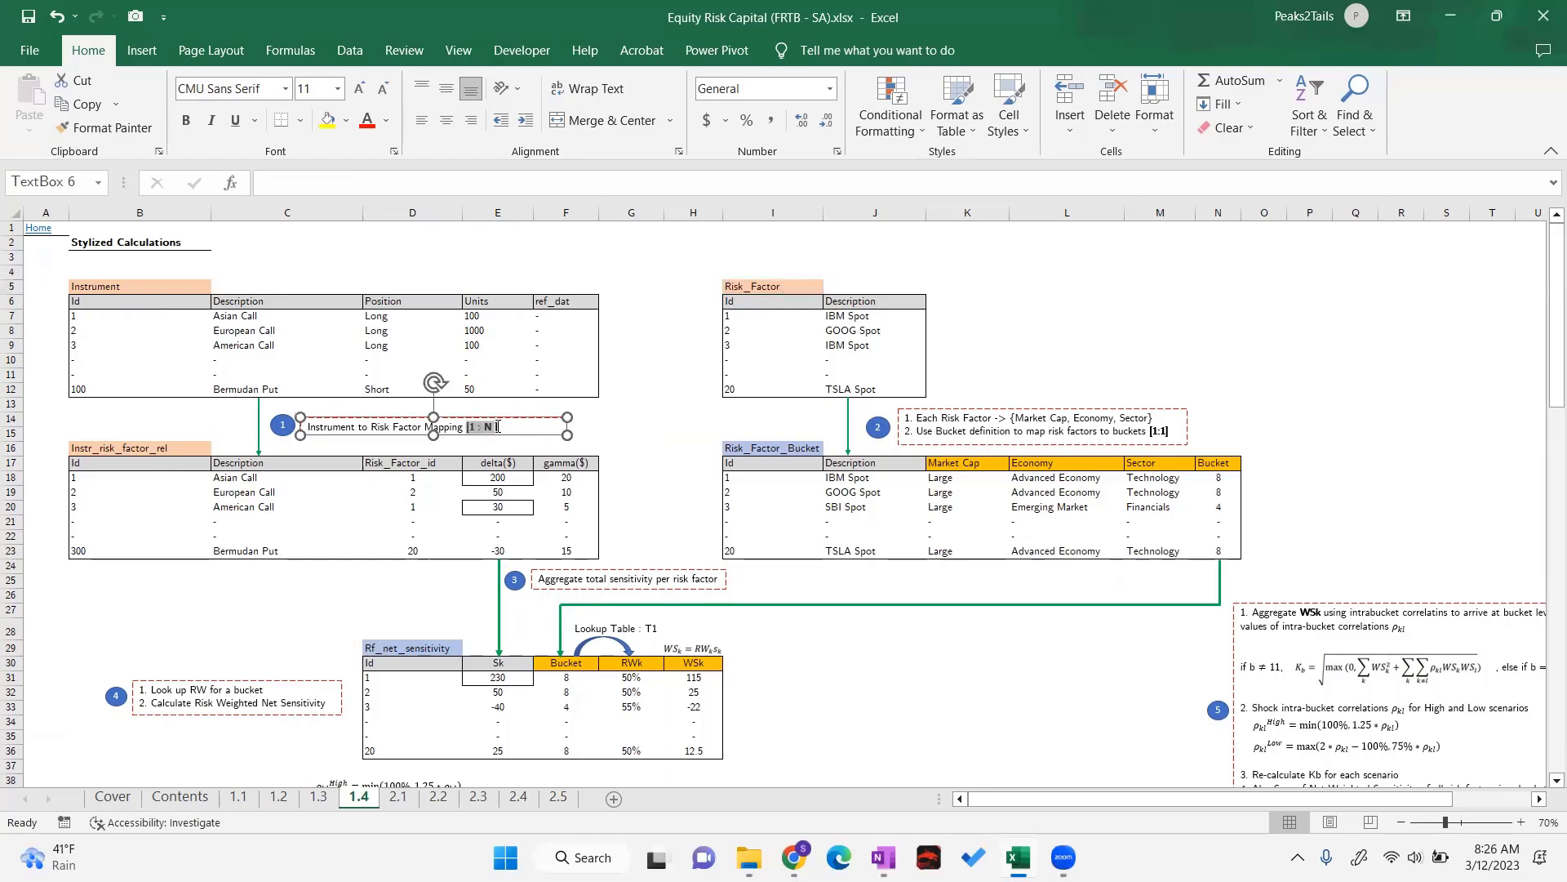
click(639, 445)
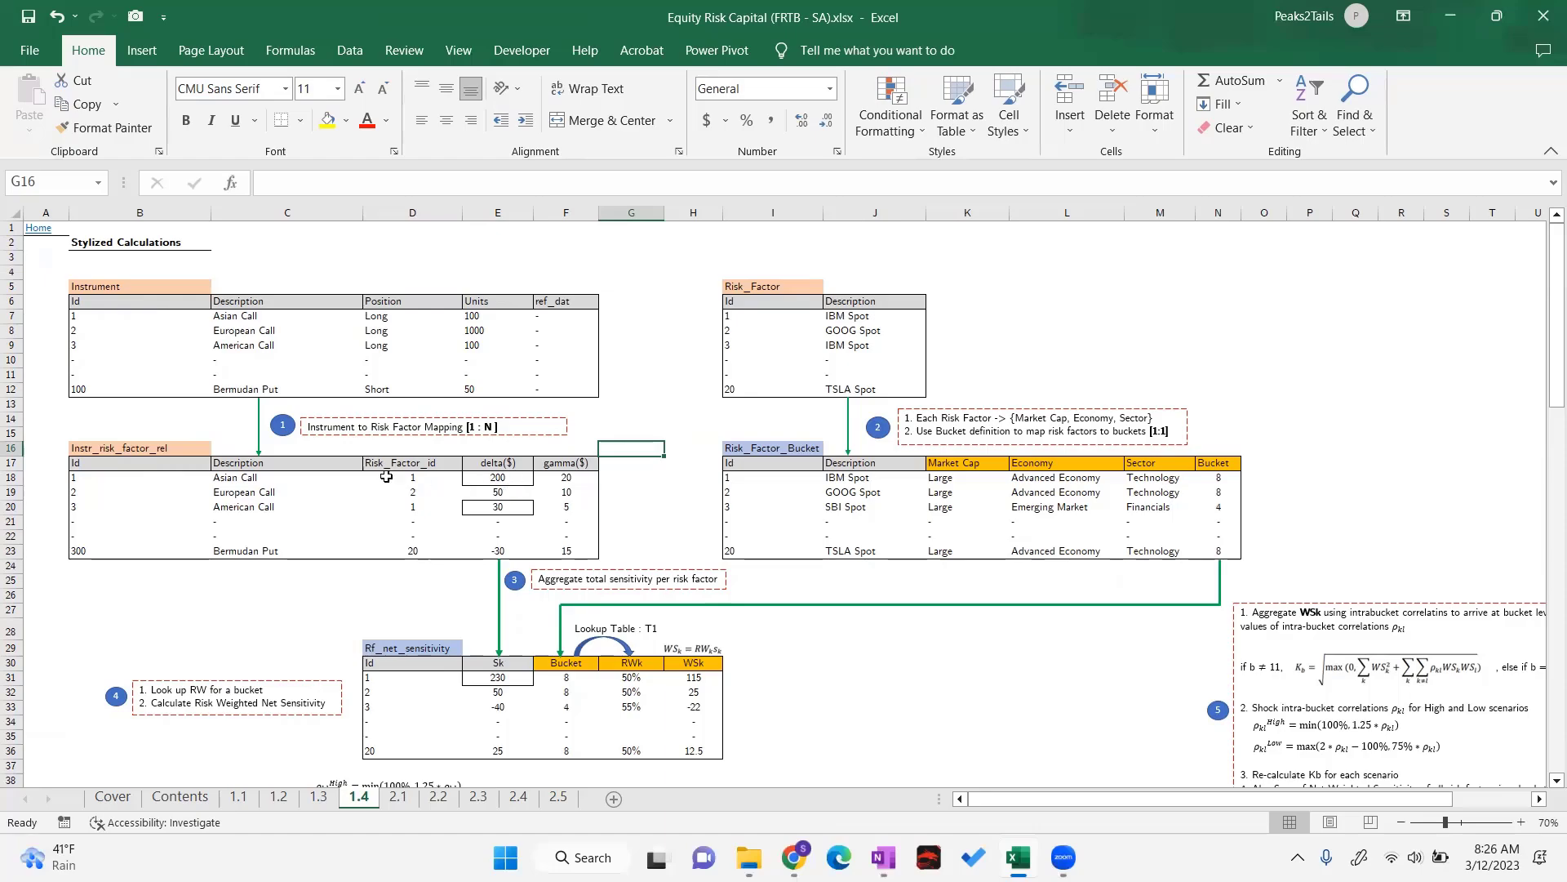
click(692, 393)
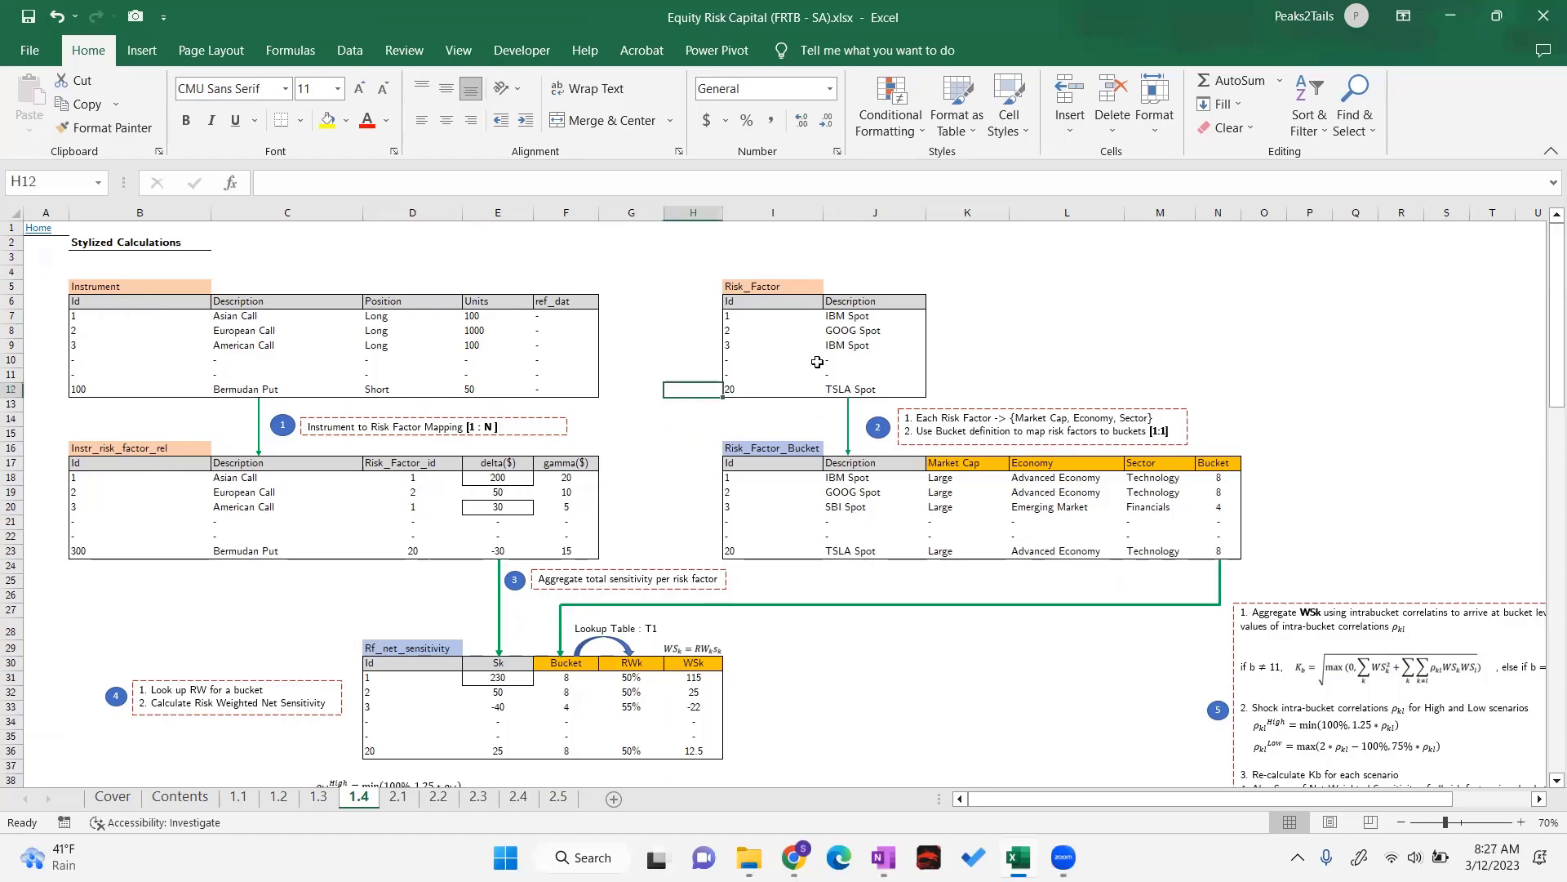
Review the column headers of the Instrument, Instr_risk_factor_rel, Risk_Factor and Risk_Factor_Bucket tables
click(1057, 346)
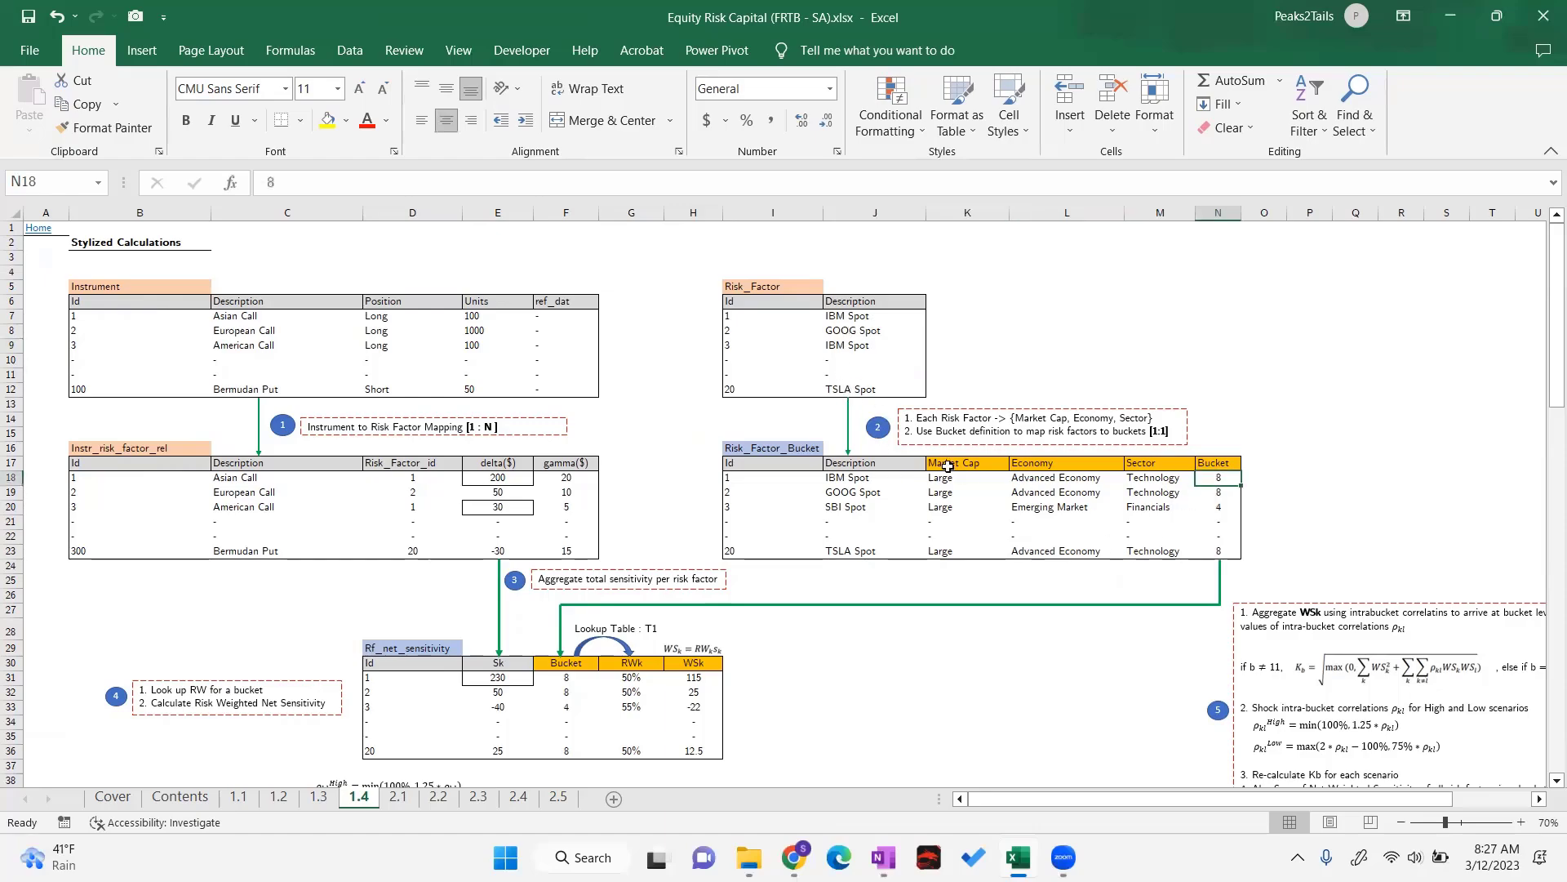
key(Right)
key(Down)
drag(335, 308, 571, 305)
drag(266, 464, 572, 463)
drag(733, 302, 867, 303)
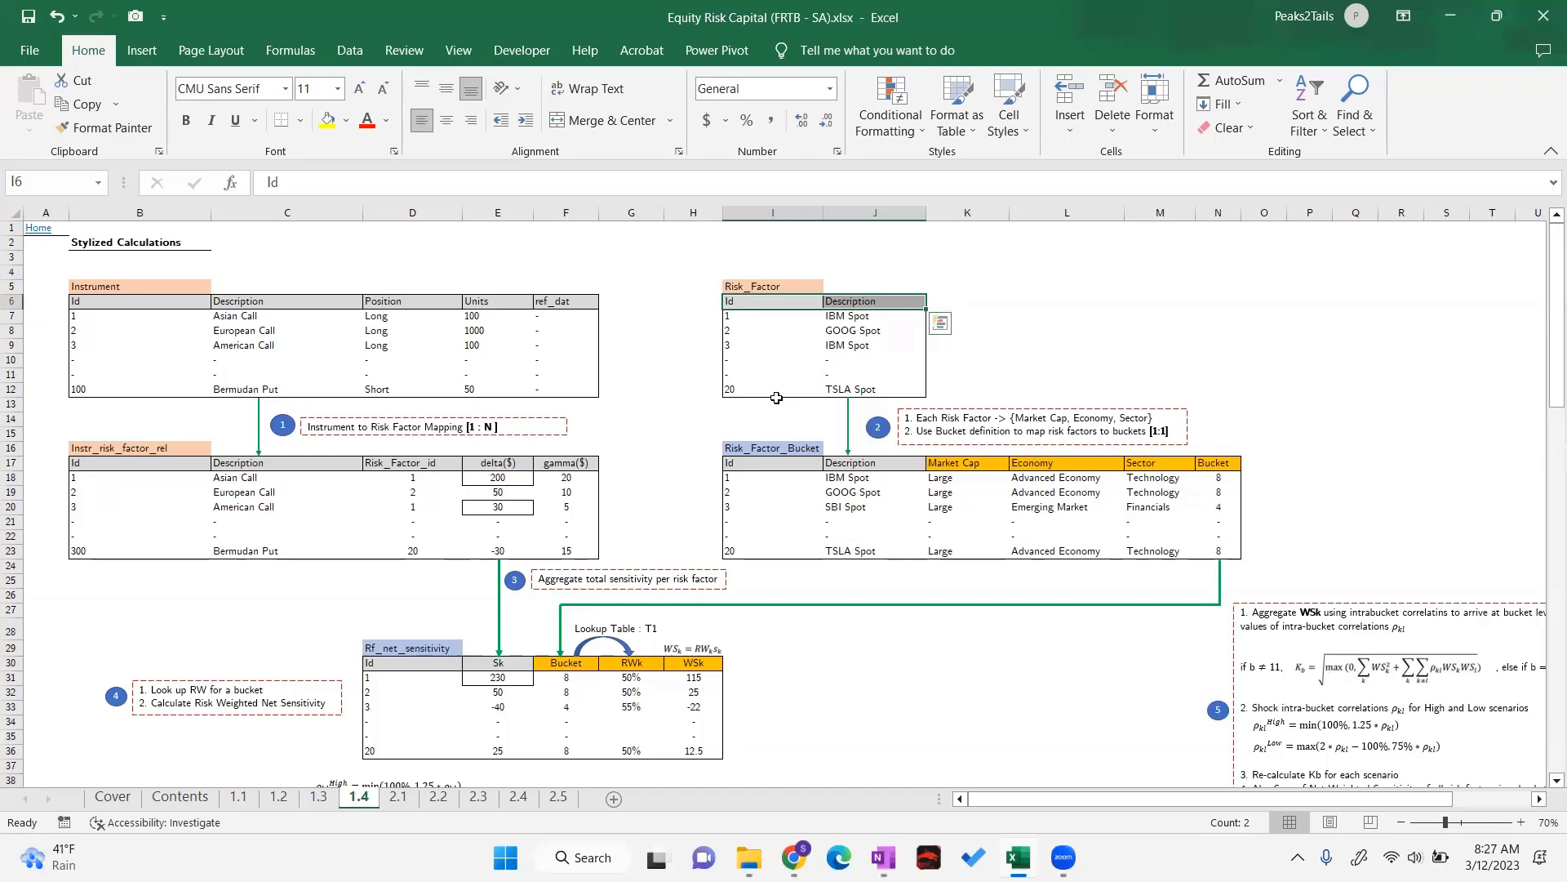
drag(968, 463, 1216, 463)
click(1110, 367)
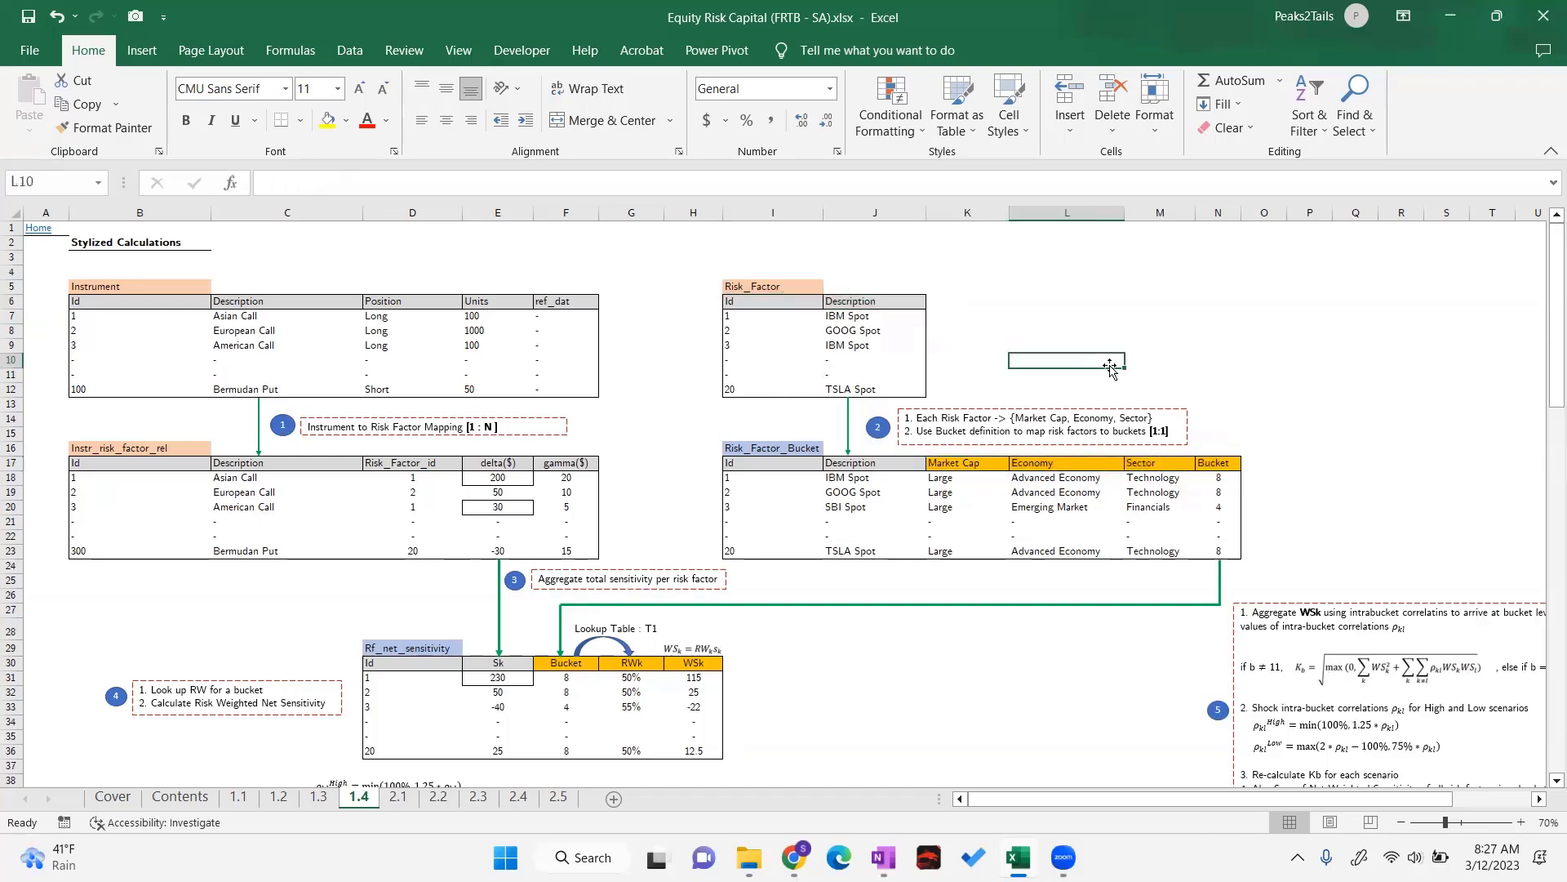
Examine the Market Cap, Economy, Sector and Bucket columns of the Risk_Factor_Bucket table across all its rows
click(964, 462)
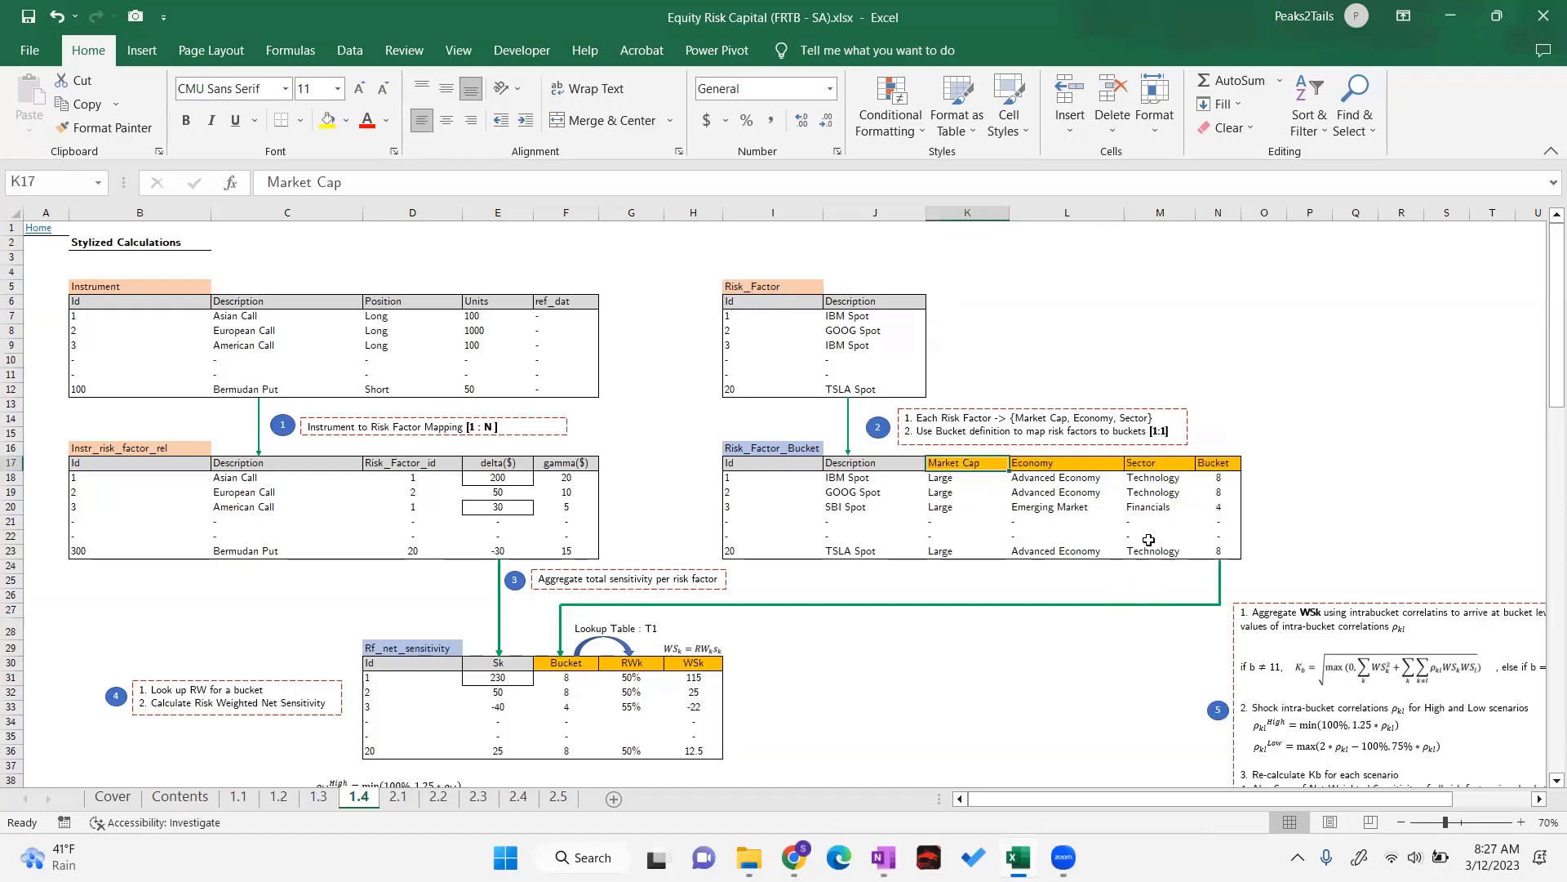
click(992, 496)
drag(964, 463, 1214, 551)
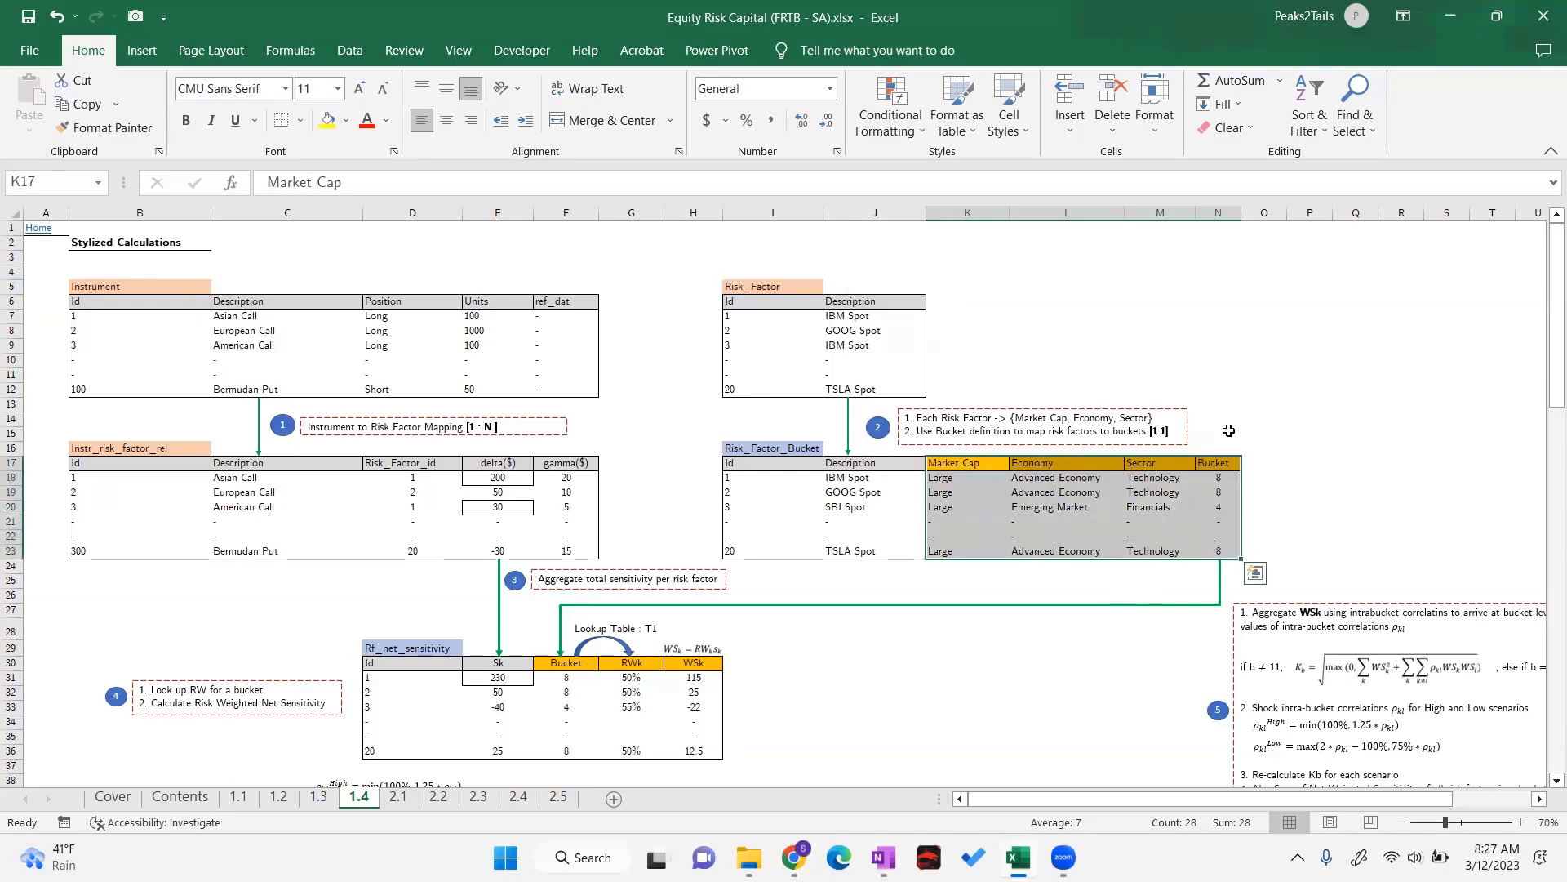
click(1217, 374)
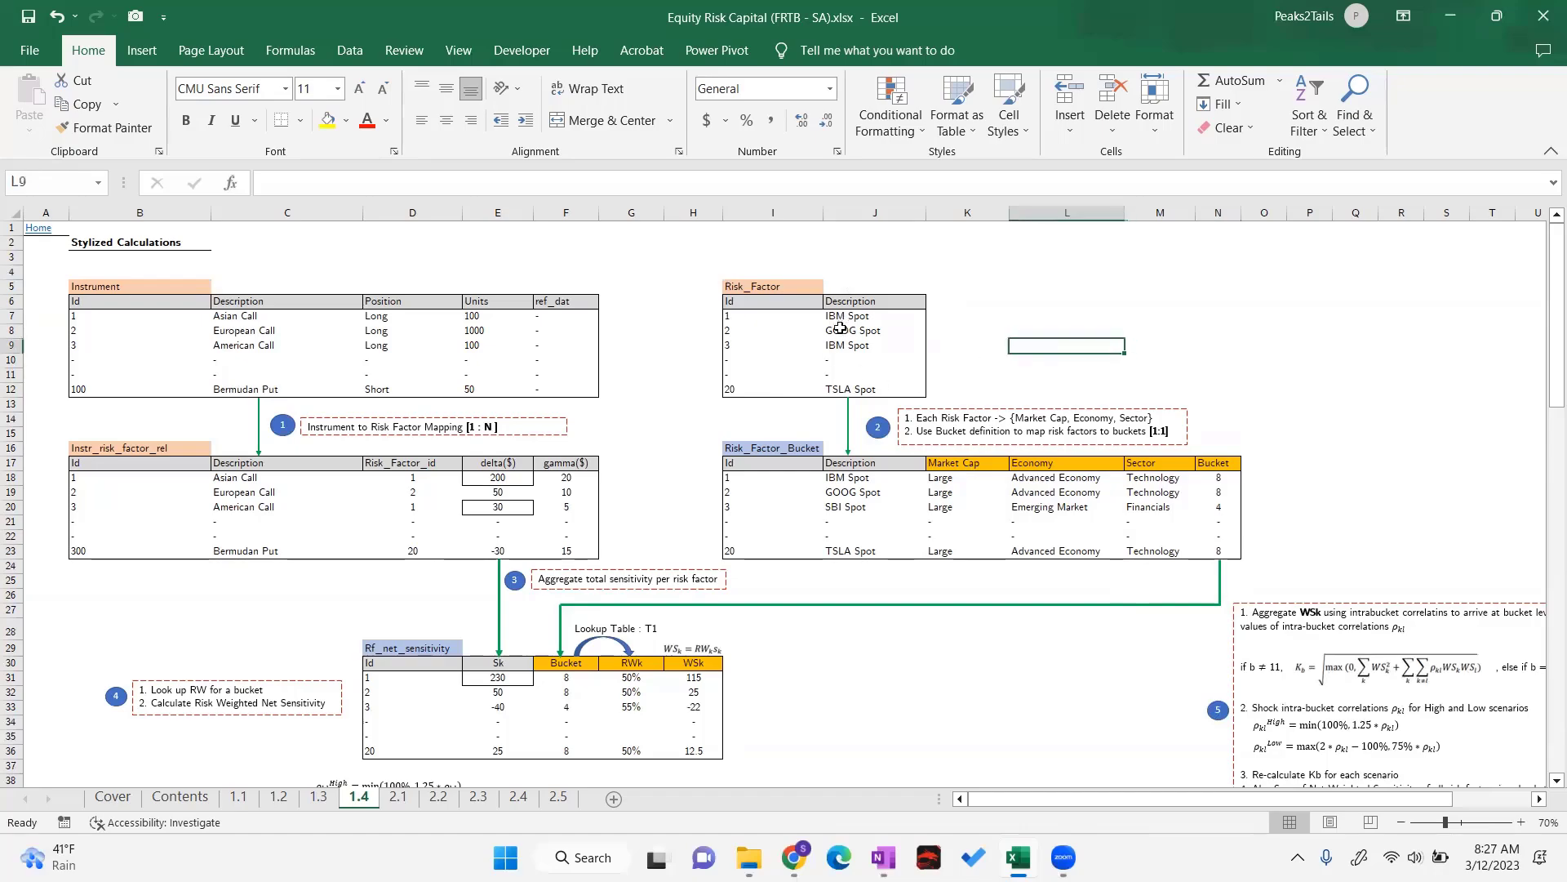
Compare the spot descriptions in the Risk_Factor table with those in the Risk_Factor_Bucket table
drag(845, 317, 849, 394)
drag(853, 478, 870, 554)
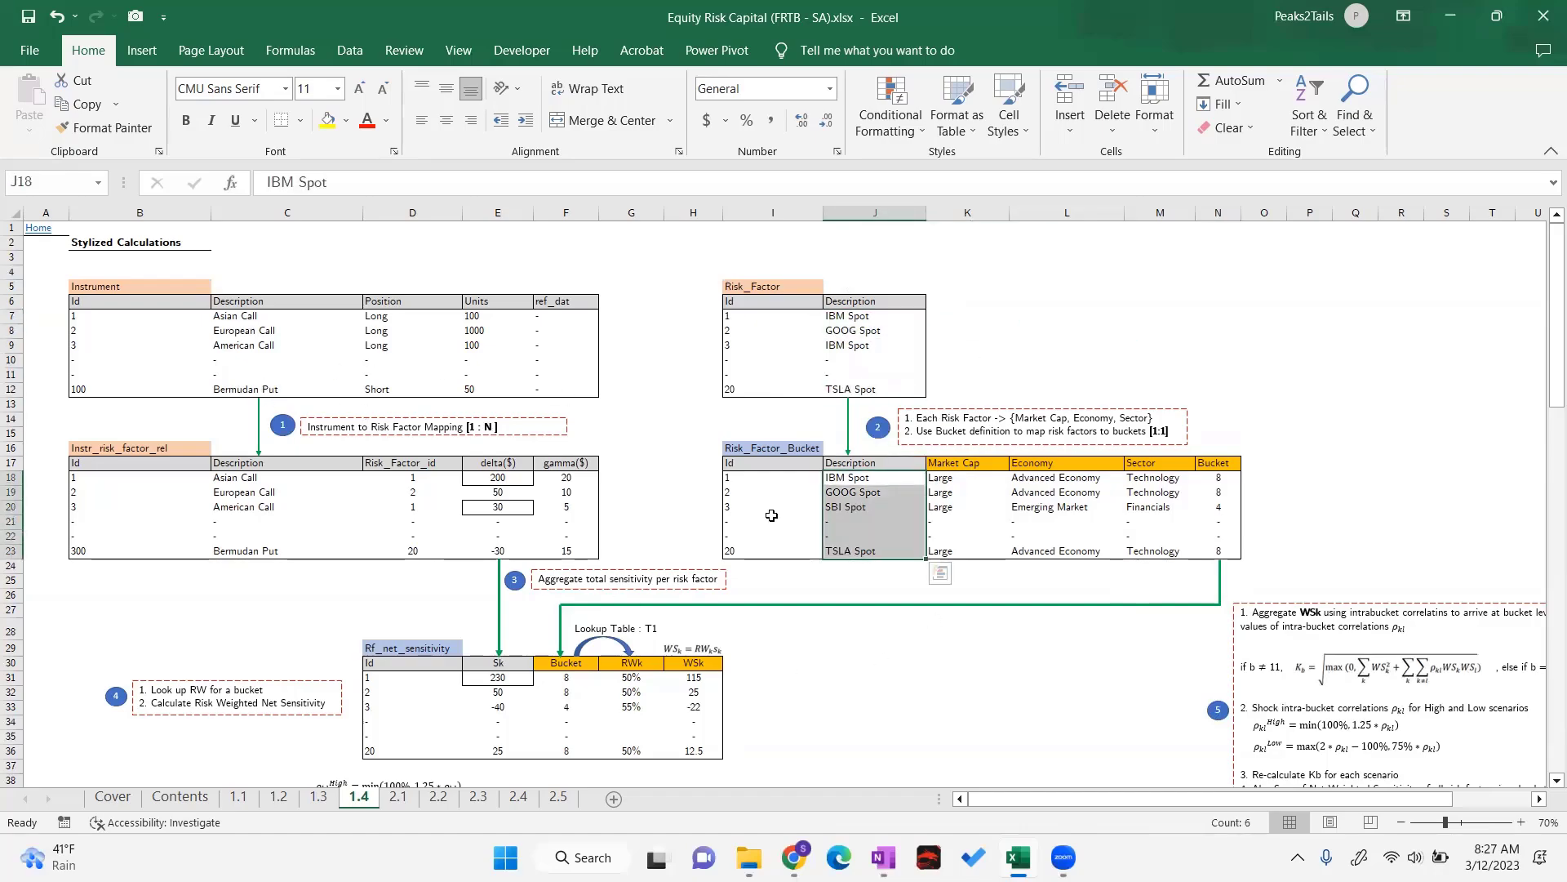
click(979, 641)
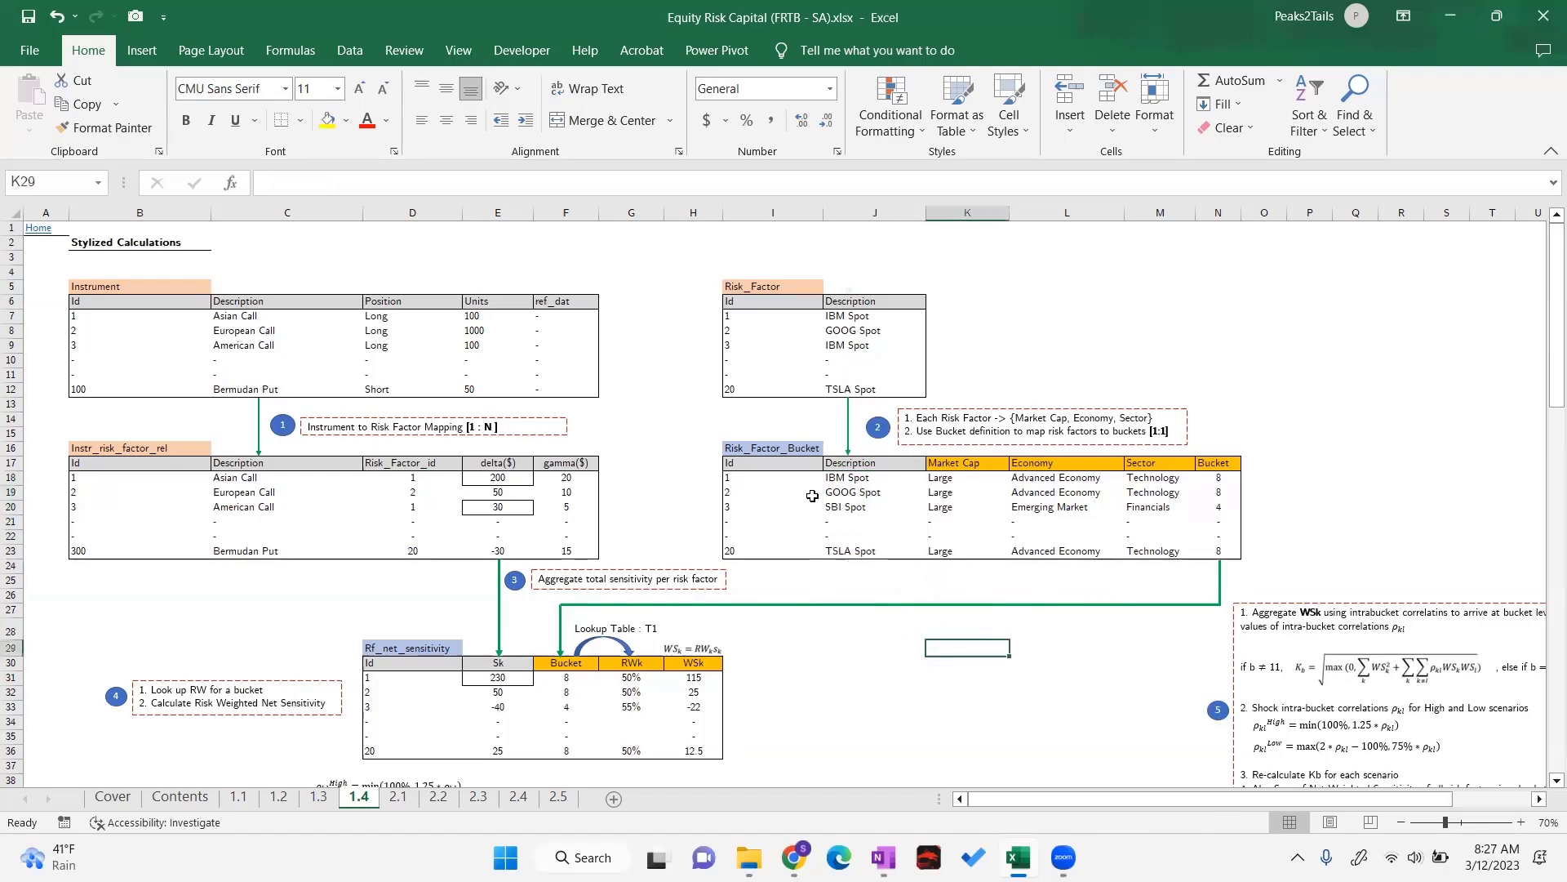
Relate the Risk_Factor table to the Risk_Factor_Bucket table using the [1:1] bucket mapping note
click(770, 451)
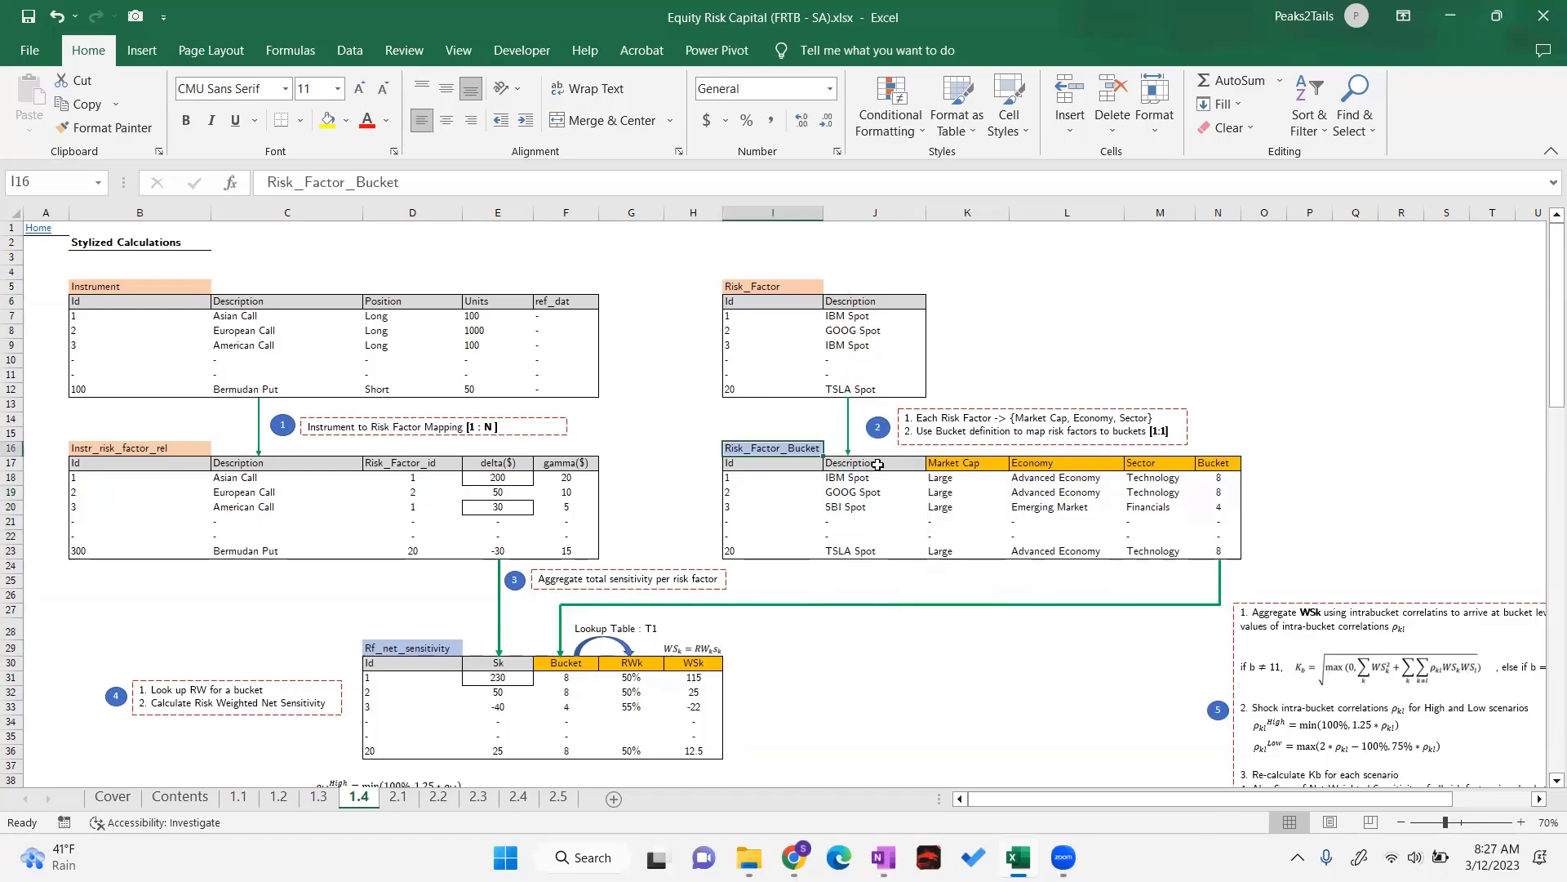
click(747, 276)
click(747, 286)
click(753, 448)
click(1154, 430)
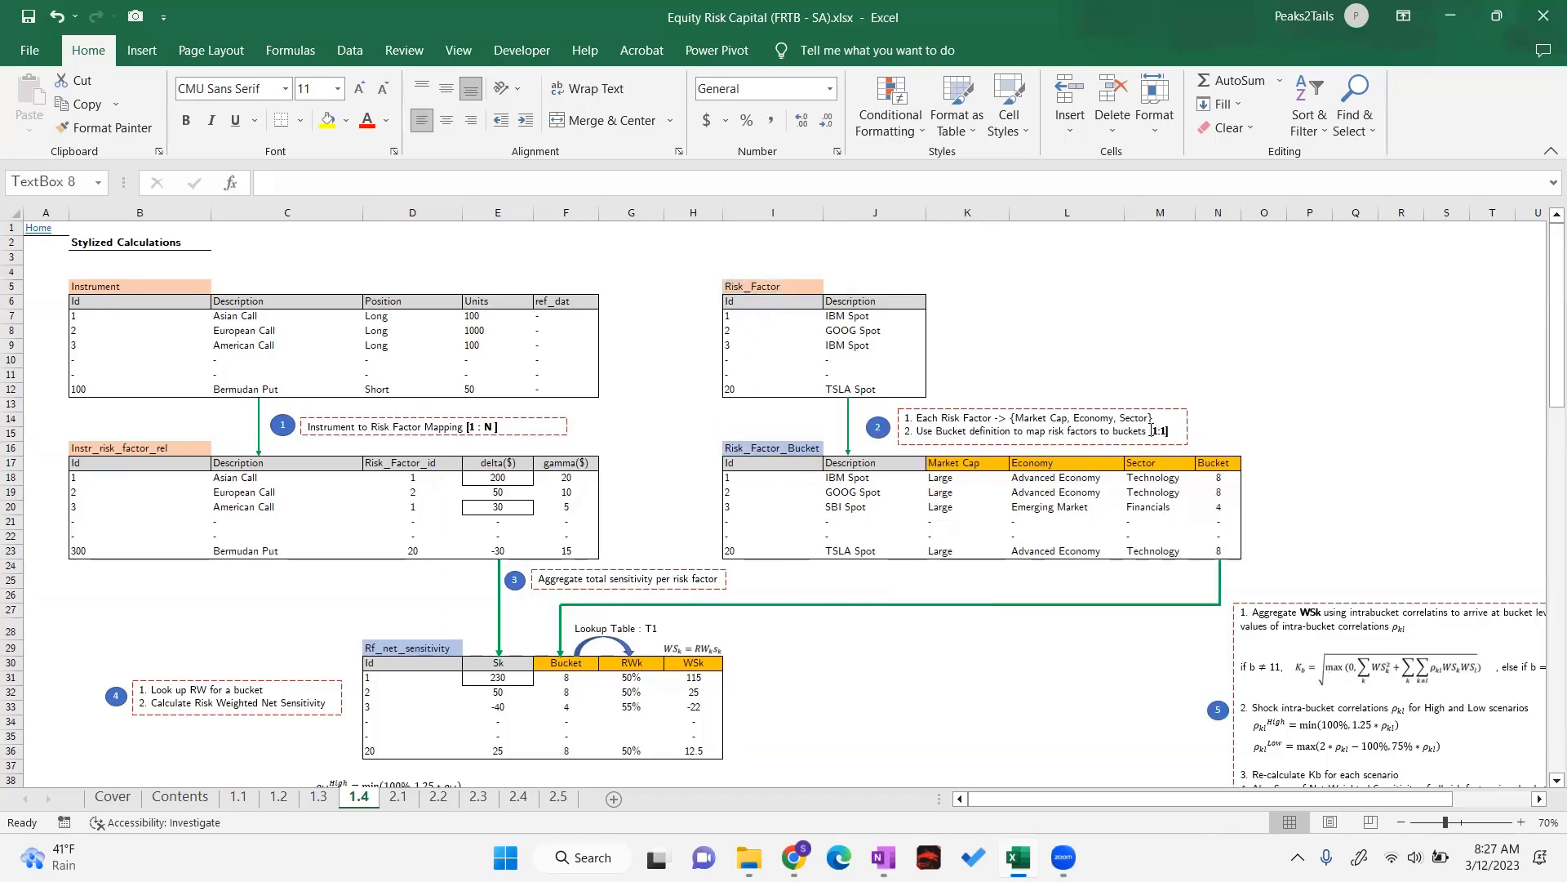
click(1066, 331)
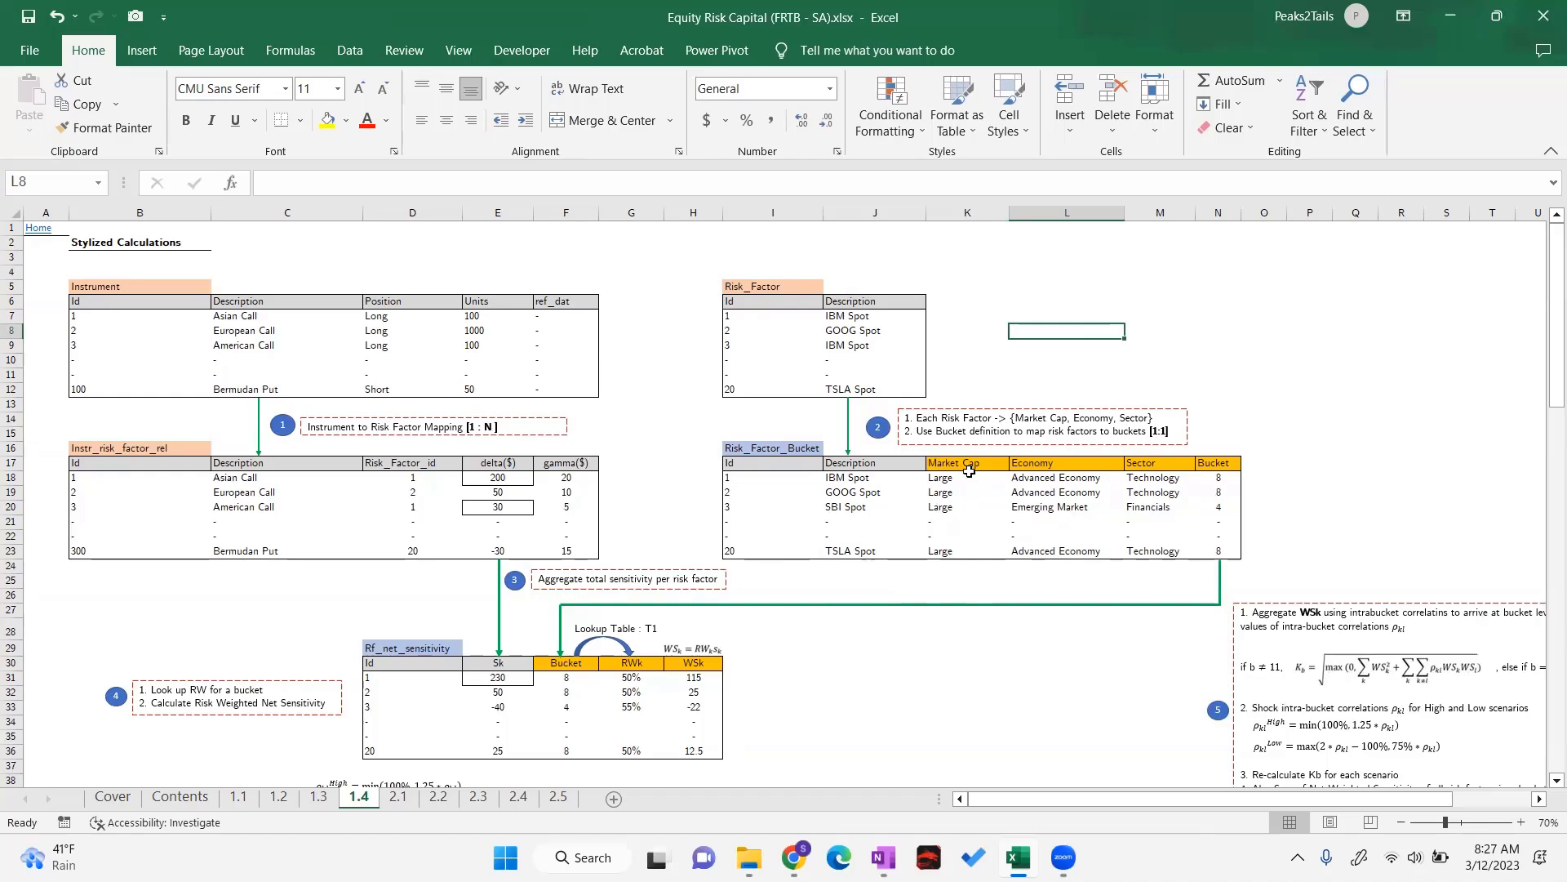
Examine the Market Cap values and the Economy values assigned to the risk factors in Risk_Factor_Bucket
drag(953, 481, 955, 550)
drag(1065, 481, 1063, 550)
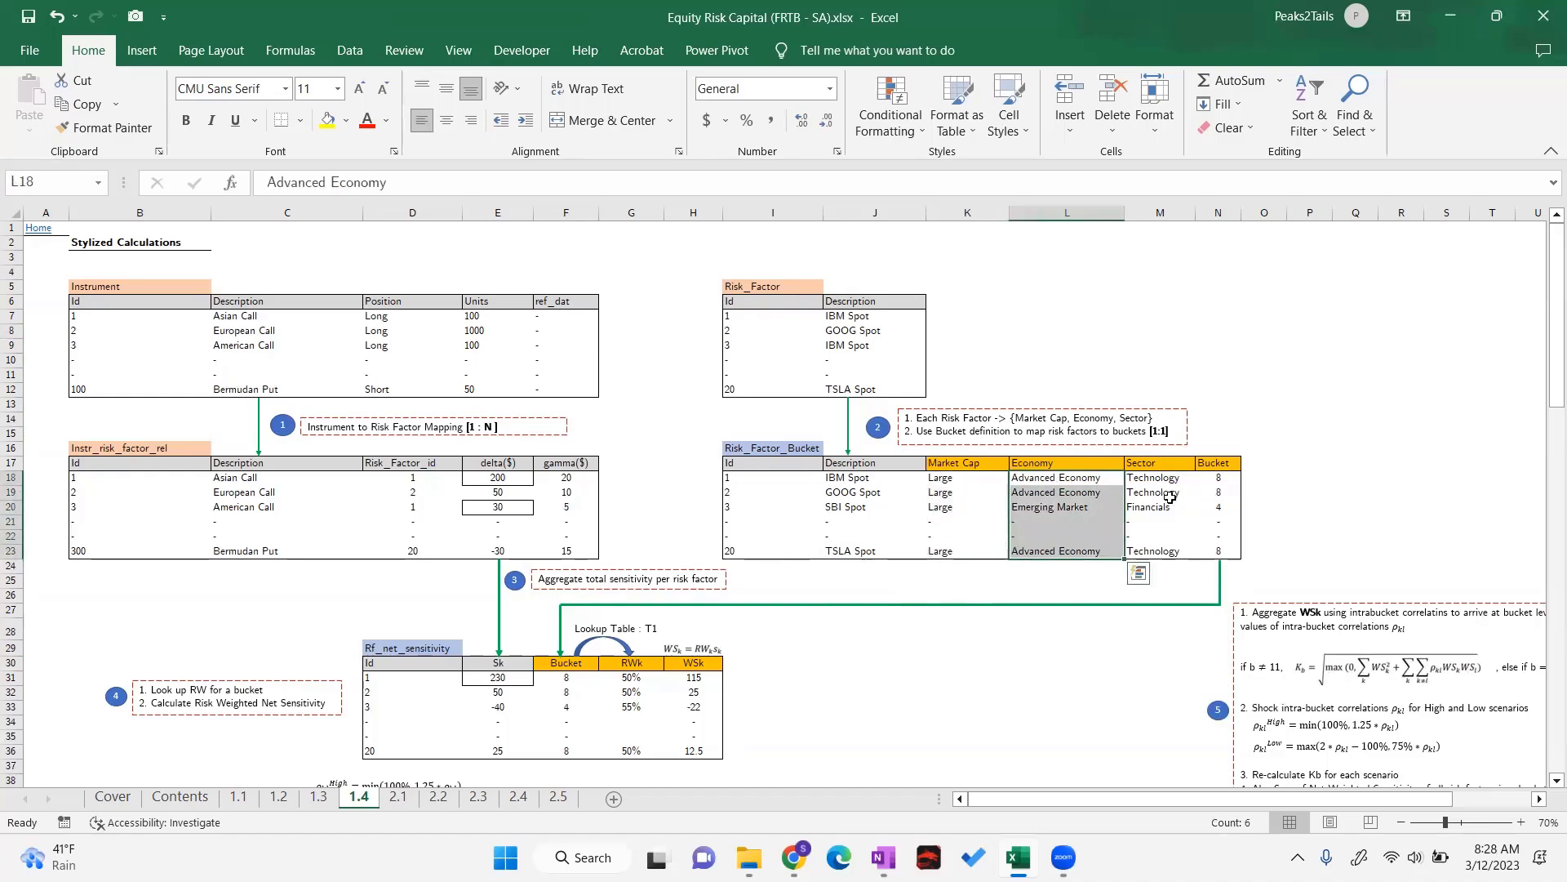
click(1221, 377)
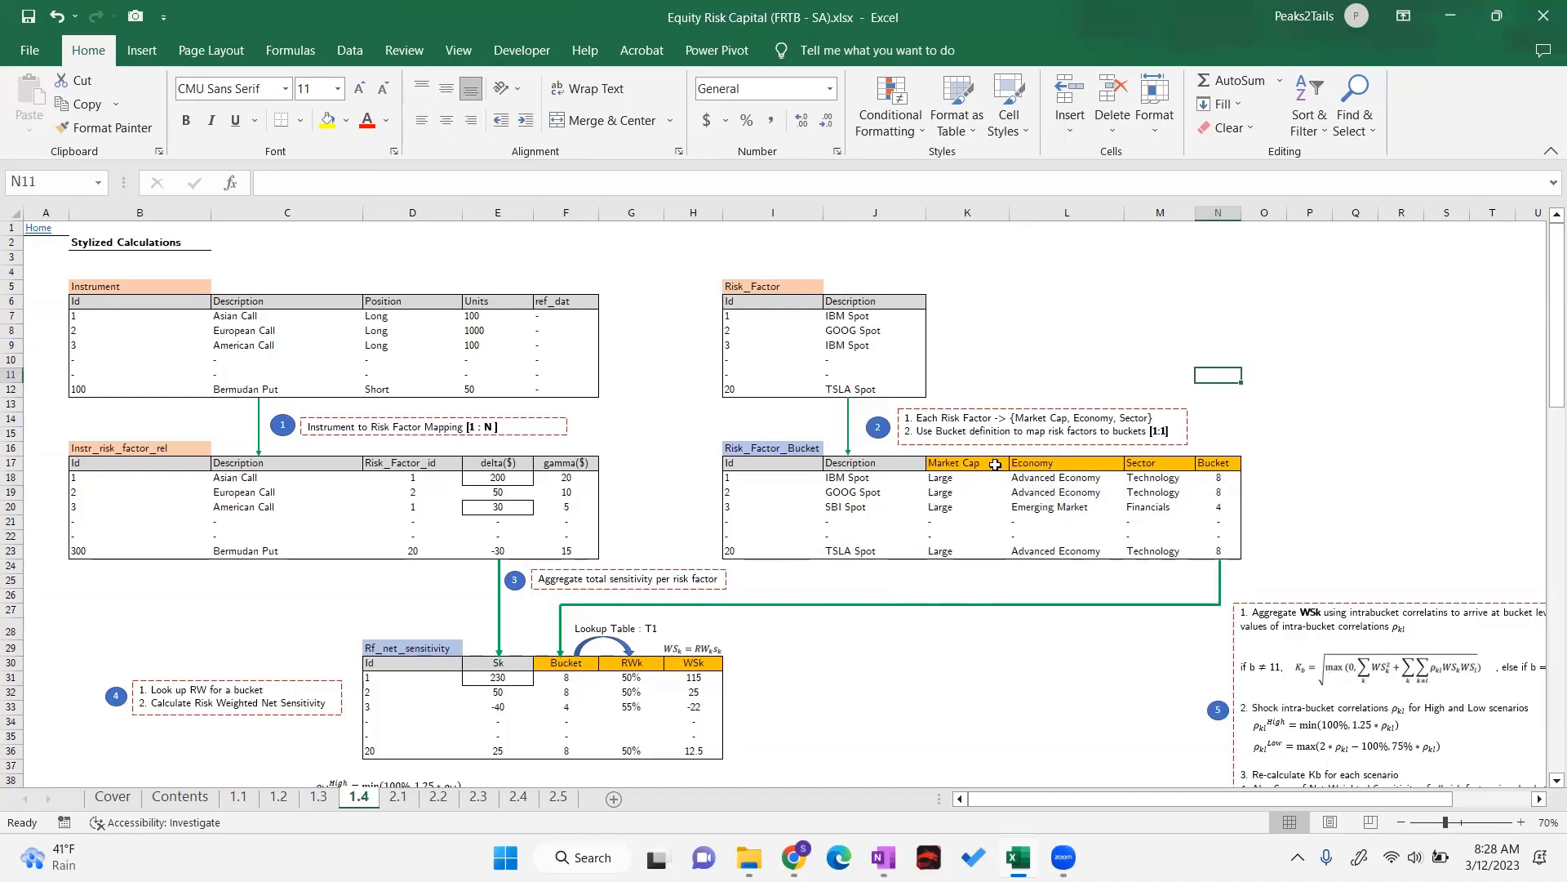
scroll(1072, 494, down, 1)
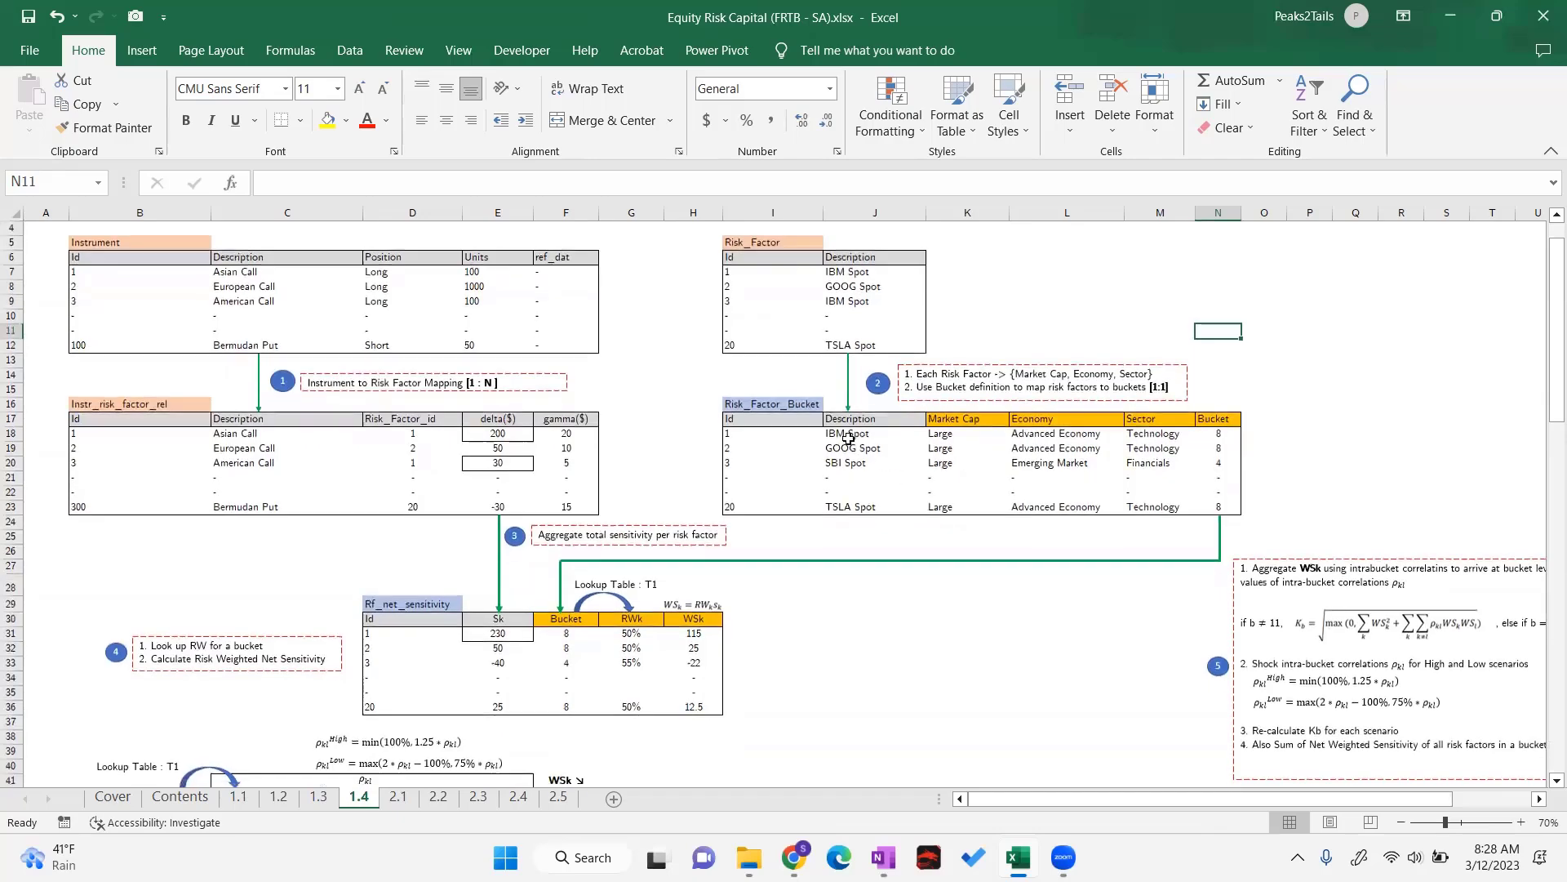
Examine IBM Spot's Market Cap, Economy, Sector and Bucket in Risk_Factor_Bucket, along with the same attributes of the other risk factors
click(849, 439)
click(955, 438)
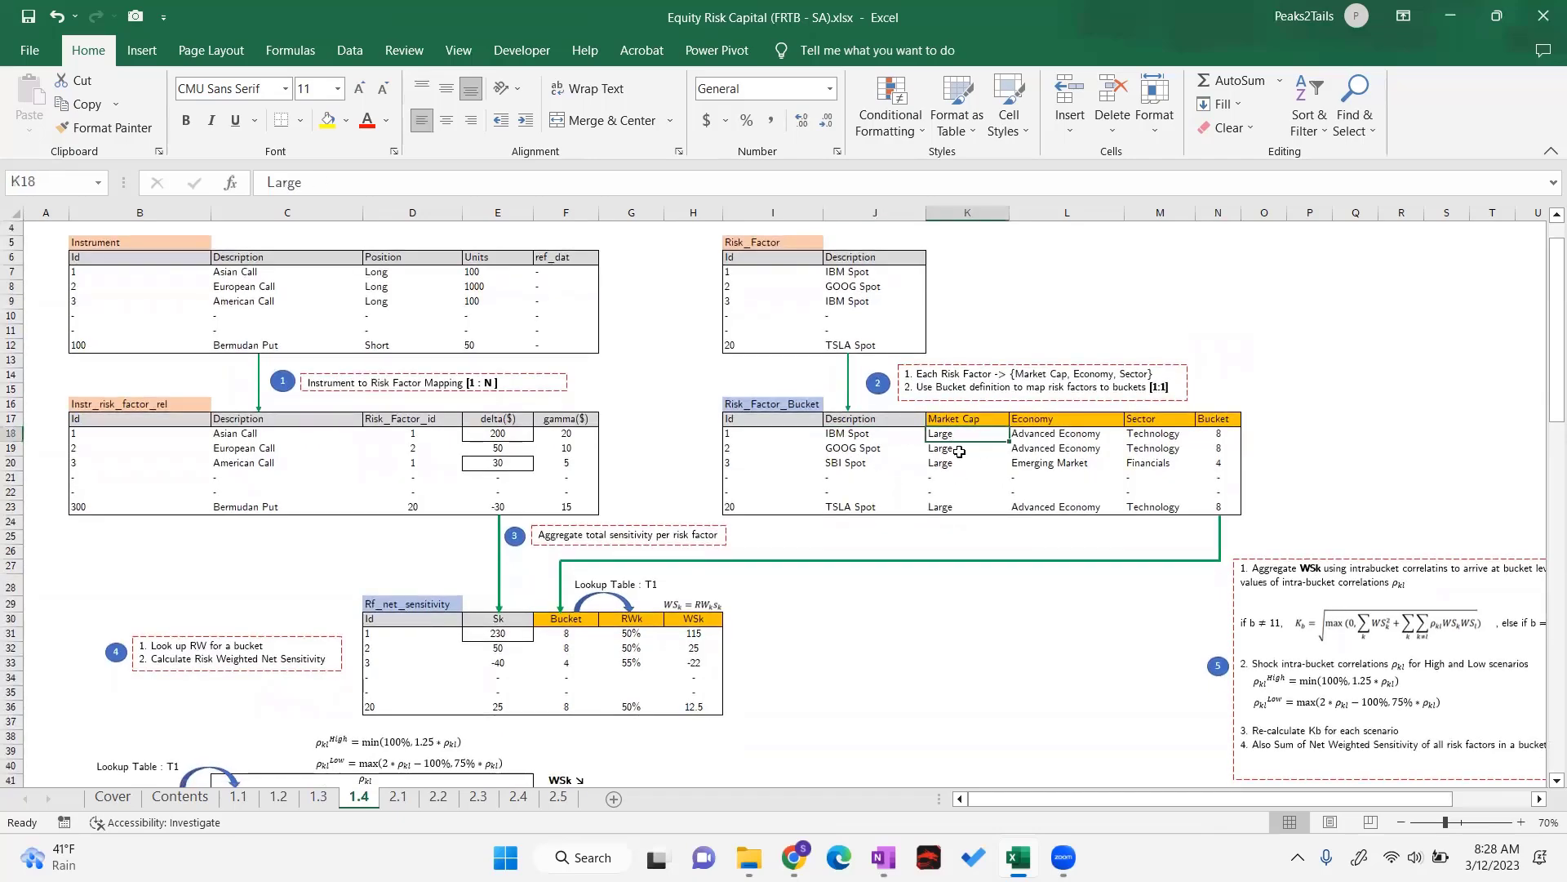
click(1065, 433)
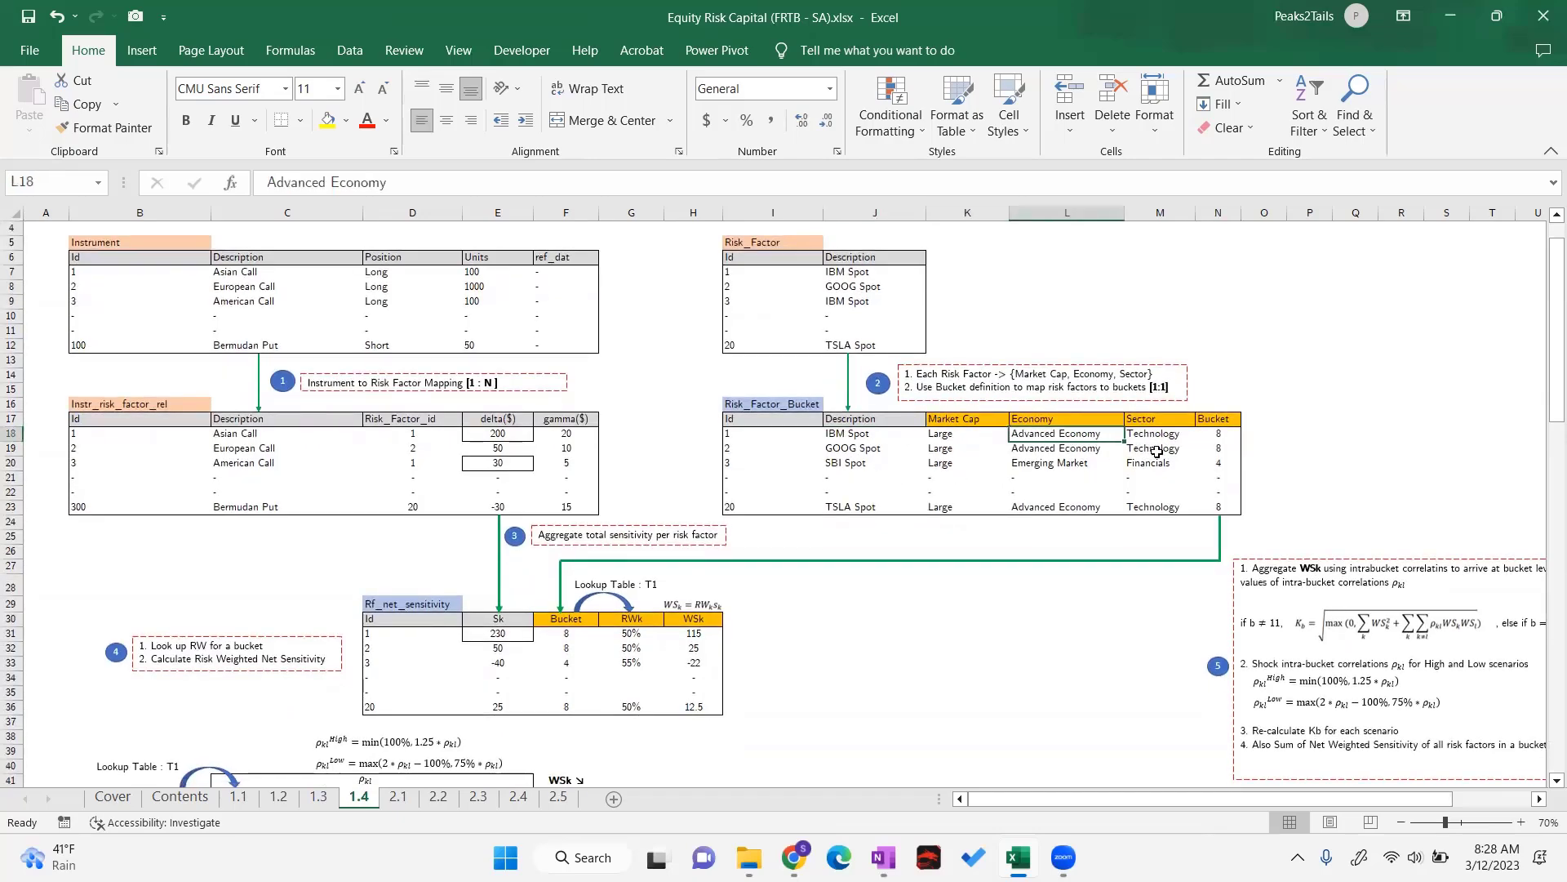
click(1159, 435)
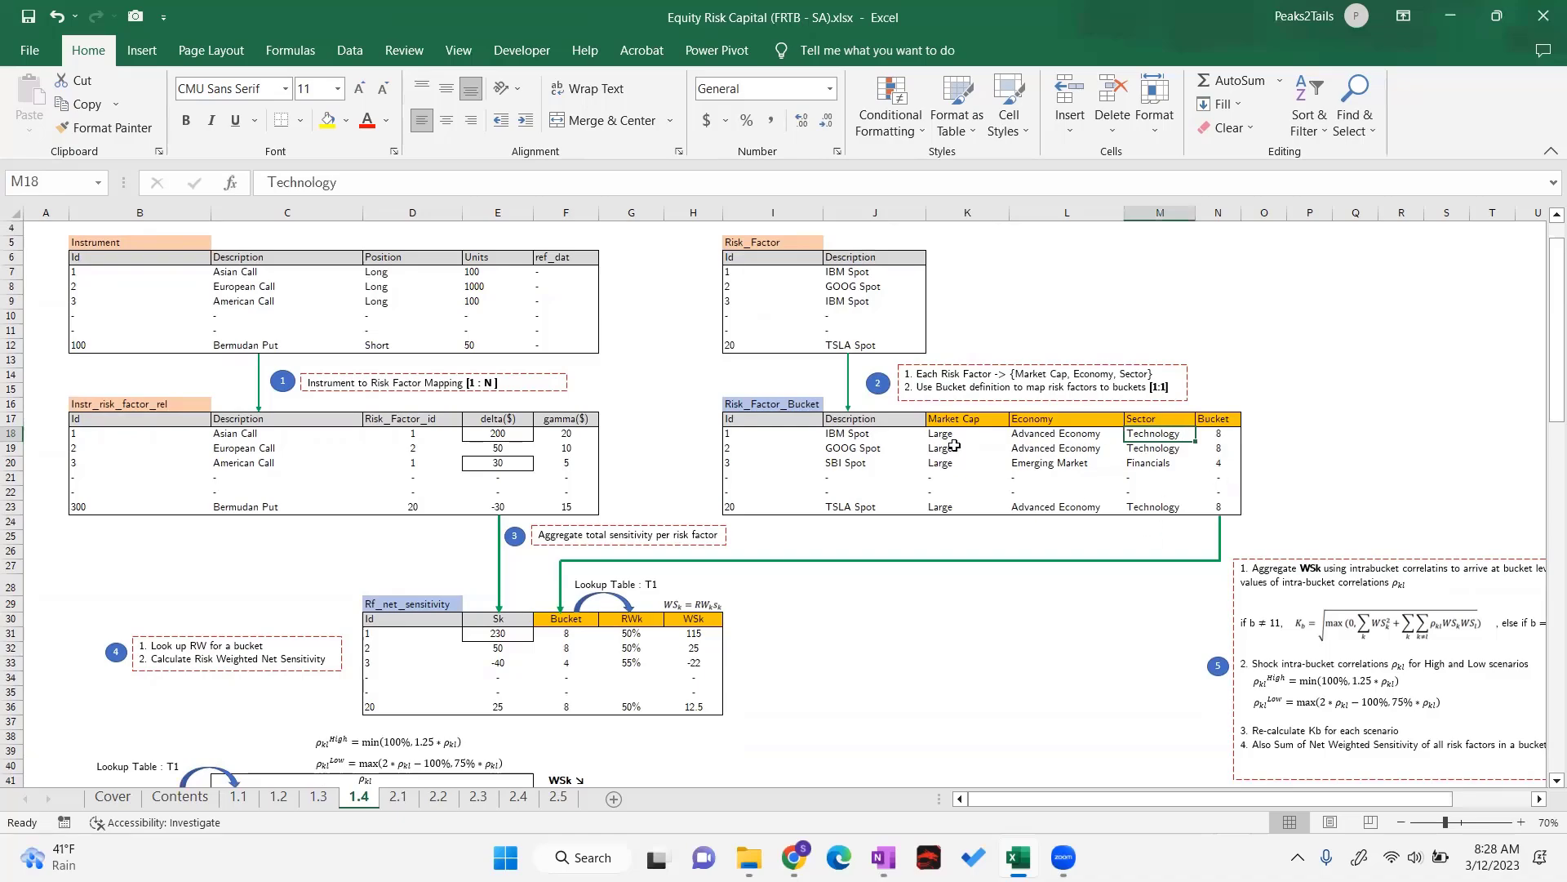
click(1229, 434)
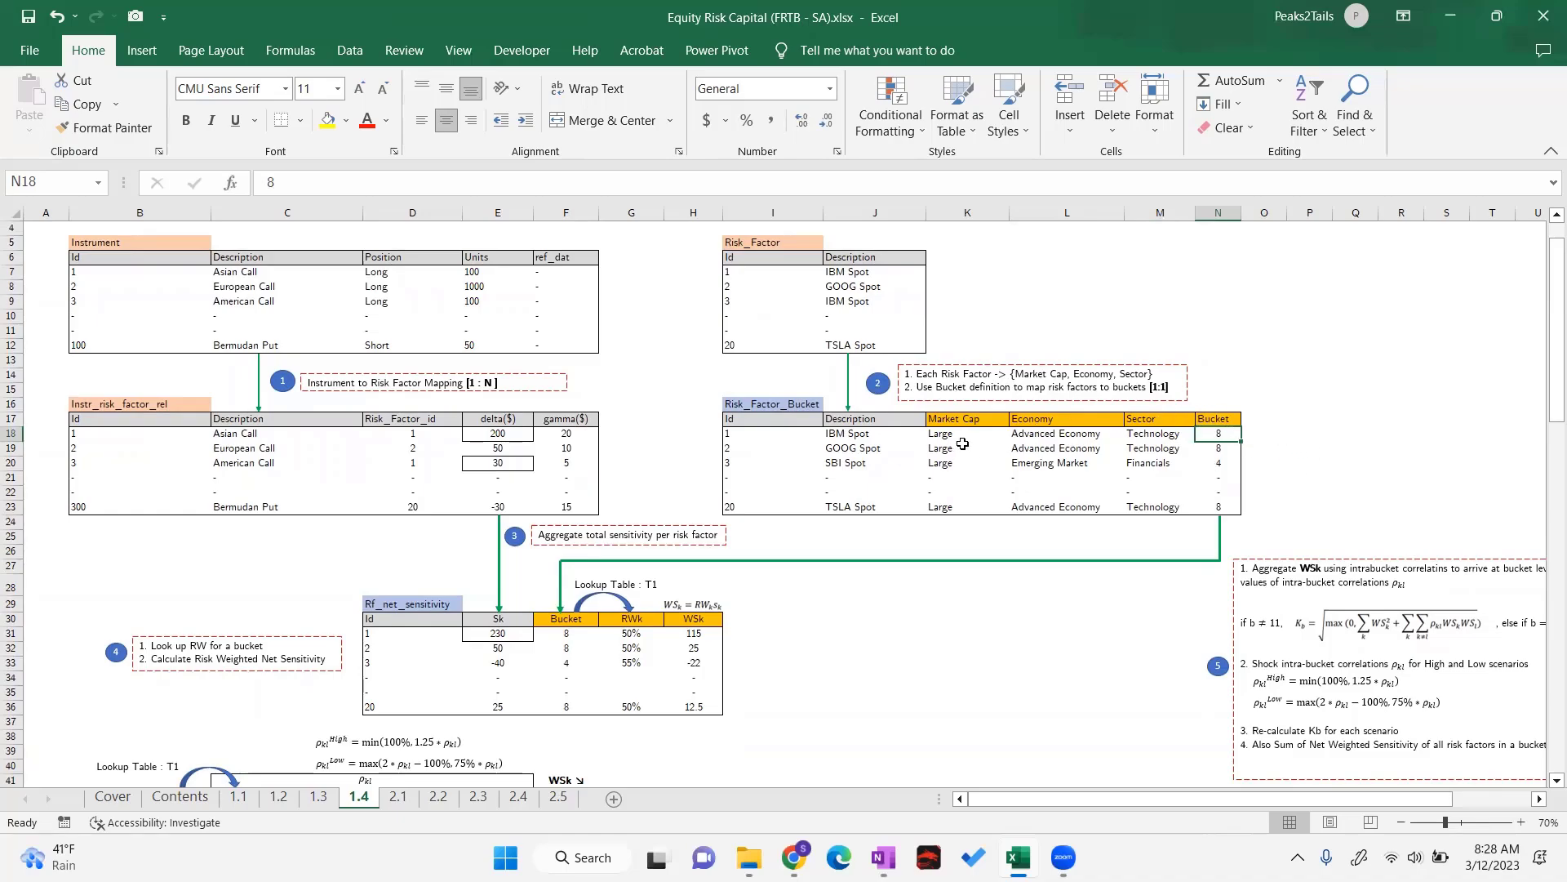
drag(948, 439, 1196, 508)
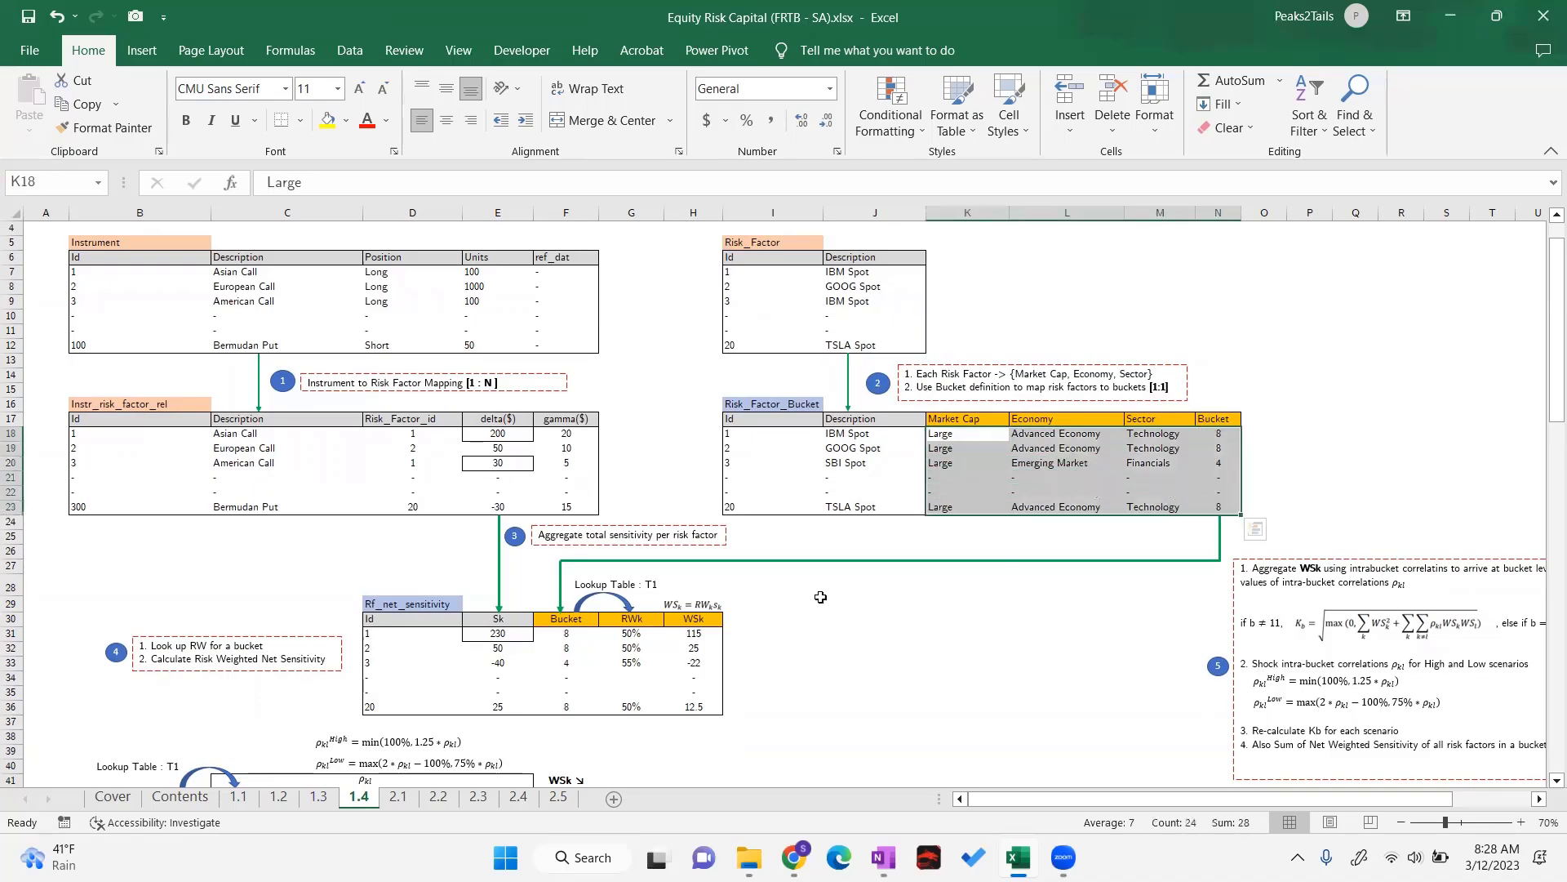
Examine the Market Cap, Economy and Sector definitions and the bucket numbers in the T1 delta buckets table on sheet 1.1
click(238, 799)
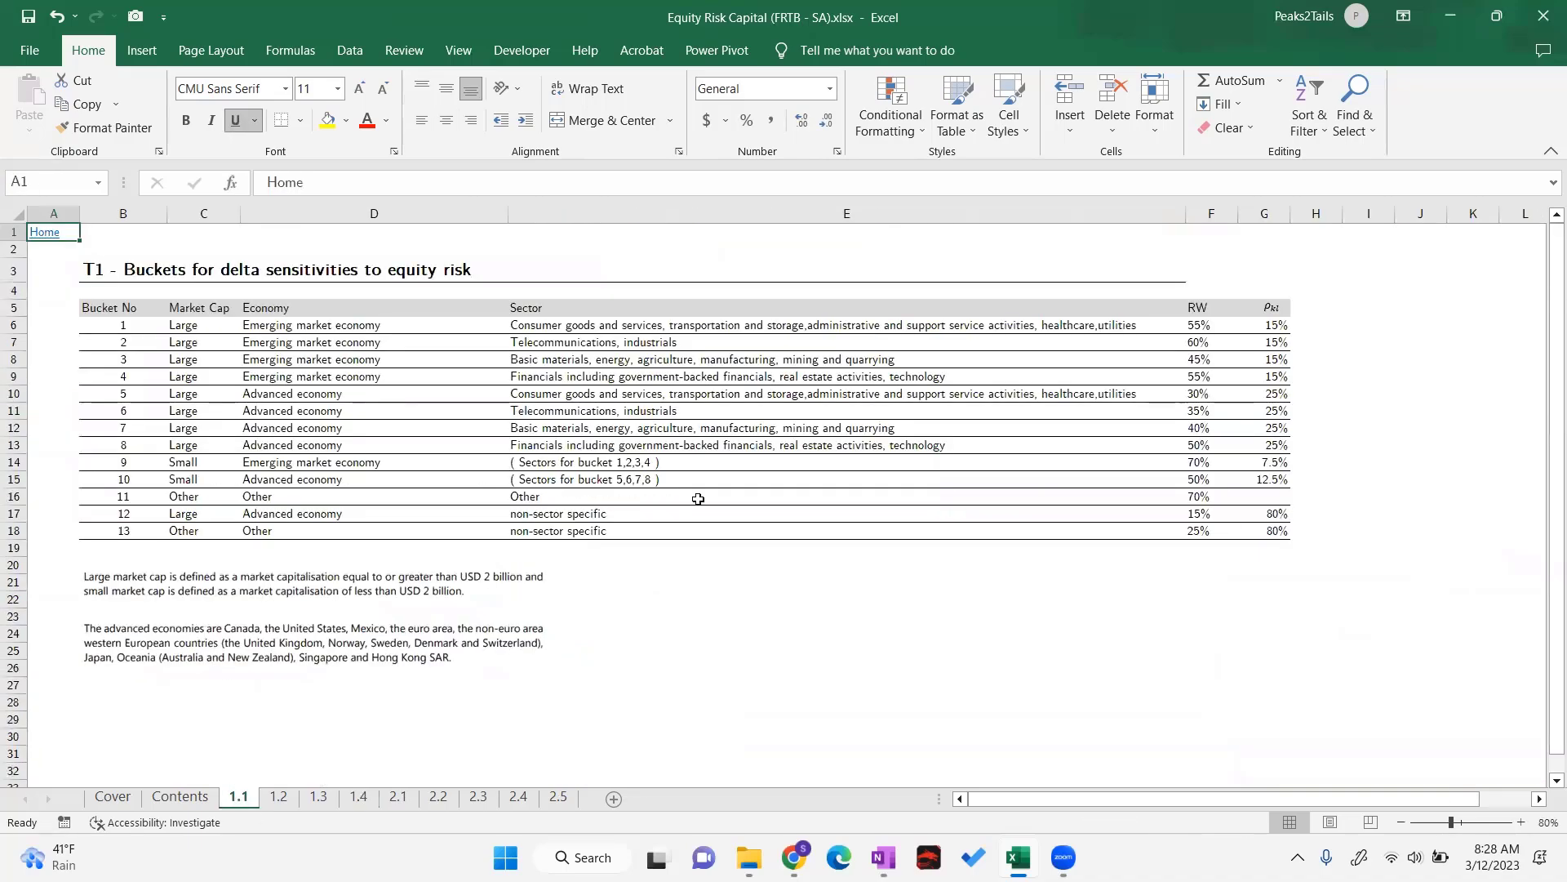
click(310, 360)
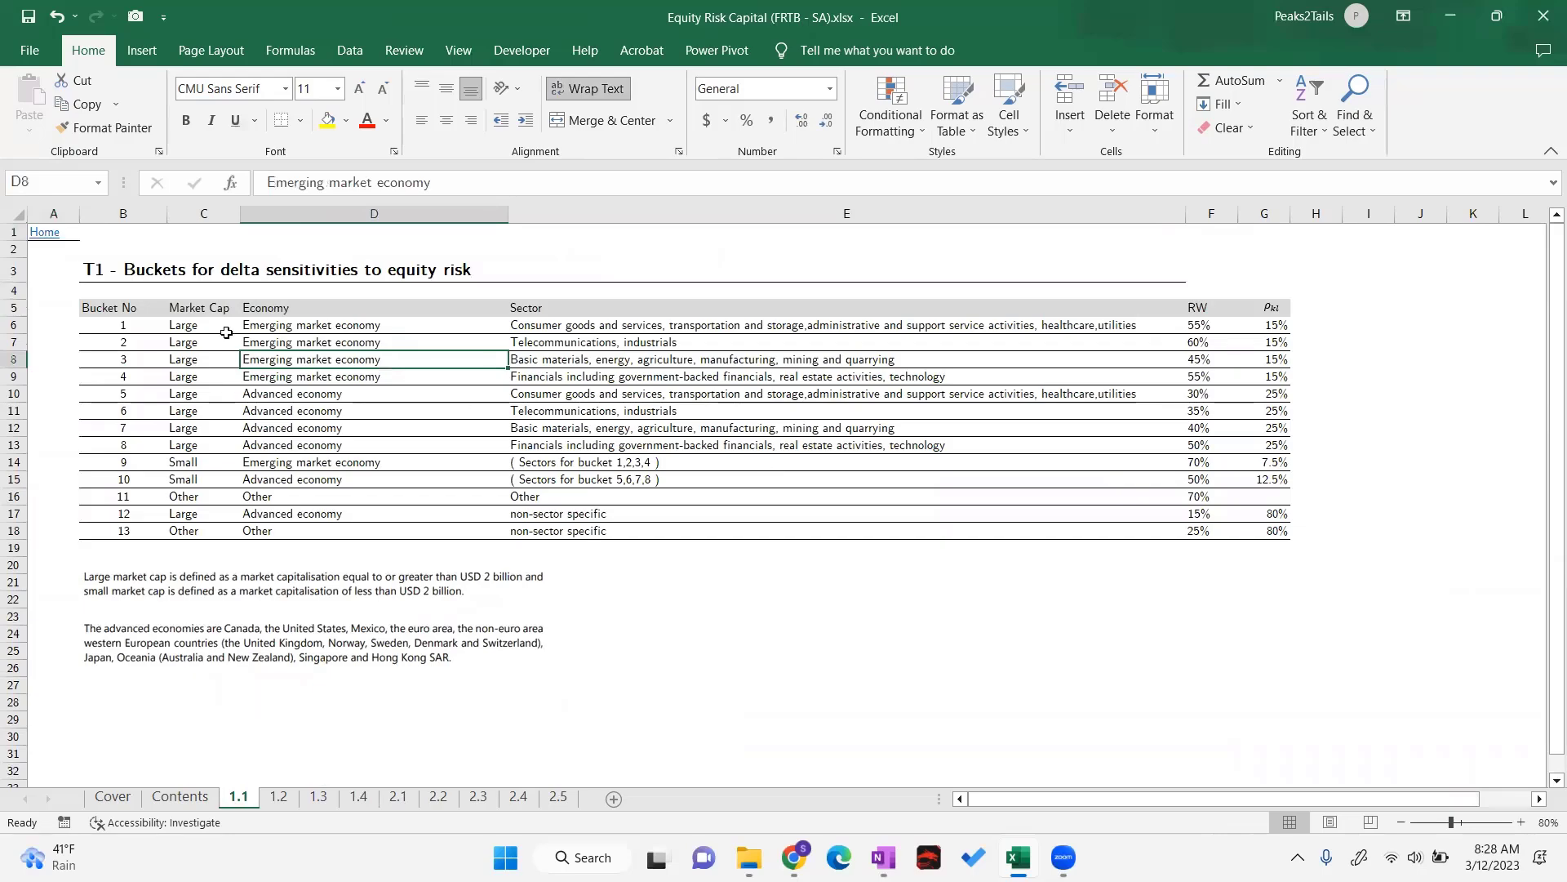
drag(194, 325, 602, 531)
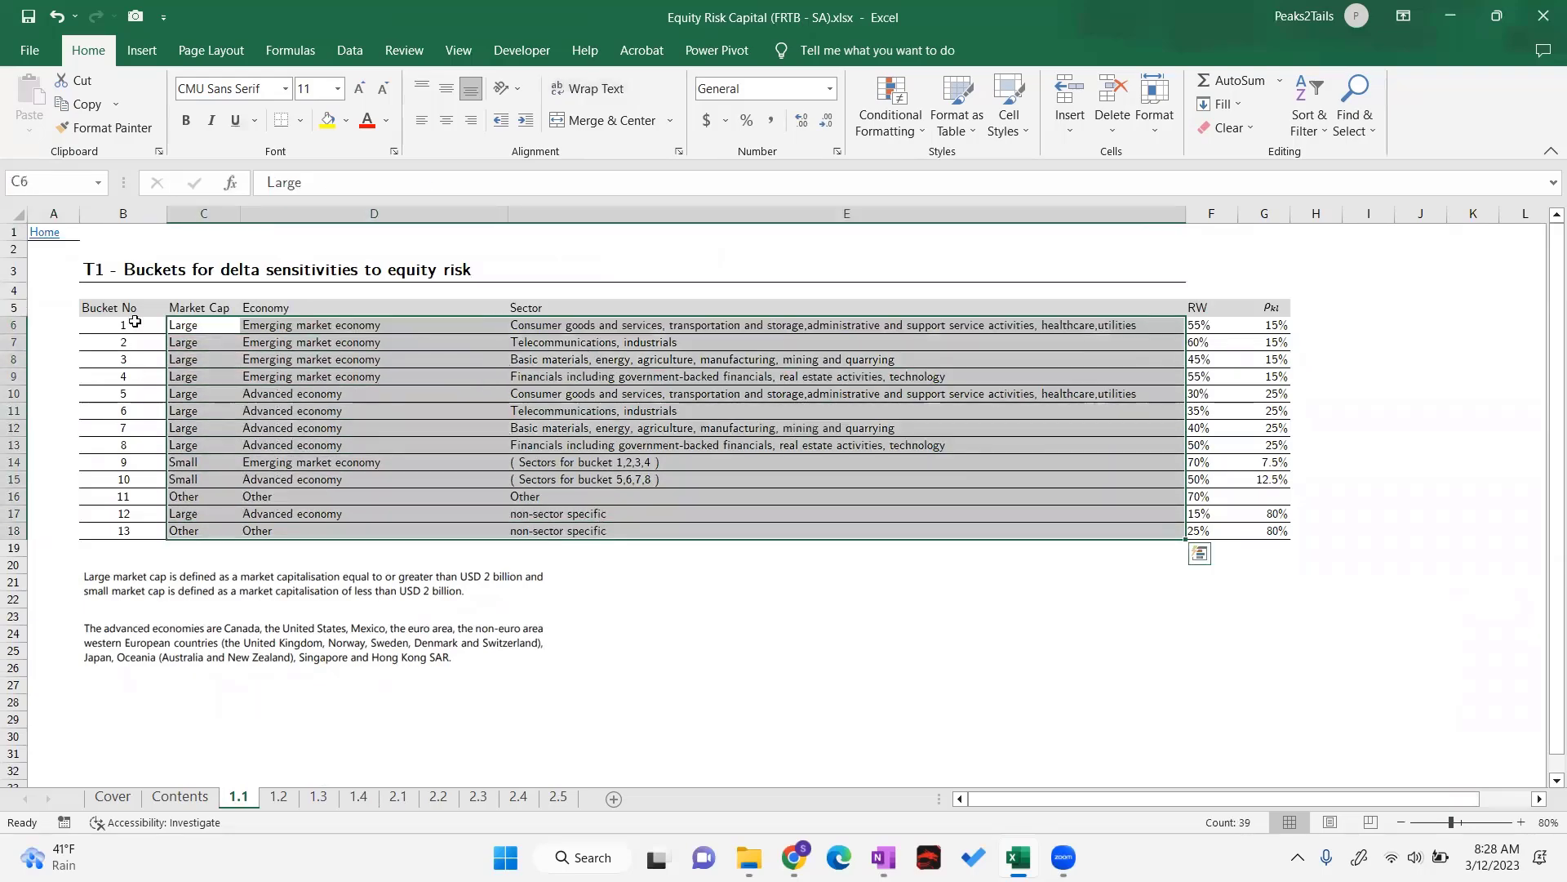
drag(129, 323, 132, 535)
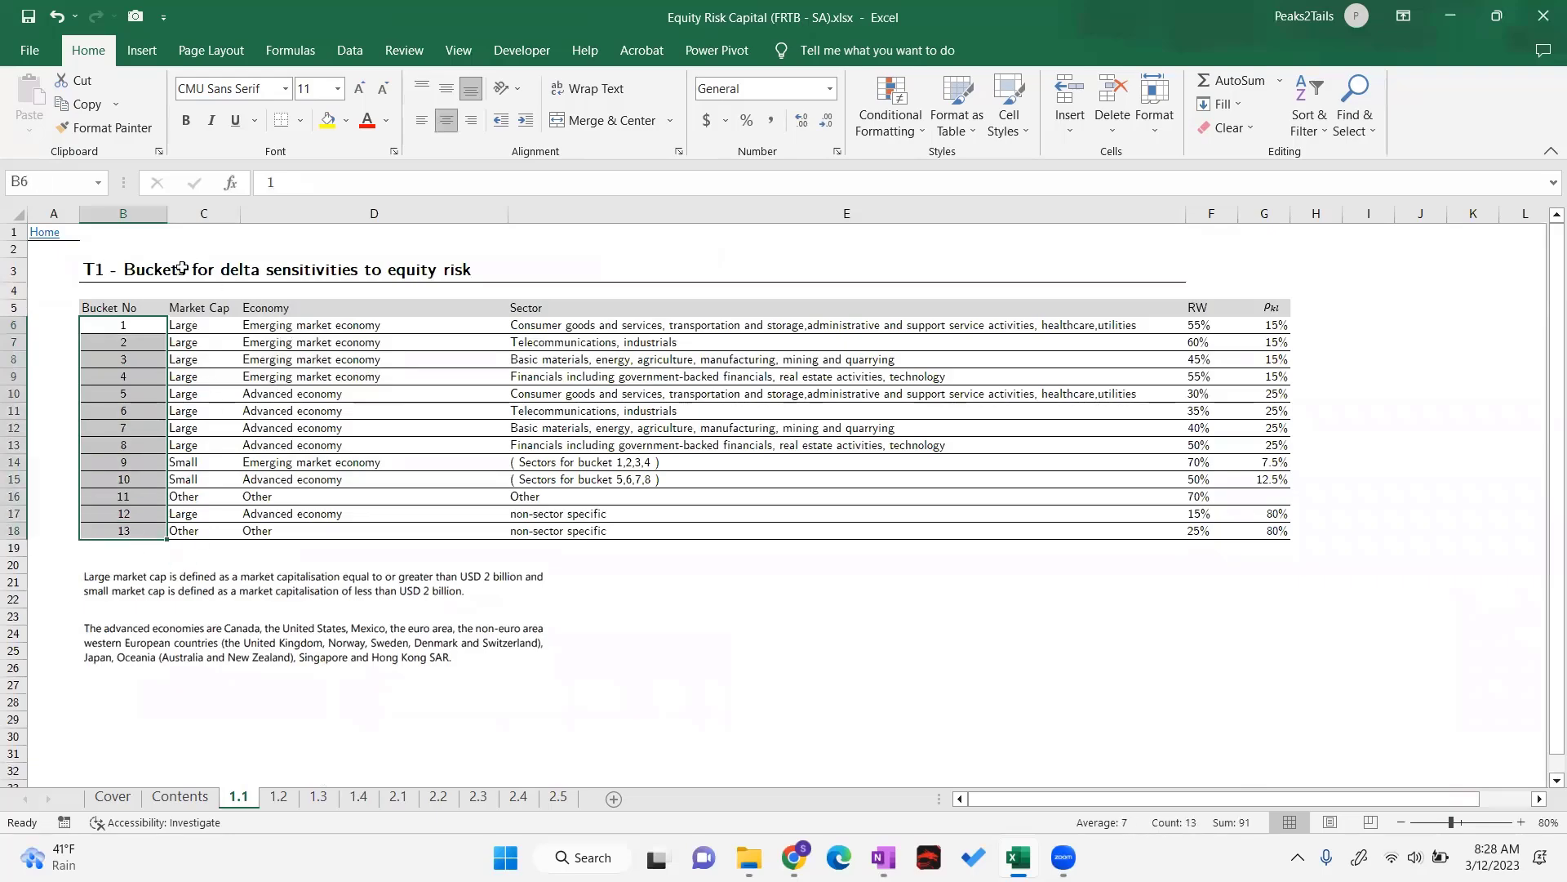
Return to the calculation flow on sheet 1.4
click(560, 796)
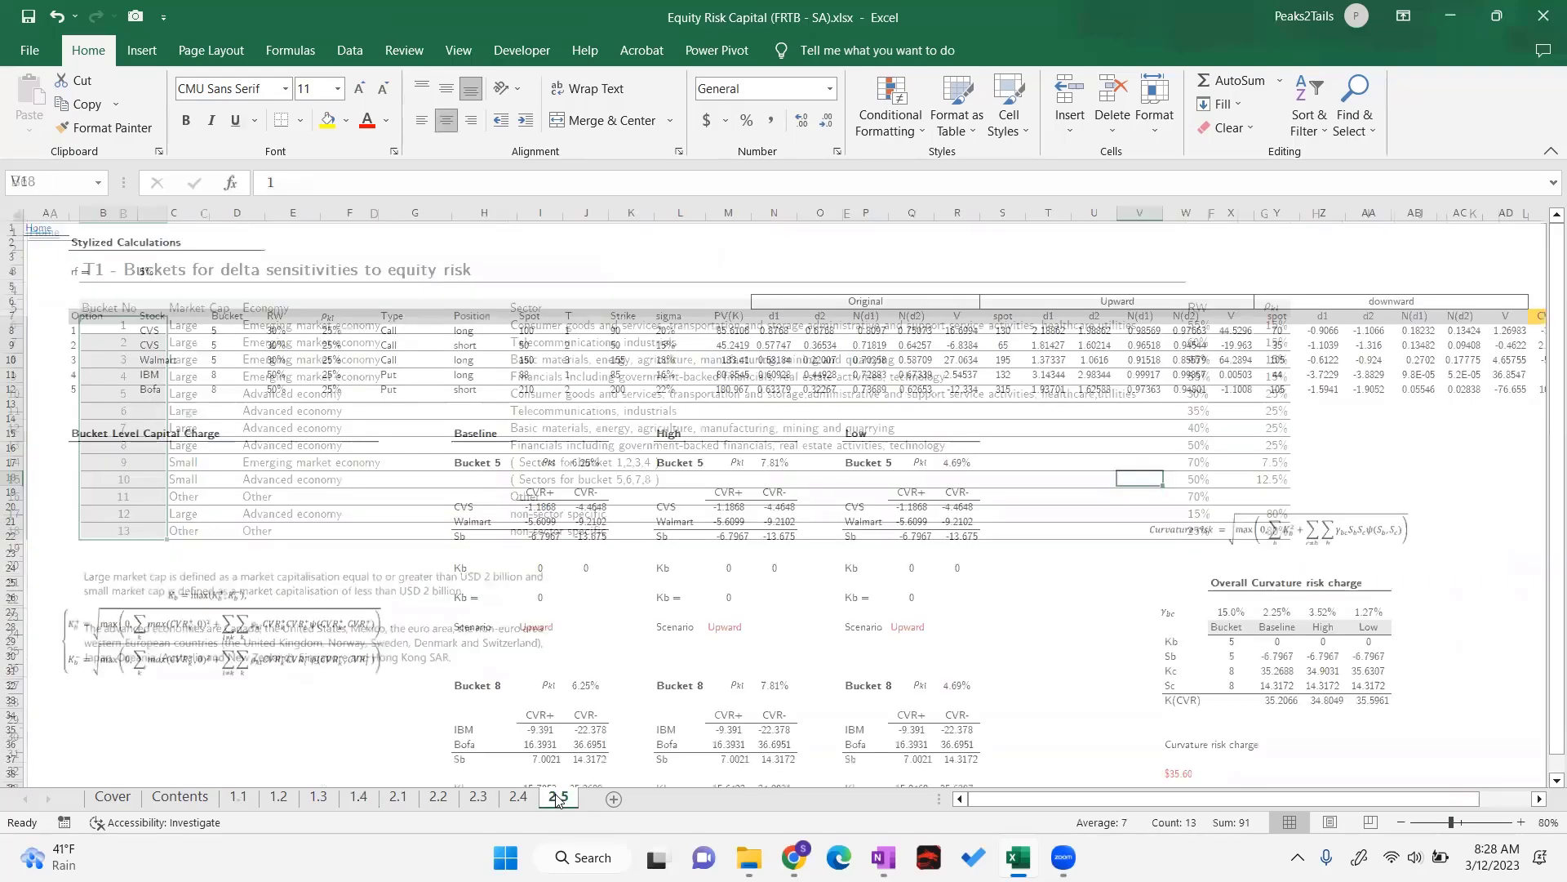
click(413, 798)
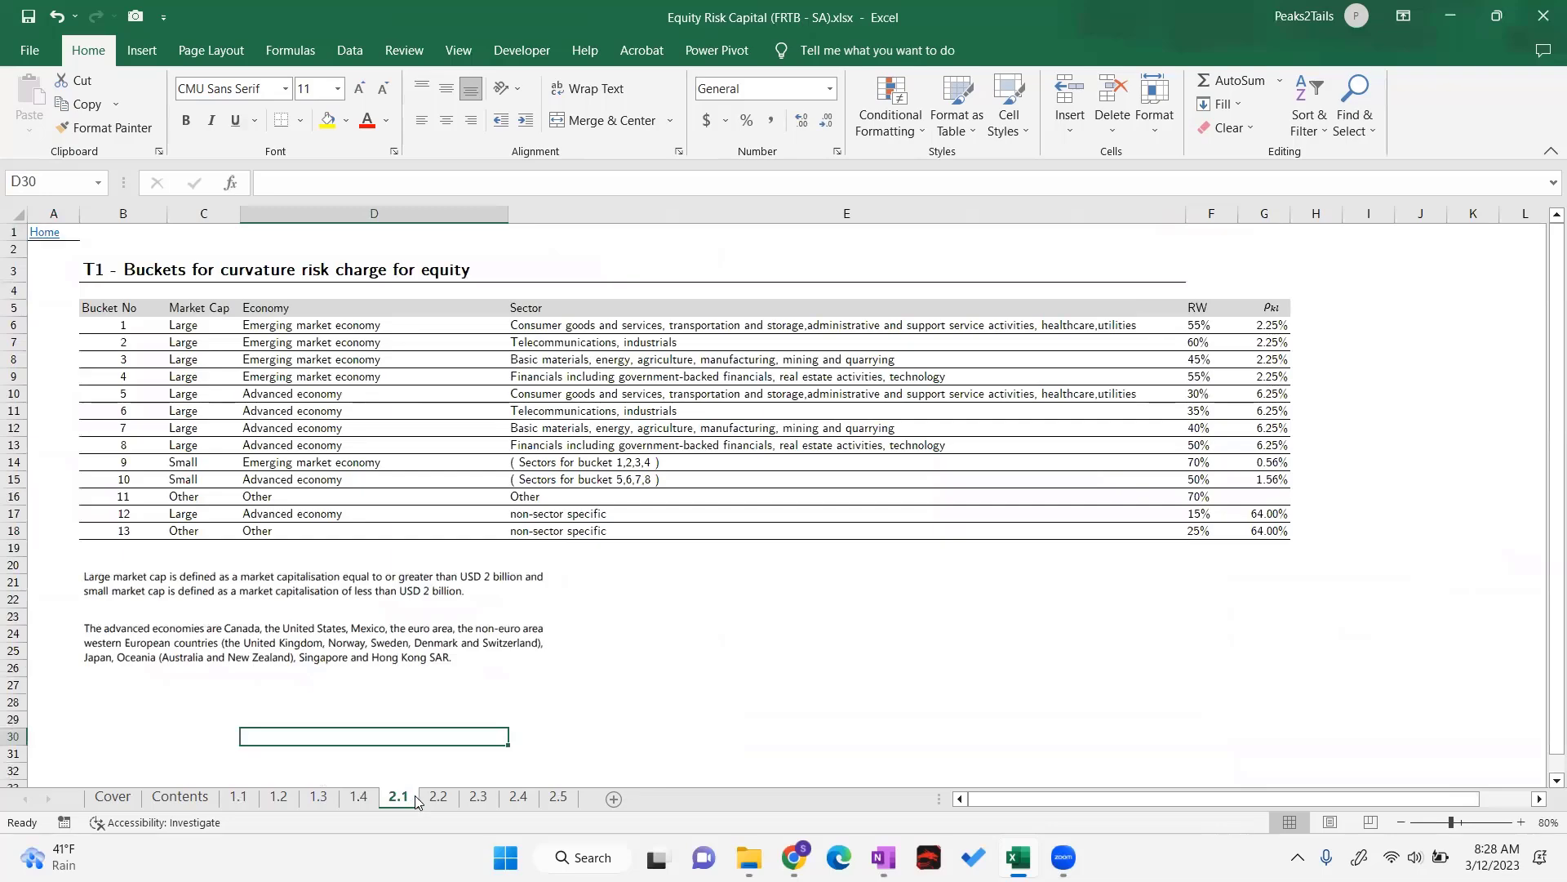
click(439, 797)
click(352, 799)
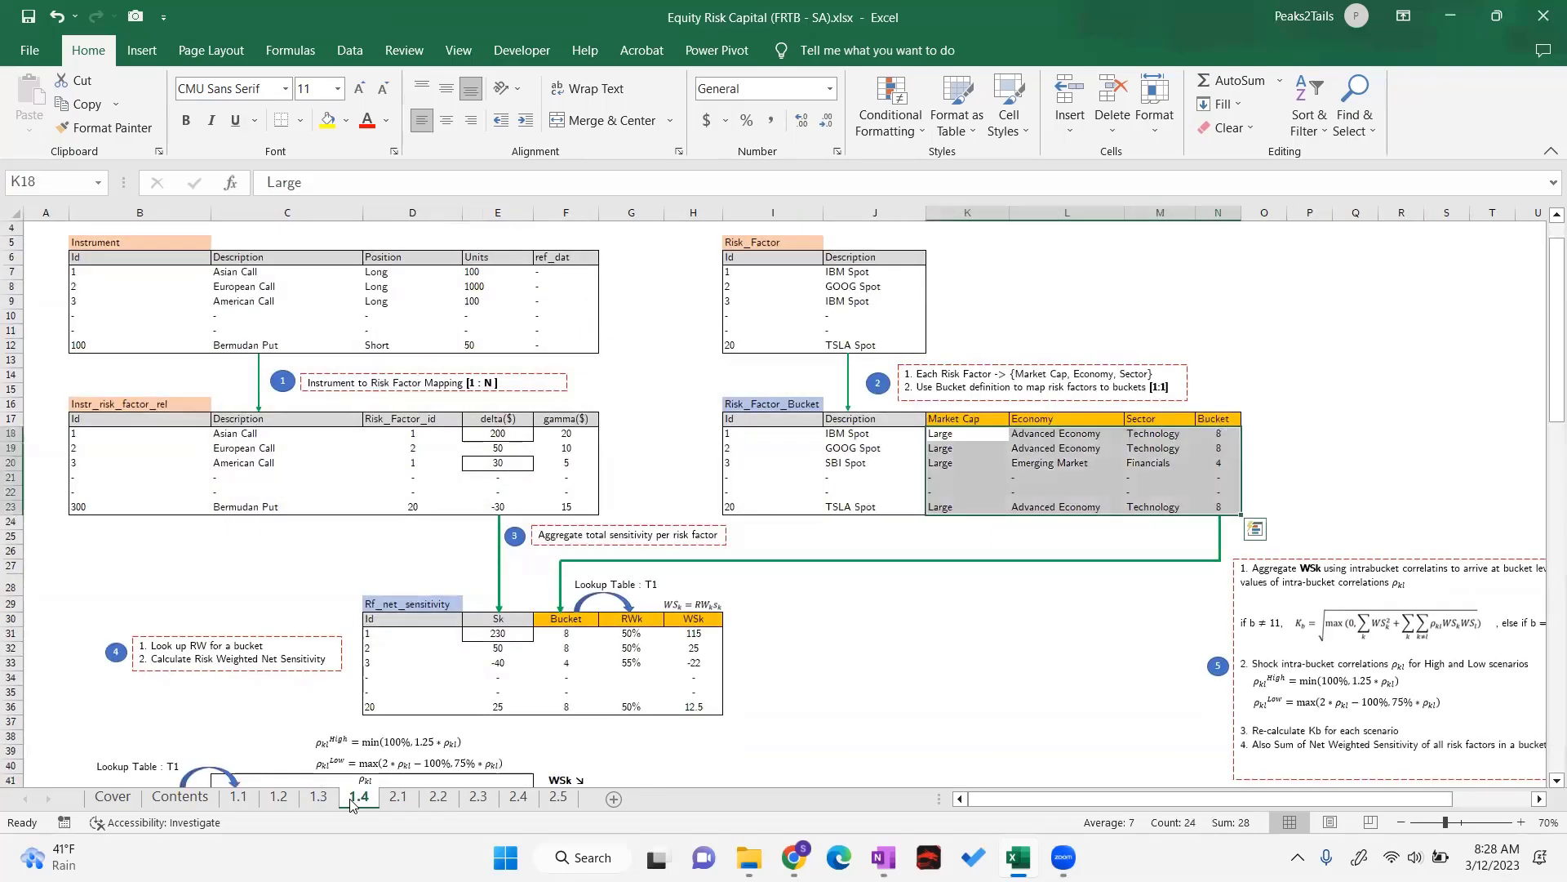
Examine the step 3 note on aggregating total sensitivity per risk factor, leaving its text unedited
click(972, 679)
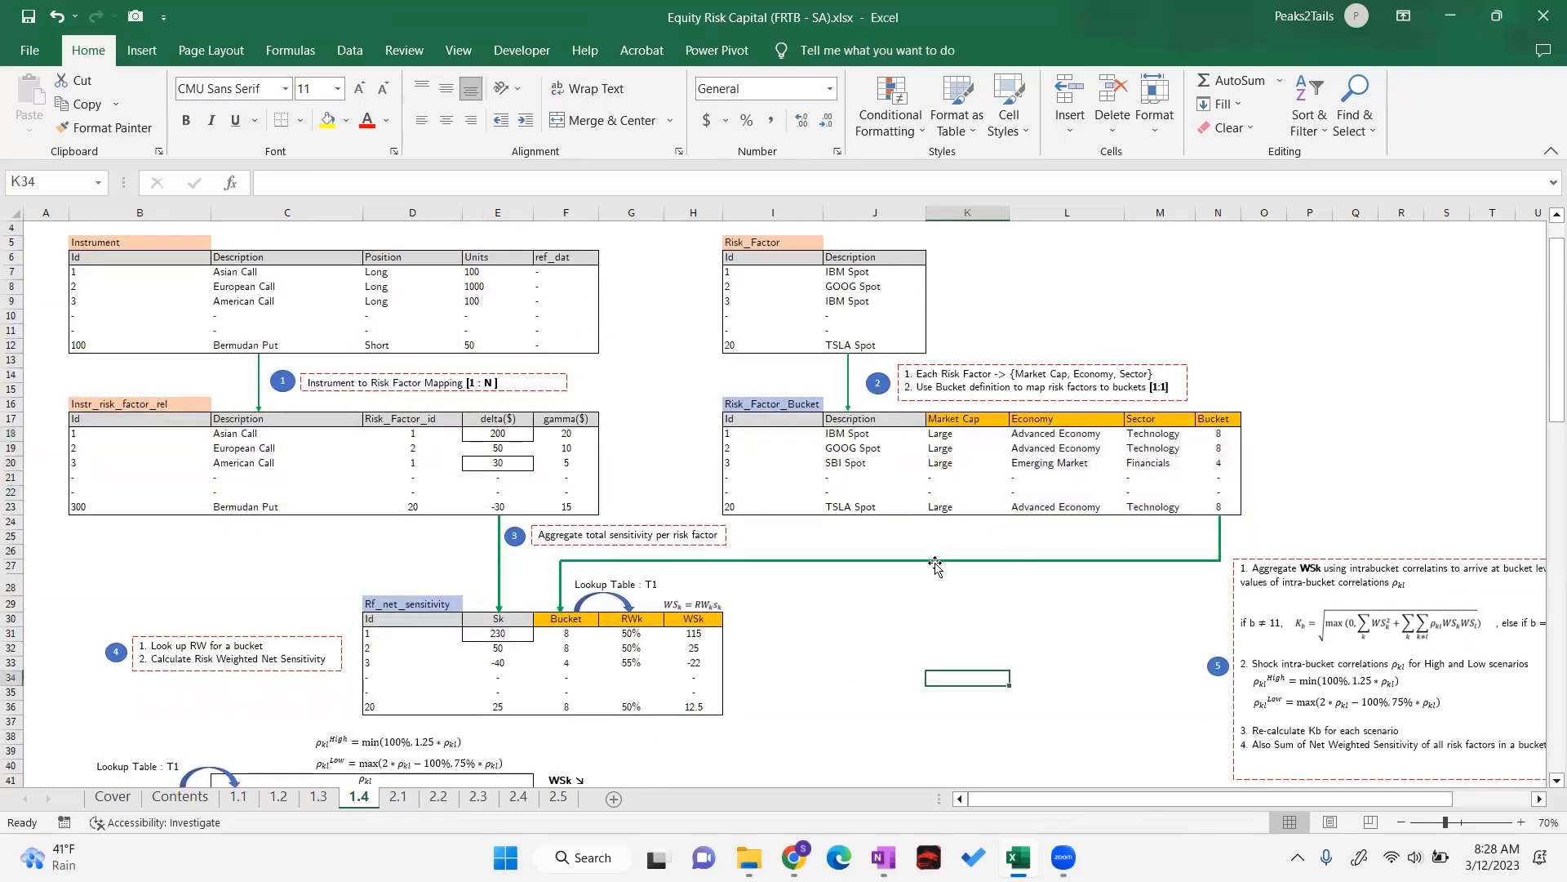
click(809, 678)
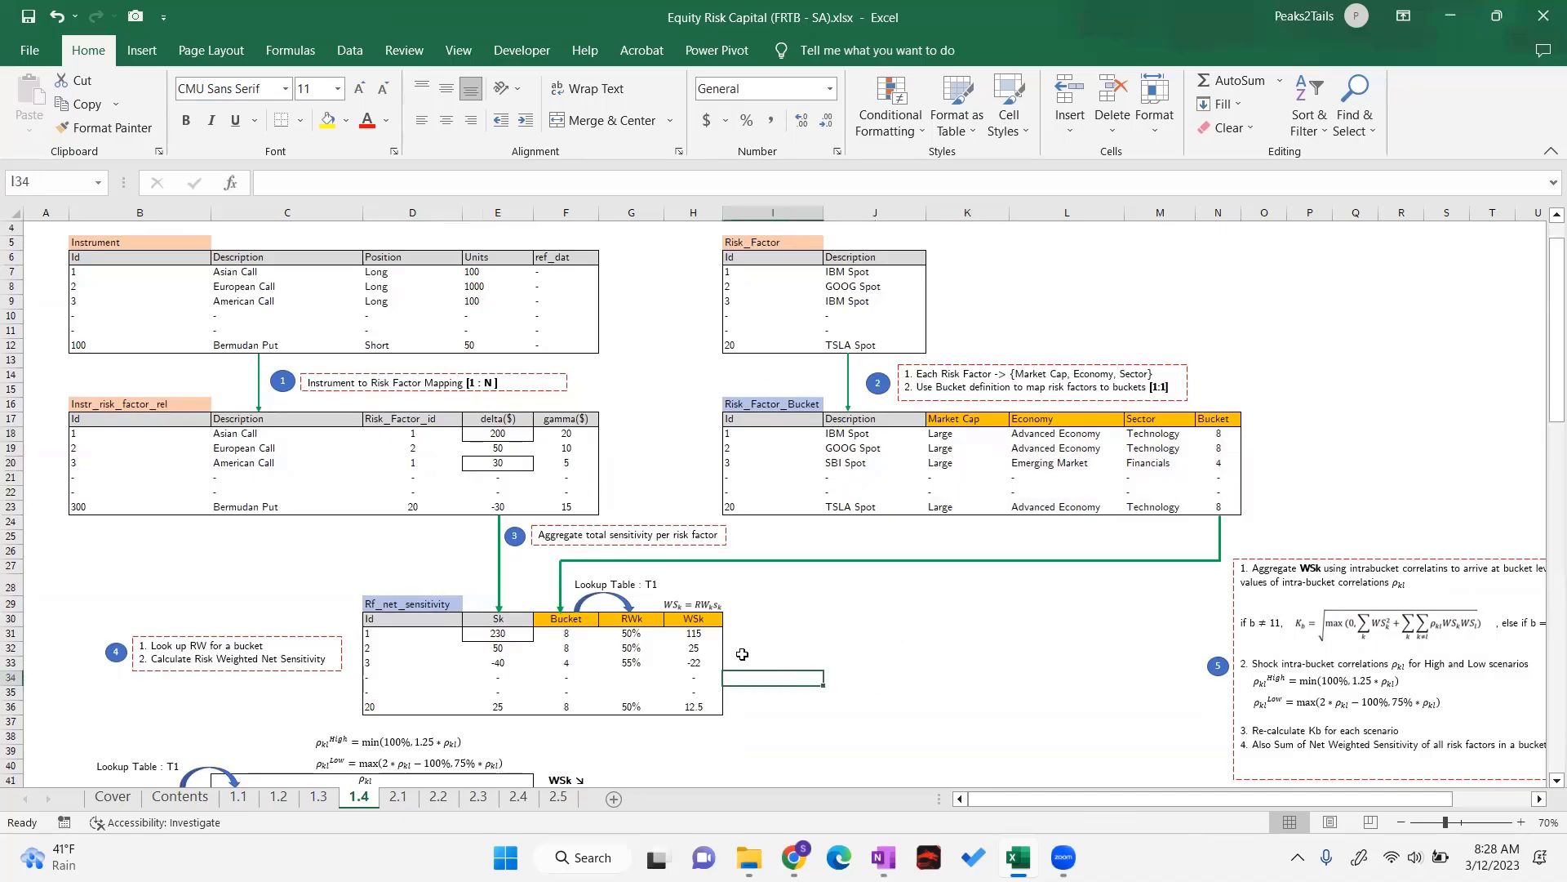
click(556, 535)
key(Escape)
key(Escape)
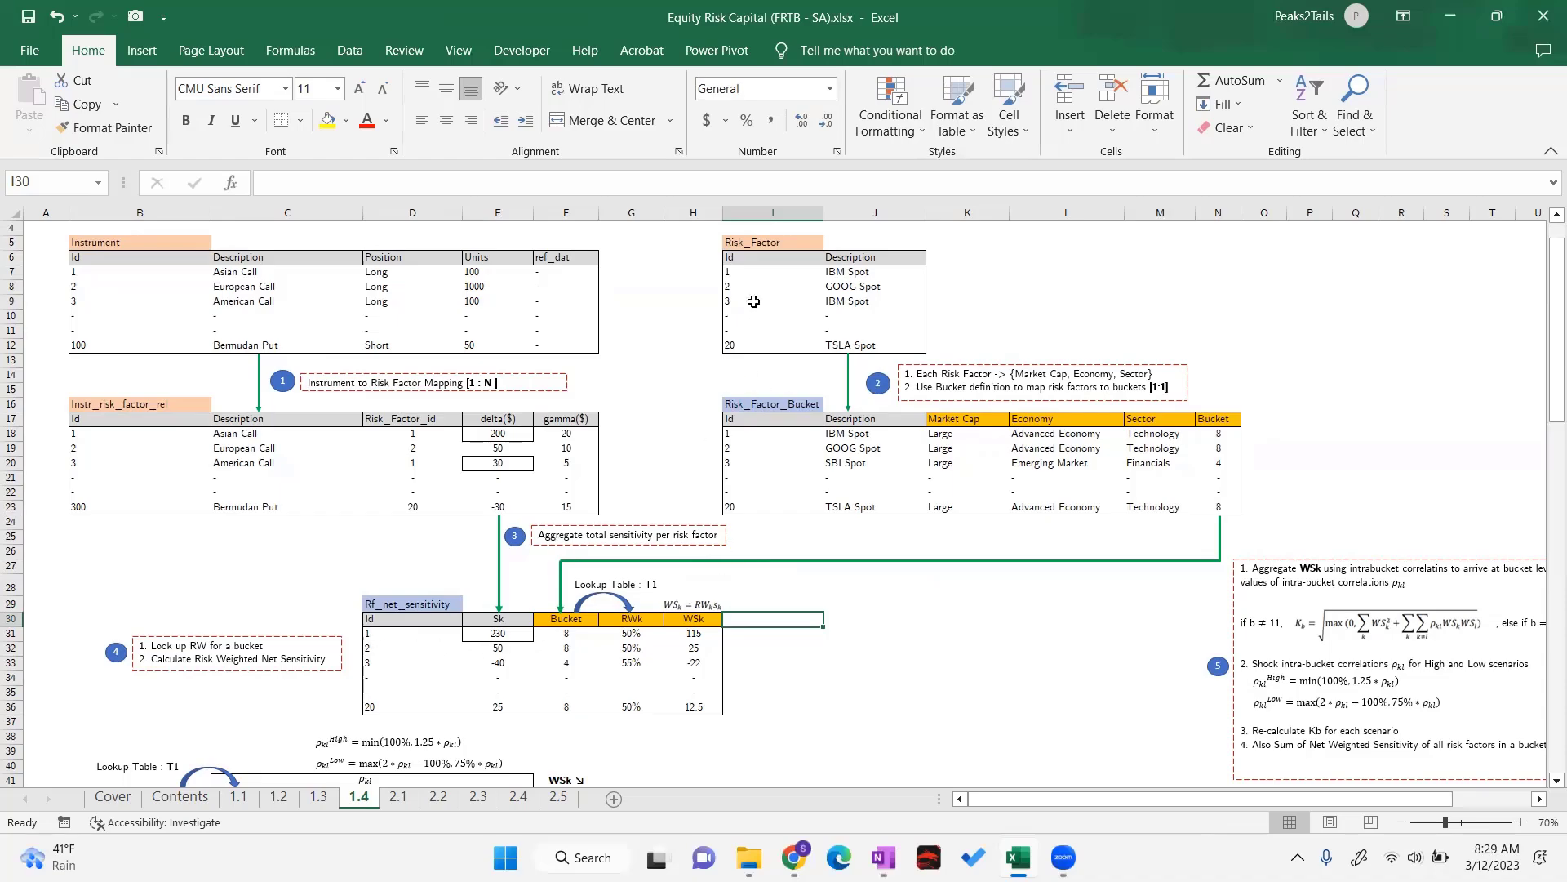
Compare the risk factor Ids in the Risk_Factor table with the Ids in Rf_net_sensitivity
drag(732, 272, 735, 345)
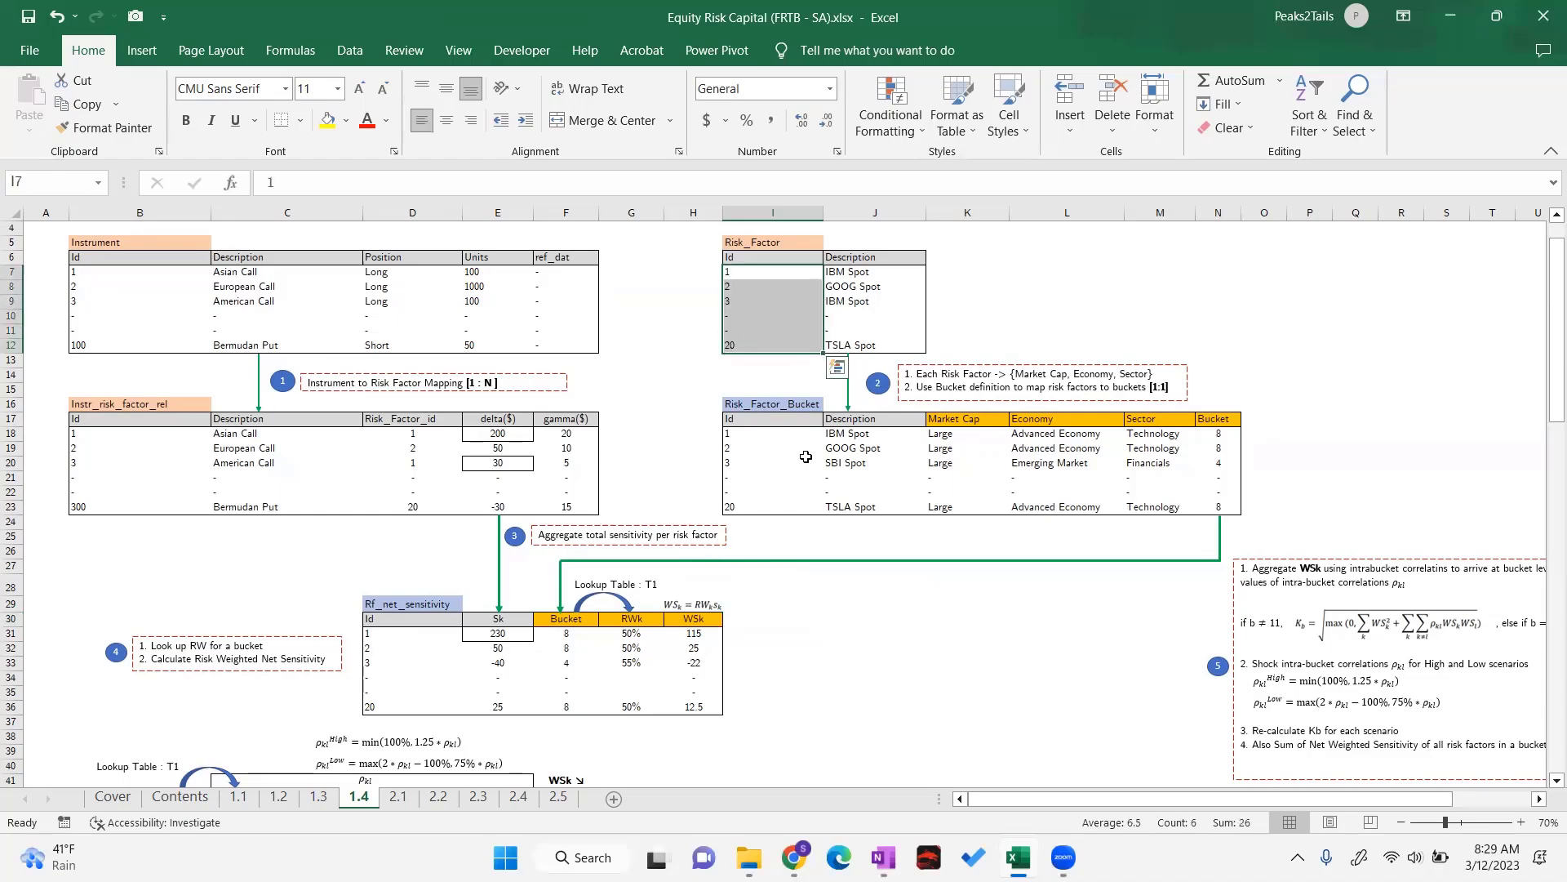
click(869, 678)
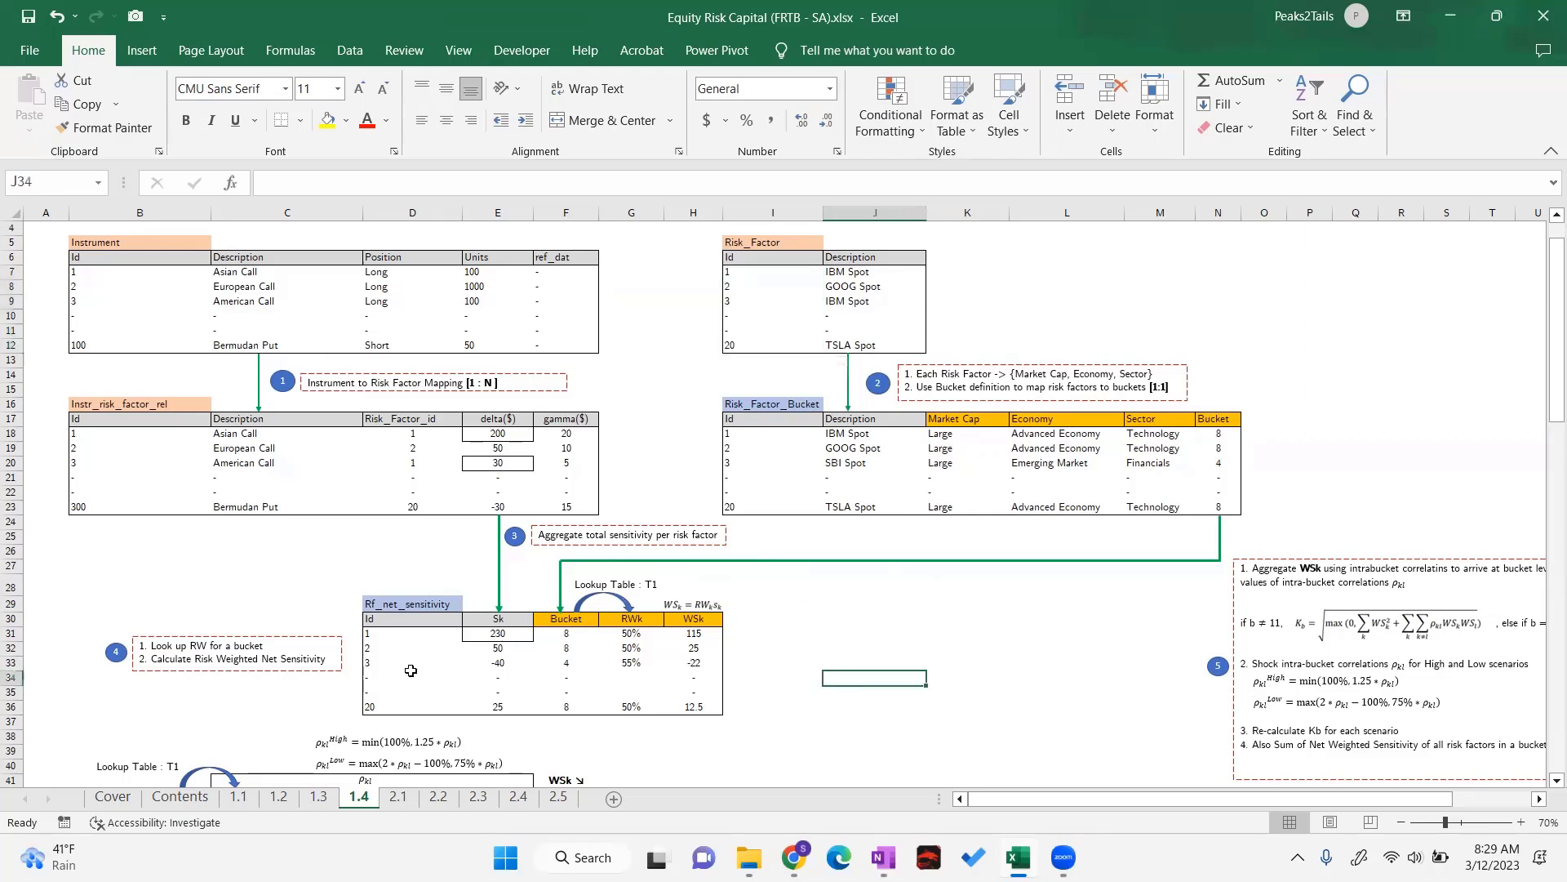
drag(373, 635, 382, 710)
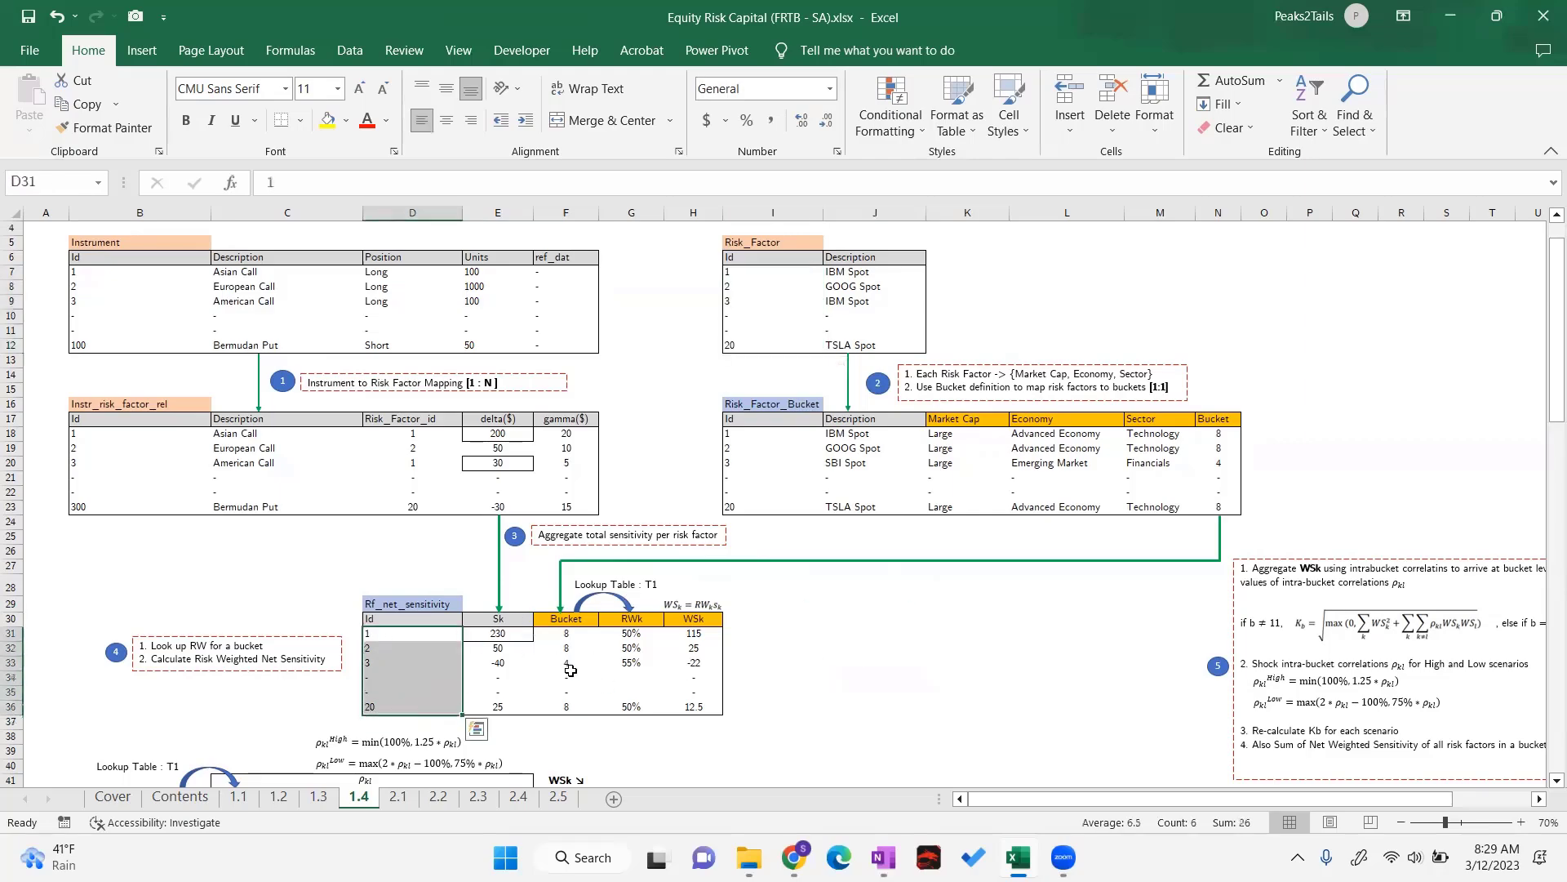
click(418, 664)
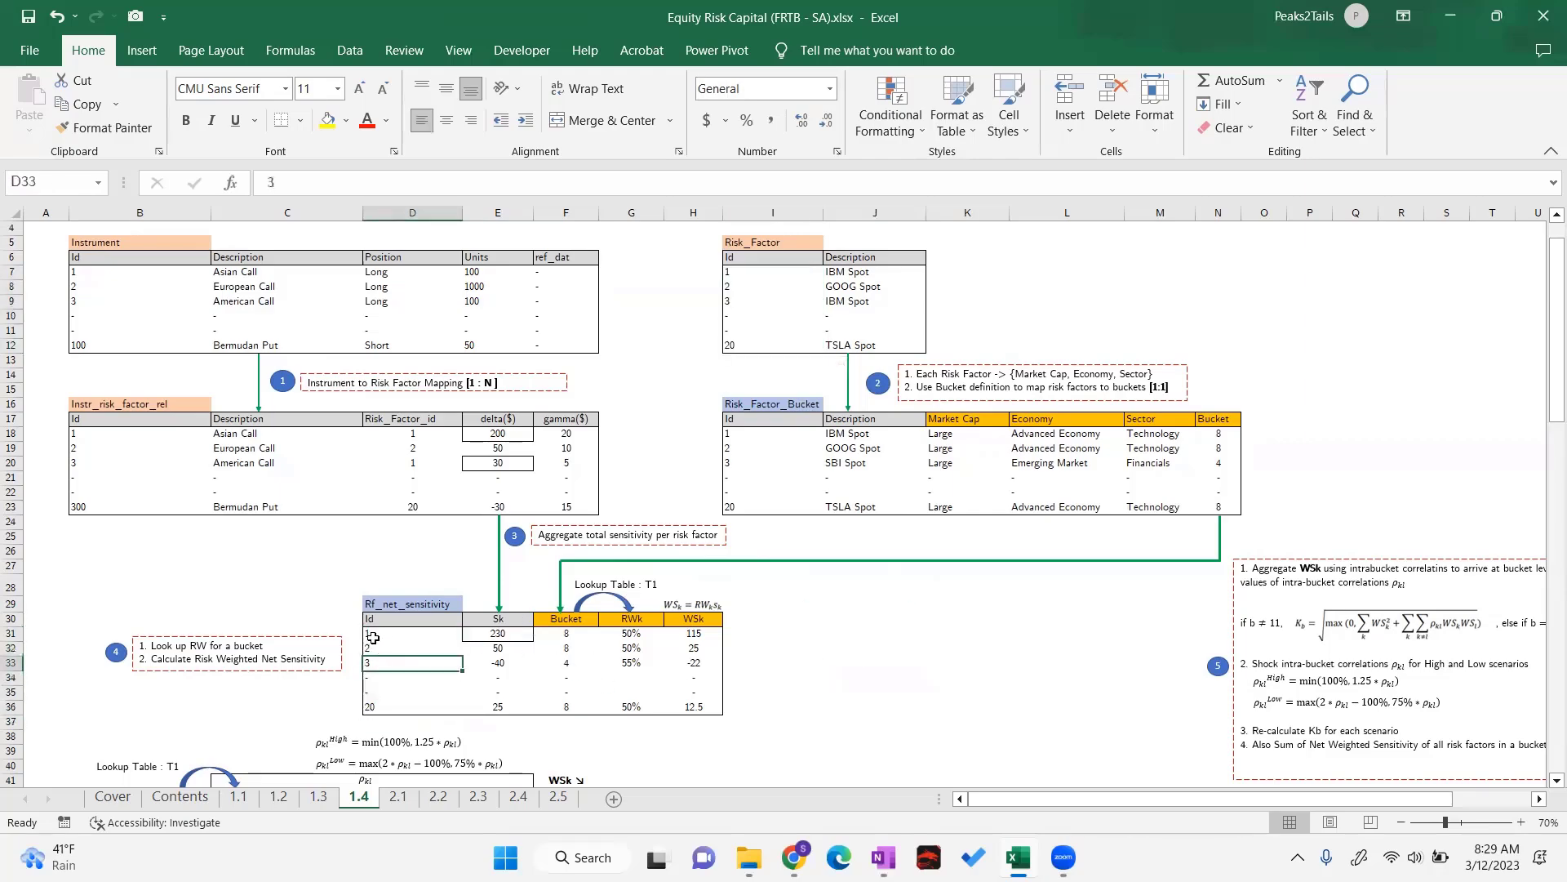
Trace risk factor 1's Sk to the Asian Call and American Call deltas, and check the Sk of risk factor 20
click(502, 633)
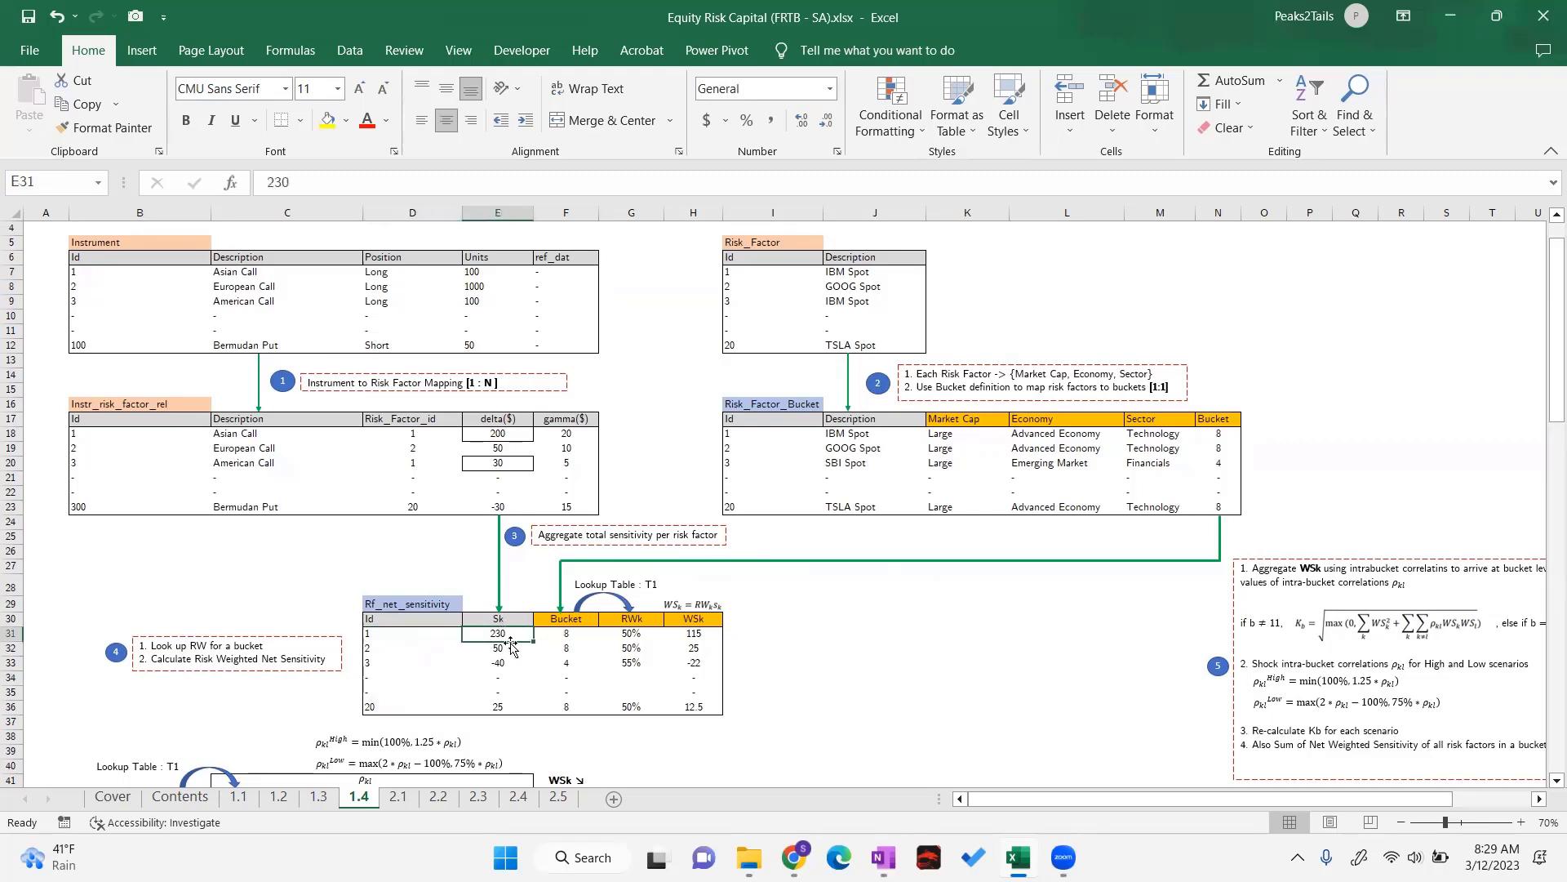
click(380, 635)
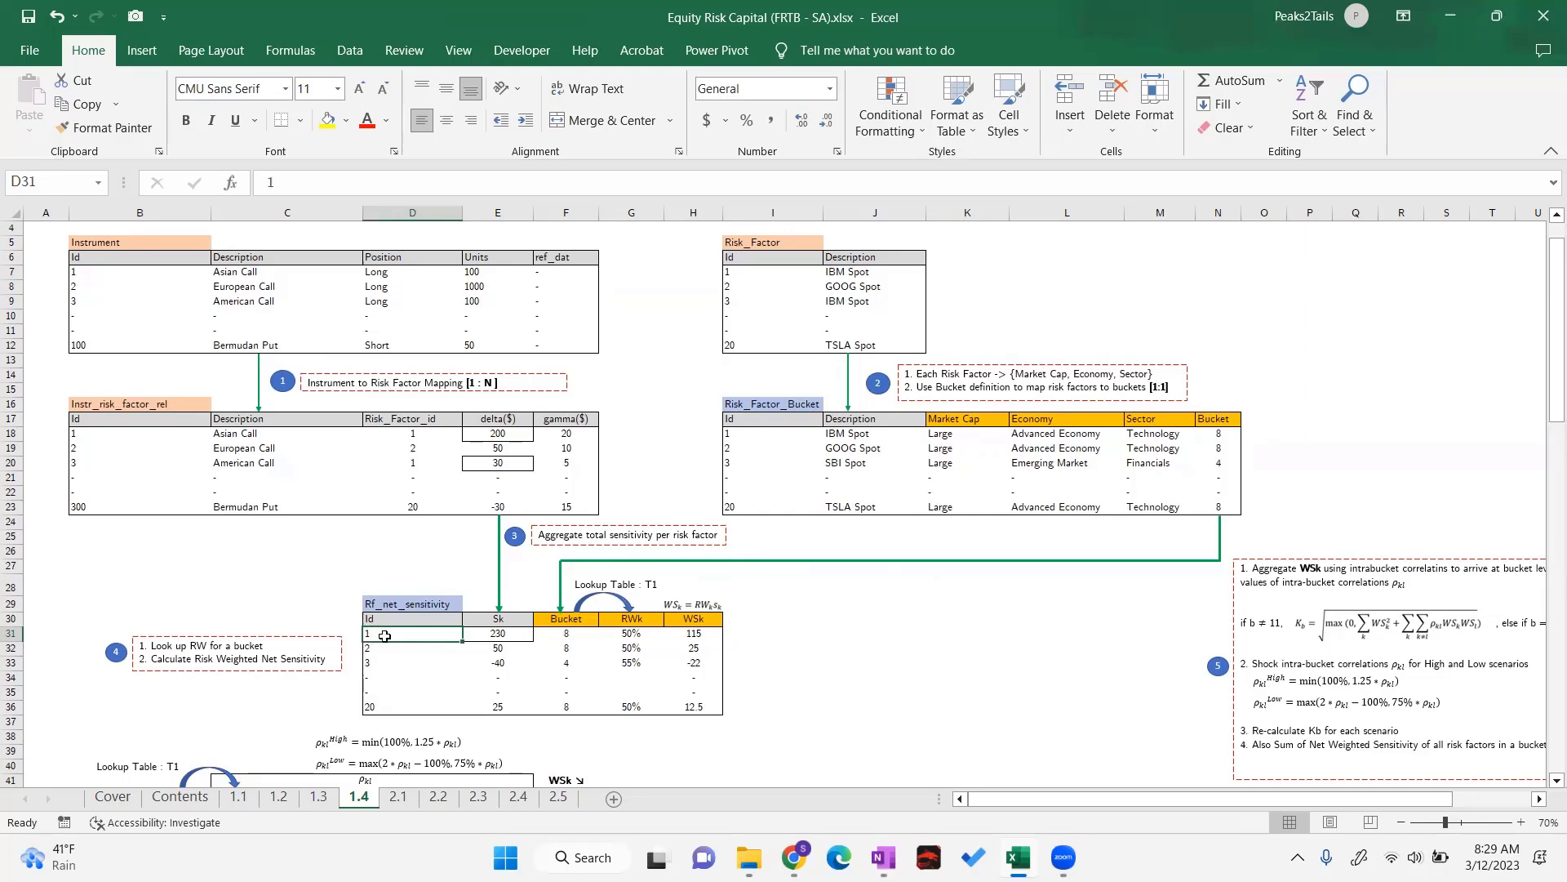
click(496, 435)
click(480, 463)
click(486, 638)
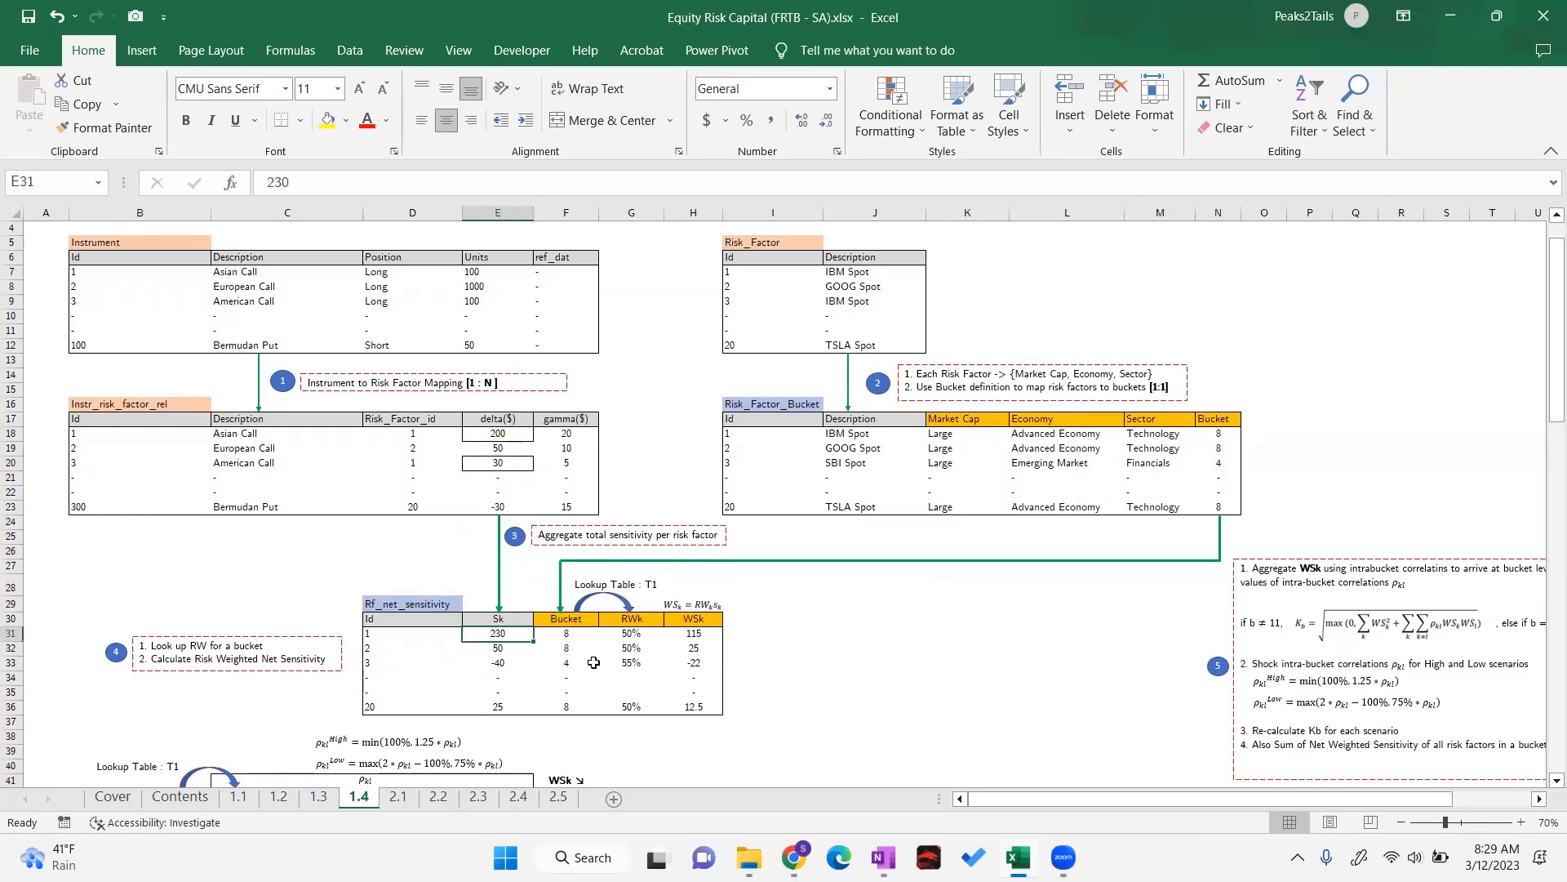
click(378, 703)
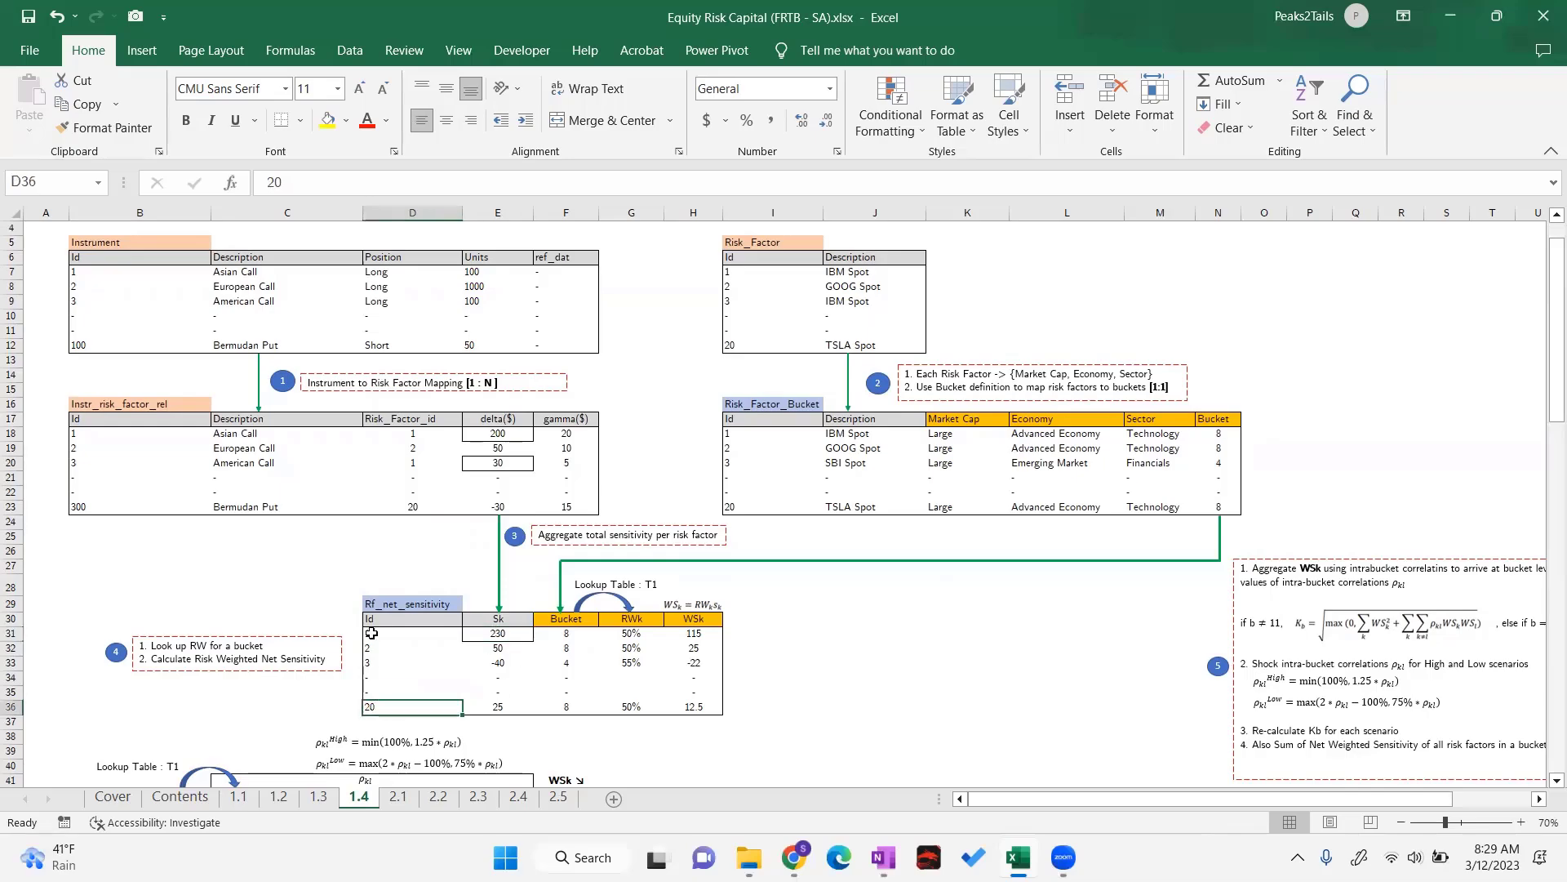
click(504, 706)
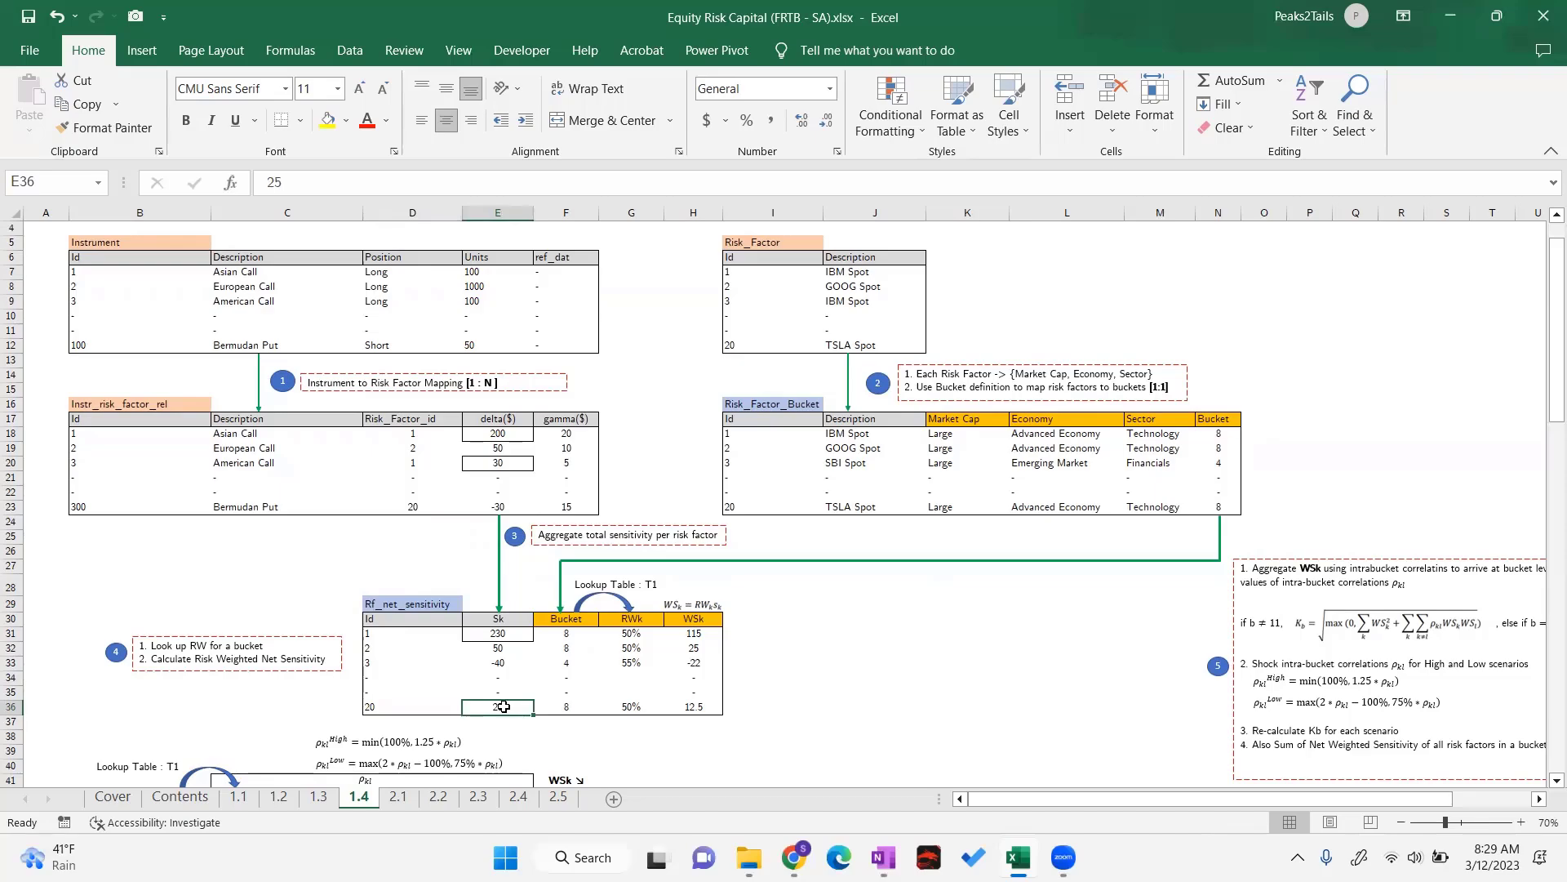
Examine which bucket is assigned to risk factors 1, 3 and 20 in the Rf_net_sensitivity table
click(377, 636)
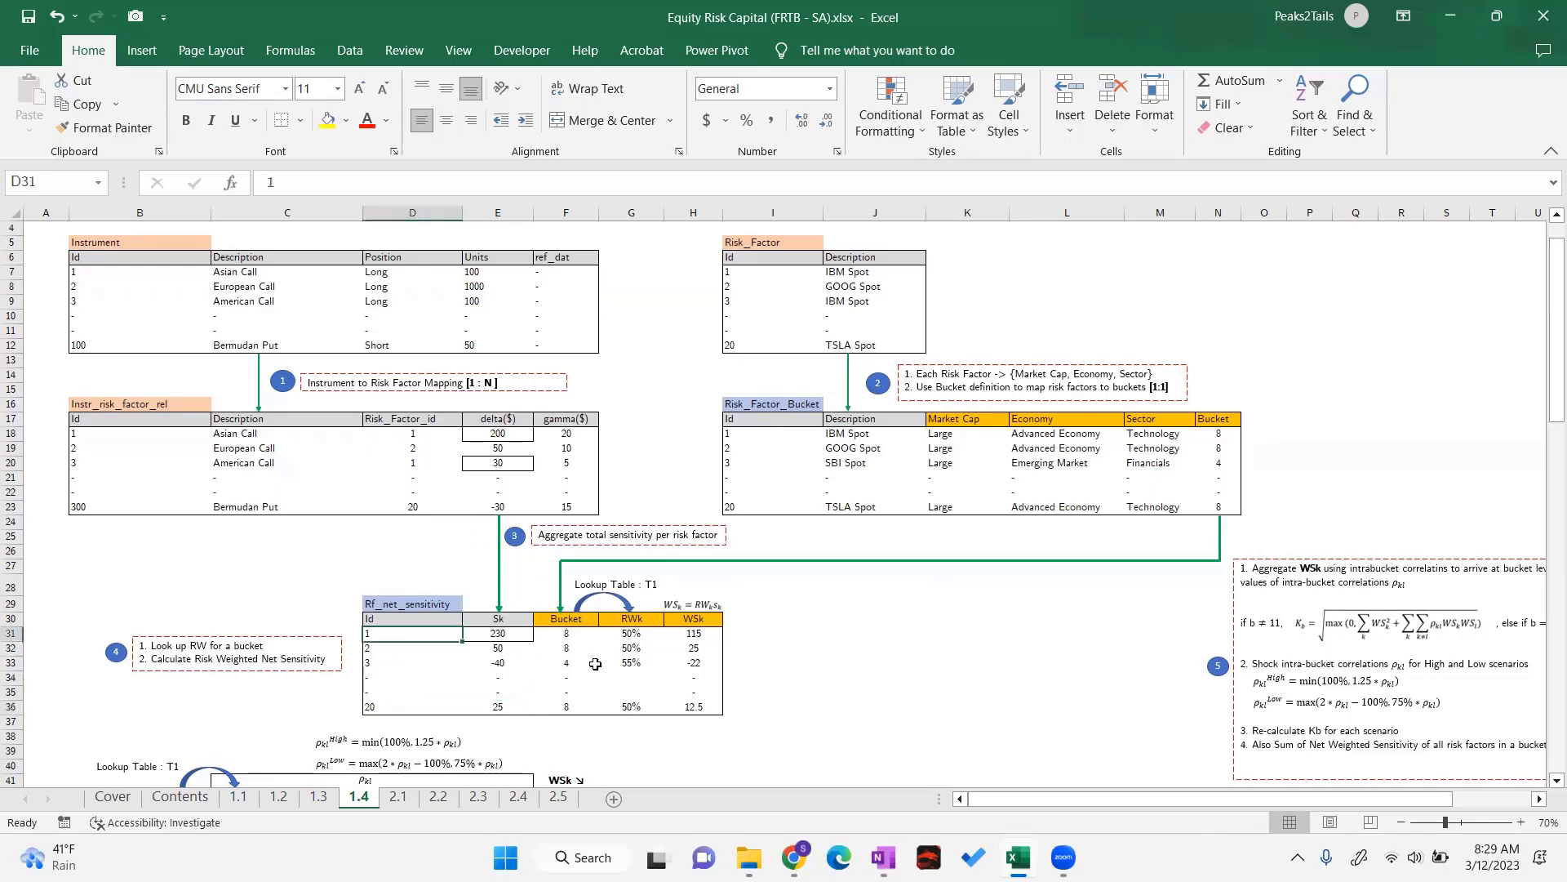
click(571, 638)
click(560, 659)
click(559, 704)
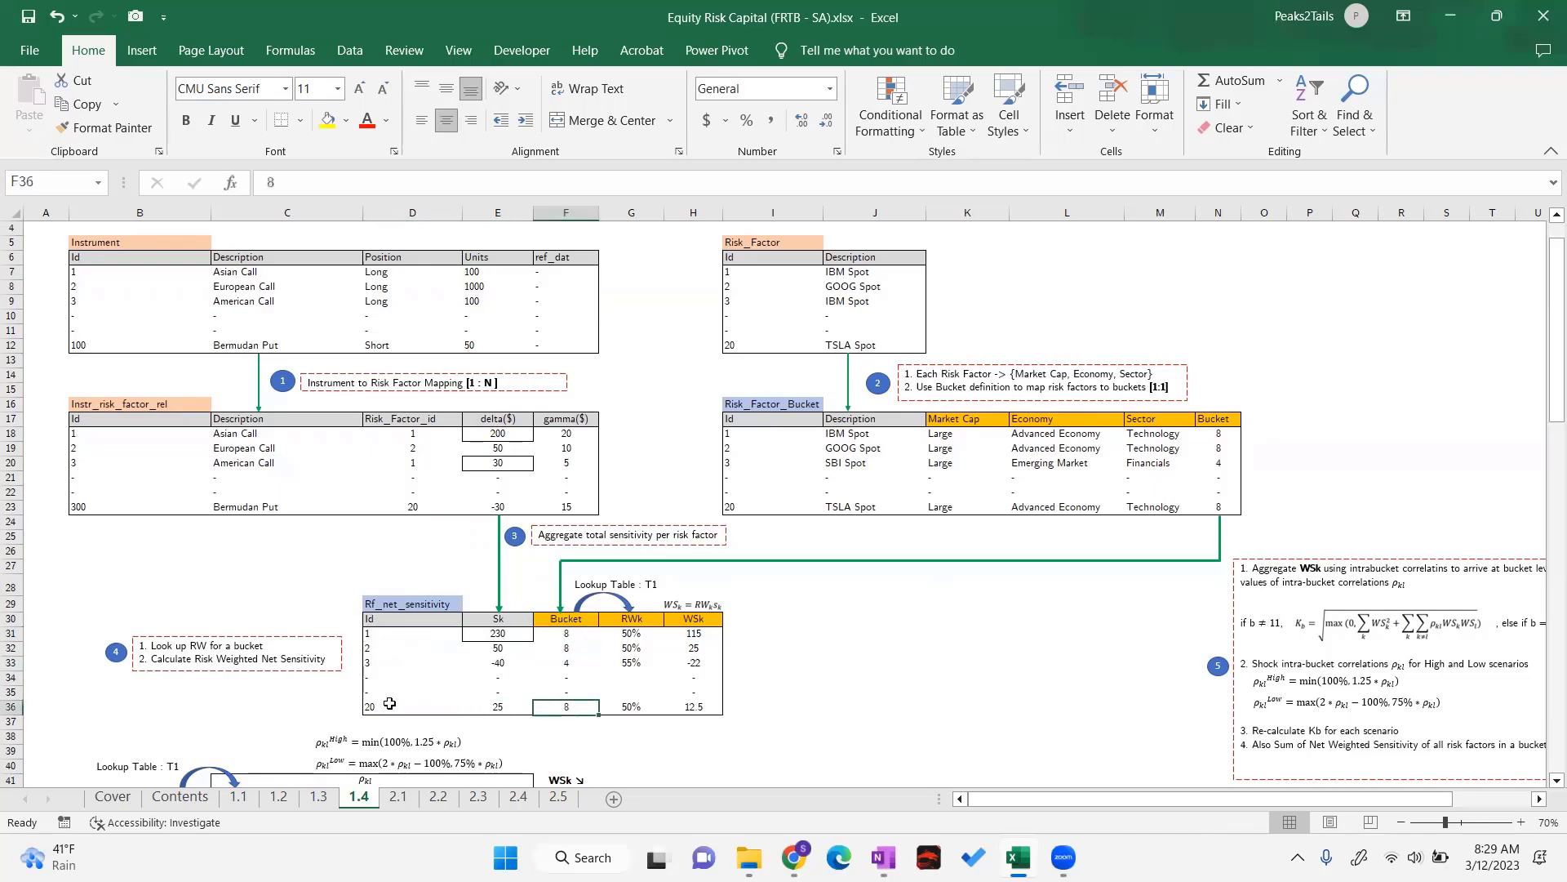
click(388, 704)
click(541, 706)
click(359, 661)
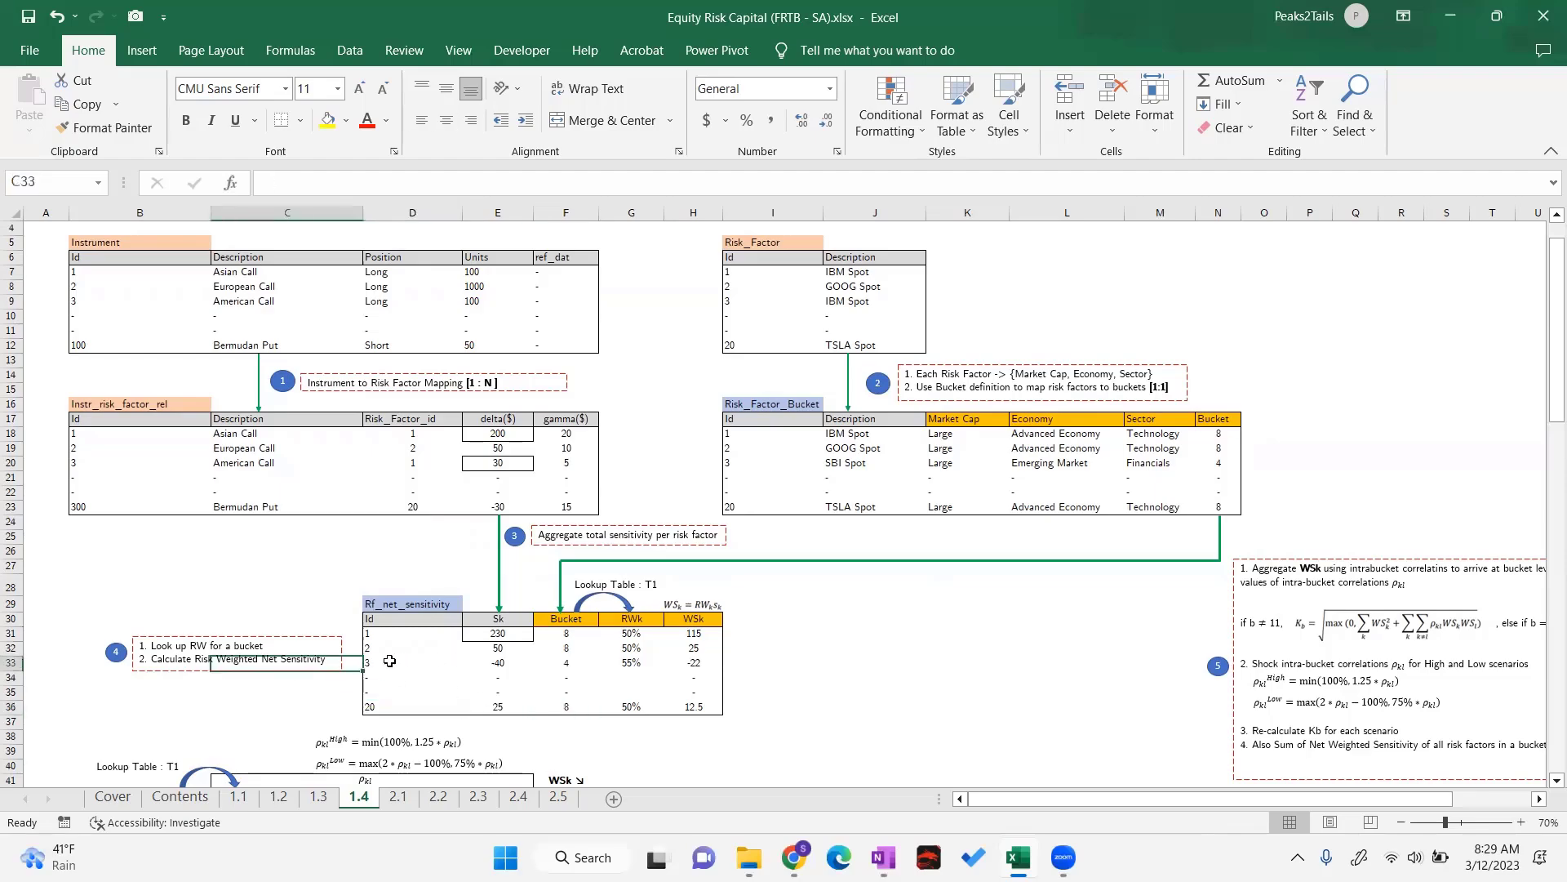
click(393, 661)
click(576, 663)
click(577, 706)
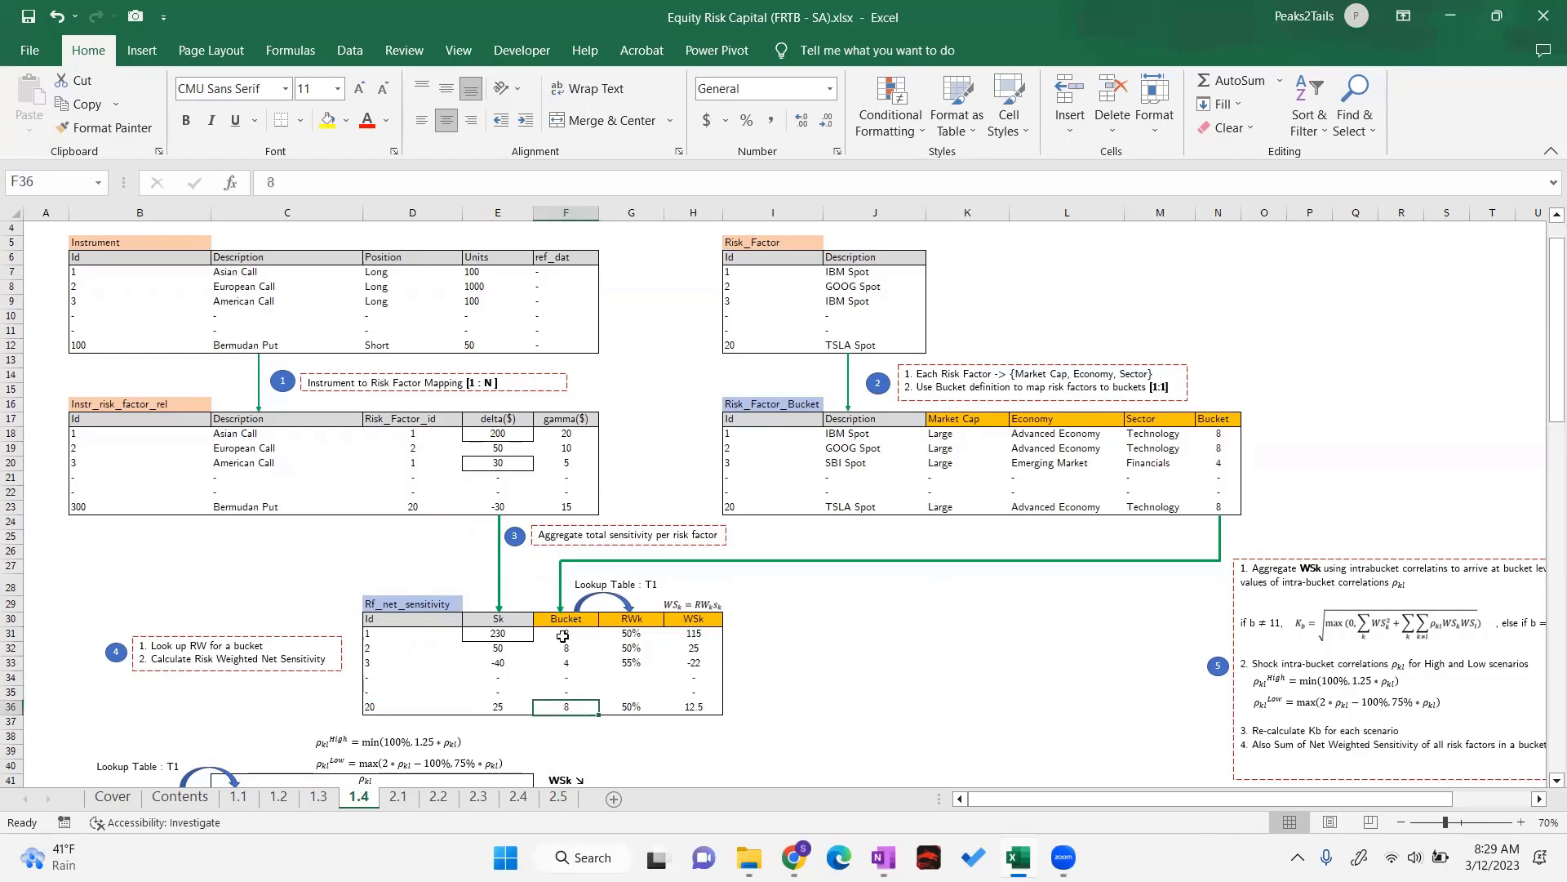
Relate risk factor 1's Bucket and RWk to the RW values per bucket in the T1 table on sheet 1.1
click(563, 637)
click(625, 636)
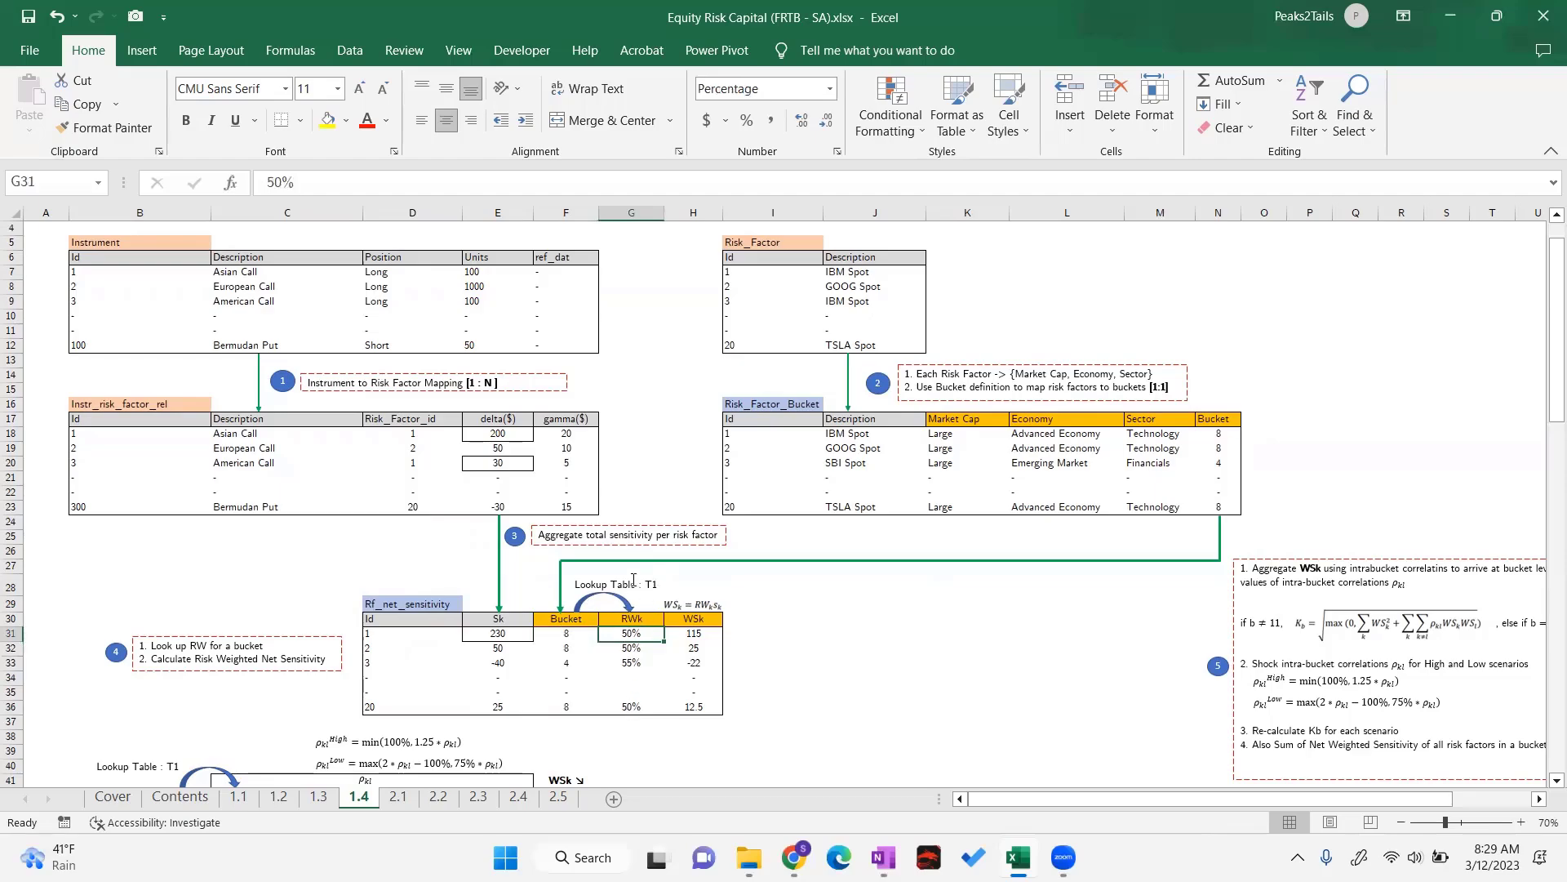
click(238, 798)
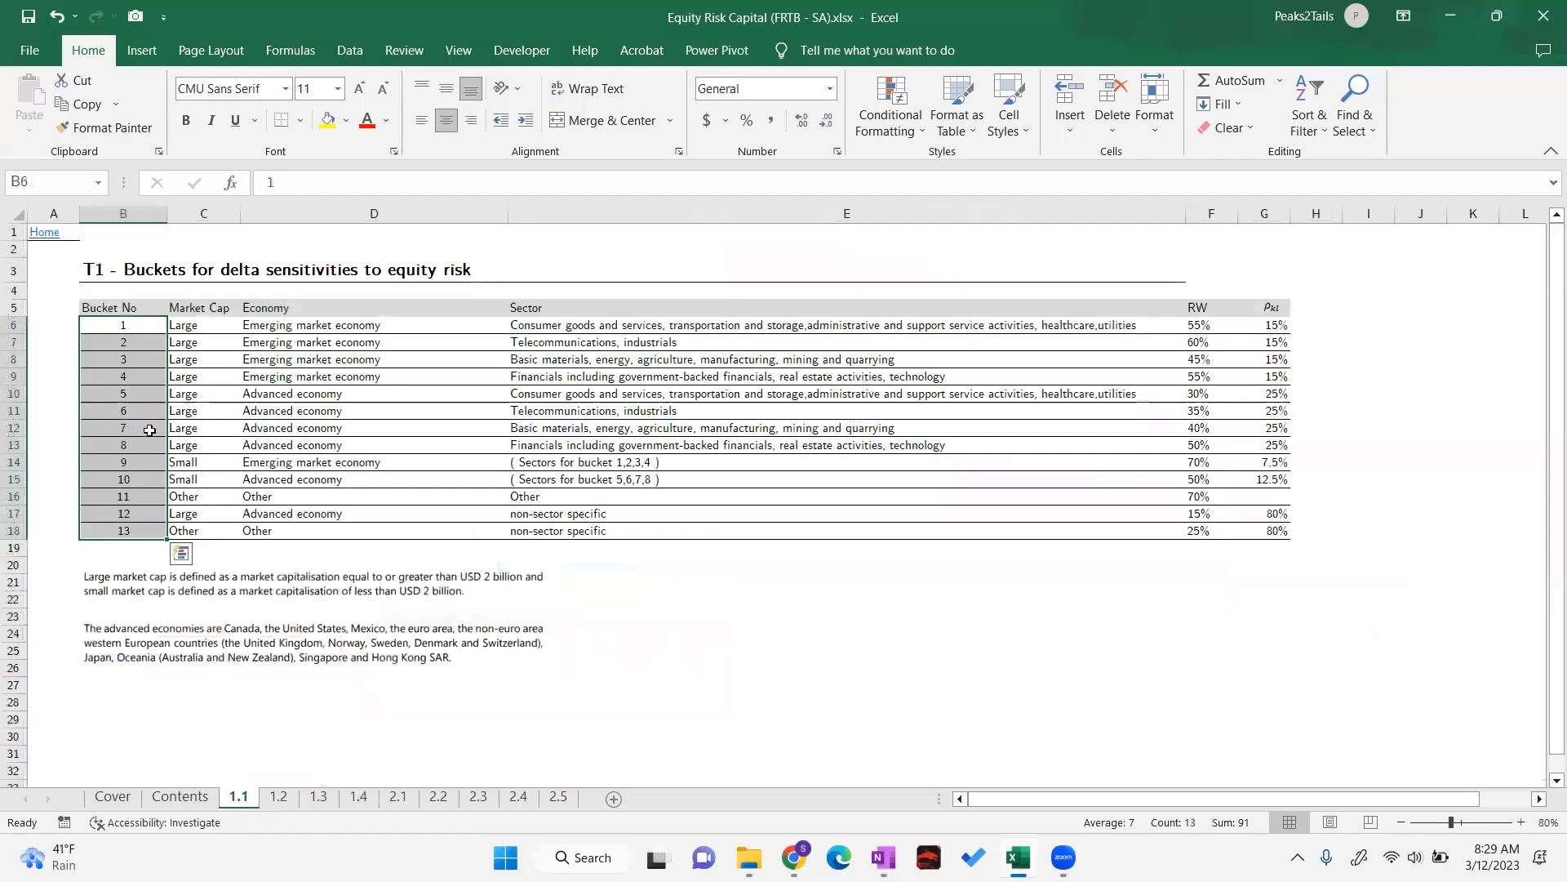
click(1193, 328)
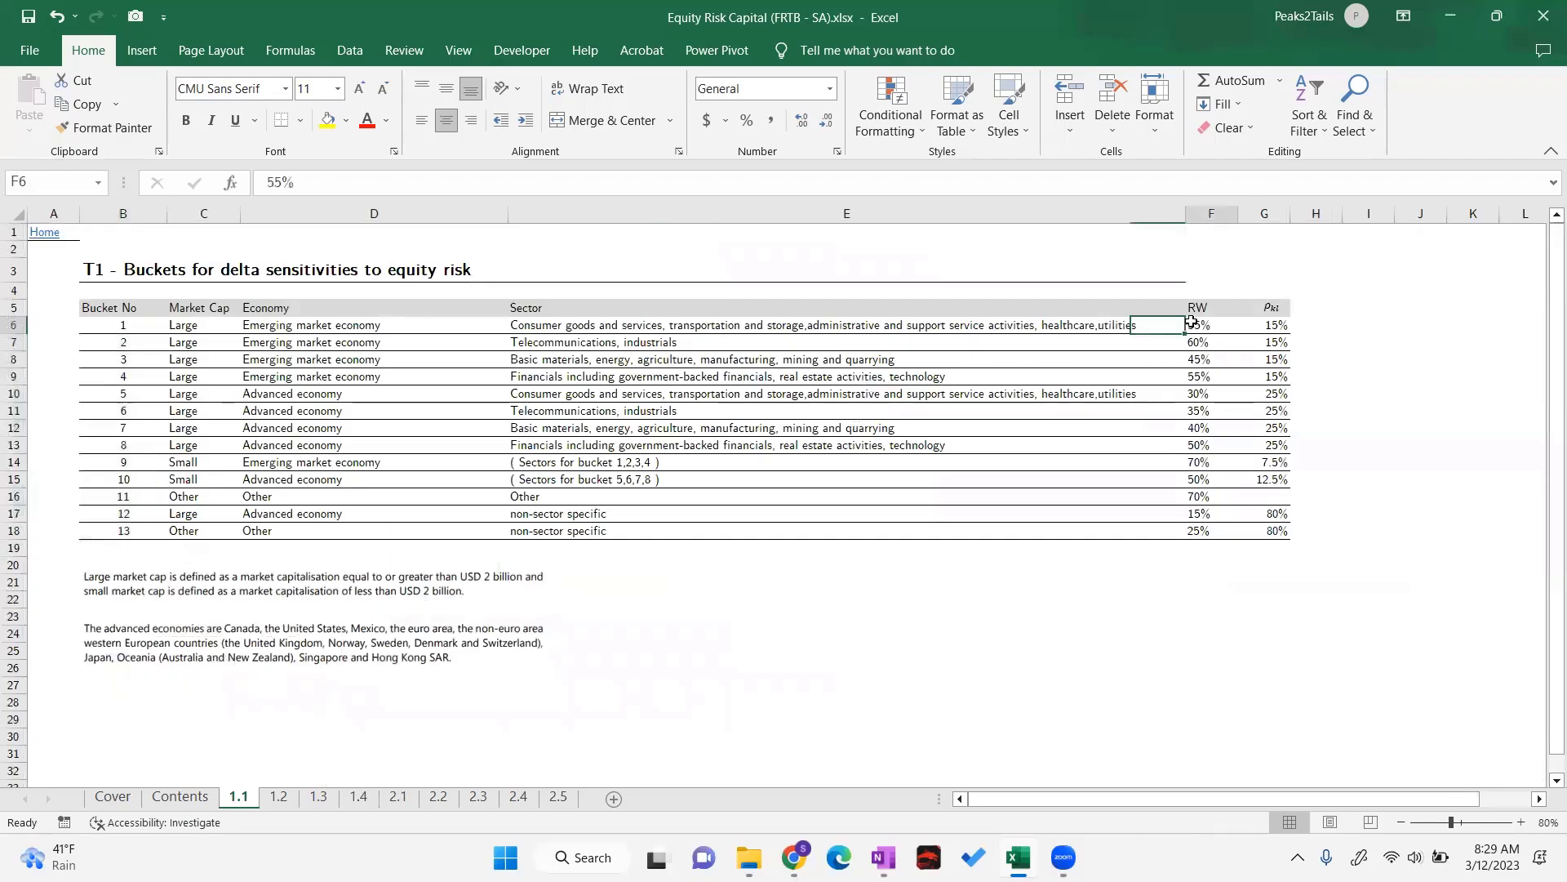
click(122, 360)
click(1191, 377)
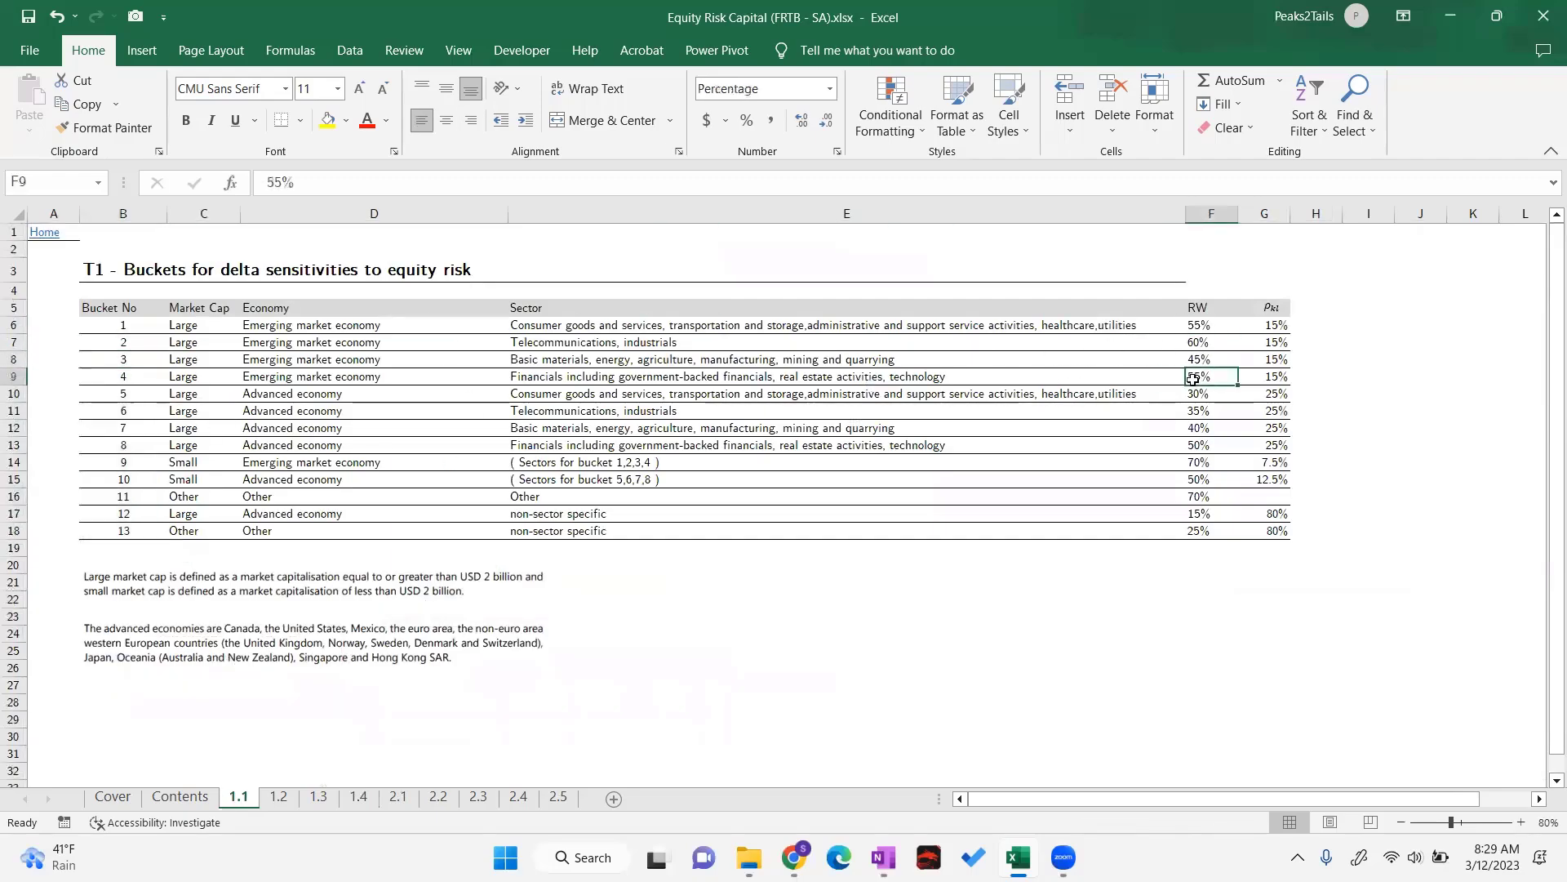
Examine risk factor 1's WSk formula on sheet 1.4 against the weighted sensitivity equation and the RWk column
click(360, 798)
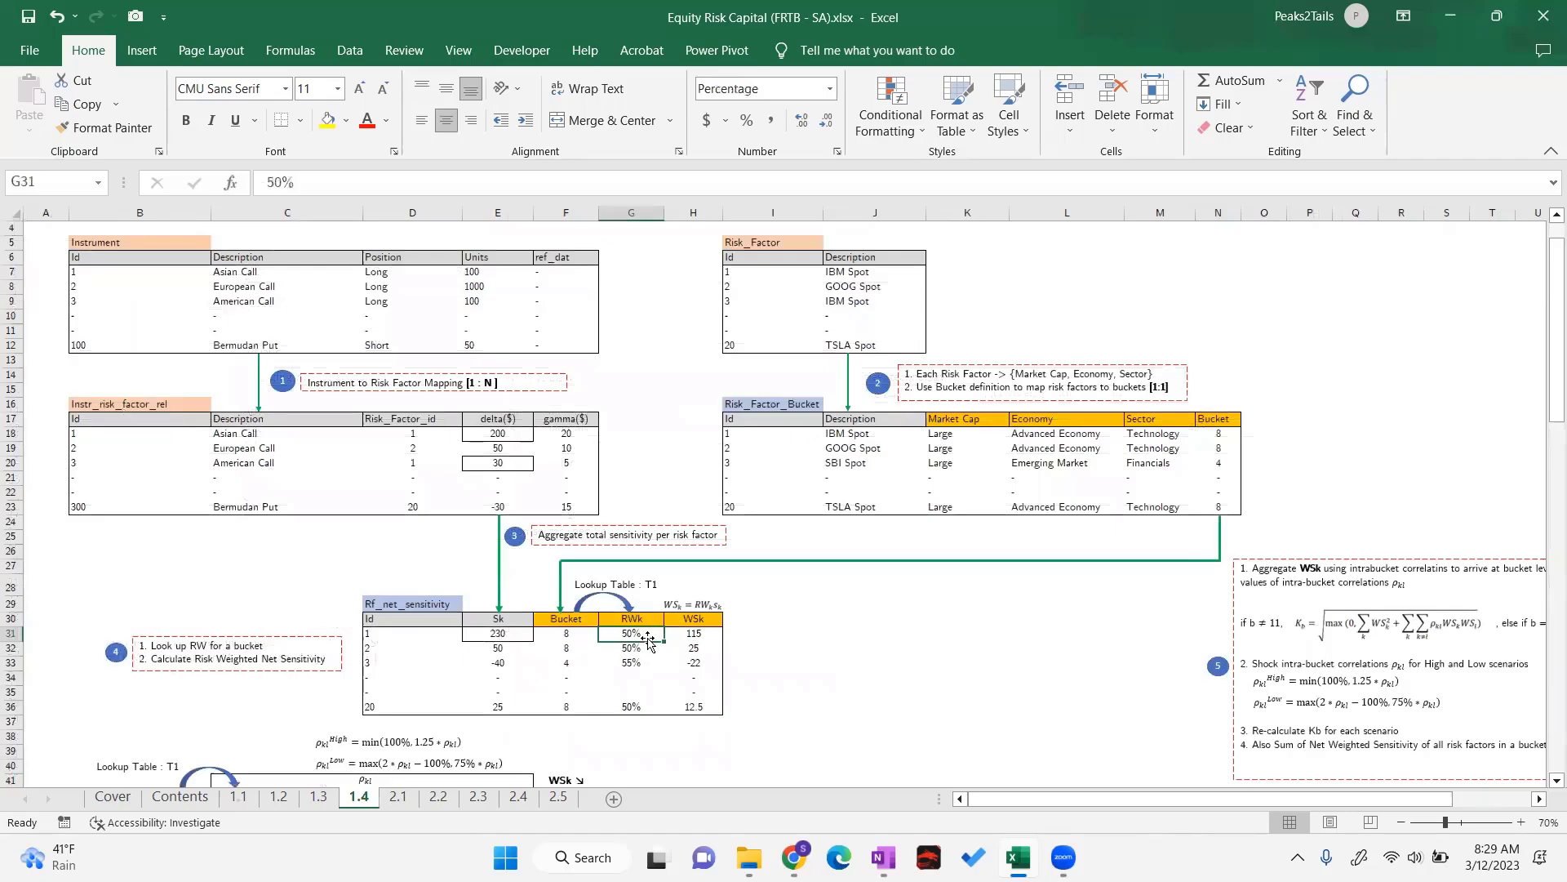
click(693, 637)
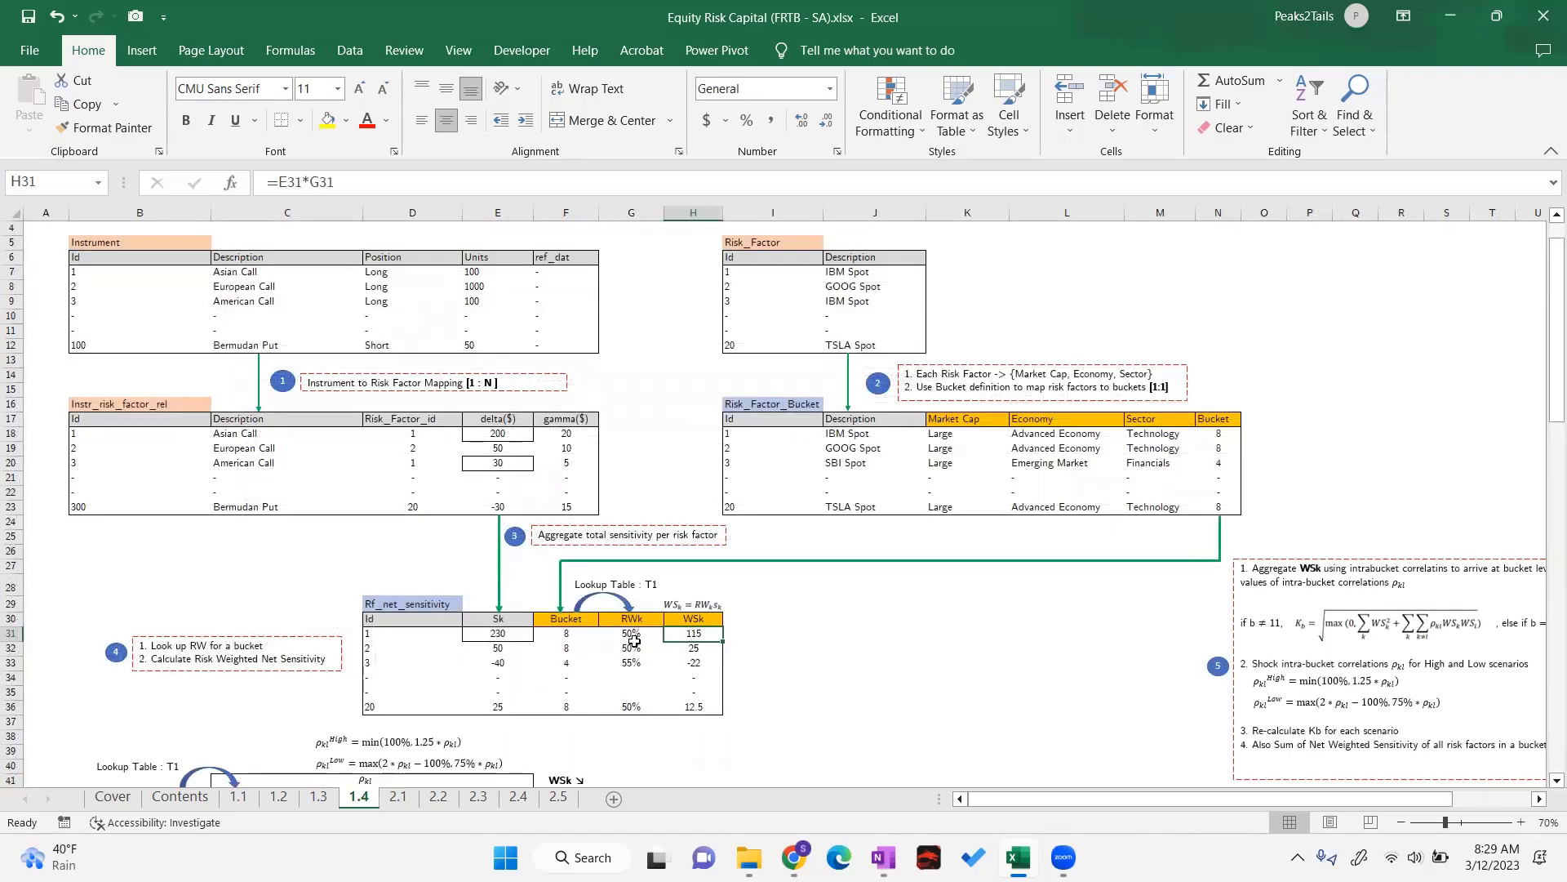
click(698, 605)
click(788, 645)
click(633, 622)
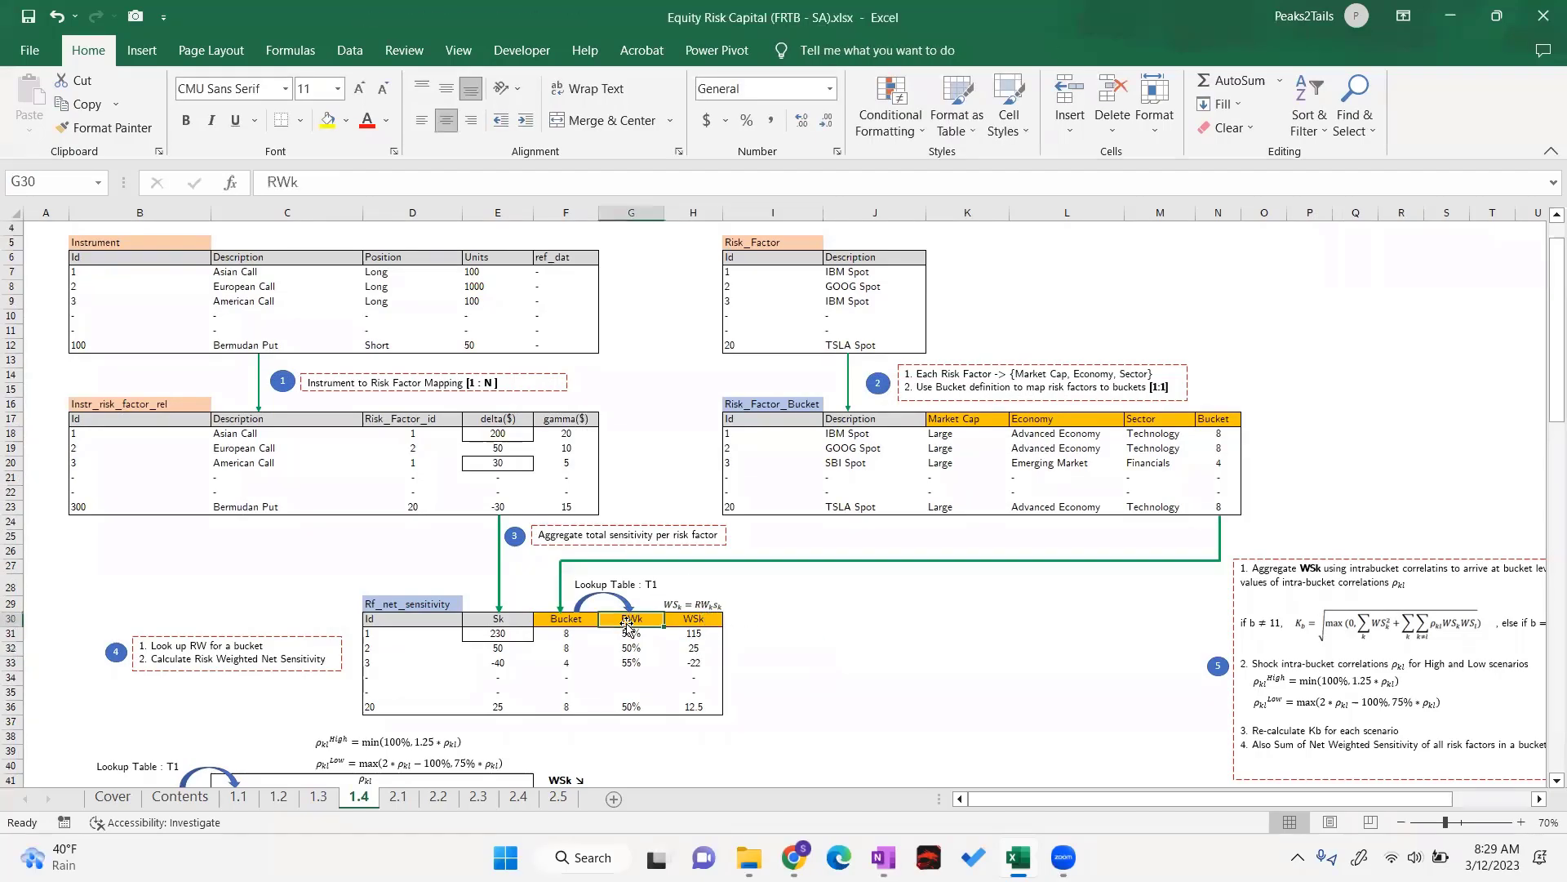
Compare Sk with WSk in the Rf_net_sensitivity table and review the risk factor Ids it covers
click(492, 619)
click(698, 624)
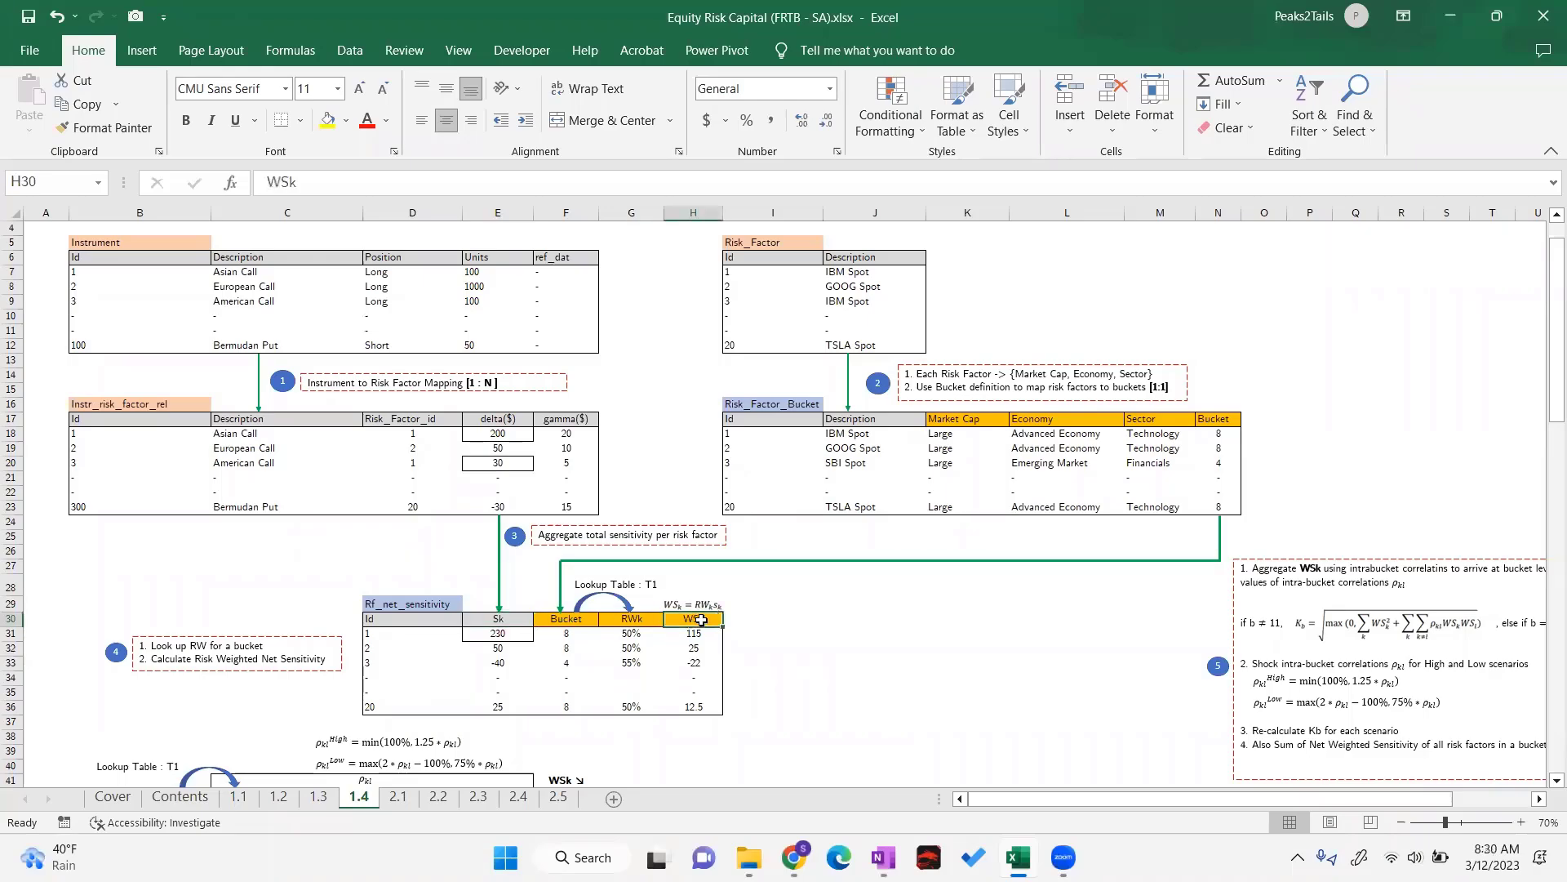
scroll(715, 713, down, 2)
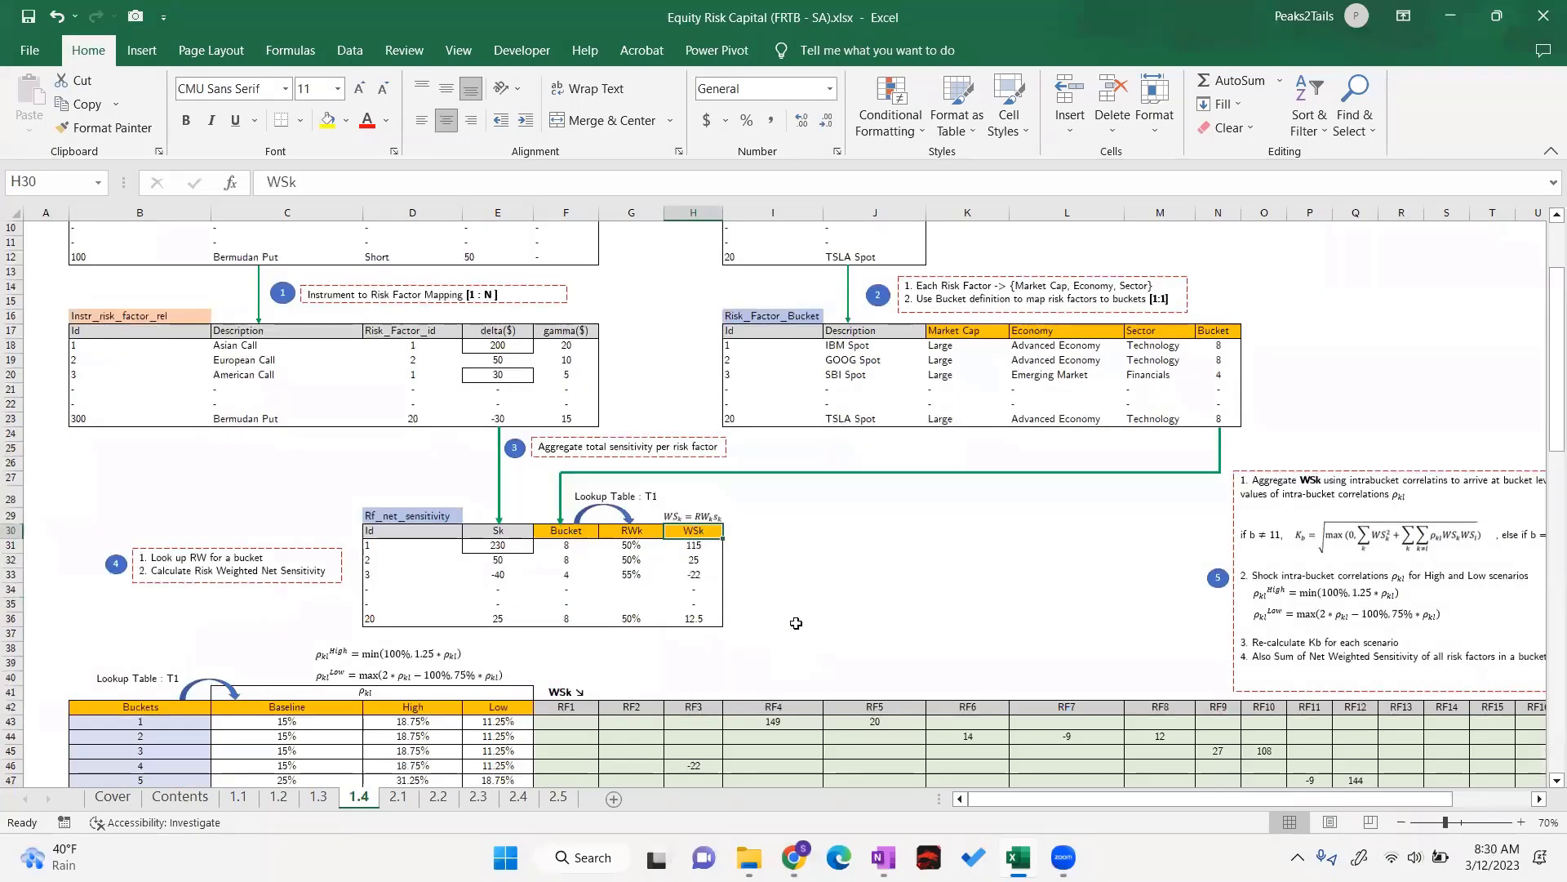
scroll(796, 623, down, 1)
scroll(726, 573, down, 1)
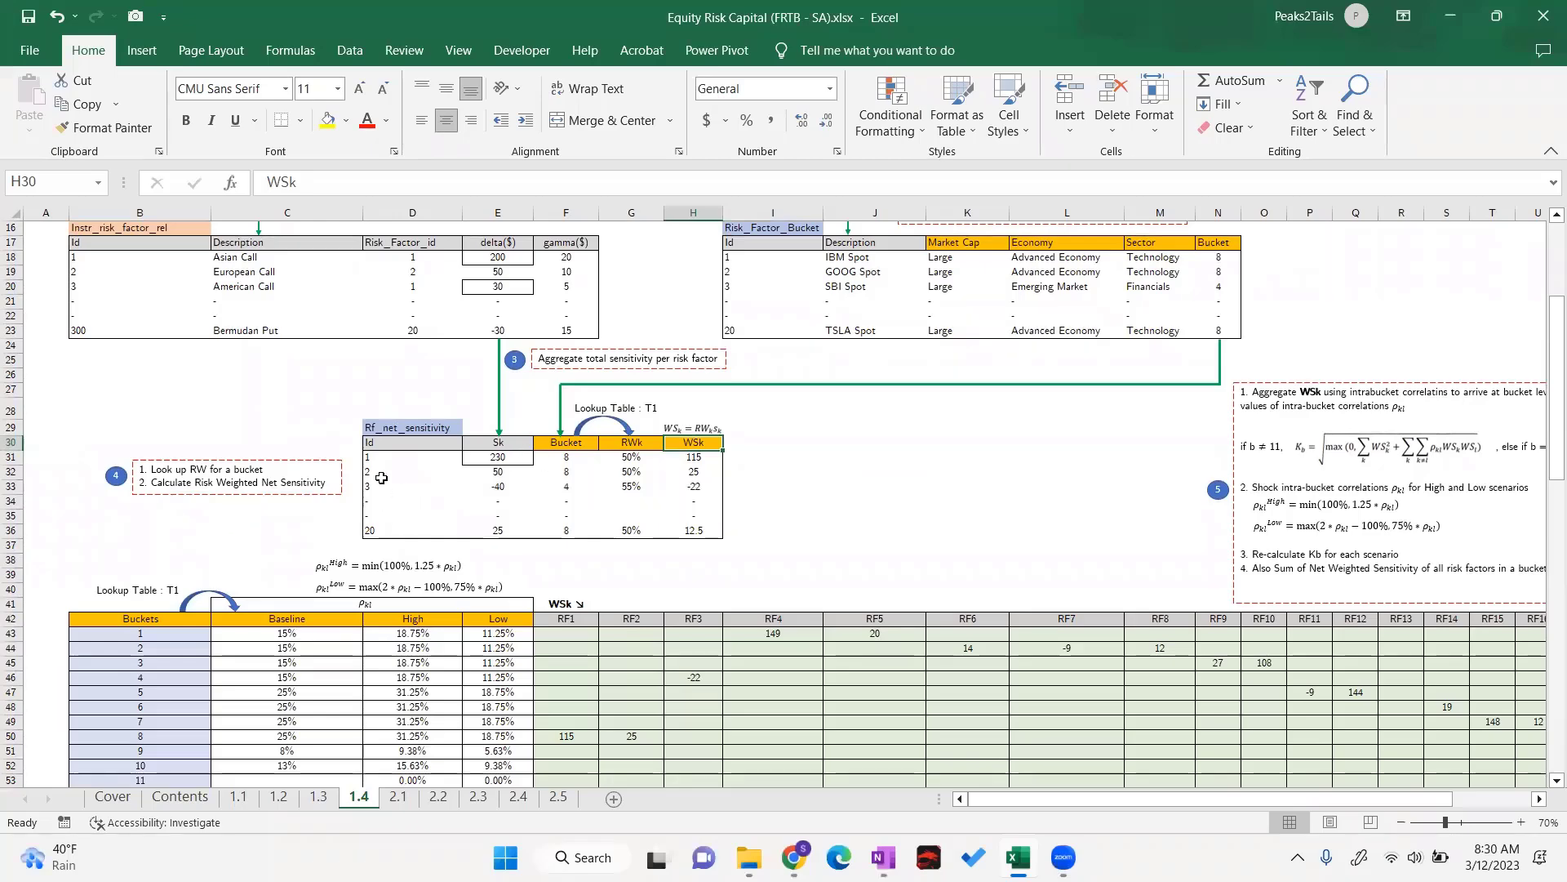
drag(383, 457, 403, 535)
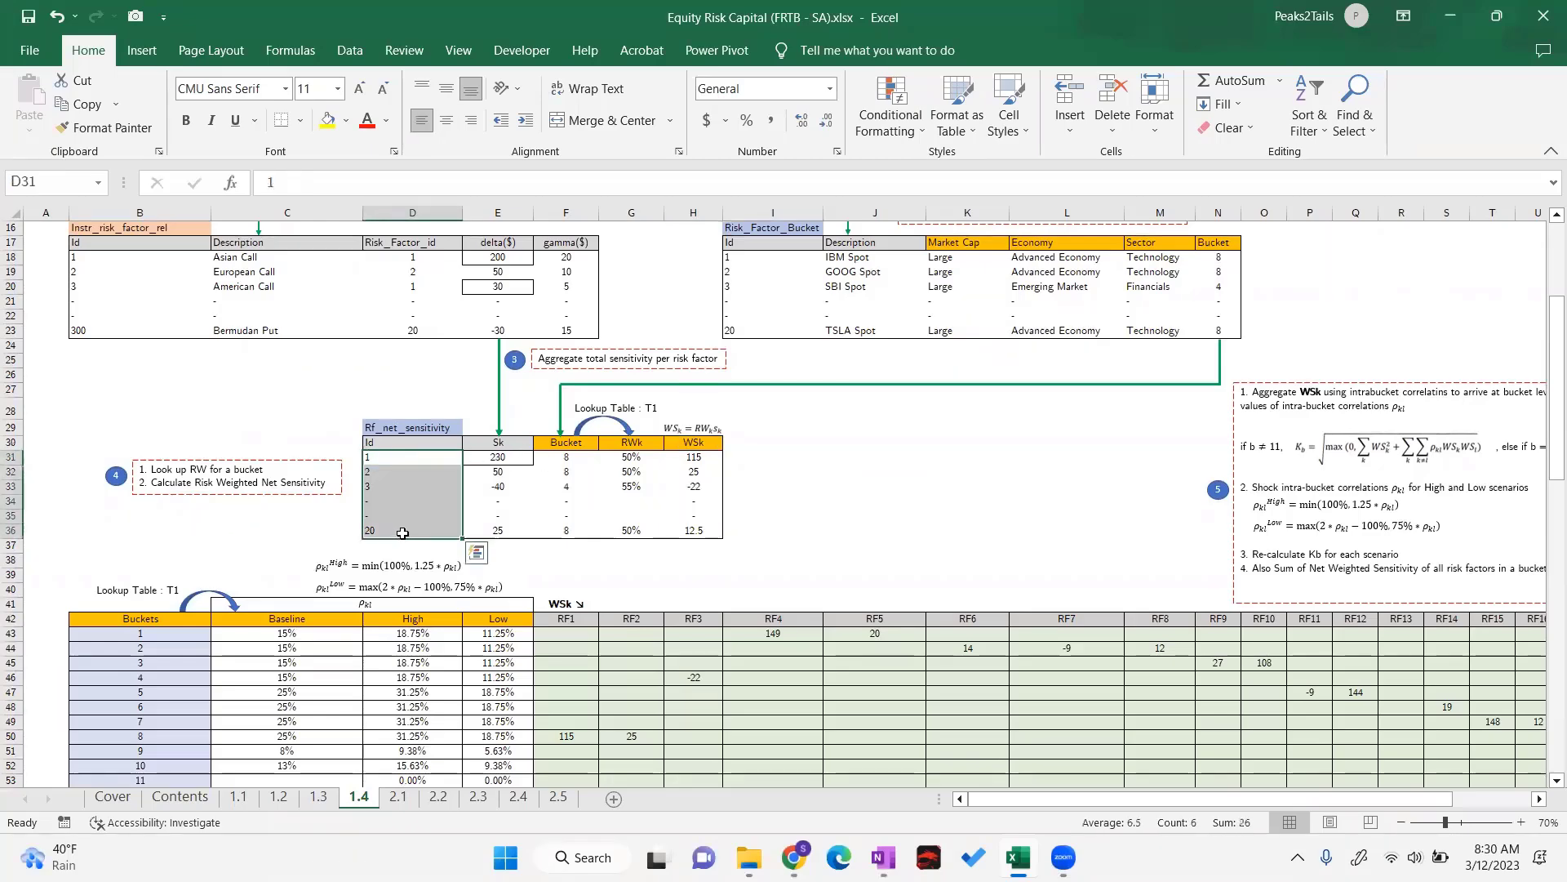
click(812, 485)
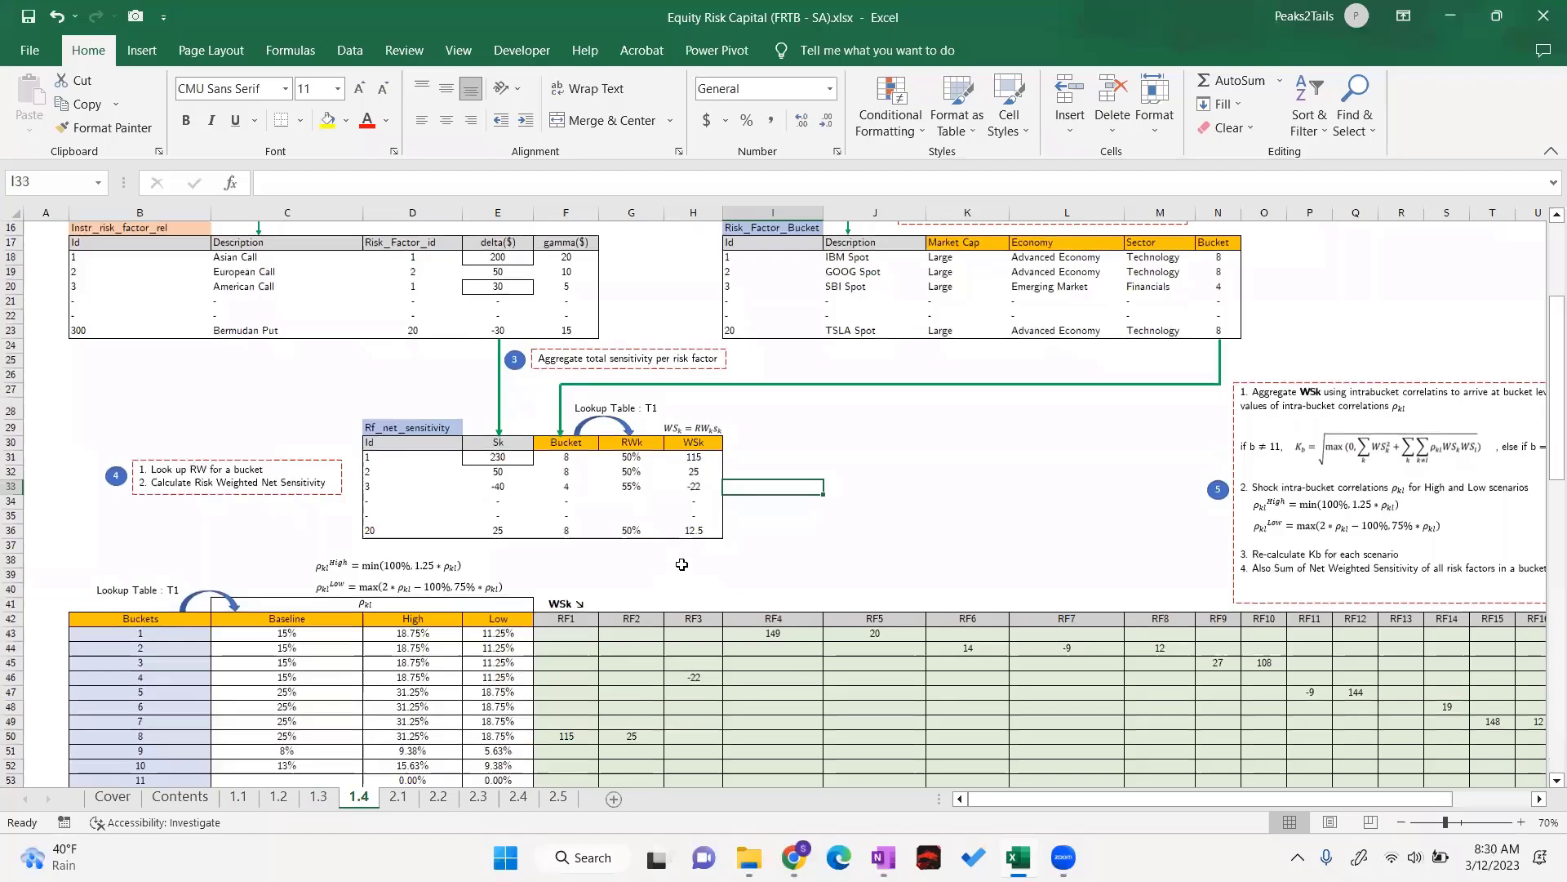
Examine the layout of the WSk matrix on sheet 1.4, from buckets 1 to 13 and across columns RF1 to RF20
scroll(681, 562, down, 2)
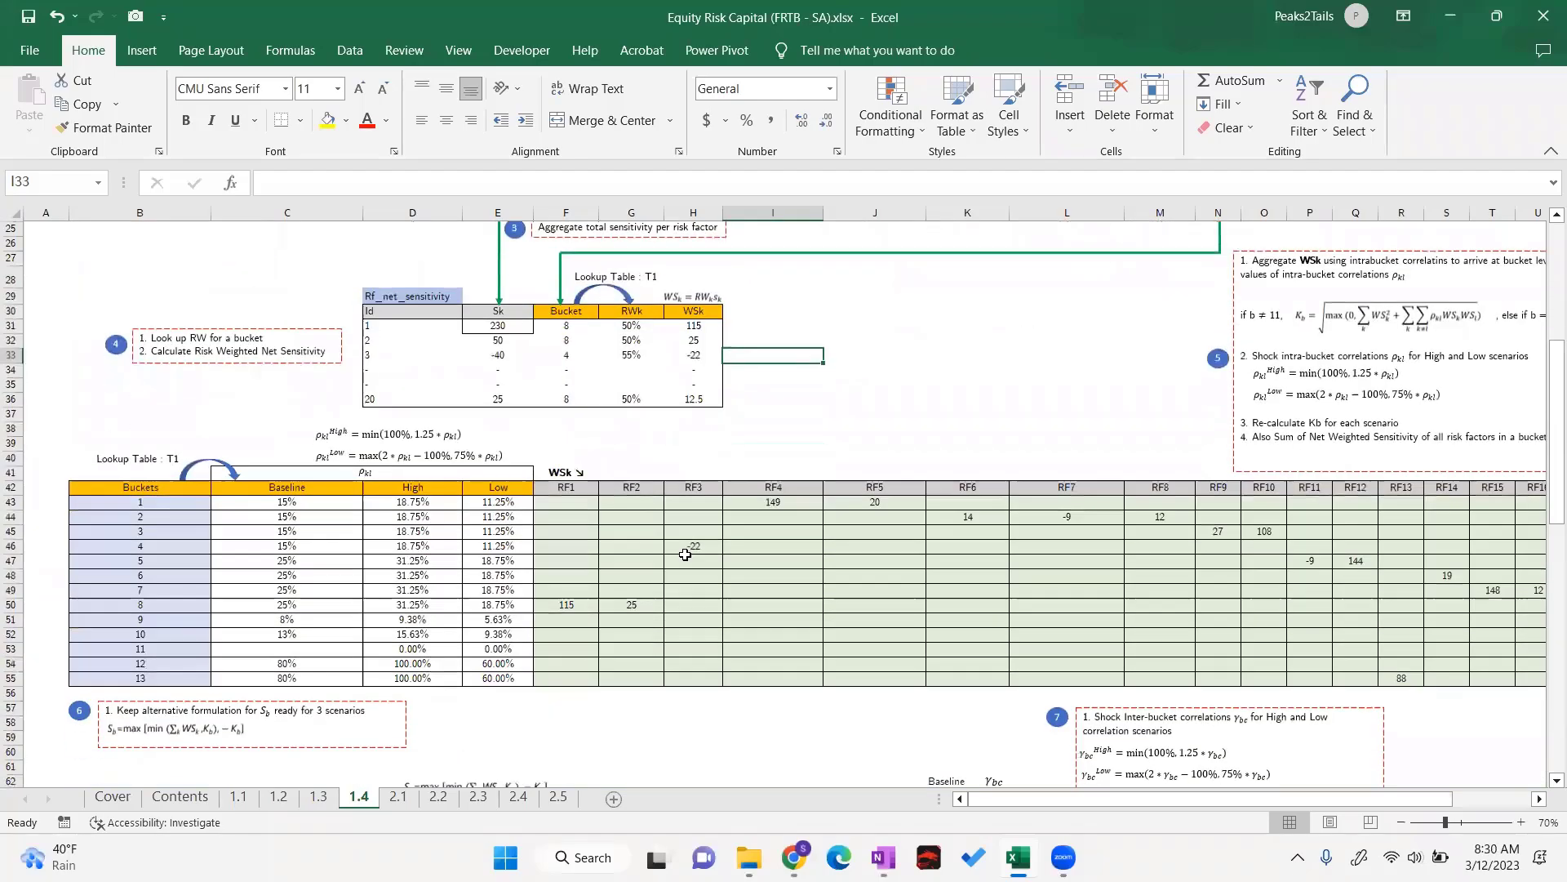
scroll(112, 547, down, 1)
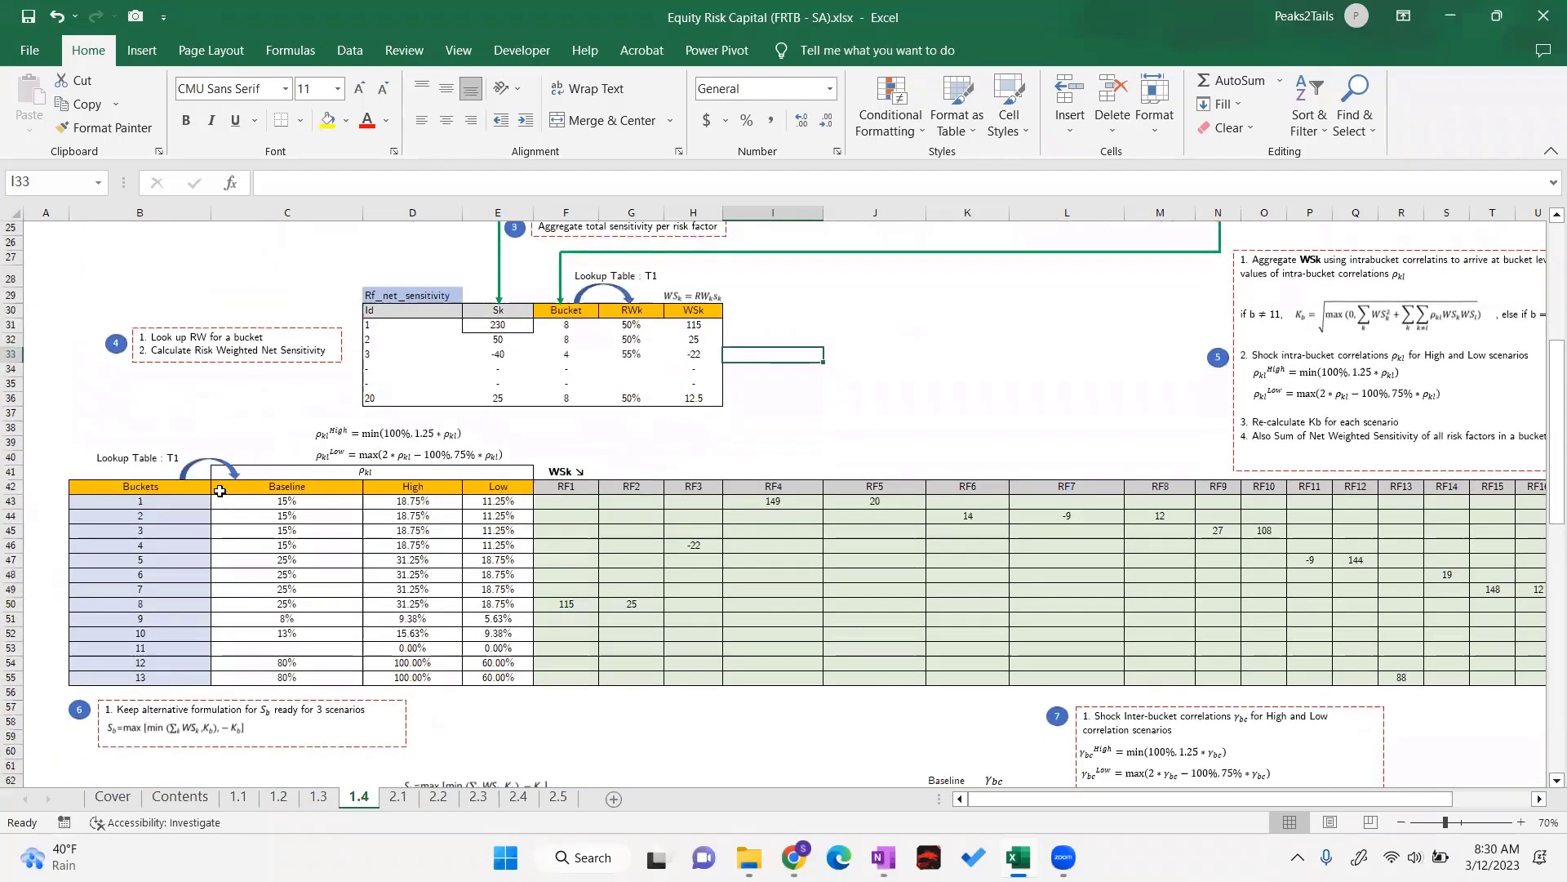
drag(124, 504, 146, 678)
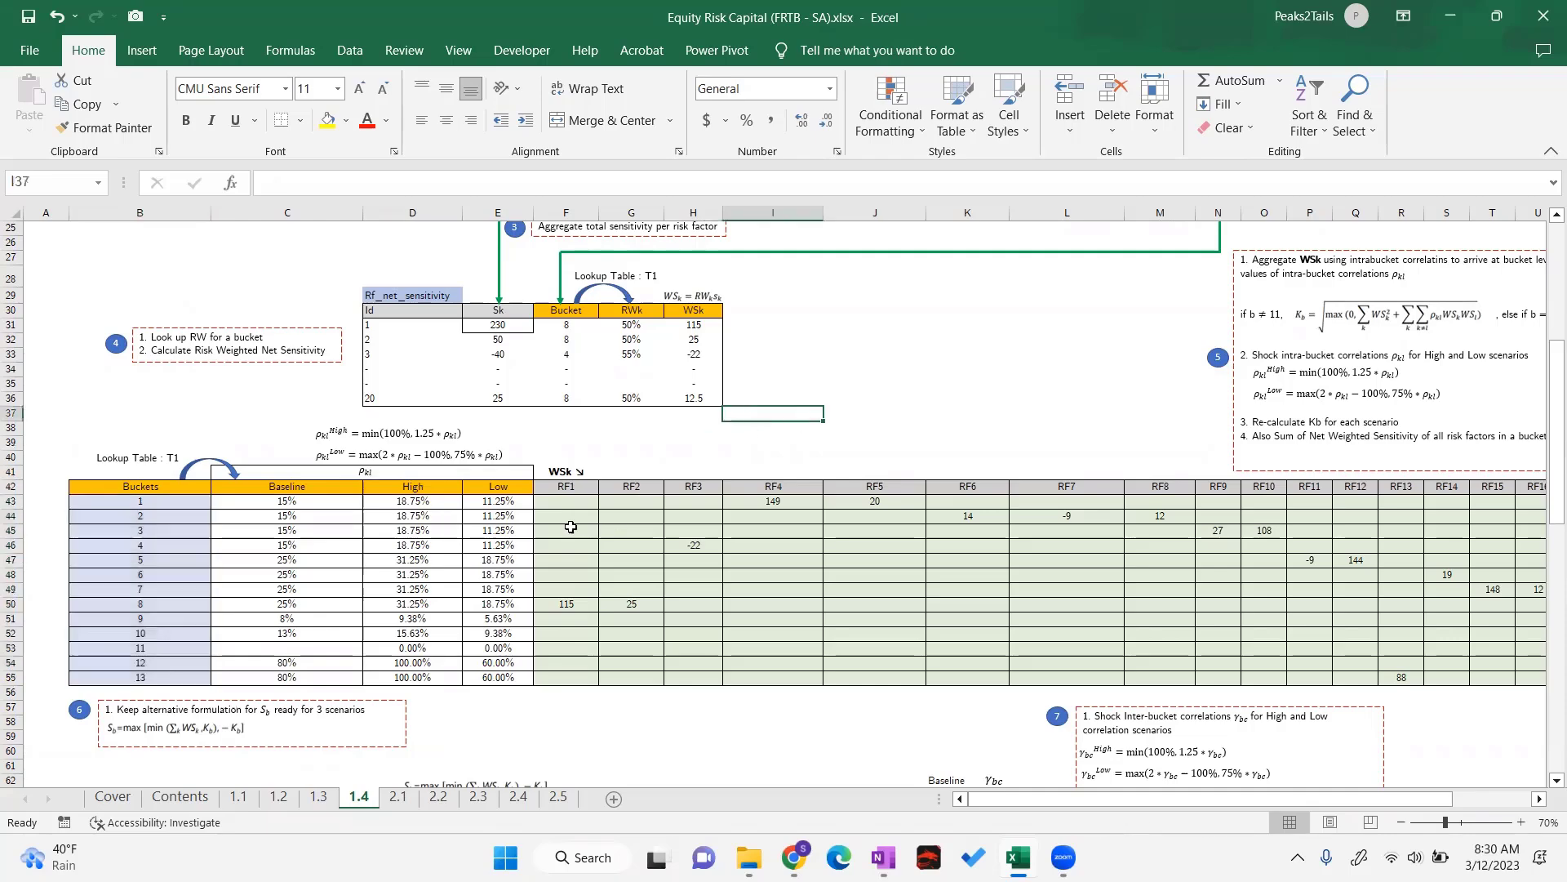
click(563, 487)
drag(563, 487, 967, 487)
drag(1139, 799, 1216, 788)
click(1284, 488)
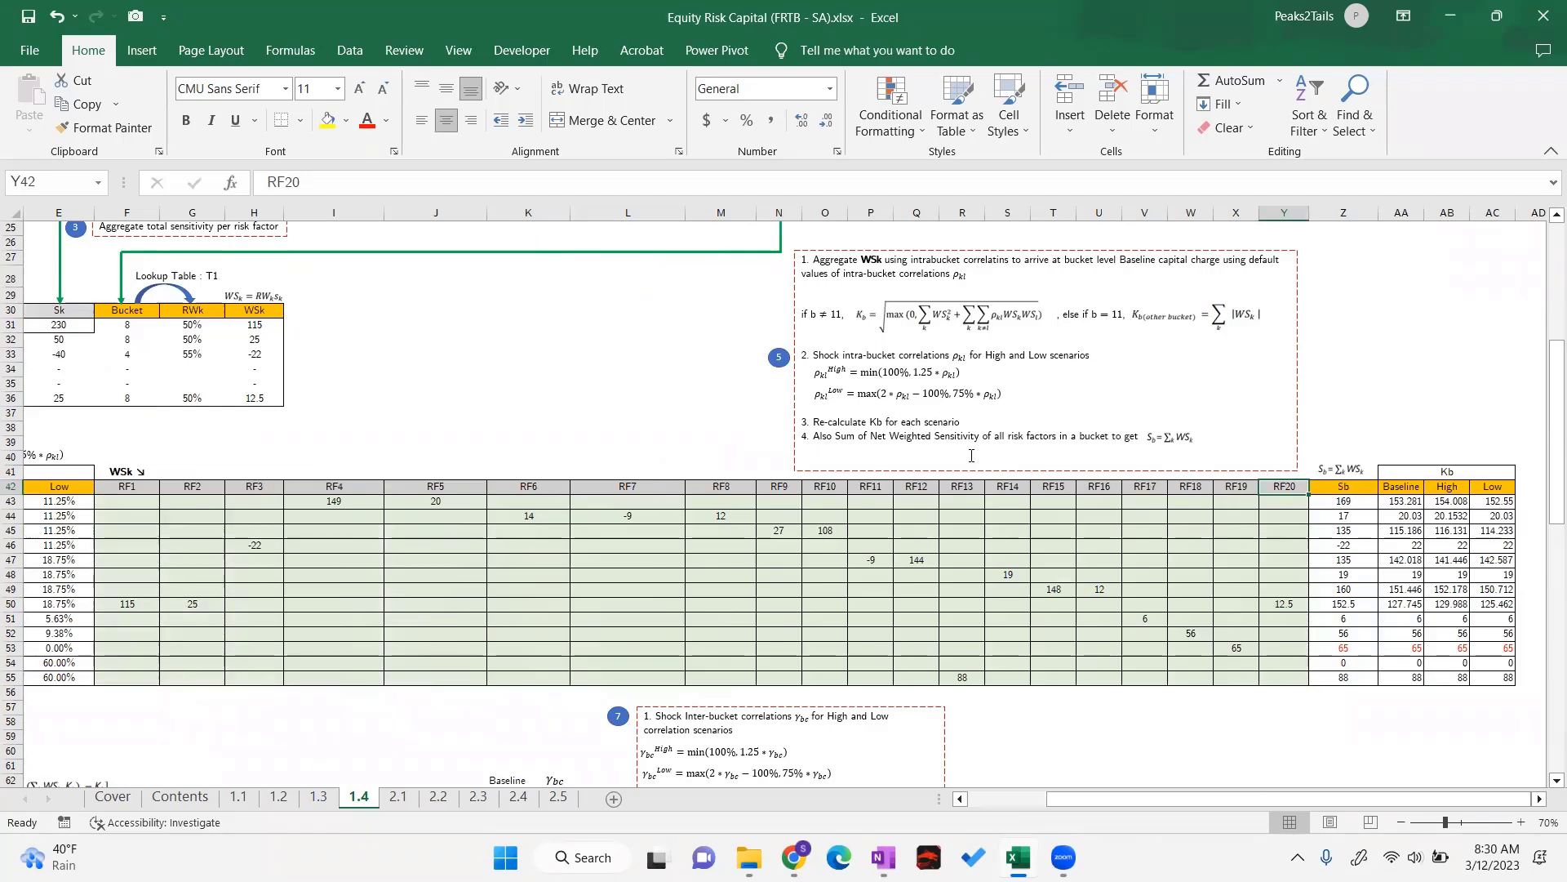
drag(1126, 801, 936, 705)
scroll(936, 704, up, 2)
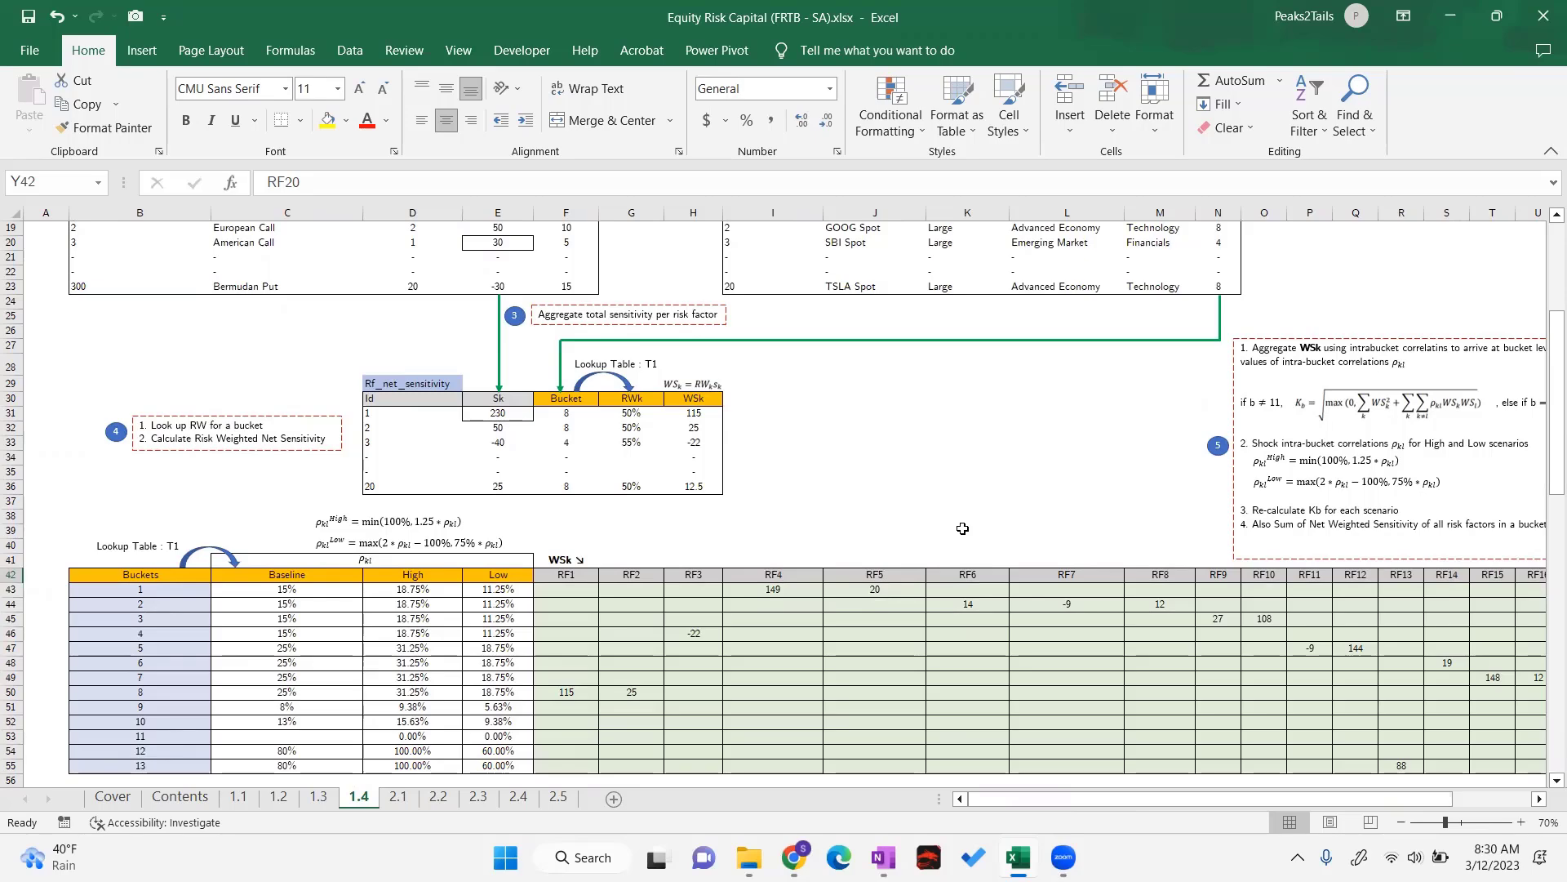
Compare the Sk and WSk columns for all risk factors in the Rf_net_sensitivity table
click(740, 531)
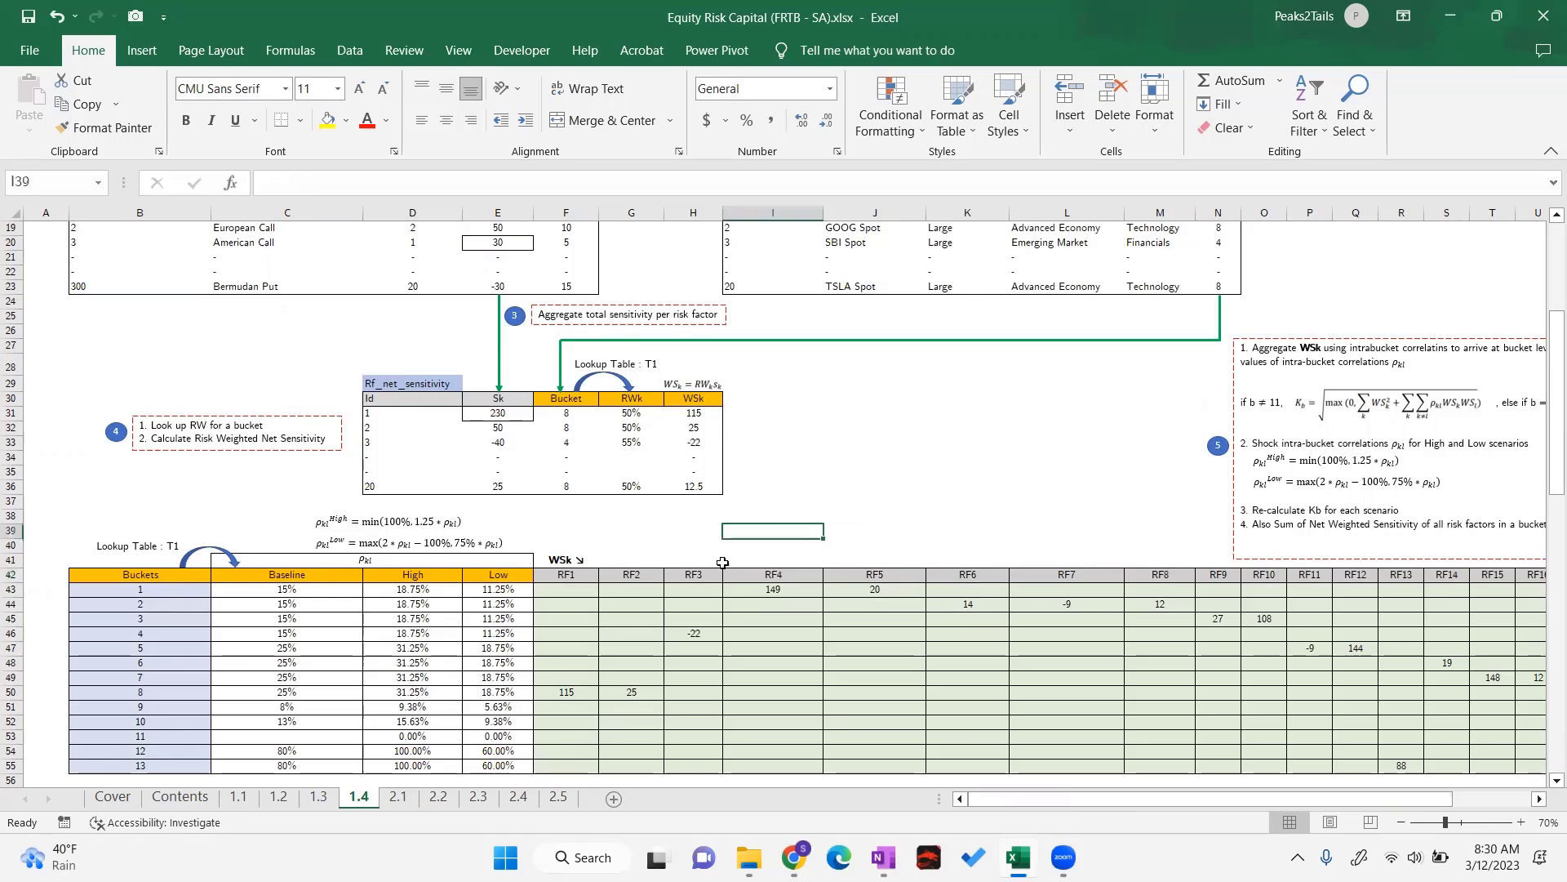
scroll(690, 578, down, 1)
scroll(428, 534, up, 2)
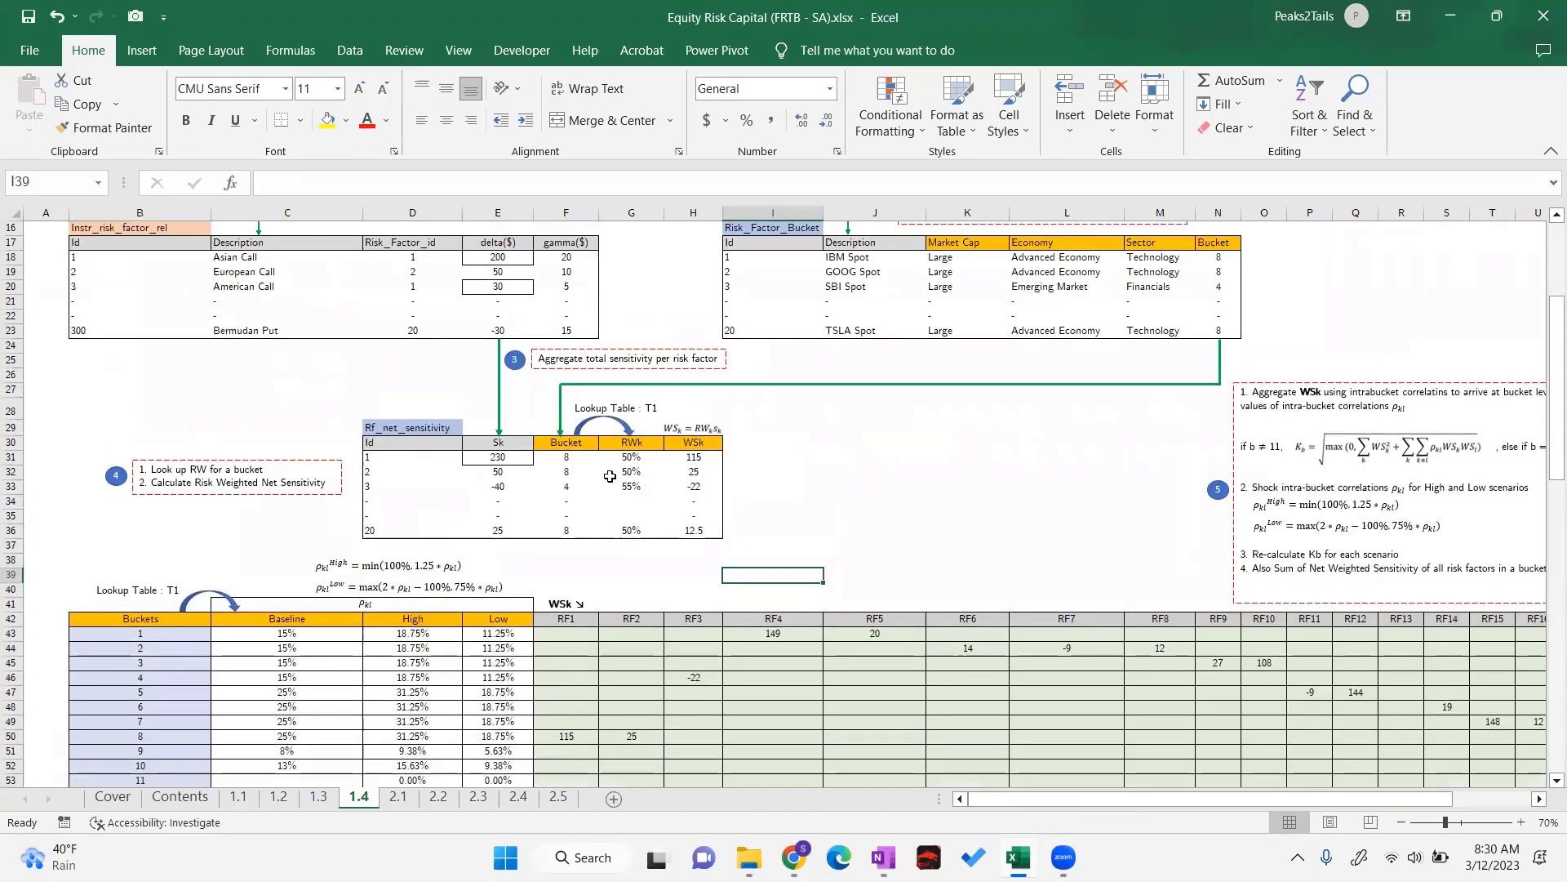
drag(504, 457, 499, 531)
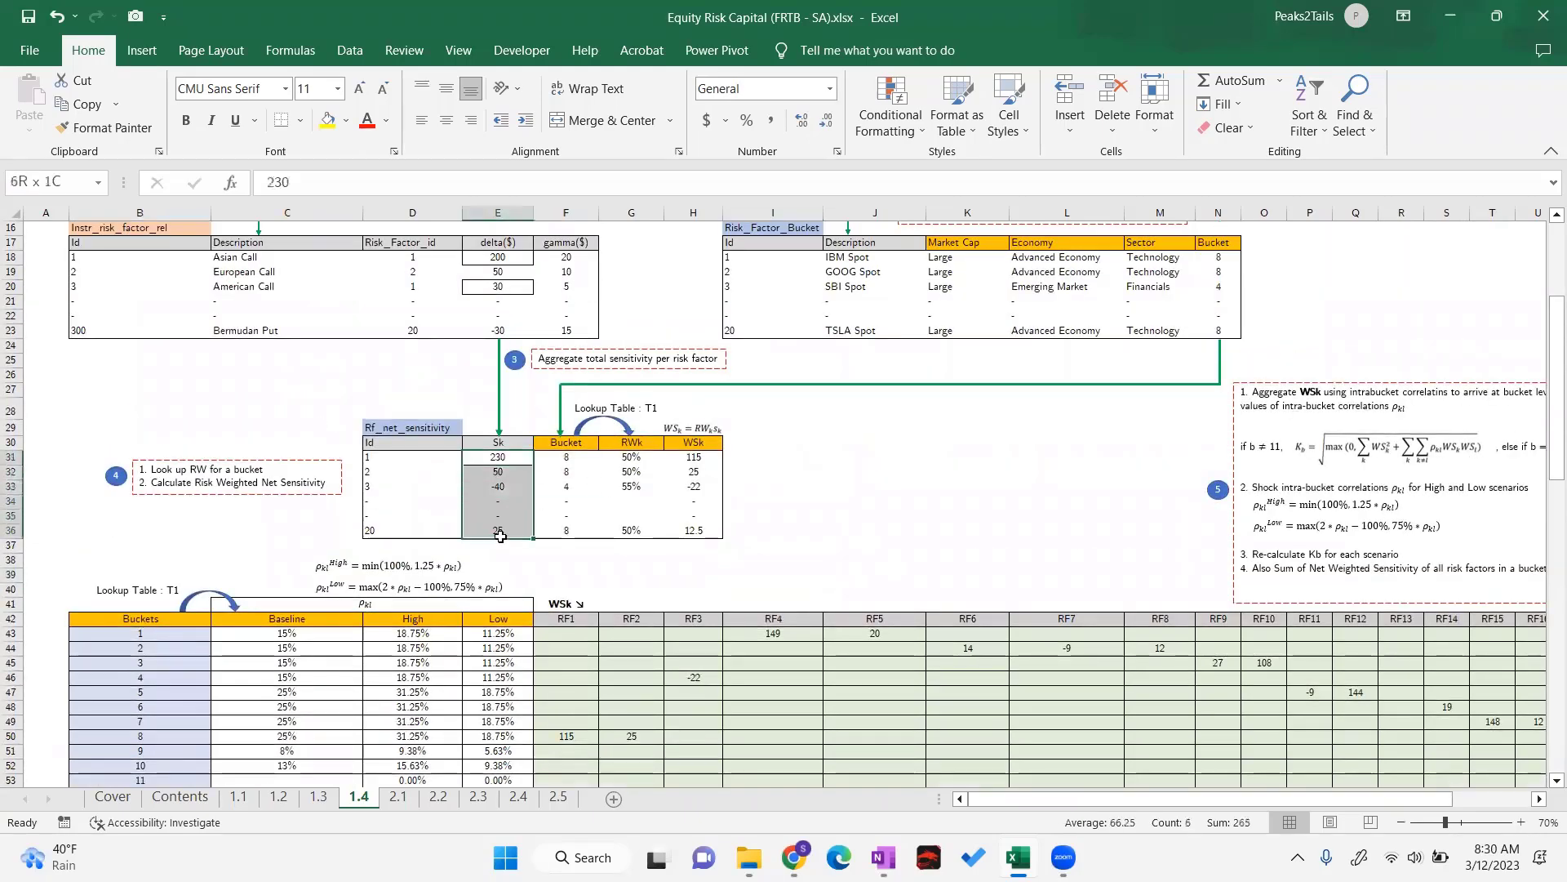
click(690, 457)
drag(689, 495, 694, 533)
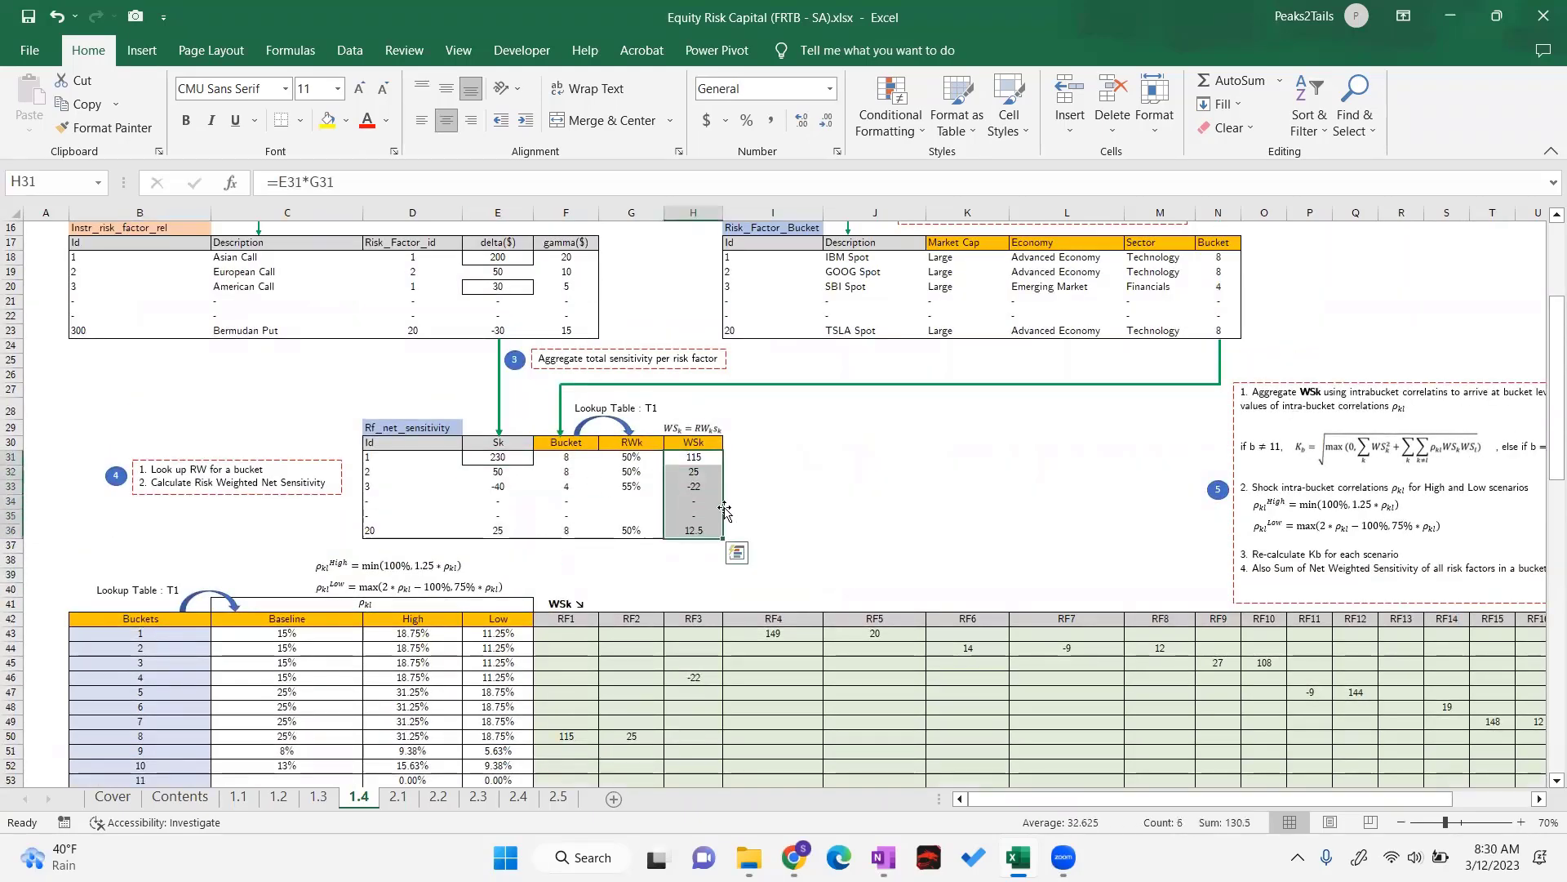
scroll(842, 497, down, 2)
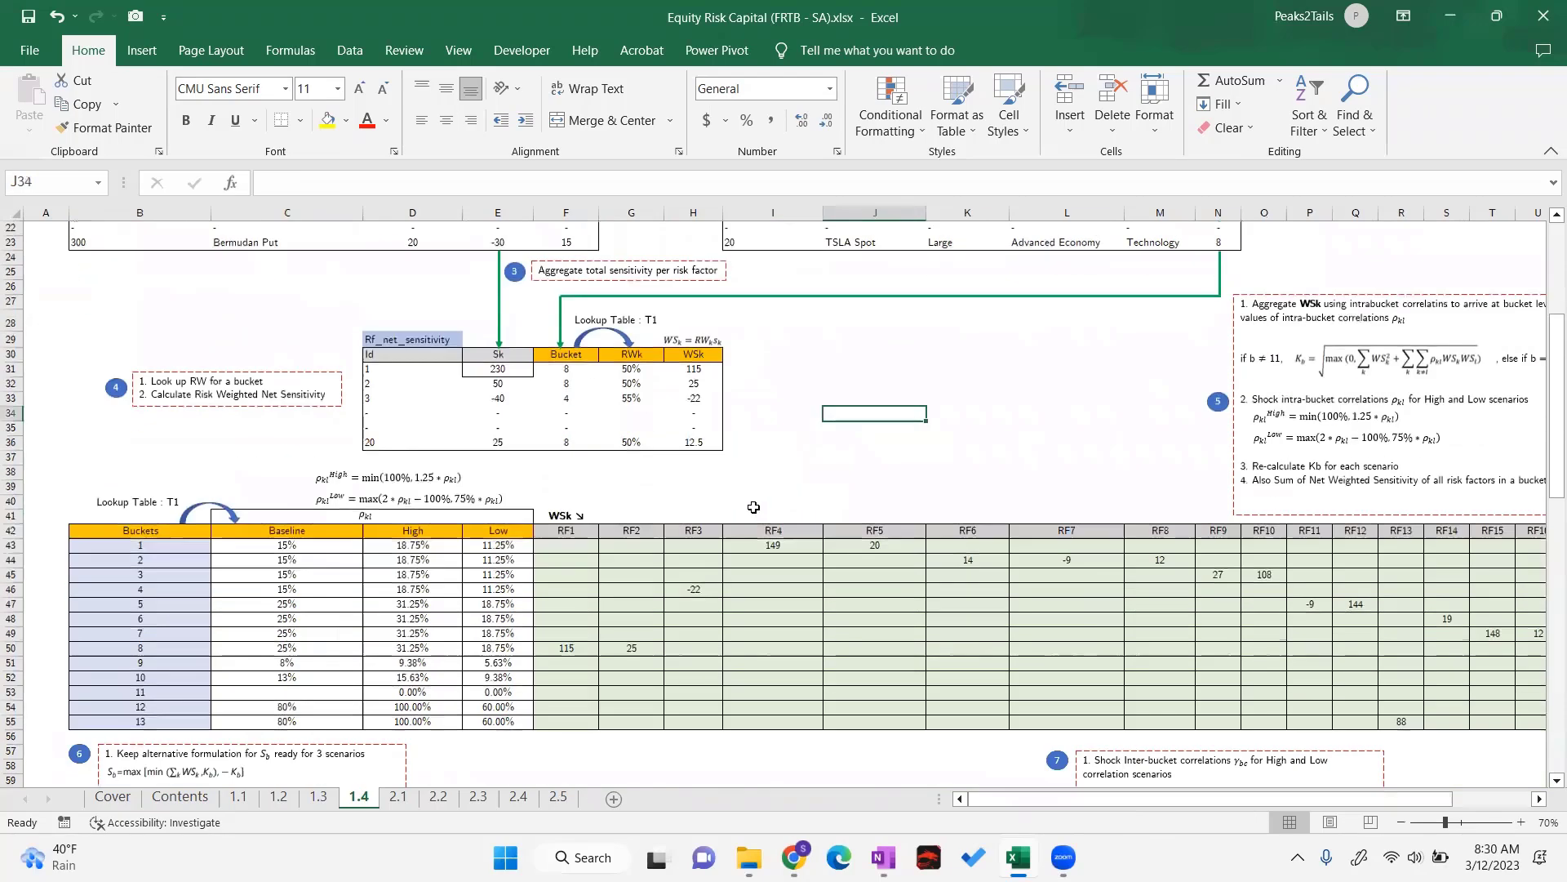
Relate risk factor 1's WSk to its assigned bucket in the Rf_net_sensitivity table
click(709, 371)
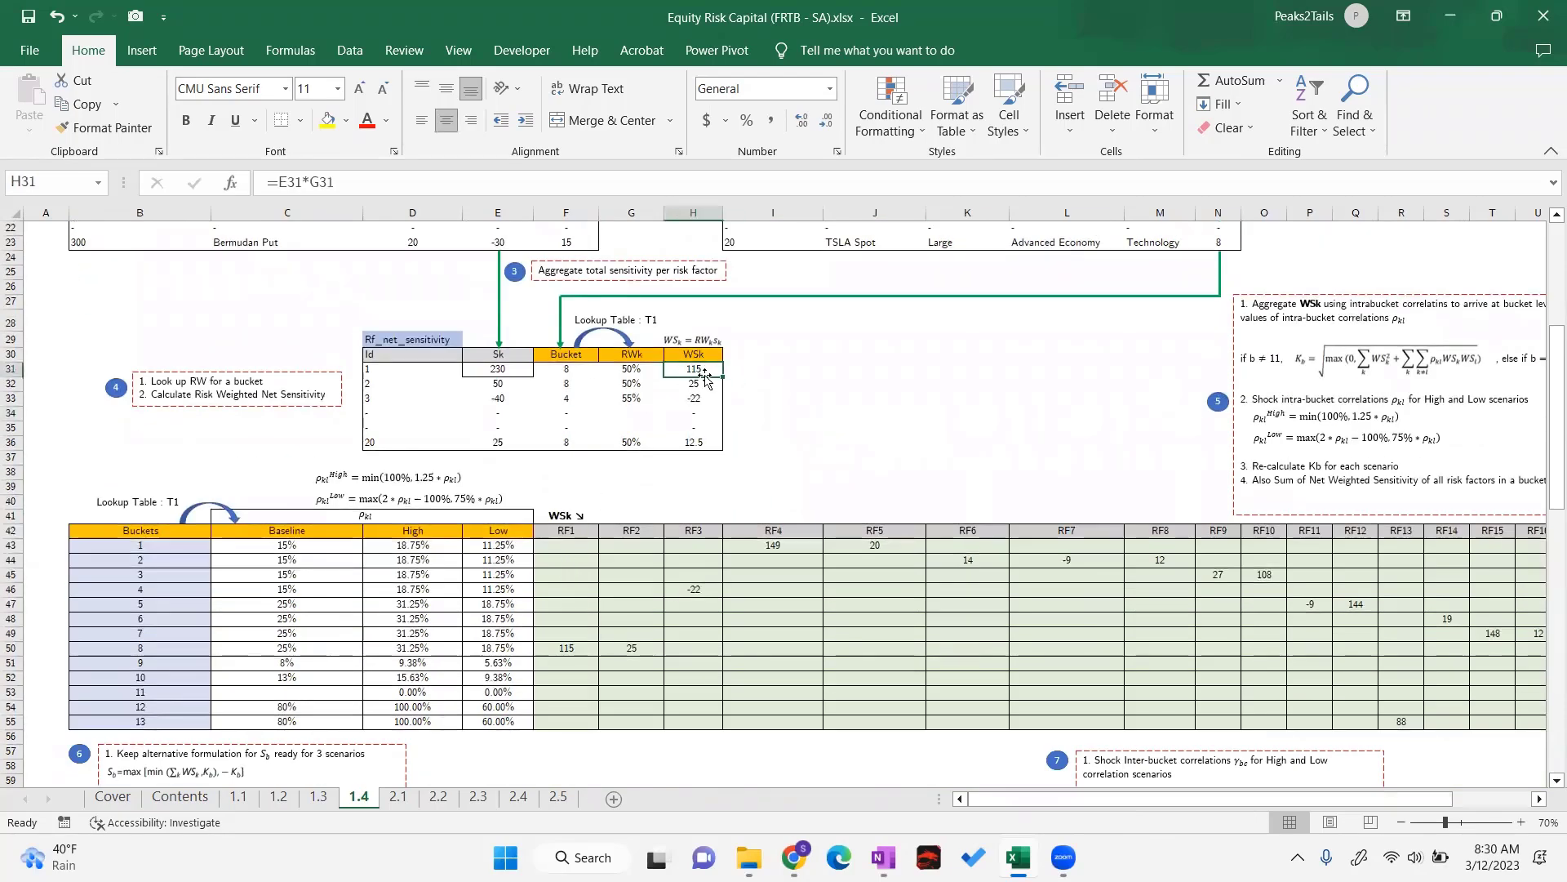
click(565, 374)
click(692, 369)
click(574, 368)
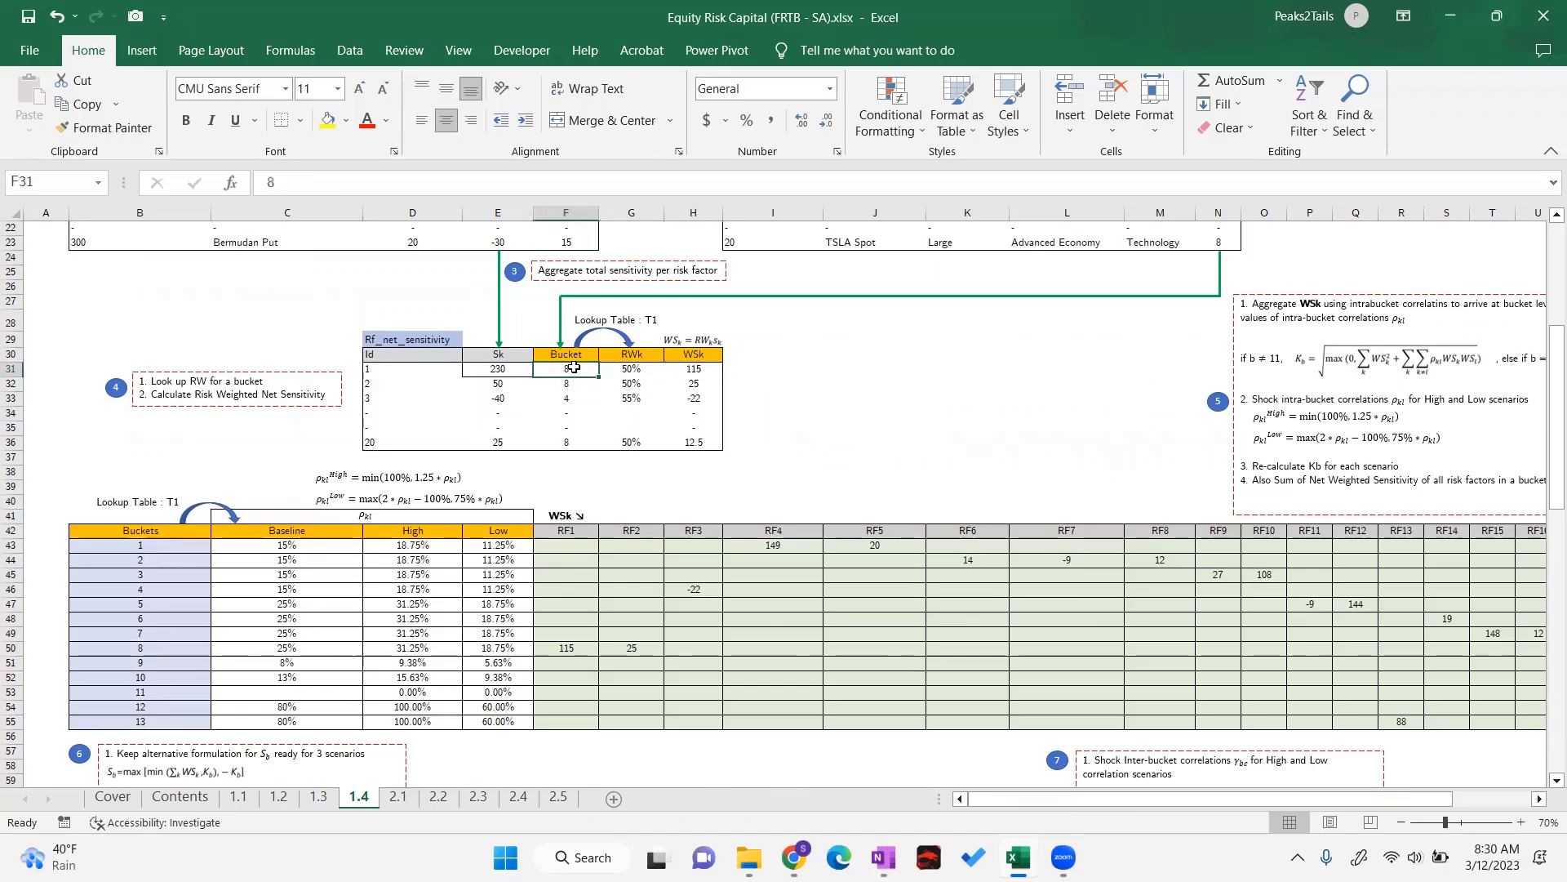
click(676, 370)
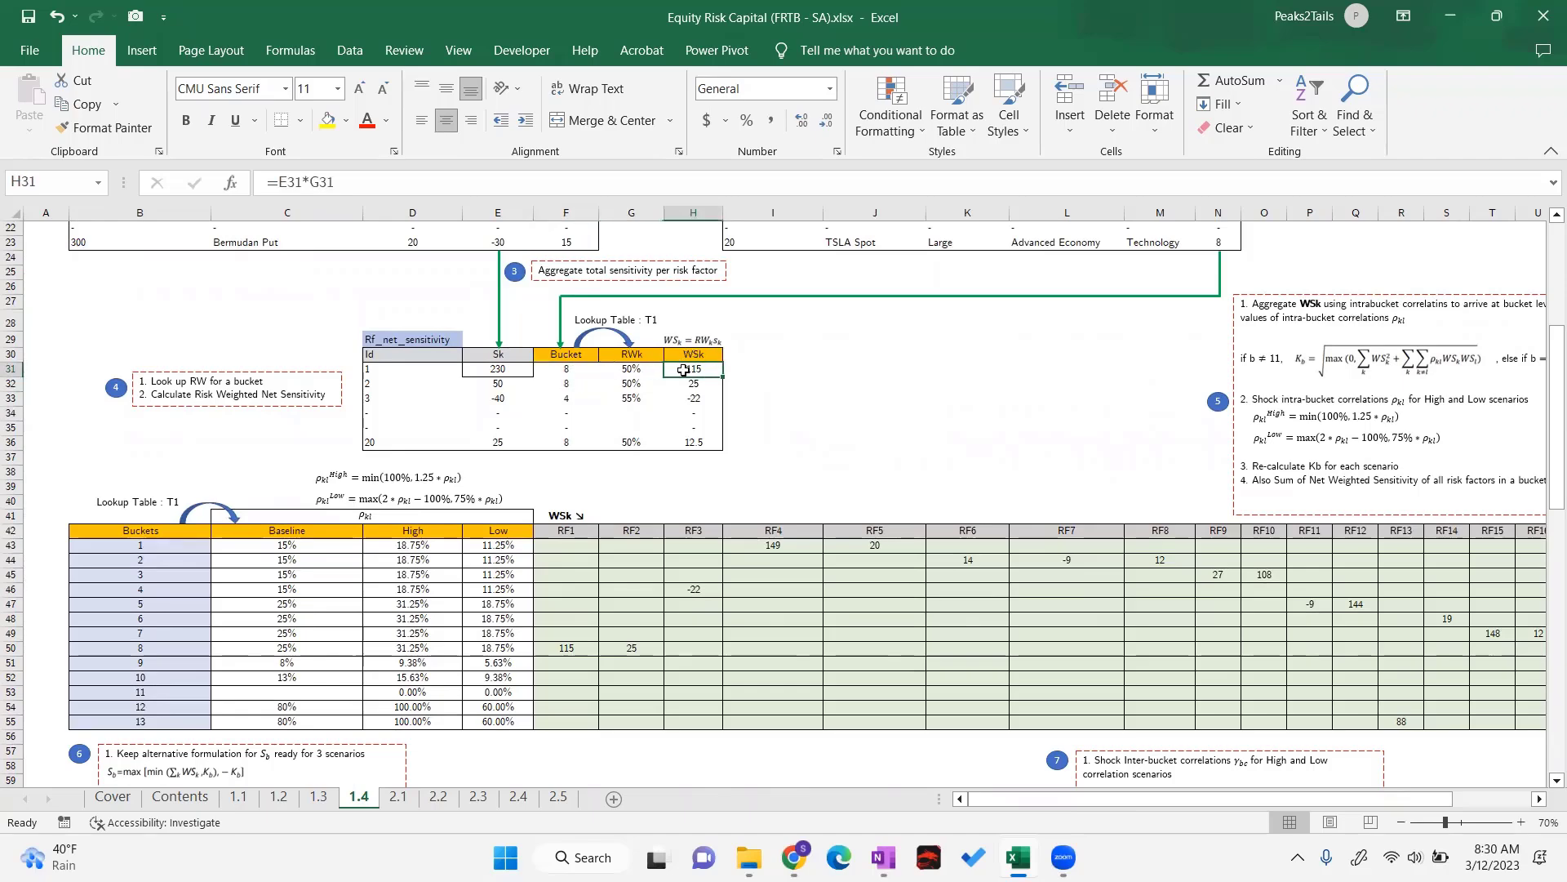
Locate risk factor 1's WSk in the matrix where the bucket 8 row meets the RF1 column
click(574, 535)
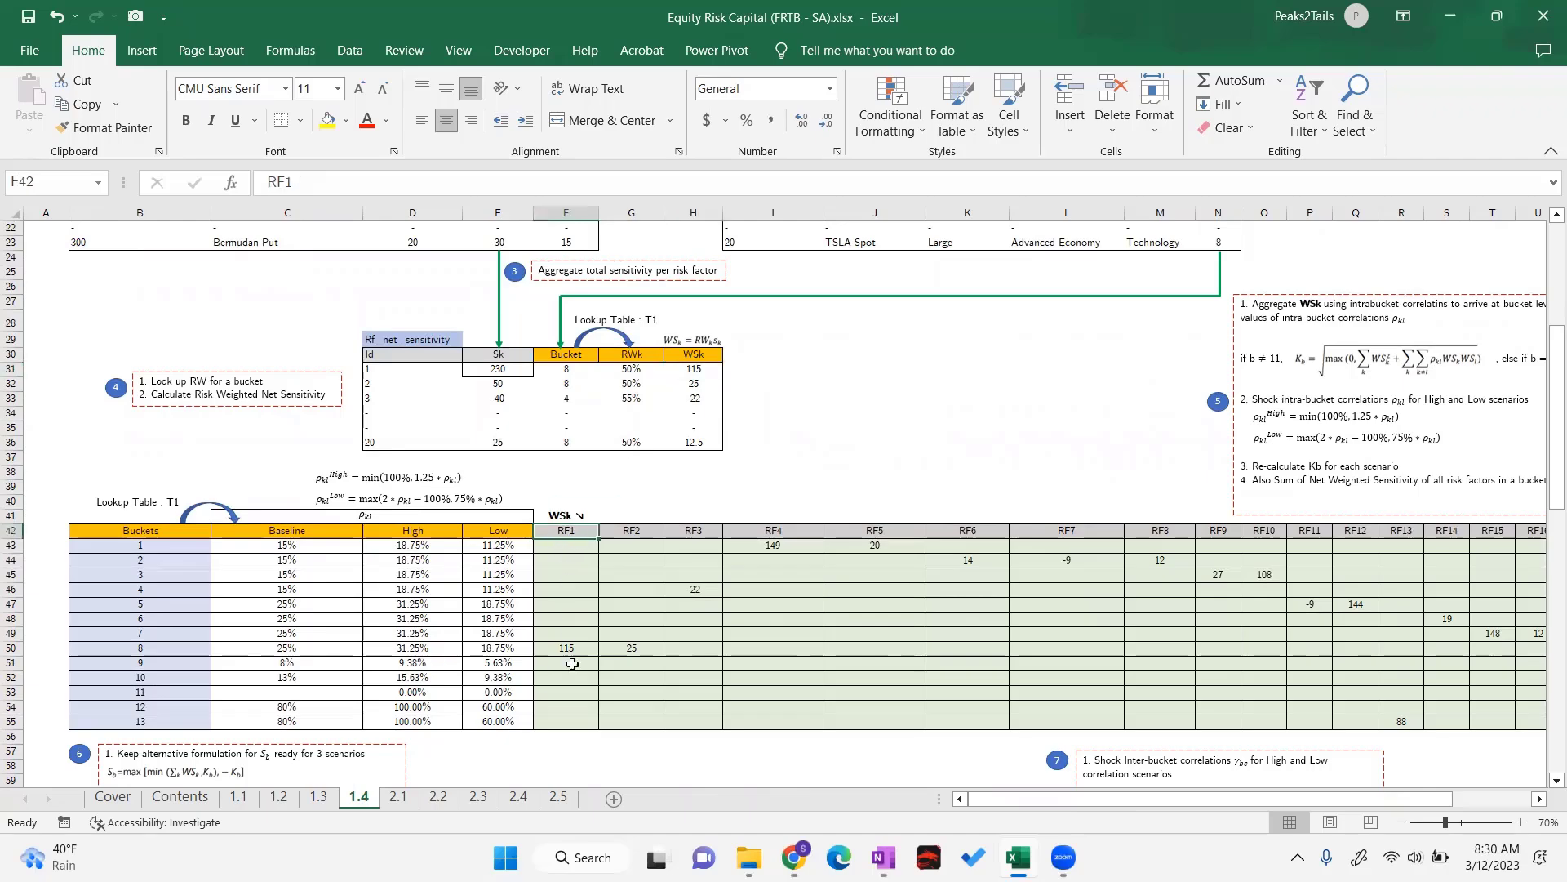
click(147, 652)
click(555, 652)
click(145, 651)
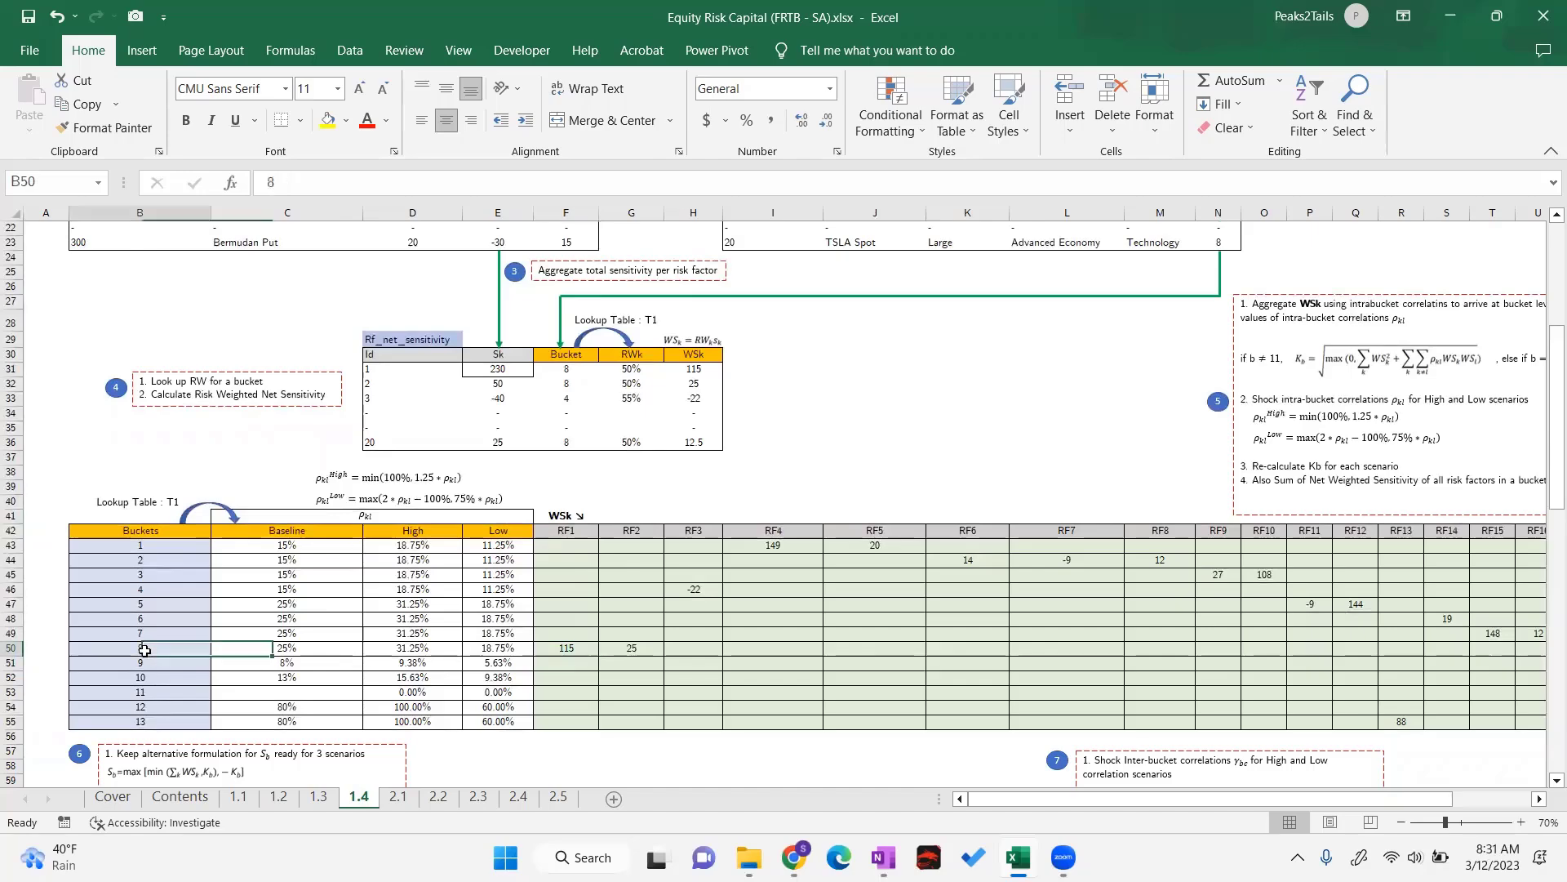
click(553, 650)
click(567, 533)
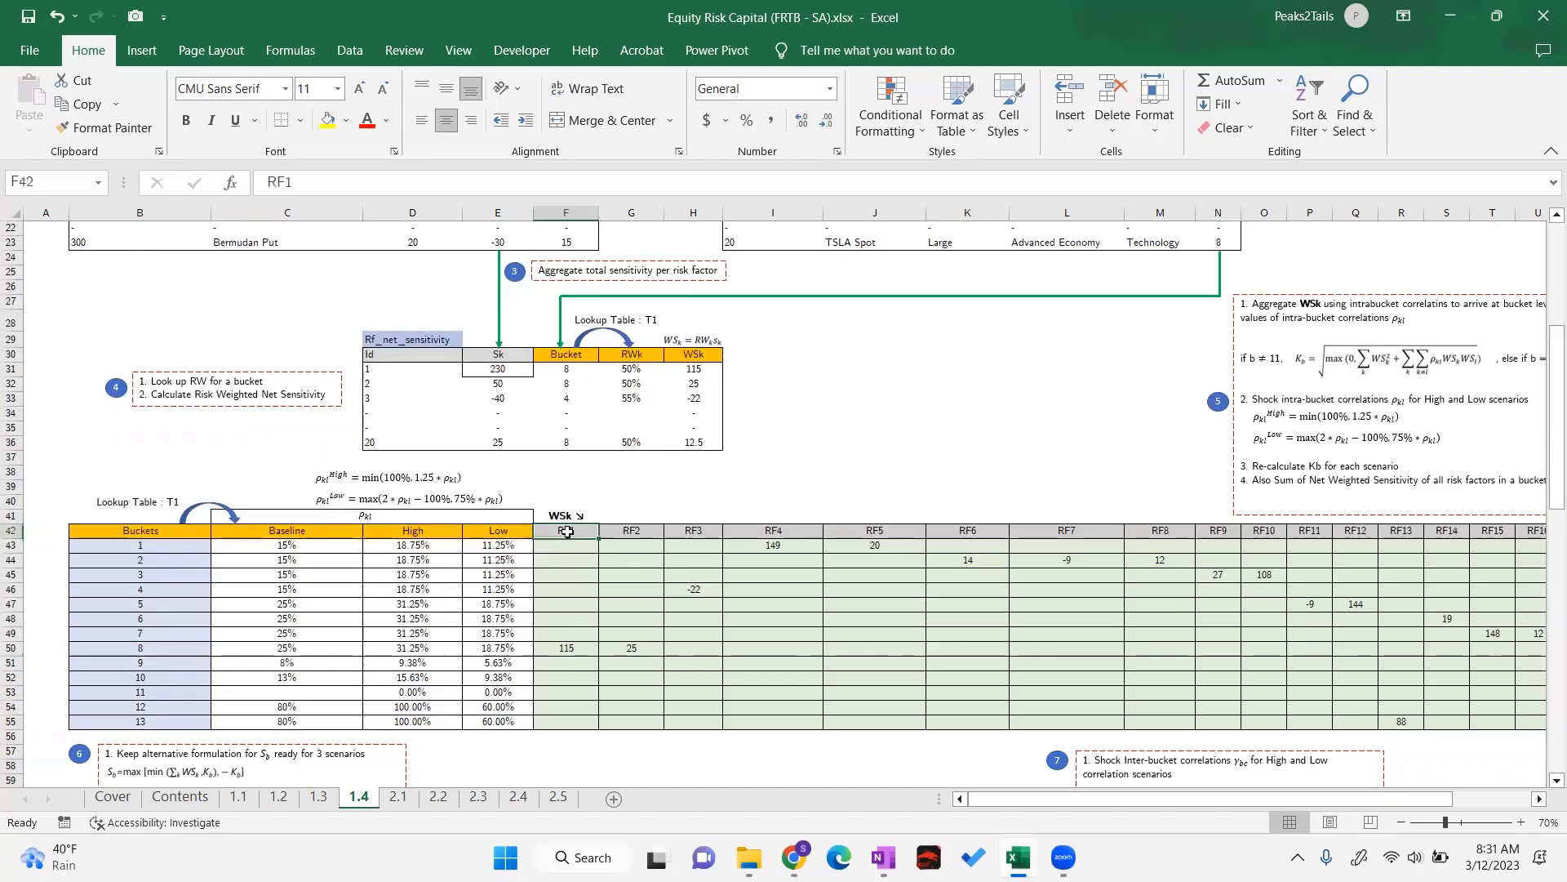
click(555, 651)
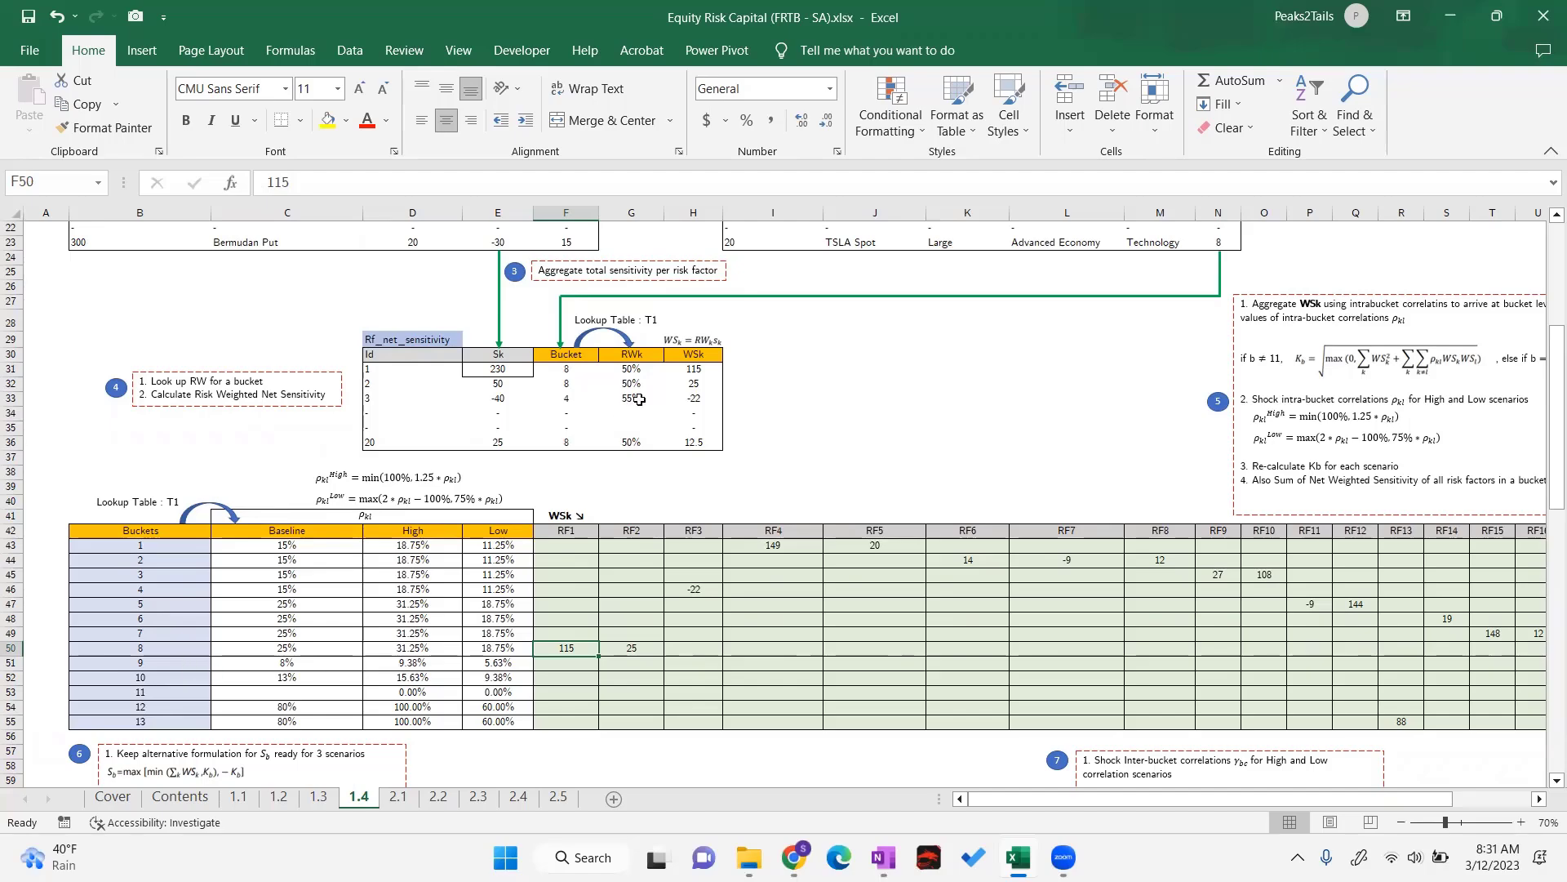
Check the assigned buckets and WSk values of risk factors 1, 2 and 20 in the Rf_net_sensitivity table
click(567, 383)
click(569, 369)
click(567, 445)
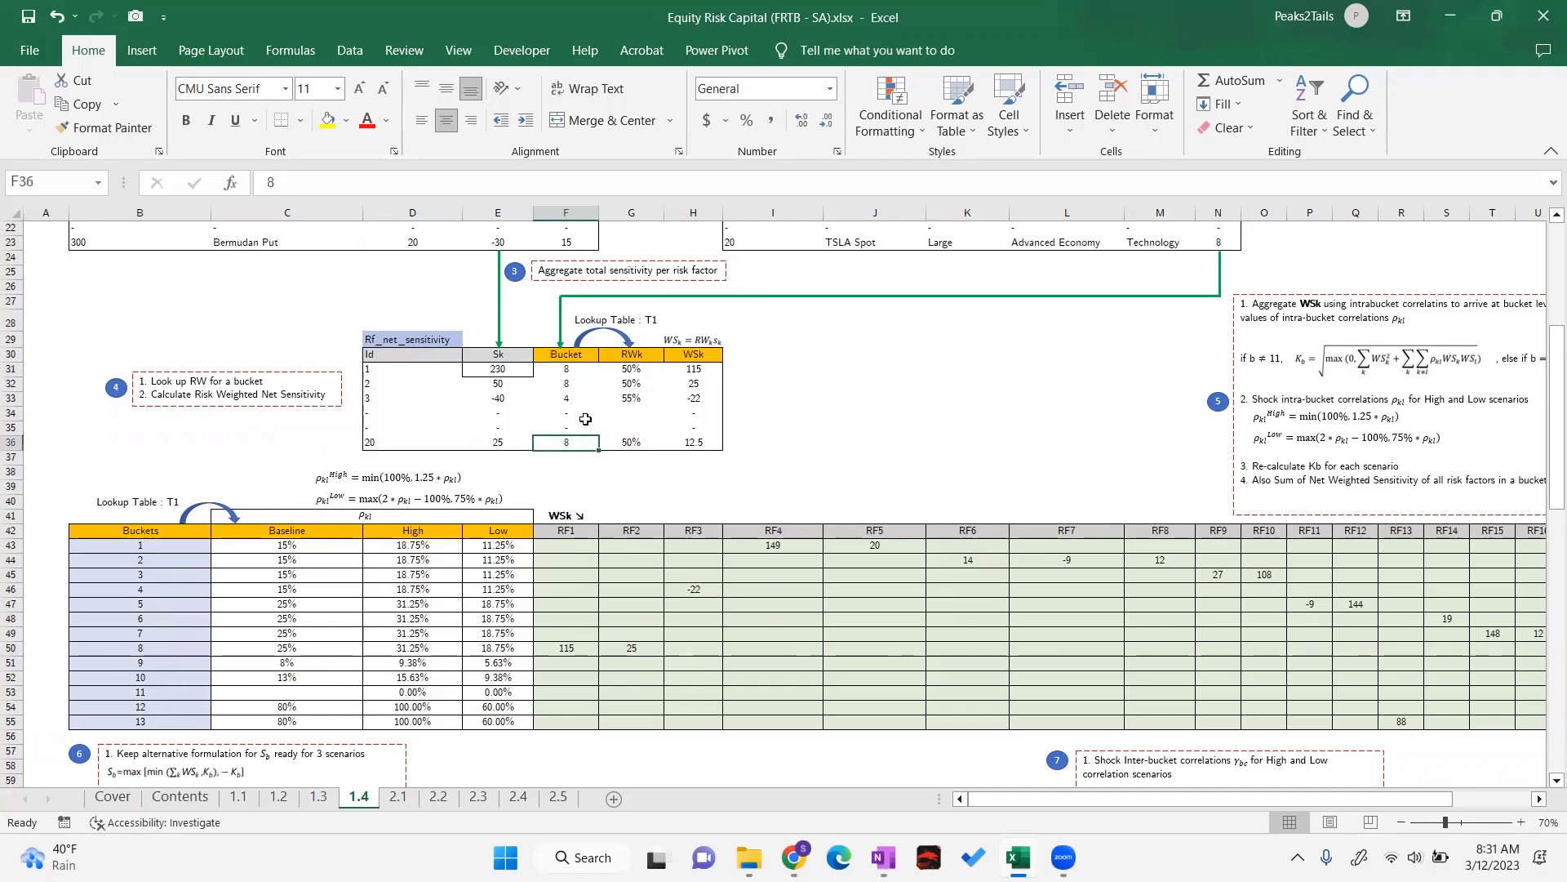
click(700, 370)
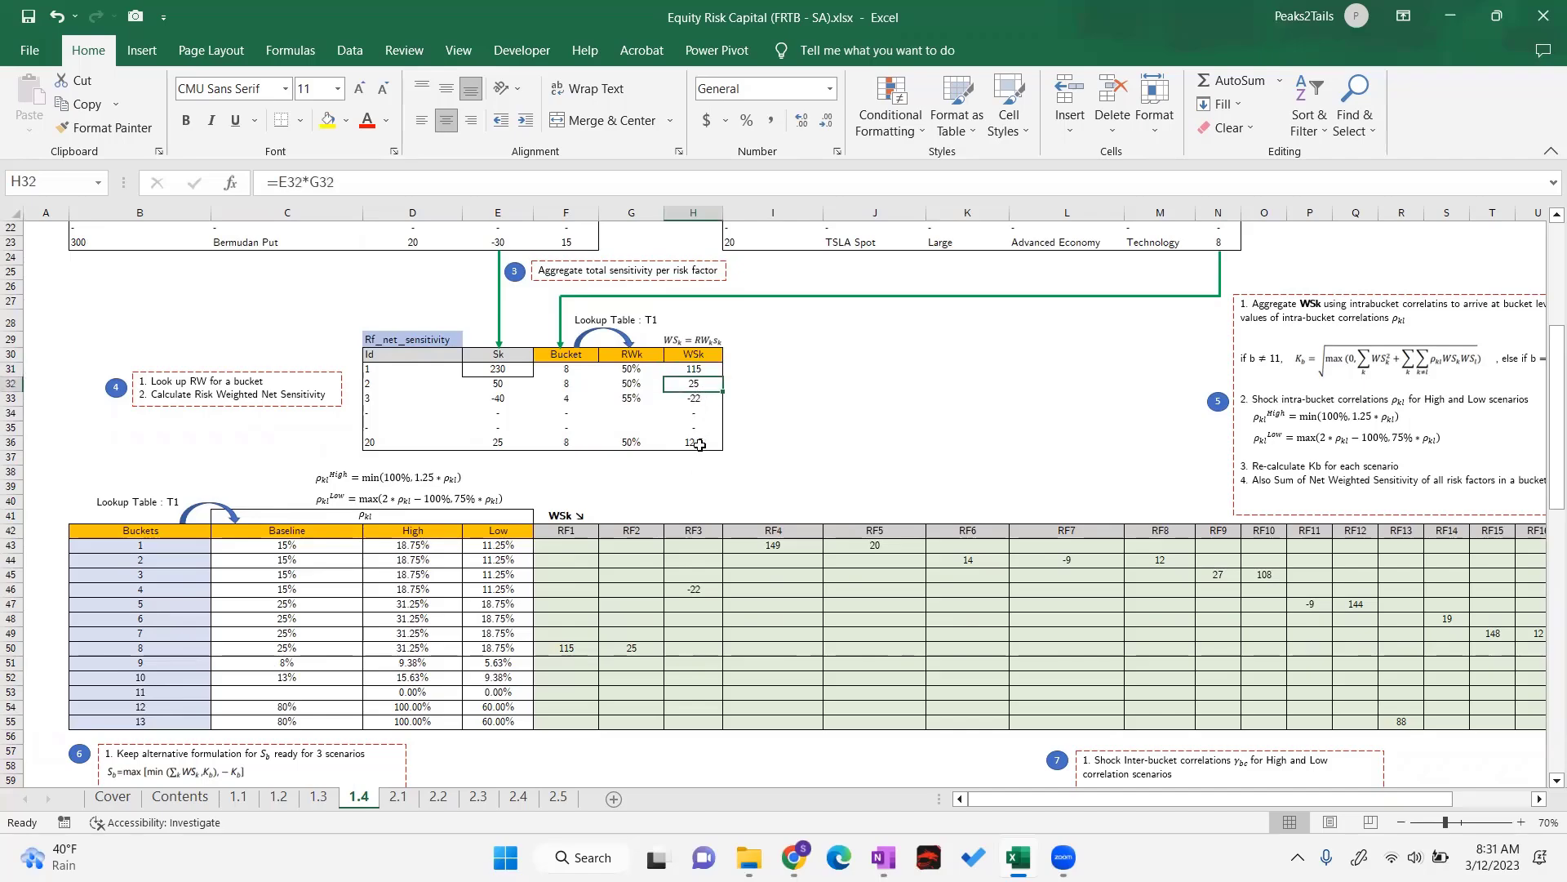
click(699, 444)
Find the WSk entries of RF1, RF2 and RF20 along the bucket 8 row of the matrix
click(566, 651)
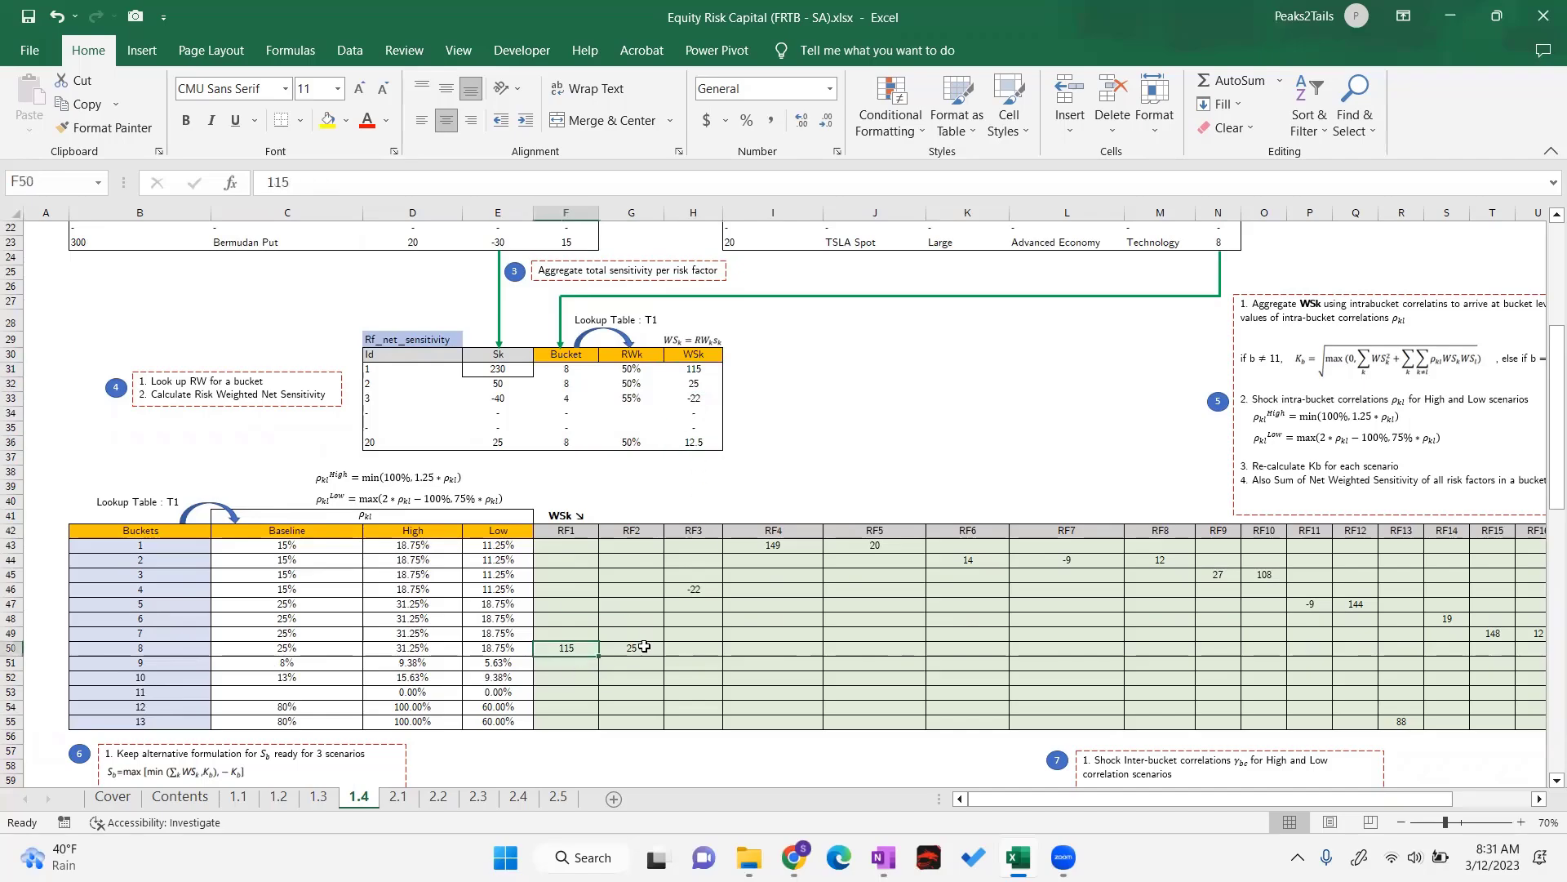
click(641, 648)
drag(1027, 794, 1225, 704)
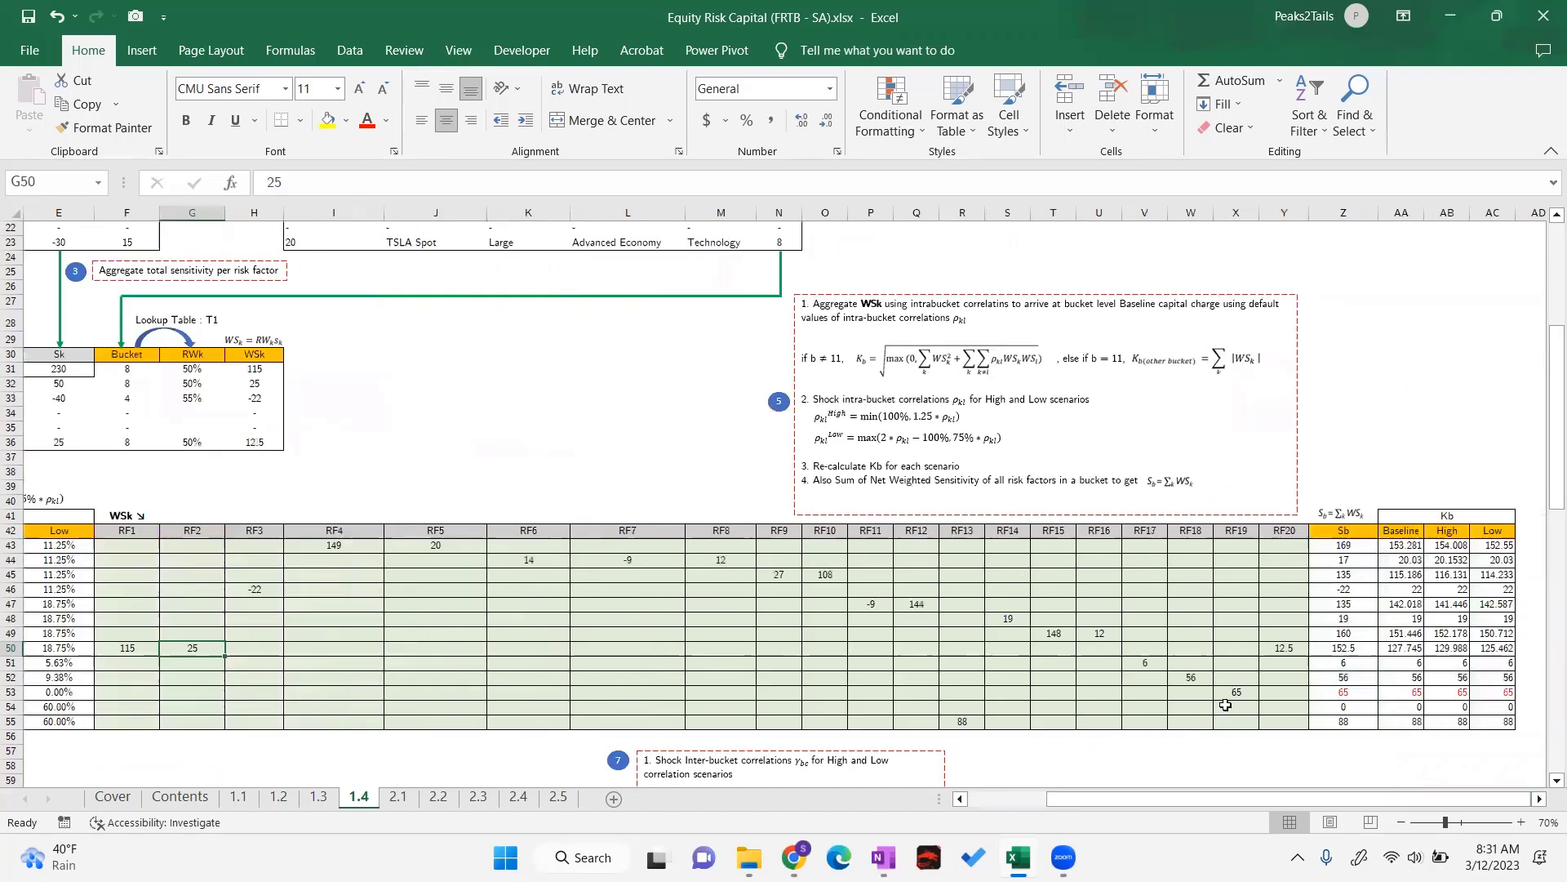
click(1277, 649)
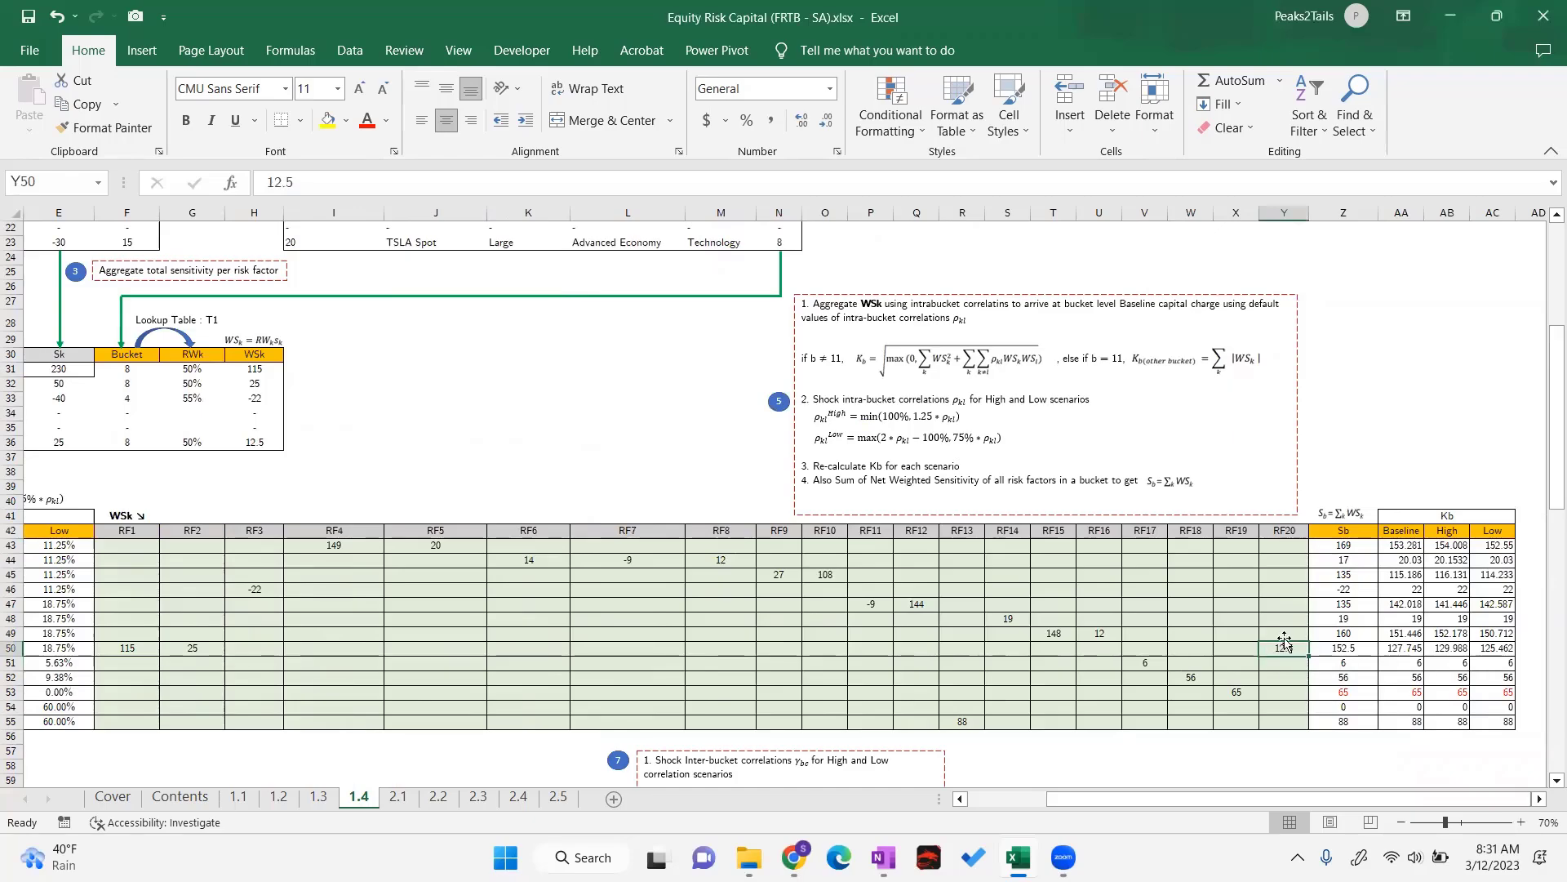
drag(1227, 800, 1098, 796)
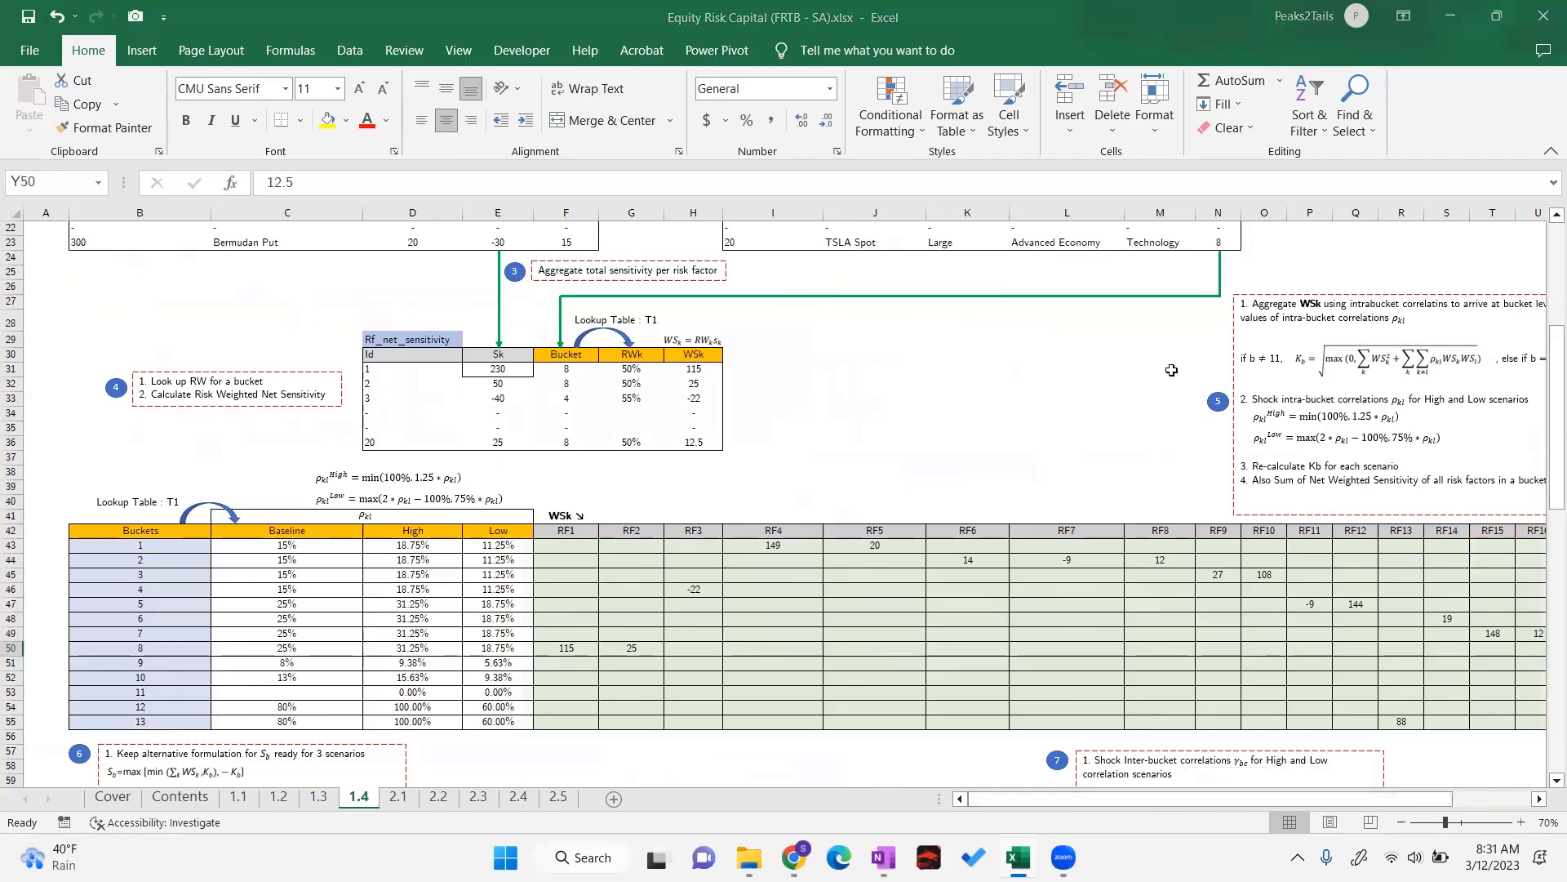
Examine the Baseline intra-bucket correlations for buckets 1 to 13, including their references to sheet 1.1
click(631, 487)
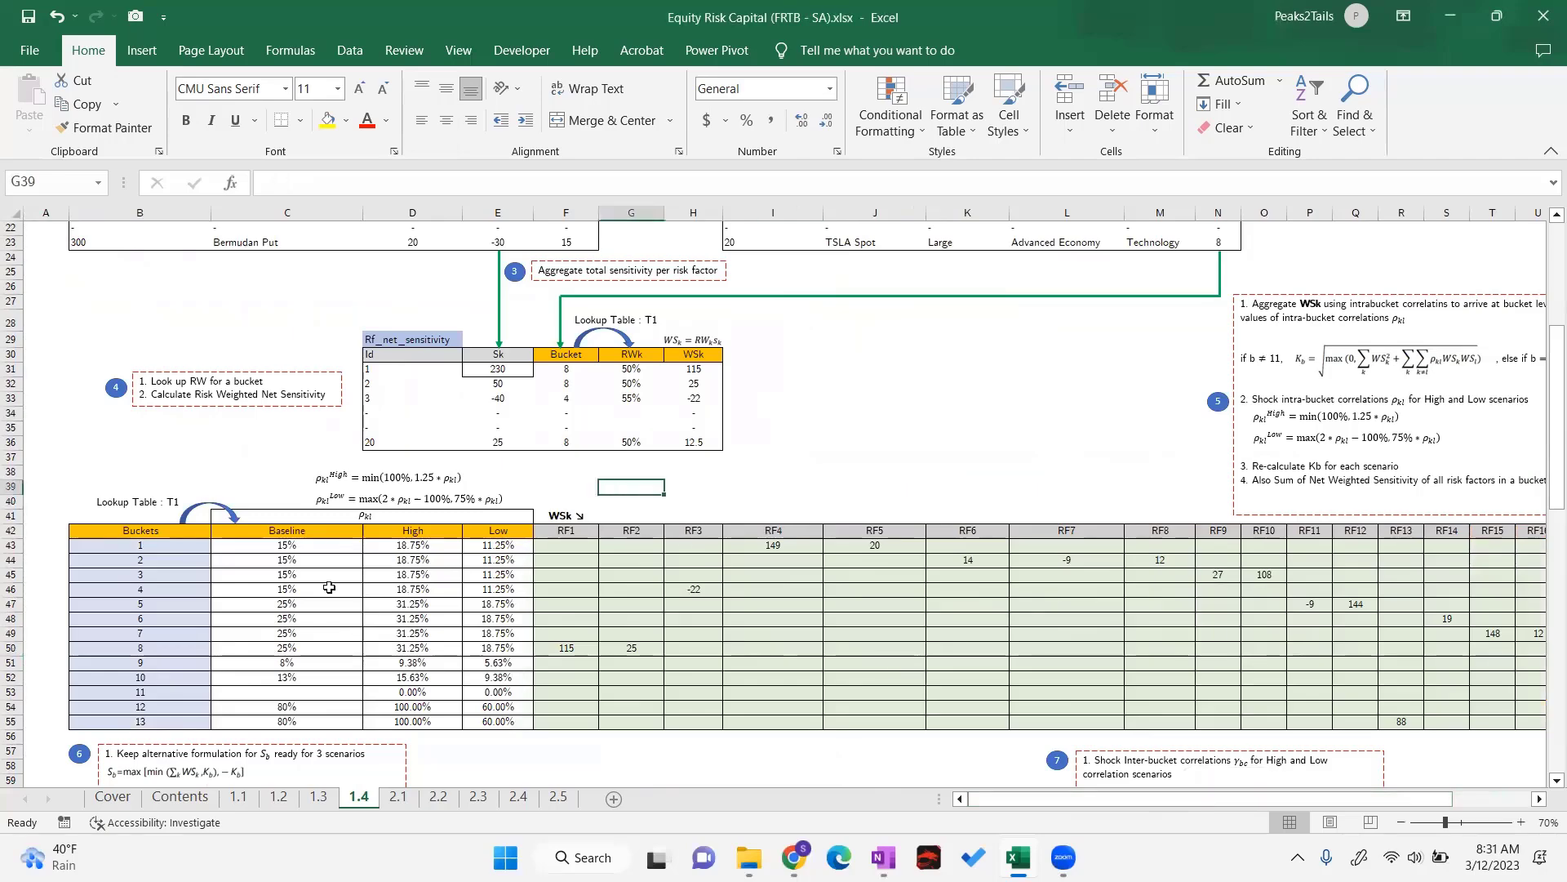
drag(140, 545, 151, 717)
click(292, 619)
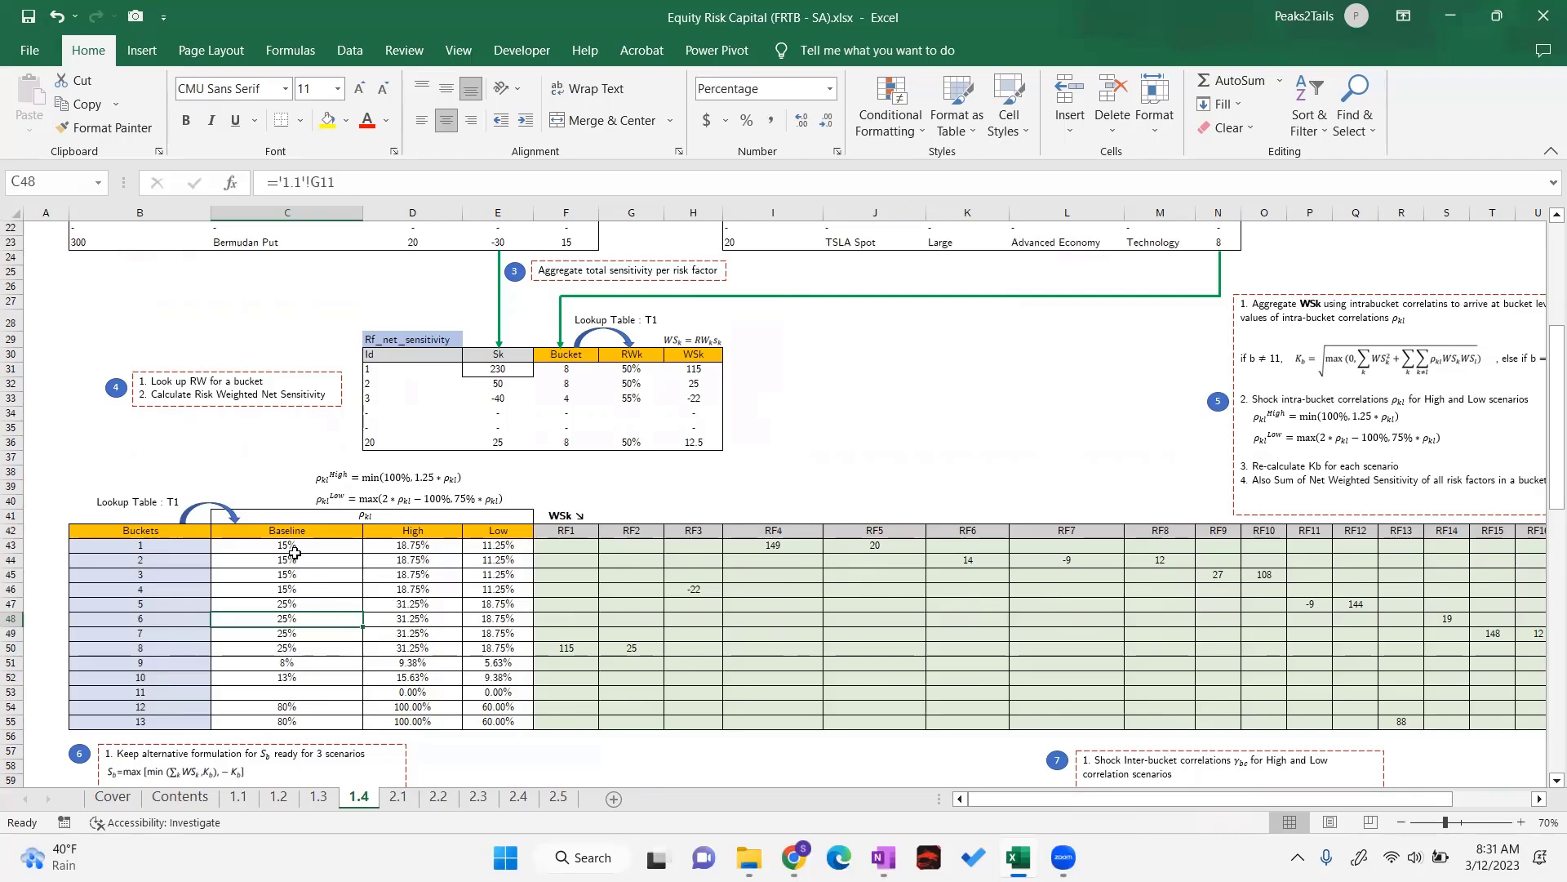
drag(290, 546, 288, 722)
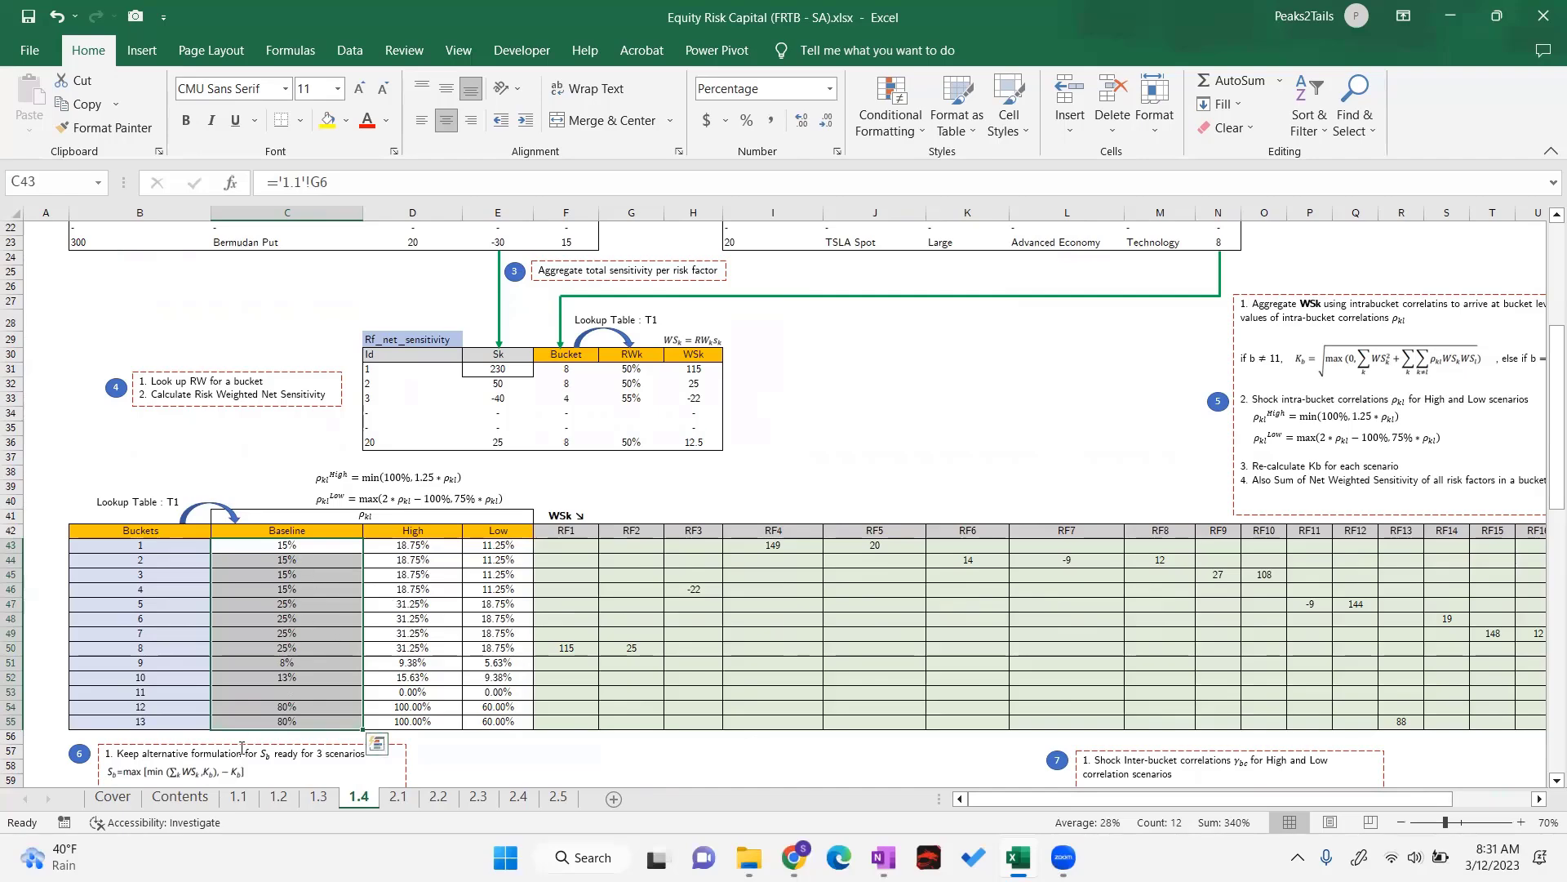
Inspect the ρkl column of the T1 table on sheet 1.1 as the source of the Baseline correlations
click(180, 796)
click(238, 797)
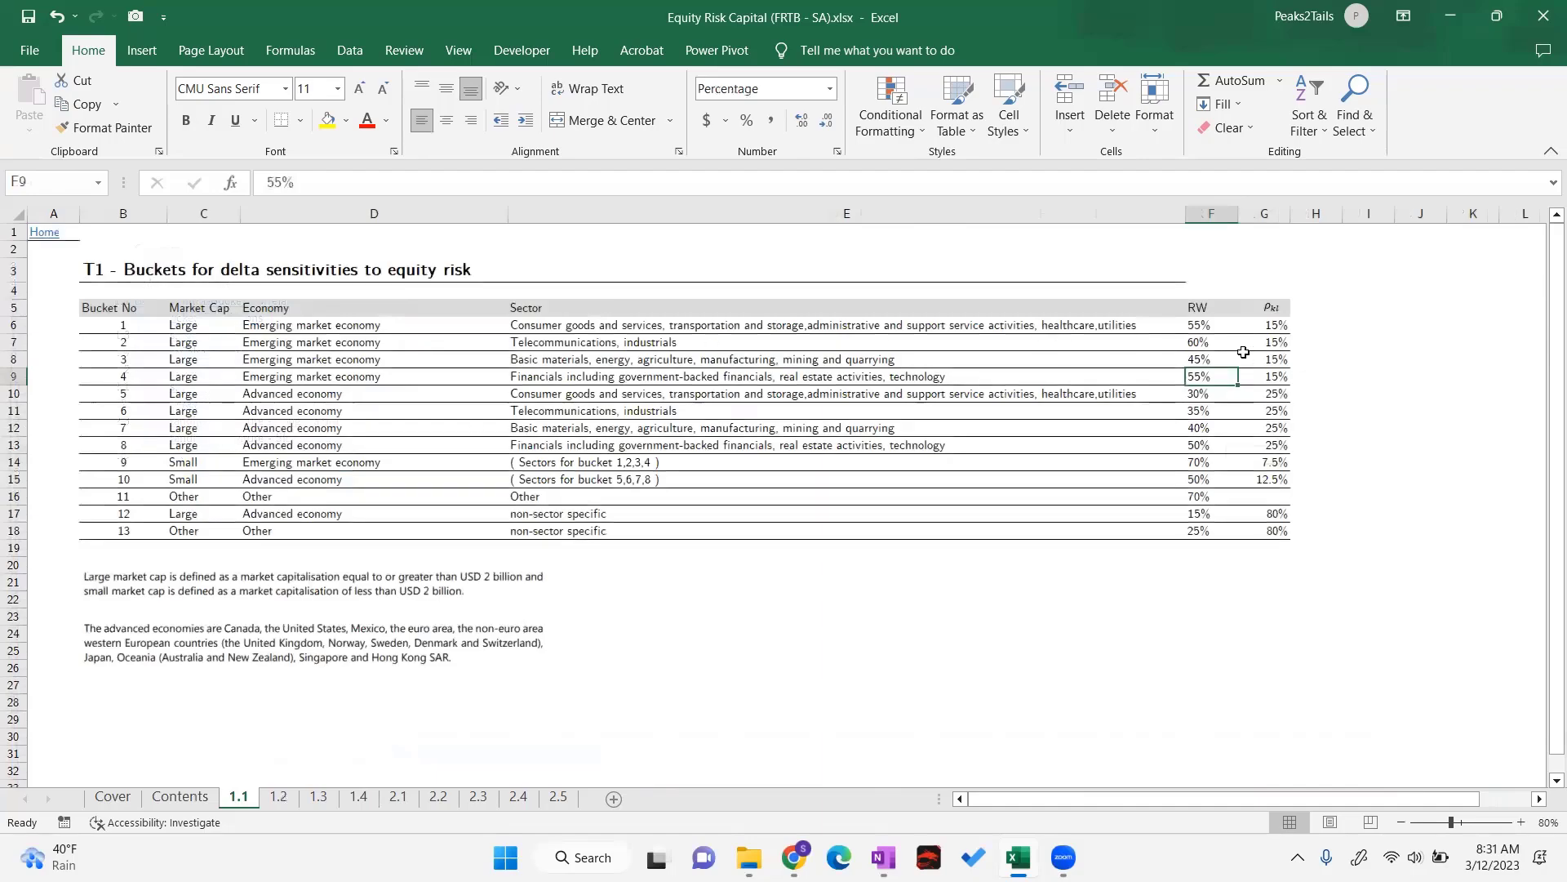
drag(1282, 324, 1284, 533)
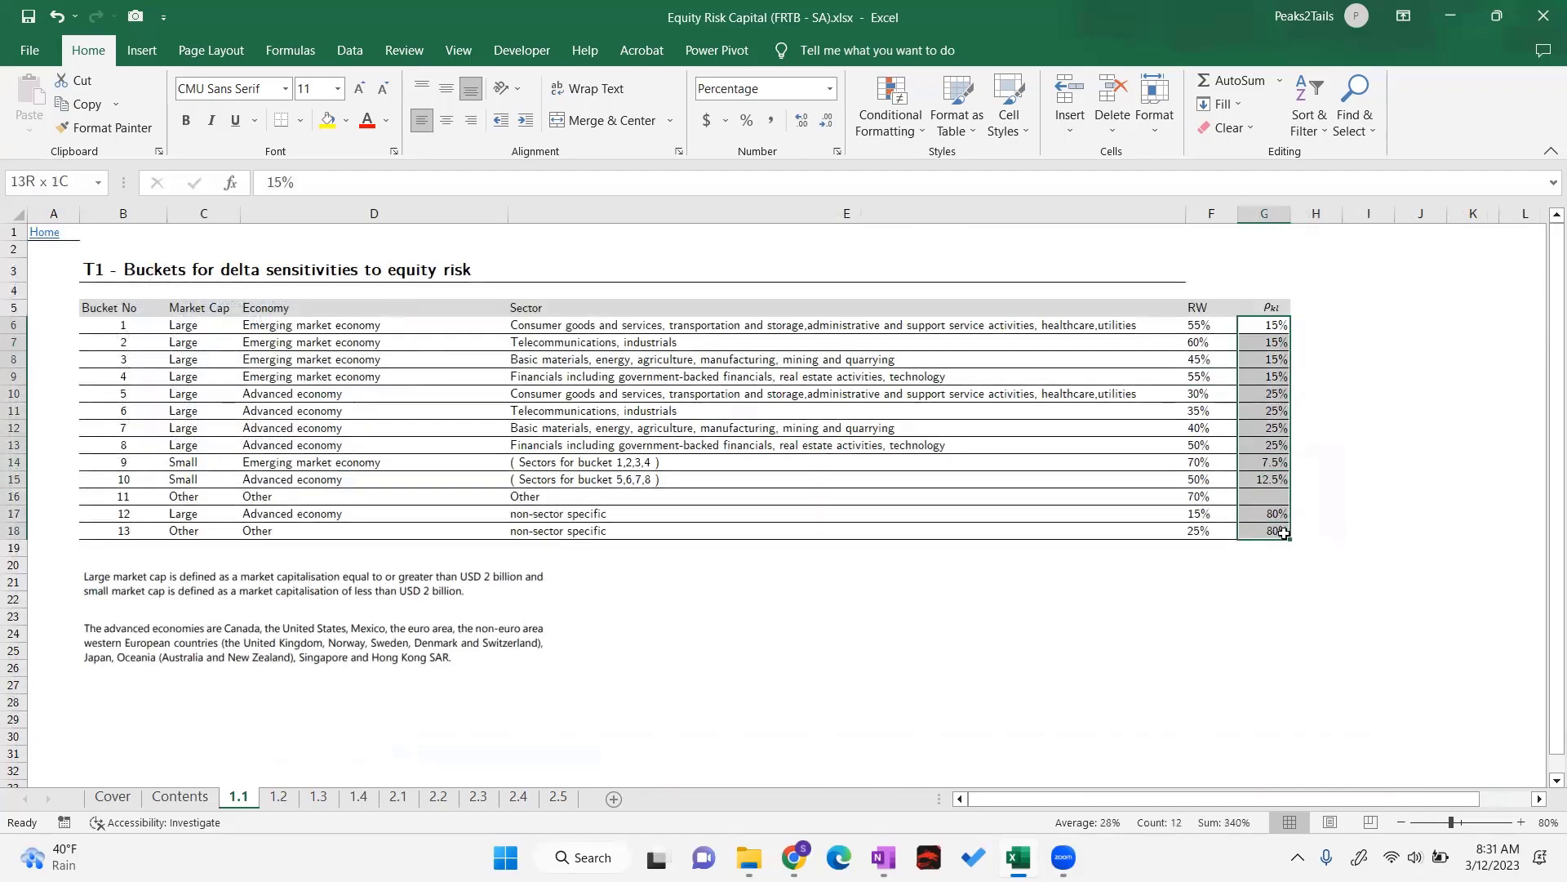
Examine the High correlation formulas for buckets 6 and 1 on sheet 1.4 against the ρkl High equation
click(359, 797)
click(412, 616)
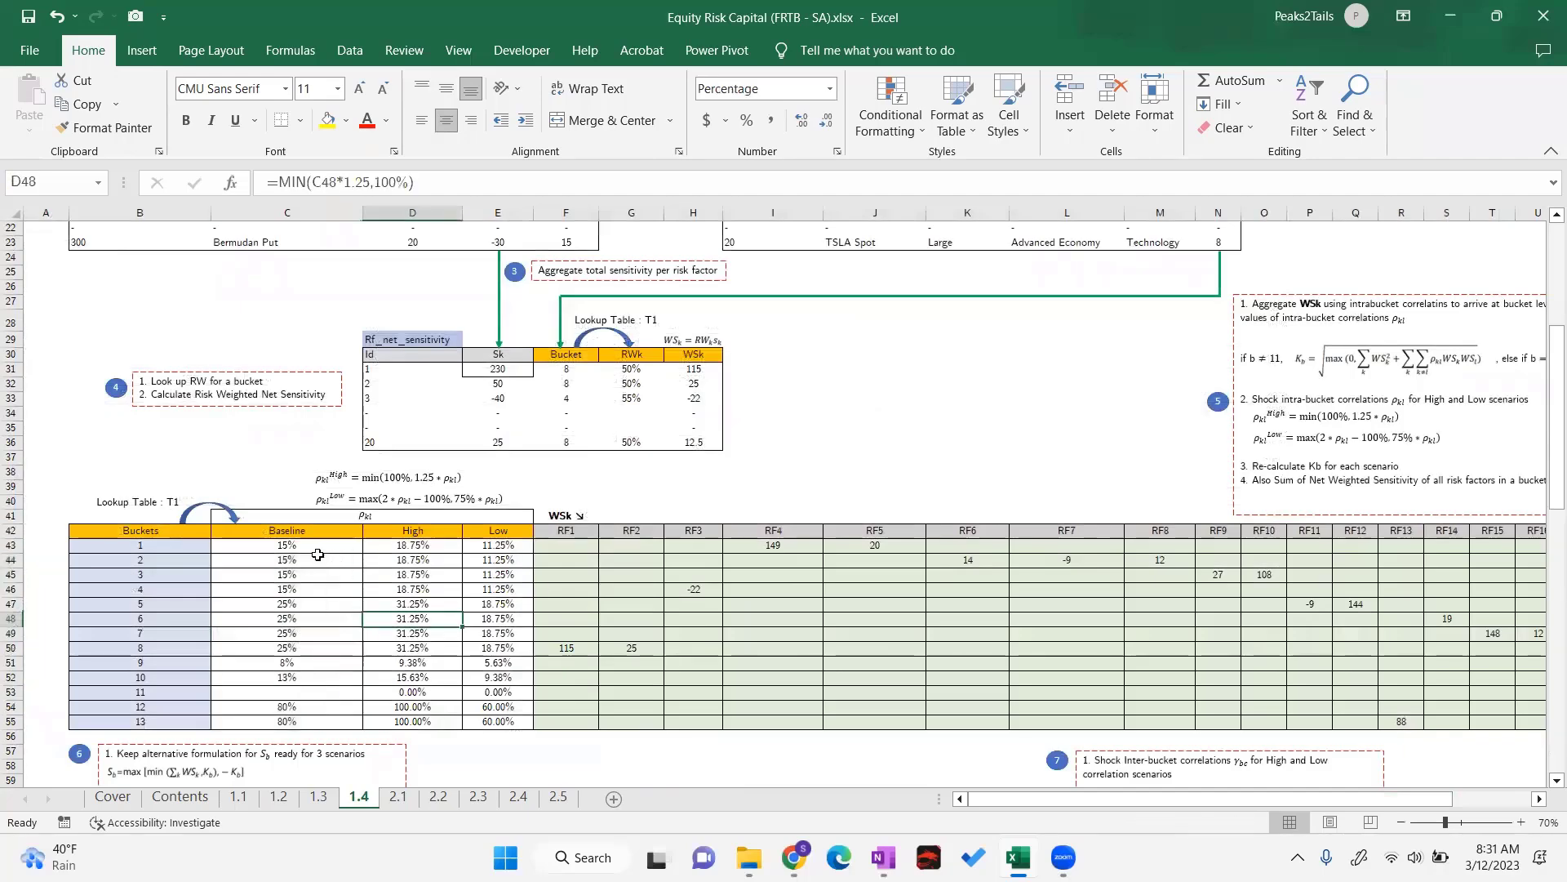
click(415, 549)
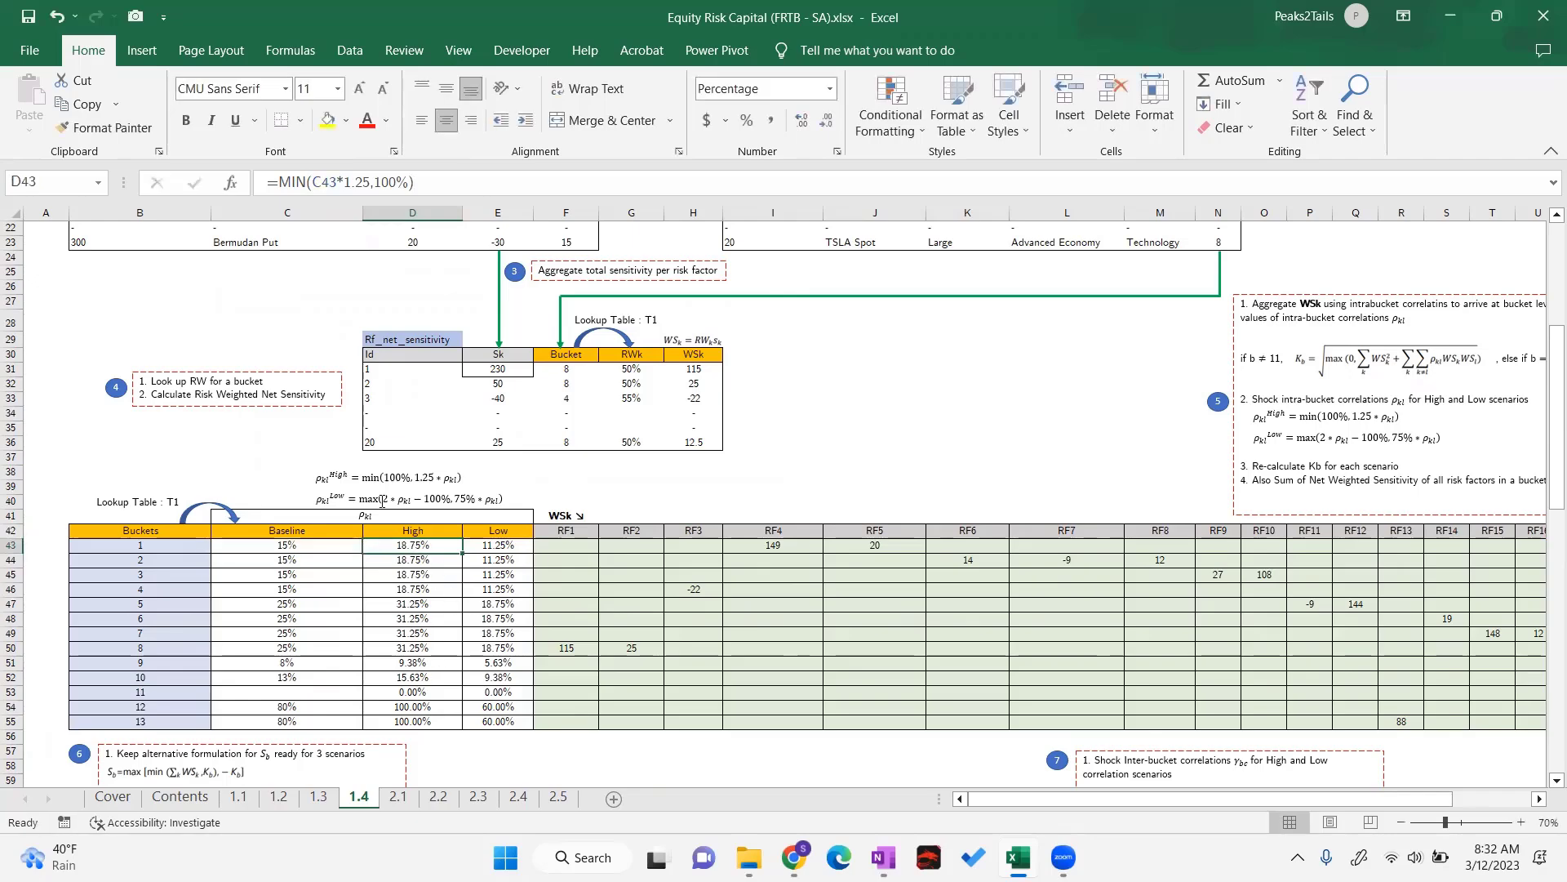
Examine the bucket 1 Low correlation formula against the ρkl Low equation, and the High correlation formulas for buckets 5 to 2
click(488, 546)
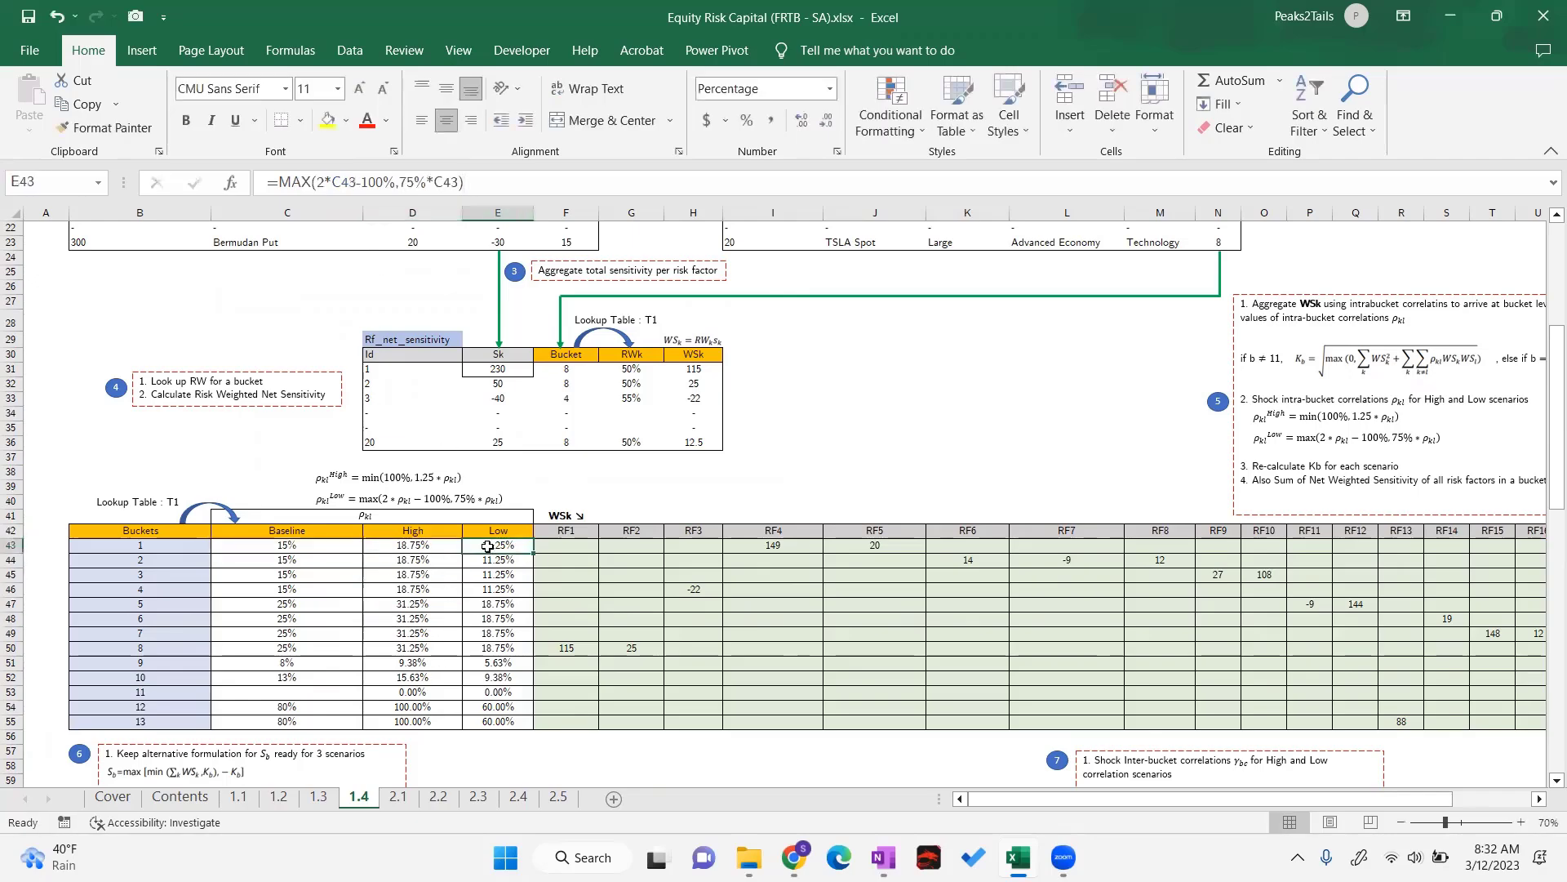
click(487, 187)
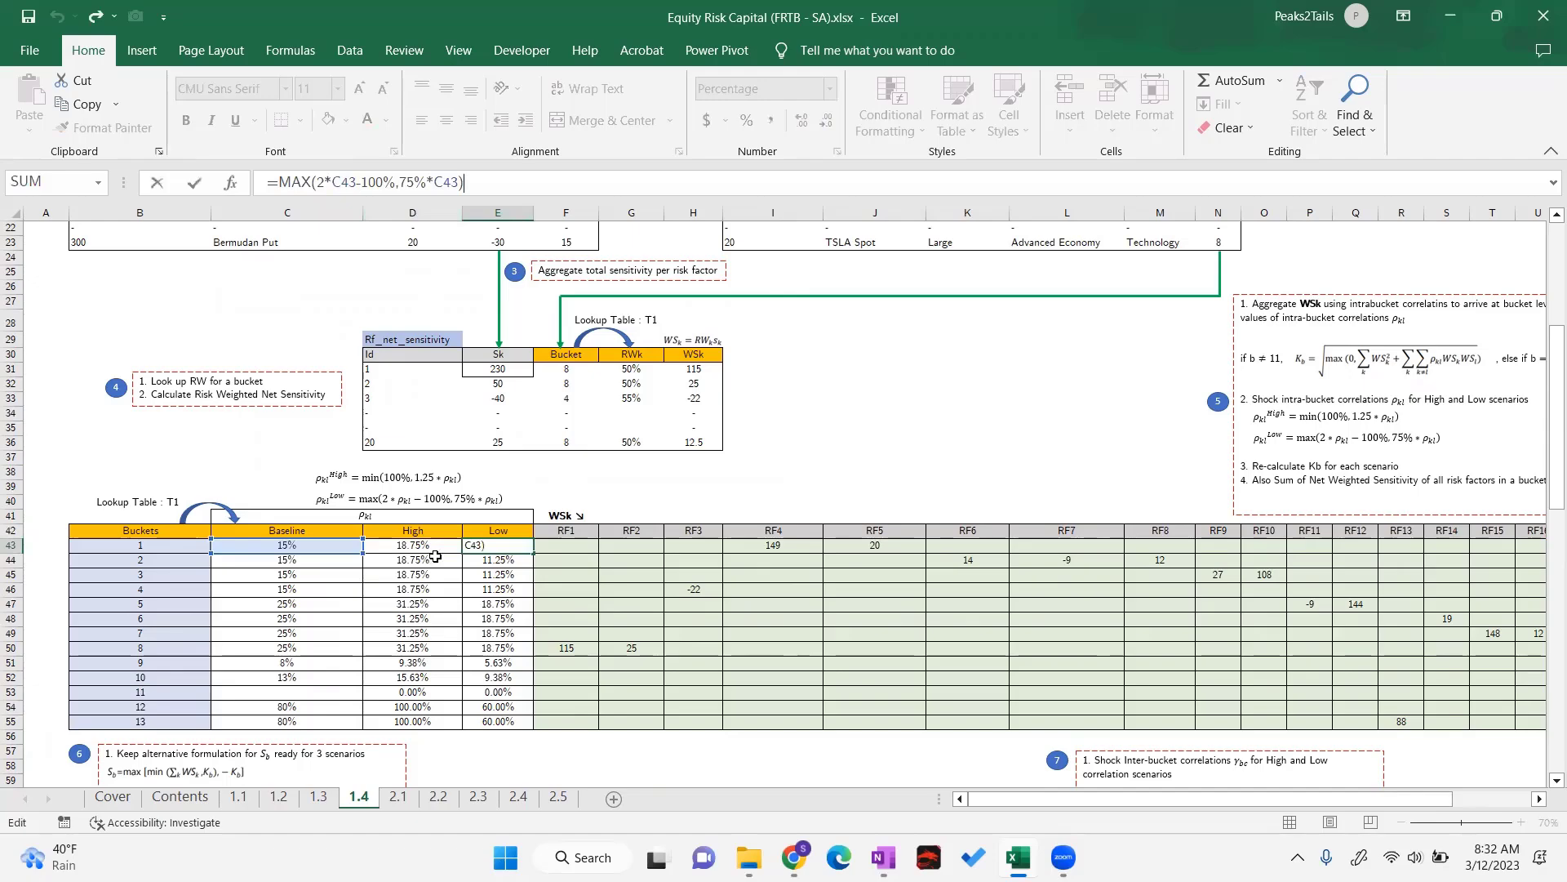
click(431, 604)
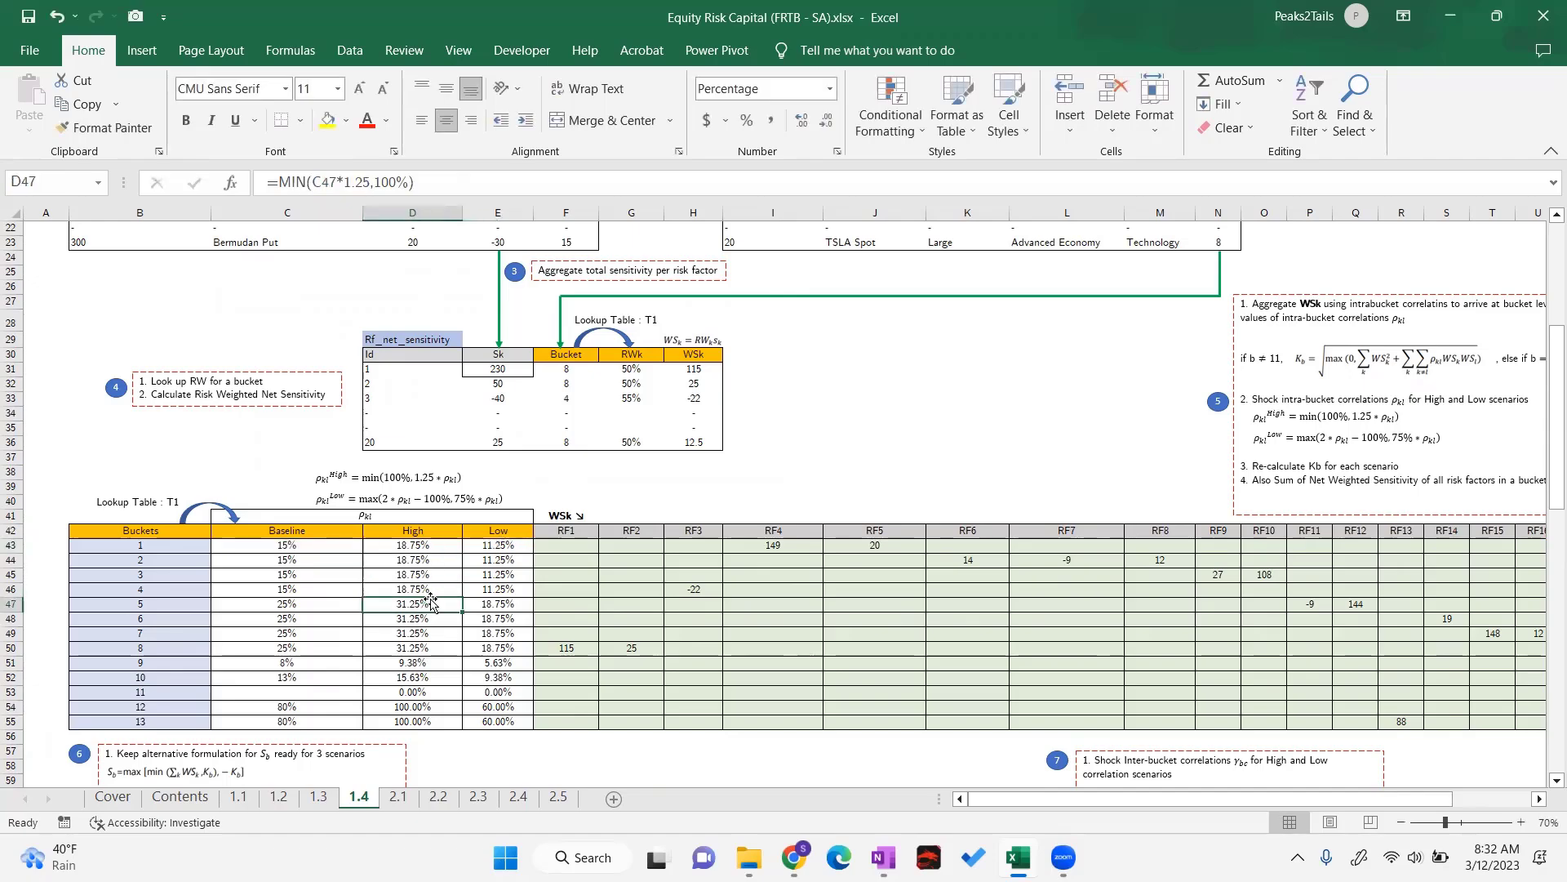
key(Up)
key(Up)
key(Up)
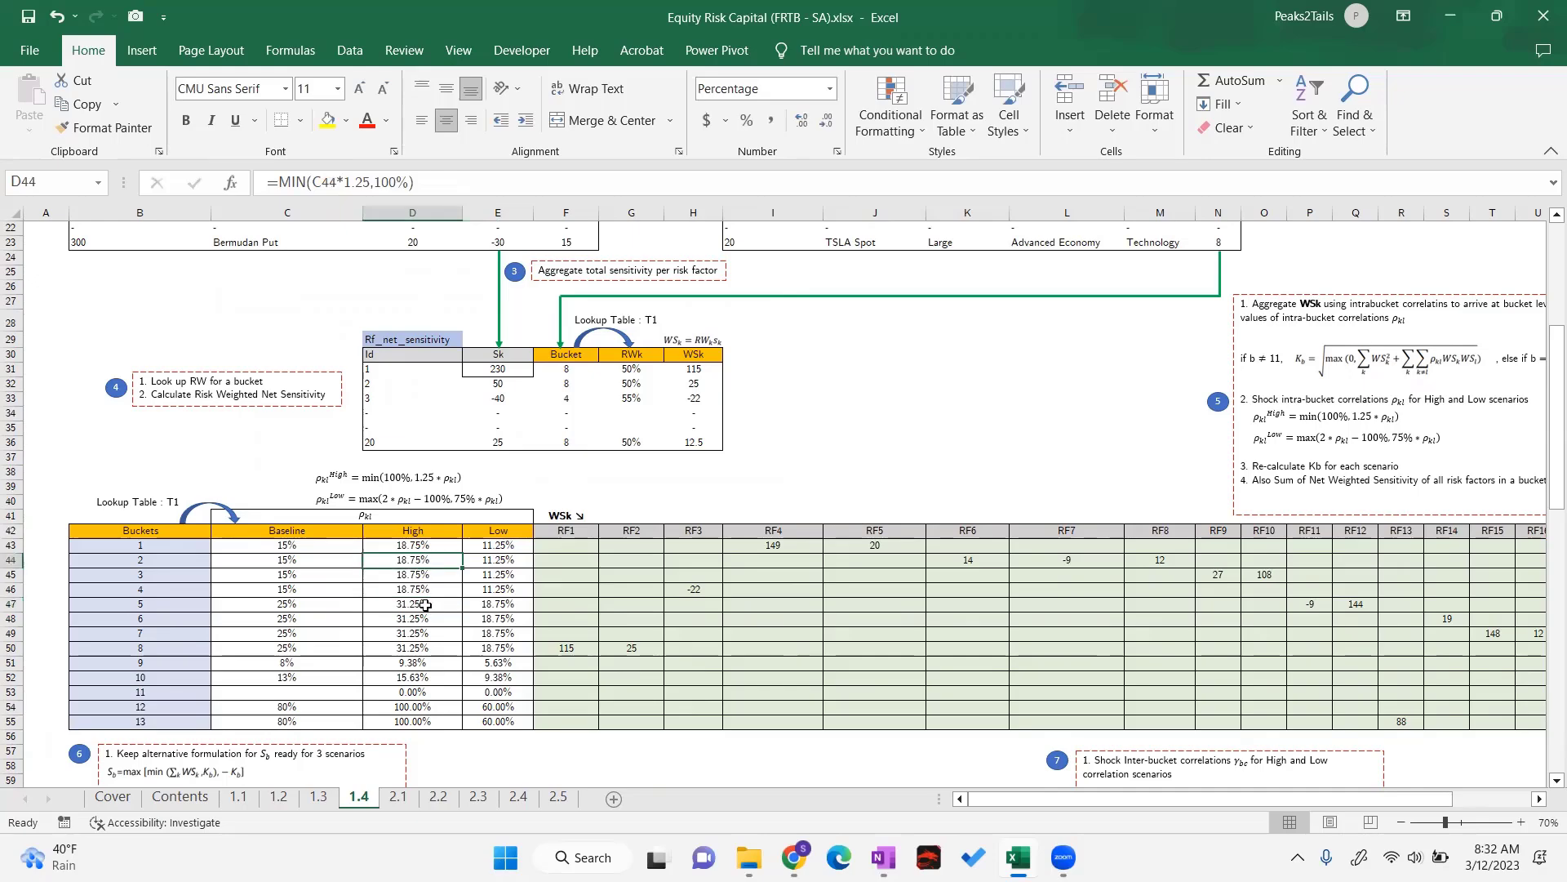
Inspect bucket 1's Baseline correlation and its RF4 and RF5 WSk entries, following the row across to the Kb columns
click(302, 546)
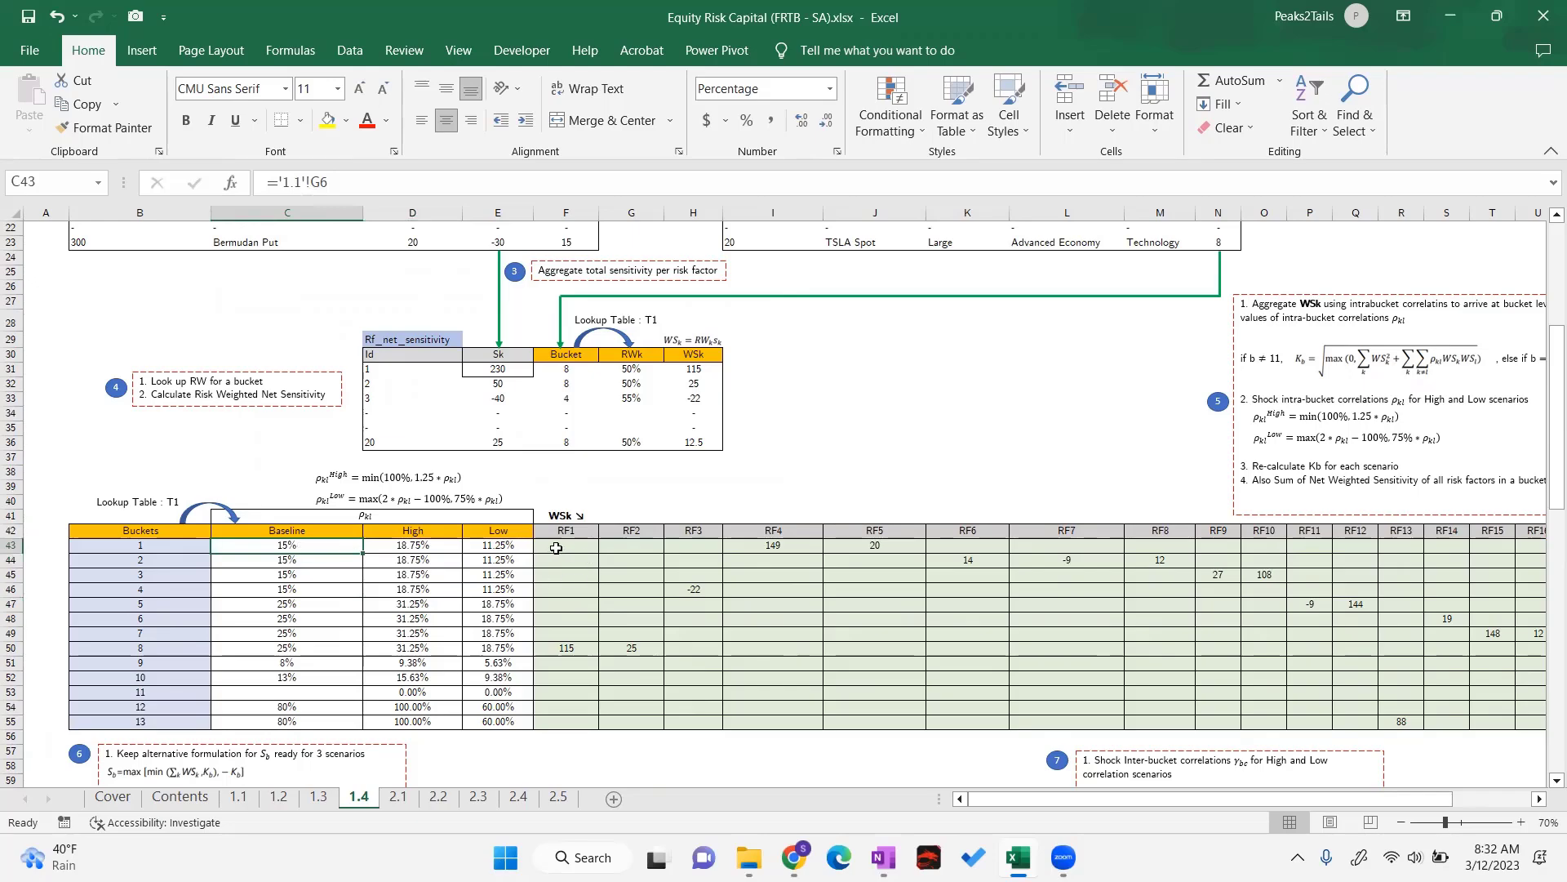
click(732, 530)
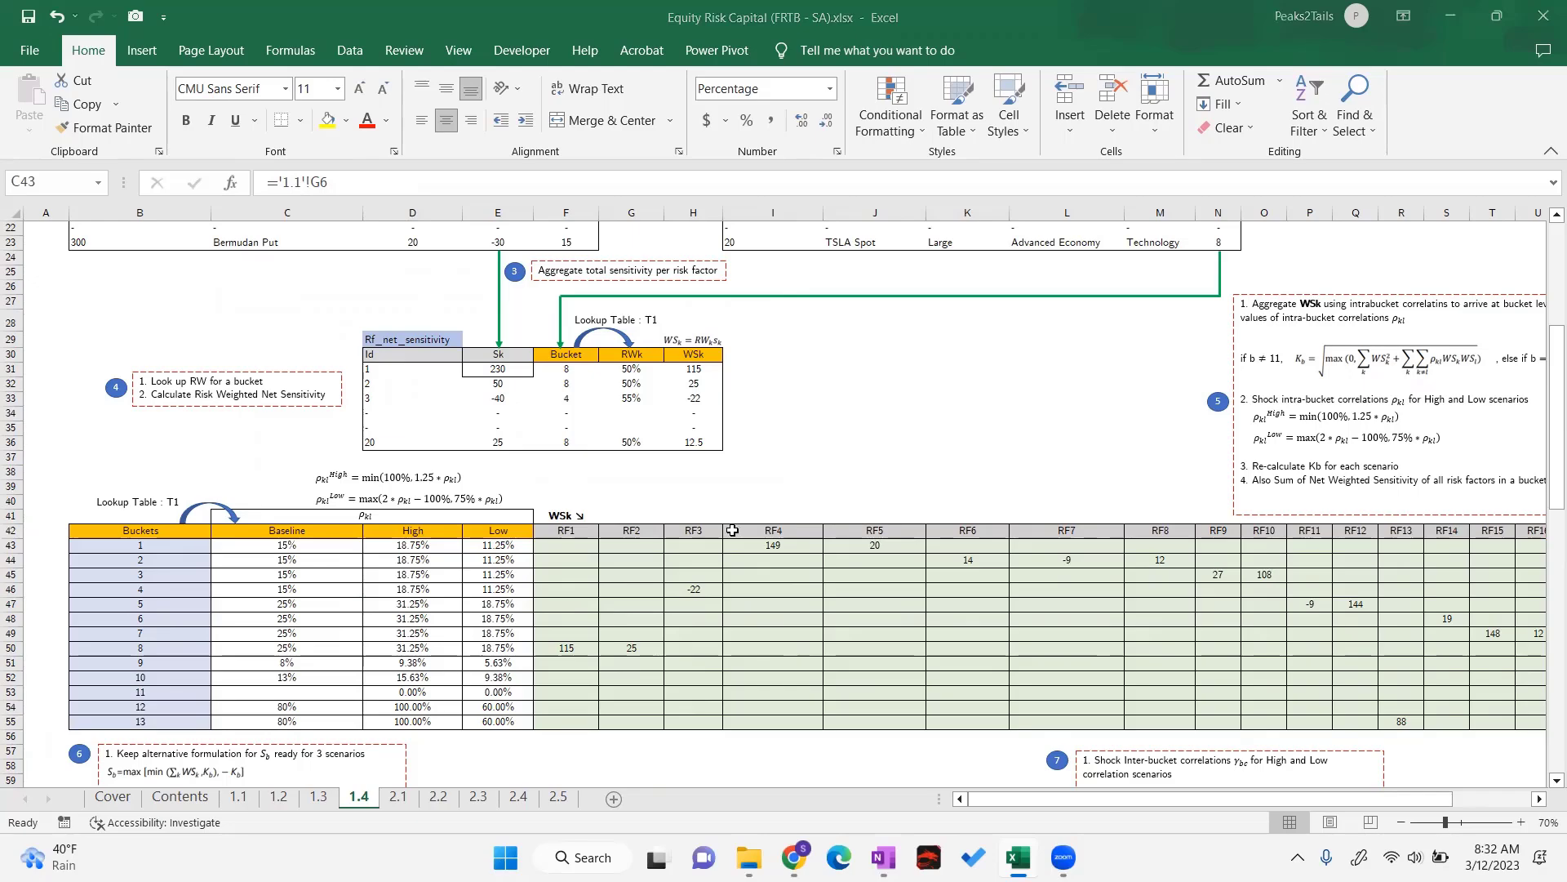
click(281, 545)
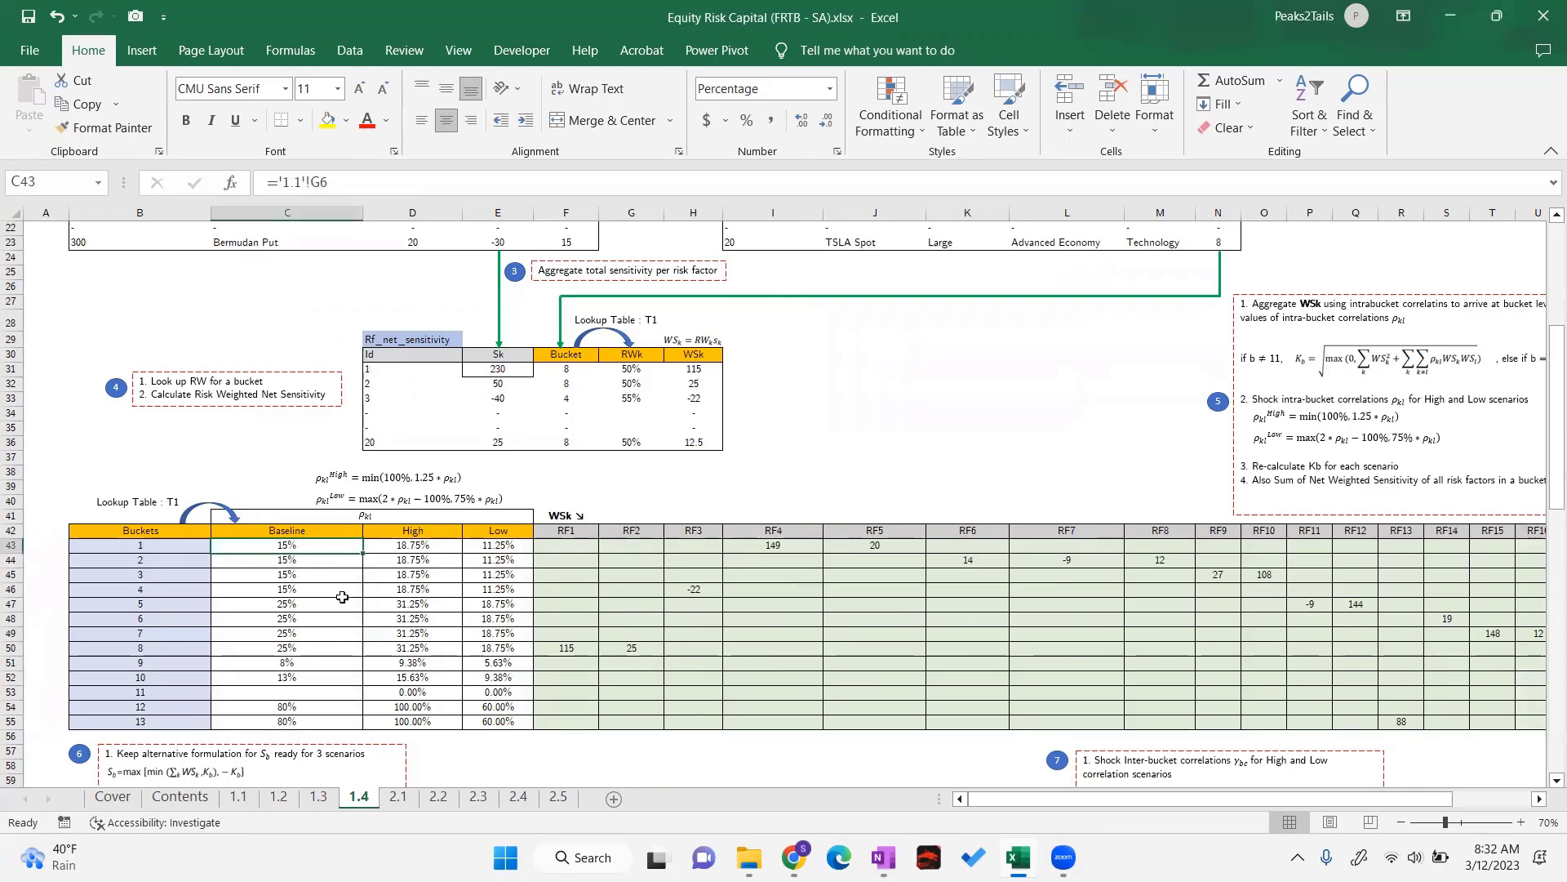
click(779, 547)
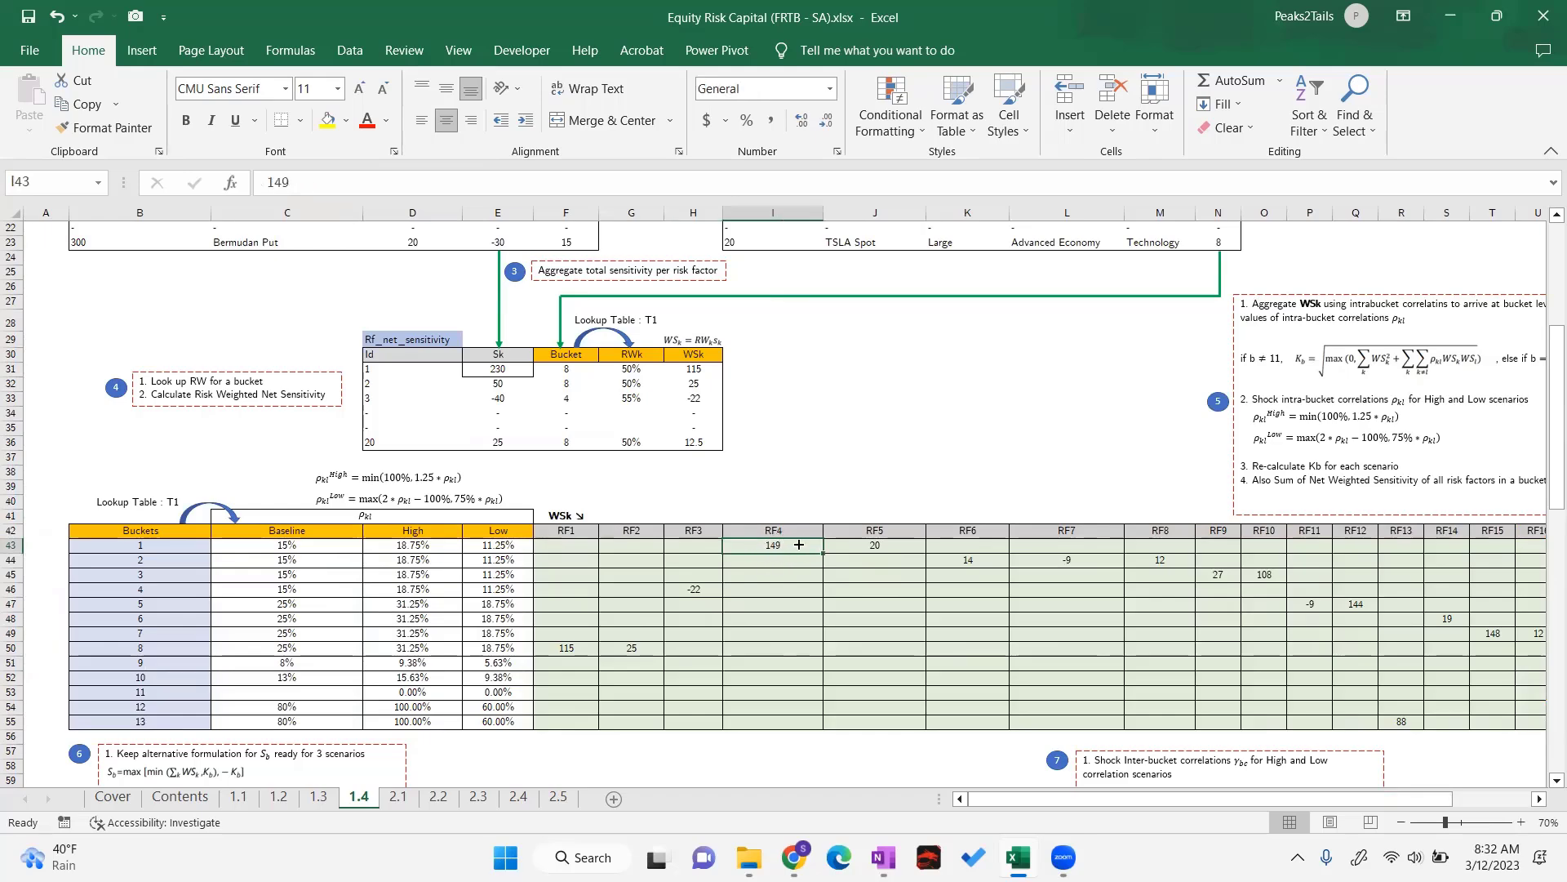
click(890, 544)
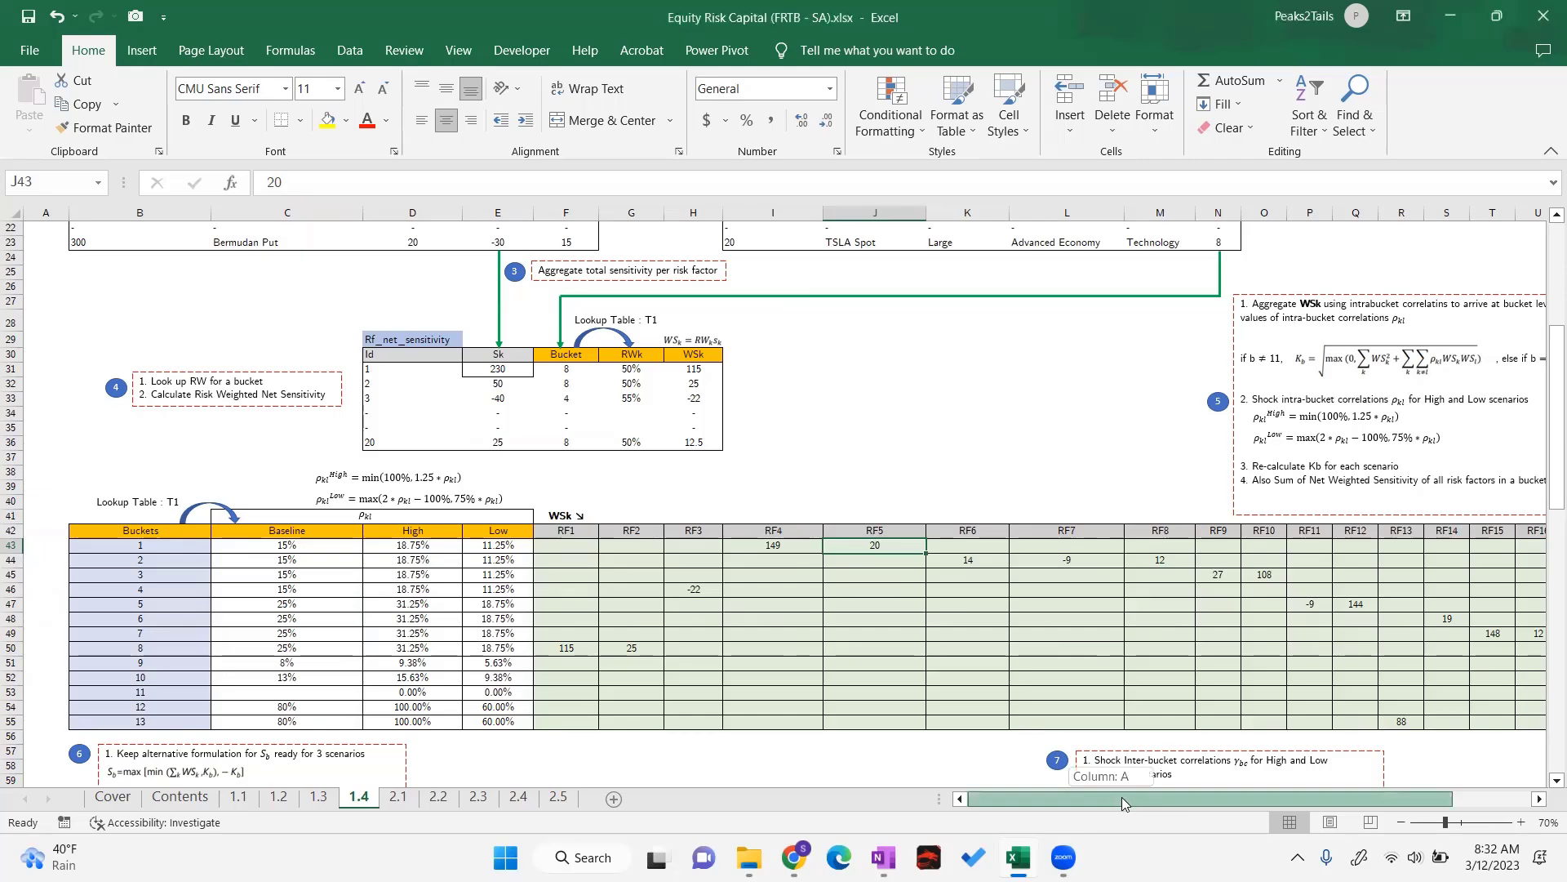
drag(1122, 797, 1277, 805)
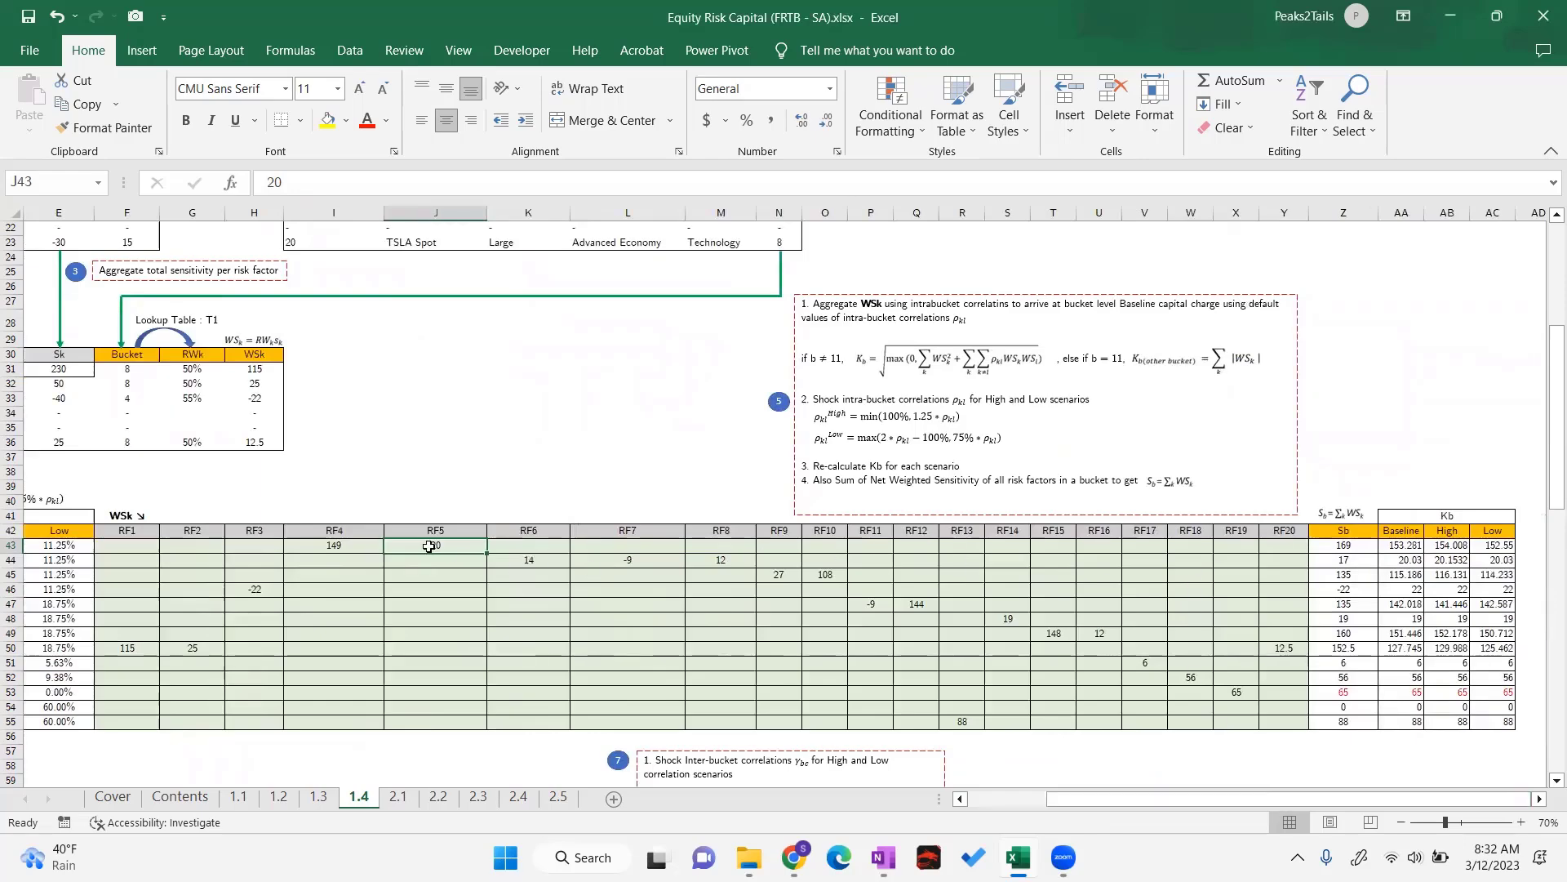
click(337, 536)
click(341, 542)
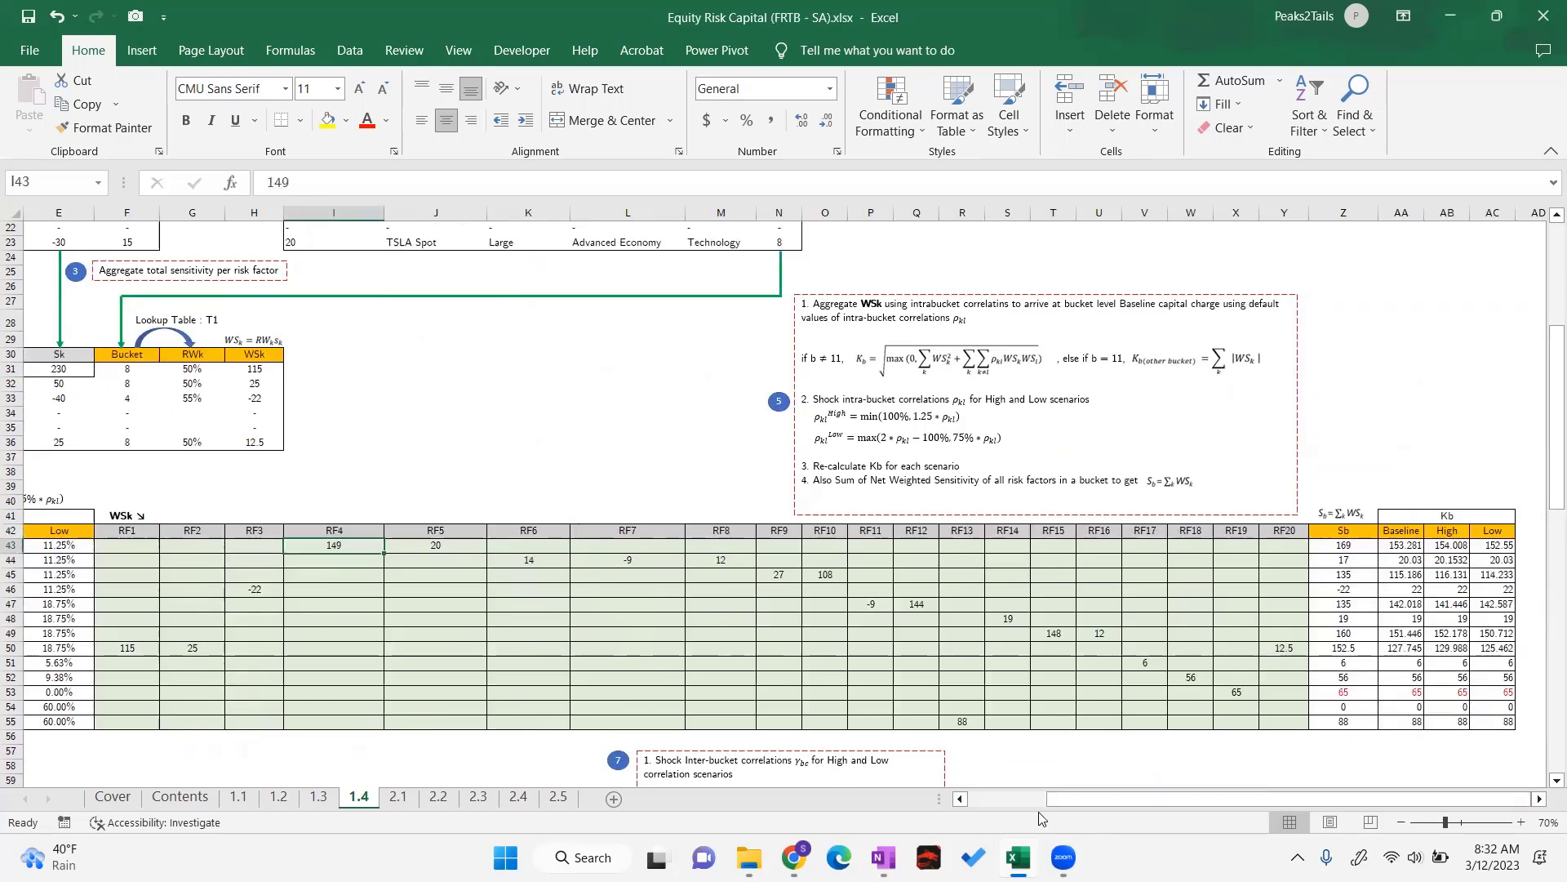
drag(1073, 799, 993, 799)
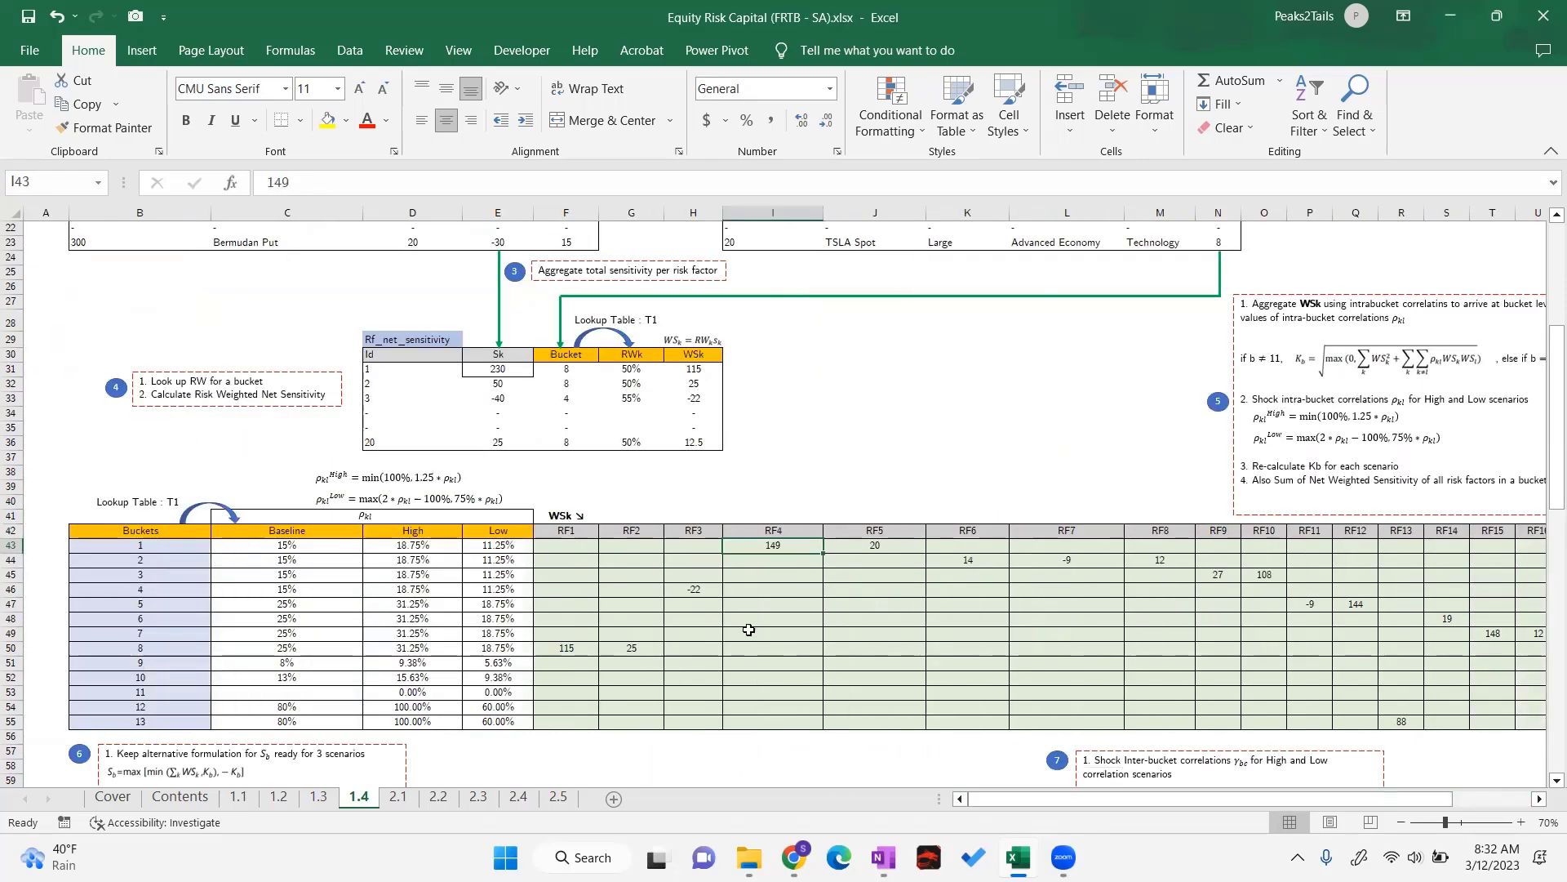
Compare the RF4 and RF5 WSk entries as the pair of risk factors belonging to bucket 1
click(869, 545)
click(147, 544)
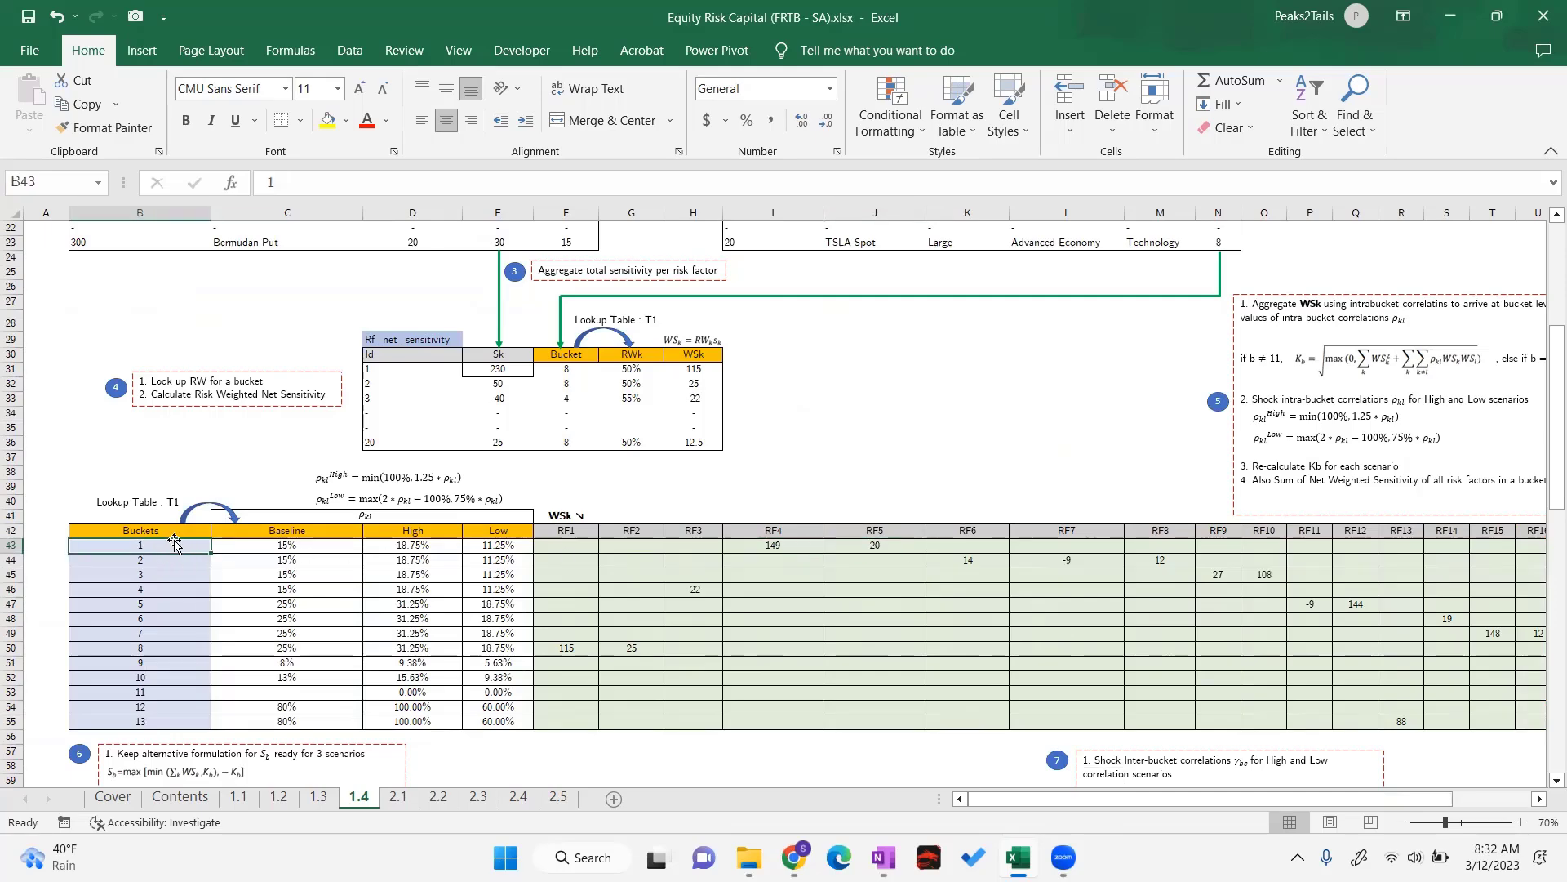
click(780, 543)
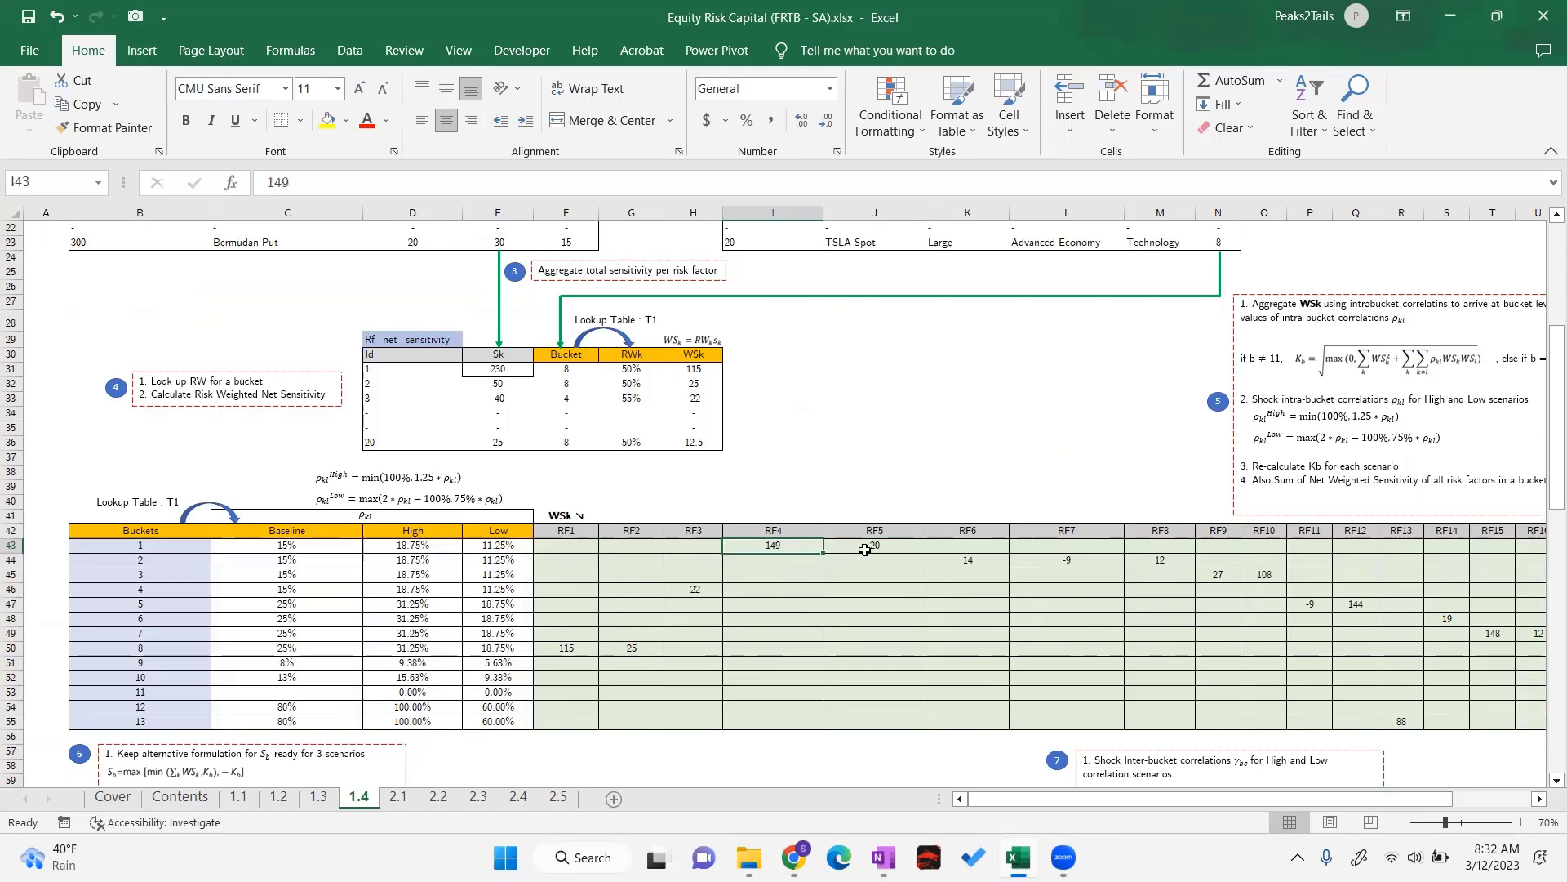
click(882, 548)
click(801, 547)
click(870, 545)
click(791, 546)
Relate bucket 1's Baseline correlation to the RF4–RF5 pair of weighted sensitivities in both orders
click(304, 548)
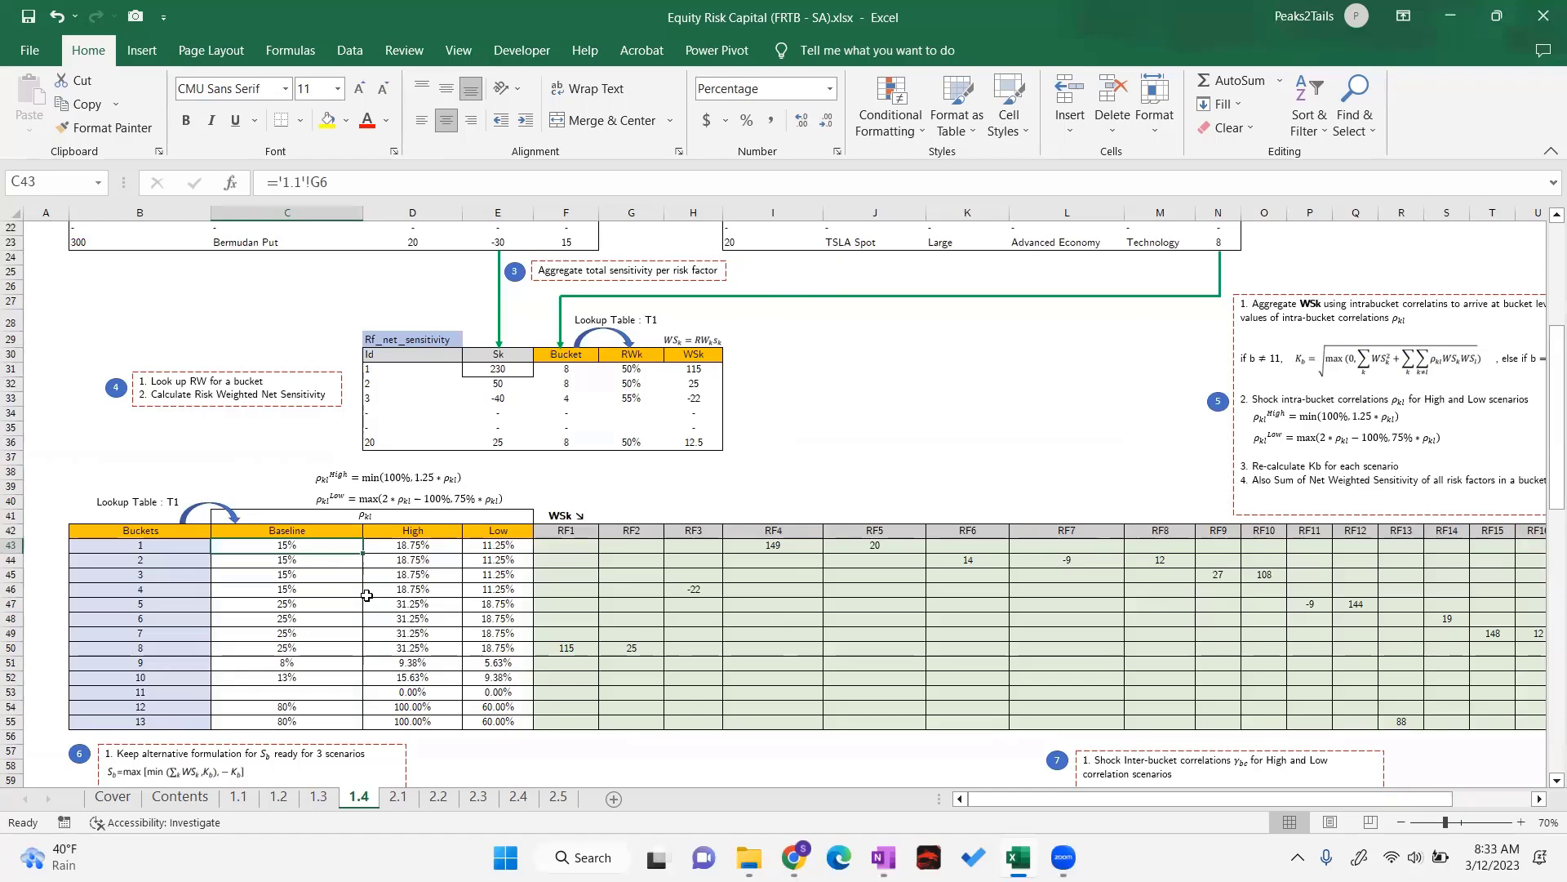
click(778, 547)
click(868, 544)
click(806, 546)
click(859, 548)
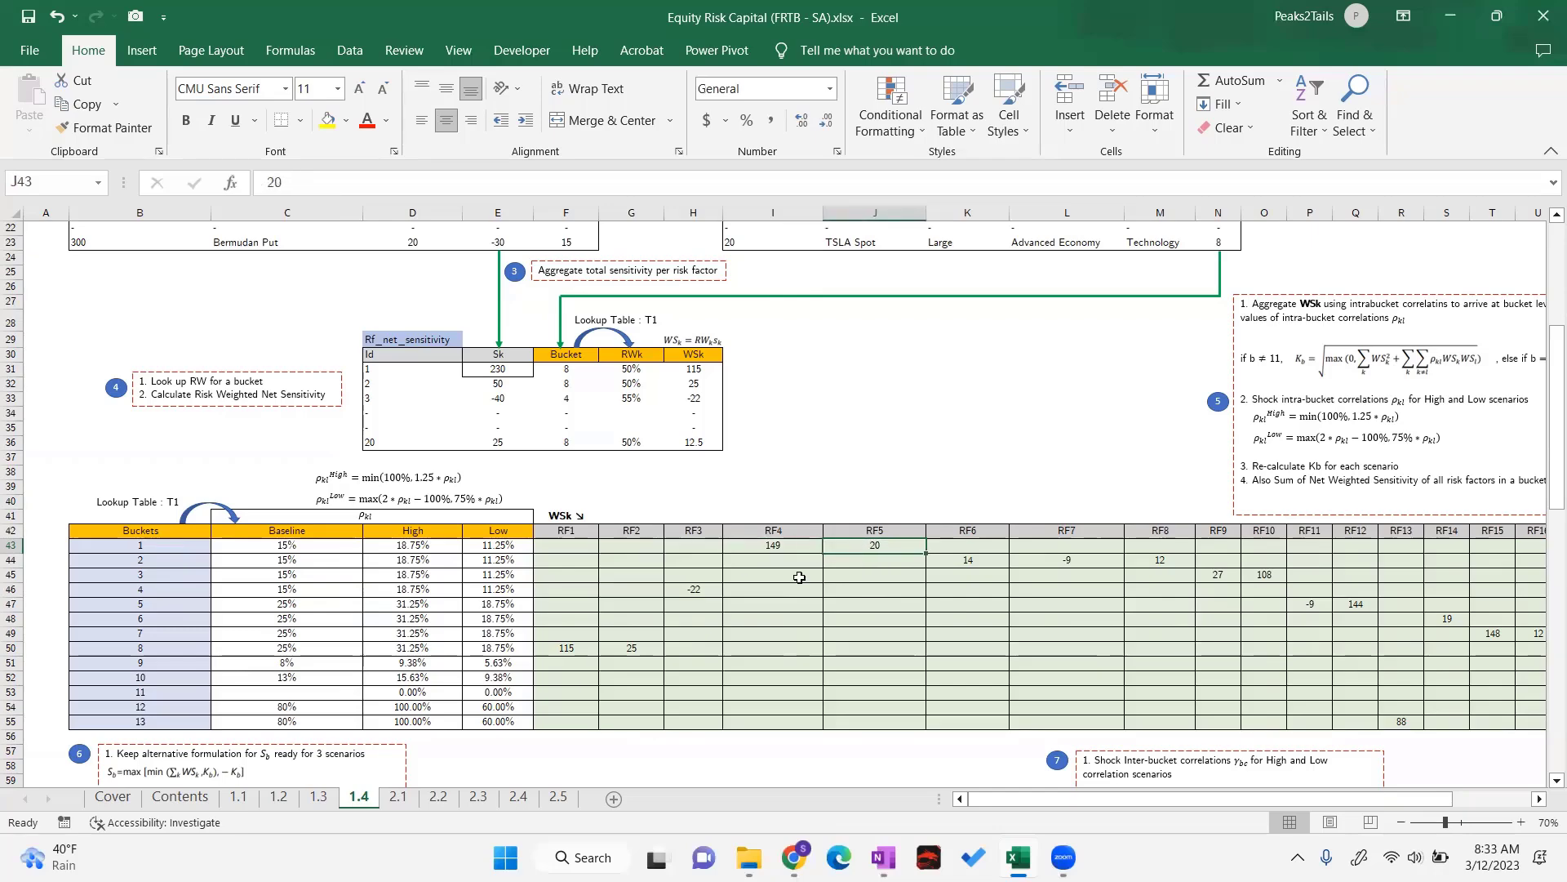
click(284, 550)
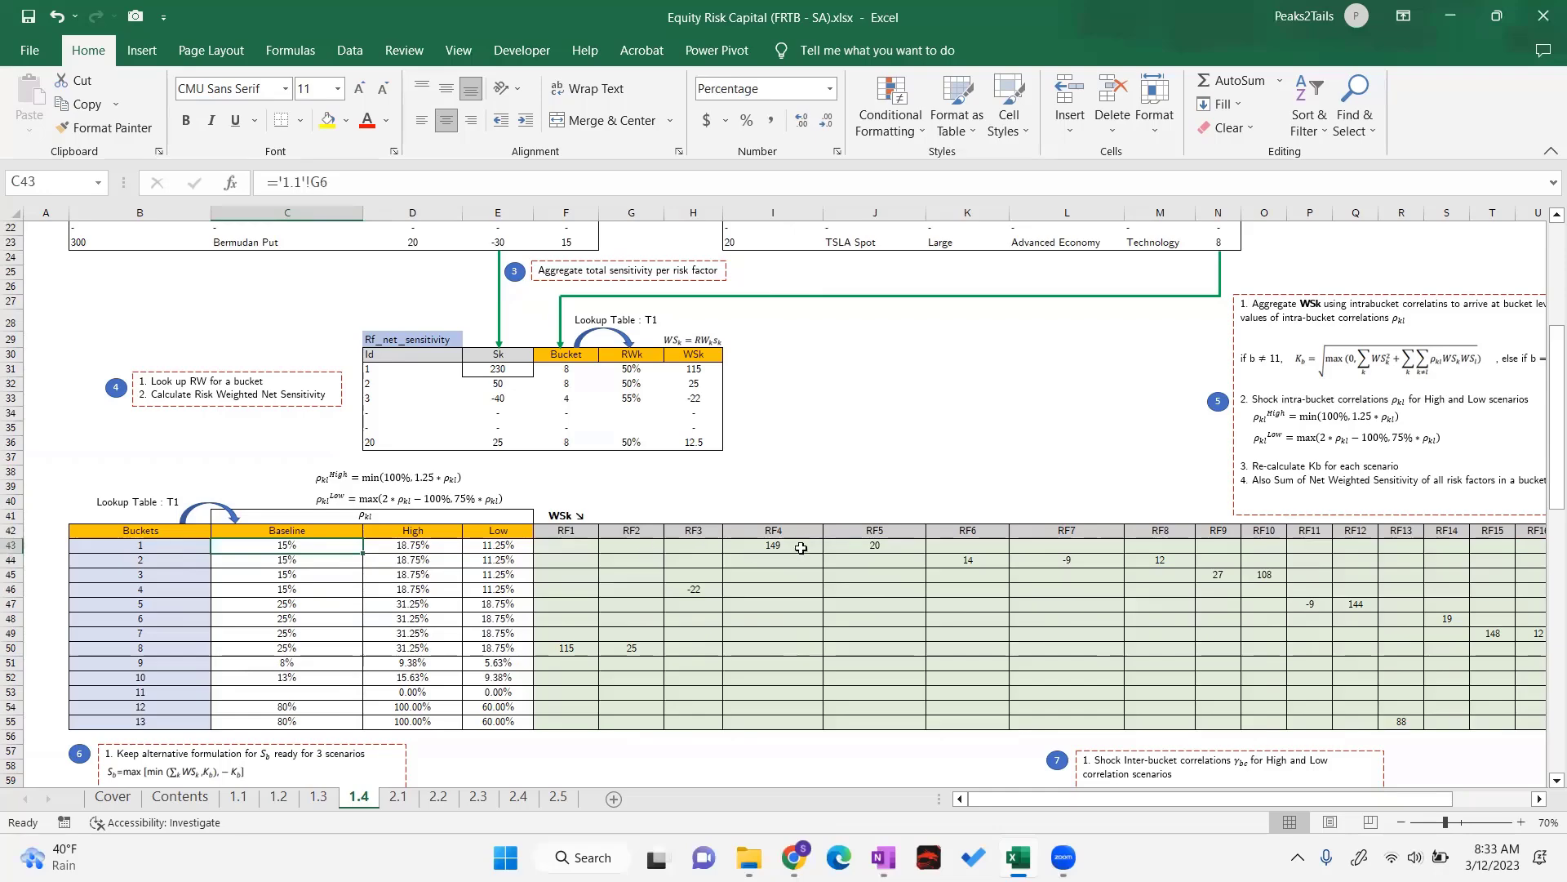
click(146, 544)
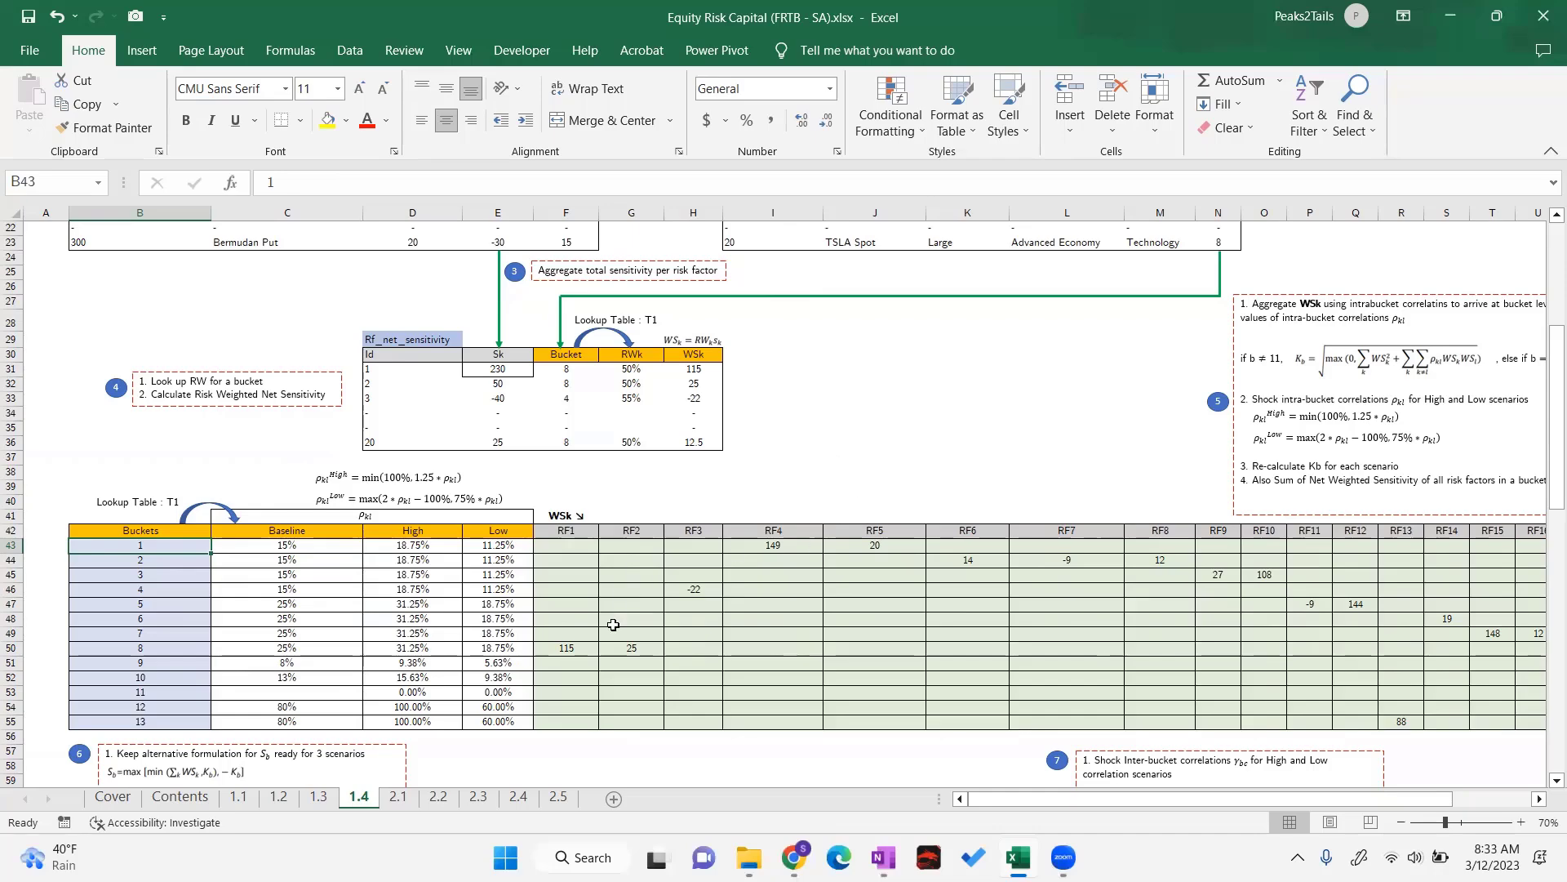
Review the Baseline correlations of buckets 2 to 13 and sample High and Low formulas for buckets 2, 3, 4 and 6
drag(284, 558, 287, 722)
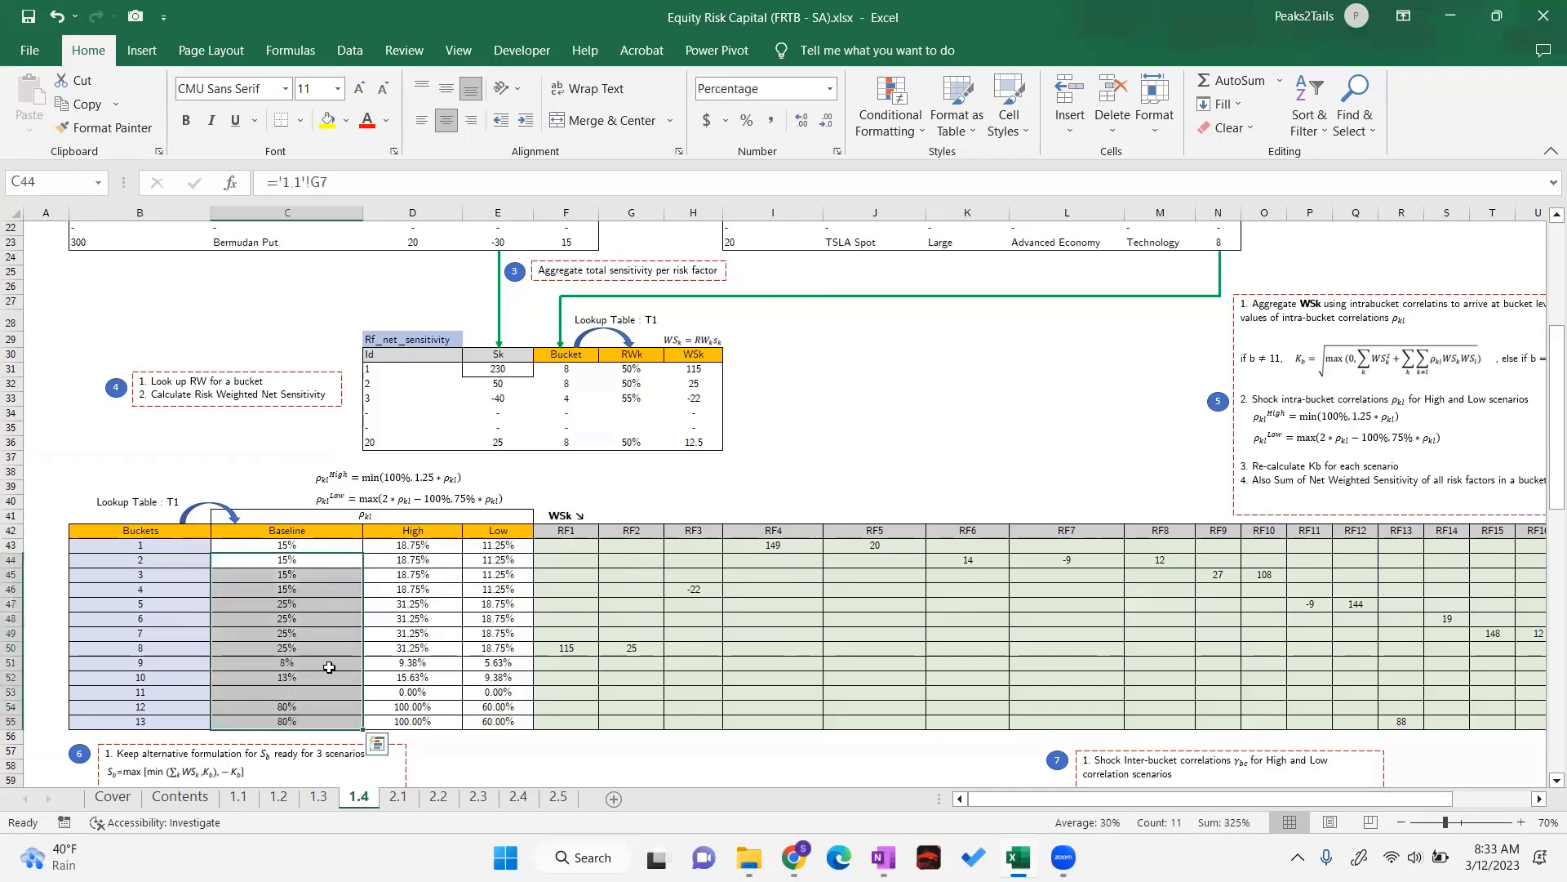
click(377, 589)
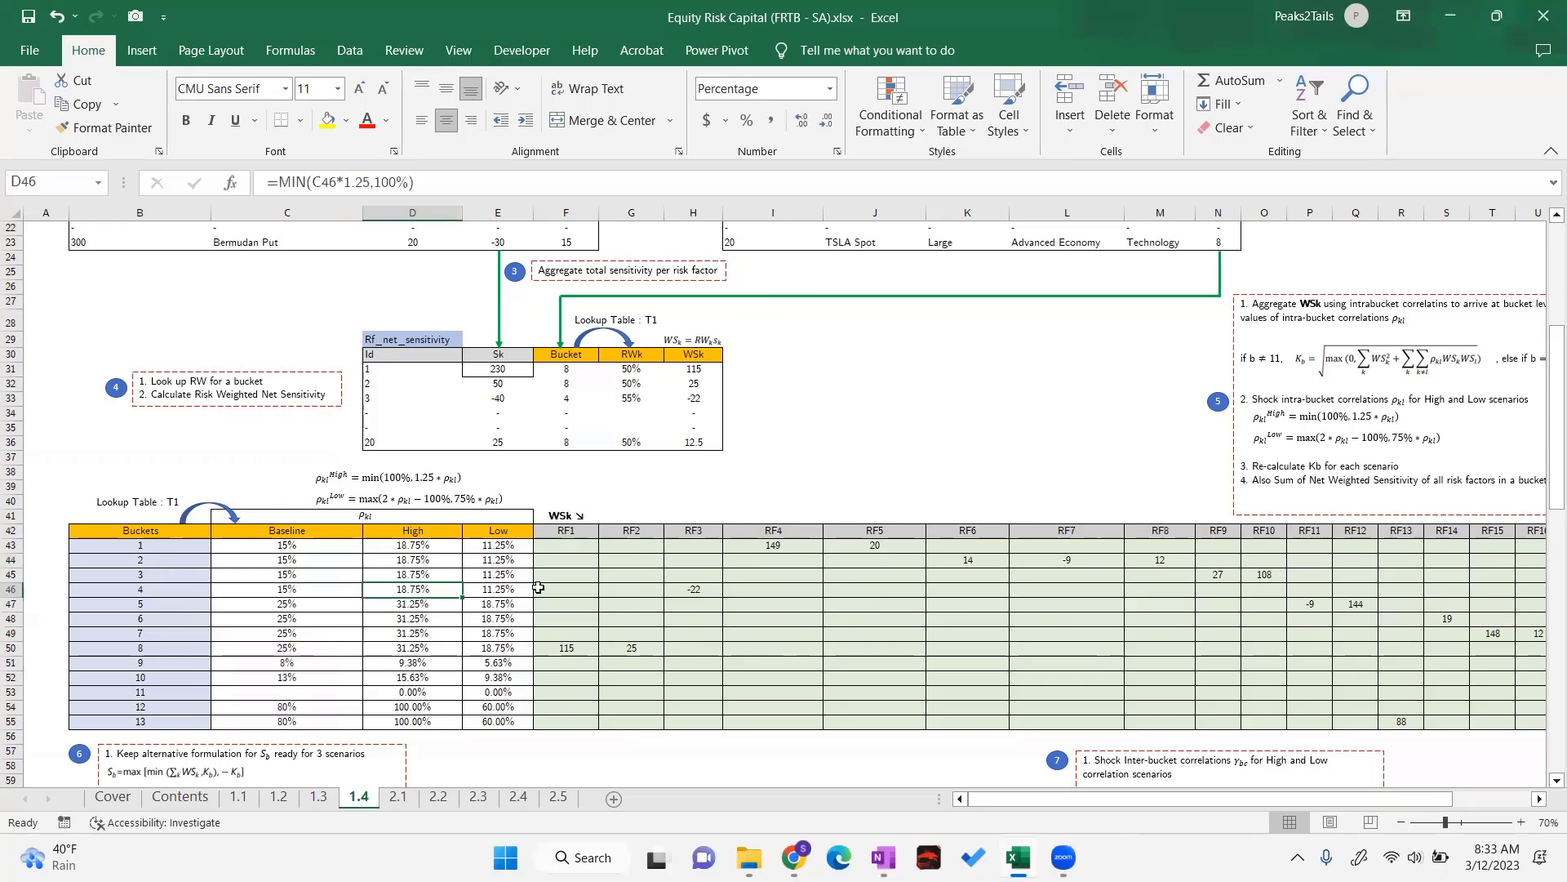
click(411, 618)
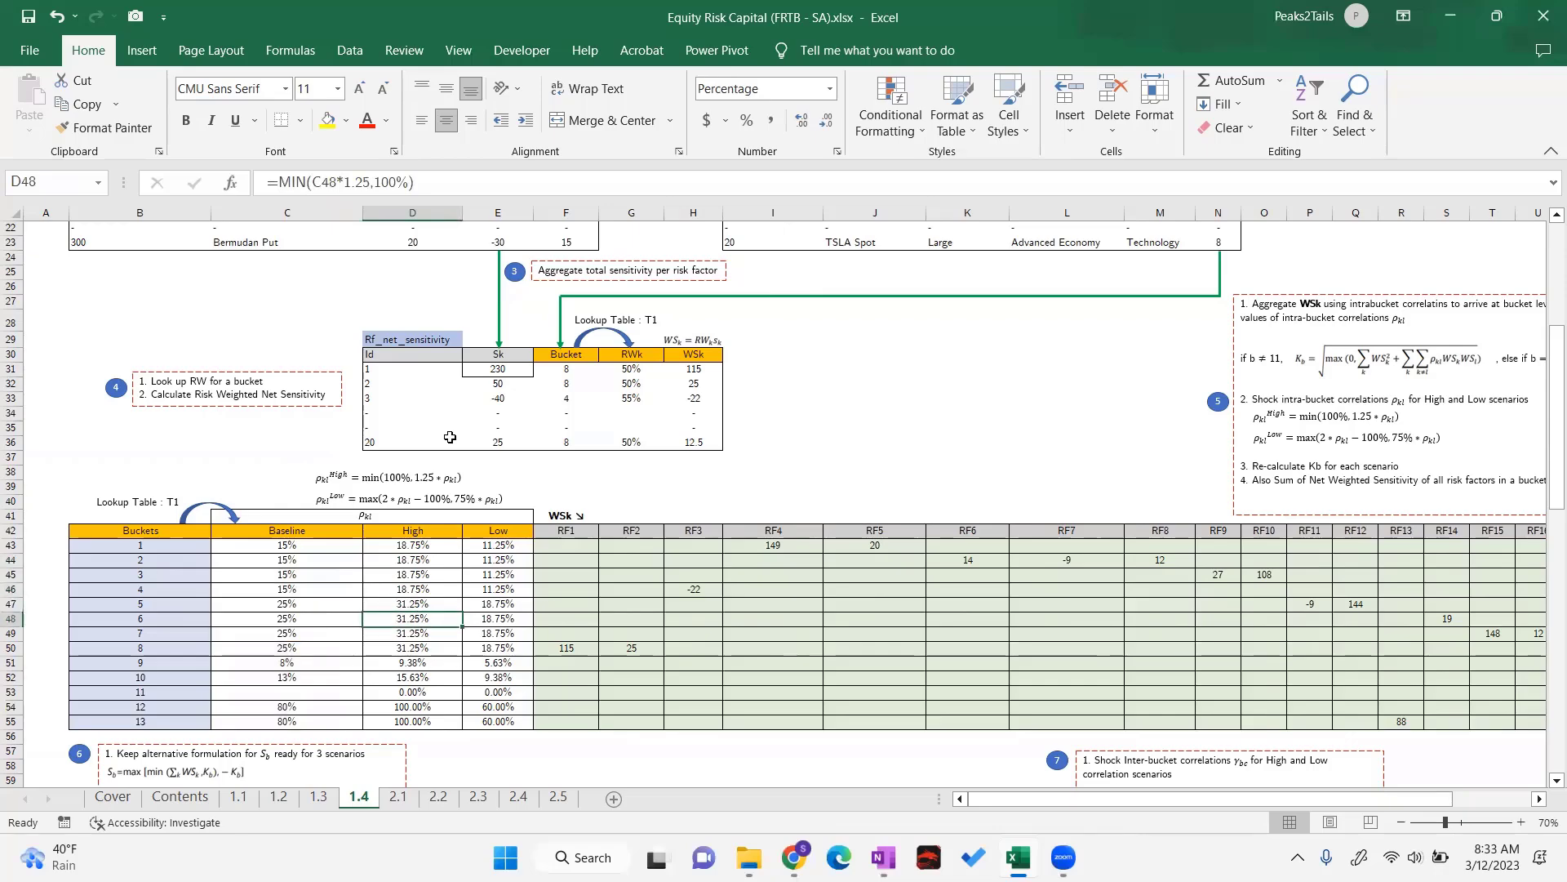
click(410, 562)
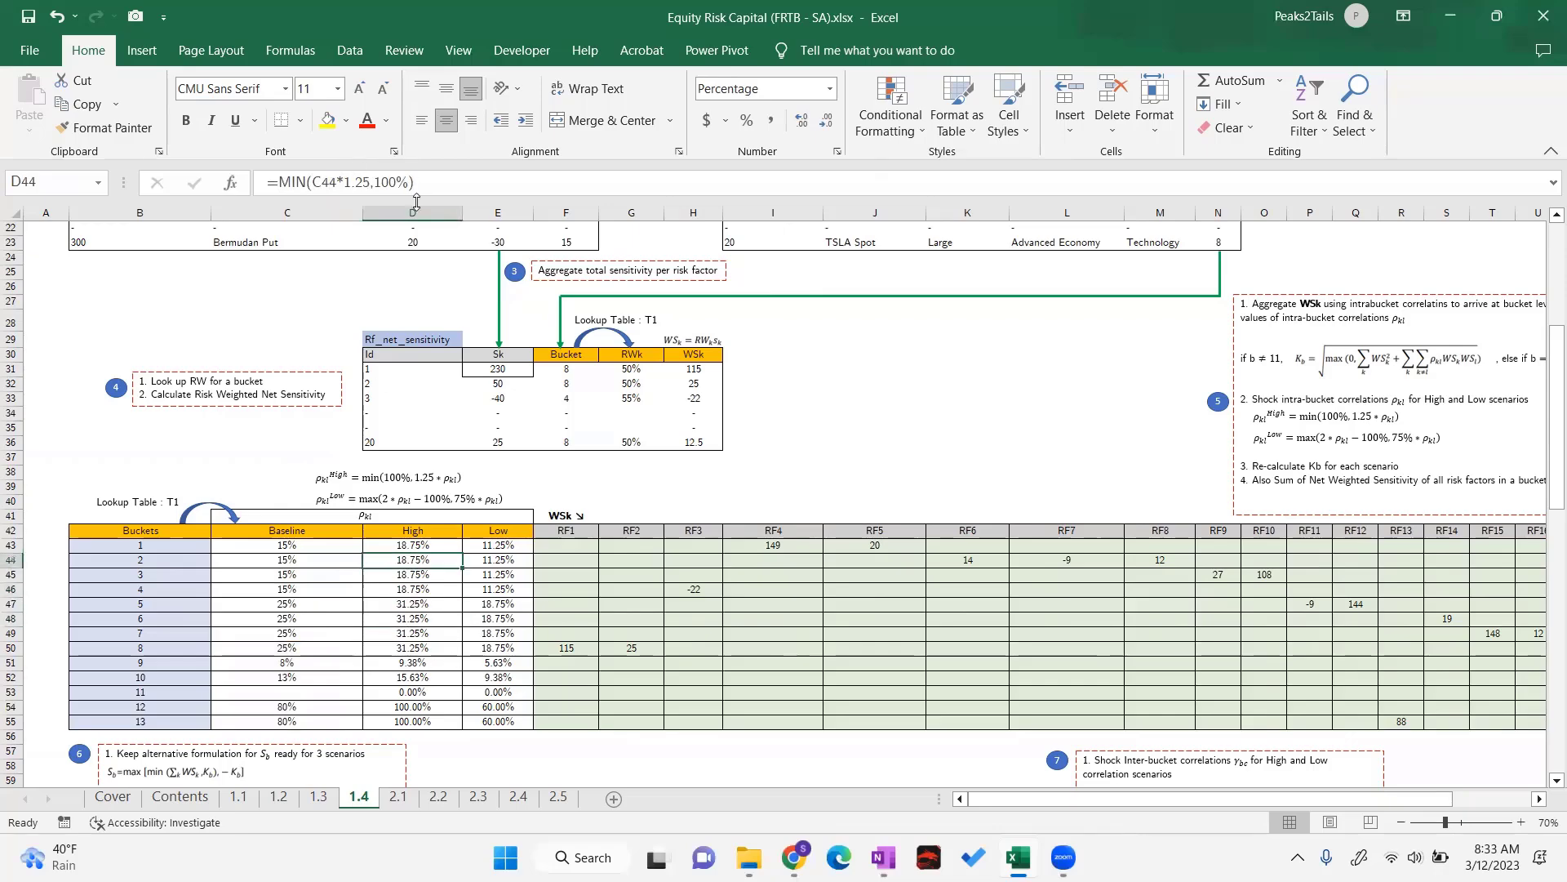
click(488, 577)
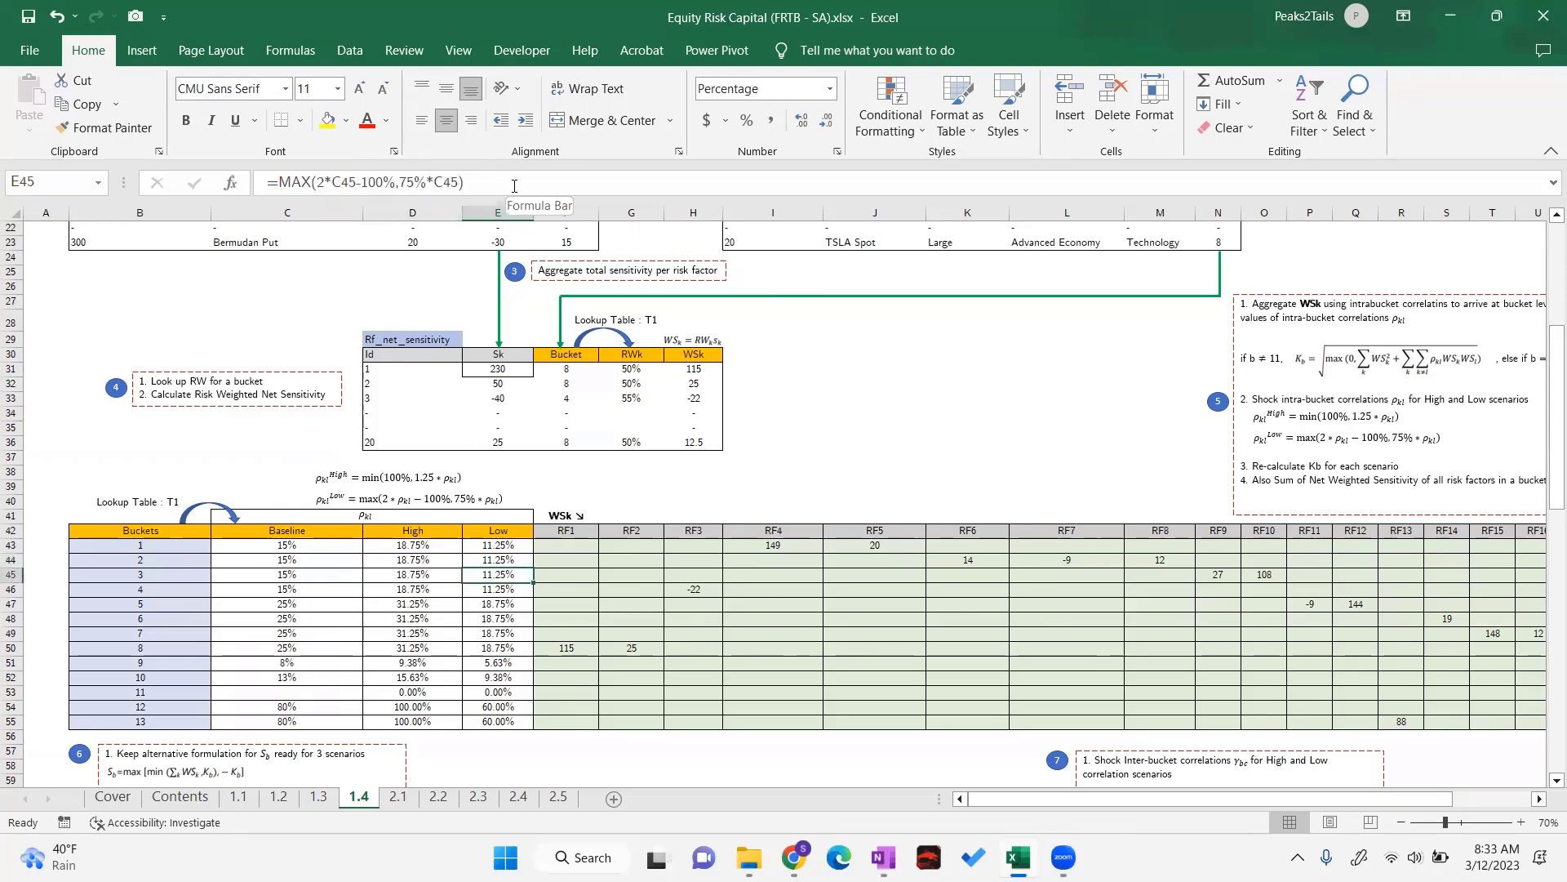
key(F2)
key(Escape)
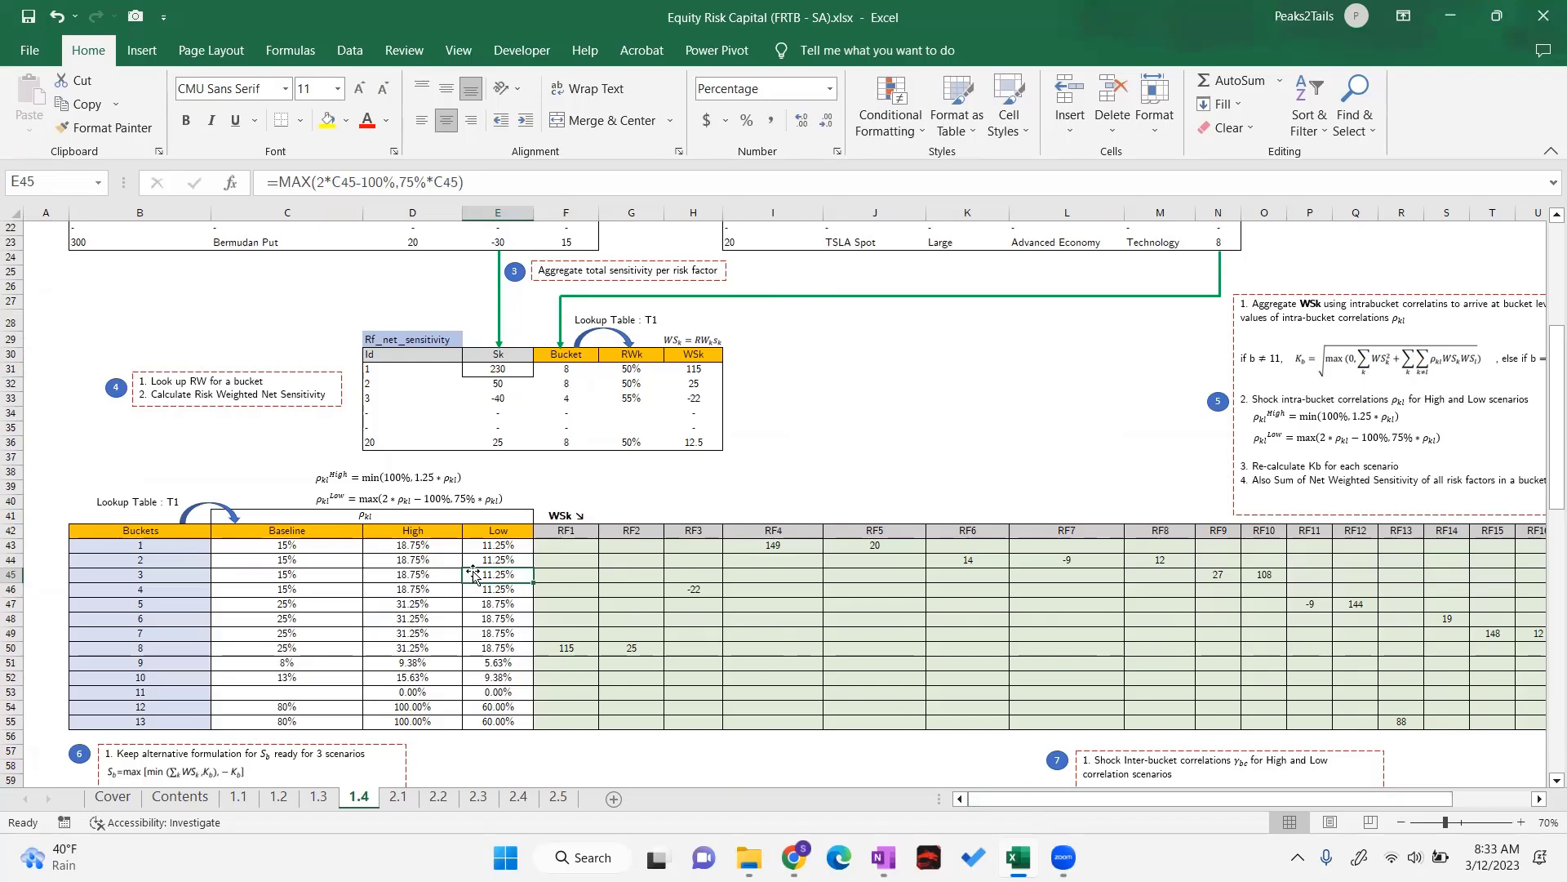
Look across the risk factor columns of the WSk matrix and read the step 5 note on bucket-level Kb aggregation
drag(1079, 800, 1029, 797)
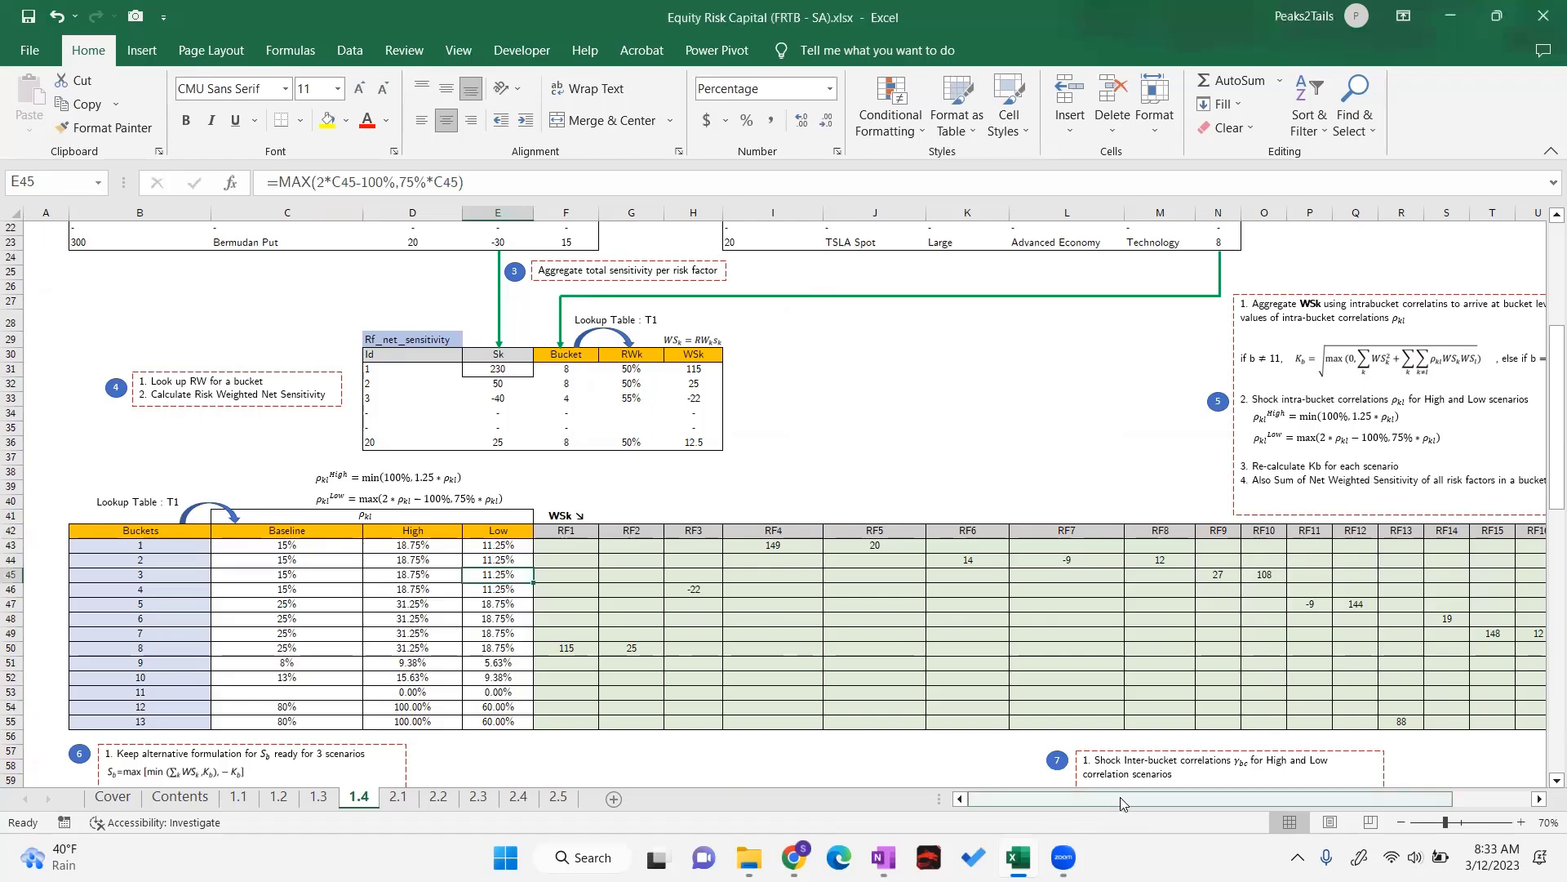
click(618, 657)
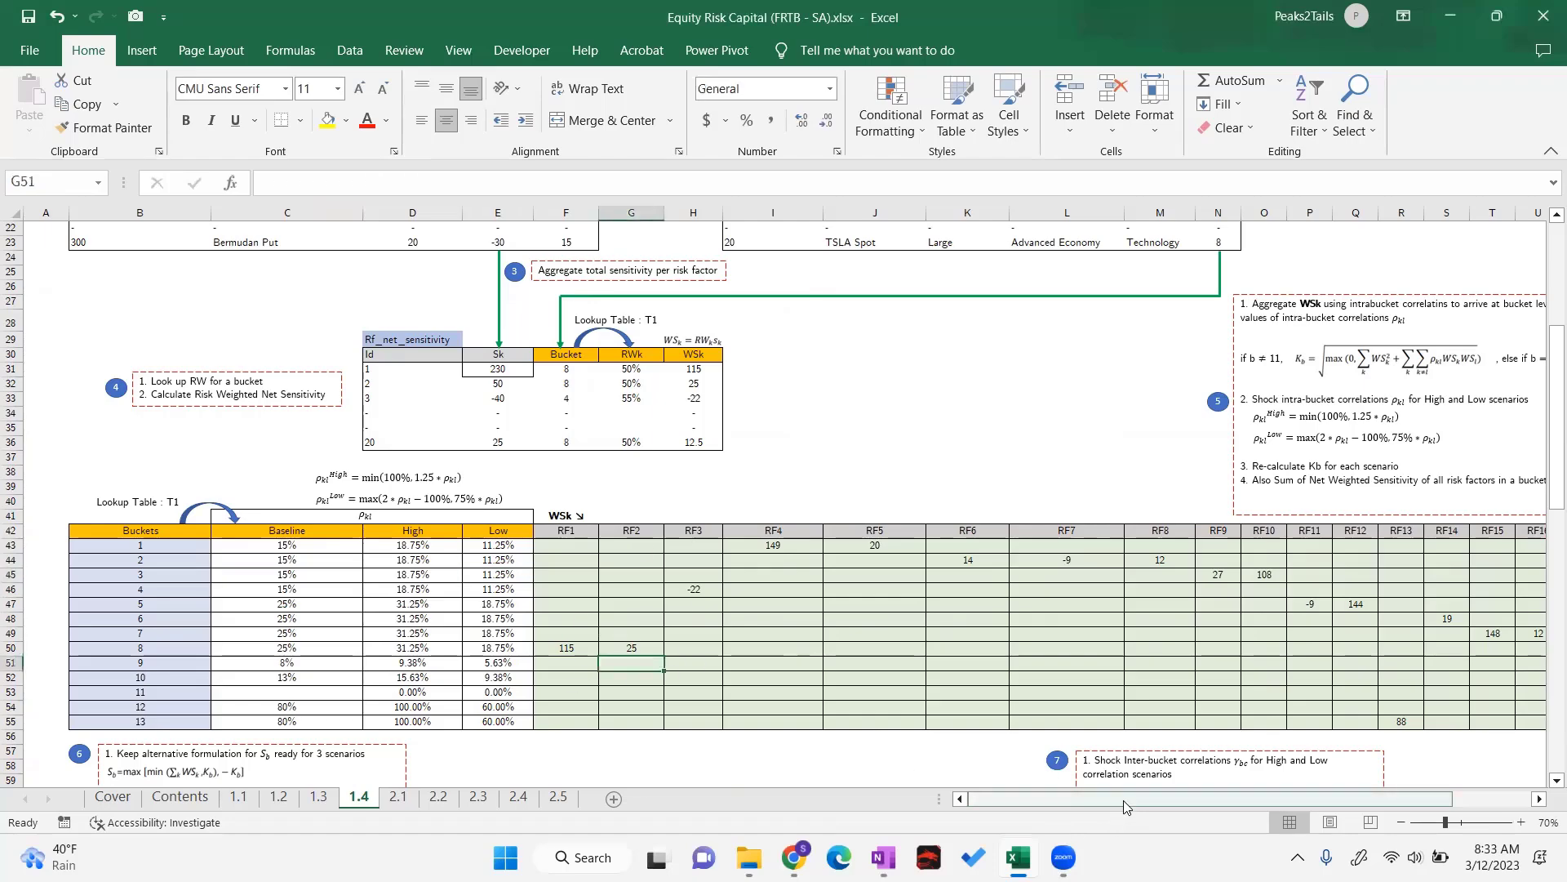
drag(1123, 800, 1165, 790)
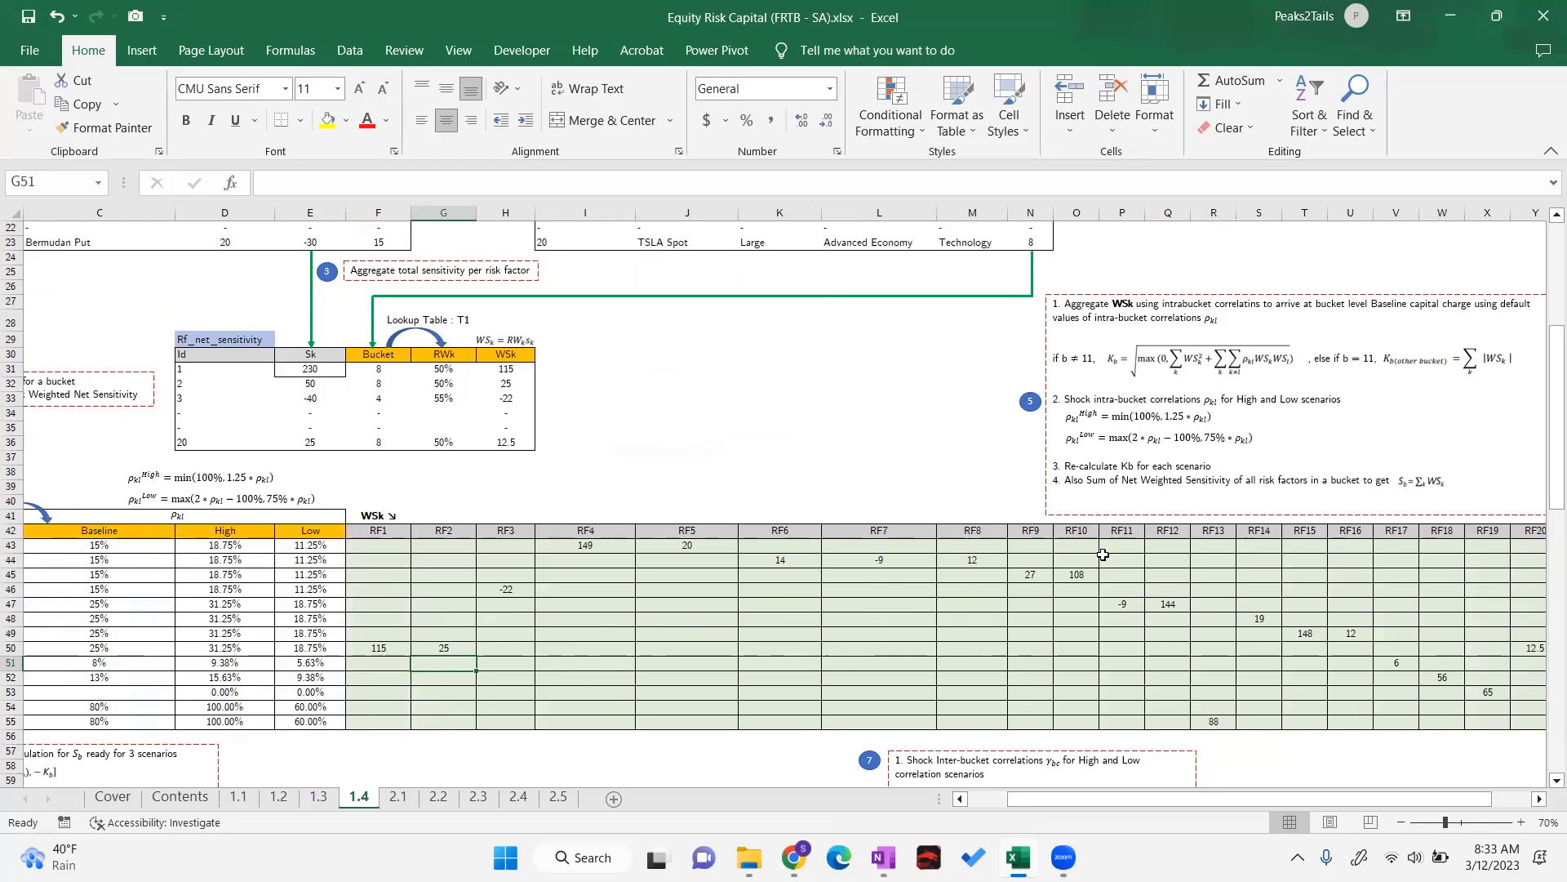
drag(1092, 797, 1030, 797)
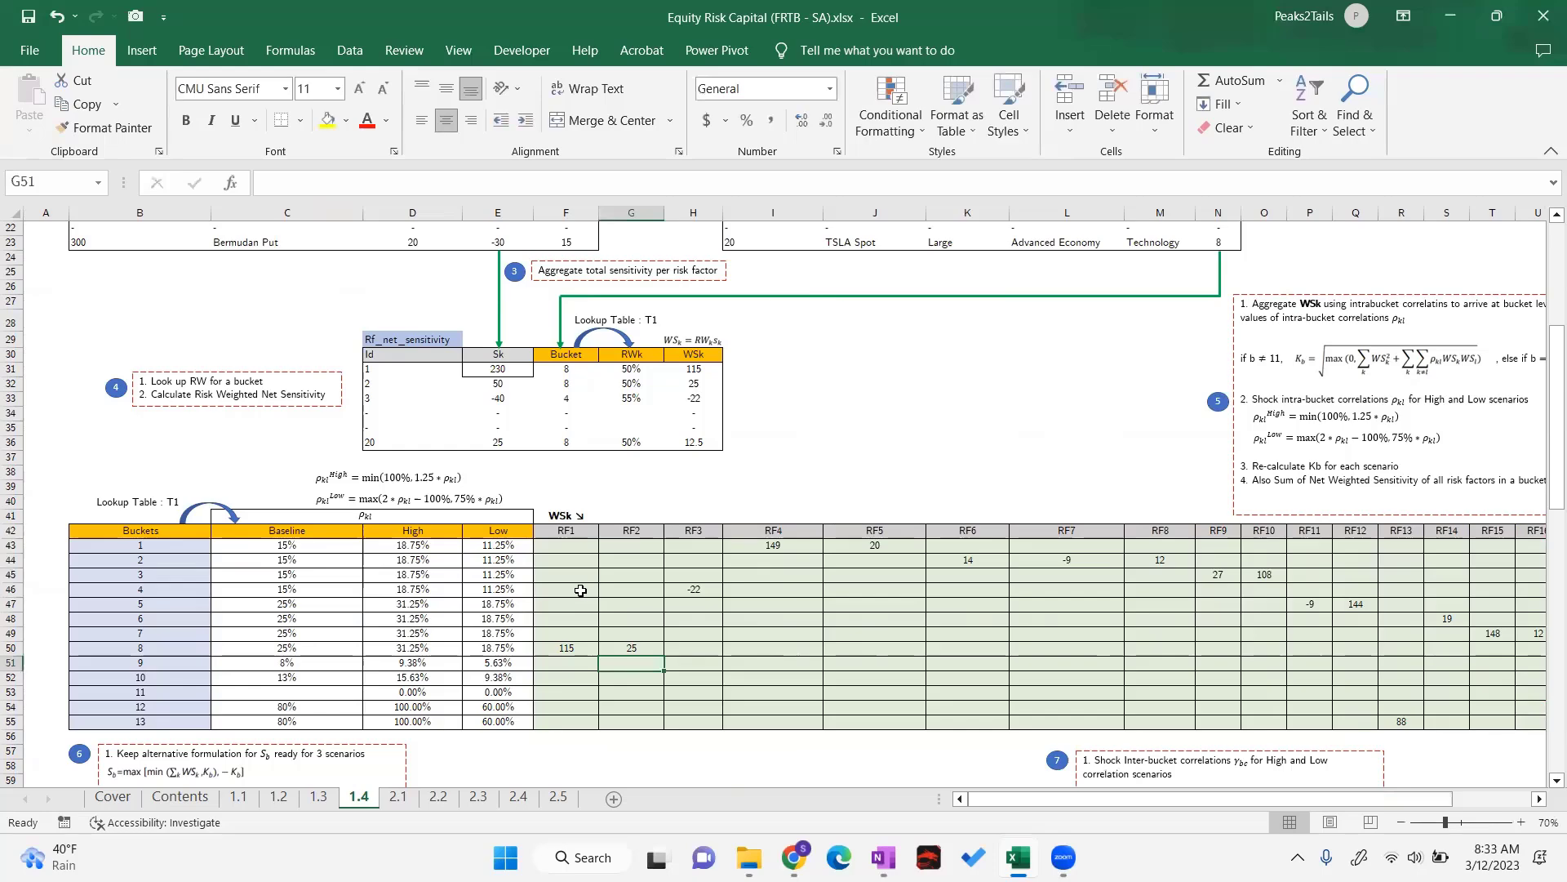
Check the bucket 1 WSk row, its RF4 and RF5 entries and the Baseline correlation as inputs to the Kb formula
click(145, 543)
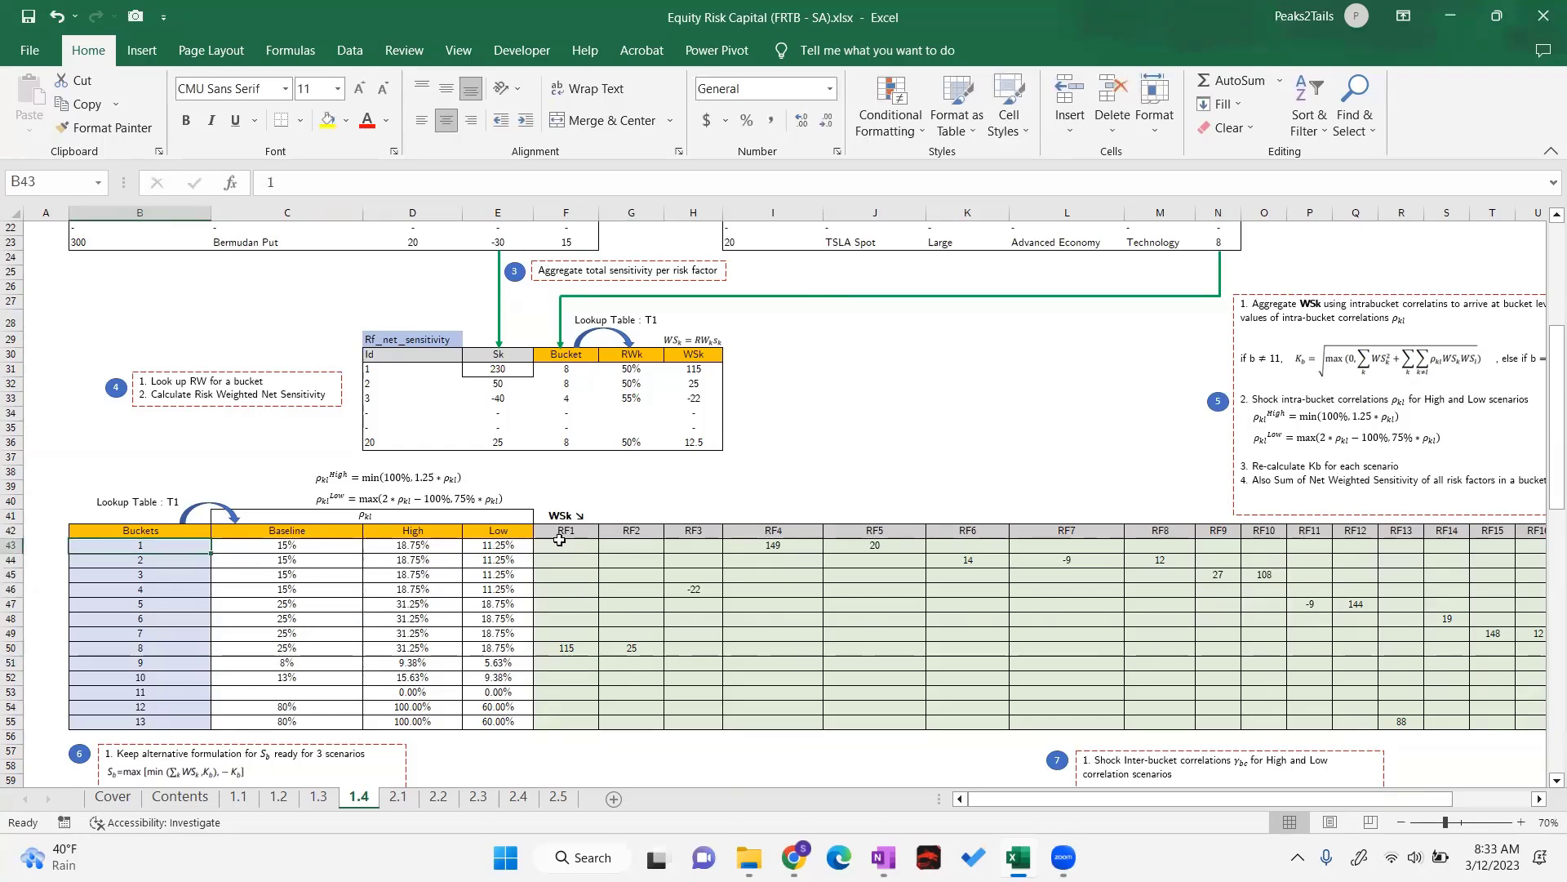
drag(560, 540, 1027, 547)
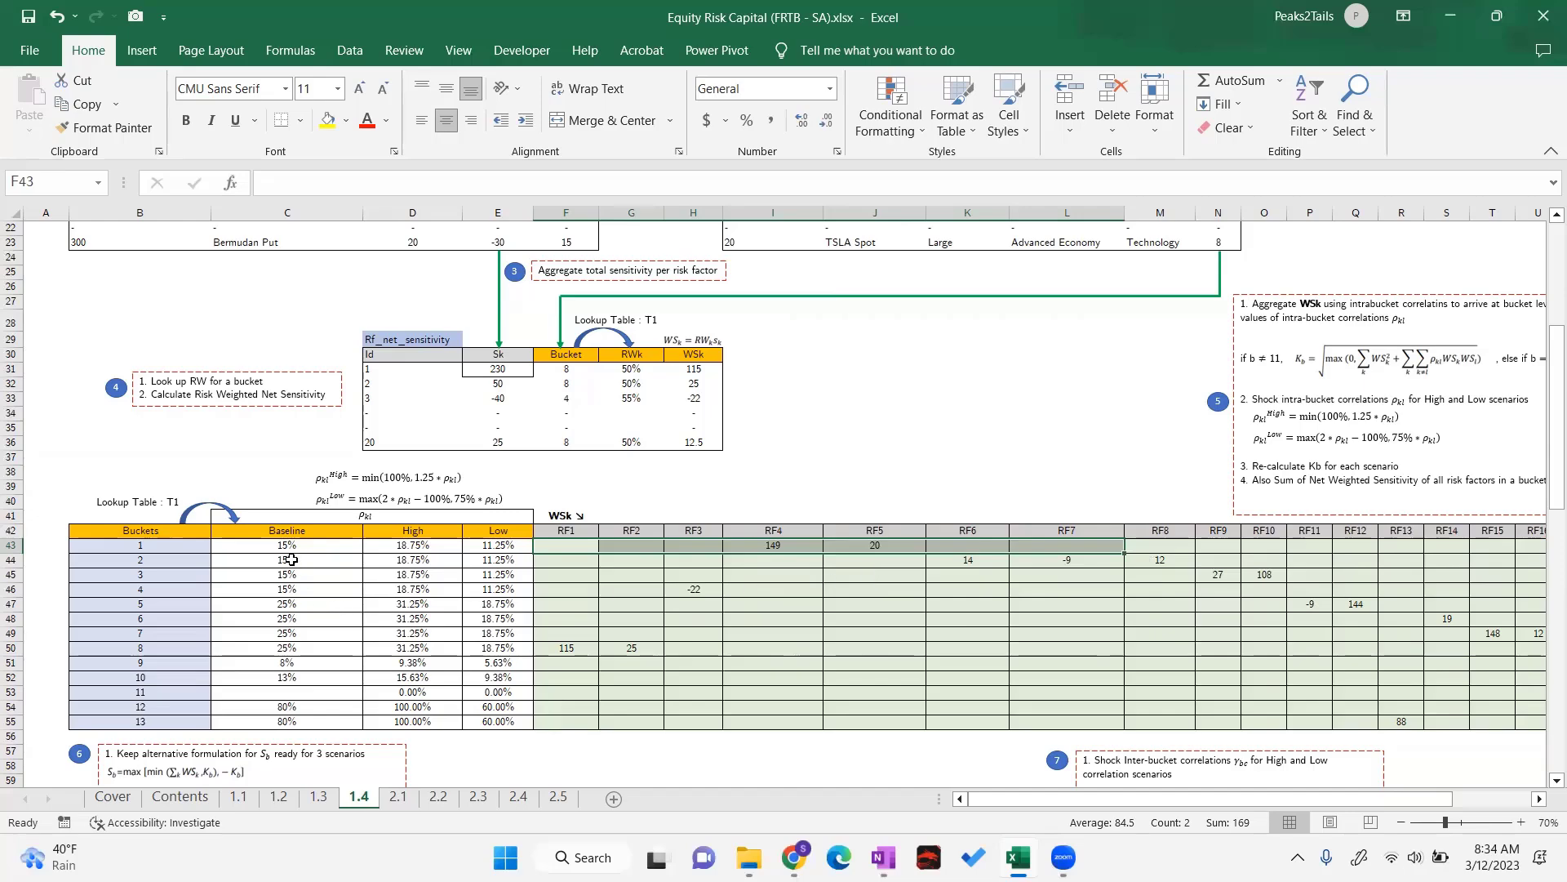
click(799, 546)
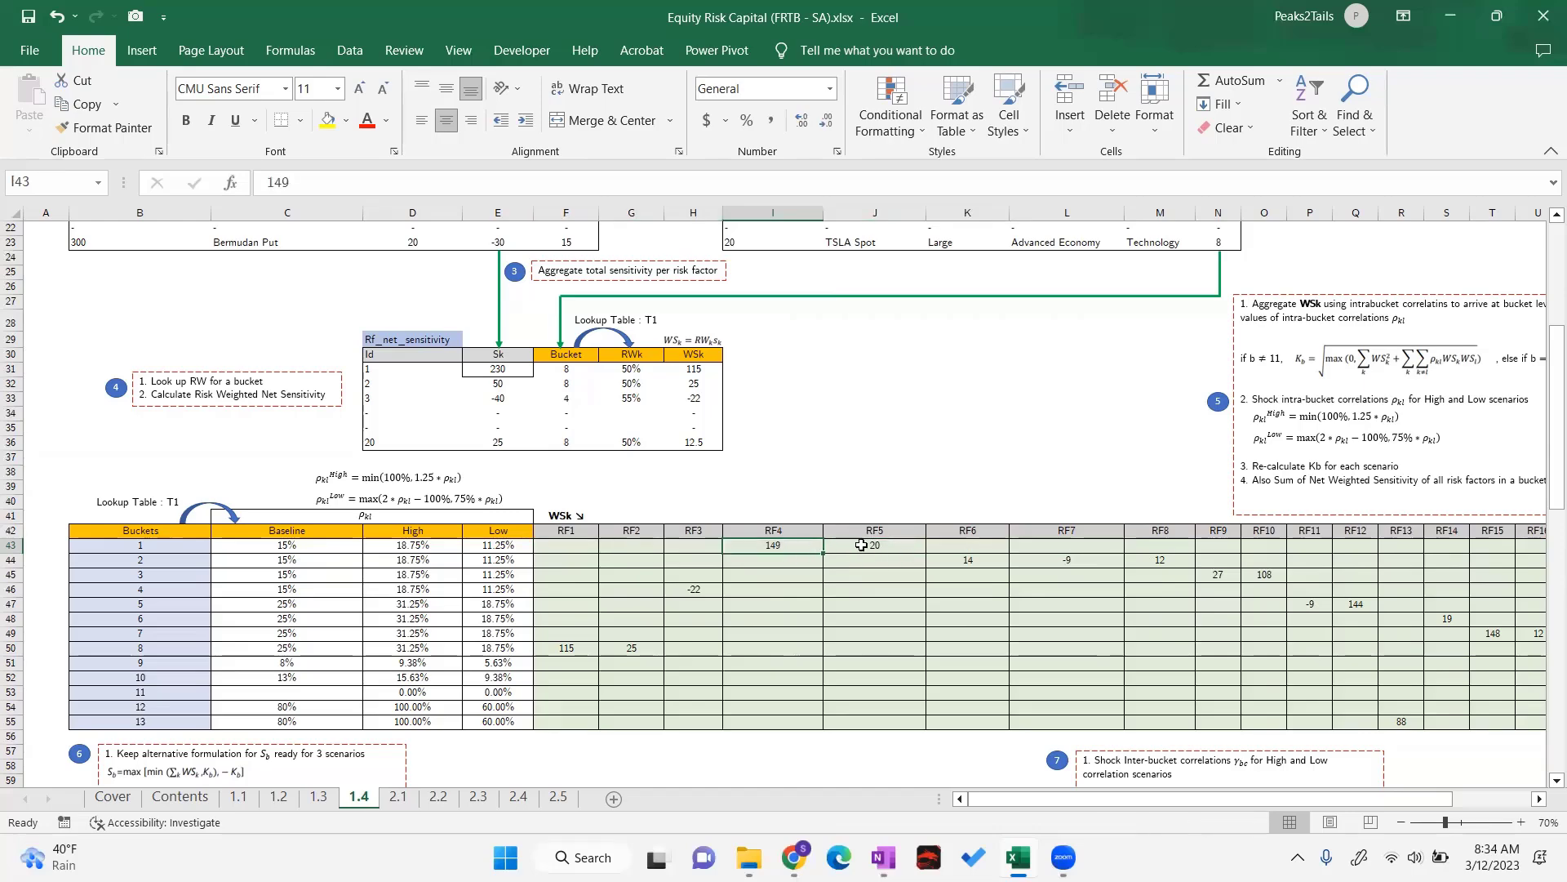
click(862, 544)
click(775, 544)
click(315, 545)
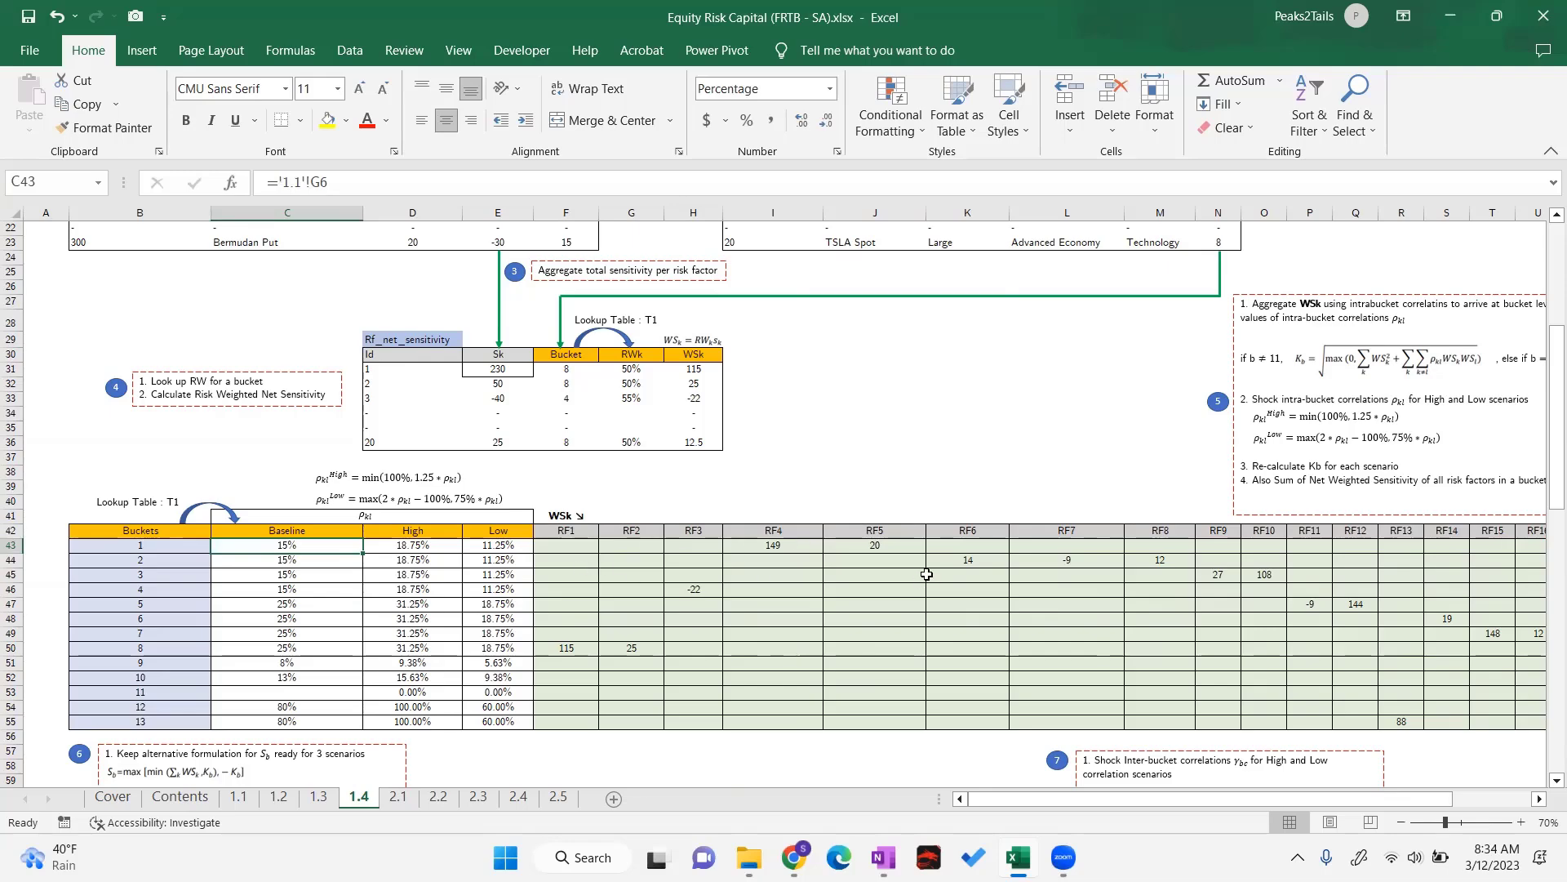
Highlight bucket 1's full WSk row from RF1 to RF20 and revisit its Baseline correlation as the aggregation inputs
drag(560, 548, 1306, 542)
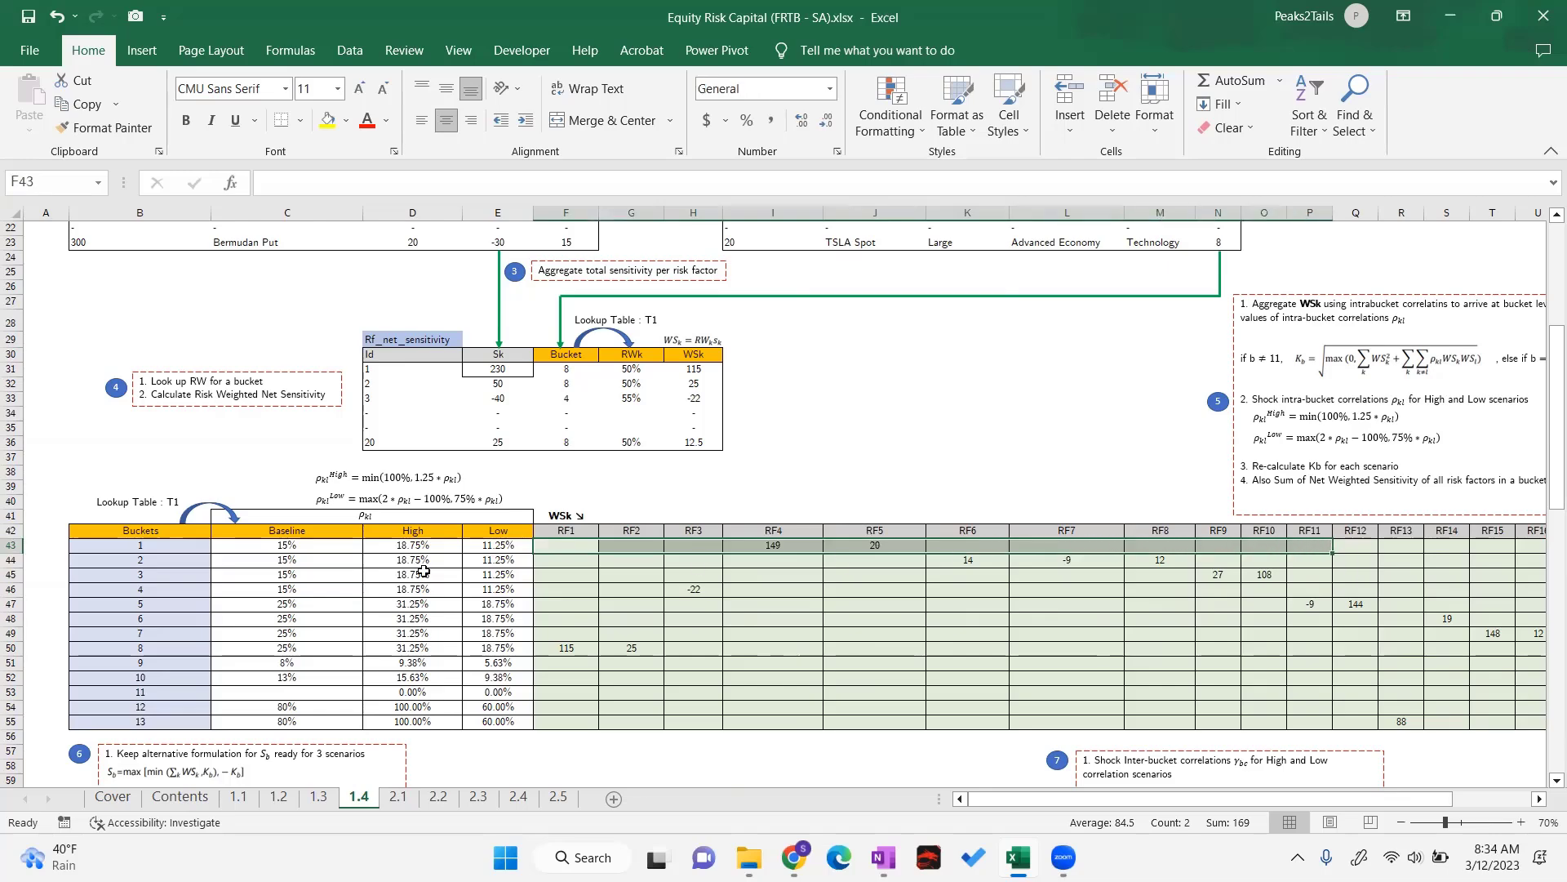
click(289, 544)
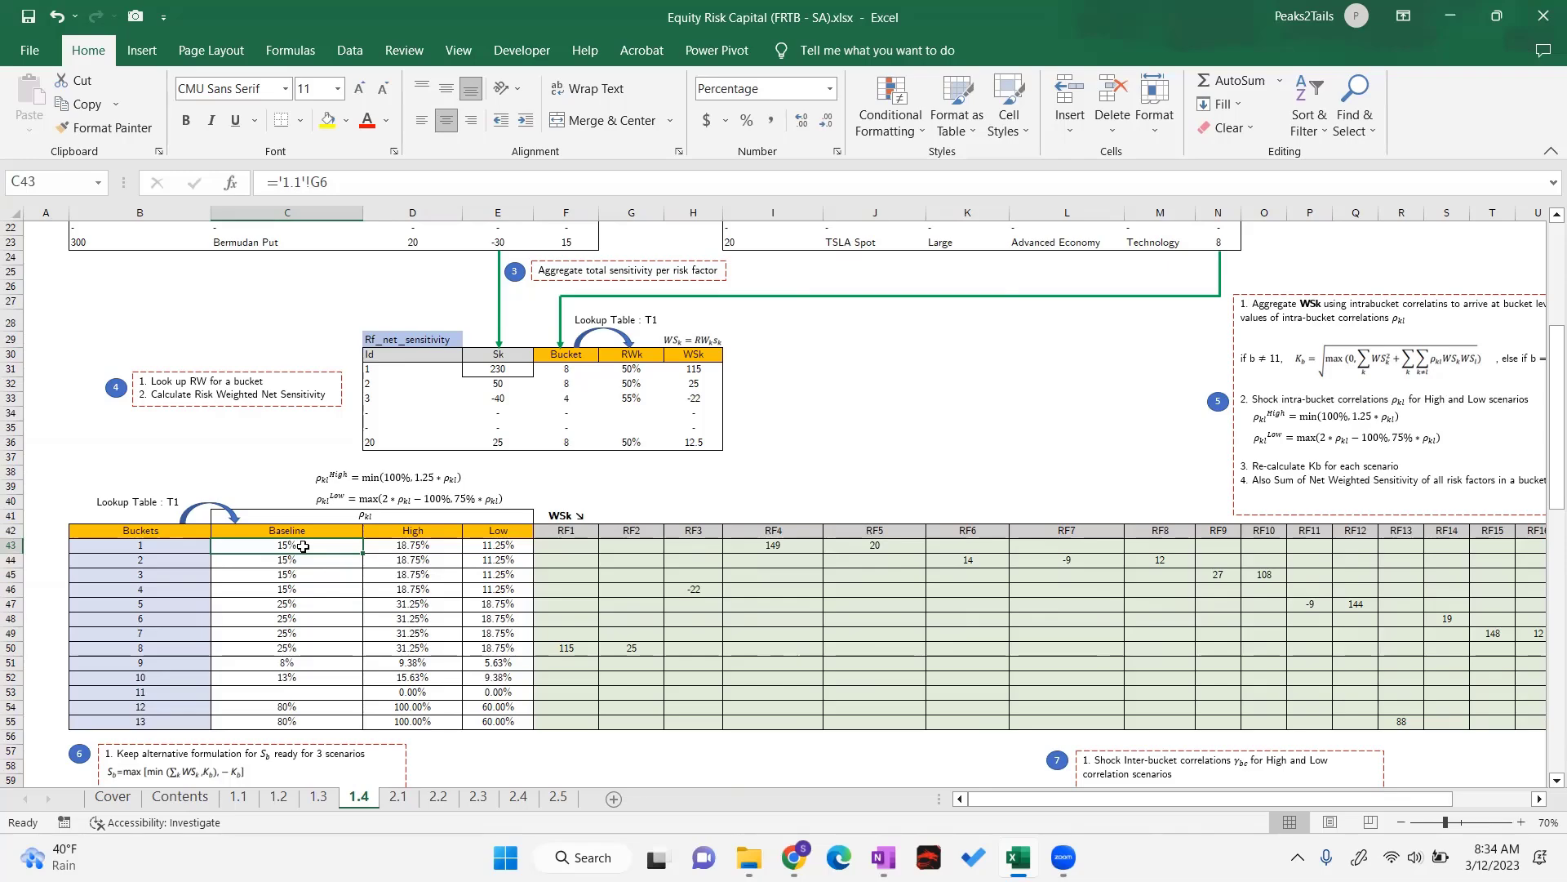
drag(561, 543, 1300, 545)
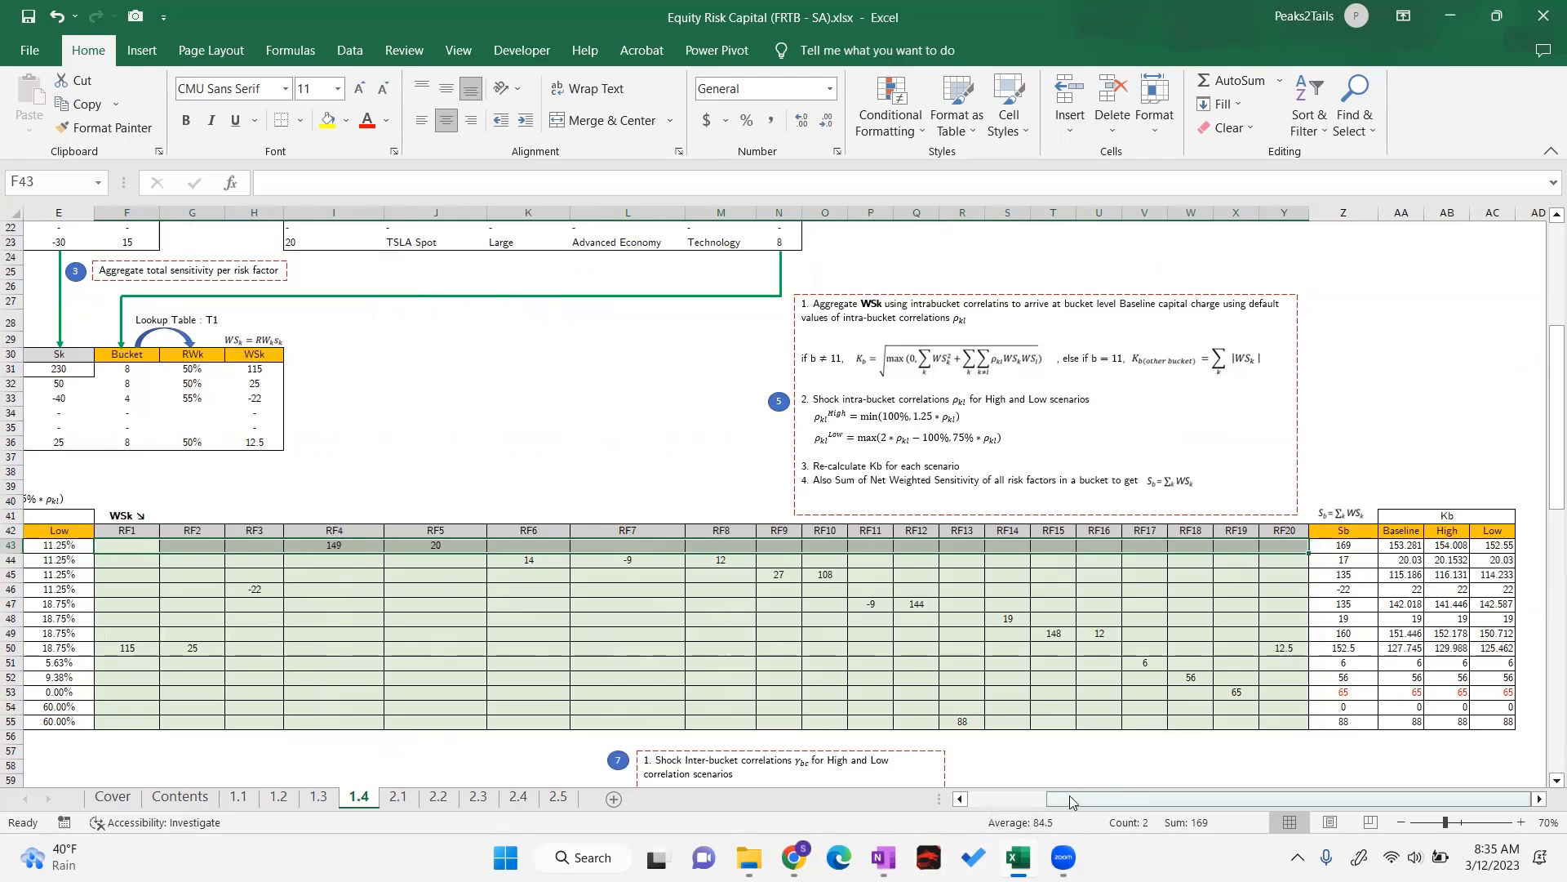
Check bucket 1's WSk entries for RF4 and RF5 alongside its intra-bucket correlations
drag(1070, 795, 991, 797)
click(987, 492)
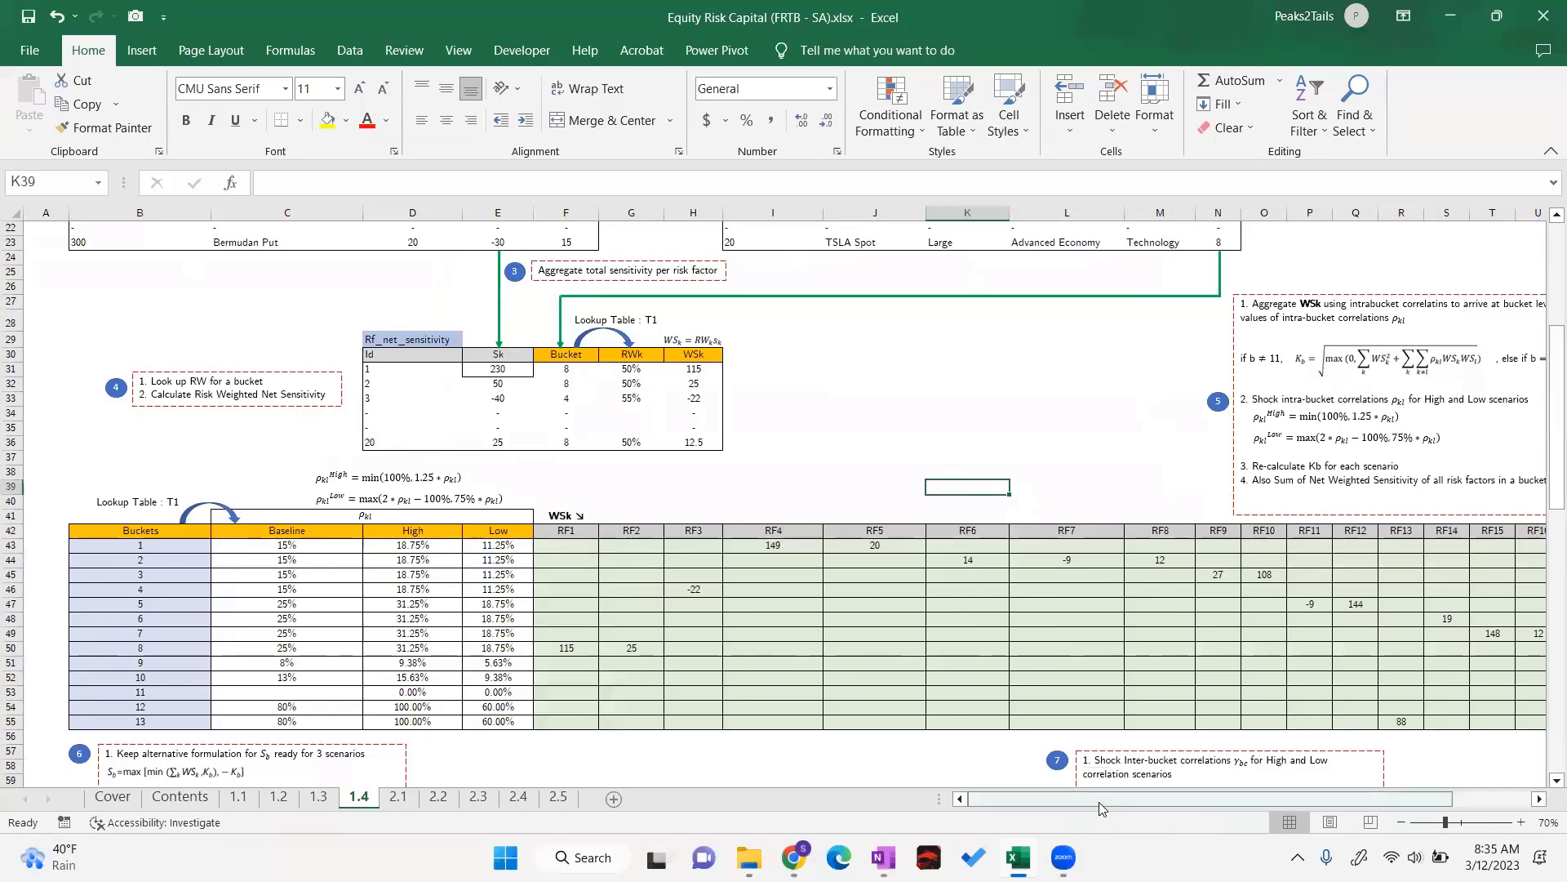
click(761, 542)
click(858, 552)
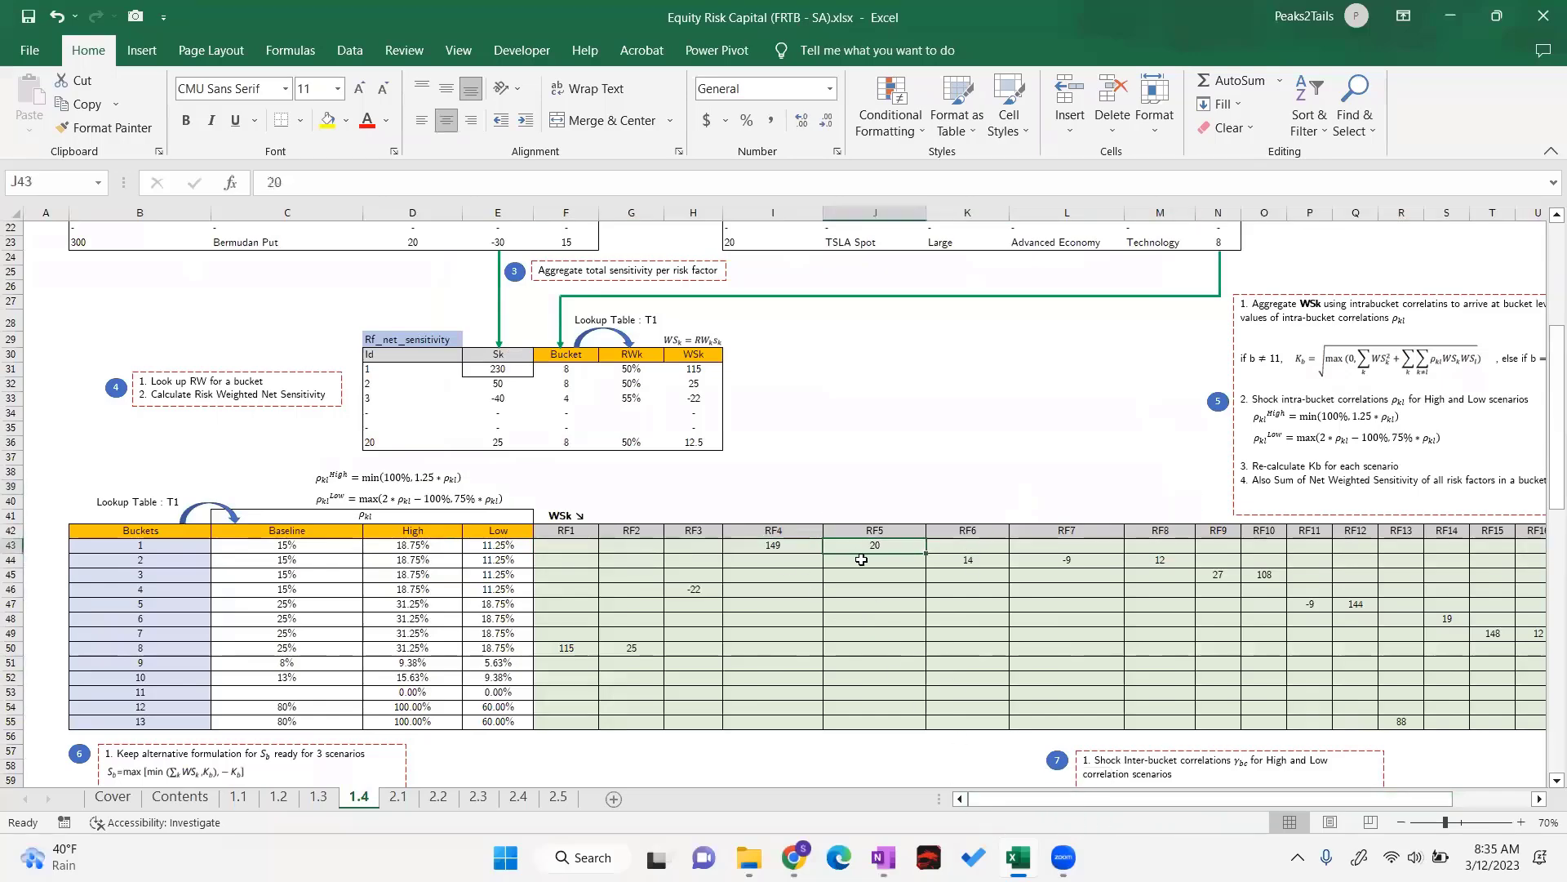
Examine bucket 1's Baseline Kb formula and trace its references to the RF4 and RF5 sensitivities and the Baseline correlation
drag(1053, 796, 1129, 792)
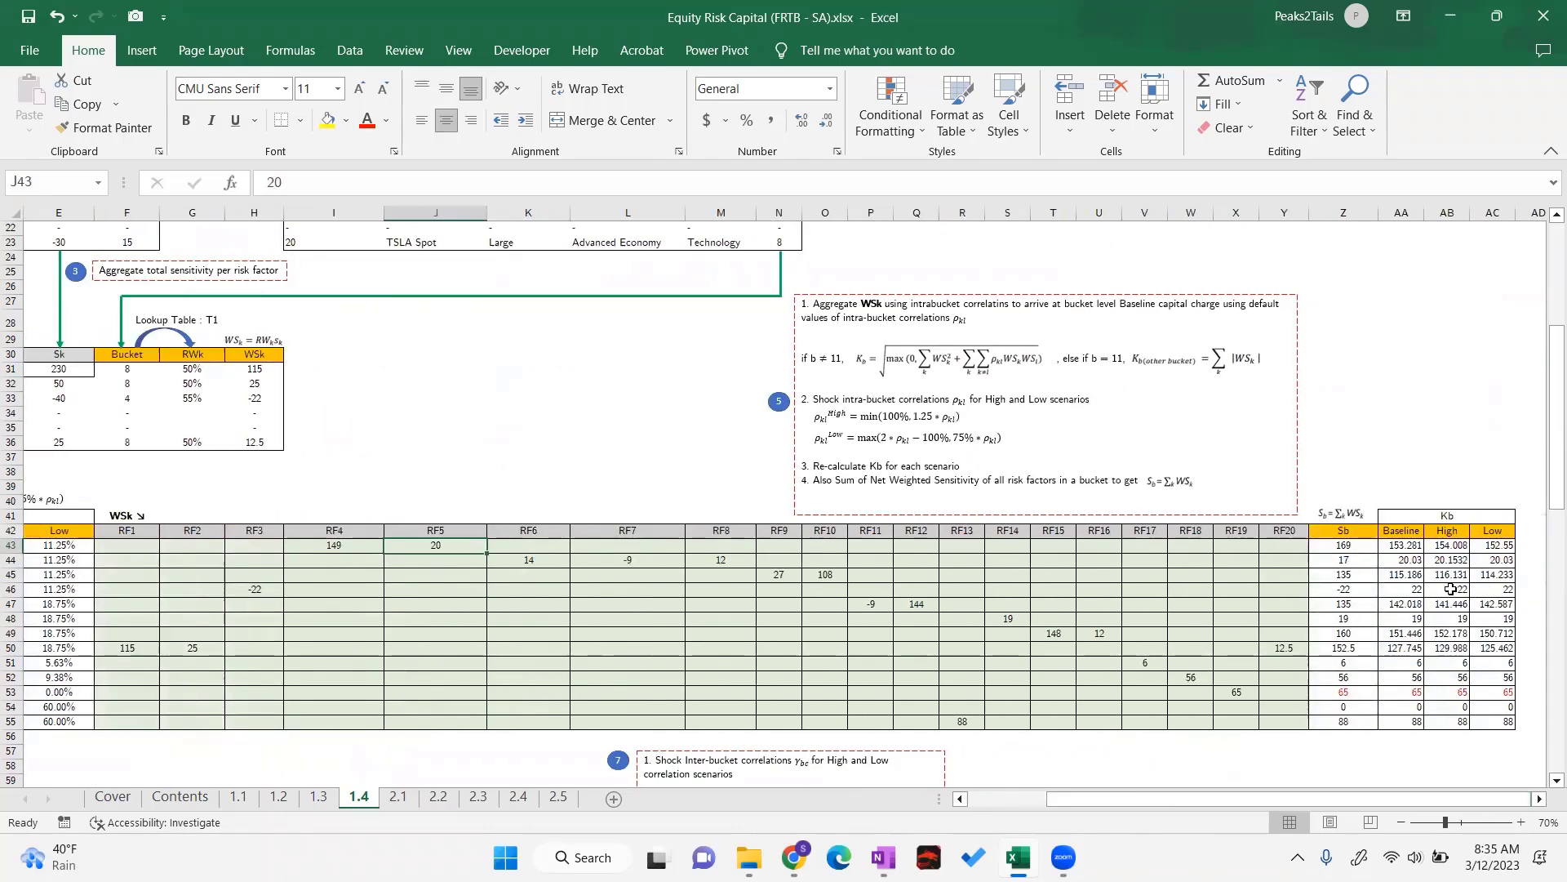
click(1393, 554)
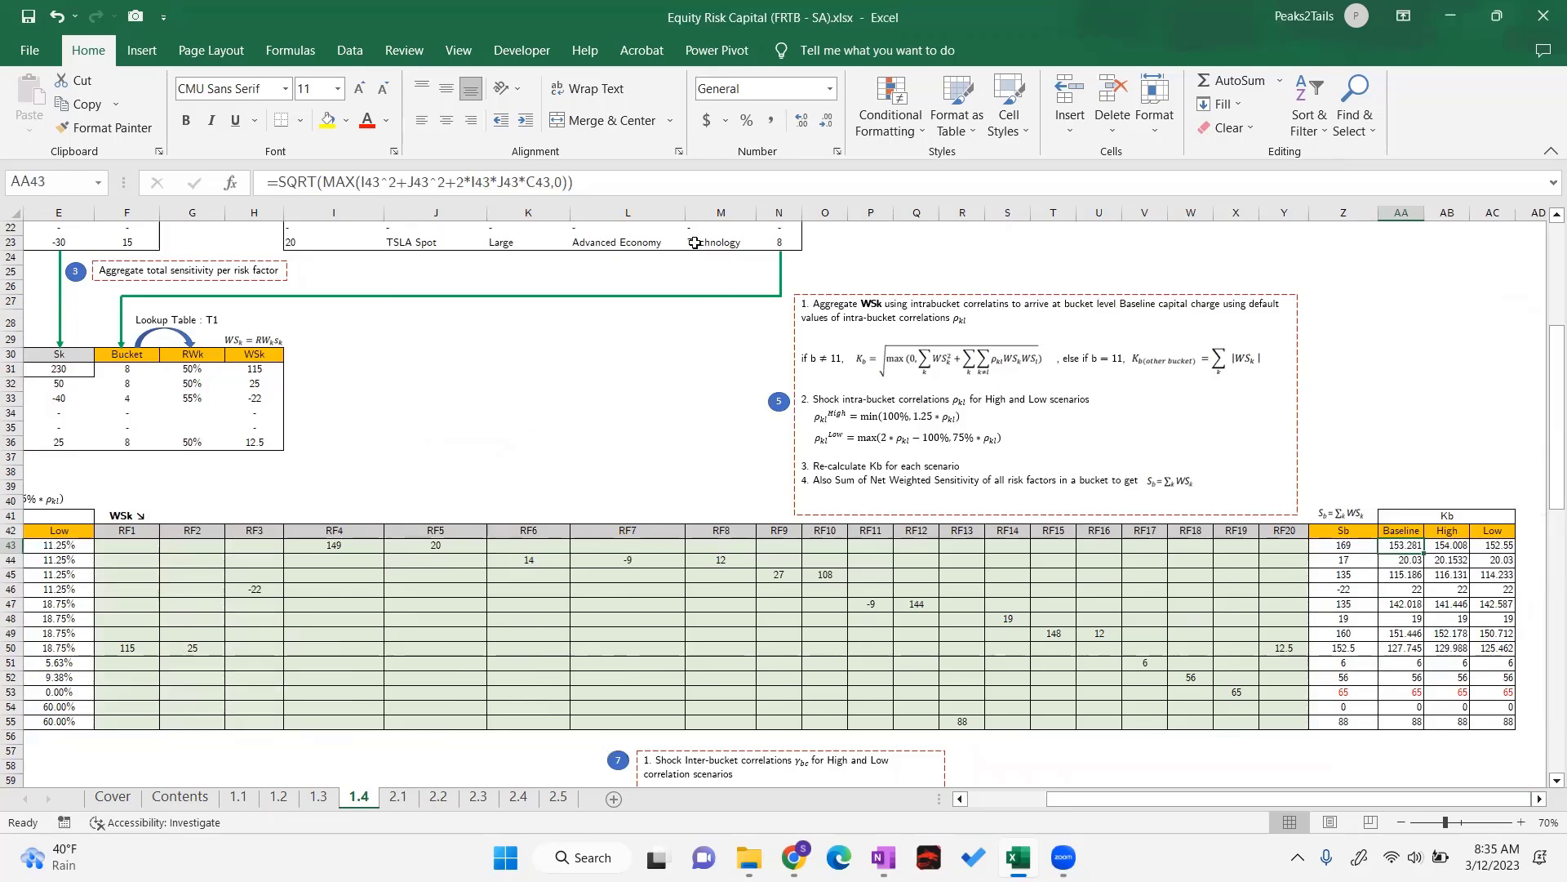
click(624, 191)
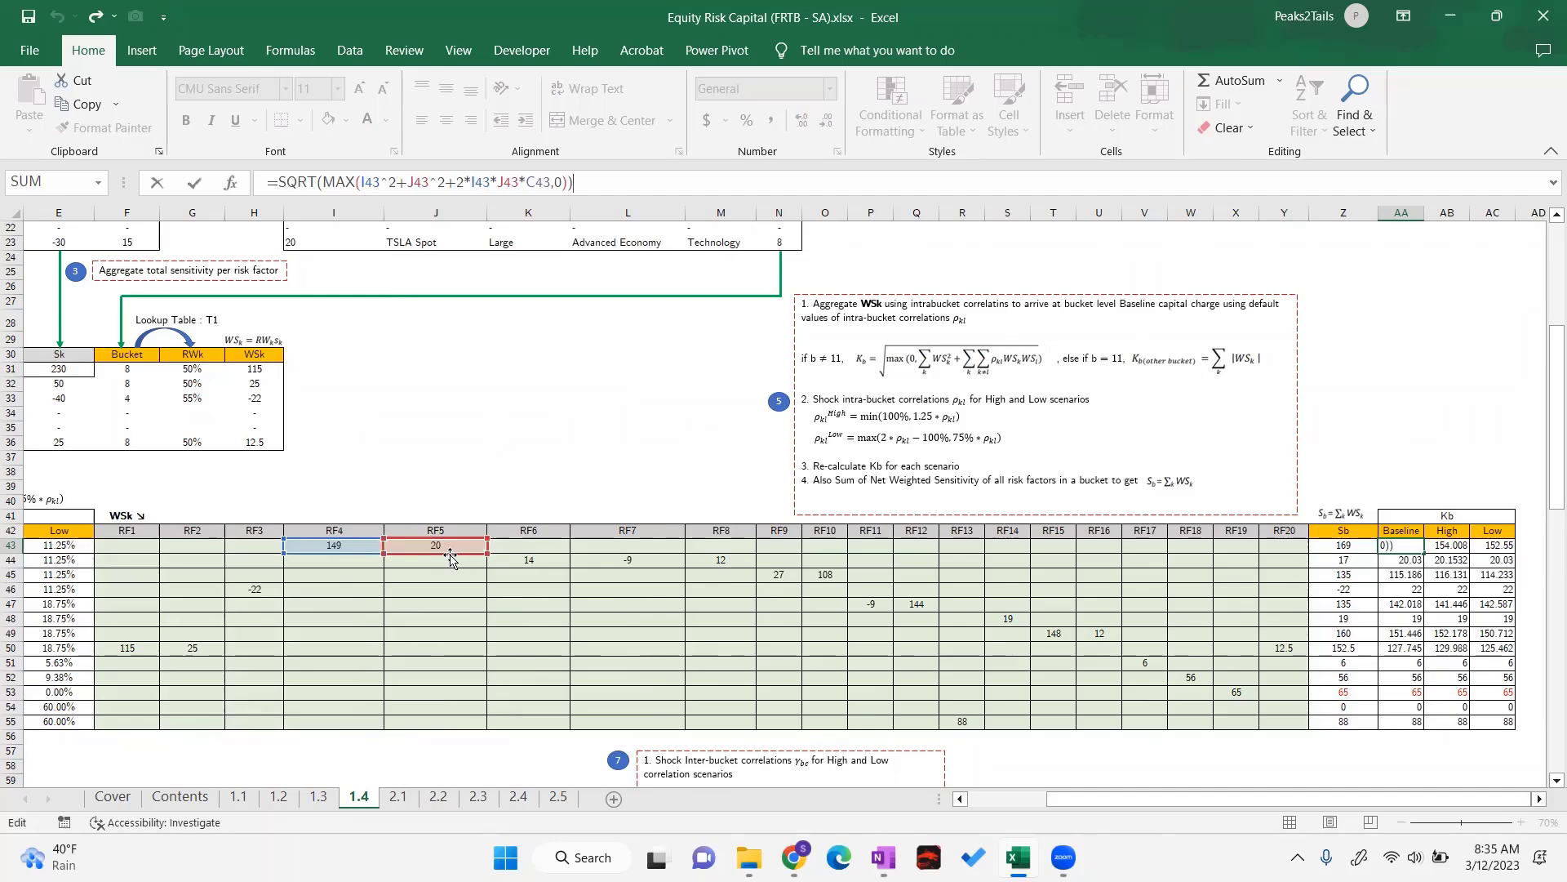
drag(1071, 800, 992, 800)
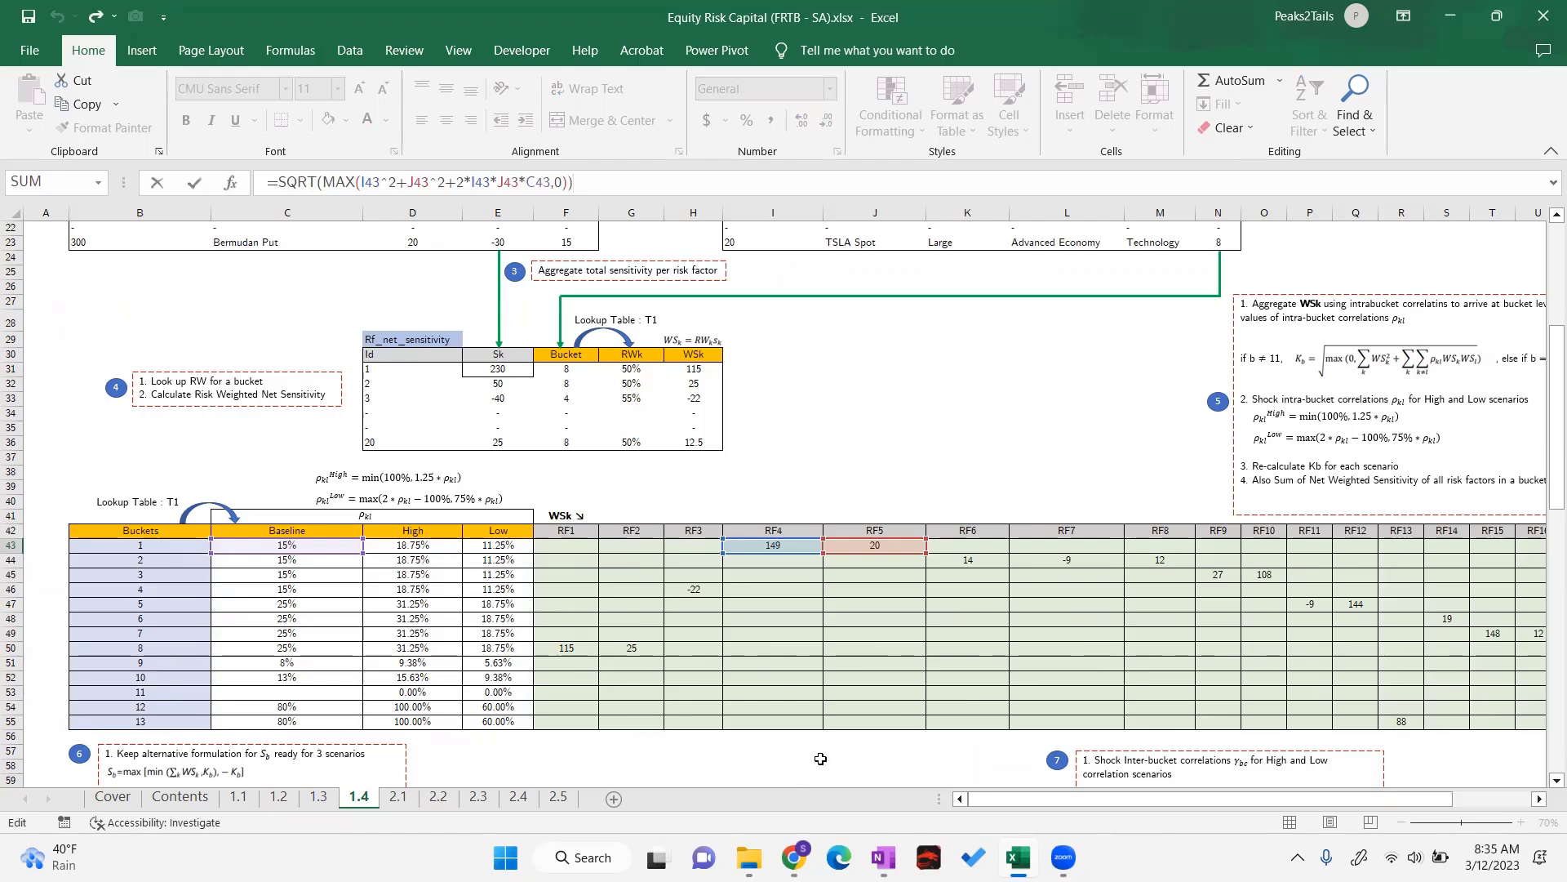
key(ctrl+Return)
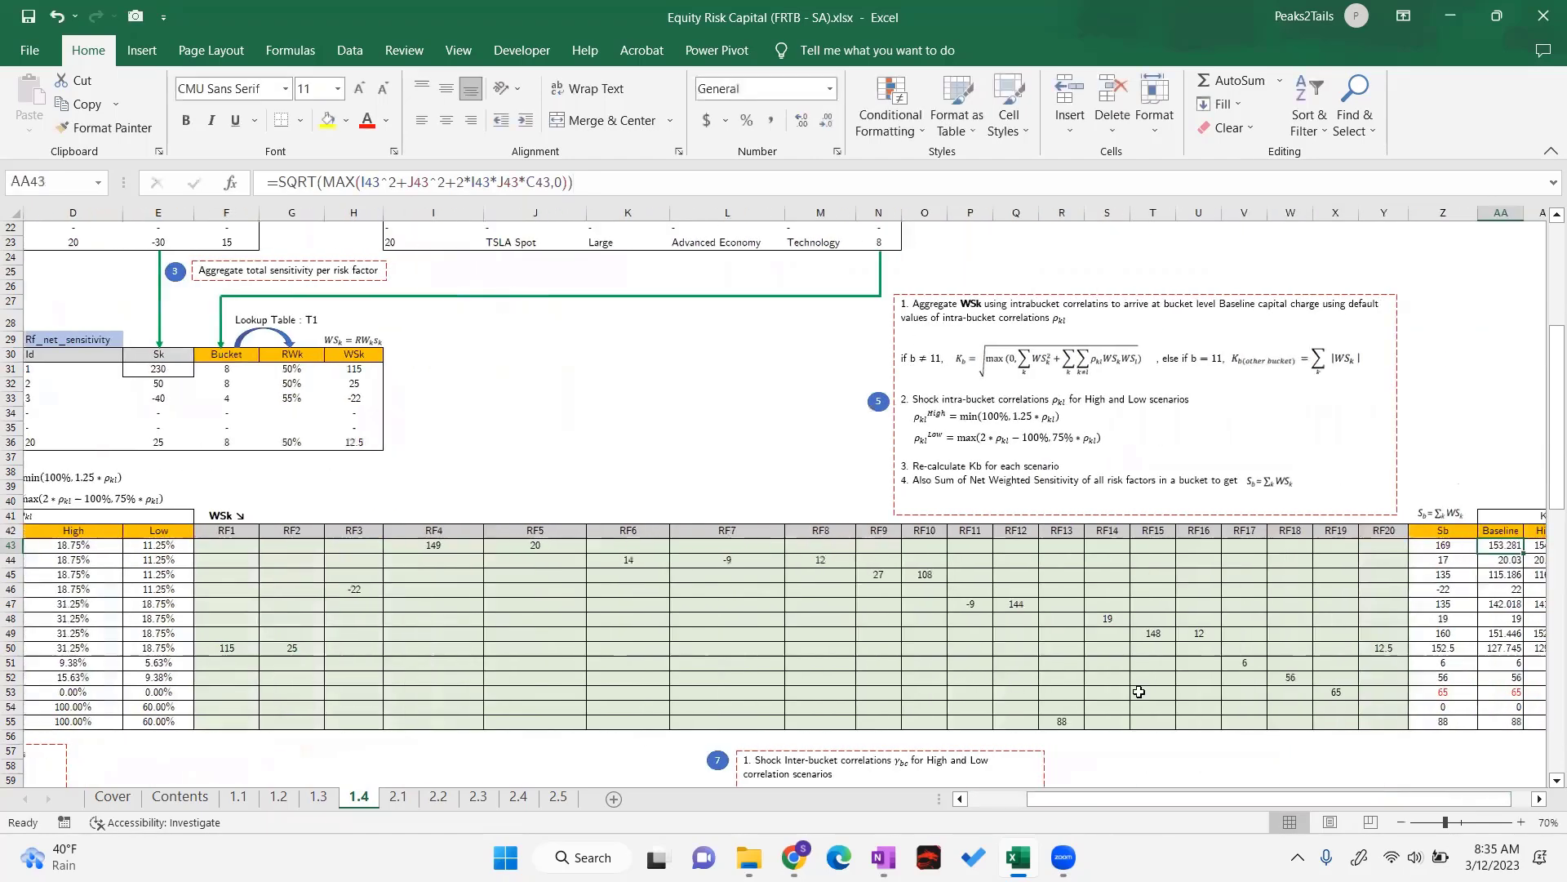
scroll(1429, 561, left, 1)
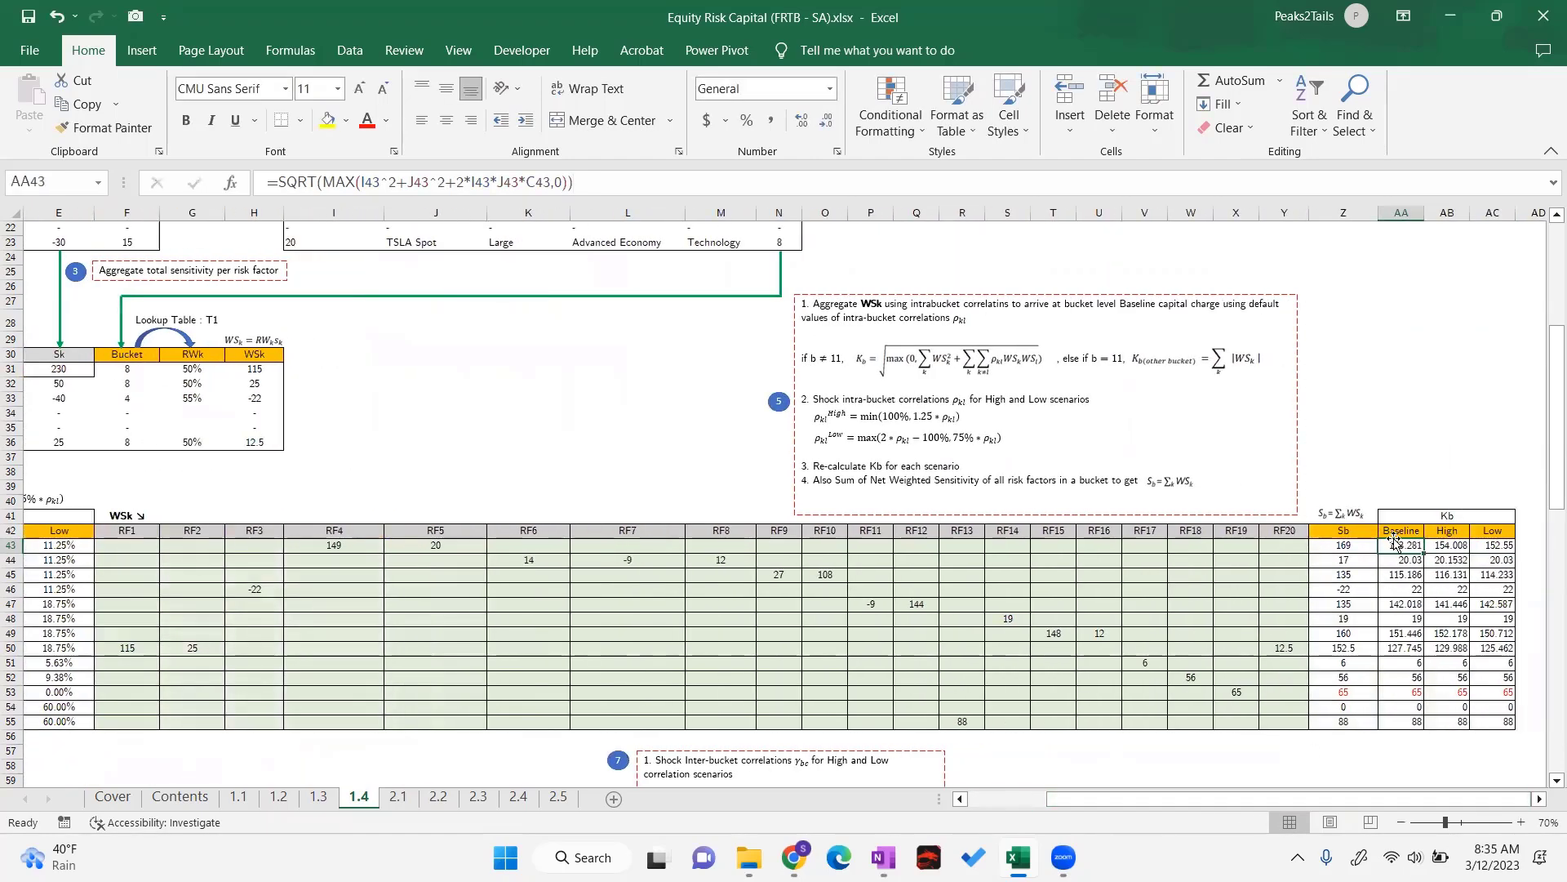
Review the Baseline Kb formulas of buckets 2 to 5 and compare them with the general Kb equation in the step 5 note
click(1397, 560)
click(1397, 575)
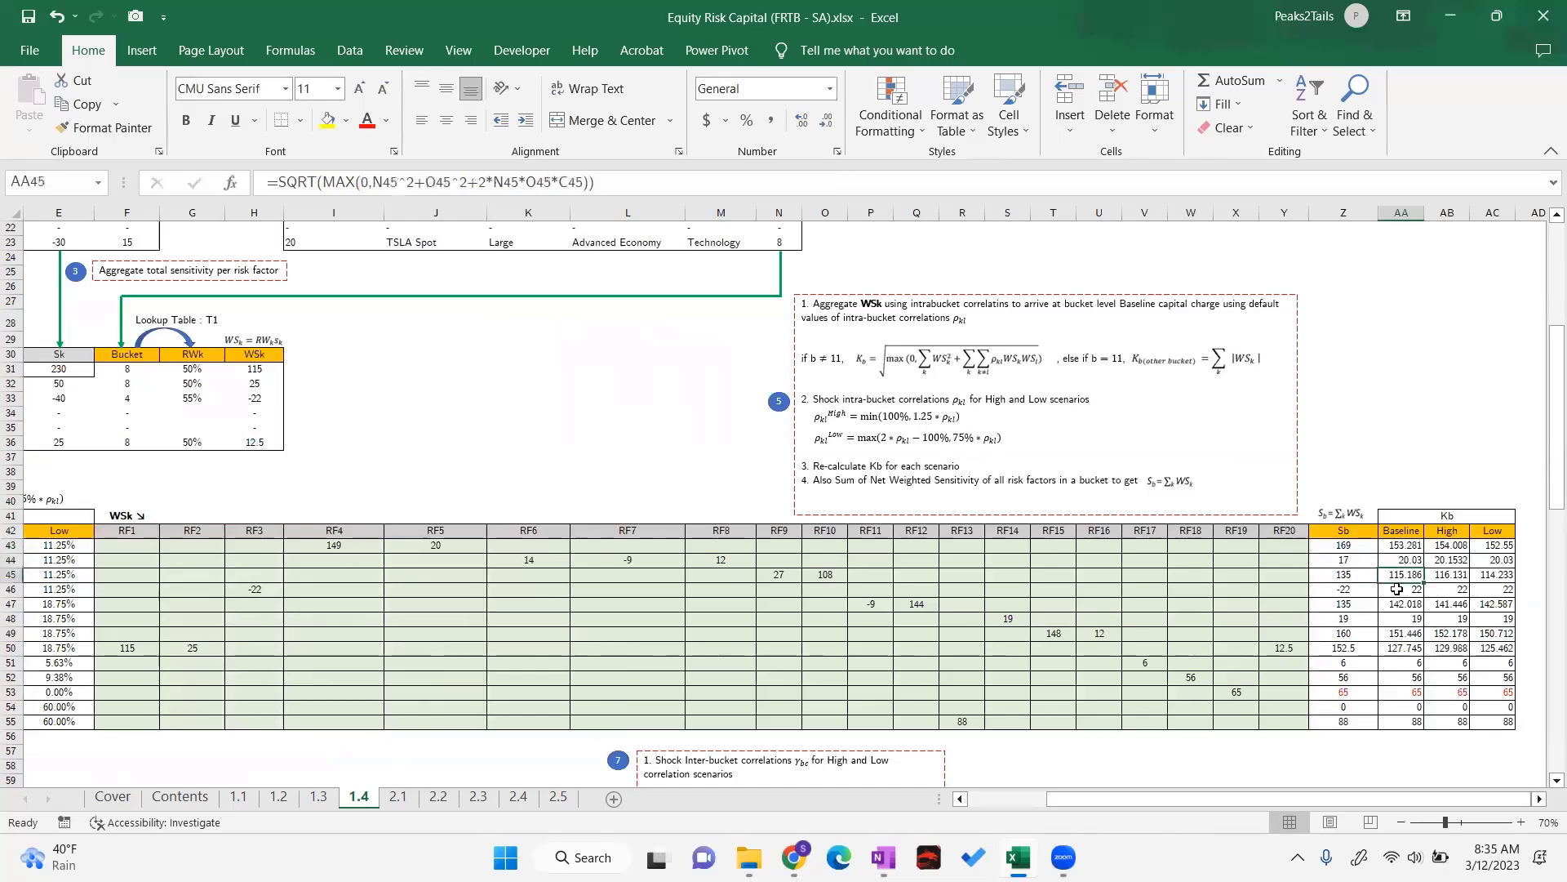
click(1398, 589)
click(1398, 603)
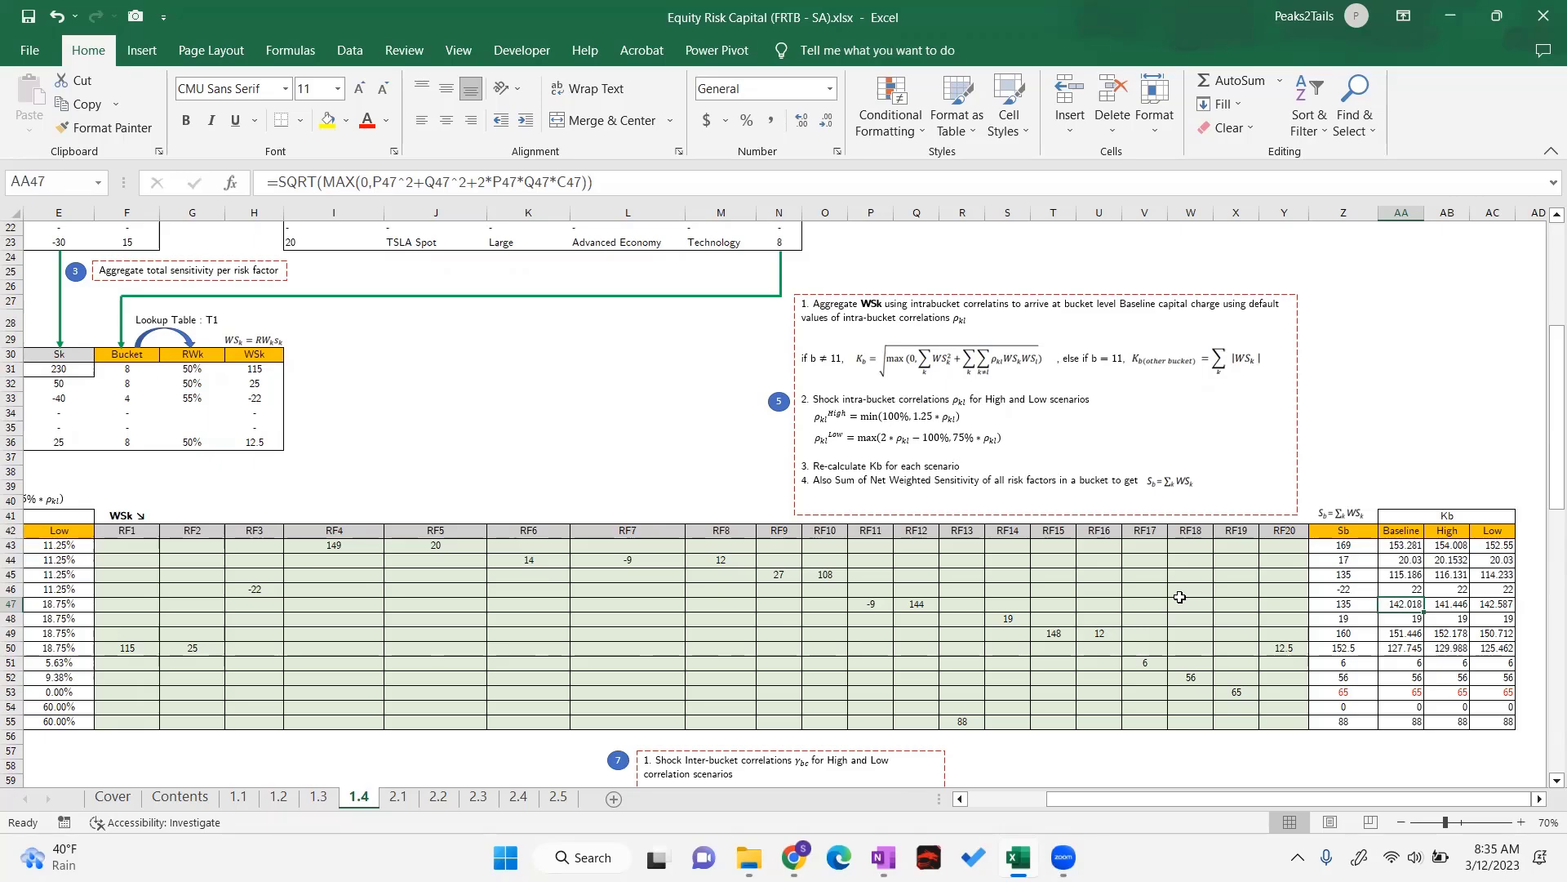
click(883, 353)
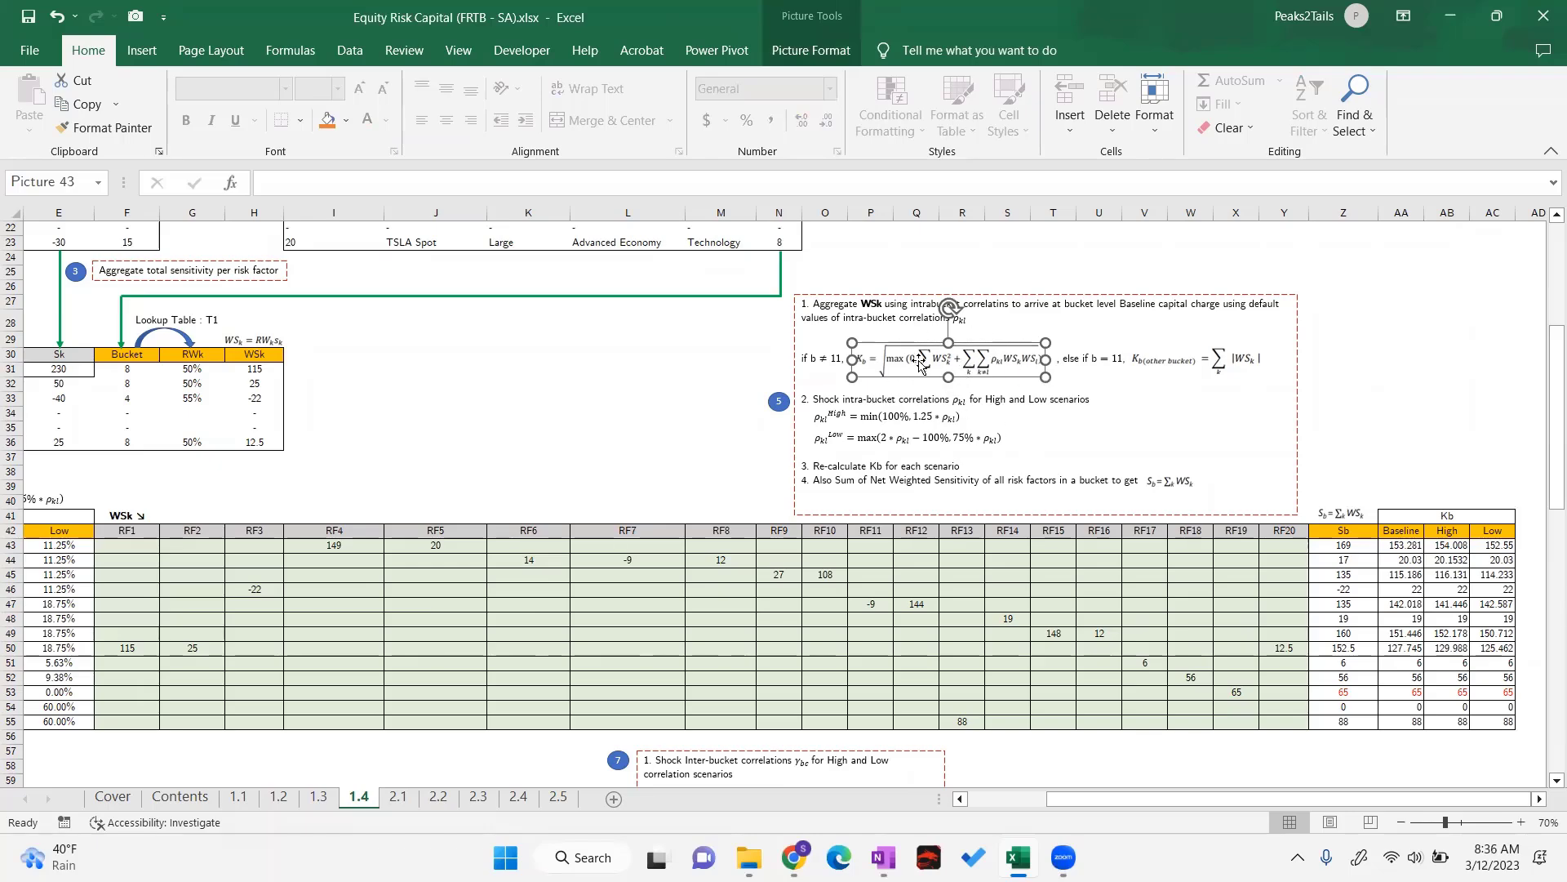
click(435, 442)
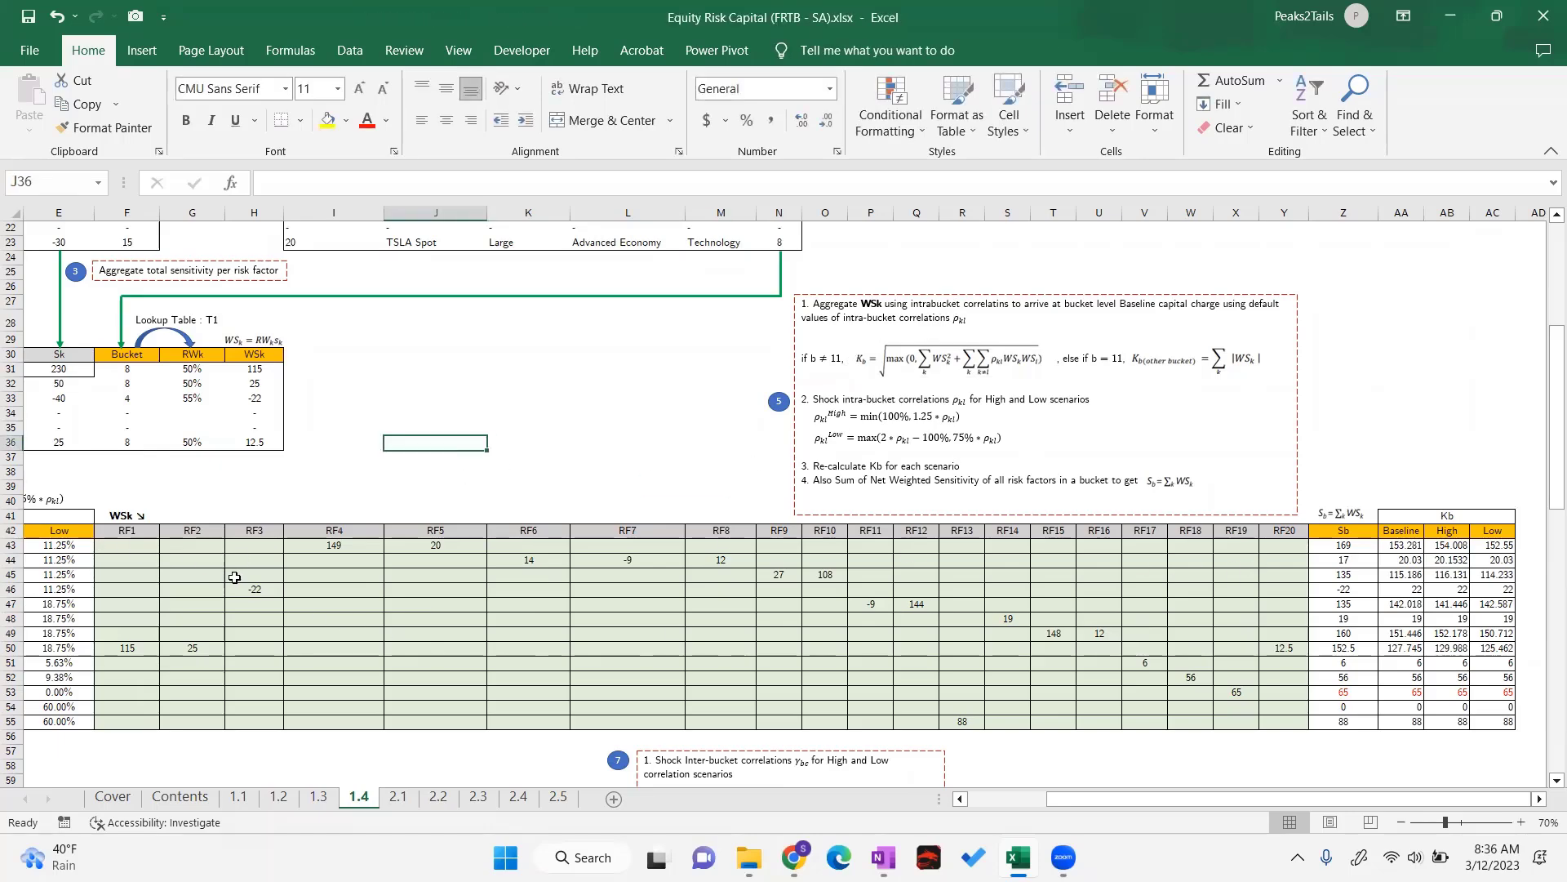
Highlight bucket 1's WSk row from RF1 to RF20 and check the Baseline correlation applied to it
drag(126, 545, 1298, 546)
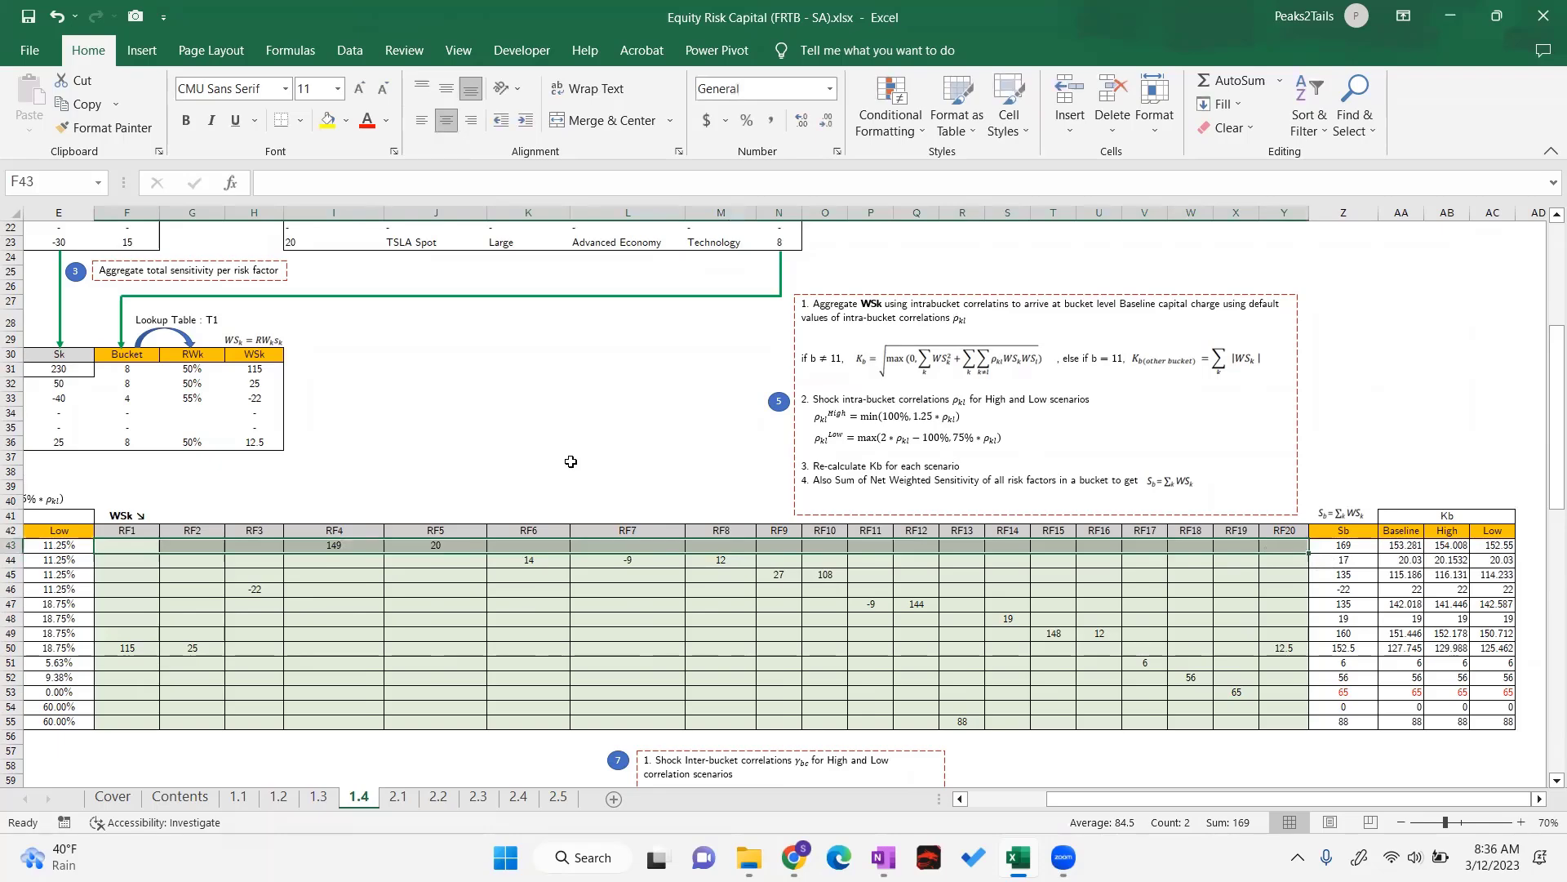
drag(1159, 799, 1070, 807)
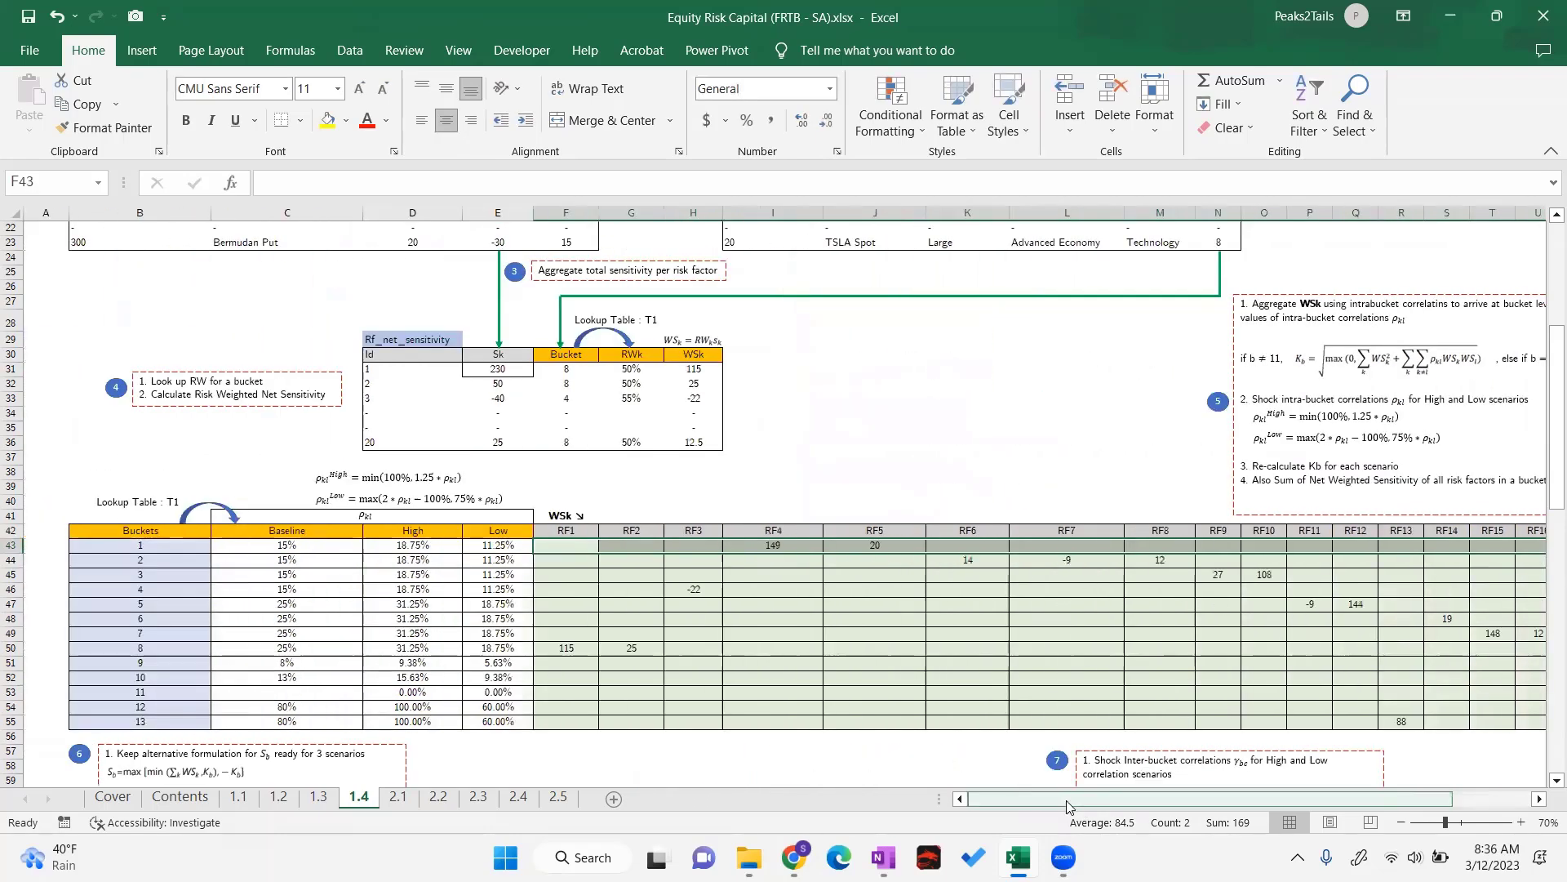
click(282, 546)
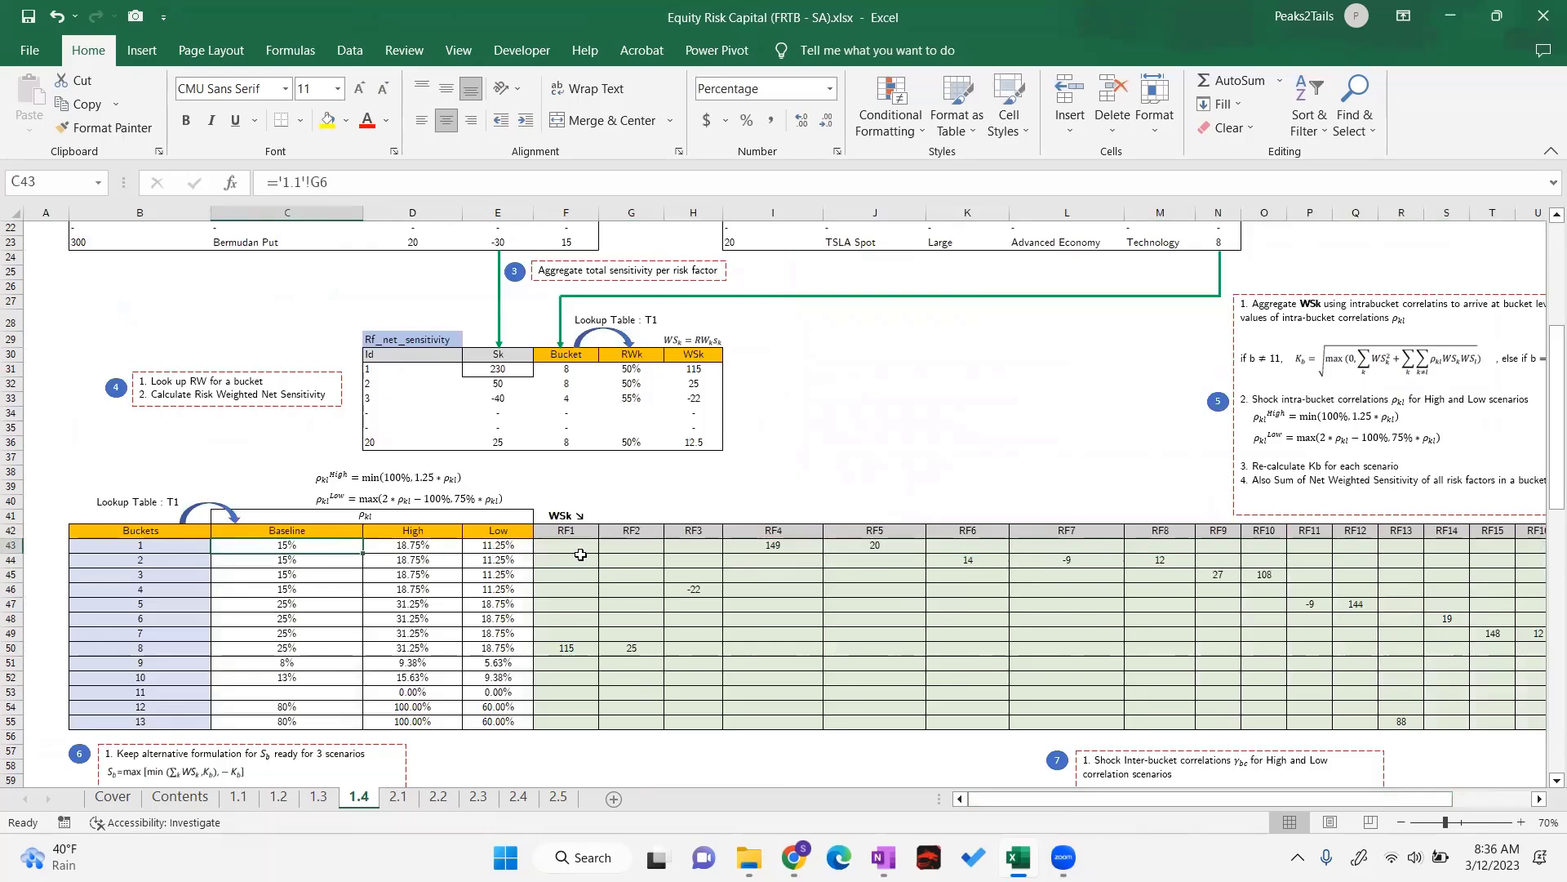
drag(563, 545, 1277, 544)
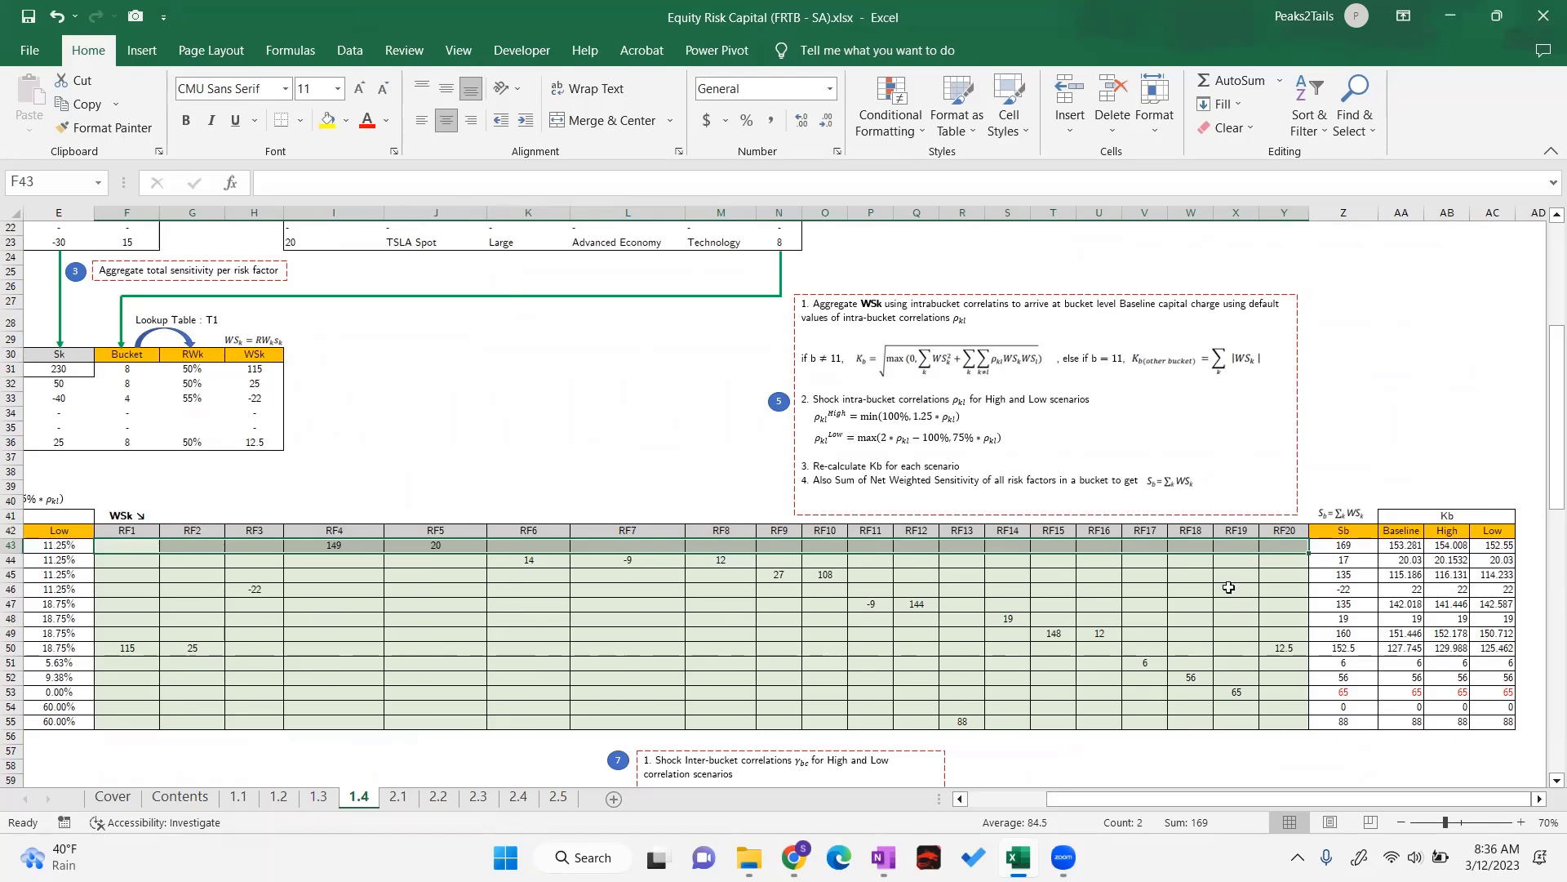
Retrace the cells feeding bucket 1's Baseline Kb formula, including the Baseline correlation it references
click(1409, 546)
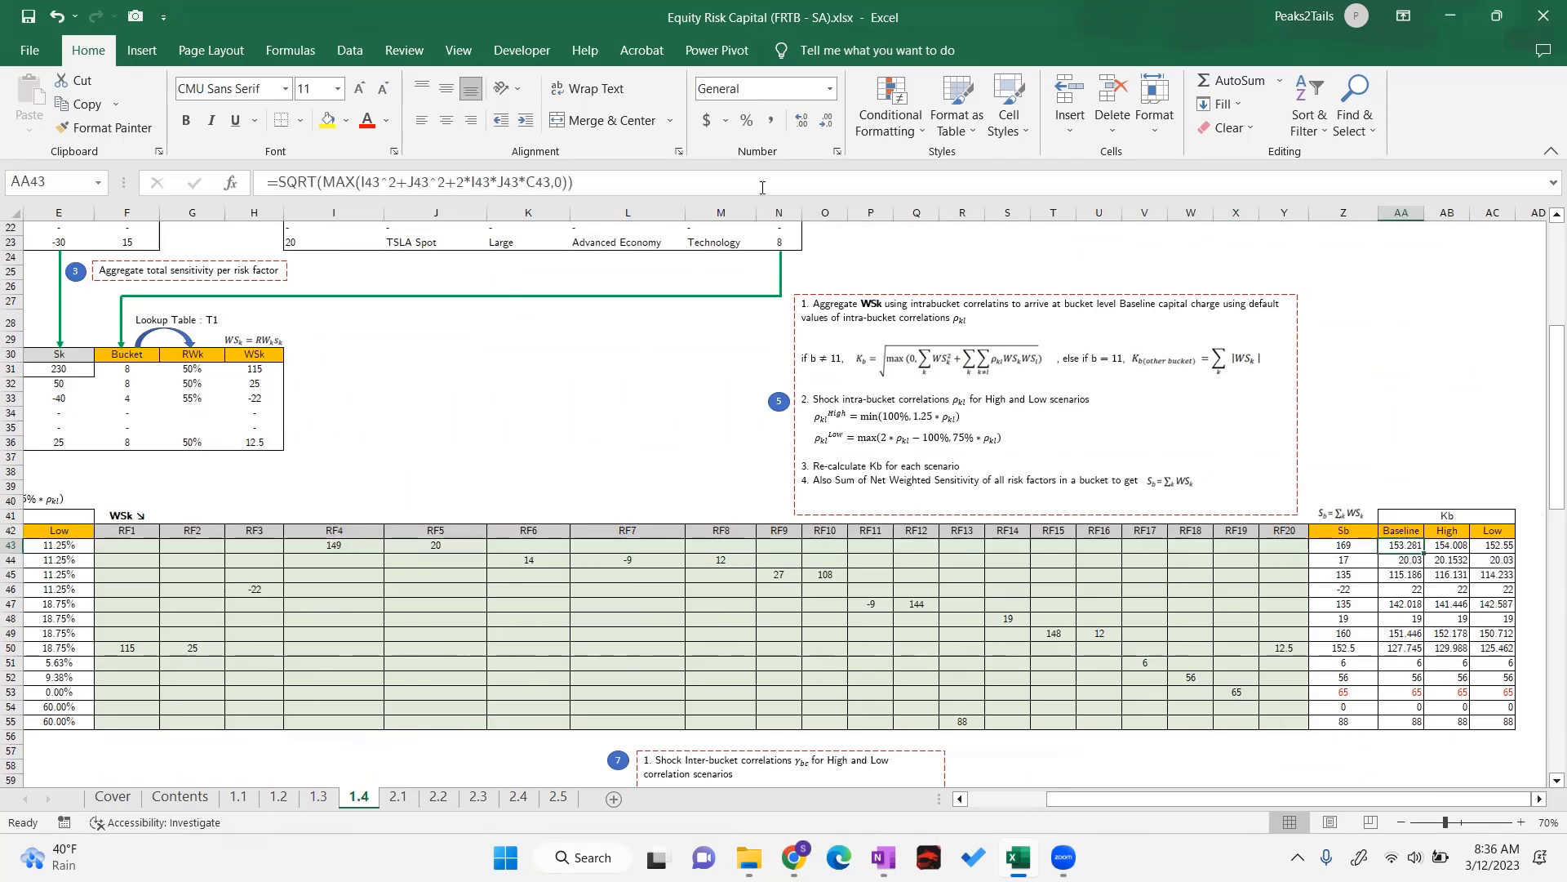
key(F2)
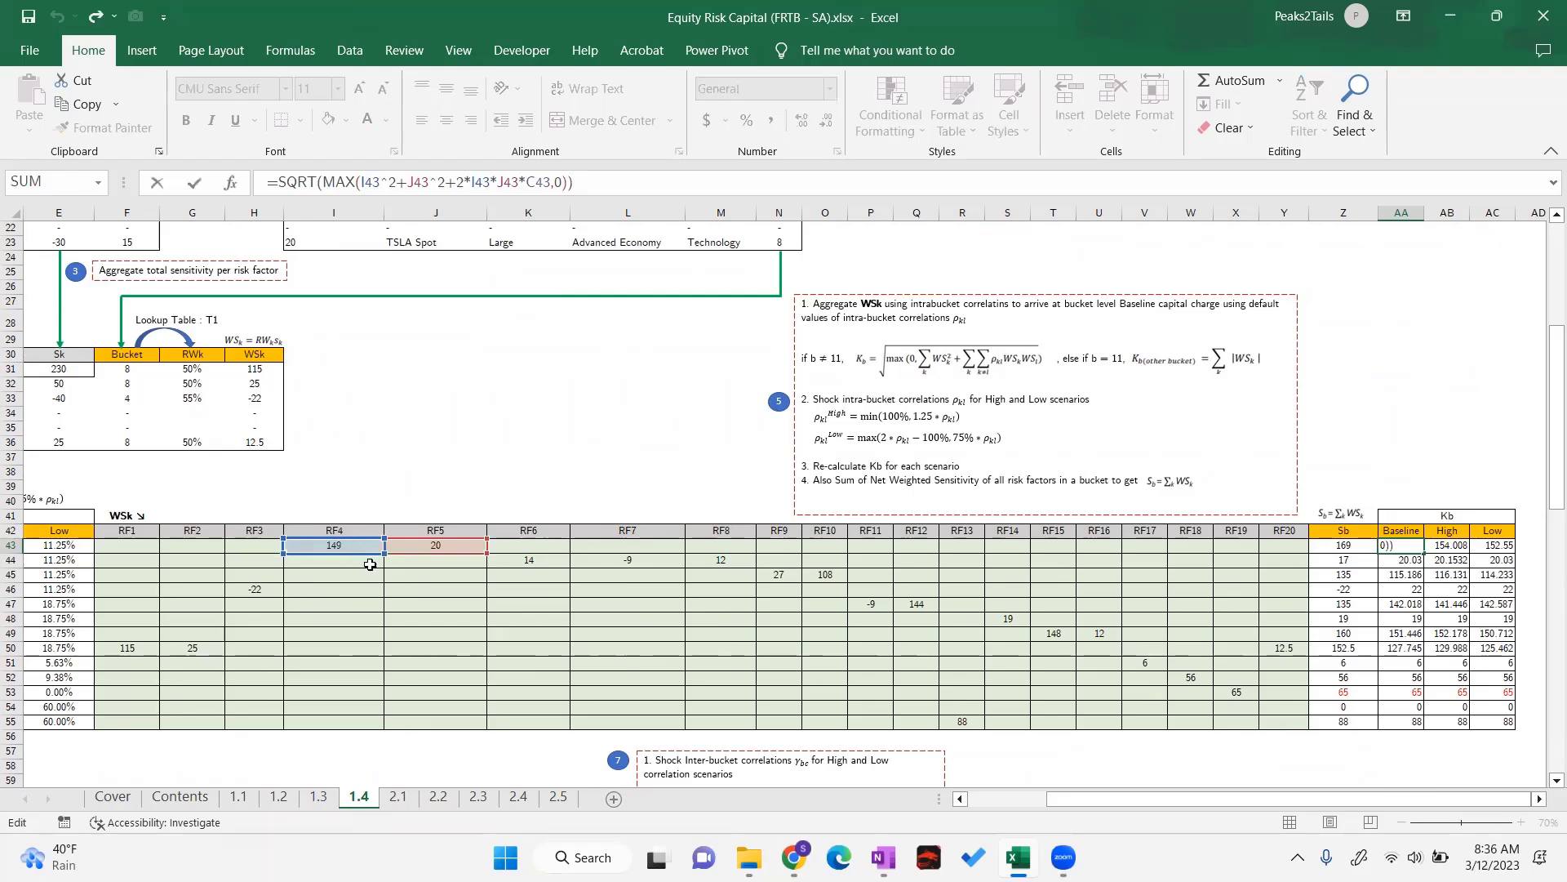
drag(1063, 799, 969, 804)
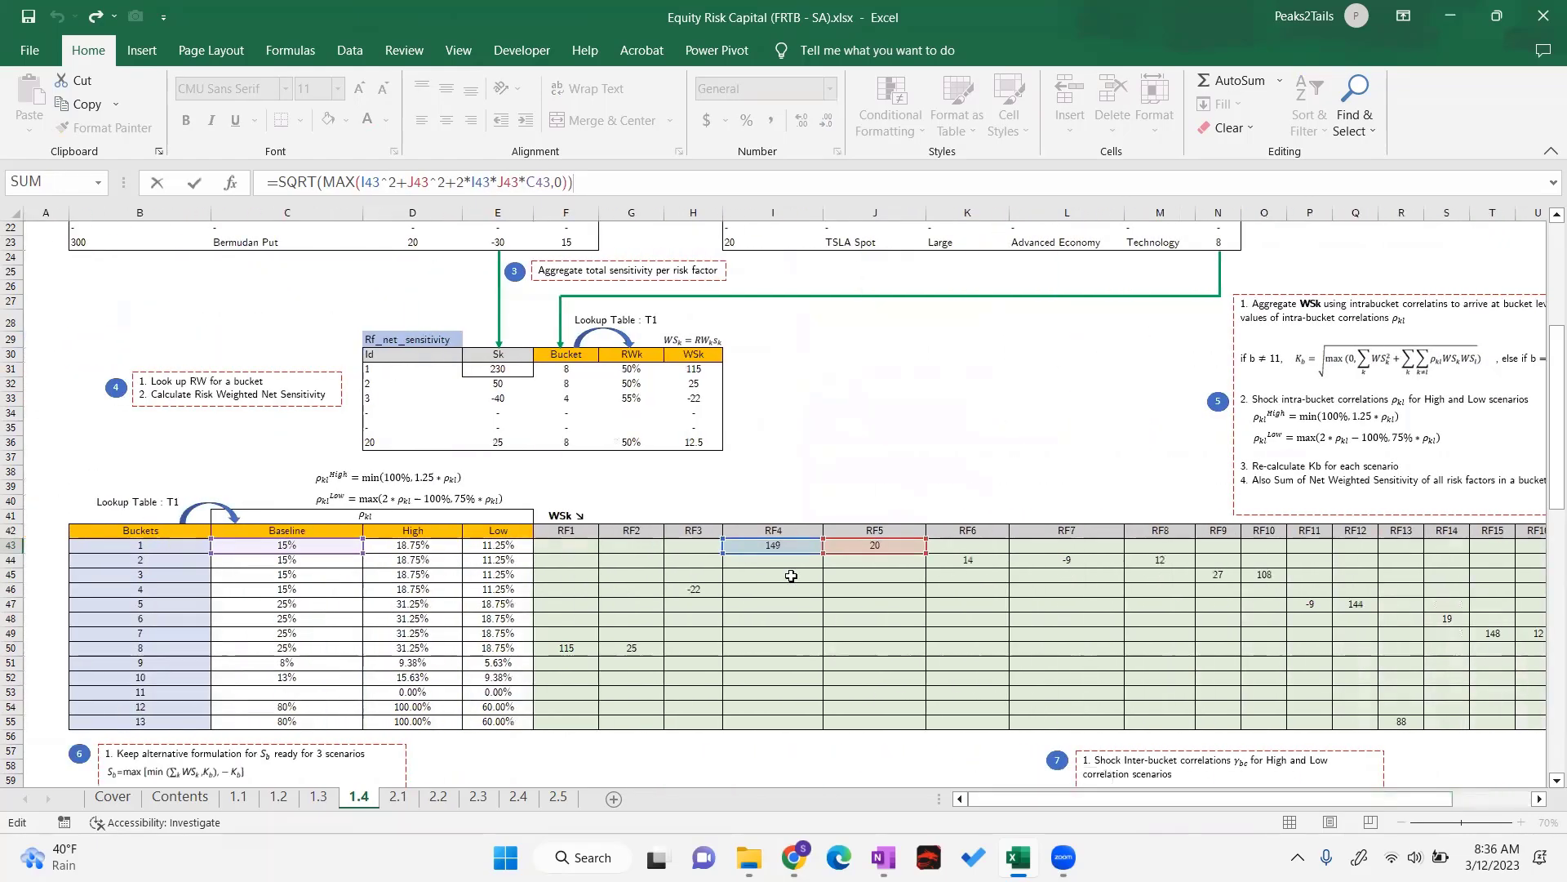
click(292, 545)
drag(1209, 798, 1287, 799)
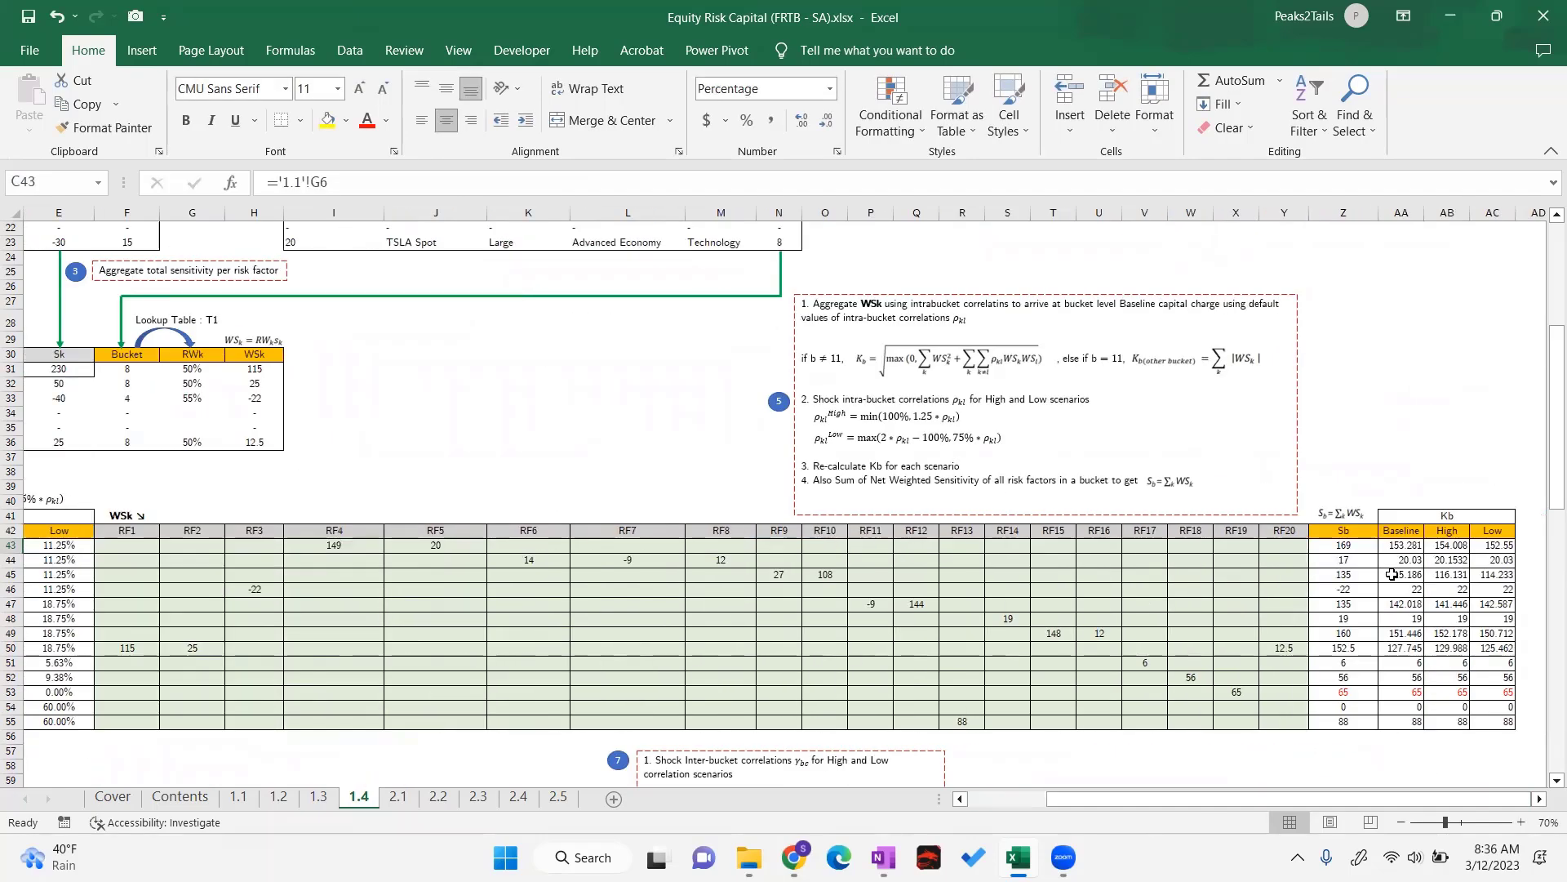
click(1400, 550)
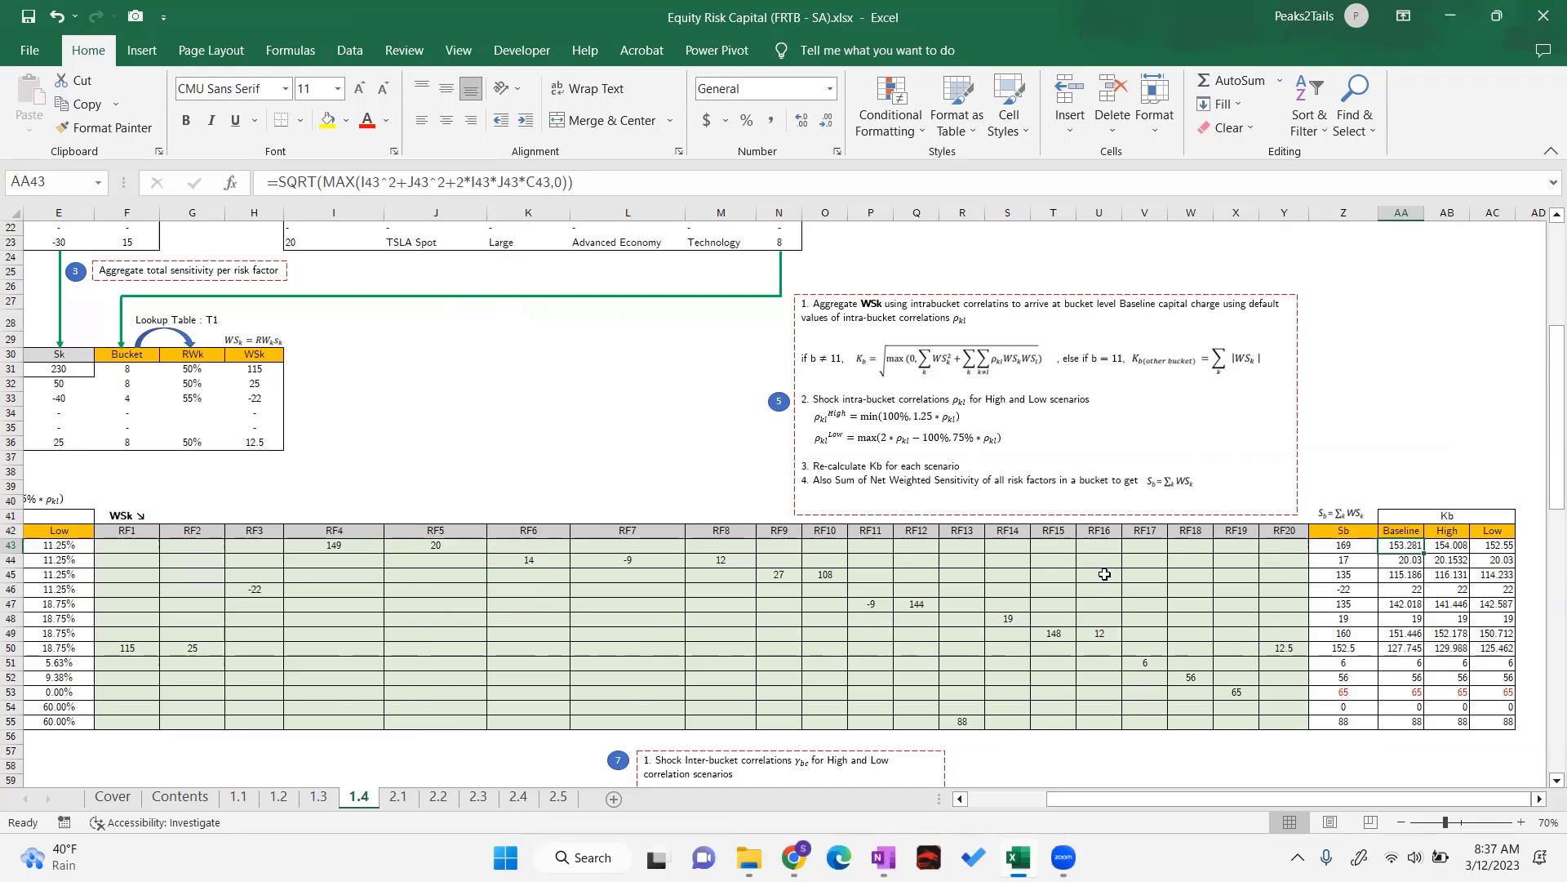
Reread the step 5 Kb note and check bucket 8's RF1 and RF2 WSk entries and its Baseline correlation
scroll(827, 575, up, 4)
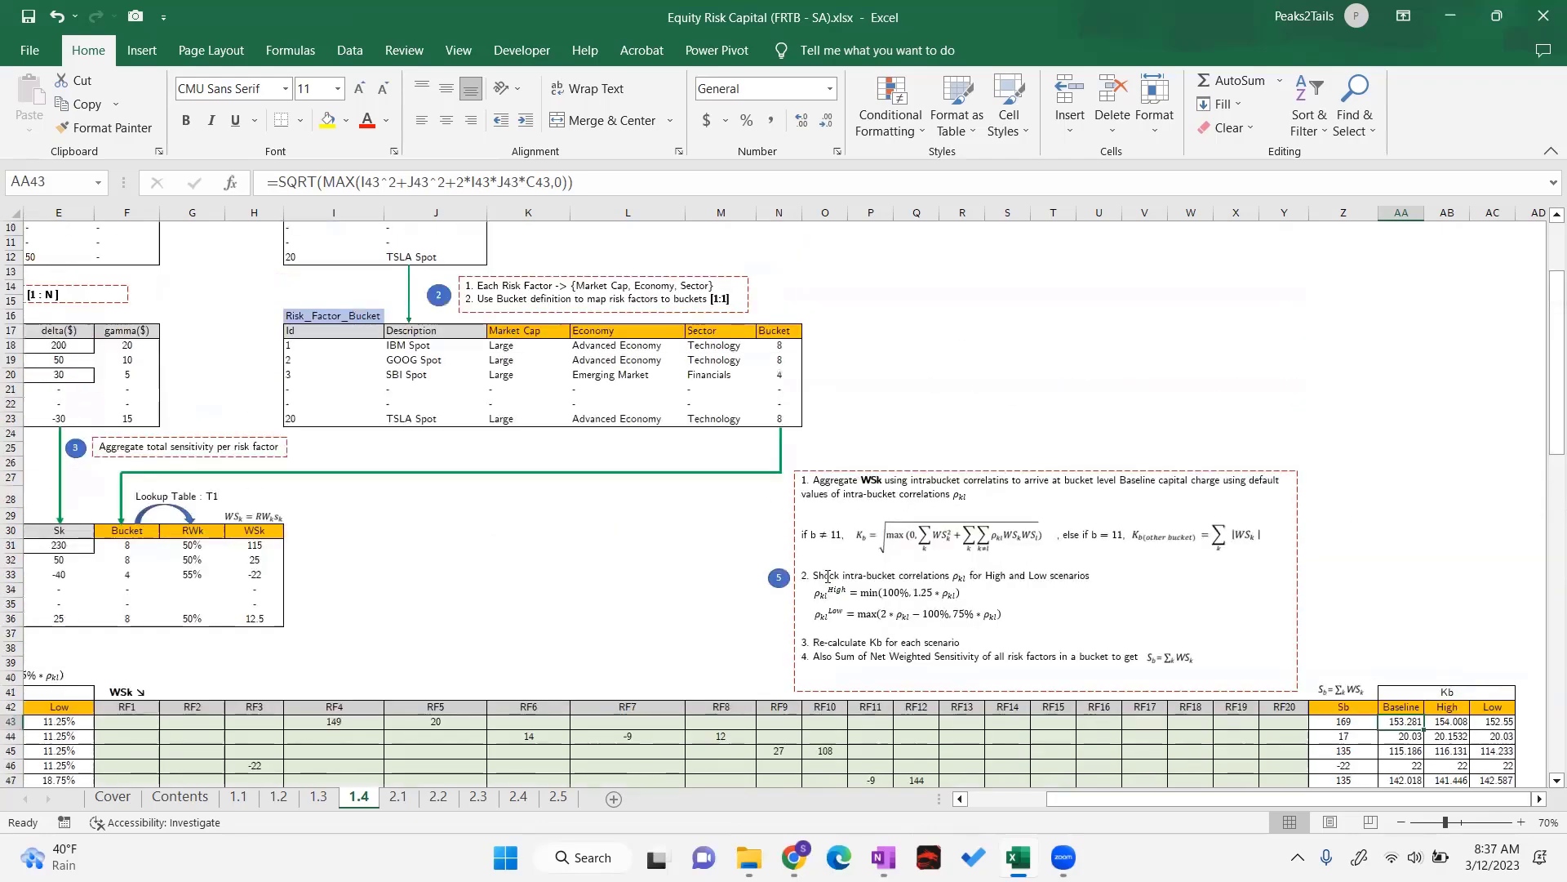
scroll(827, 576, up, 1)
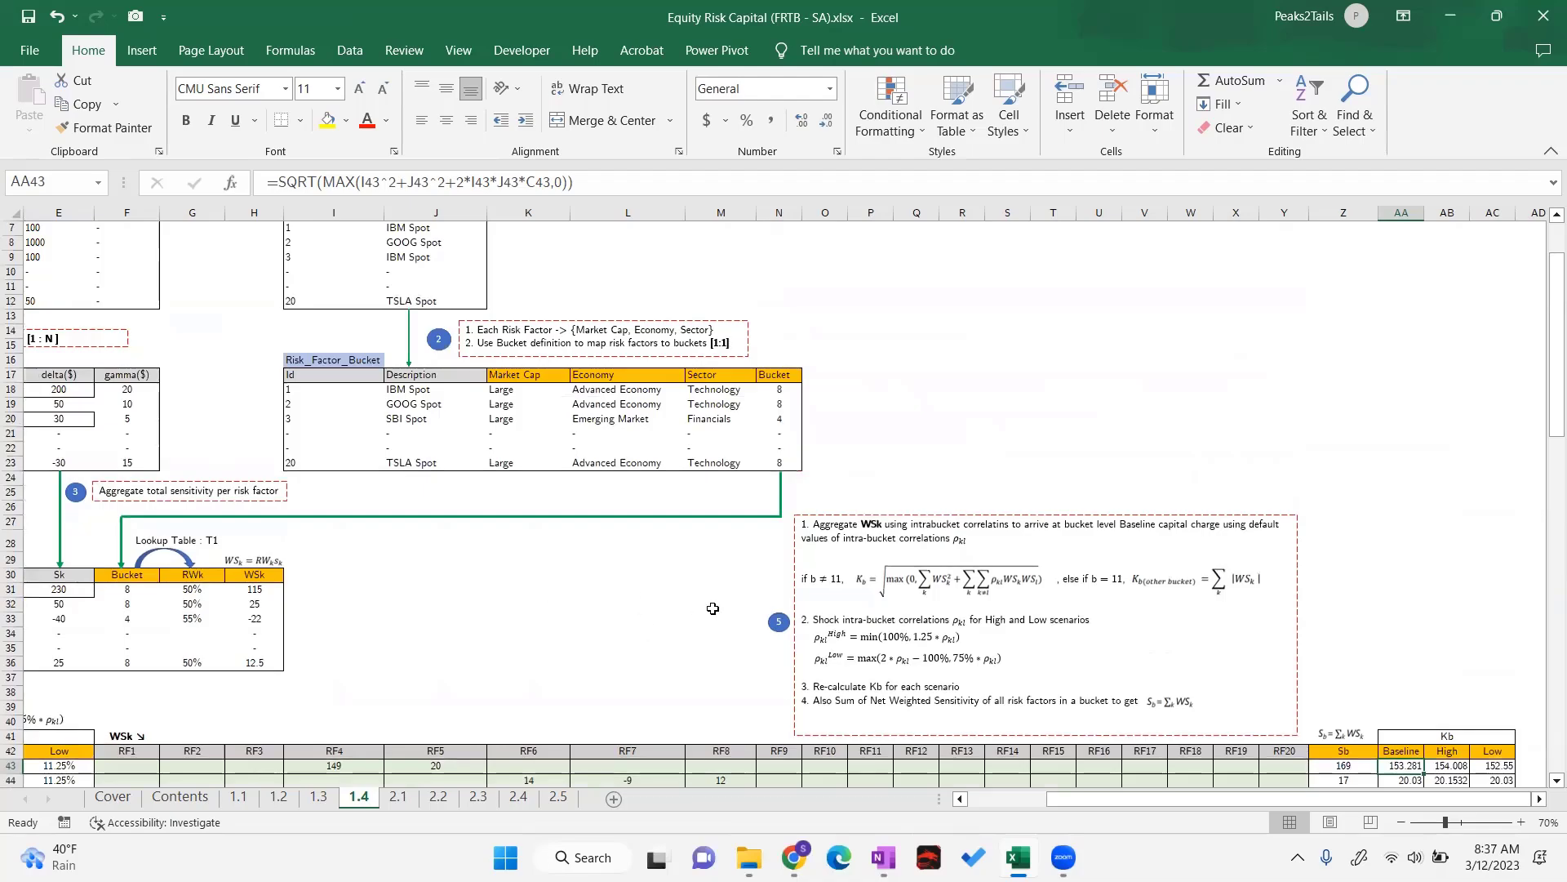
scroll(713, 608, down, 1)
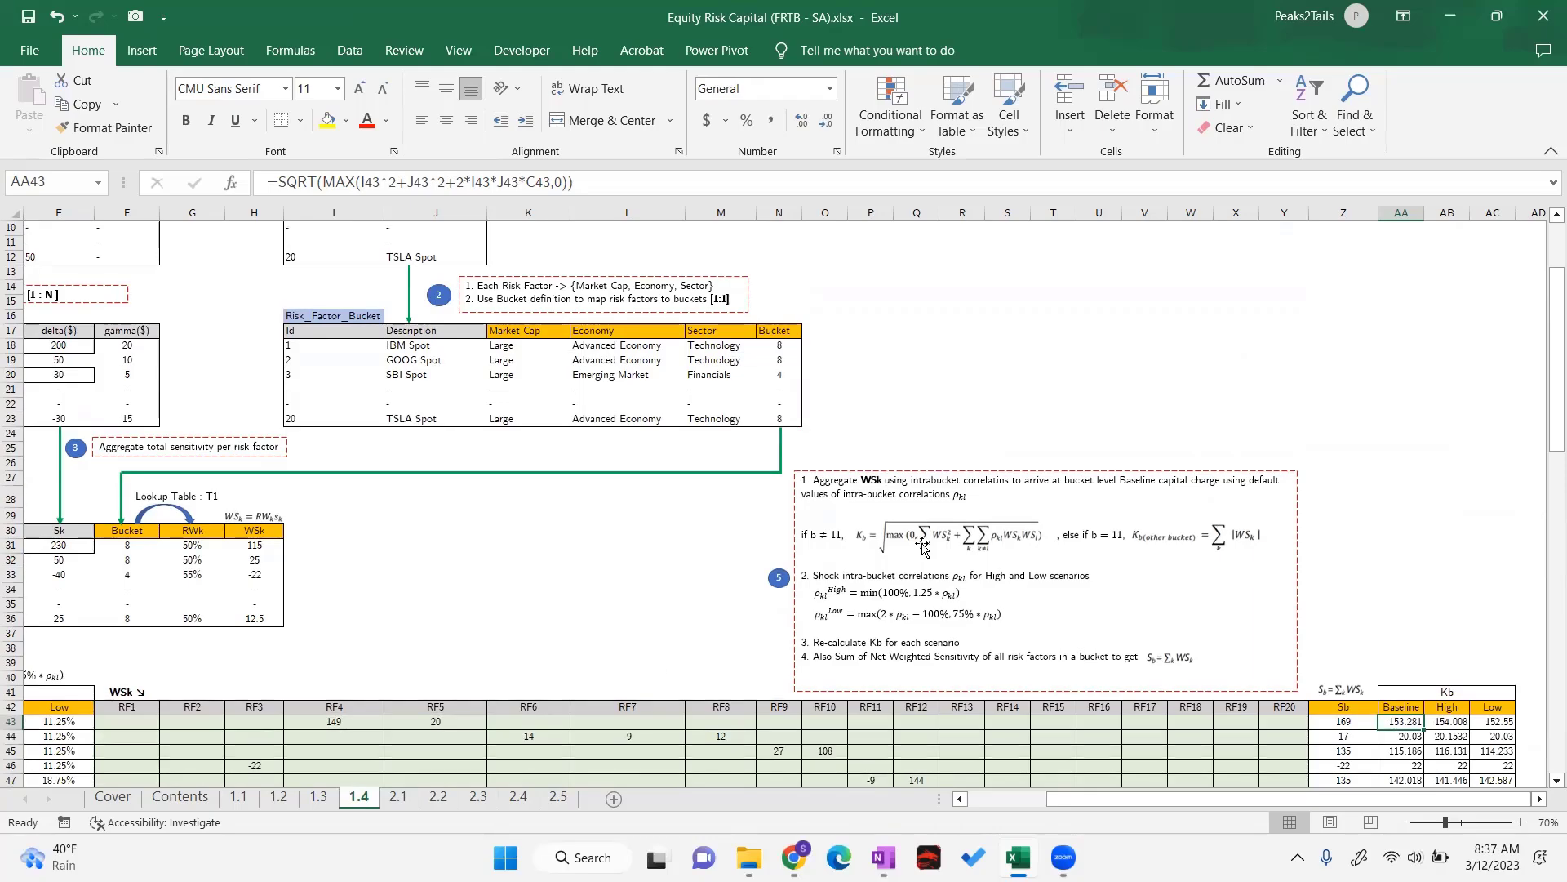
scroll(662, 618, down, 2)
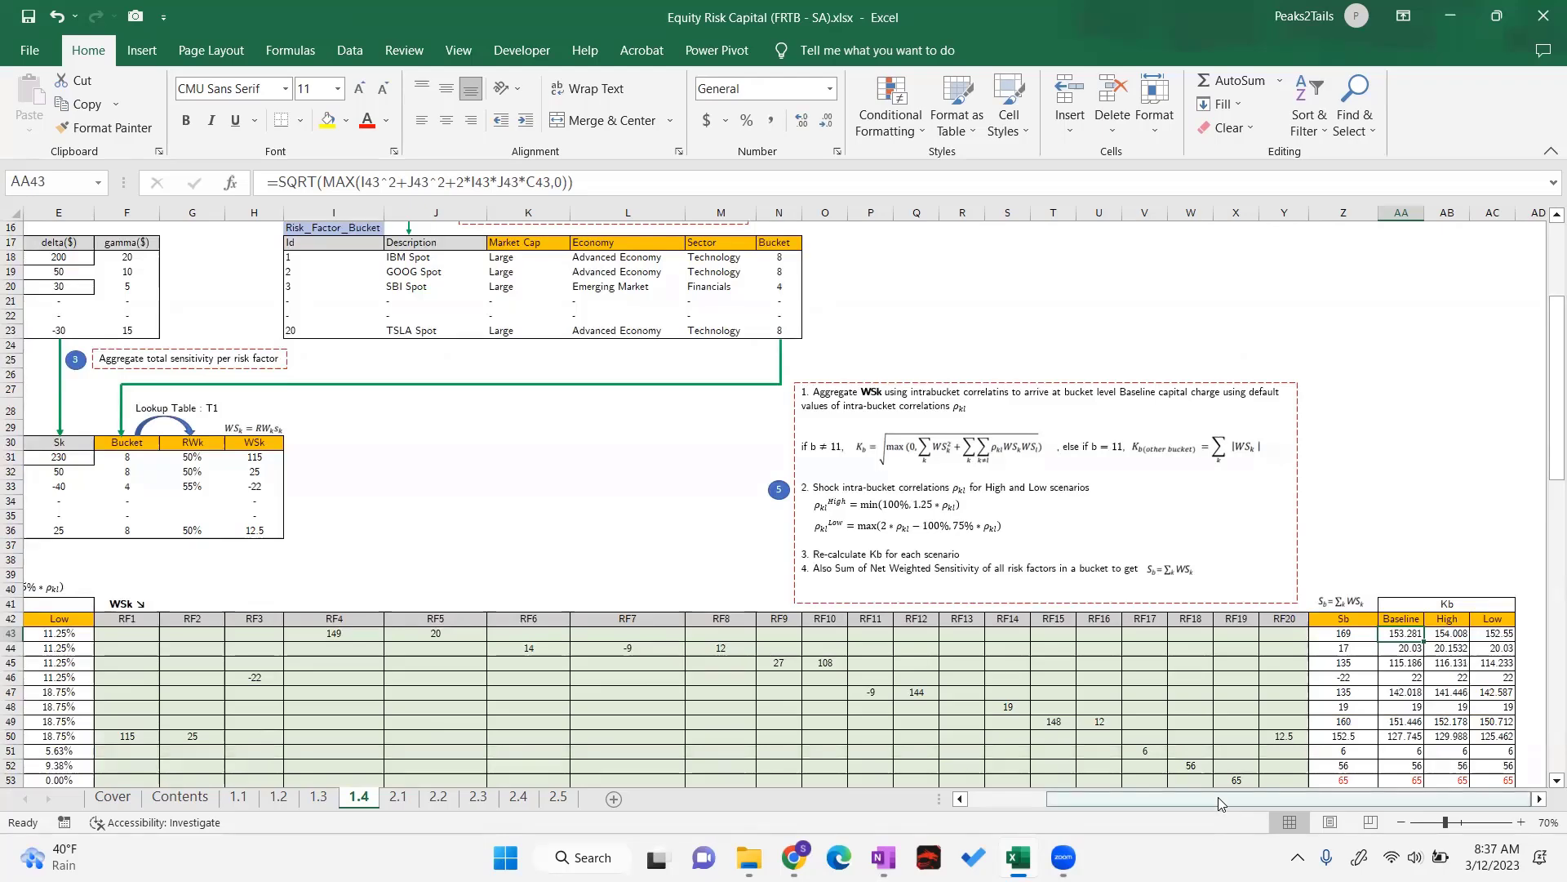
drag(1219, 804, 1142, 804)
click(167, 738)
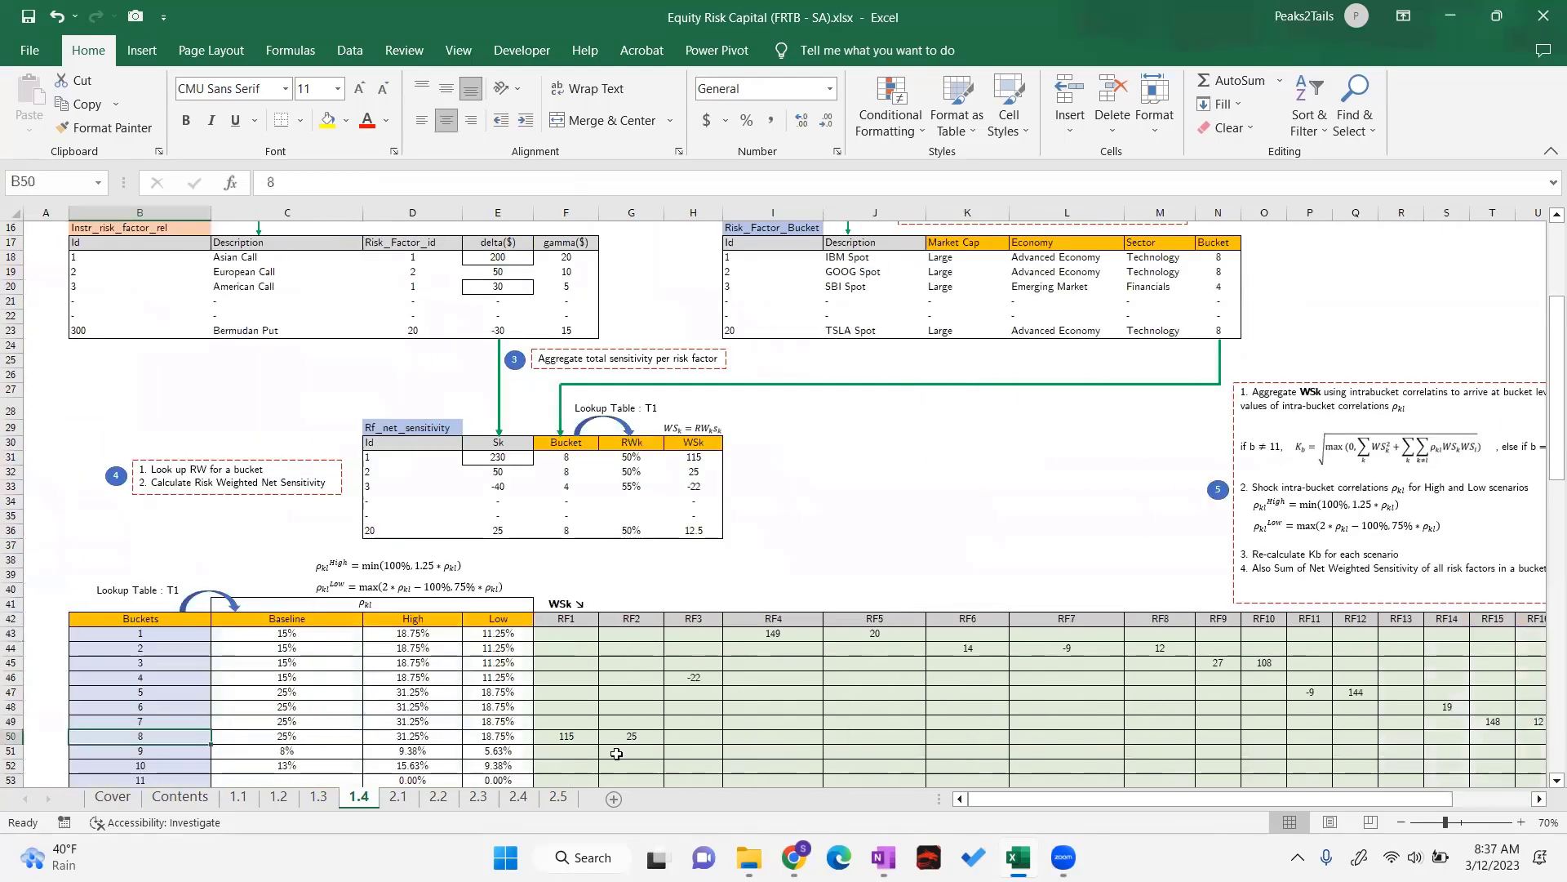
click(586, 738)
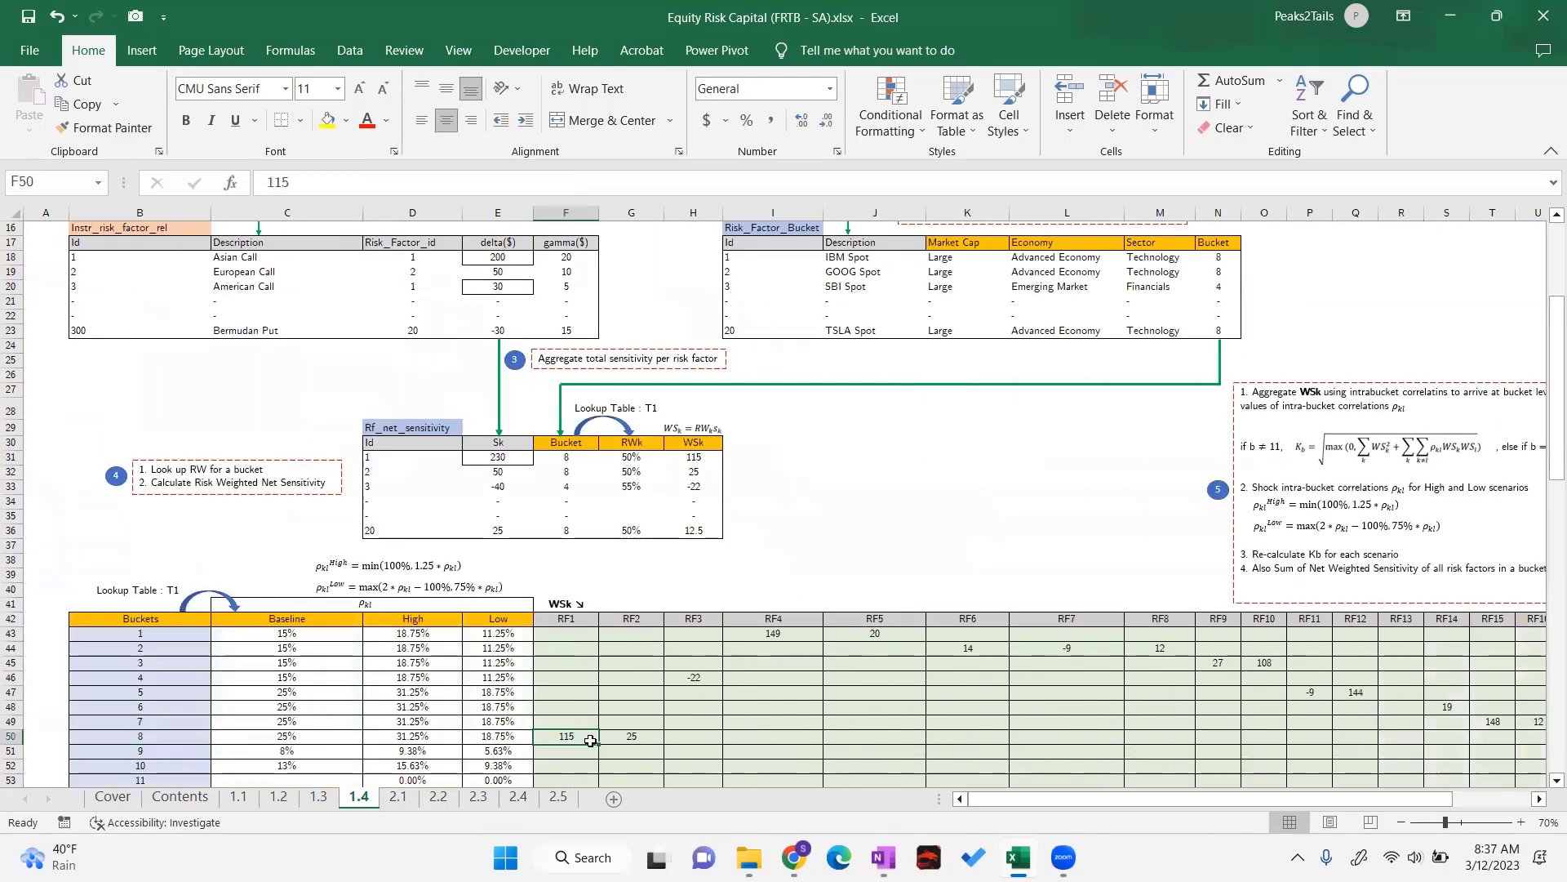
click(634, 740)
click(573, 737)
click(634, 739)
click(295, 742)
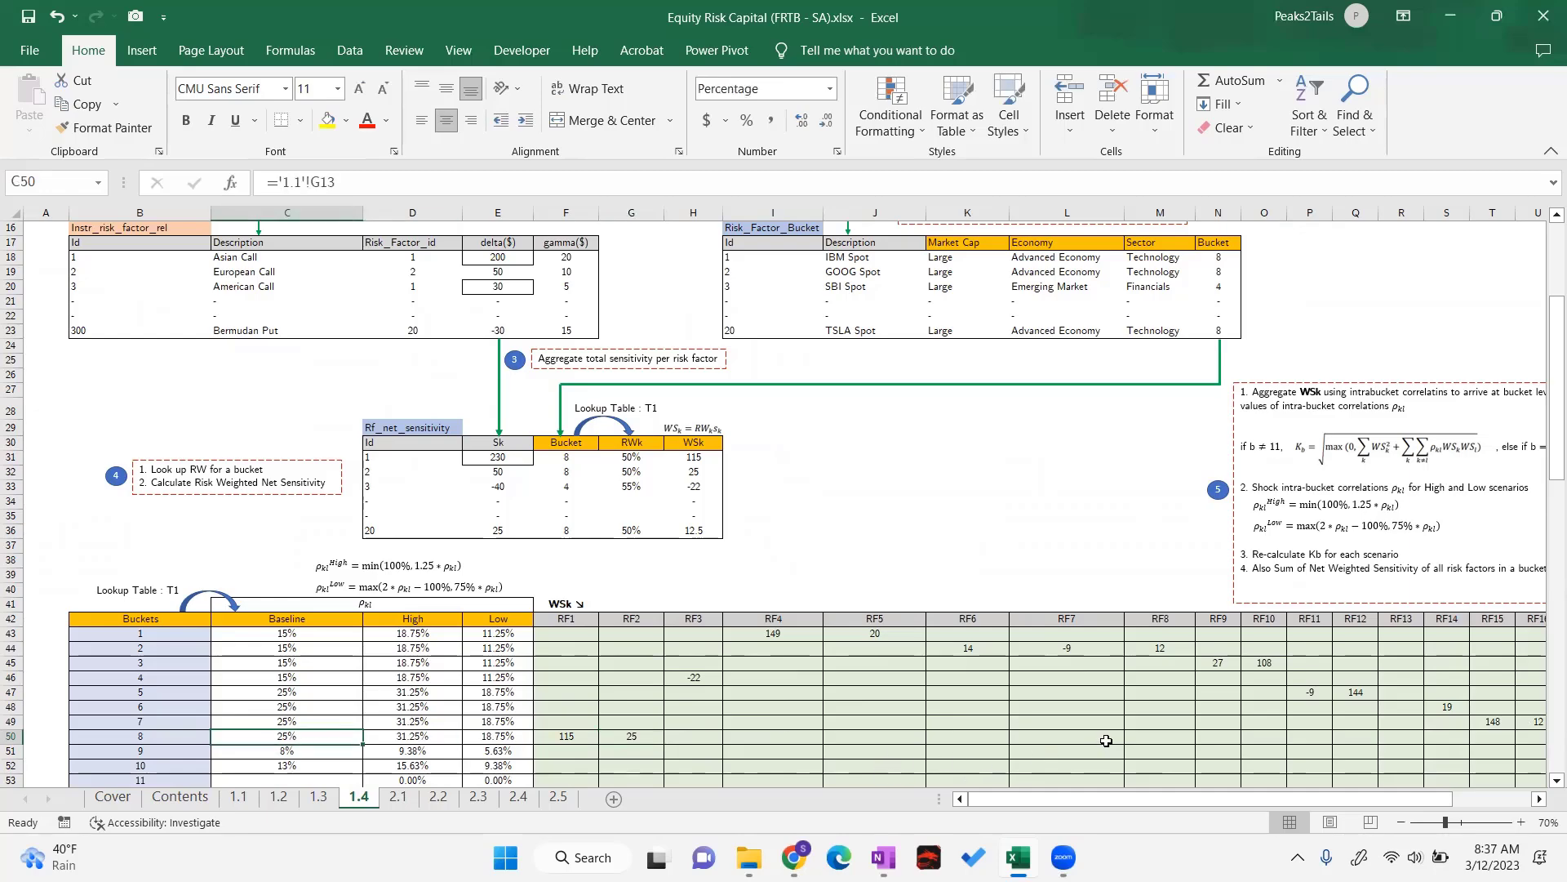
Highlight bucket 8's full WSk row from RF1 to RF20, including its RF20 entry
click(1106, 740)
drag(1212, 798, 1293, 792)
drag(155, 736, 1280, 738)
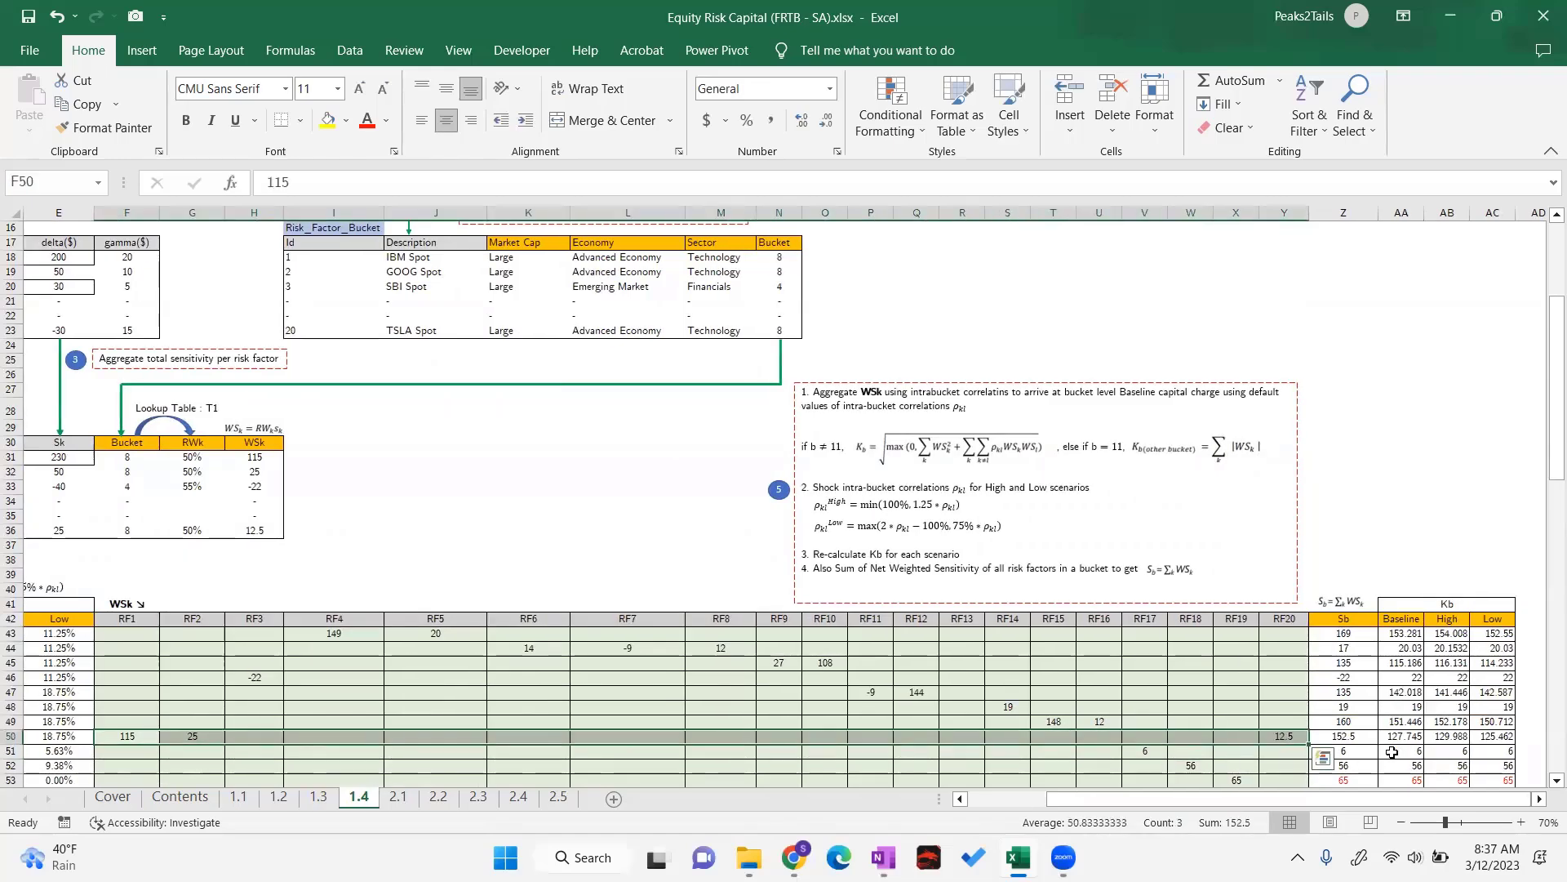
Examine bucket 8's Baseline Kb formula, tracing its squared WSk terms, pairwise cross products and the correlation reference C50
click(1404, 738)
key(F2)
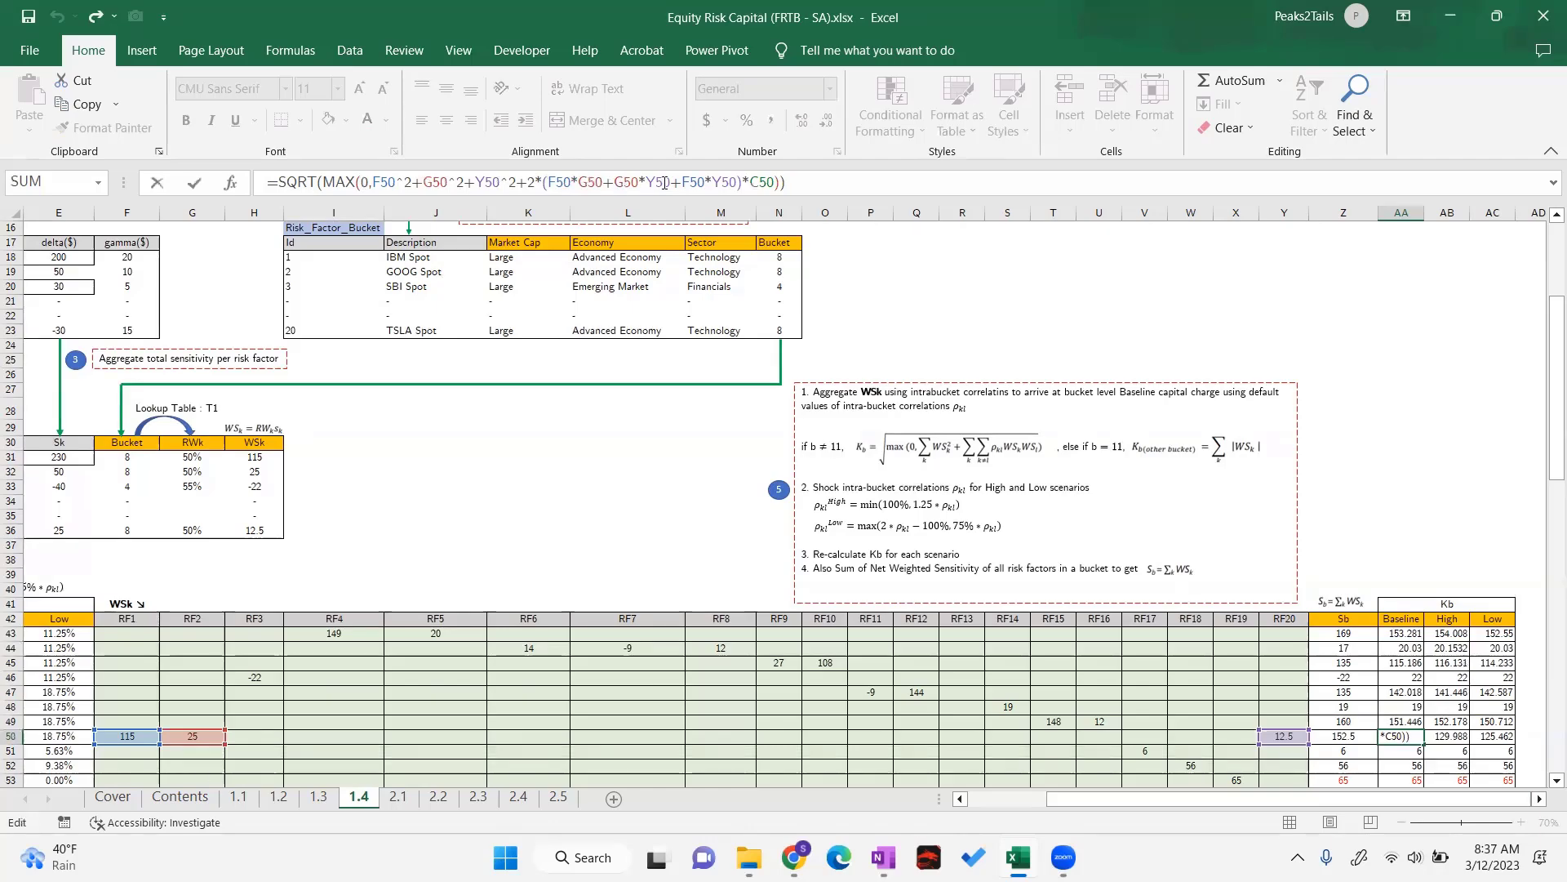
double_click(763, 182)
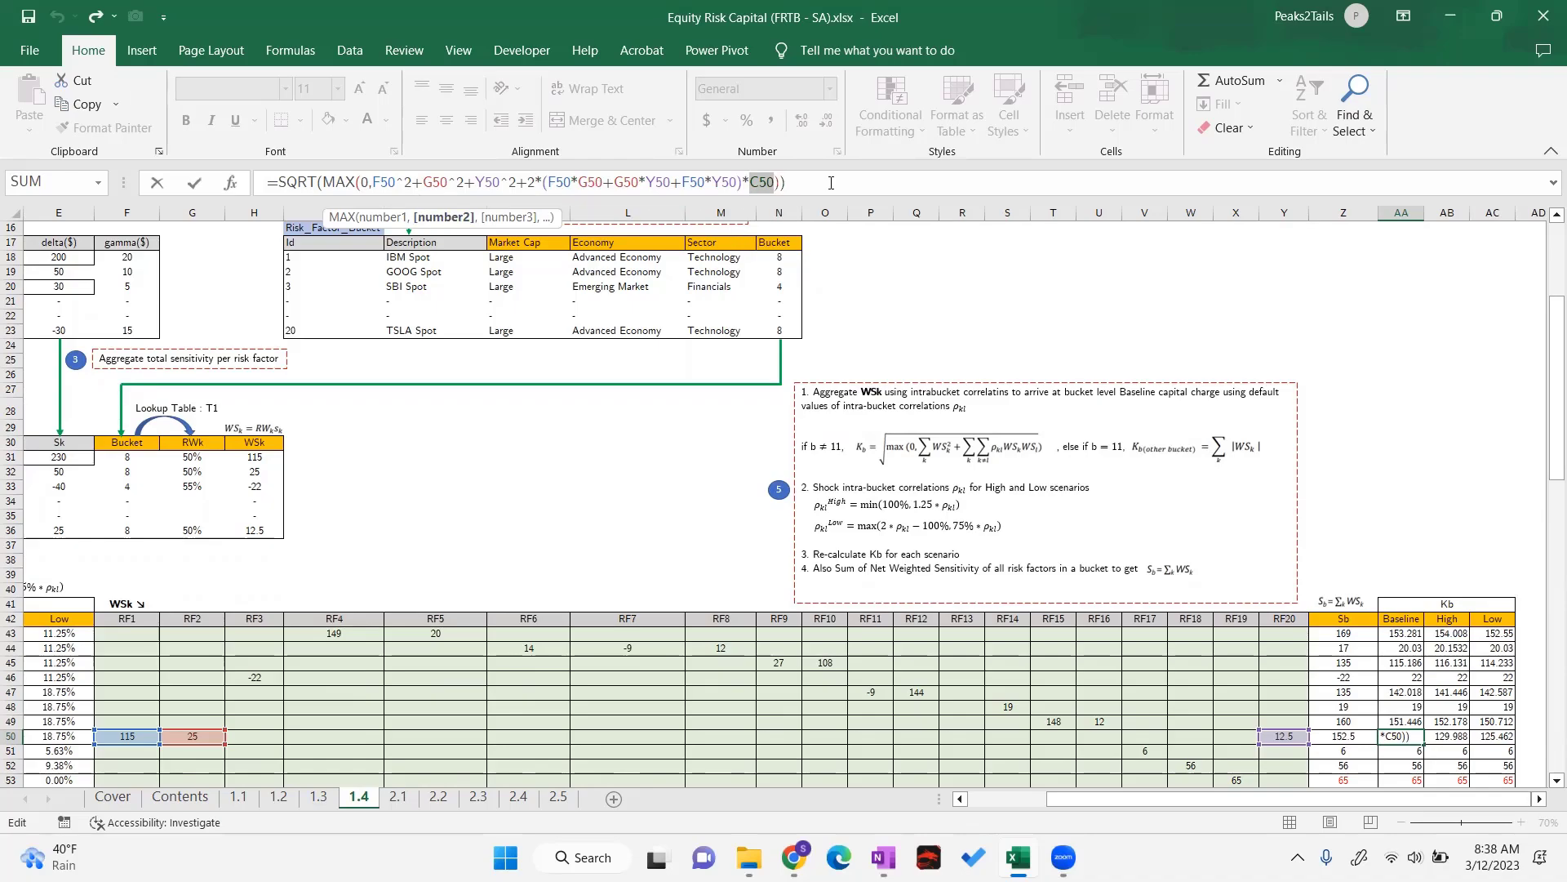
key(ctrl+Return)
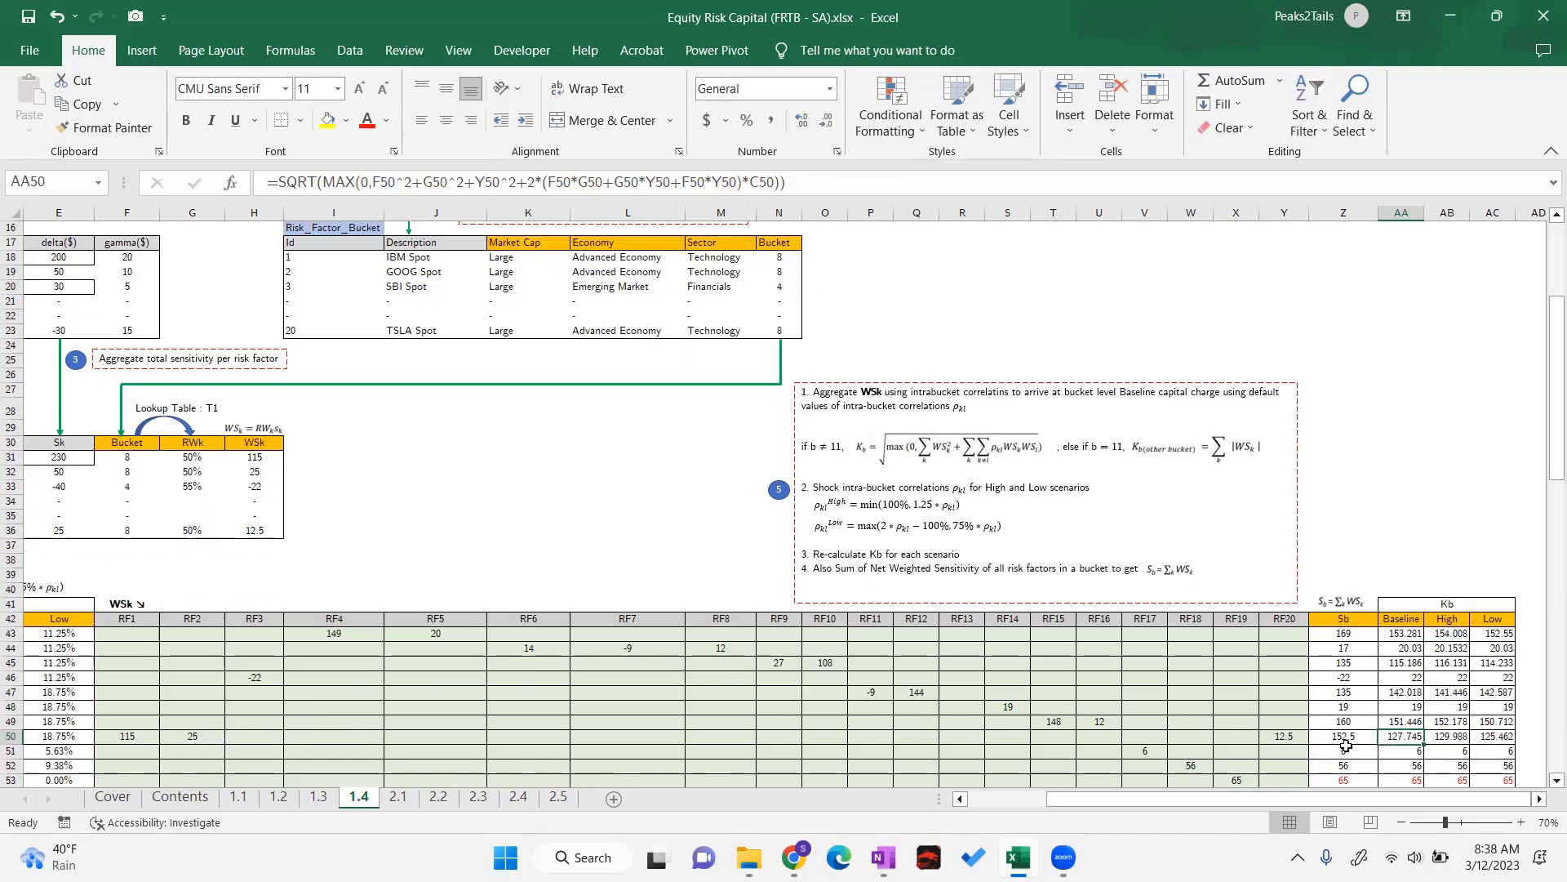
click(795, 182)
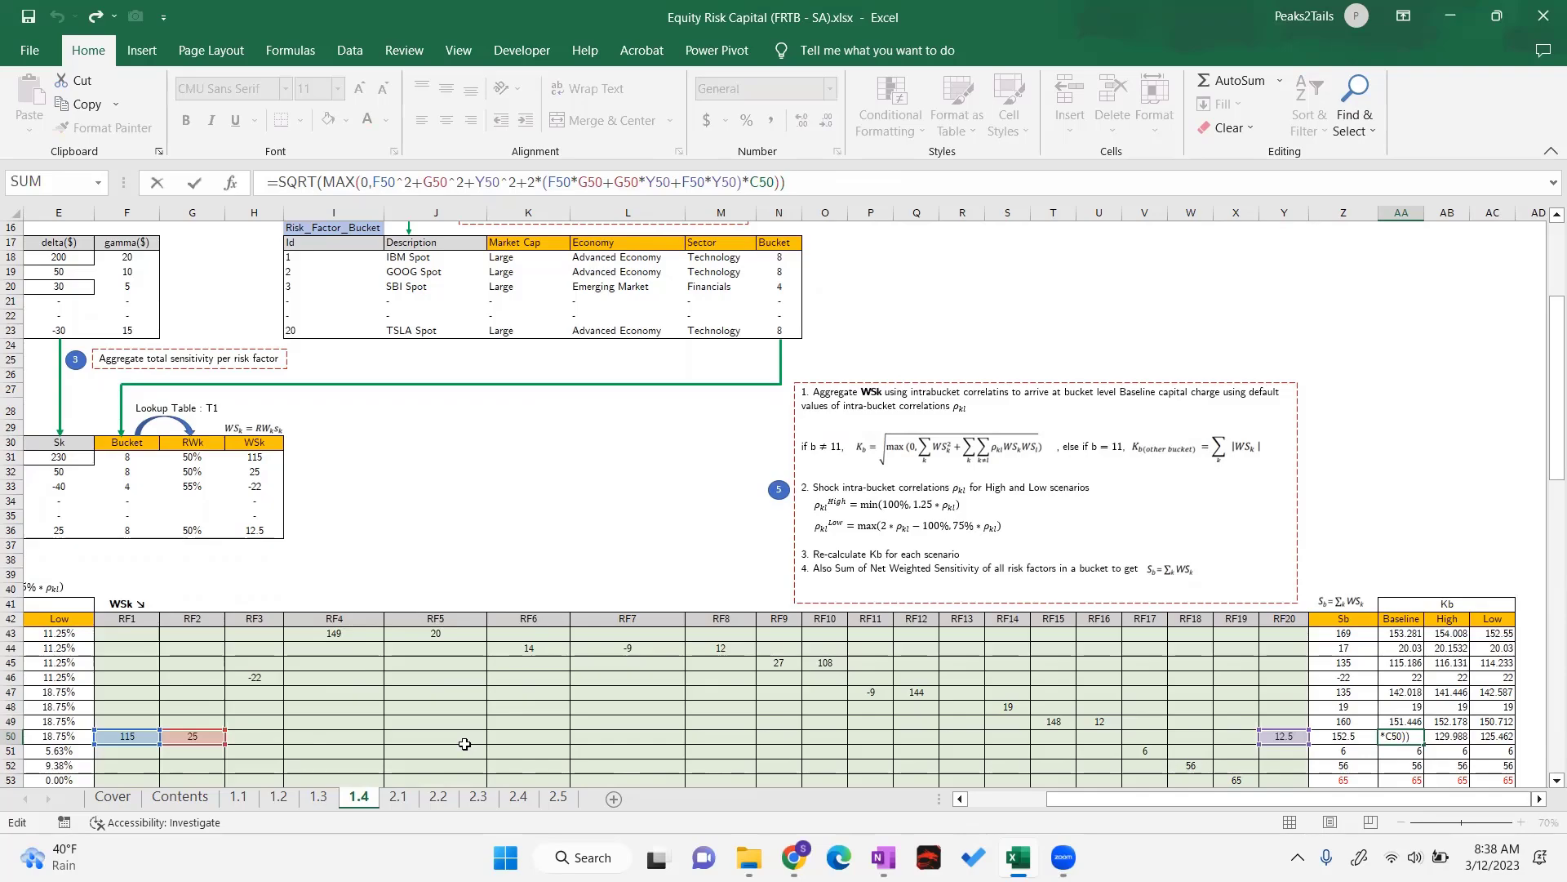
key(Escape)
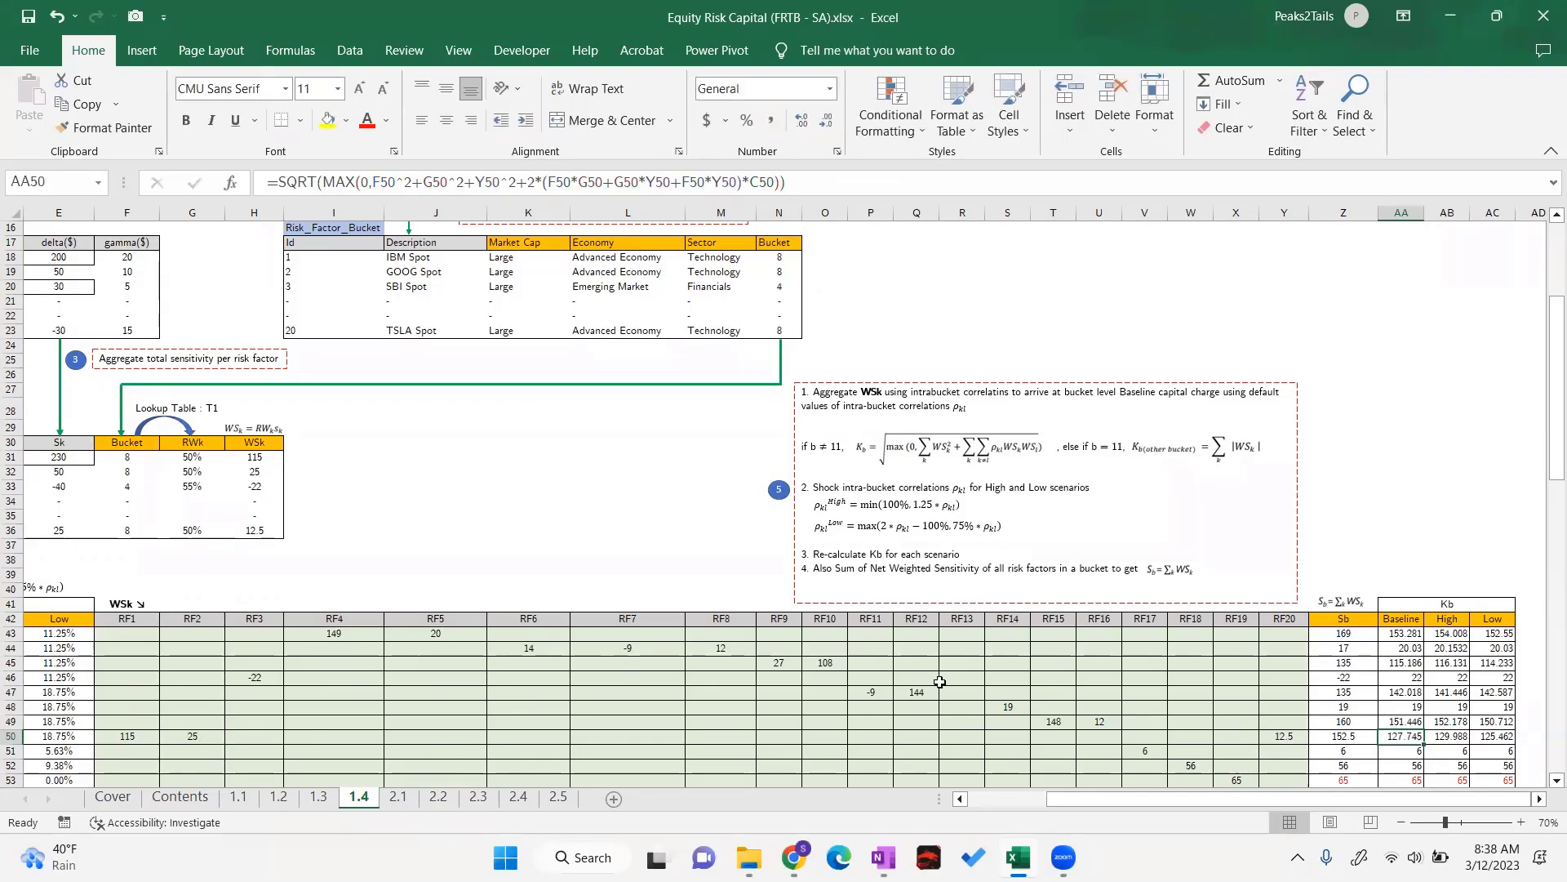
drag(1106, 800, 1066, 800)
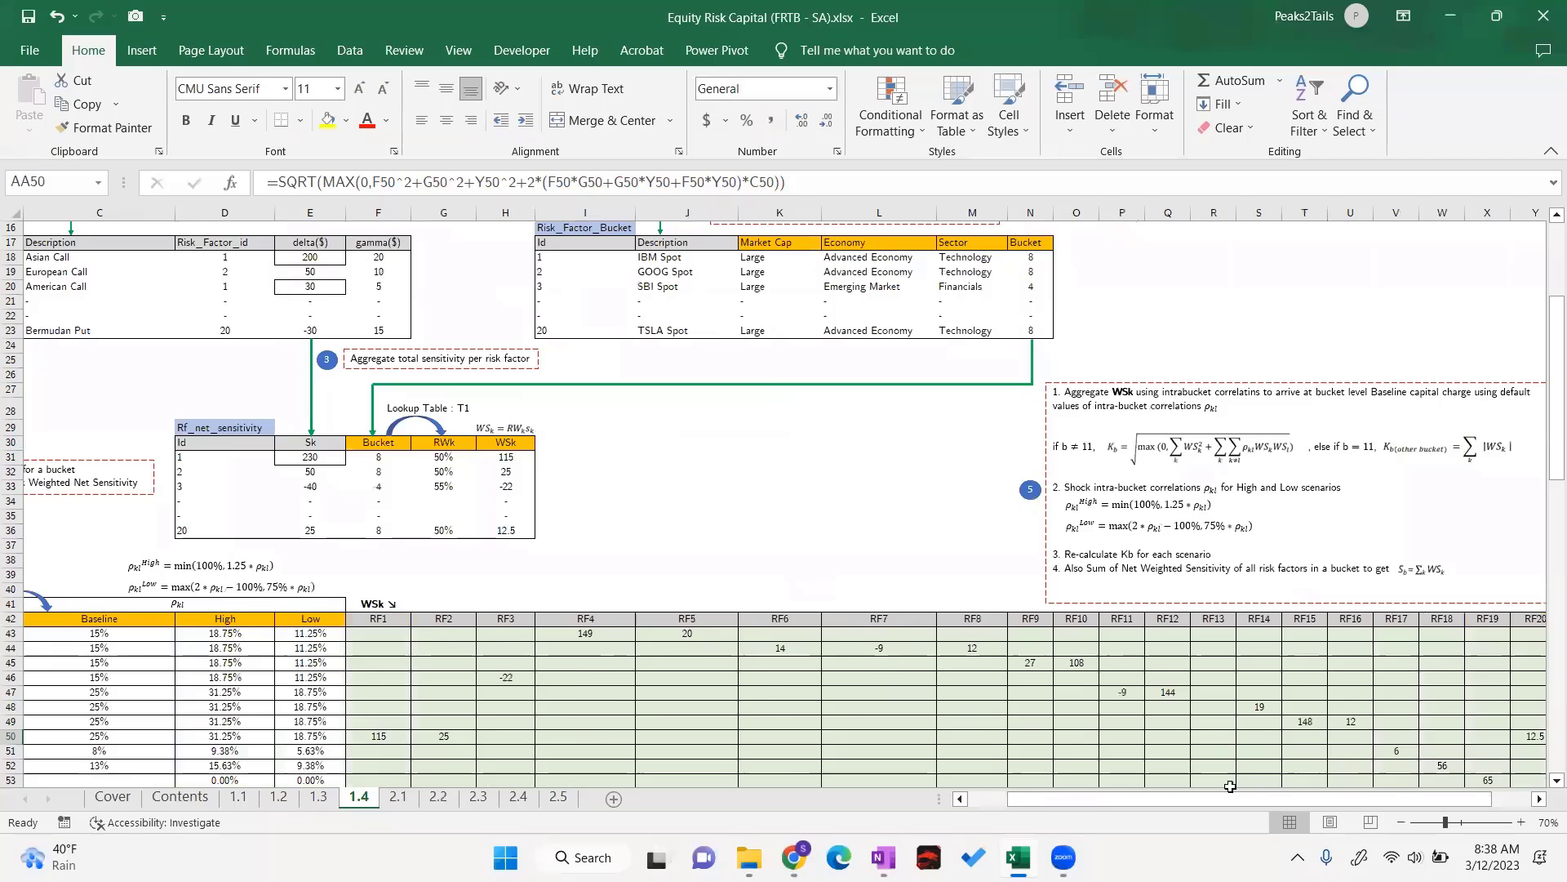
Highlight the Baseline intra-bucket correlations for buckets 2 to 9, after checking bucket 8's Baseline Kb
drag(1257, 800, 1298, 800)
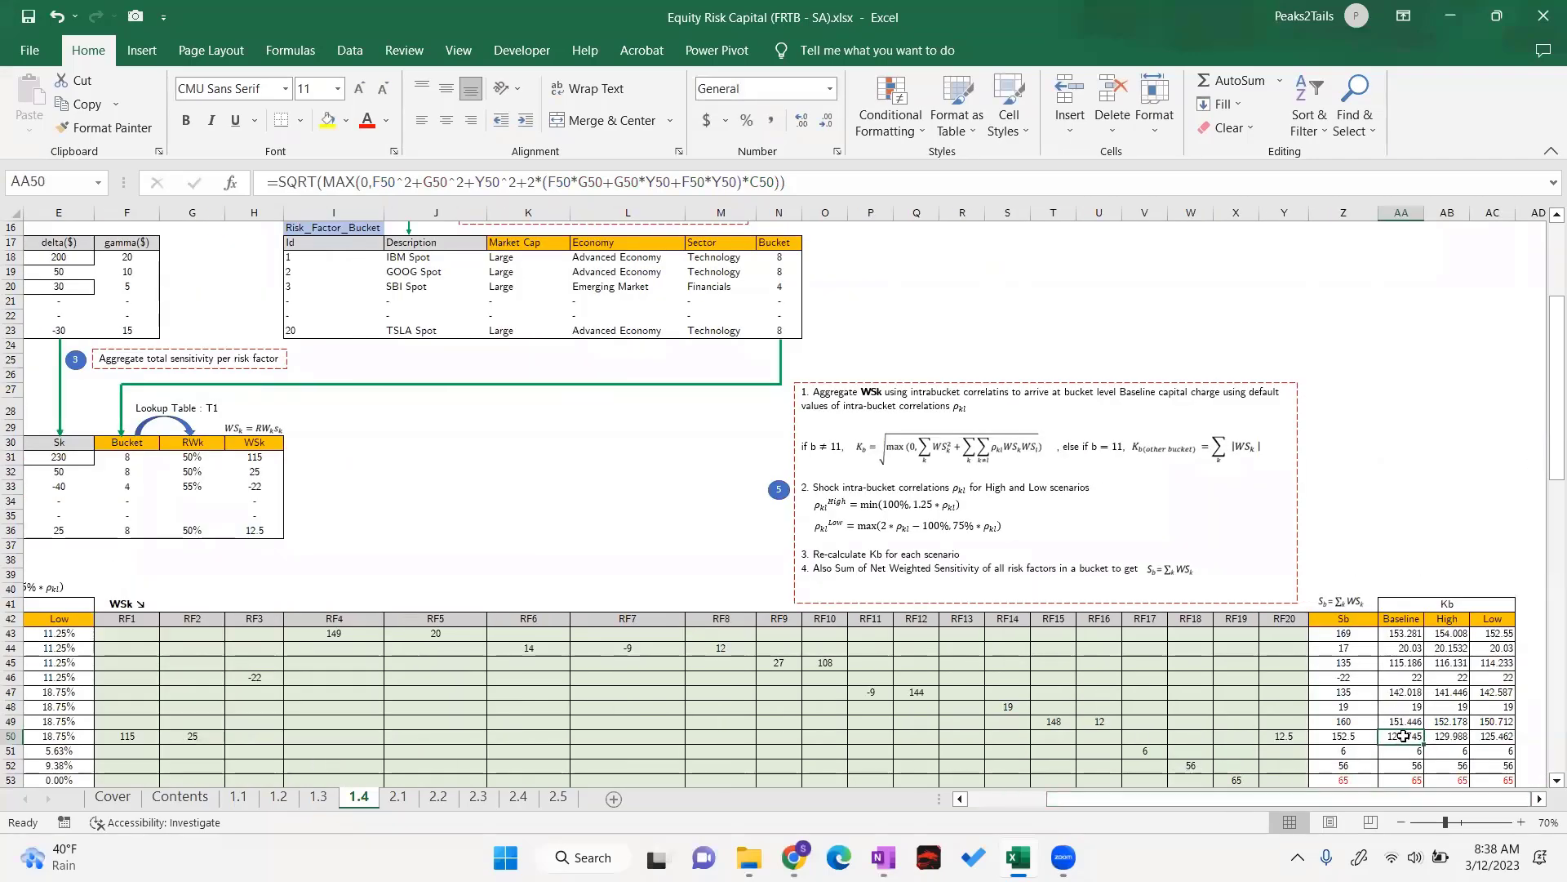
drag(1129, 804, 949, 804)
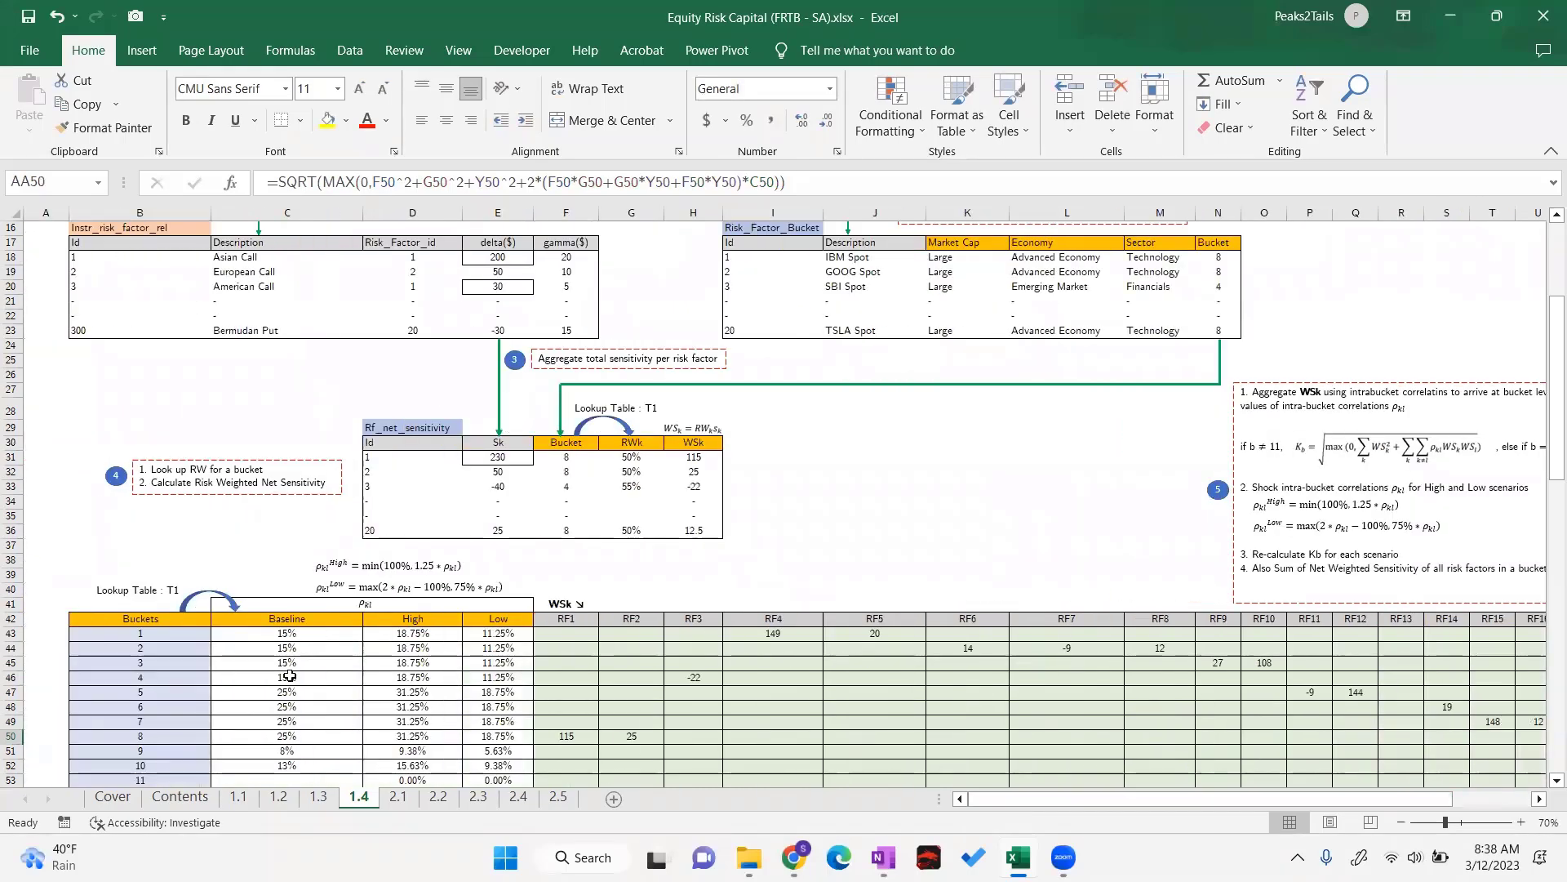
drag(288, 648, 281, 751)
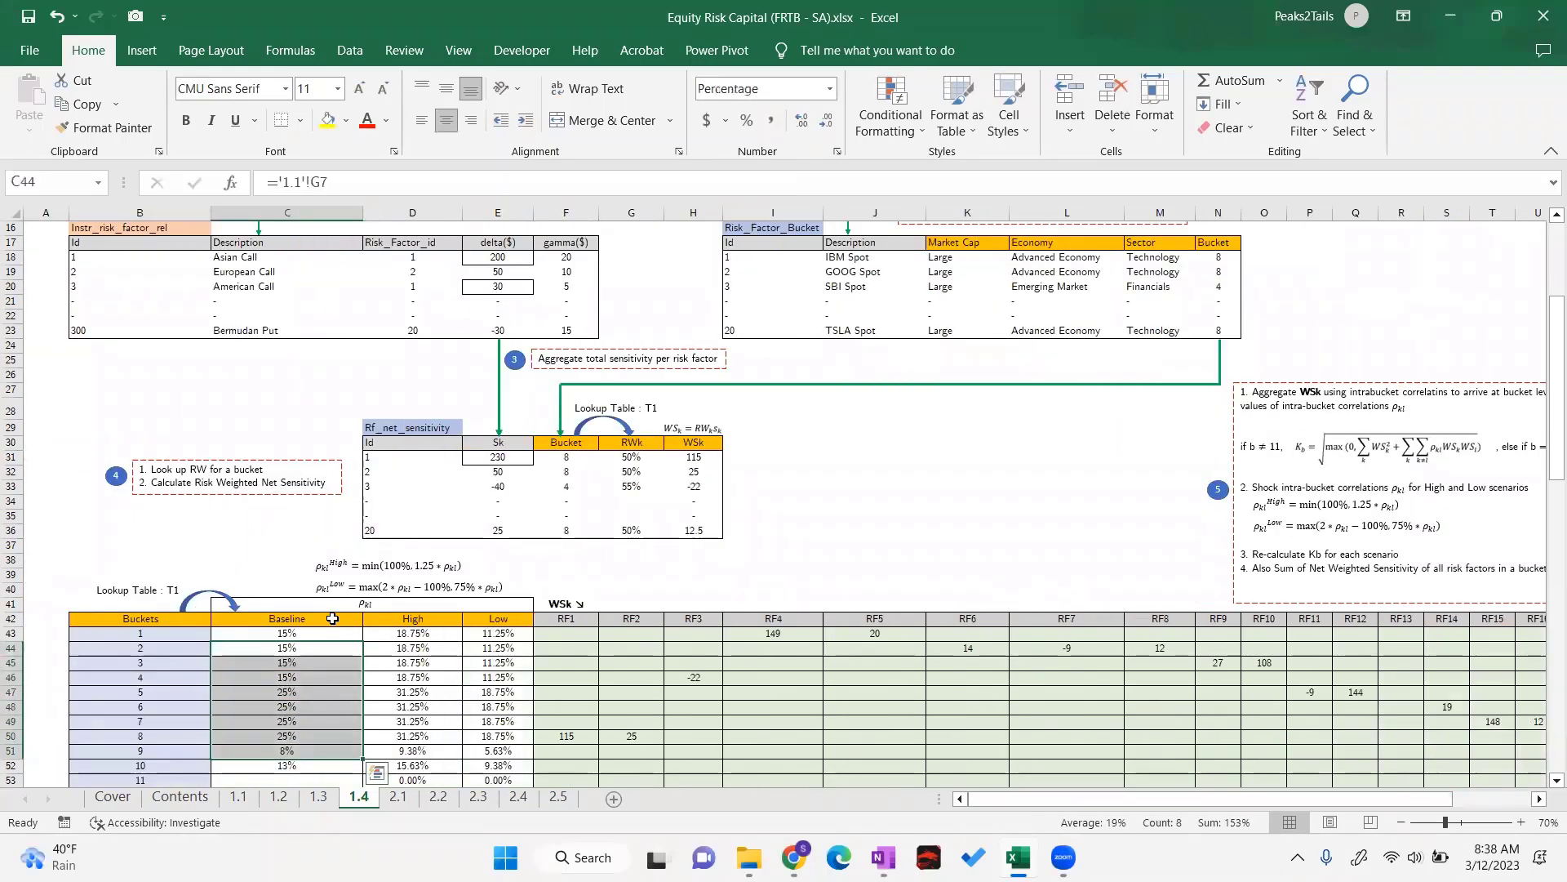
click(270, 545)
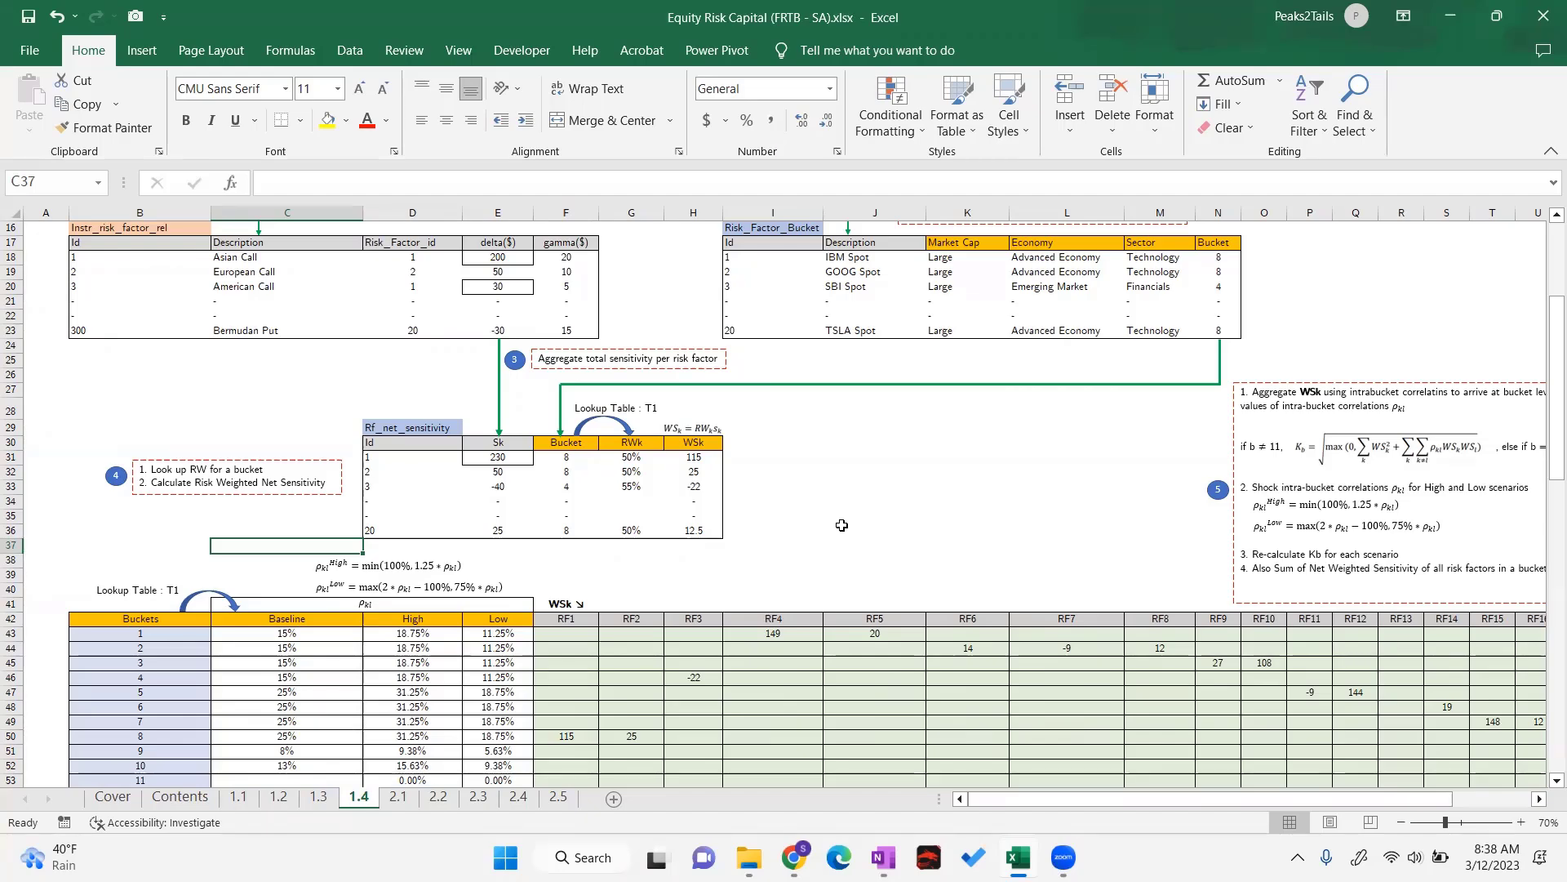
Review the T1 bucket definitions on sheet 1.1, checking the sector descriptions of buckets 3, 2 and 5
scroll(187, 640, up, 3)
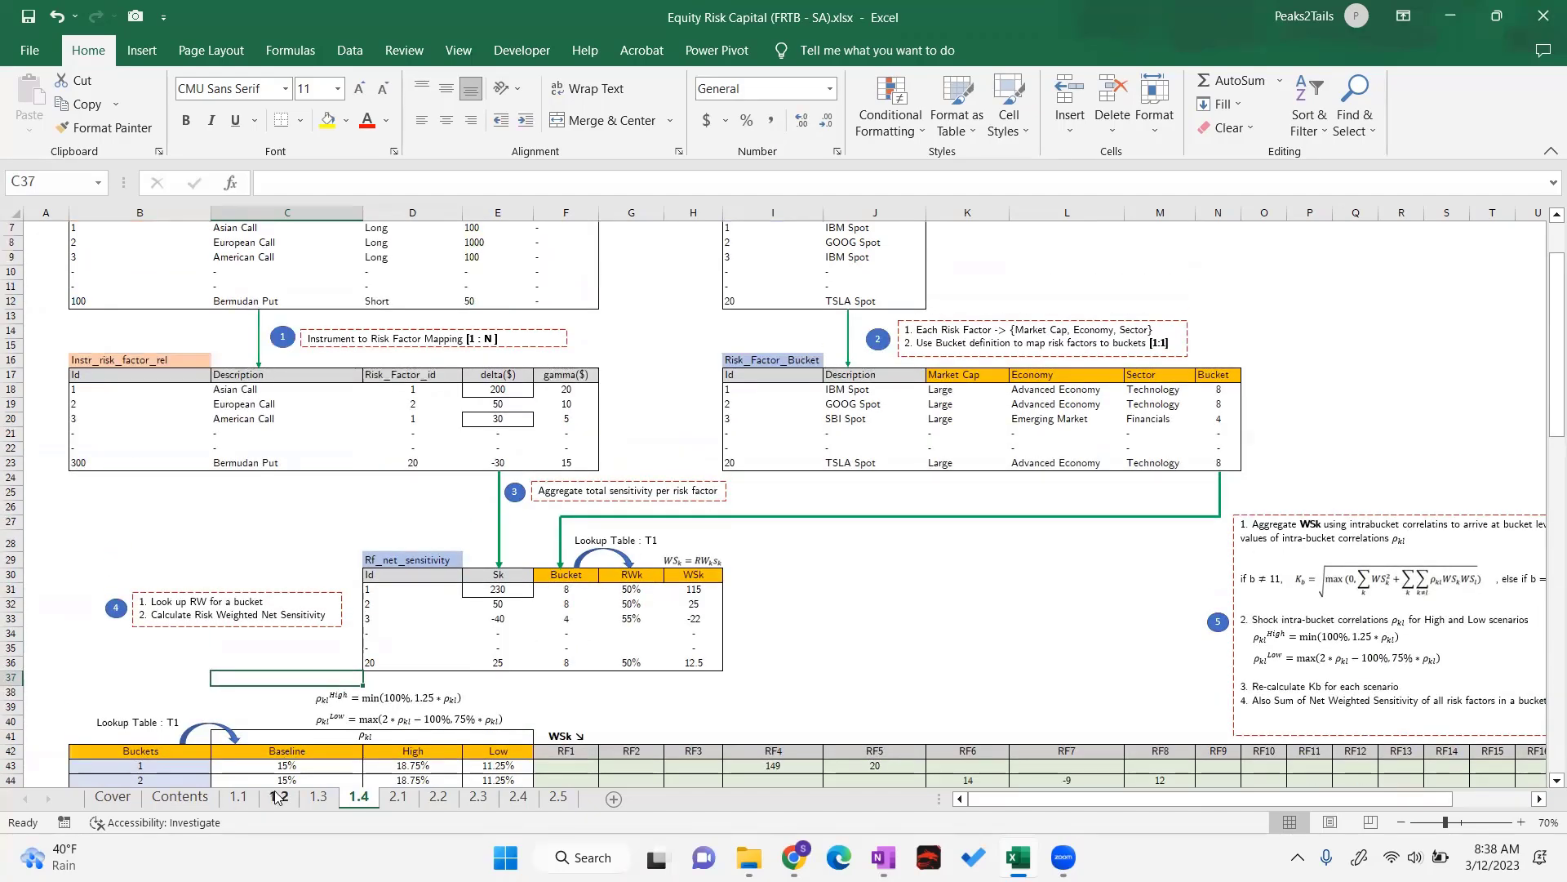
click(241, 796)
click(525, 360)
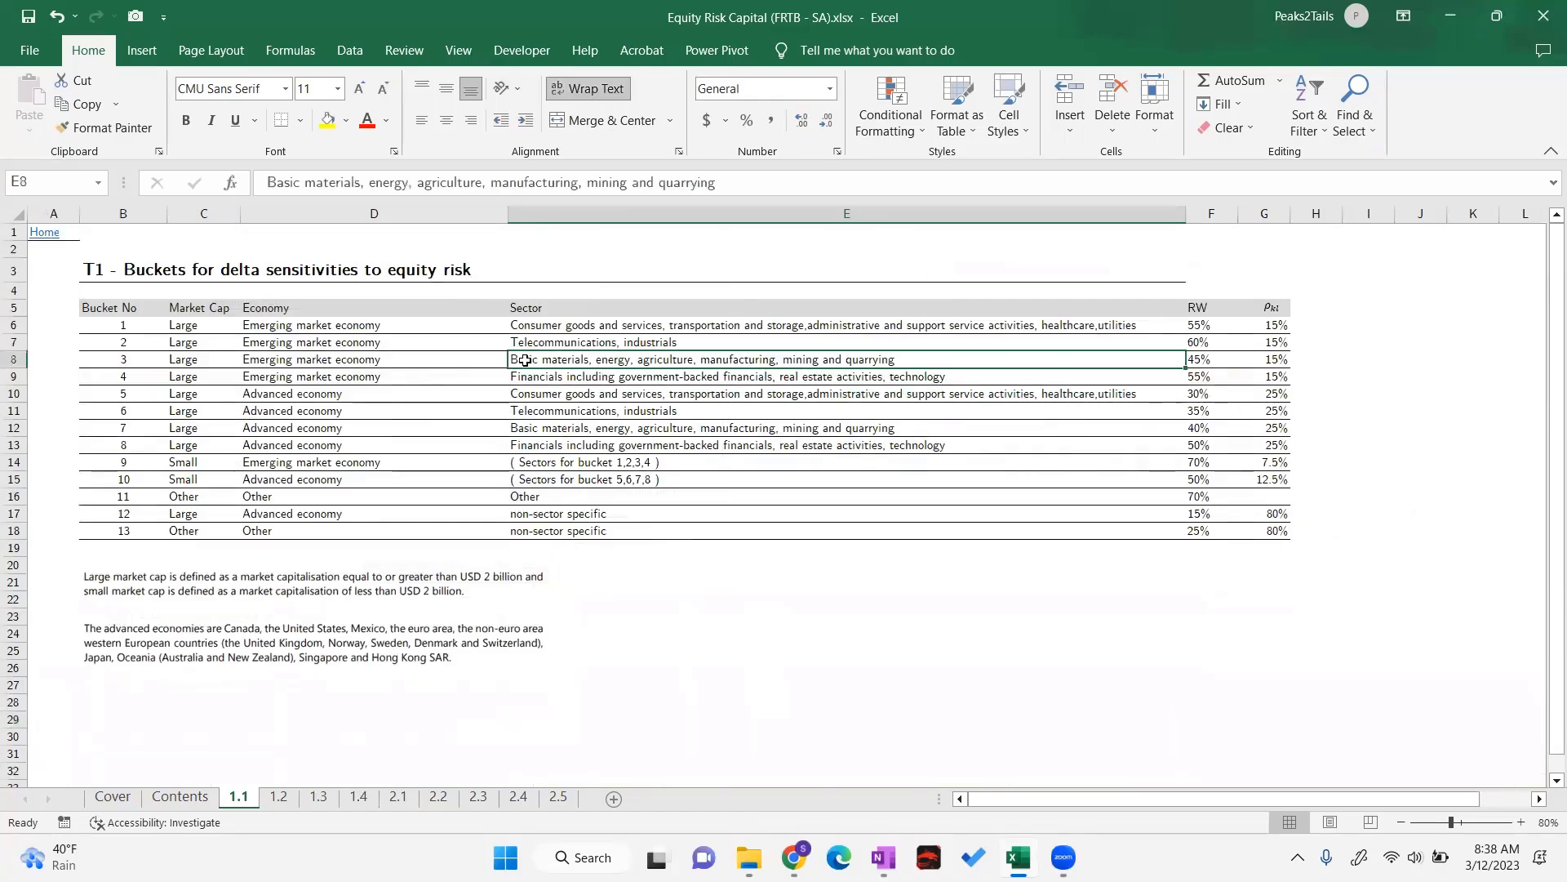
click(526, 343)
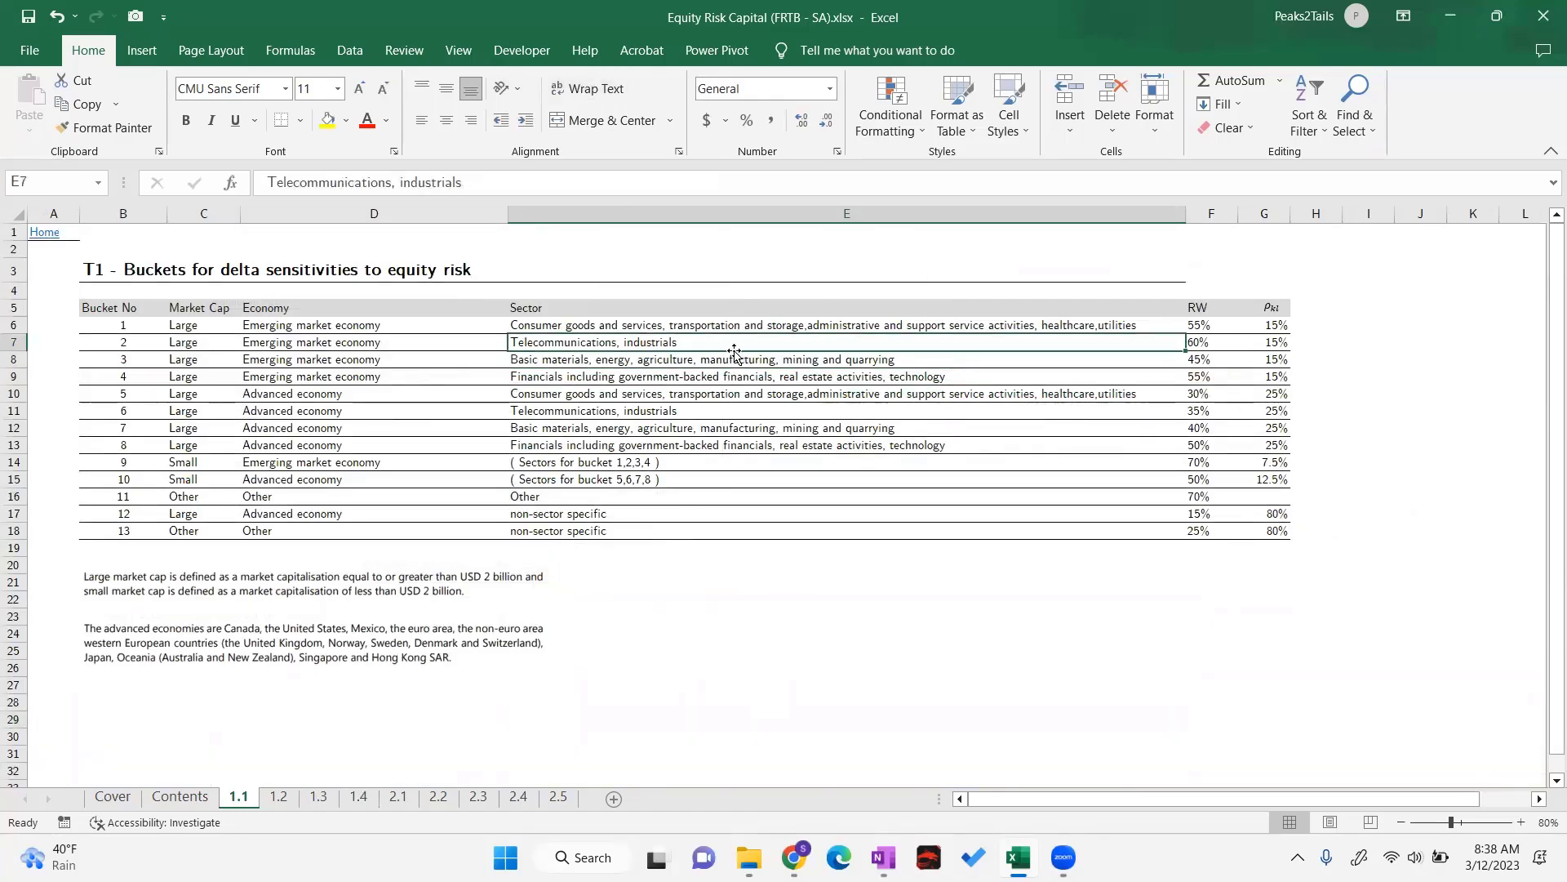
click(612, 389)
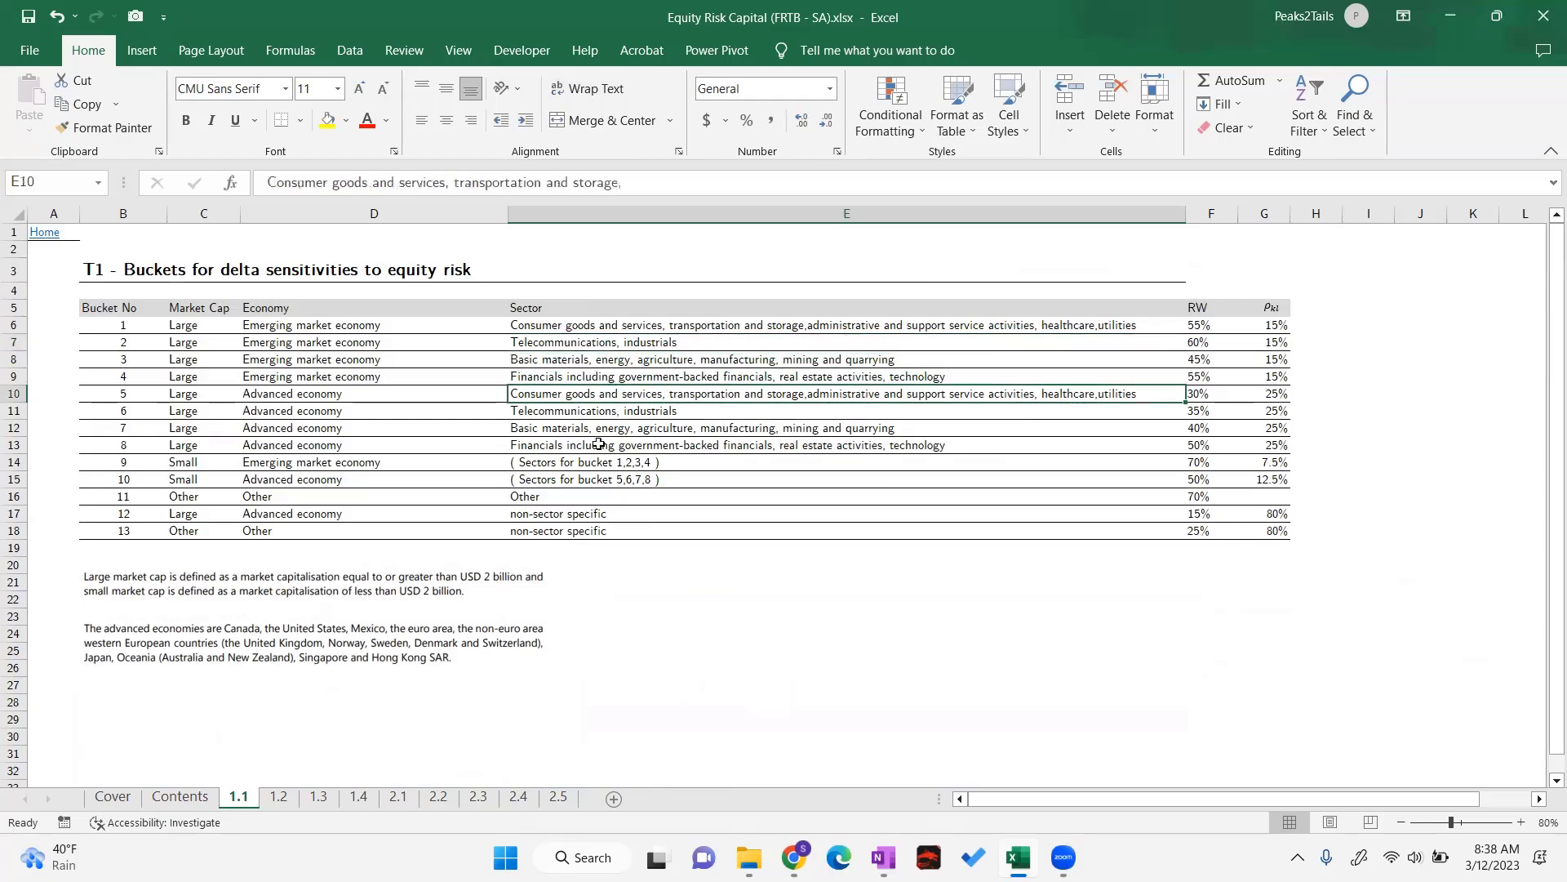
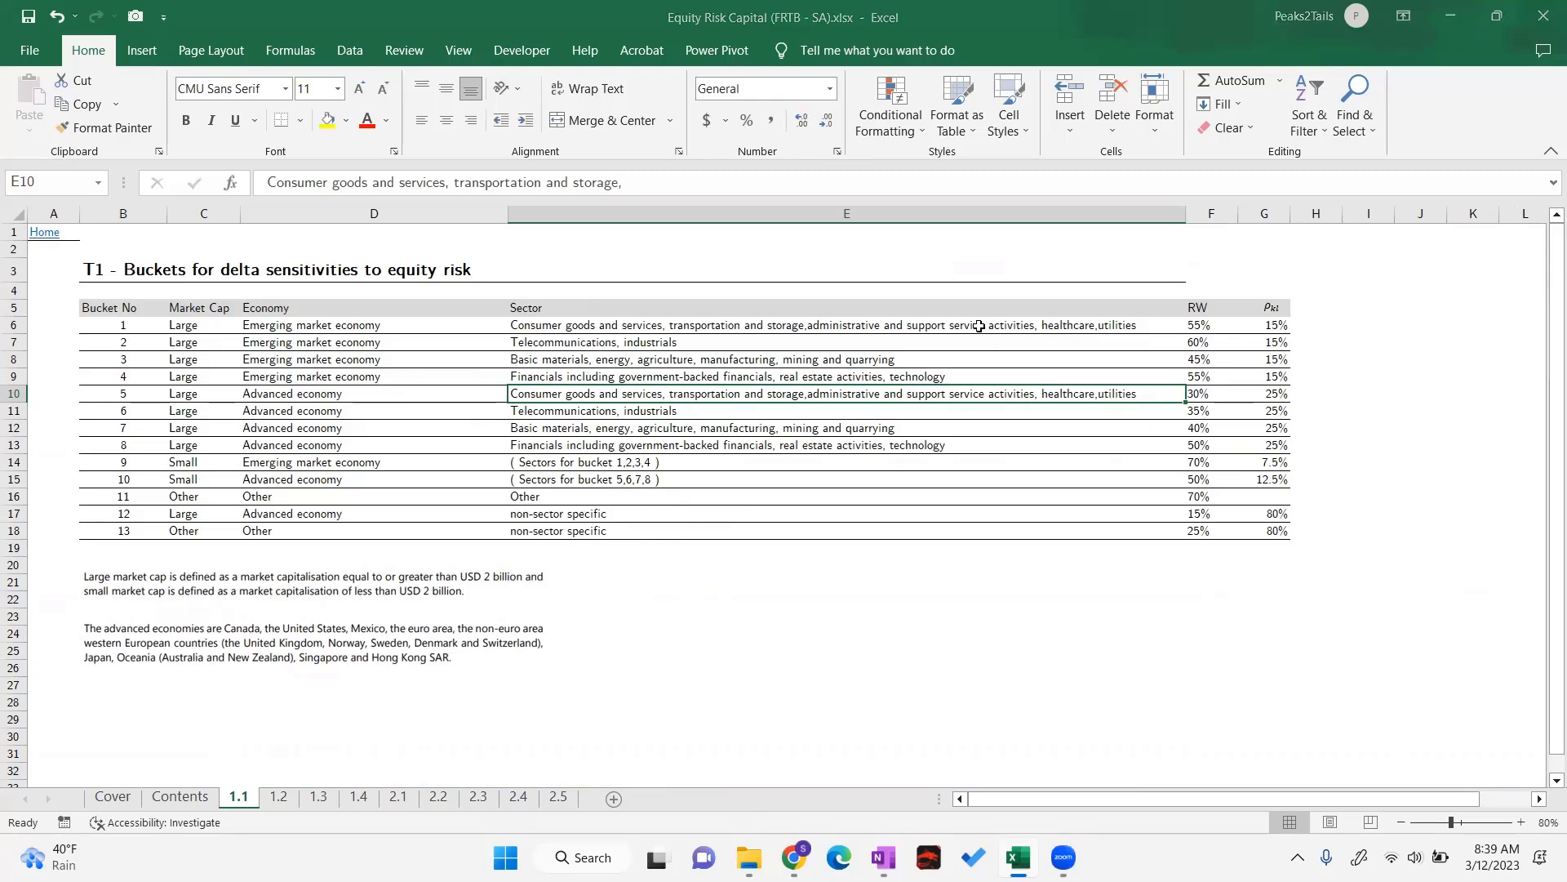
Check bucket 4's sector description, bucket number and intra-bucket correlation in table T1
click(545, 378)
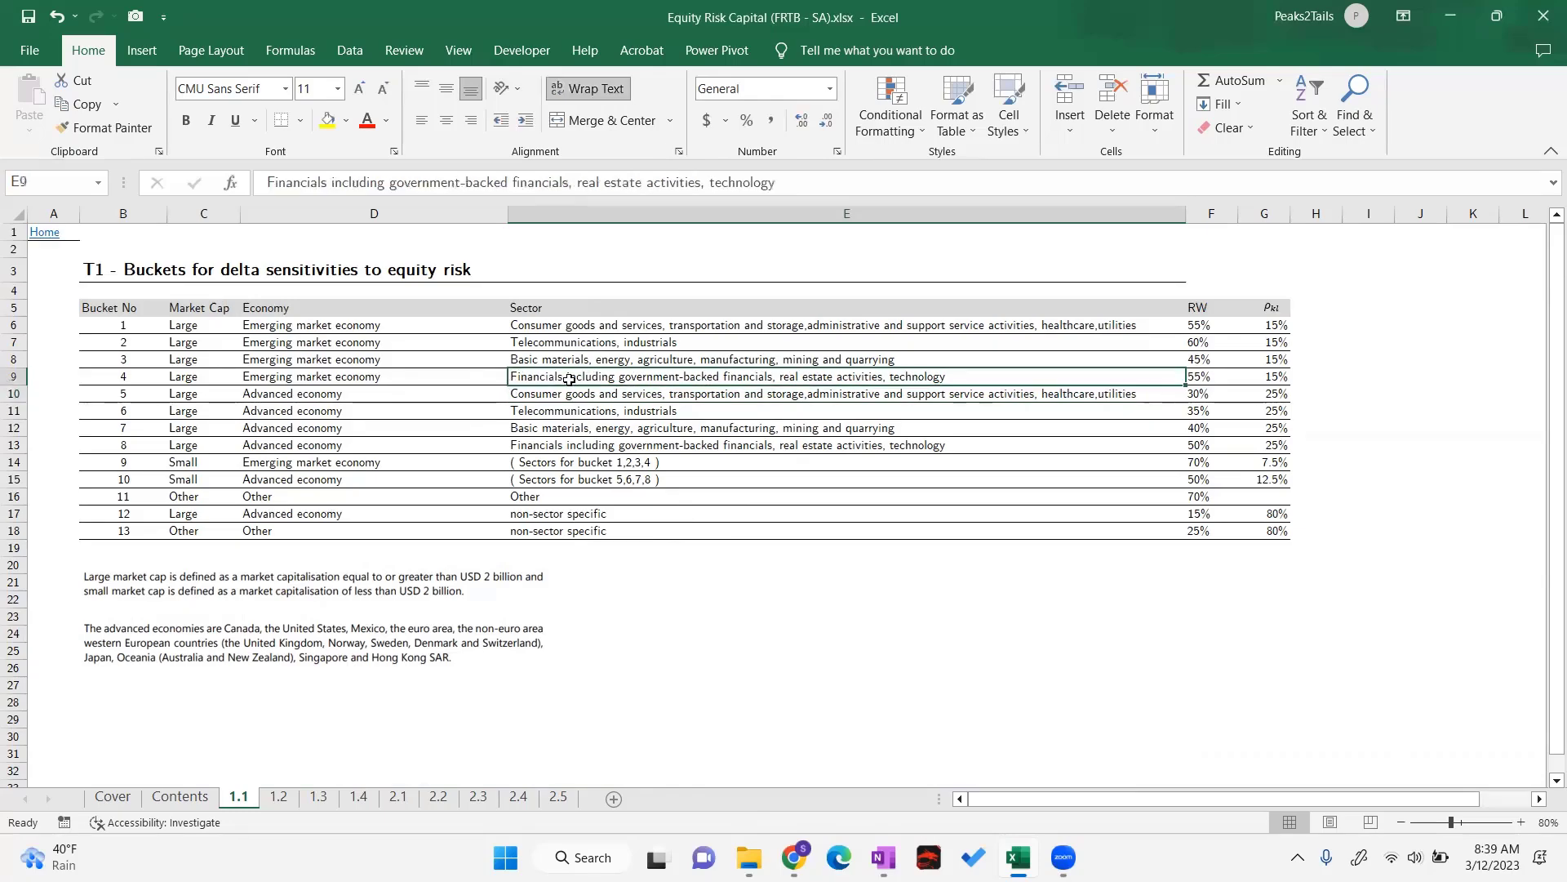
click(118, 375)
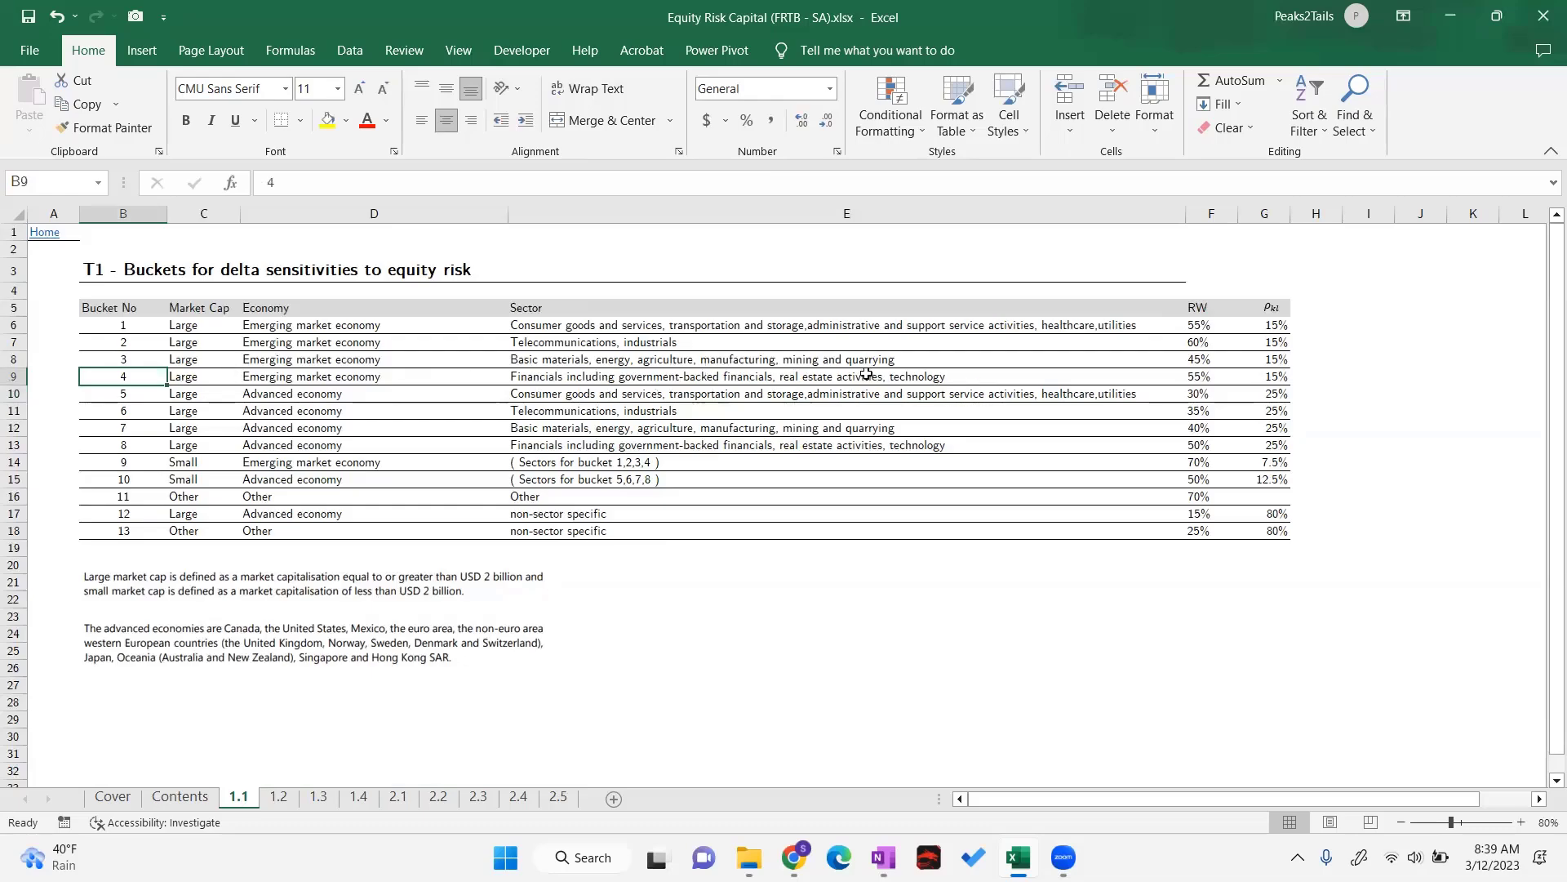
click(1275, 378)
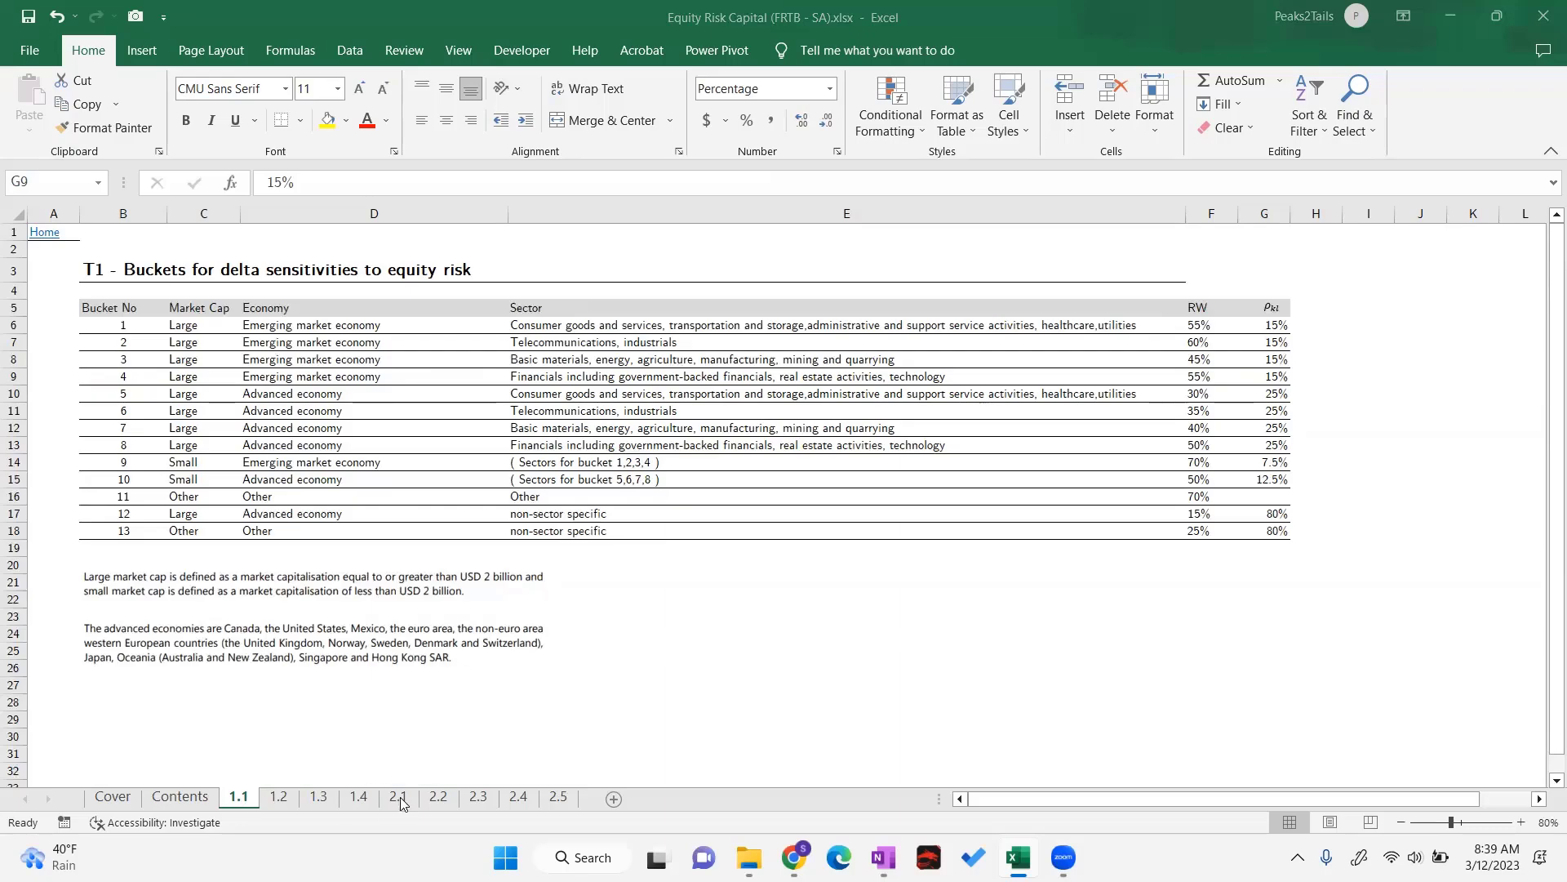
Return to sheet 1.4 and reread the step 5 Kb formula and its condition for buckets other than 11
click(363, 800)
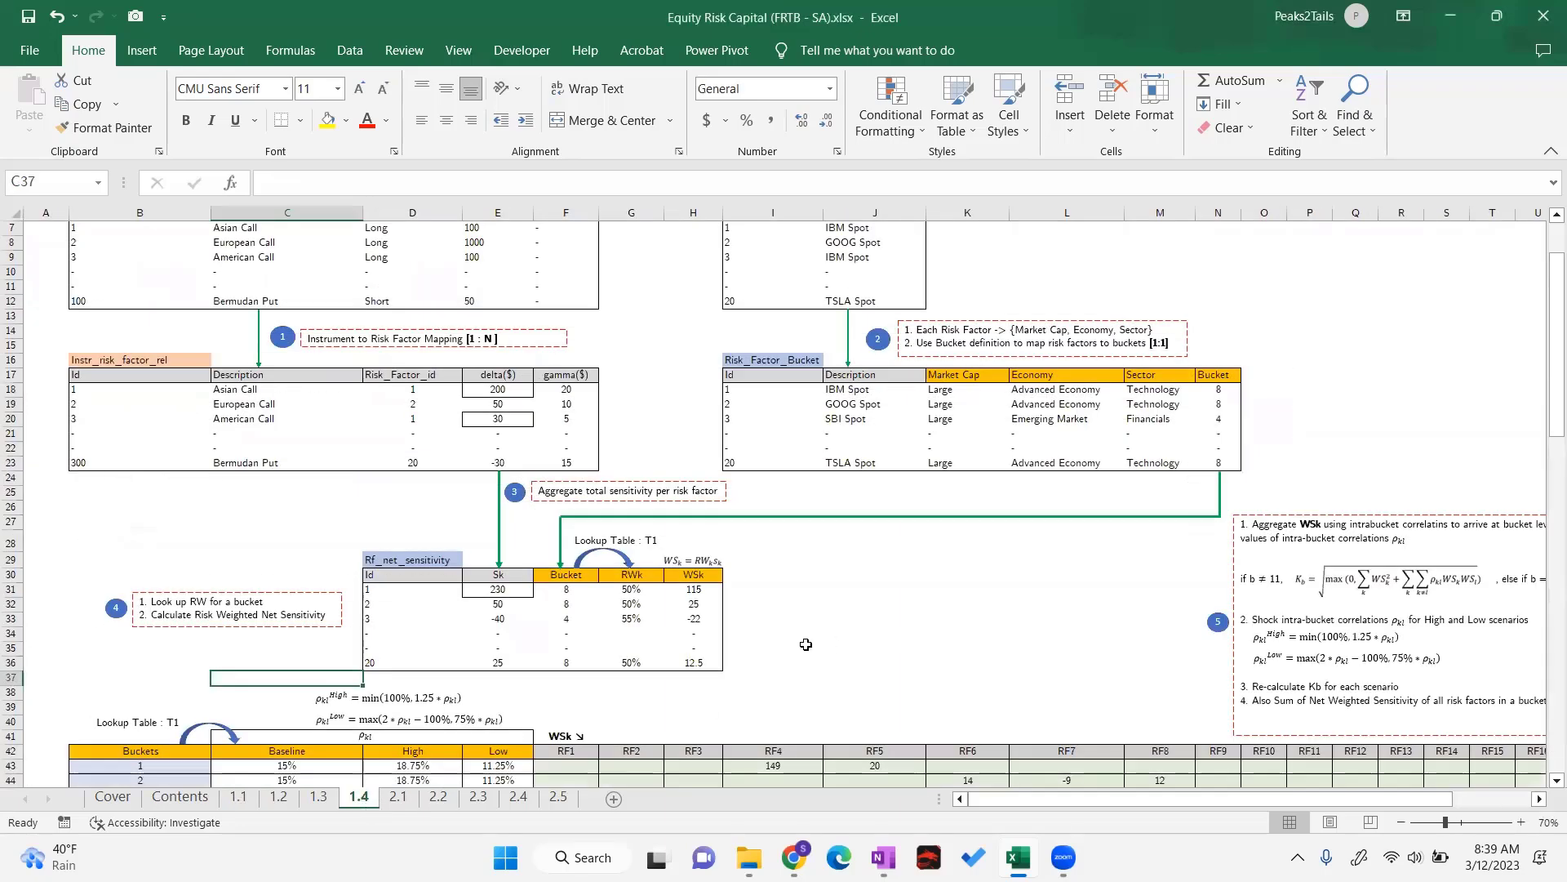
scroll(806, 644, down, 7)
scroll(699, 582, up, 6)
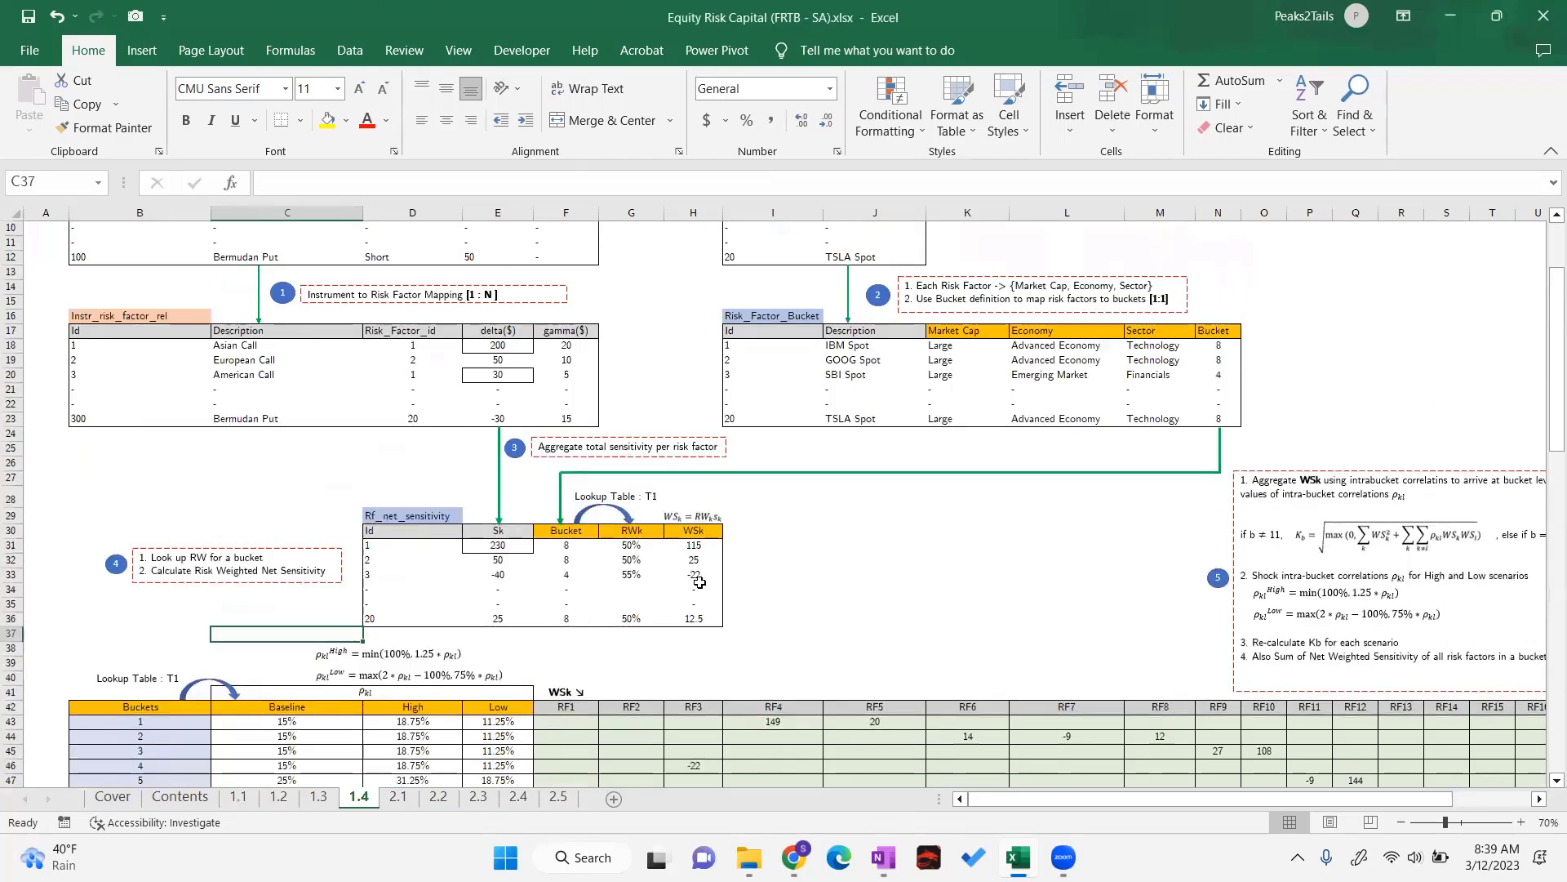
scroll(699, 582, down, 3)
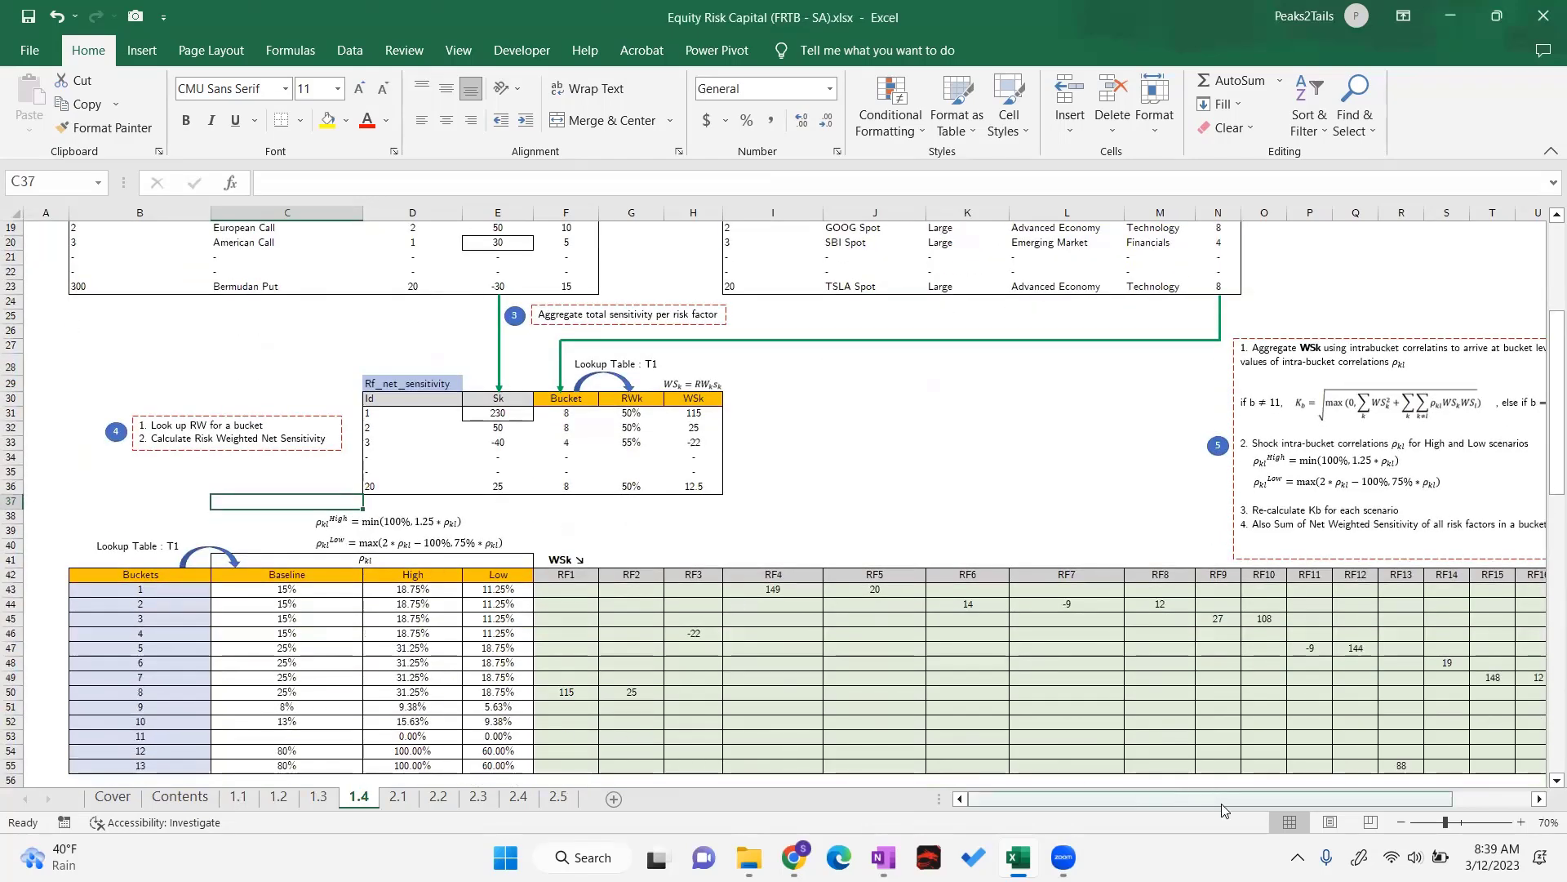
drag(1221, 803, 1258, 795)
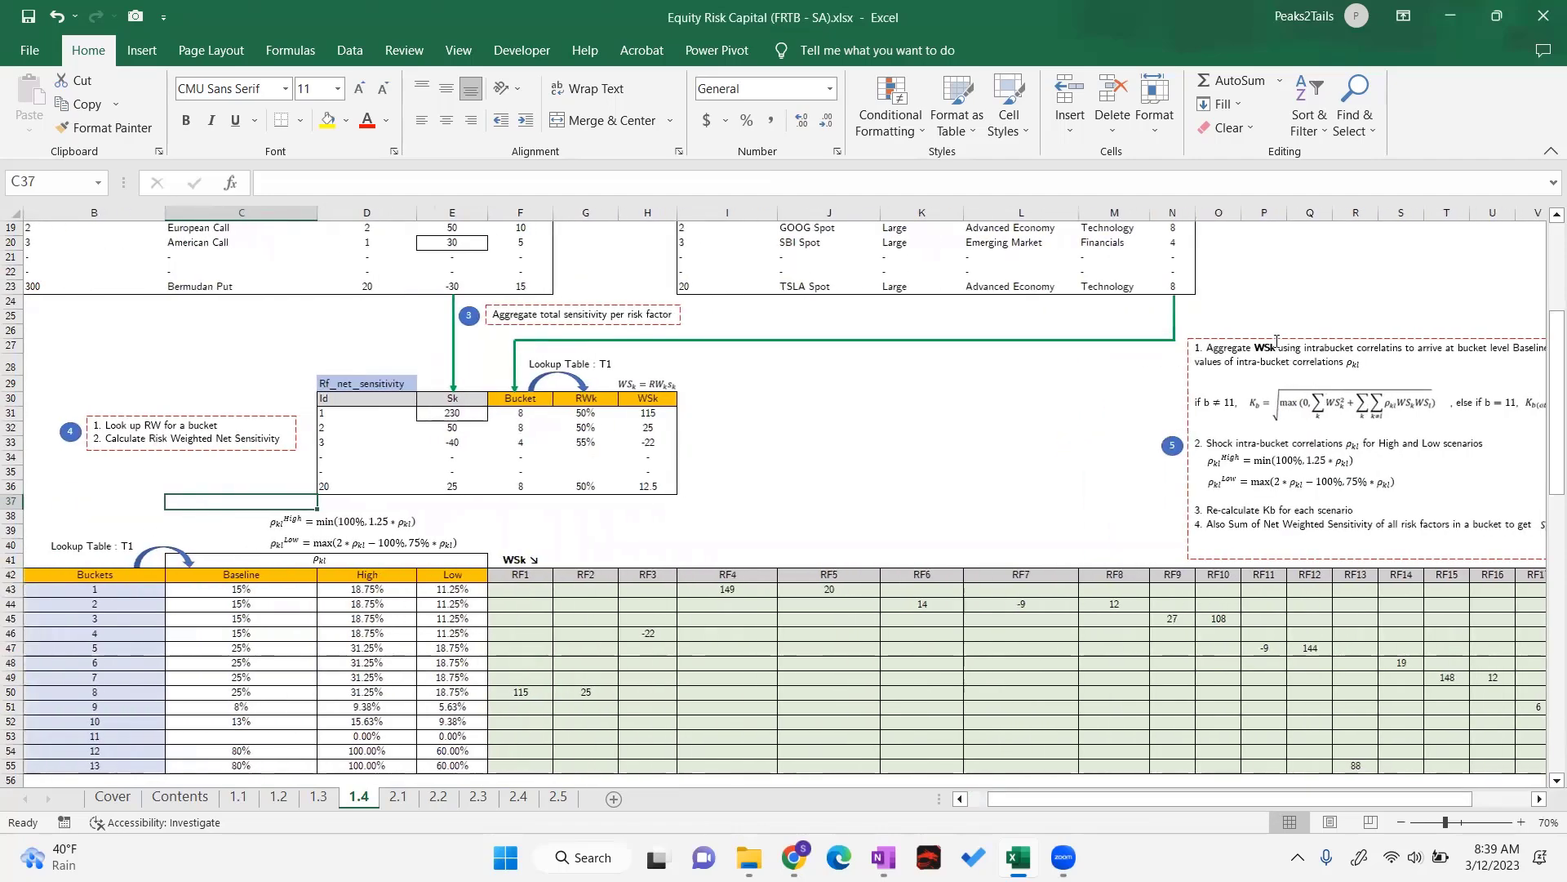
scroll(1411, 529, right, 3)
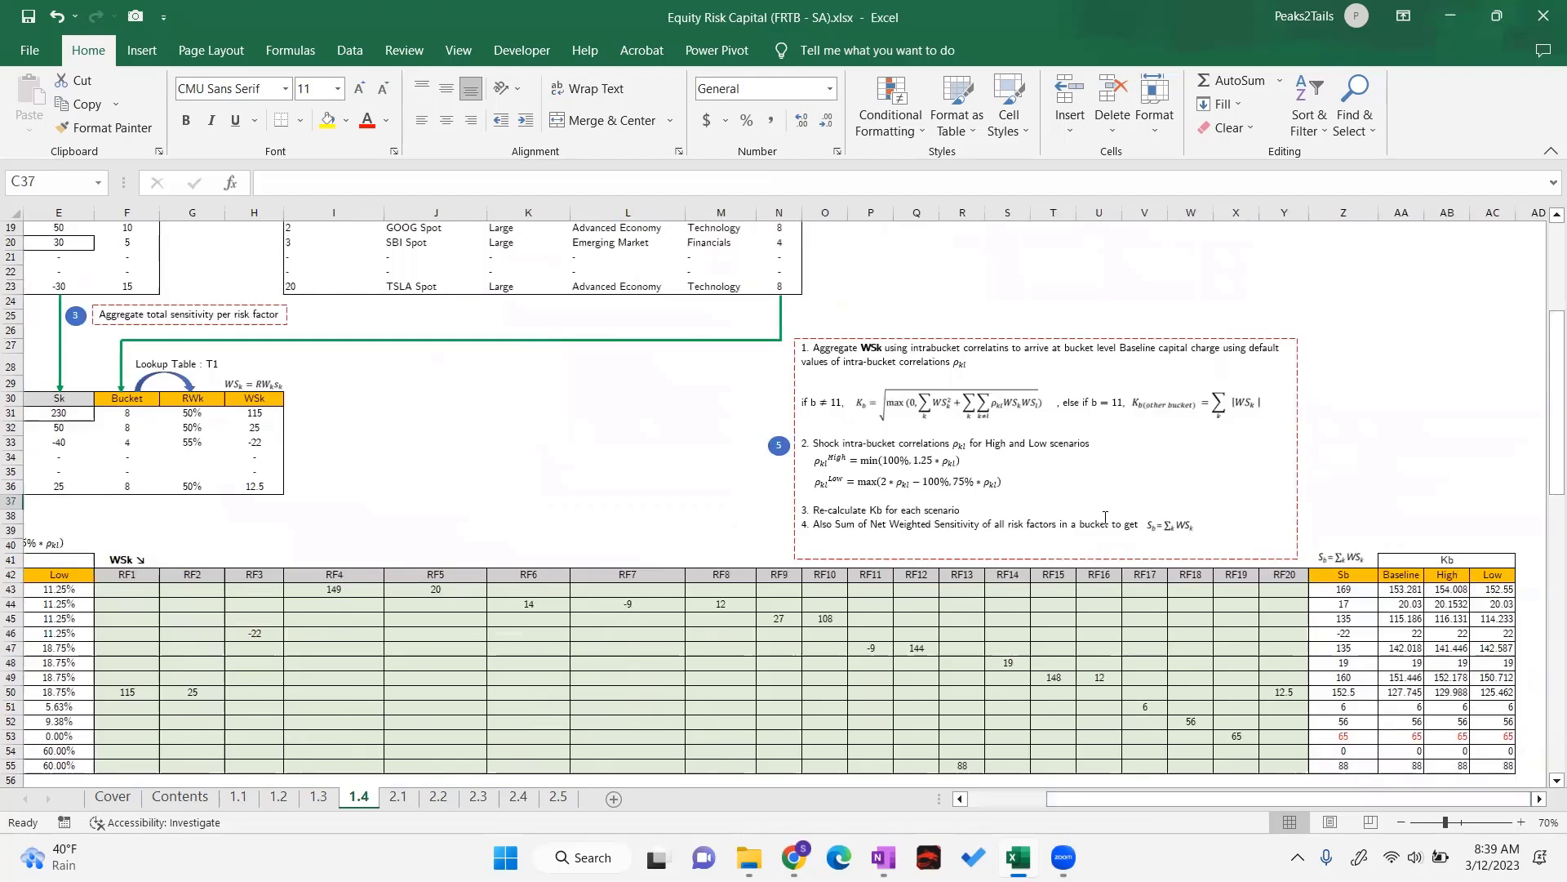
click(962, 408)
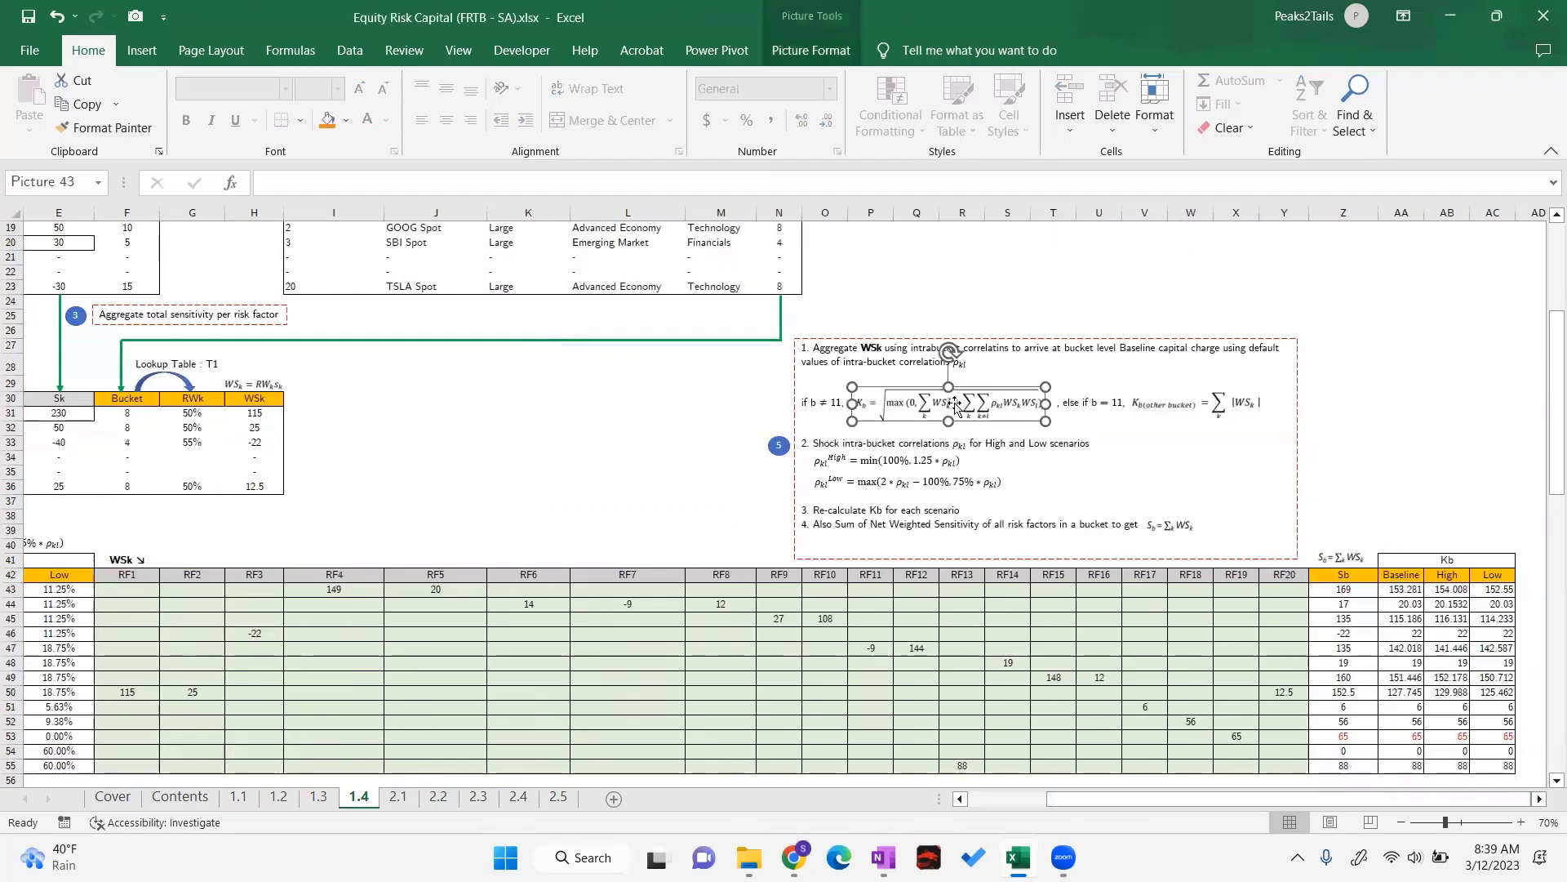
click(805, 399)
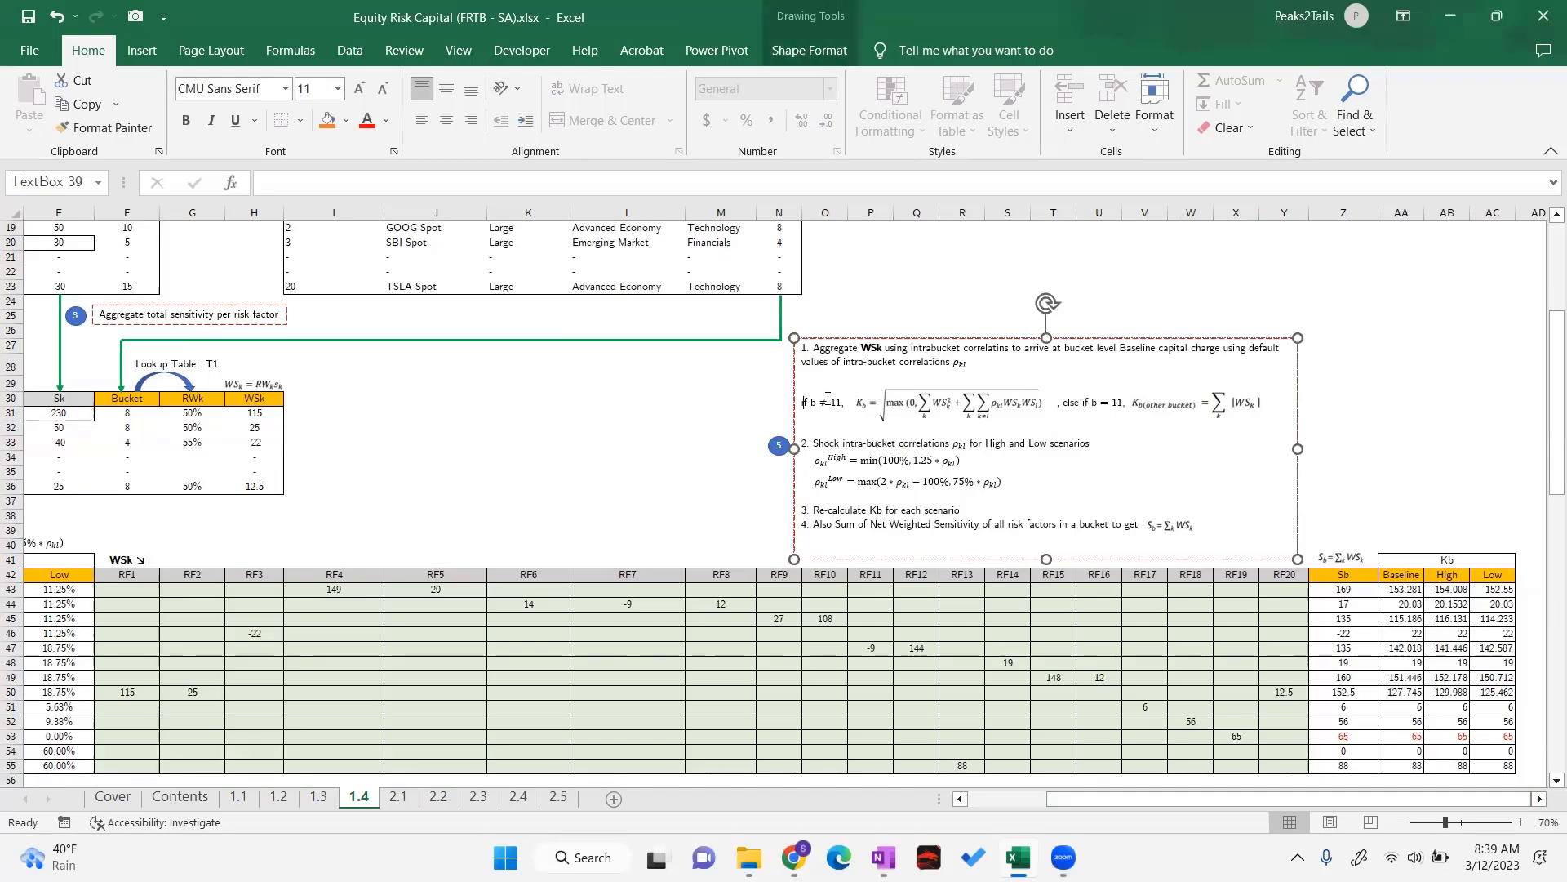
click(880, 273)
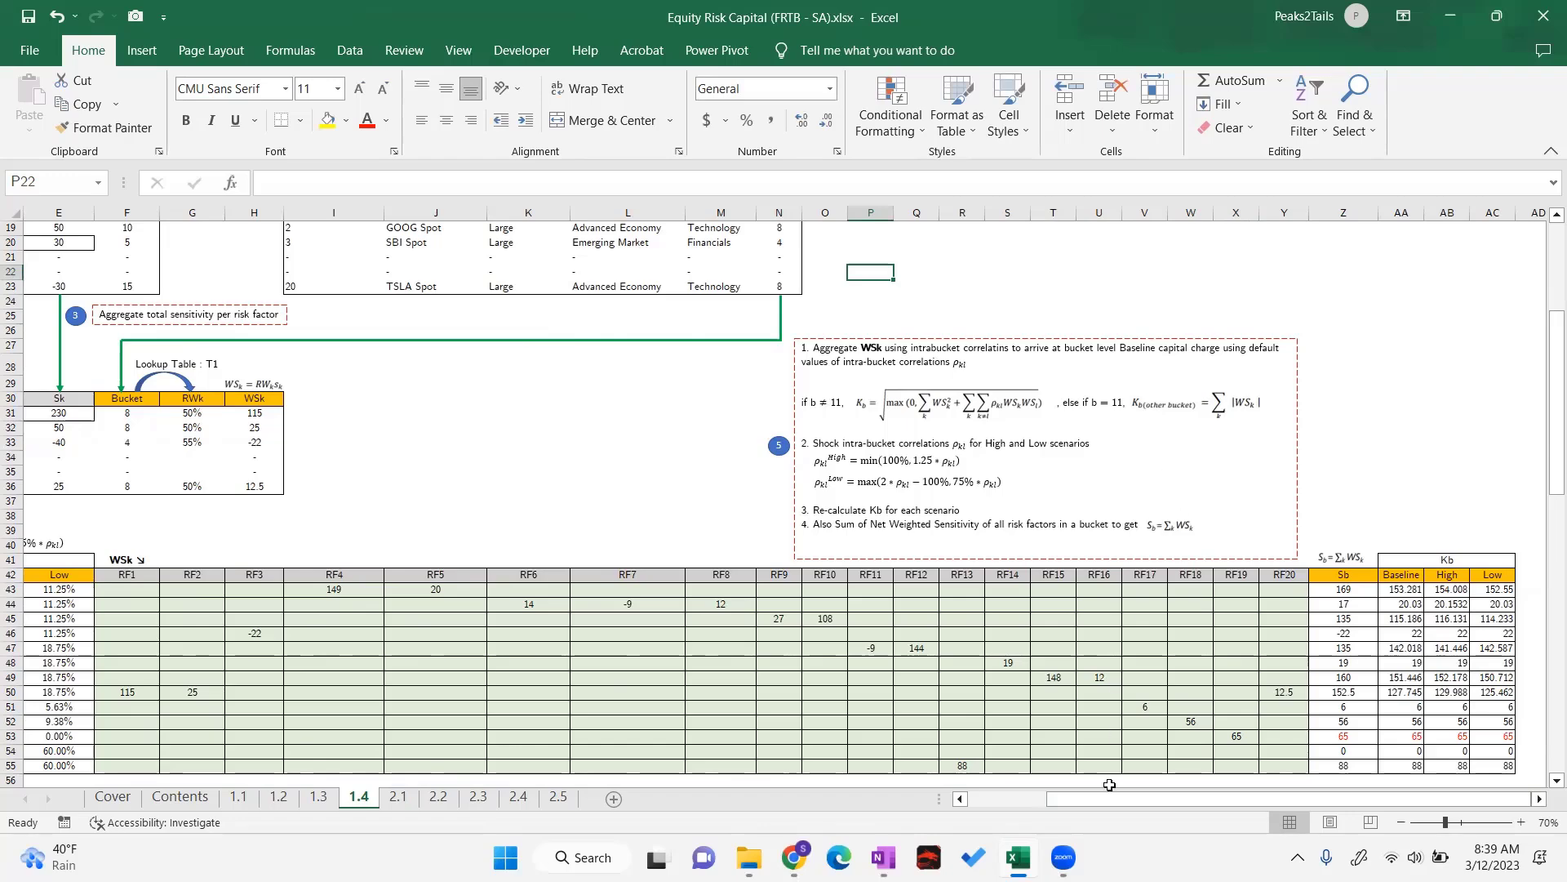
Check bucket 11's row and its Baseline correlation cell in the correlation table
drag(1159, 799, 1078, 798)
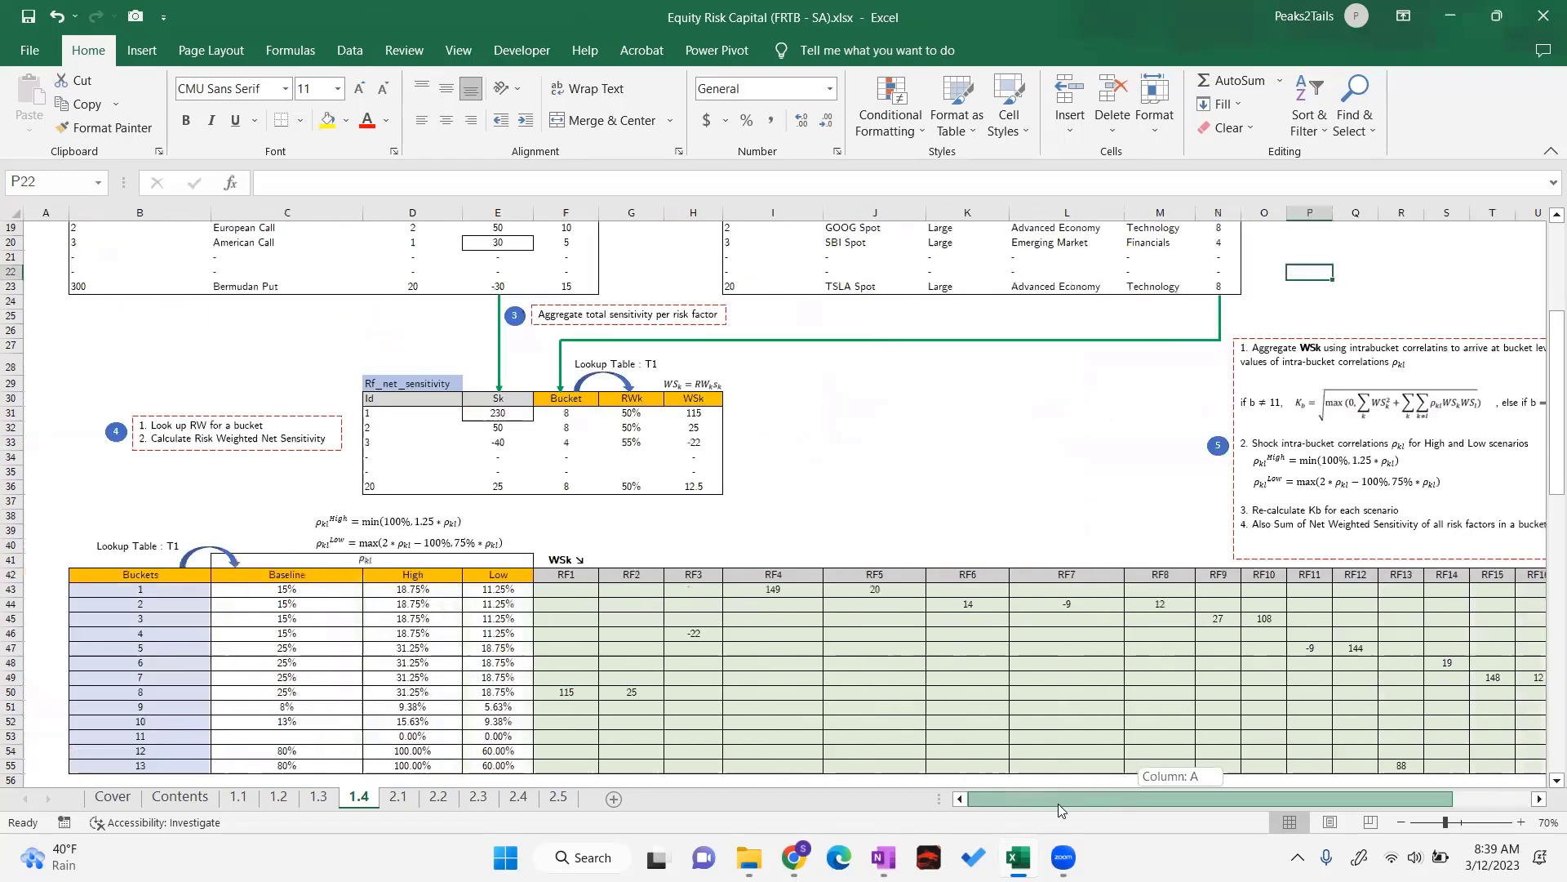
click(138, 737)
click(325, 743)
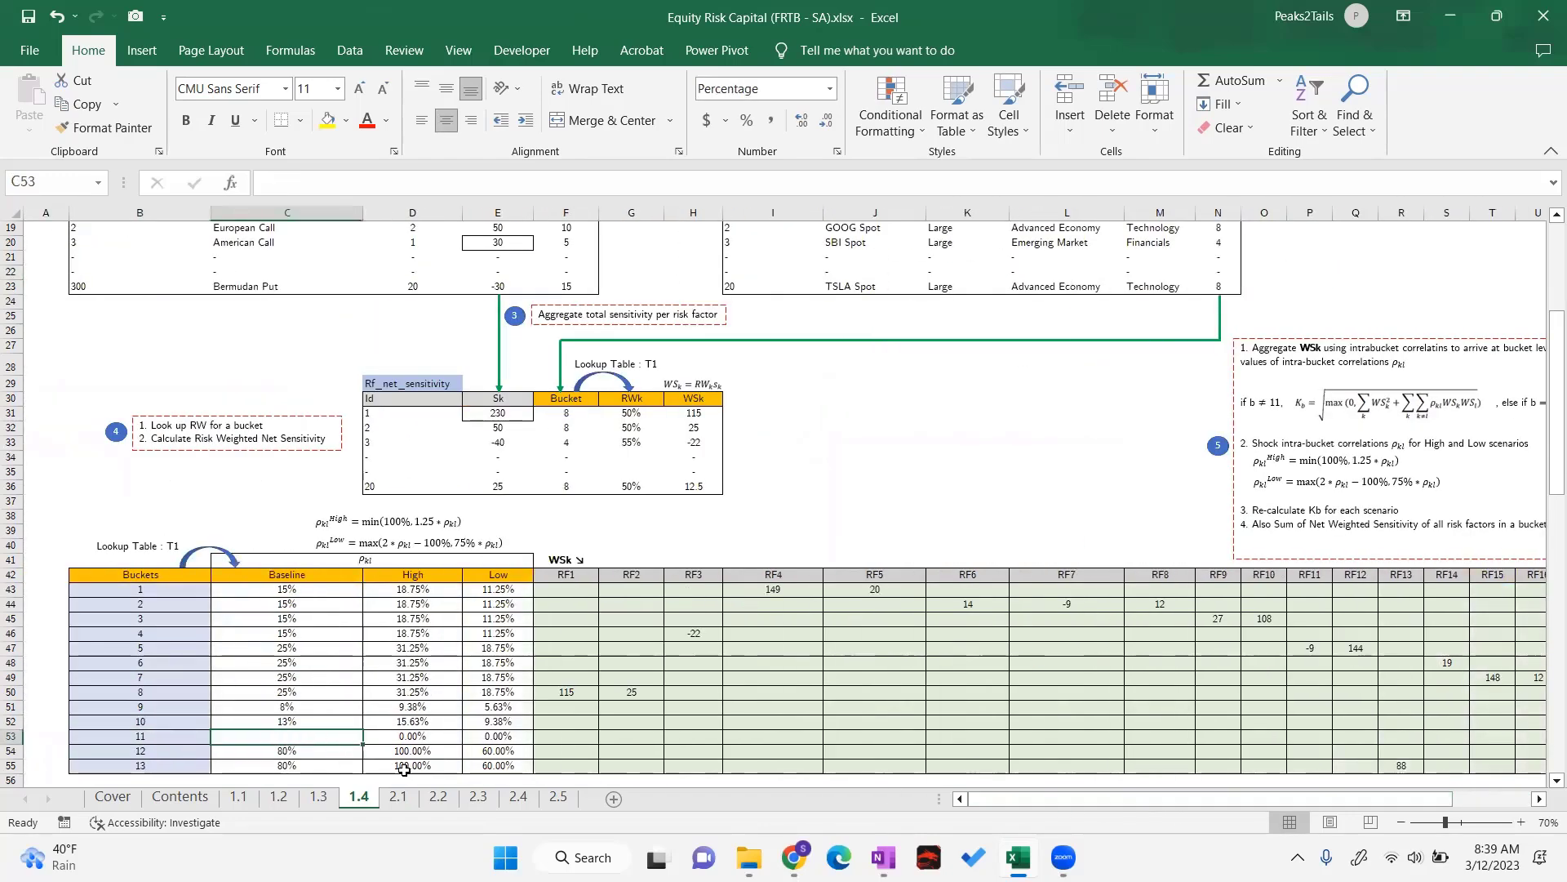
Check bucket 11's High correlation on sheet 1.4, then its market cap, economy and sector in table T1 on sheet 1.1
click(410, 738)
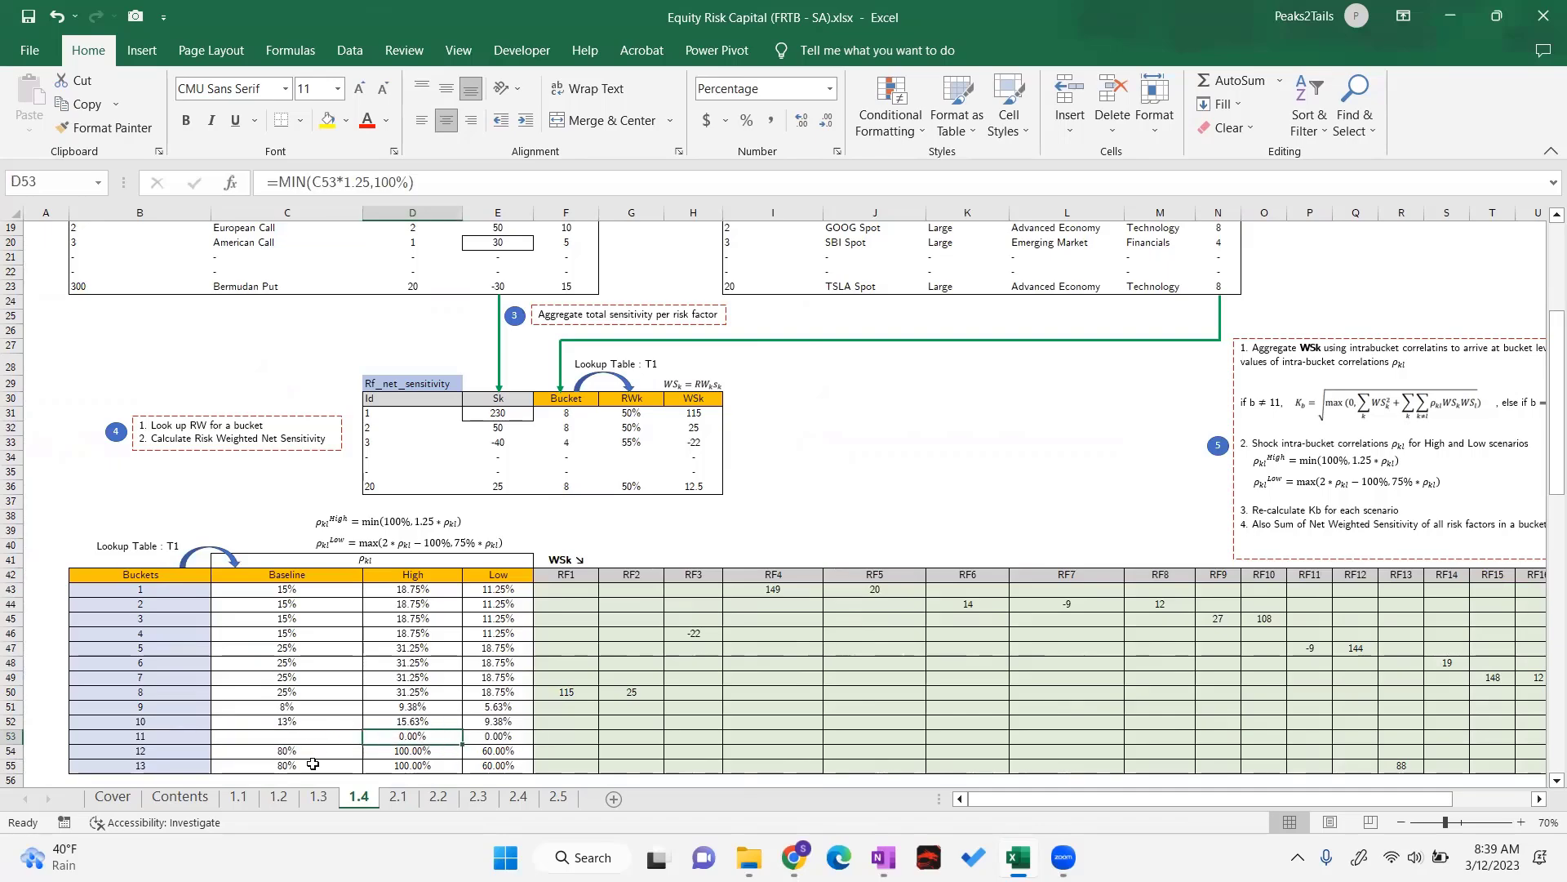
click(237, 796)
click(134, 497)
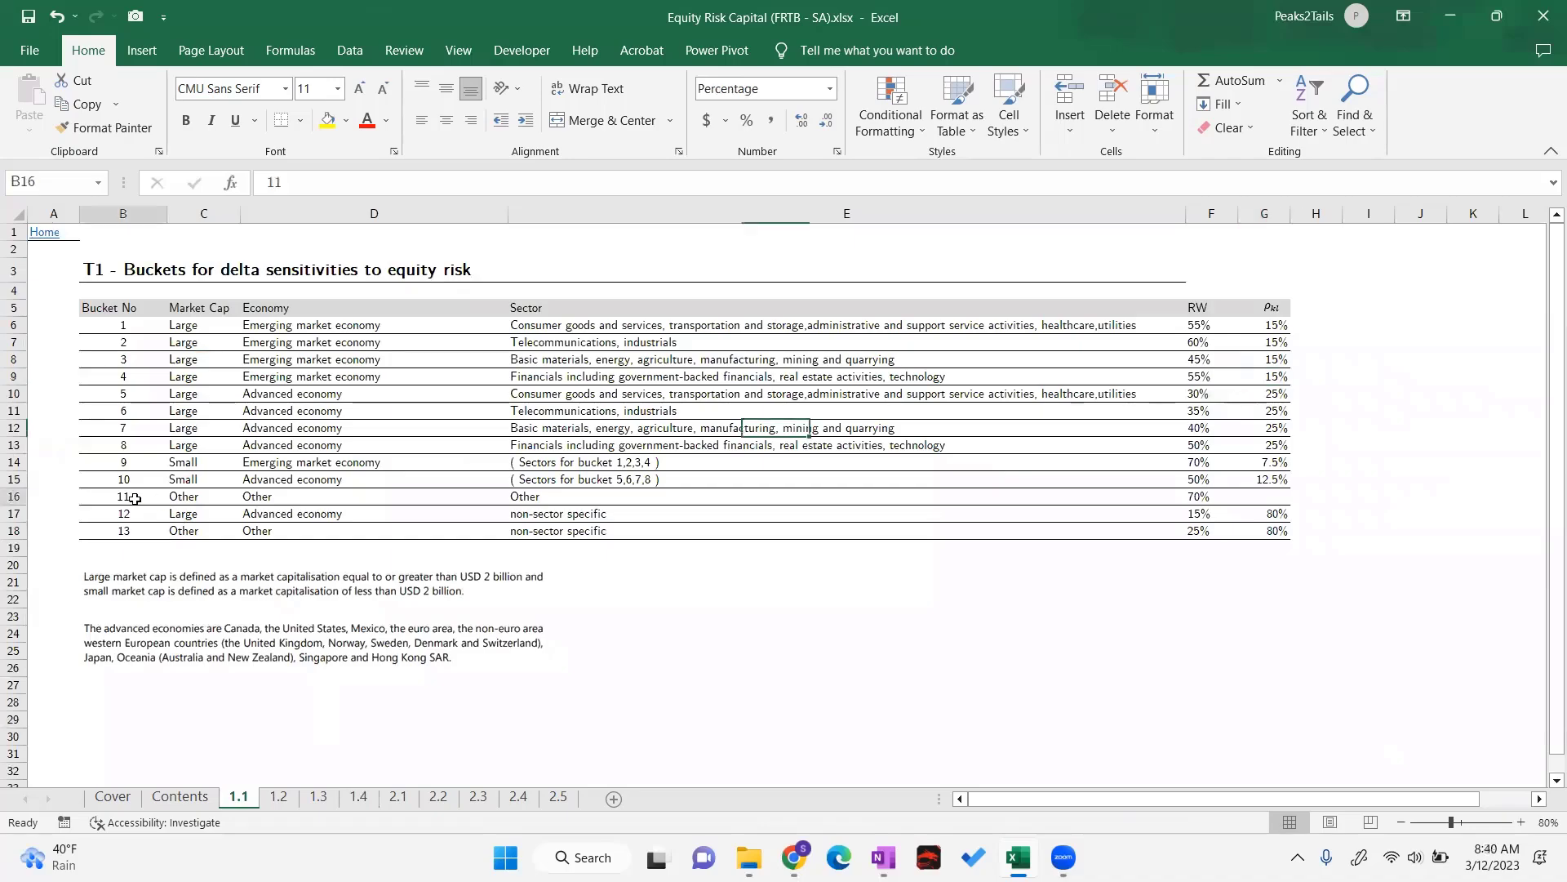
drag(186, 497, 392, 497)
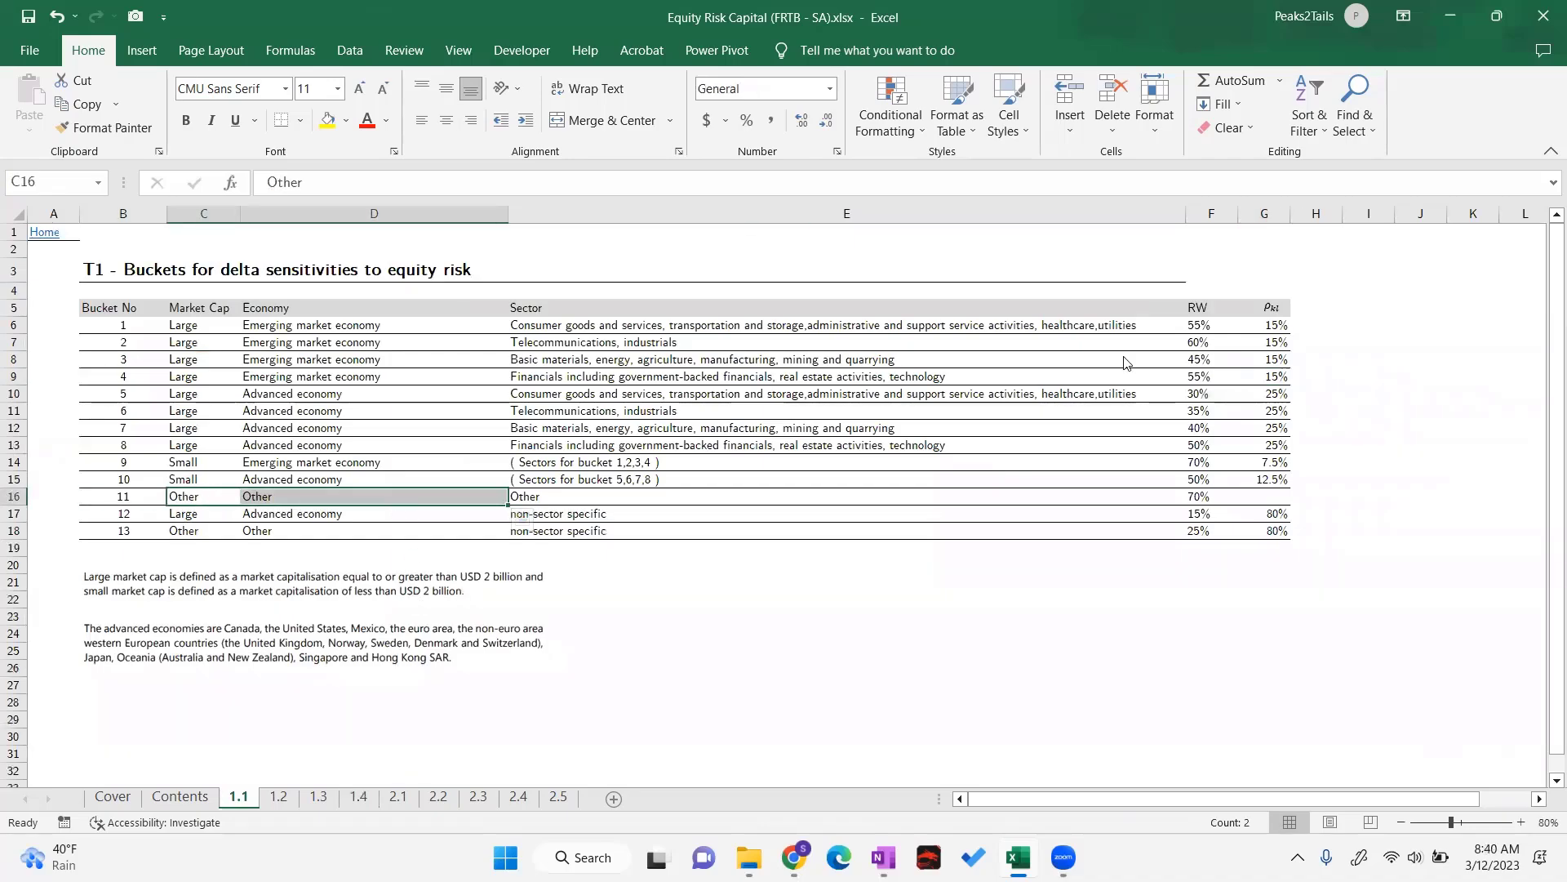
click(585, 495)
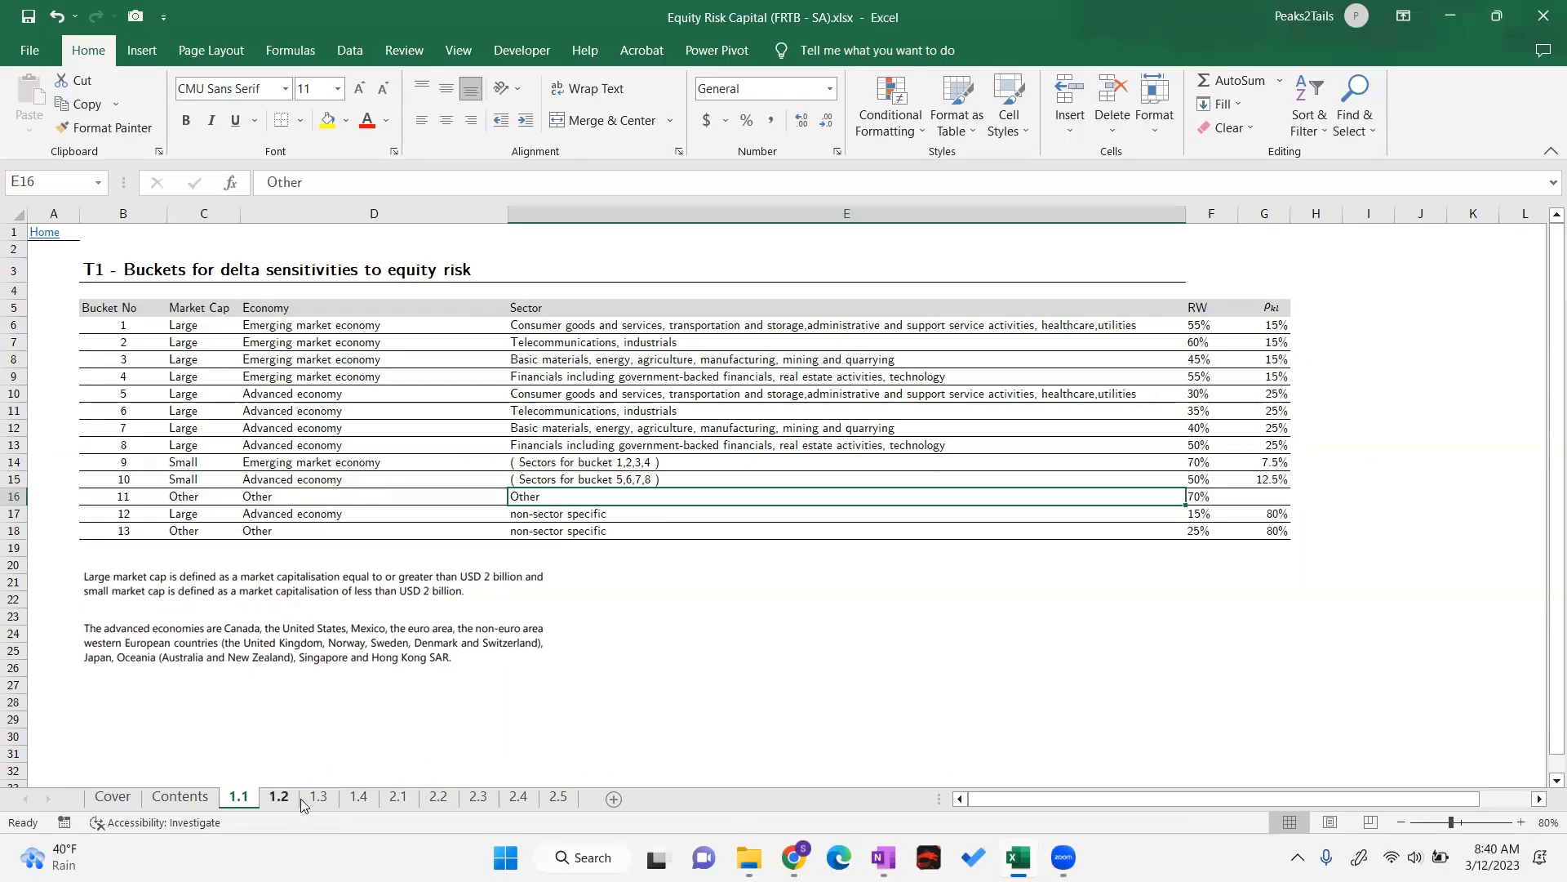
Return to sheet 1.4 and examine bucket 11's weighted sensitivities across the risk factors RF1 to RF19
click(362, 800)
scroll(584, 692, down, 2)
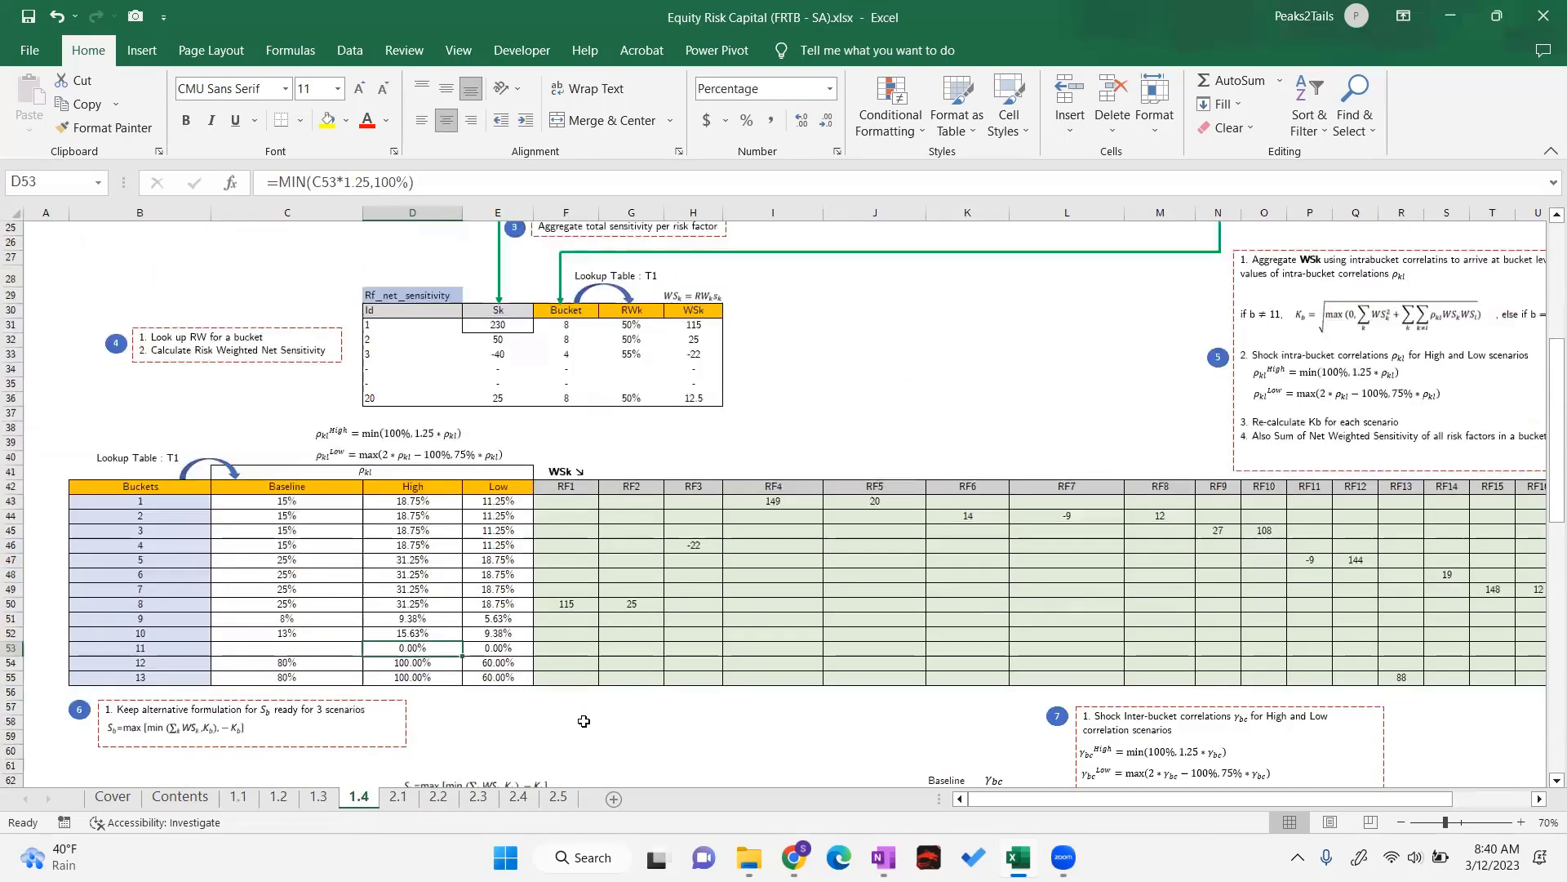
drag(1084, 808, 1131, 802)
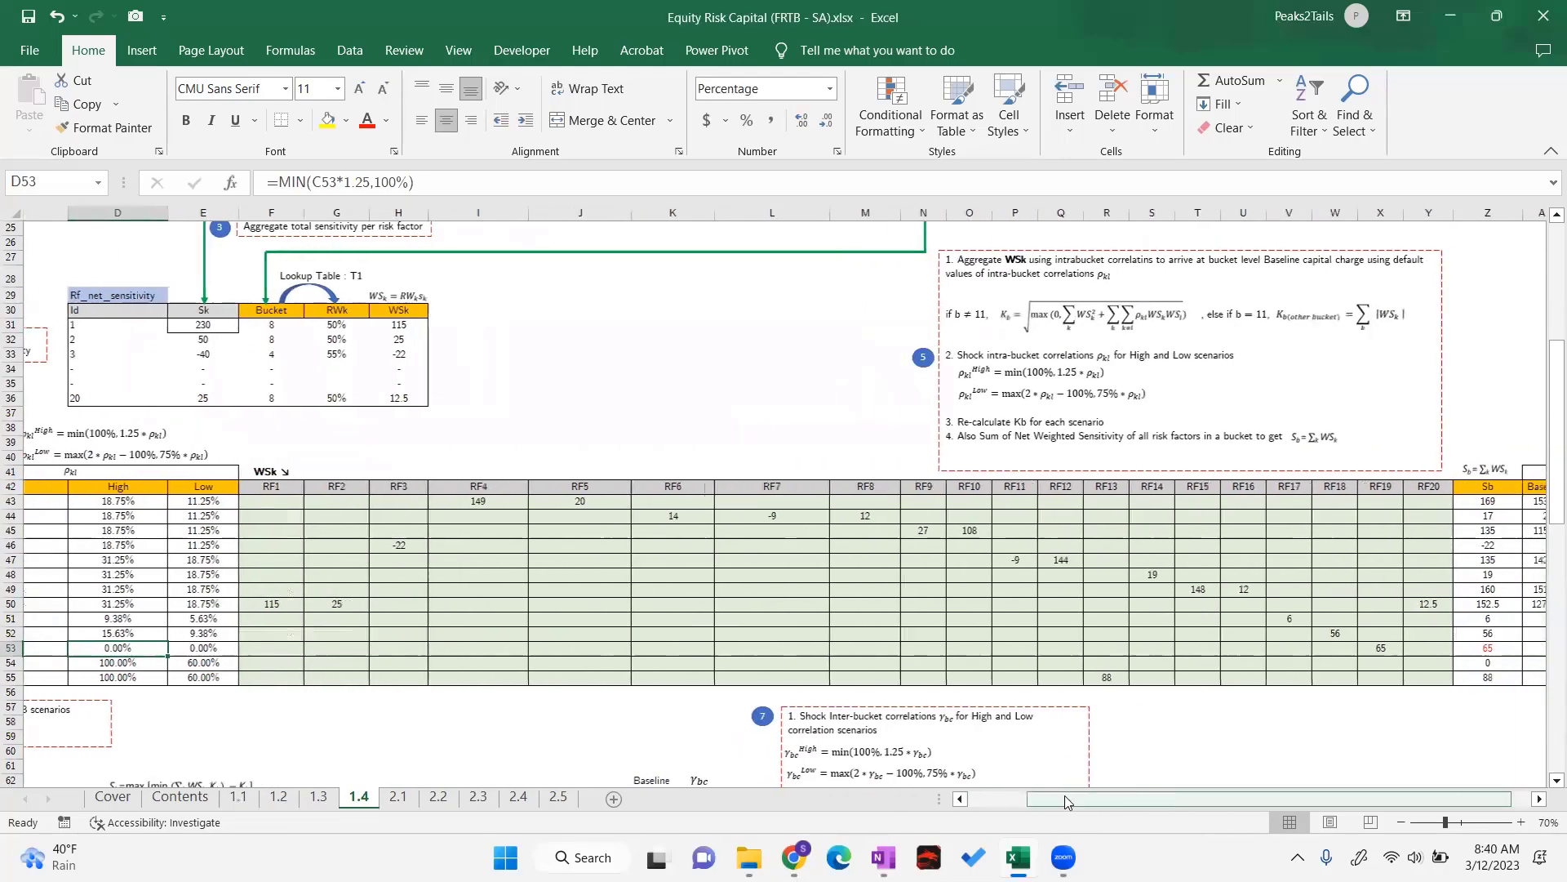
drag(210, 649, 337, 649)
scroll(136, 647, left, 3)
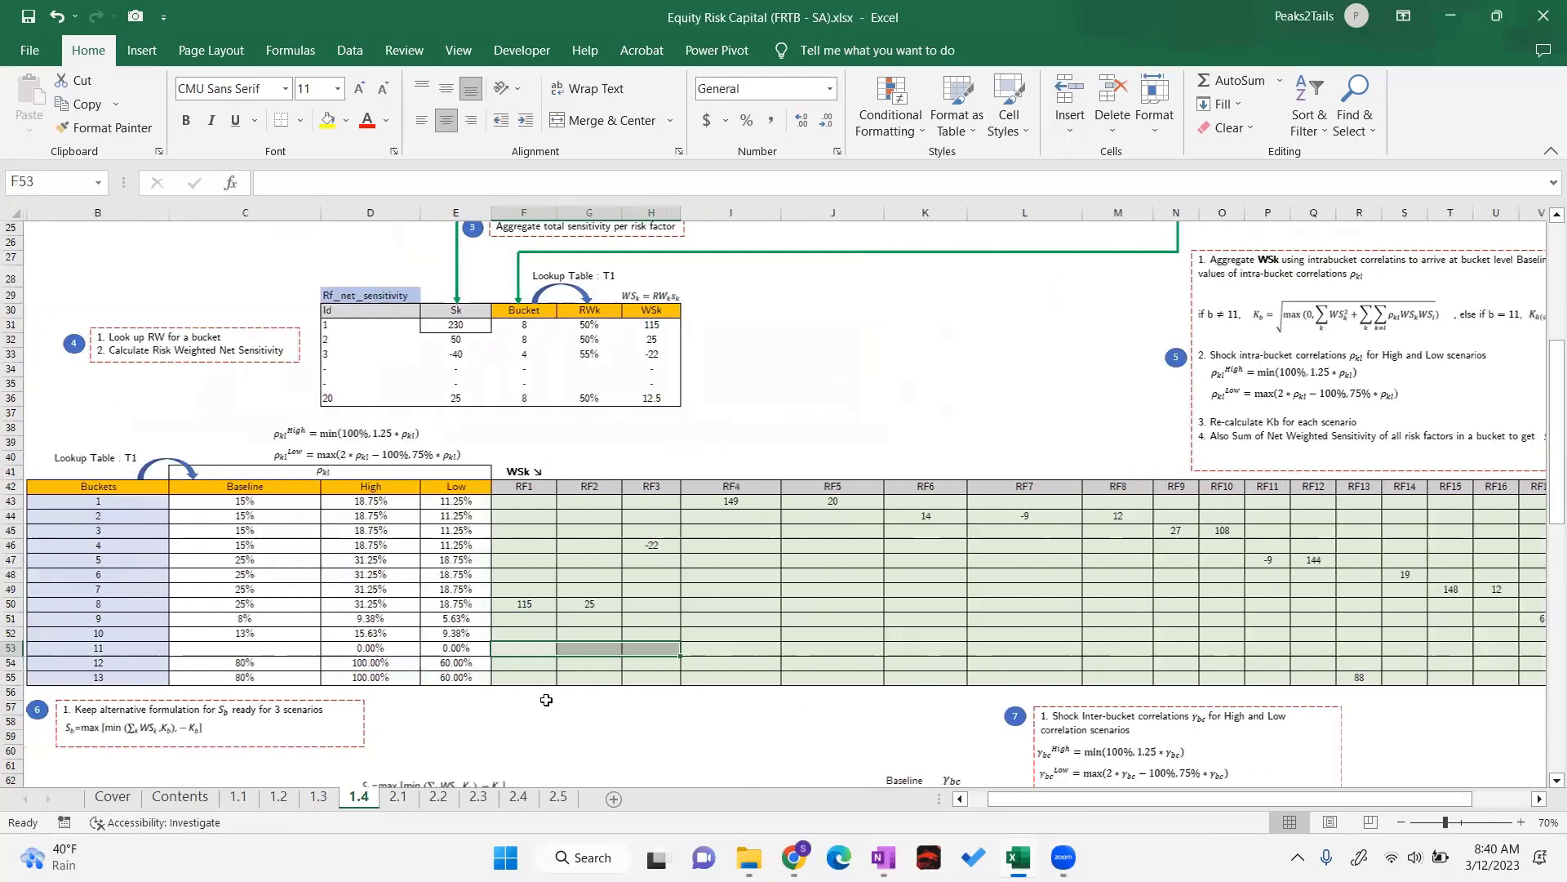
click(114, 652)
drag(526, 649, 562, 649)
click(522, 649)
click(581, 653)
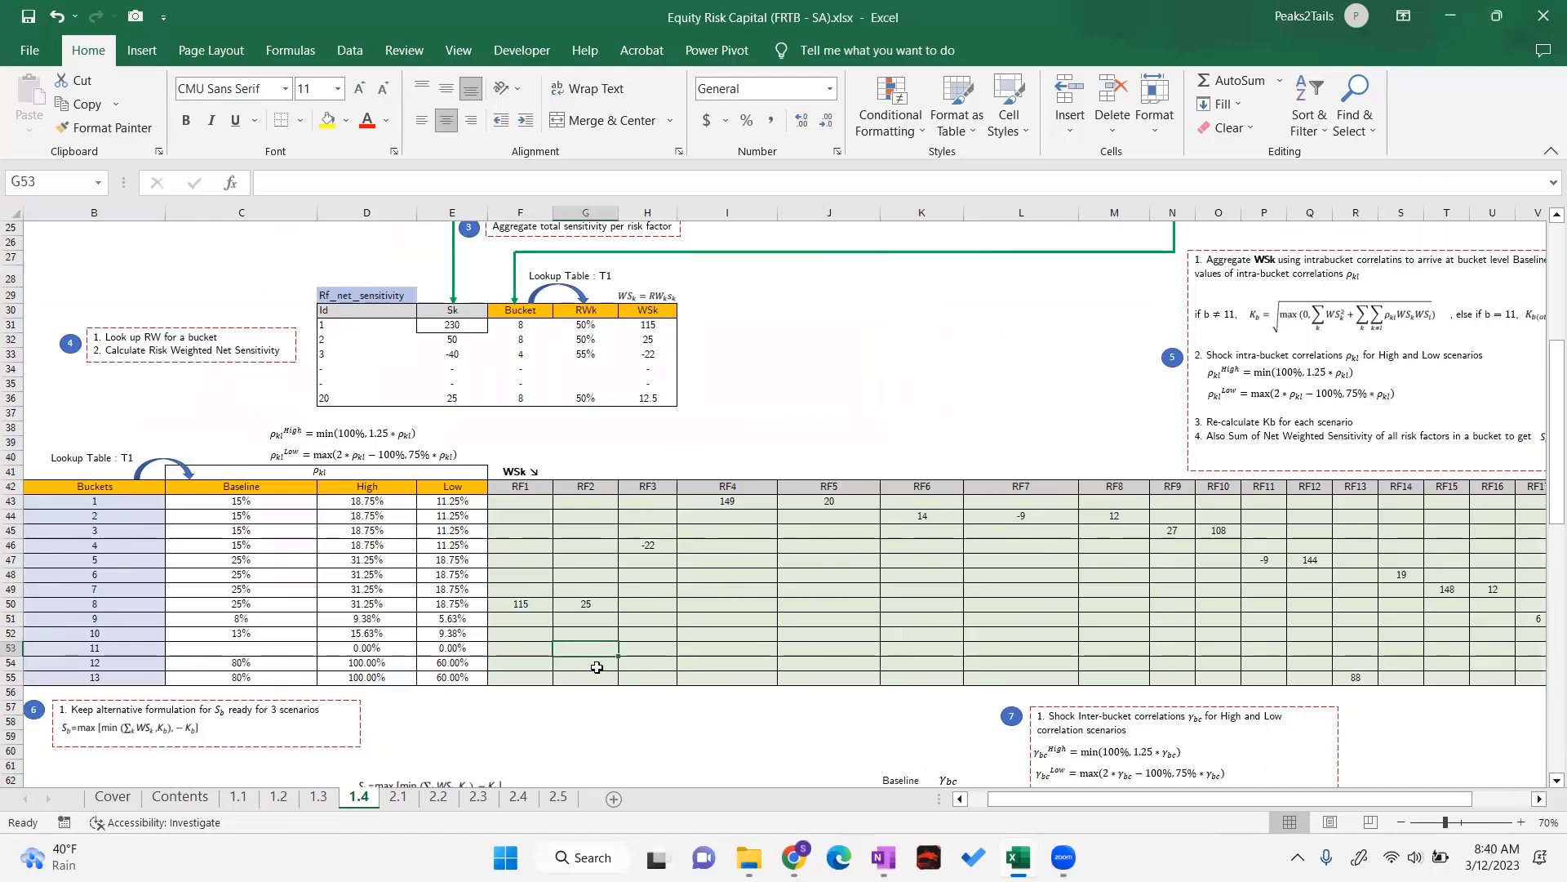
drag(539, 649, 1506, 650)
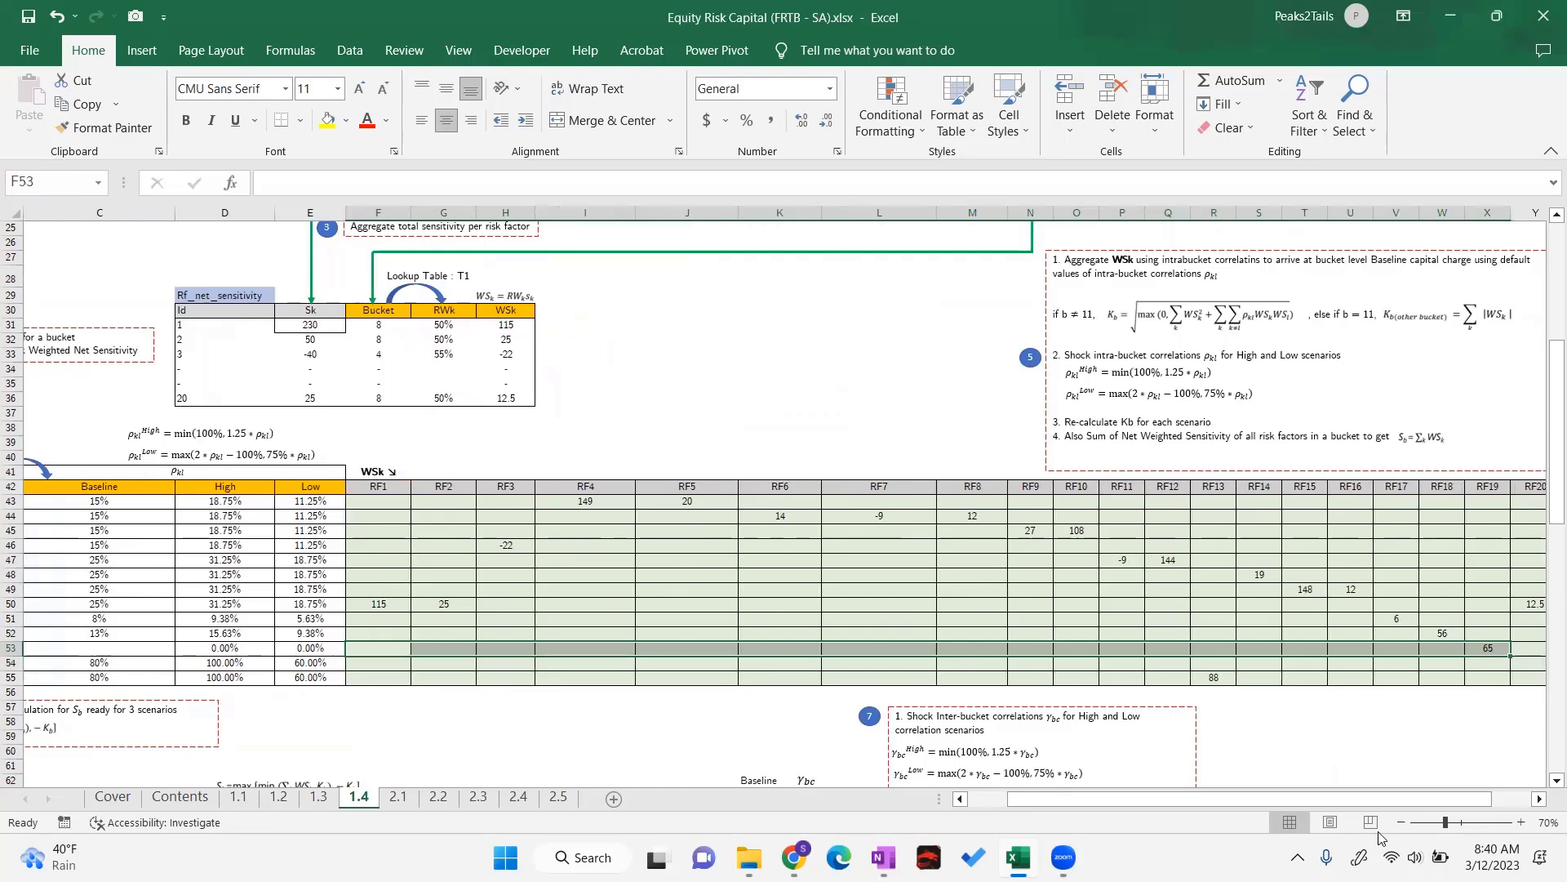
drag(1431, 797, 1469, 797)
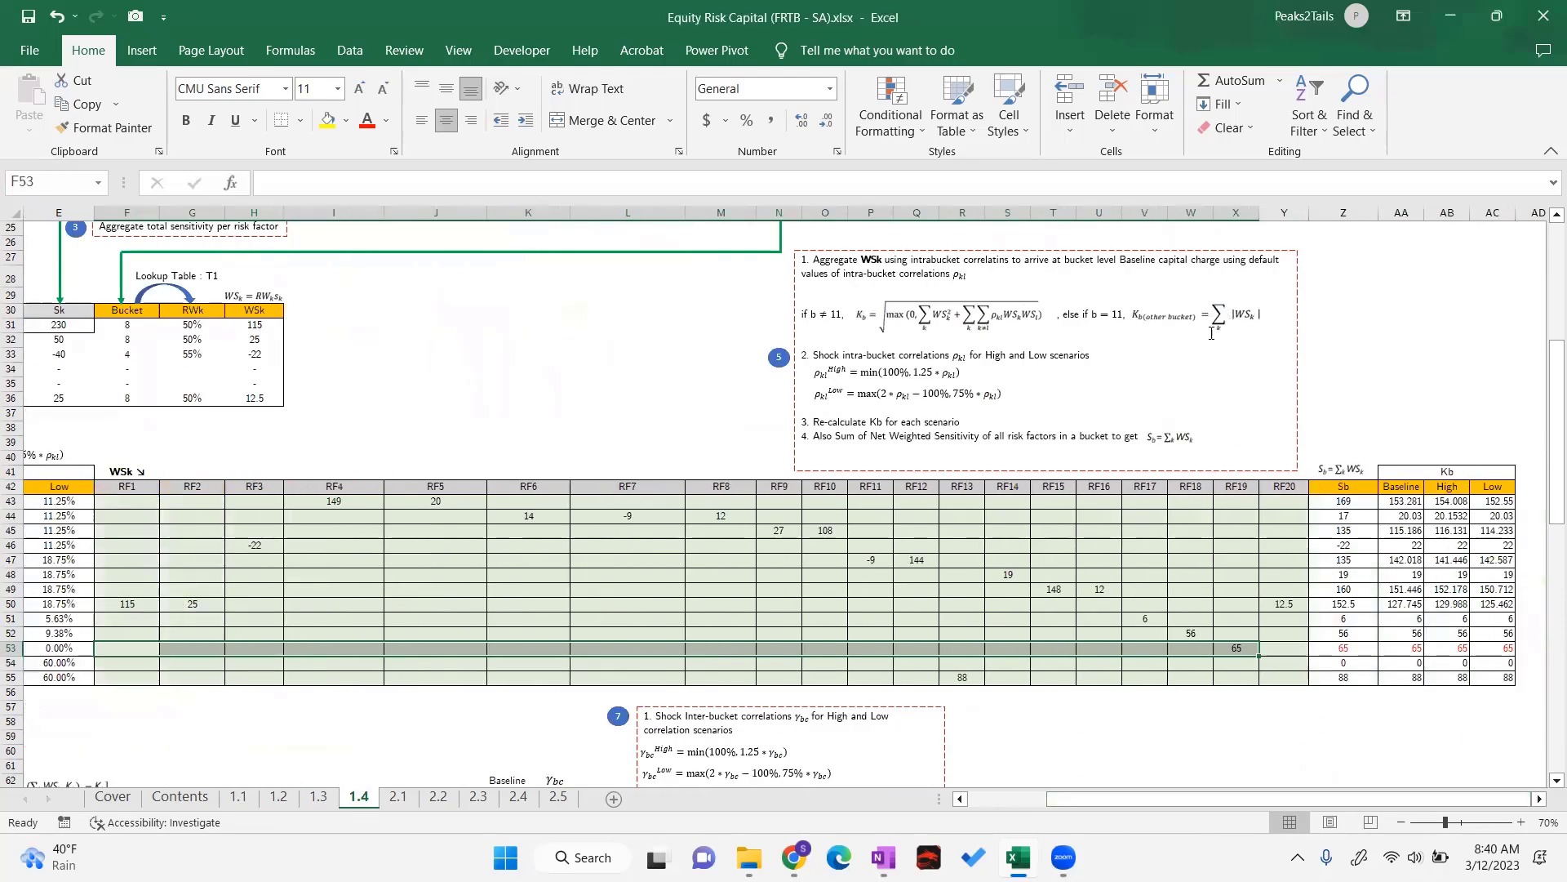
Compare bucket 11's Sb and its Kb formulas for all scenarios with the 'other bucket' formula in note 5, and check bucket 13's Low Kb
shift+click(1237, 649)
click(1284, 649)
click(1343, 649)
click(1404, 648)
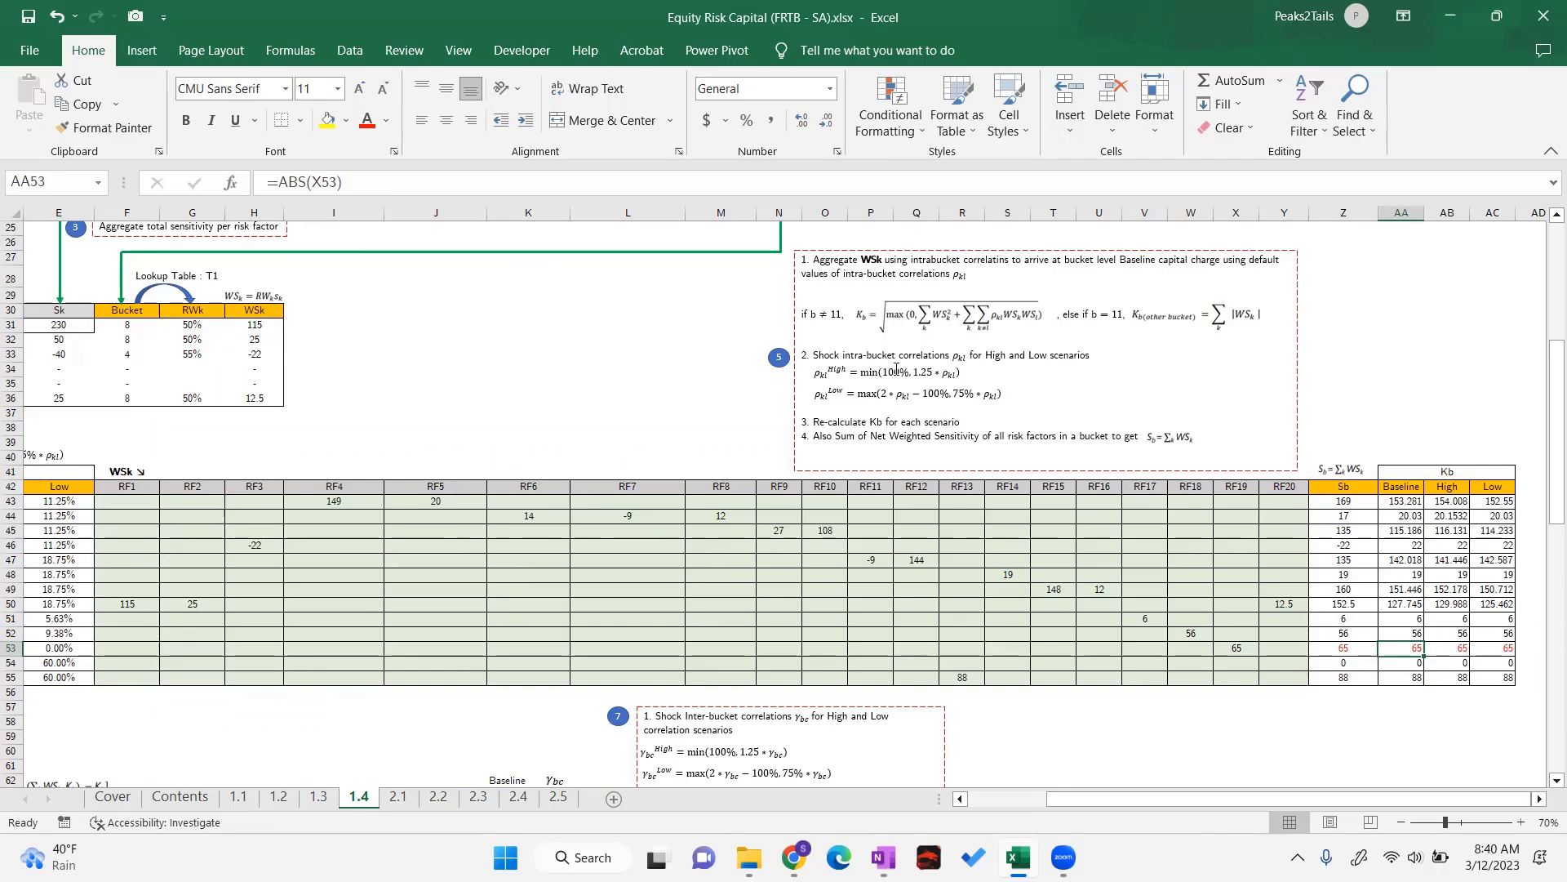
click(520, 283)
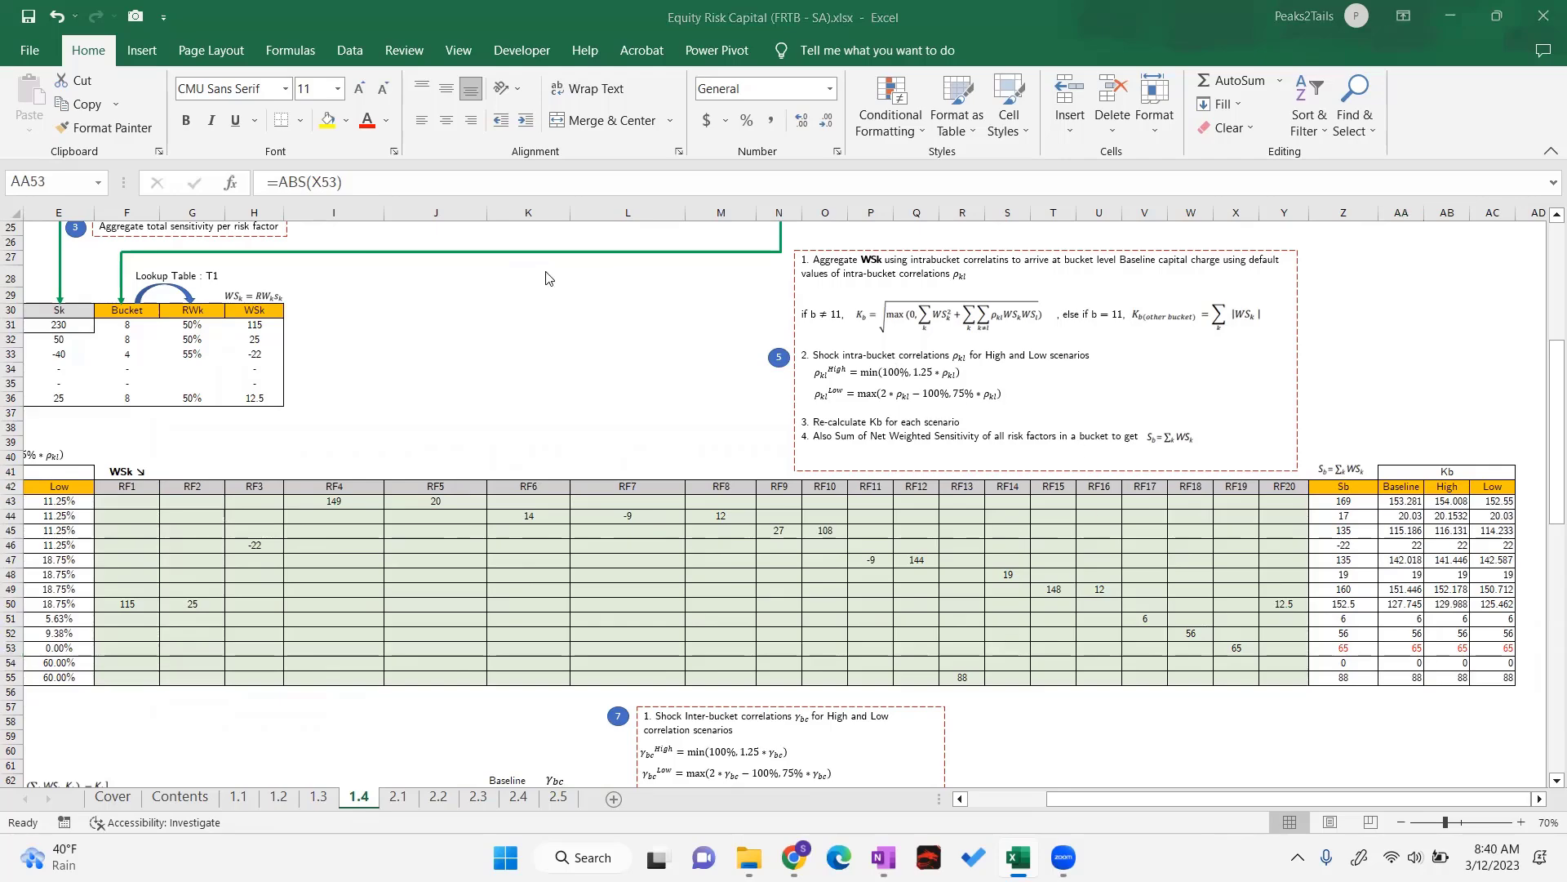
click(1226, 318)
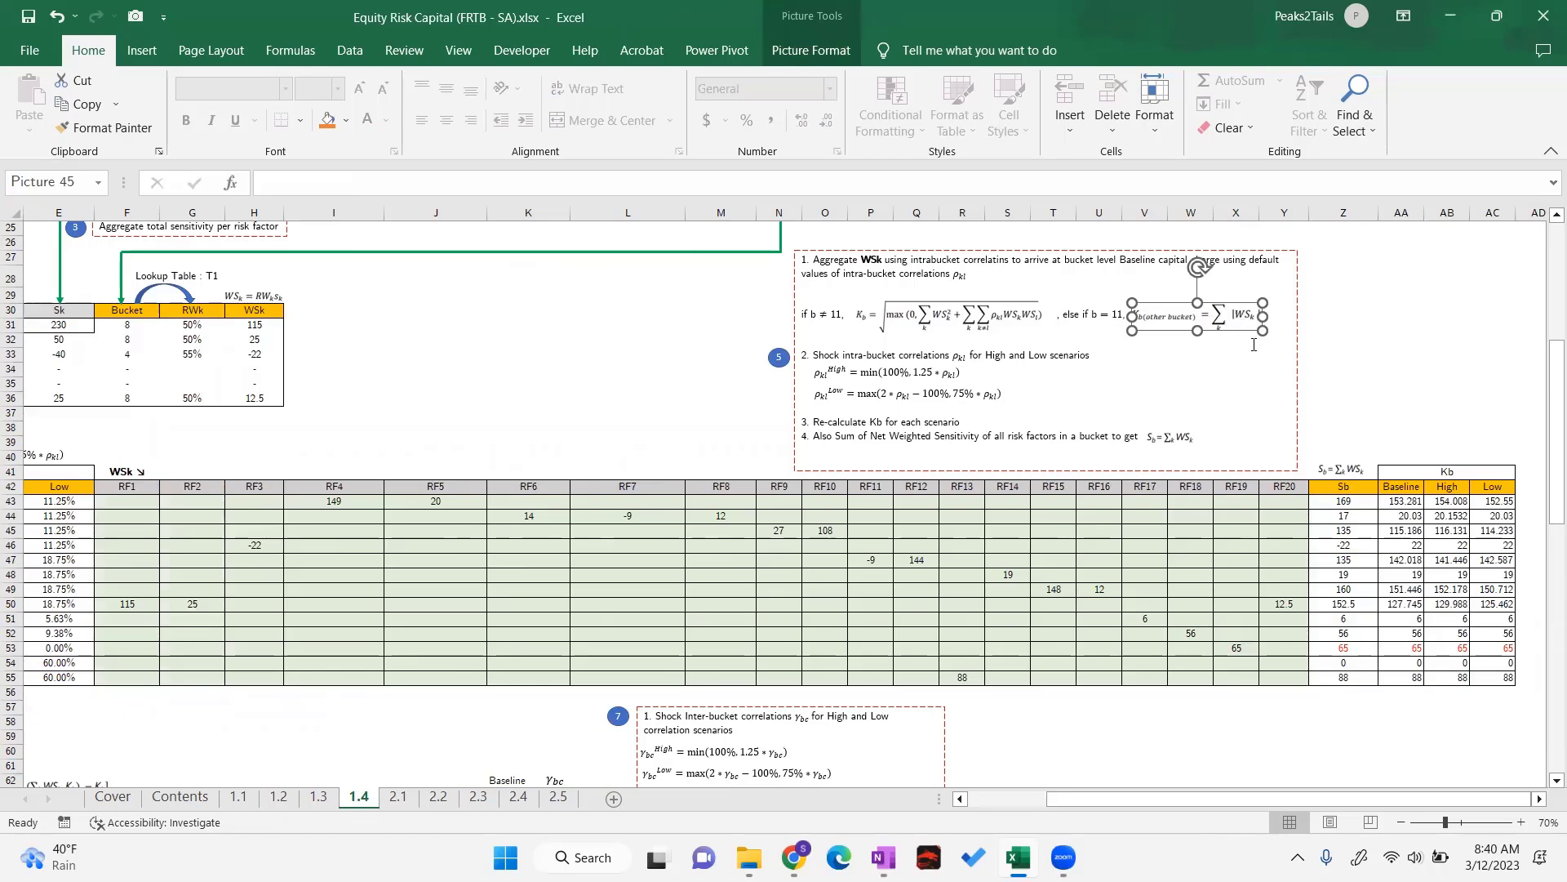
click(1392, 364)
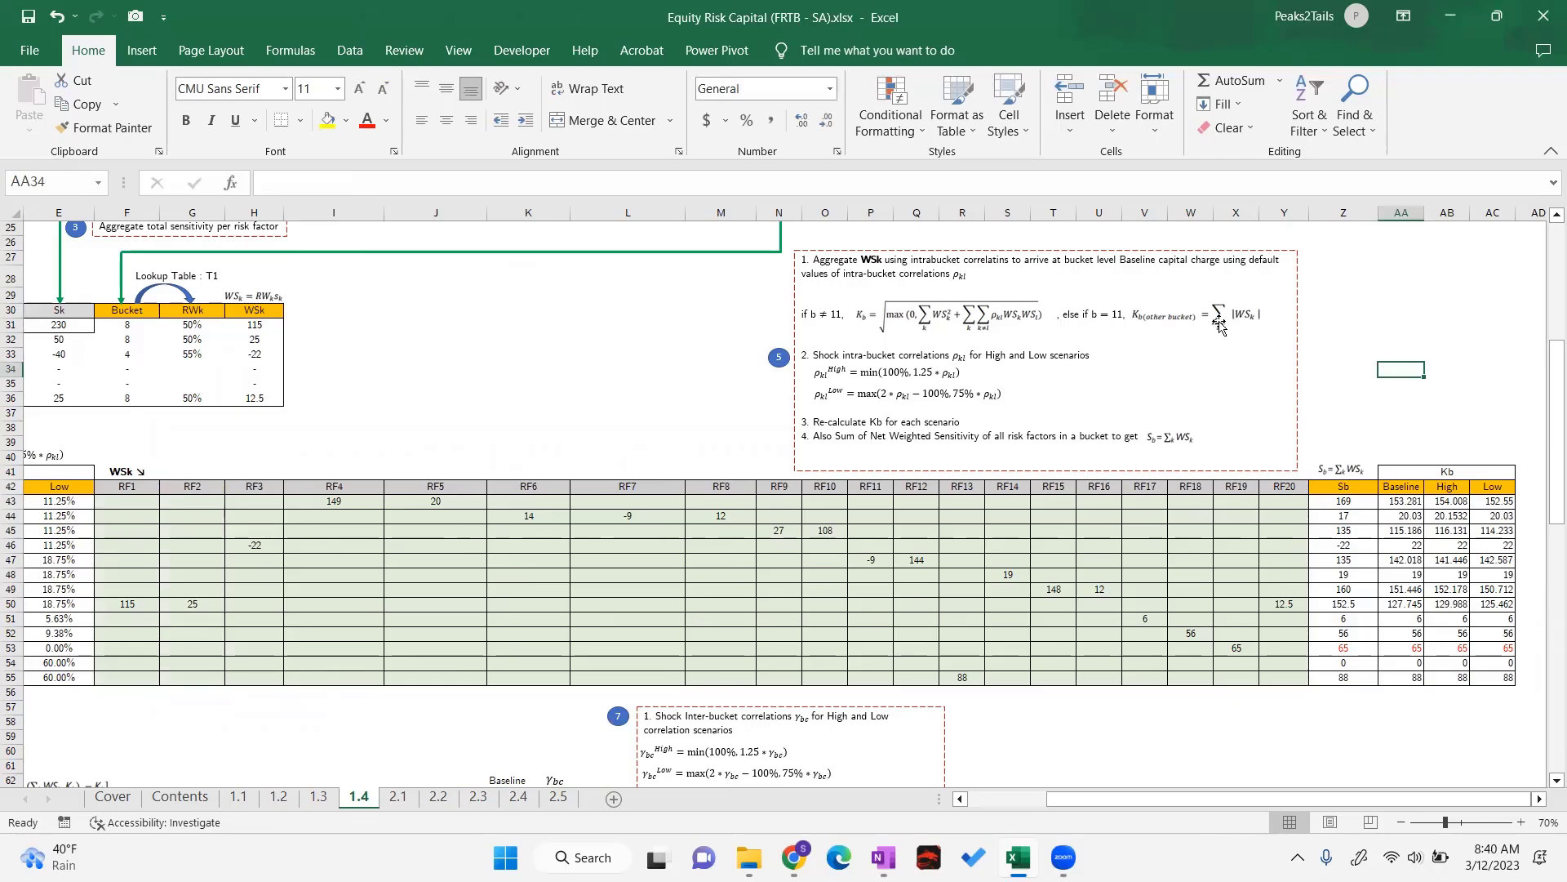
click(1412, 649)
click(1494, 649)
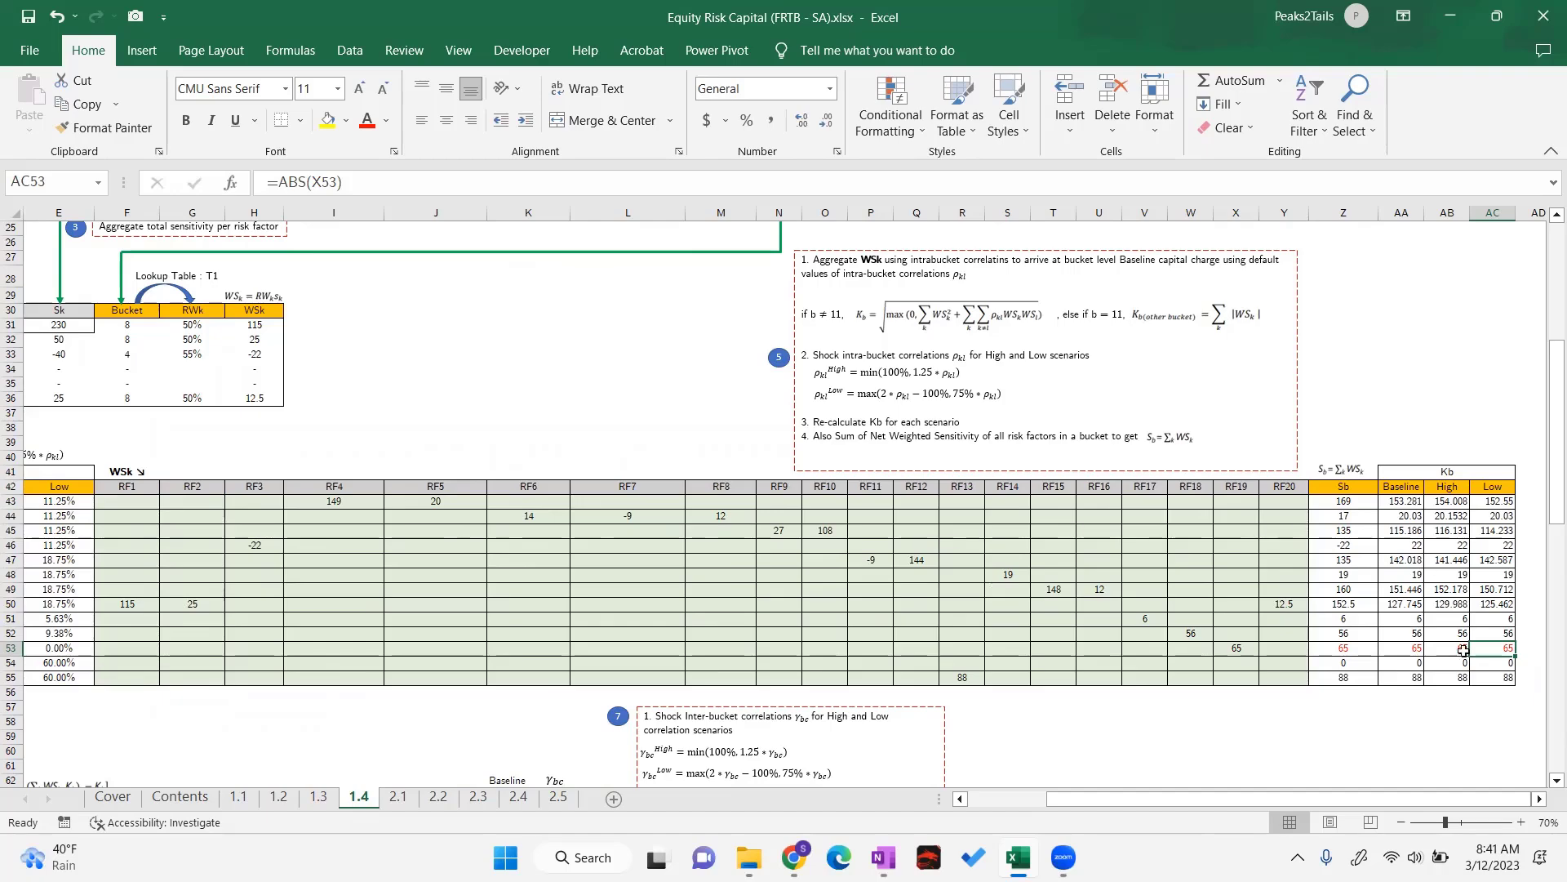
click(1485, 674)
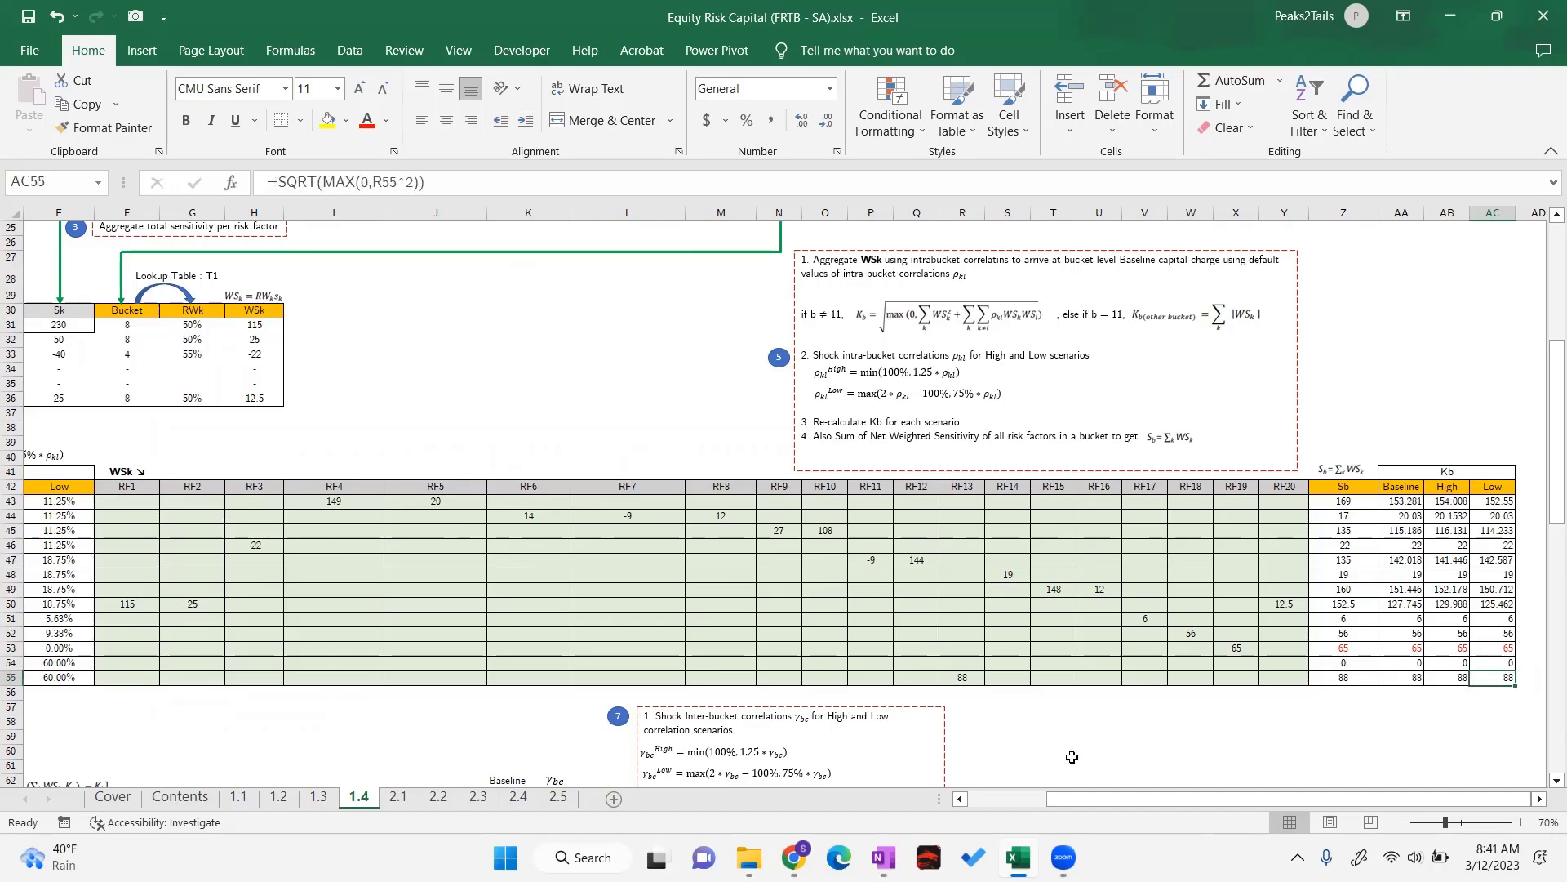
Inspect the Sb column for all buckets and trace how bucket 1's SUM formula covers RF1 to RF20
mouse_move(1083, 806)
mouse_down()
mouse_move(1020, 802)
mouse_move(1084, 799)
mouse_up()
drag(1349, 502, 1351, 676)
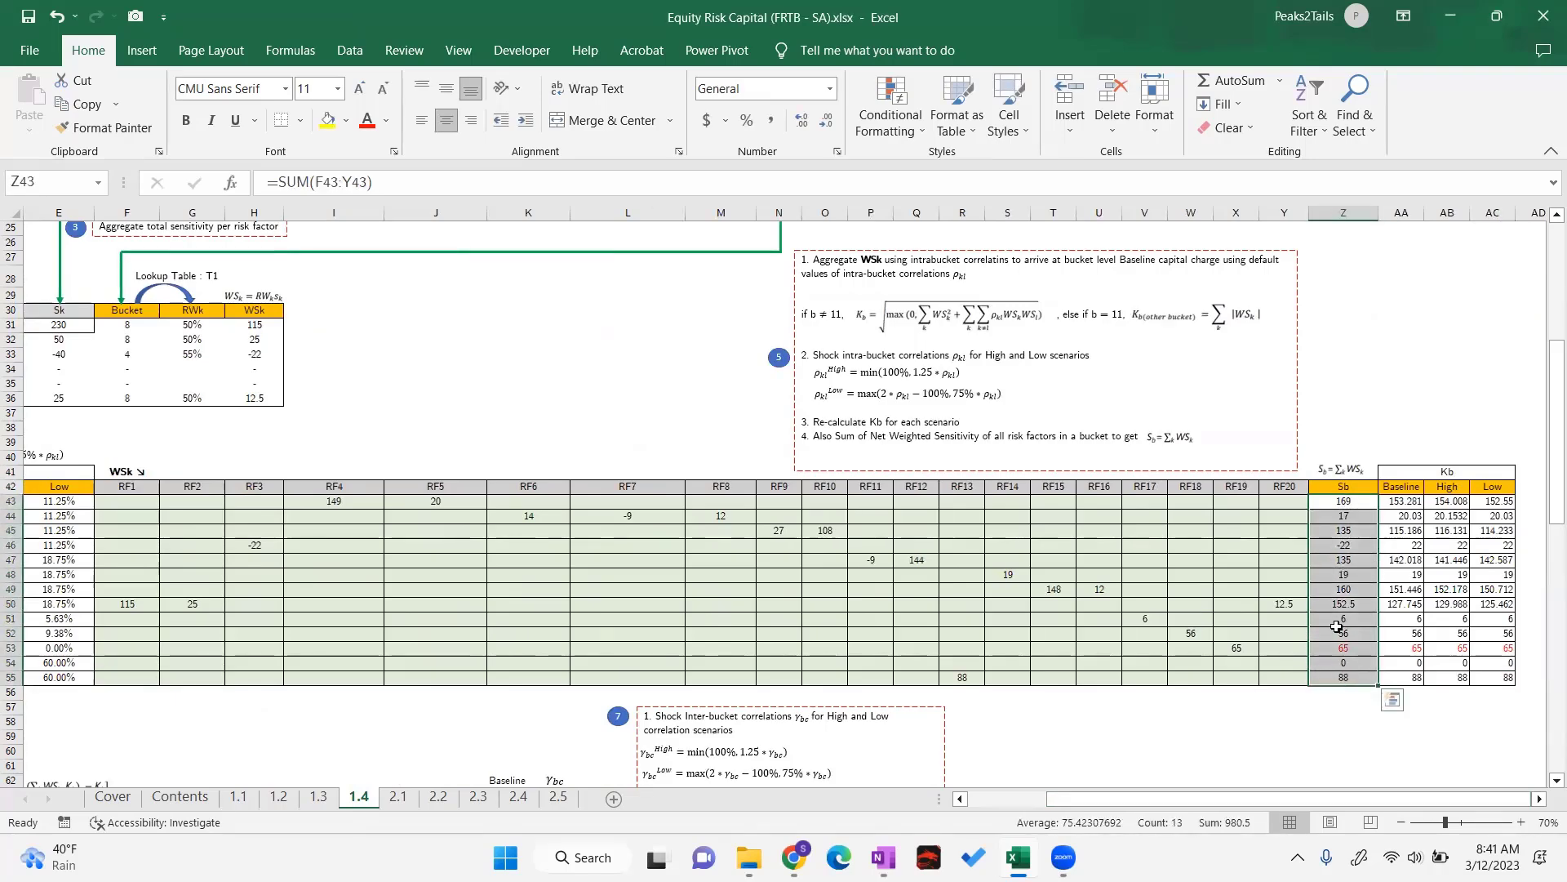
click(1330, 751)
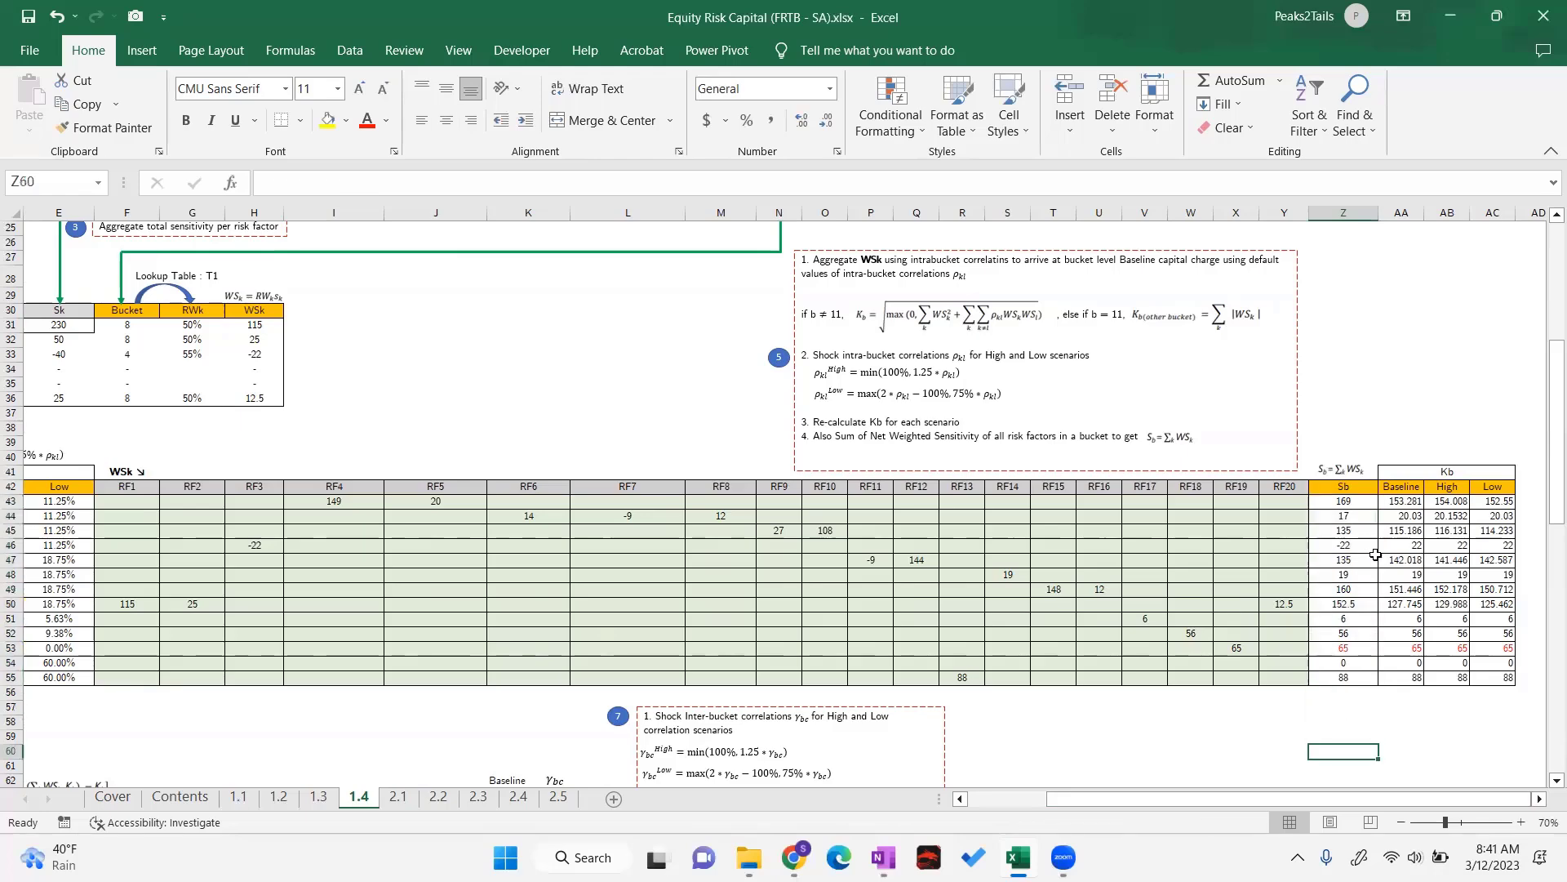
click(1355, 471)
click(1401, 399)
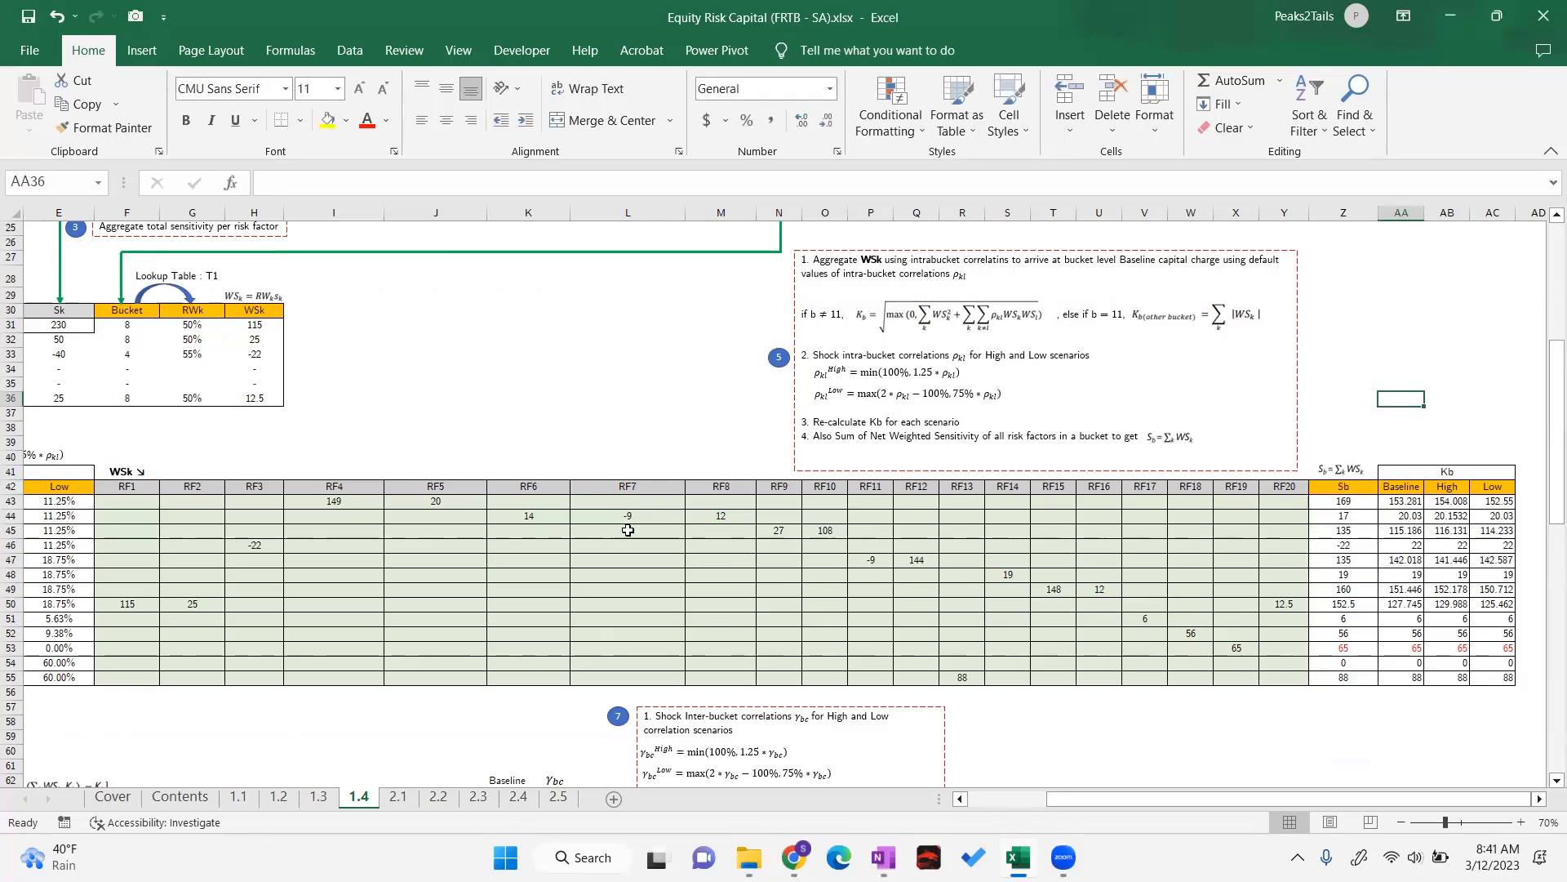
drag(123, 502, 1306, 502)
click(1333, 502)
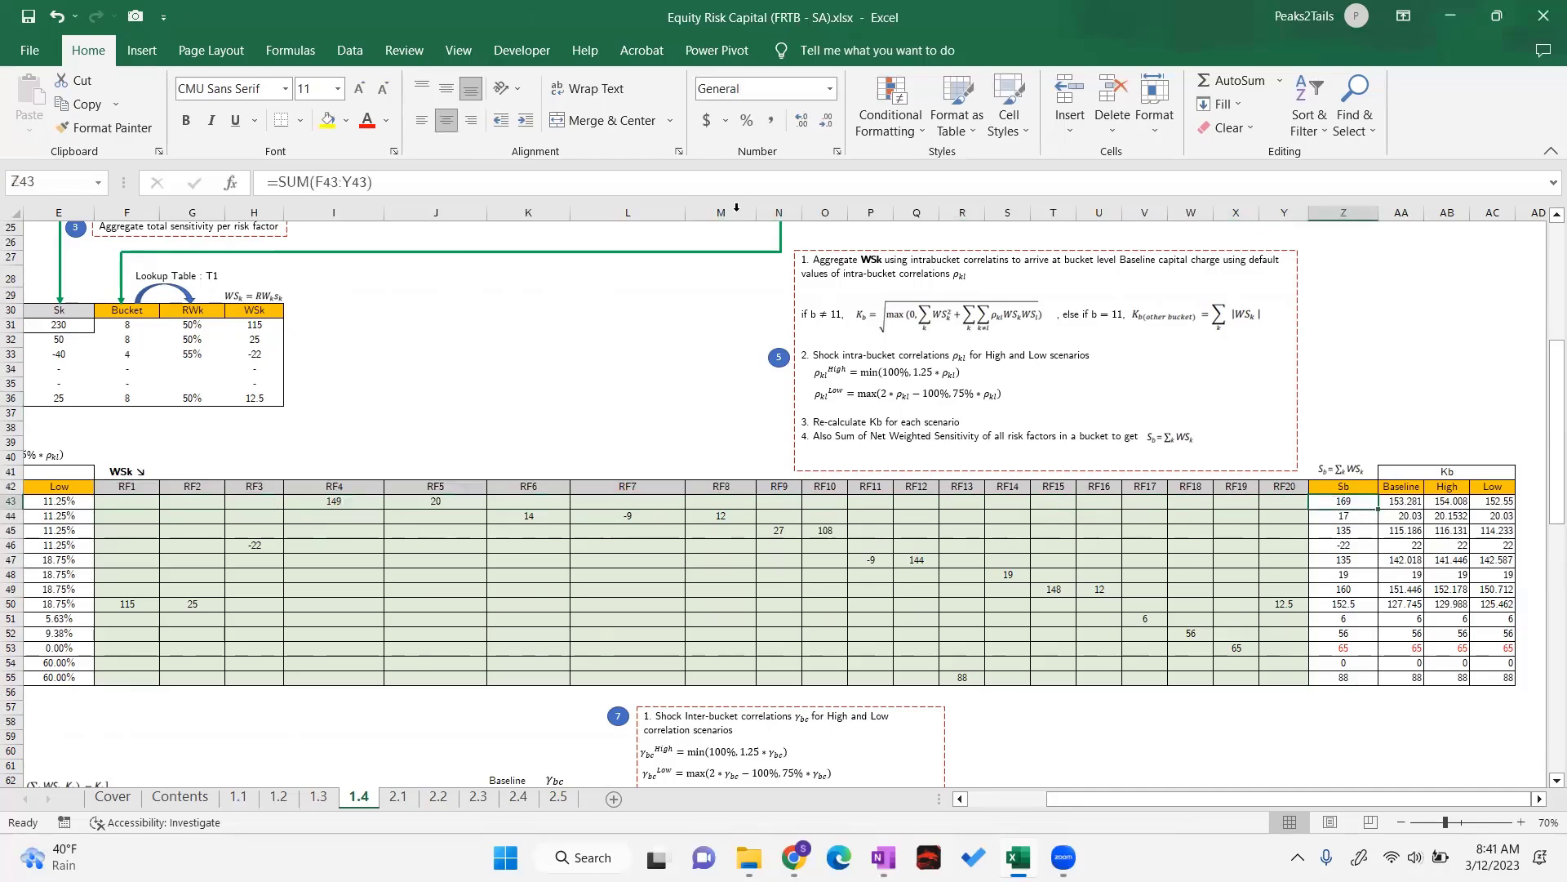
double_click(1333, 502)
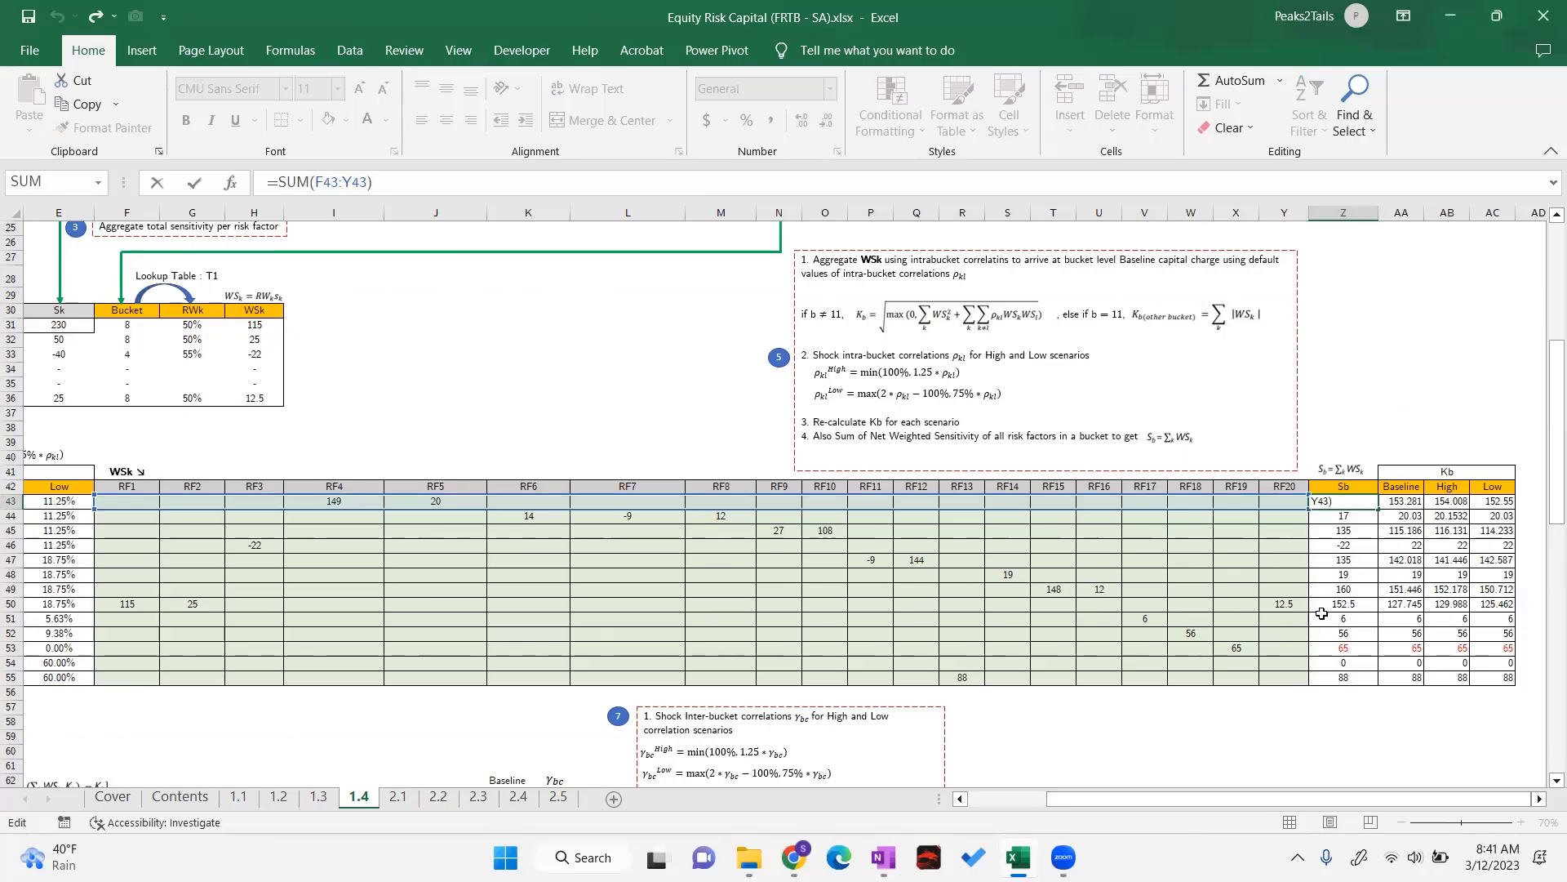
key(ctrl+Return)
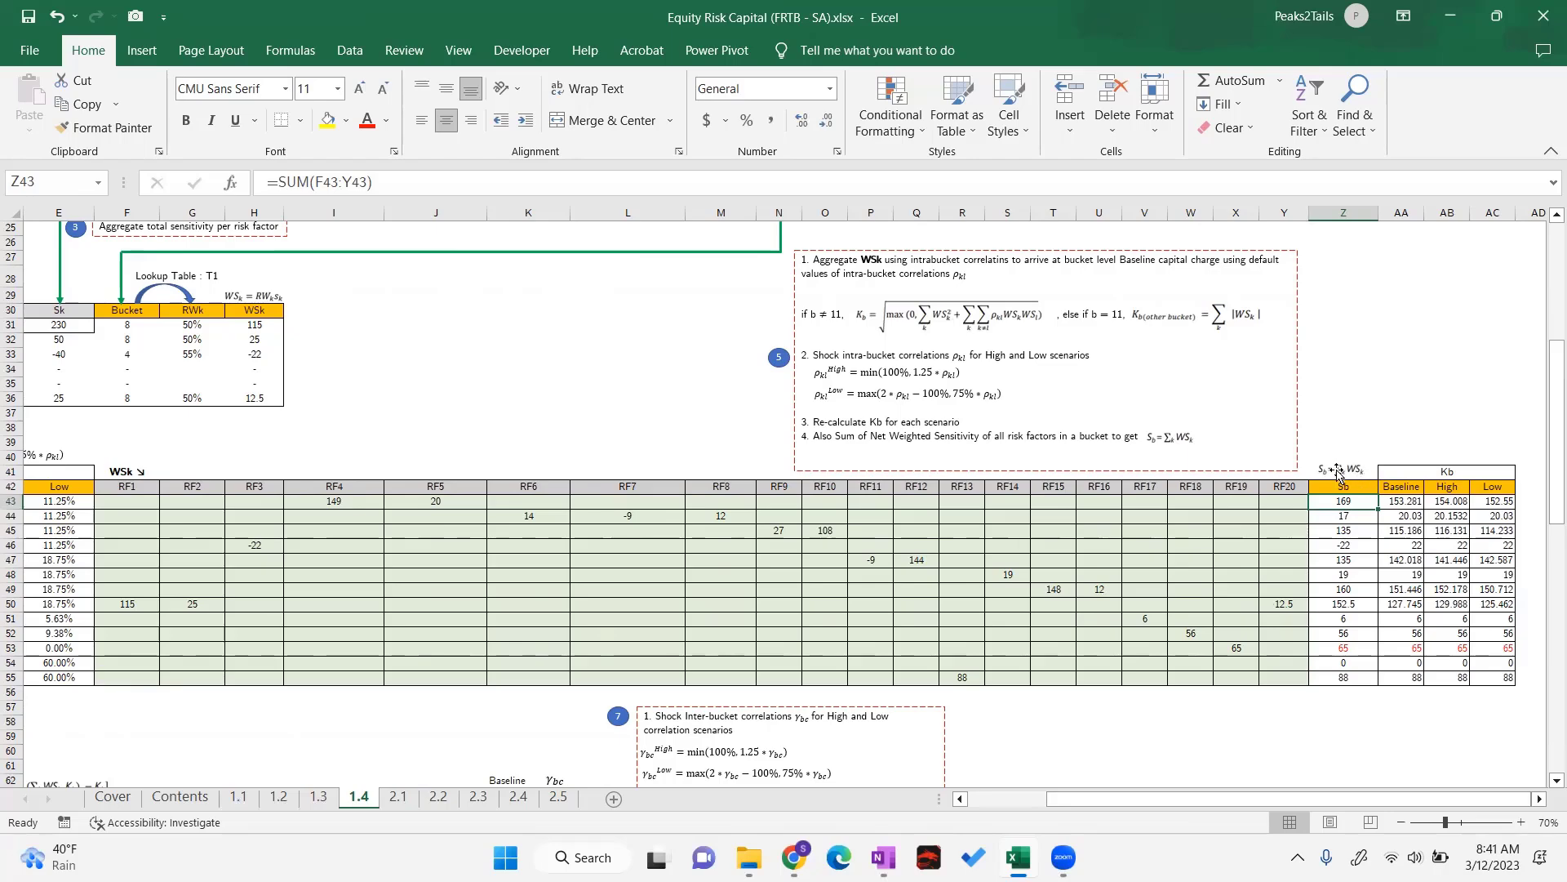
click(1339, 515)
click(1339, 533)
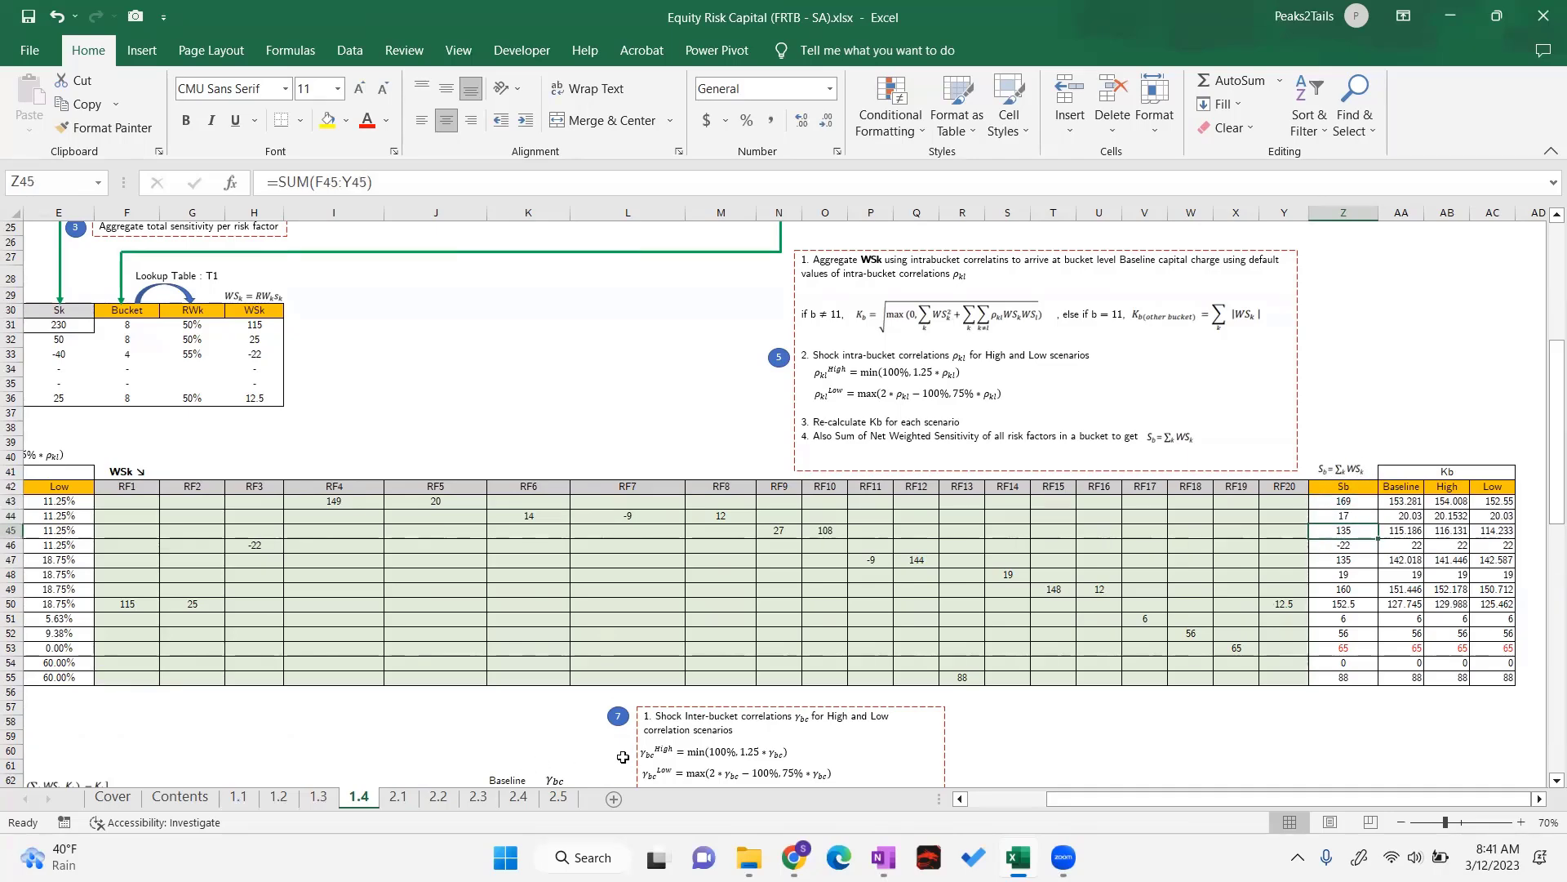
Review the end of the Kb table, including bucket 13's Low scenario formula
scroll(1240, 702, down, 2)
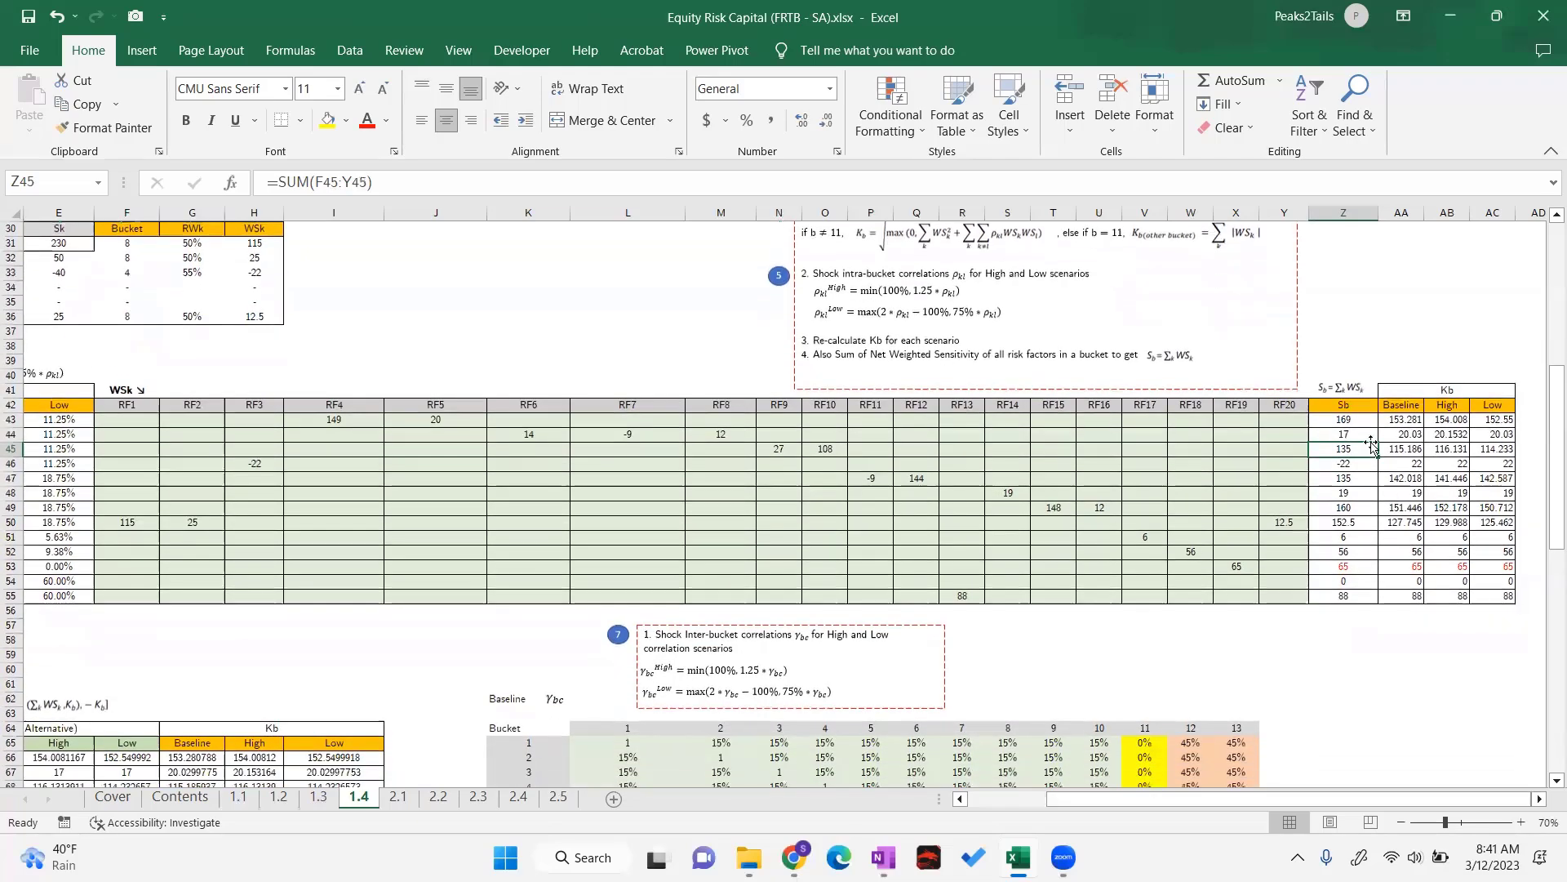
scroll(1371, 443, down, 1)
click(1401, 638)
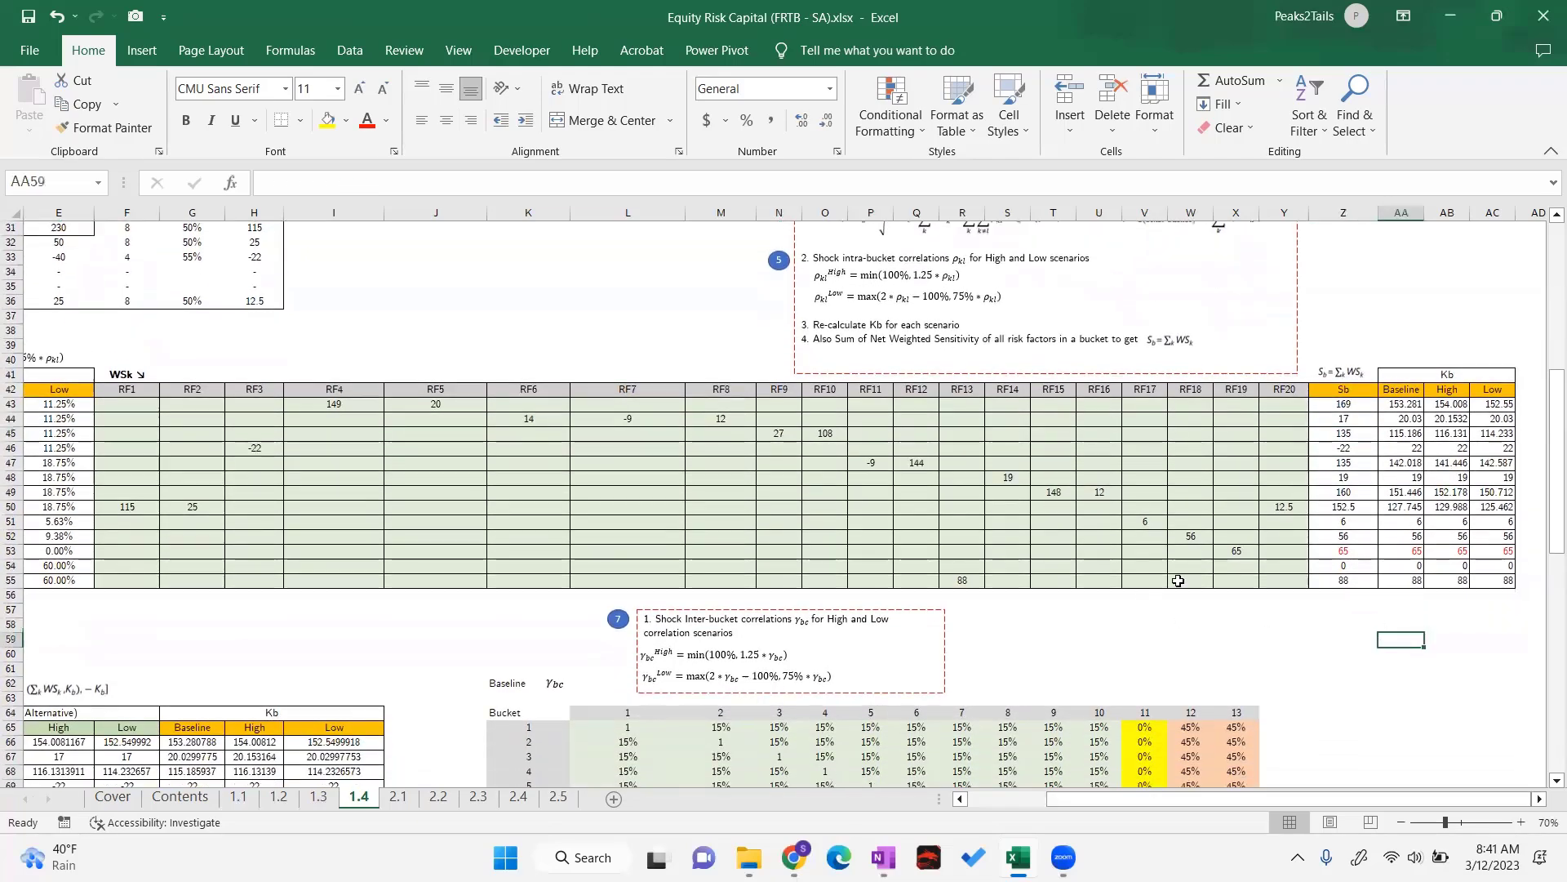
scroll(1288, 568, down, 1)
click(1504, 536)
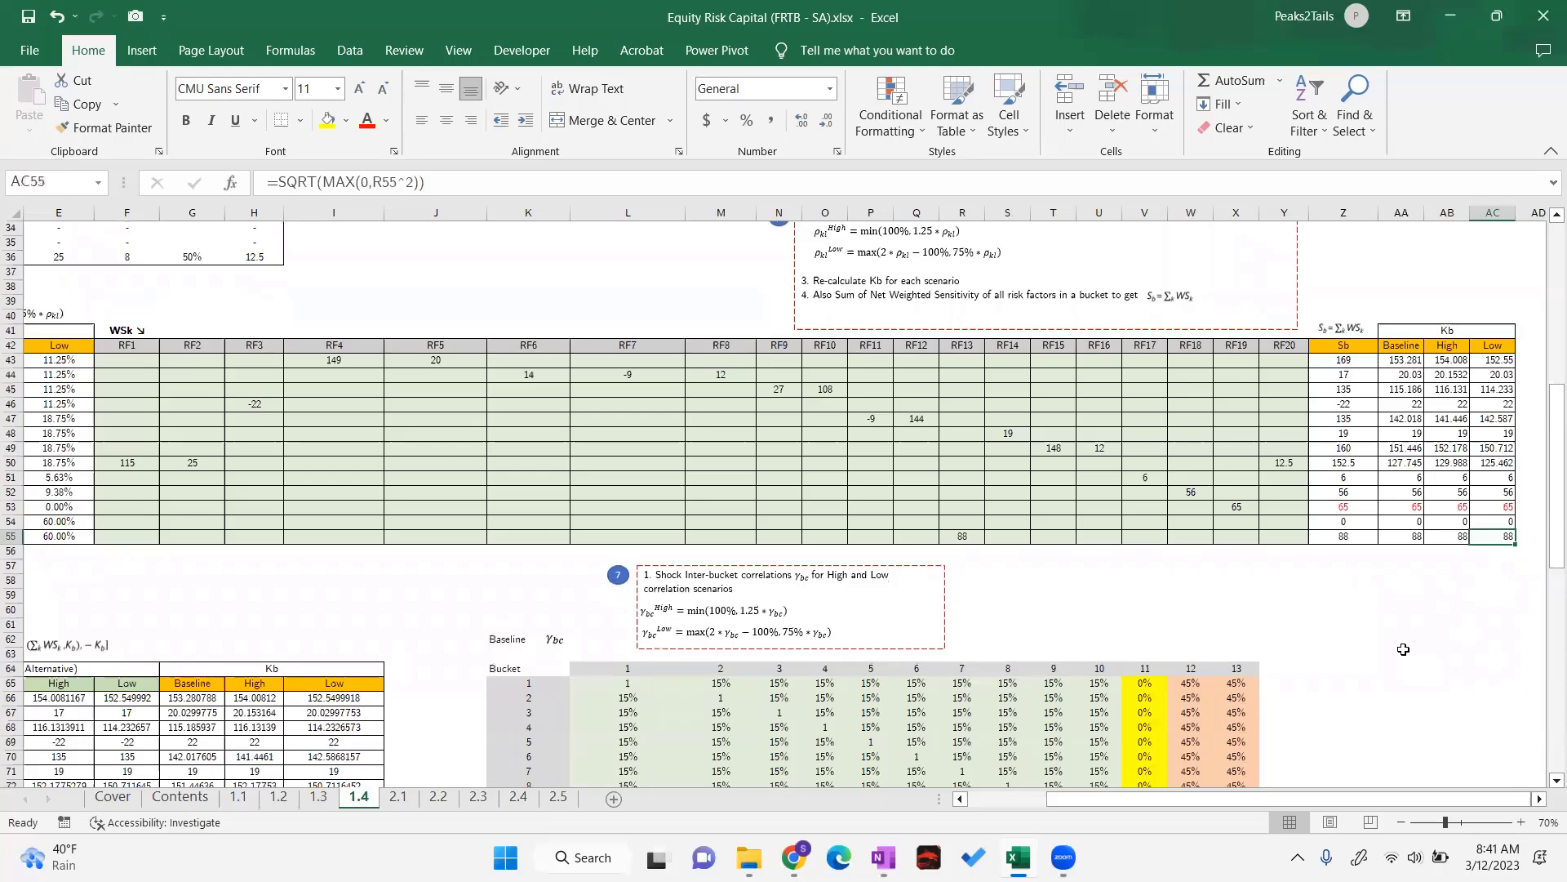
Examine note 6's alternative Sb formula and the table of alternative Sb and Kb values for the Baseline, High and Low scenarios
drag(1174, 804, 1056, 804)
scroll(1193, 679, up, 1)
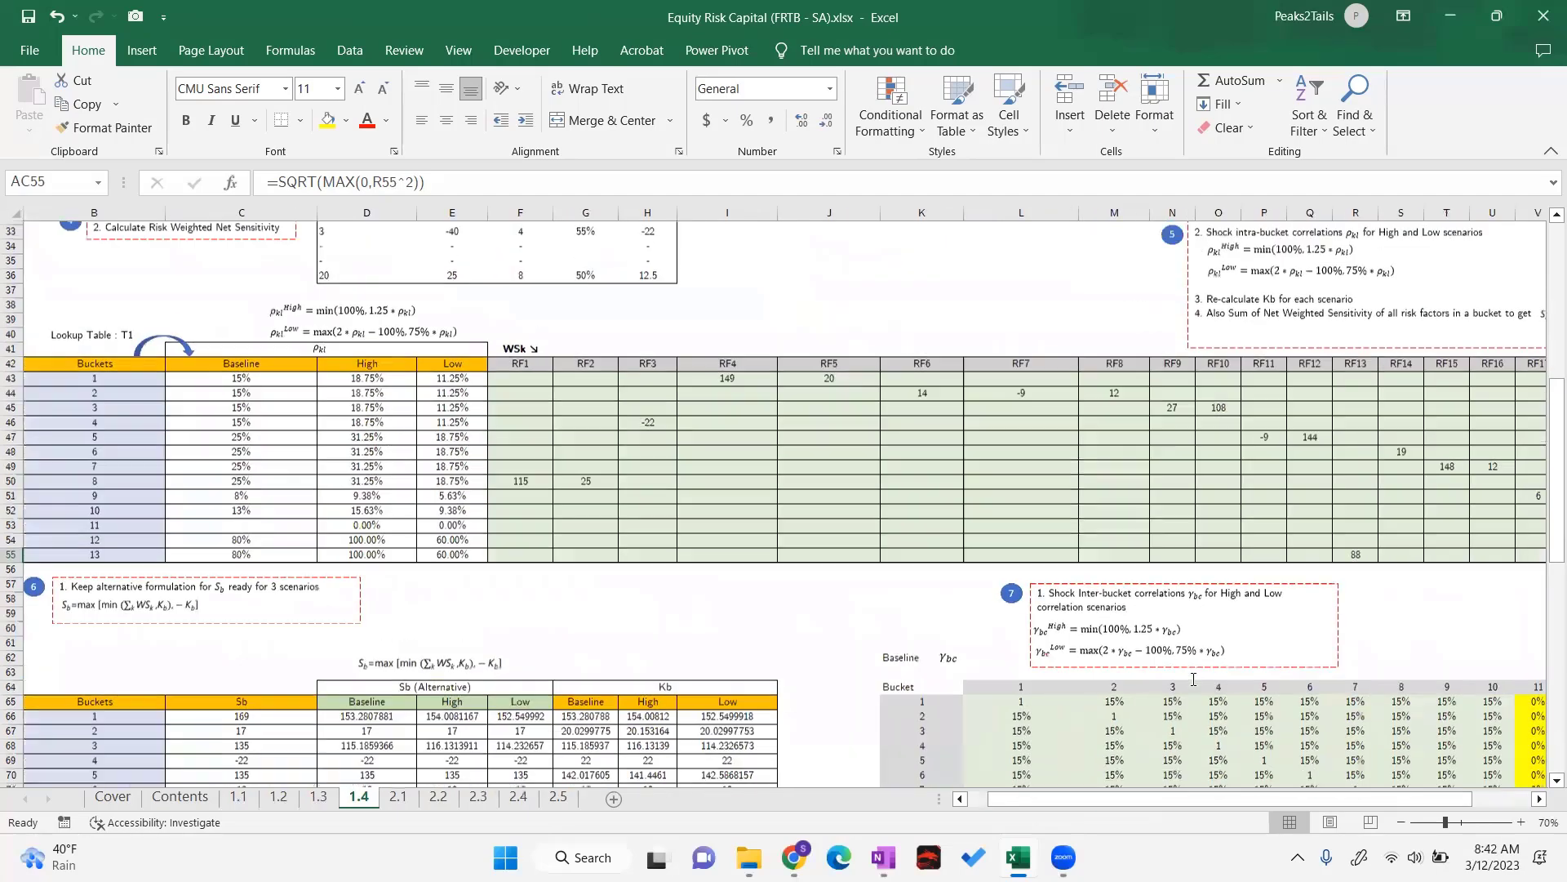
scroll(1193, 679, up, 1)
scroll(1183, 490, down, 1)
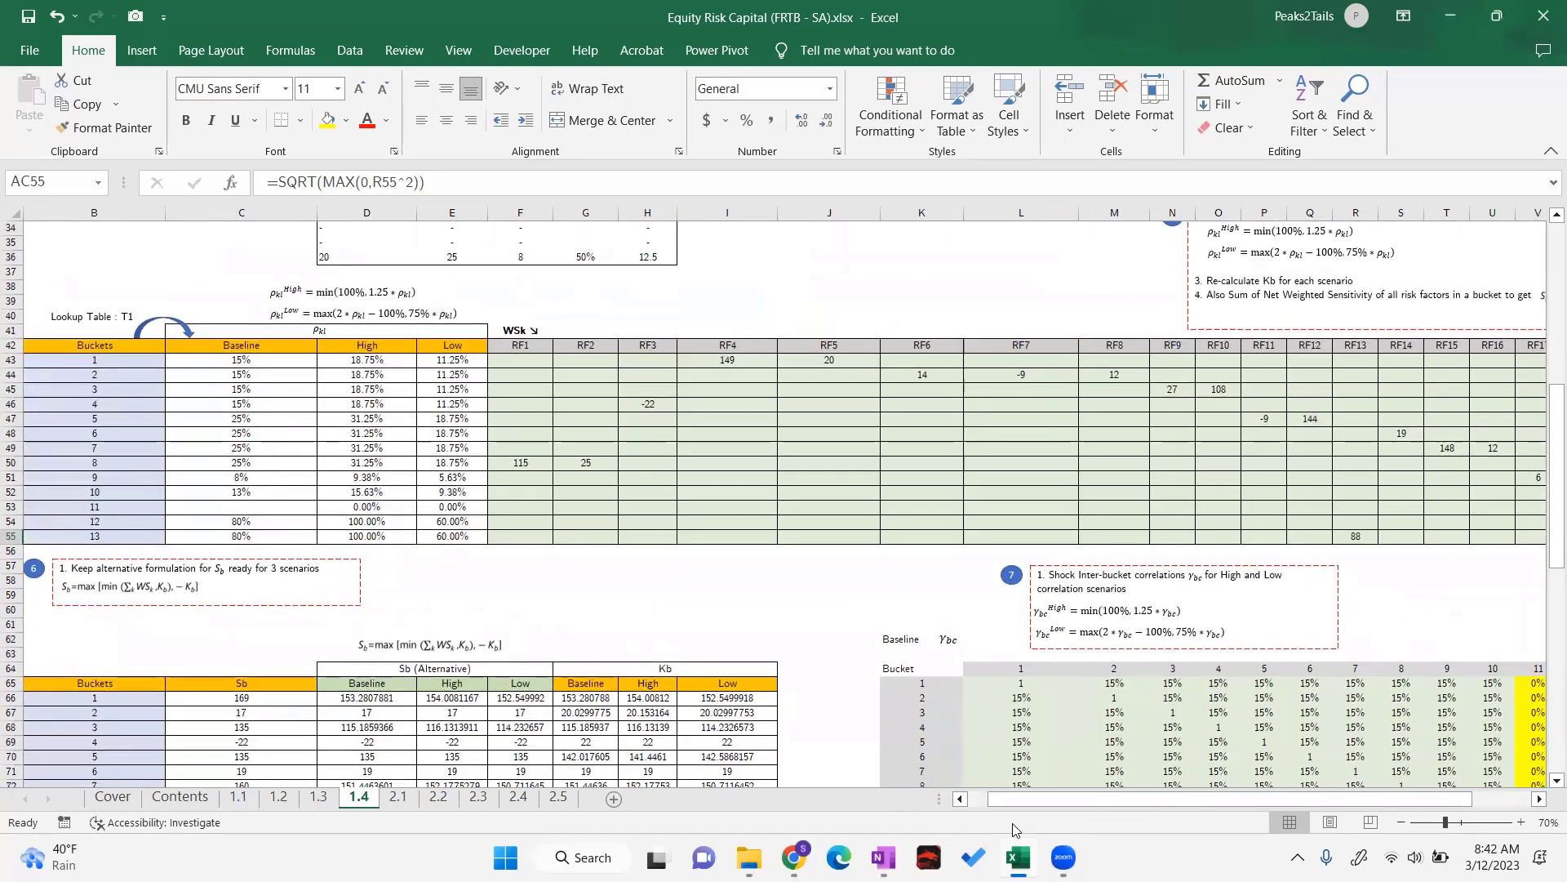
drag(1040, 802, 1019, 800)
scroll(826, 672, down, 2)
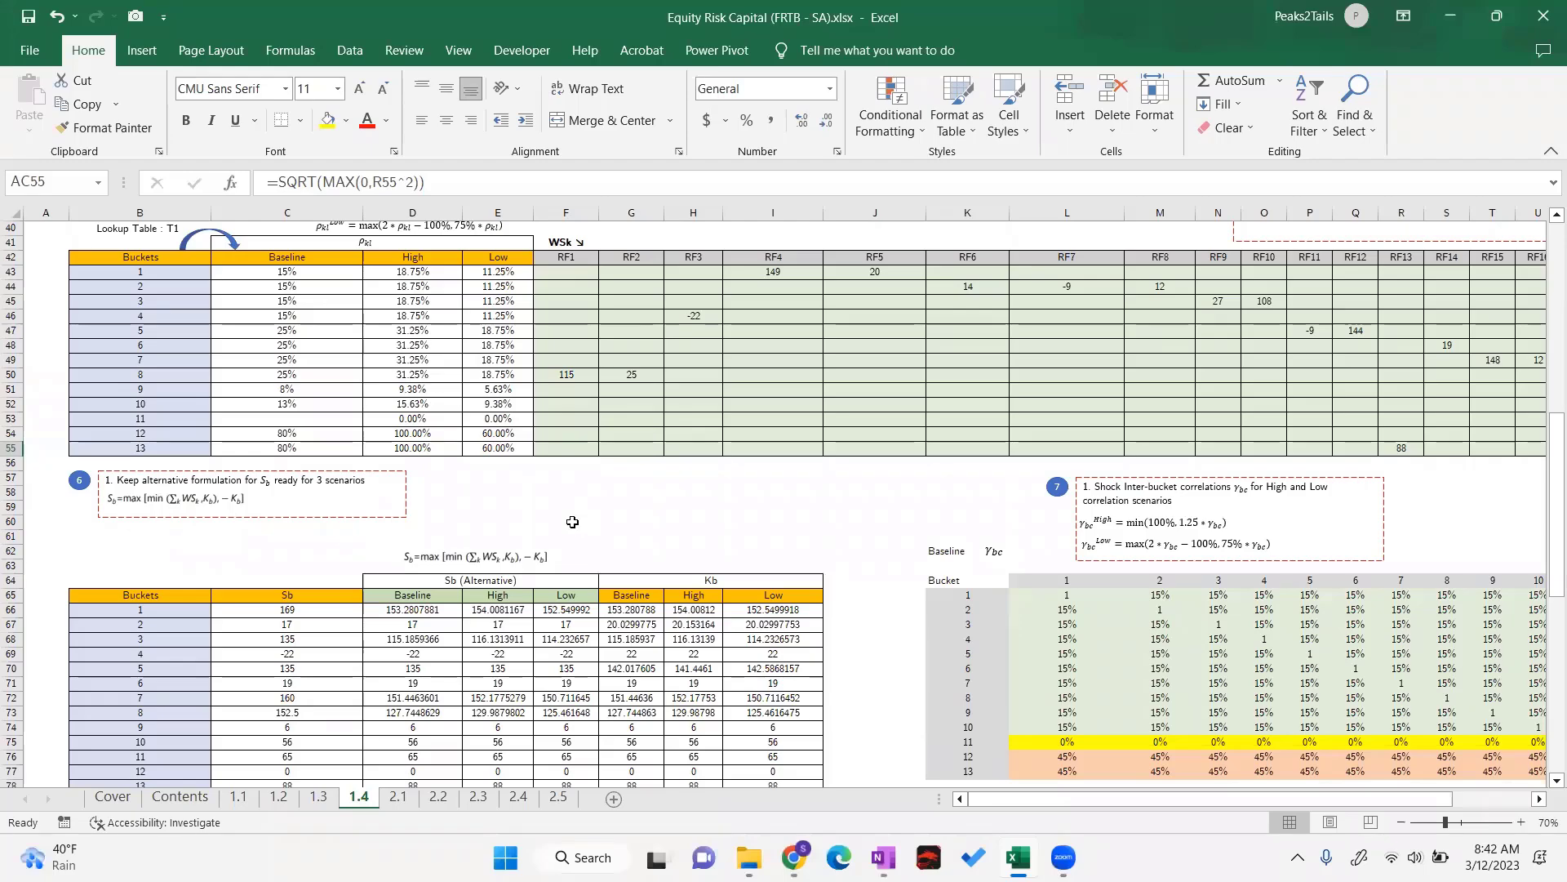
click(152, 565)
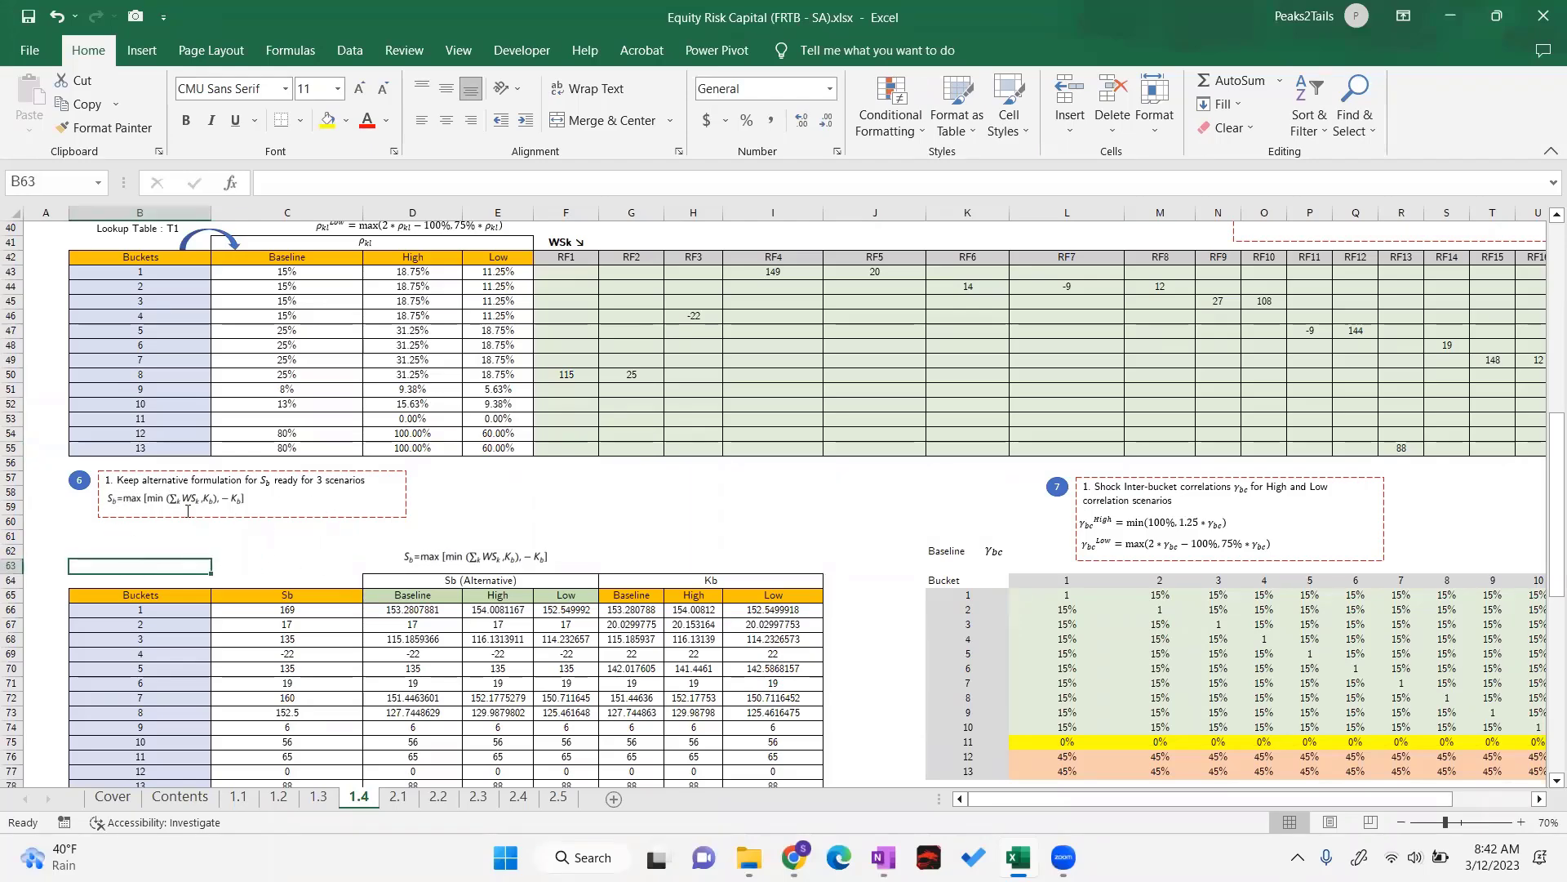
scroll(413, 612, down, 1)
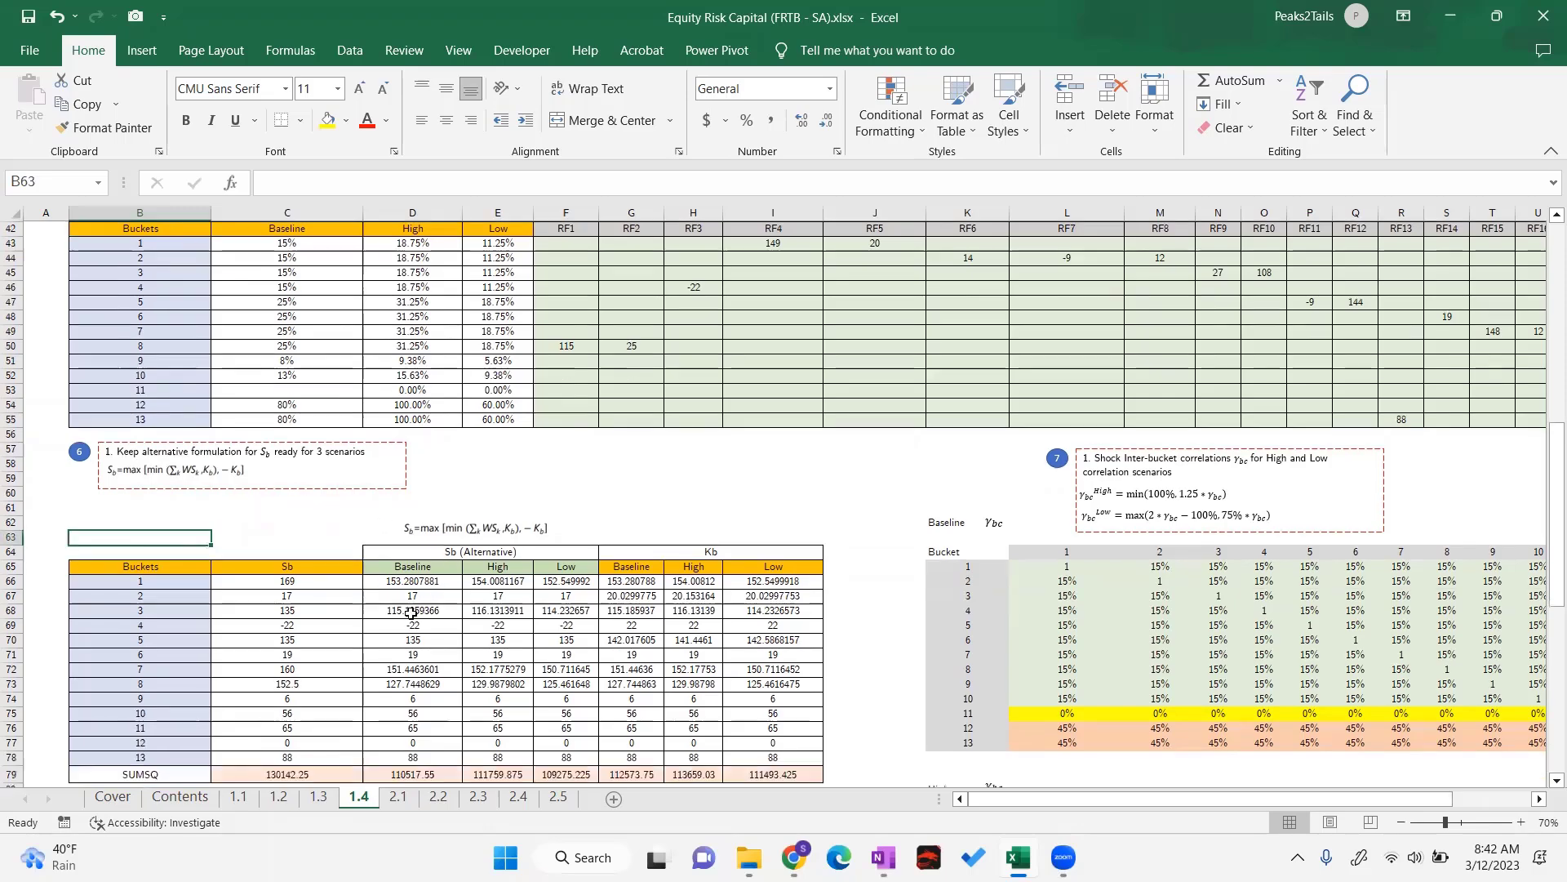
scroll(411, 613, down, 1)
scroll(304, 487, up, 1)
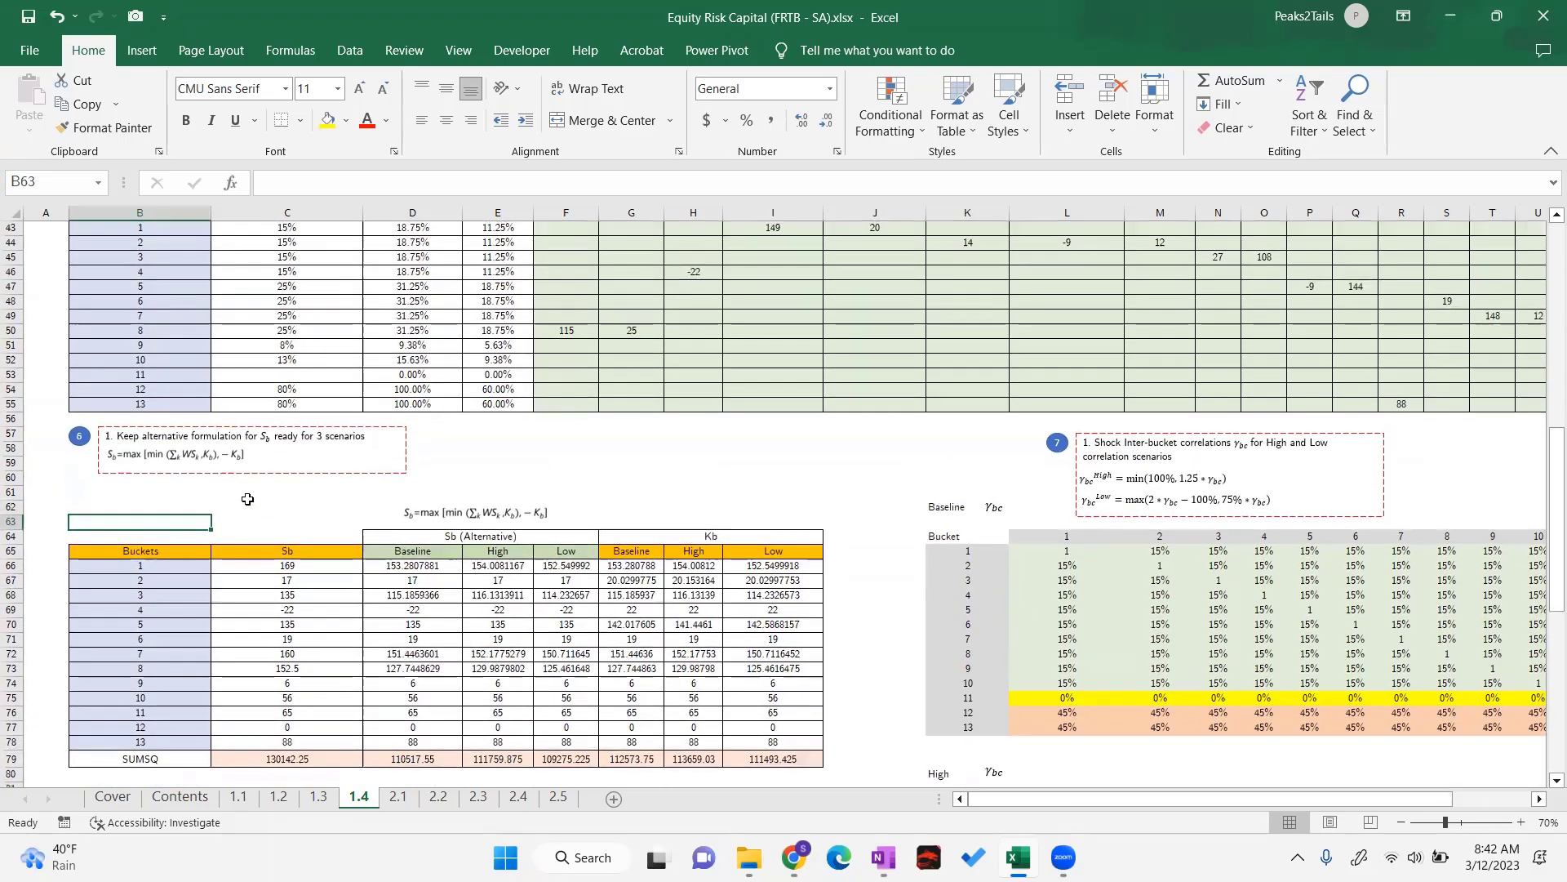
click(247, 499)
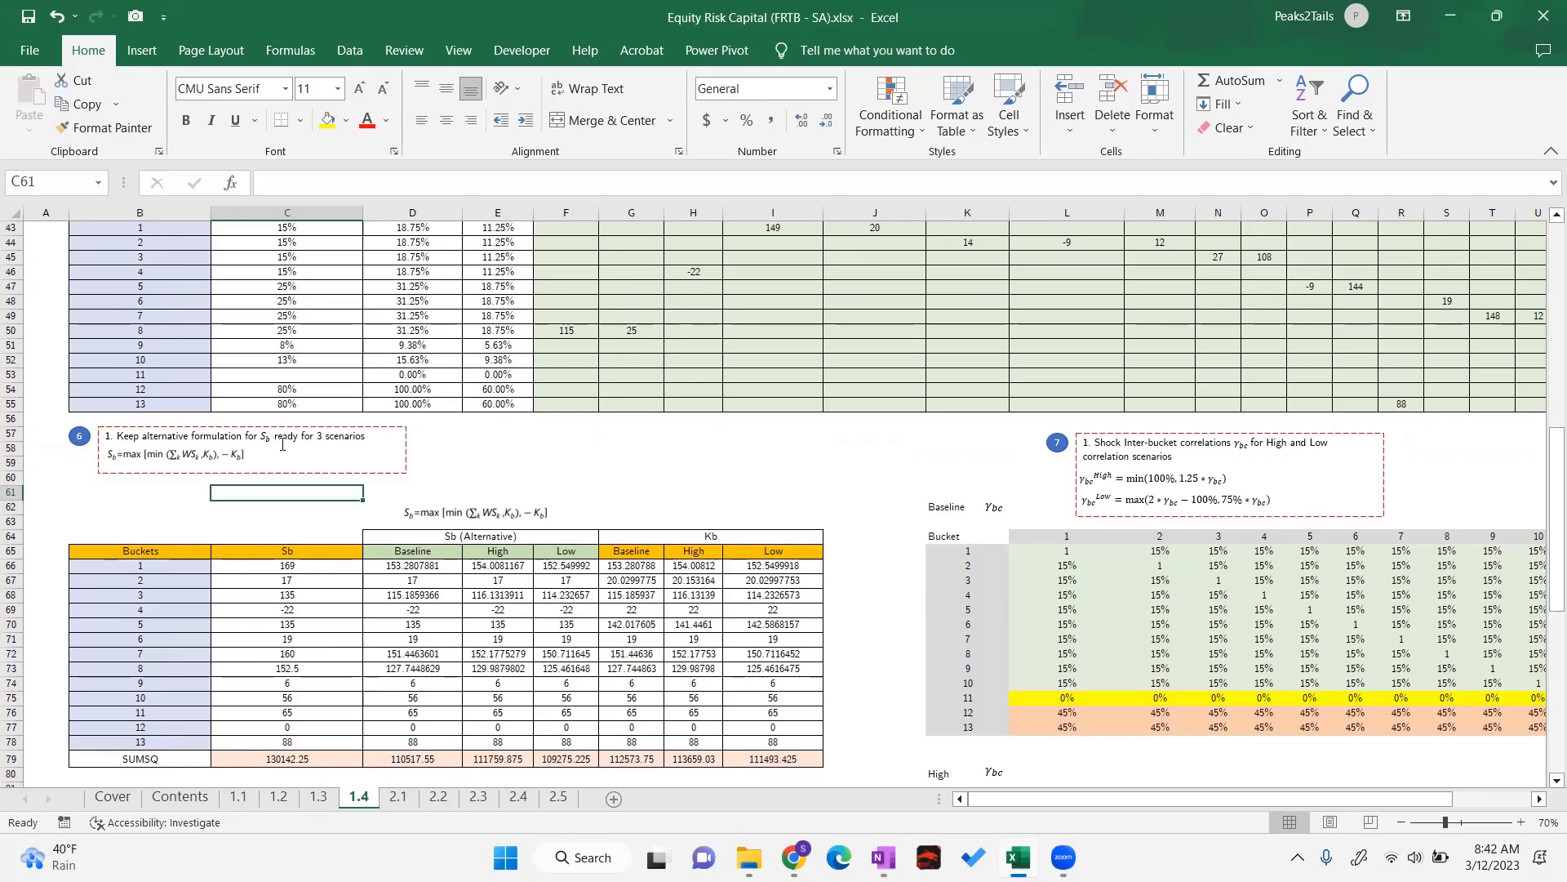
click(439, 487)
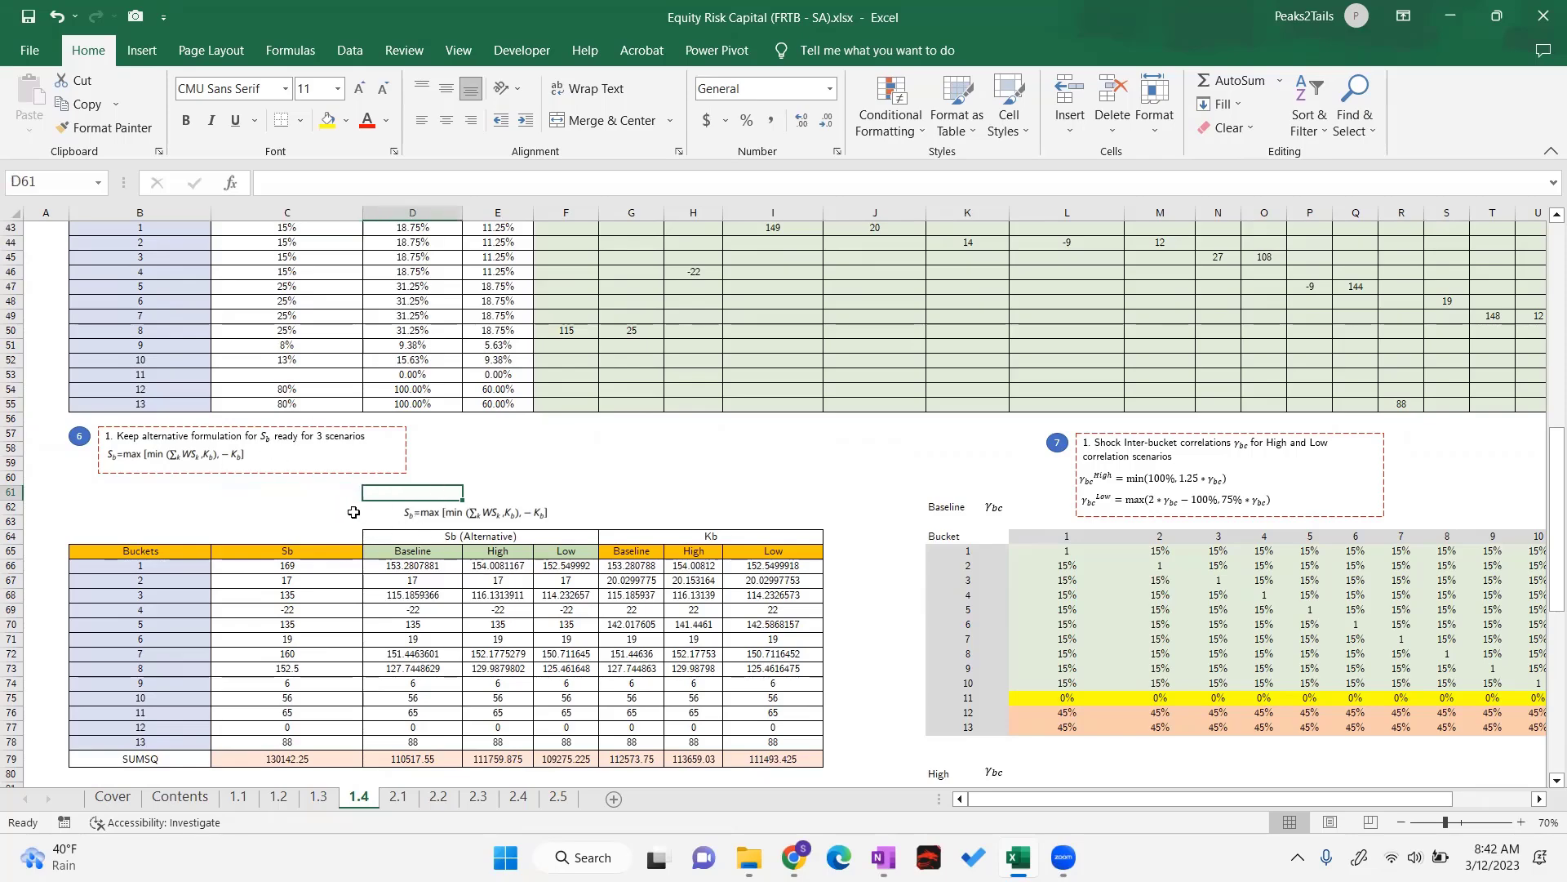
click(124, 459)
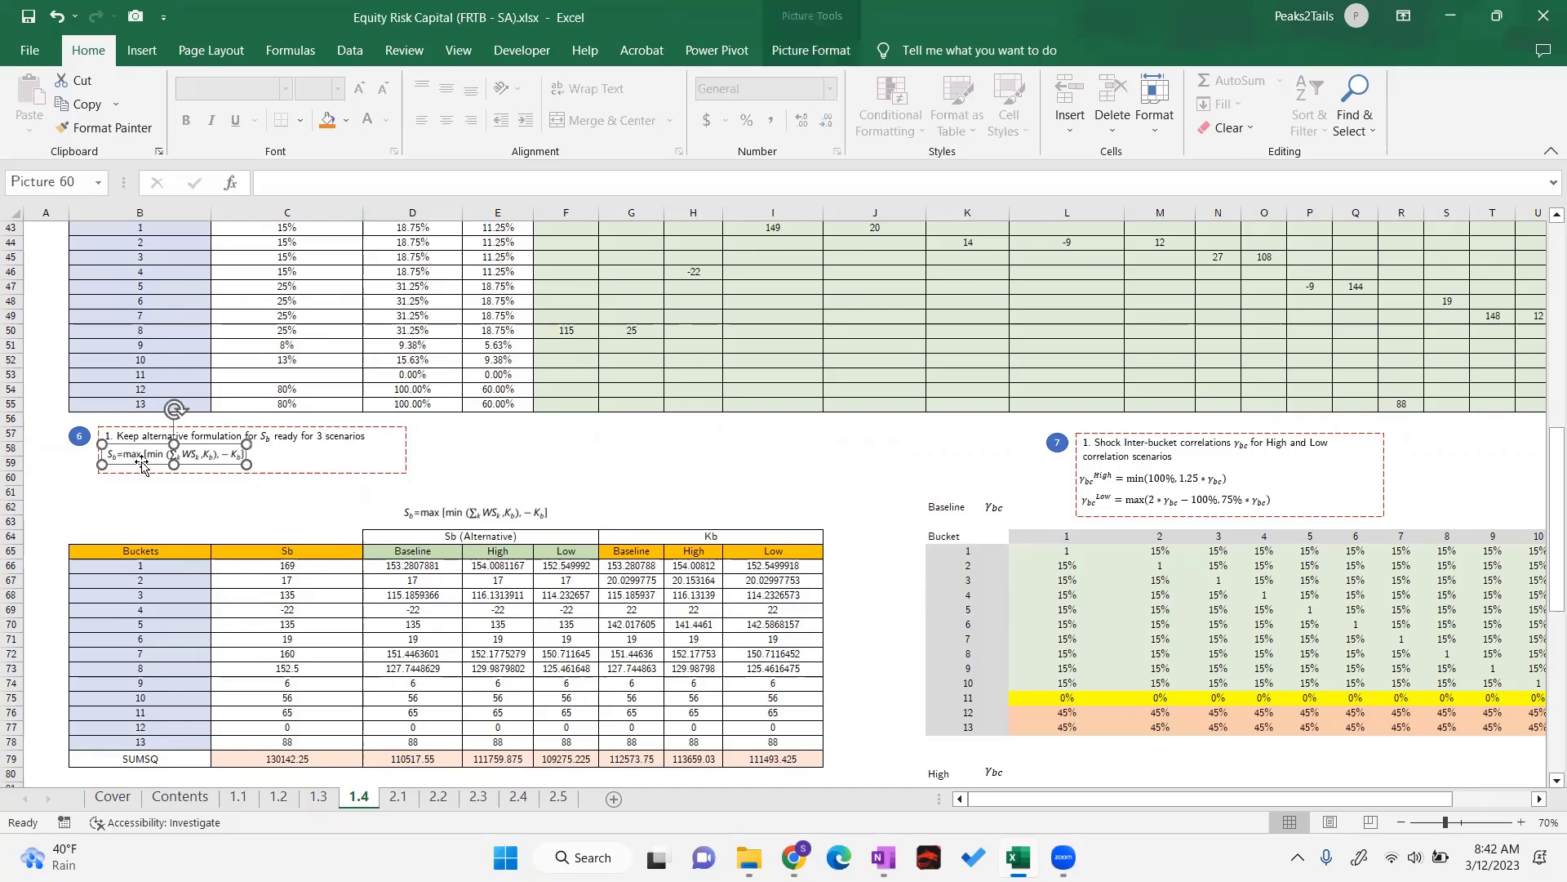
Review the alternative Sb formula above the table together with the Sb column for buckets 1 to 13
click(188, 503)
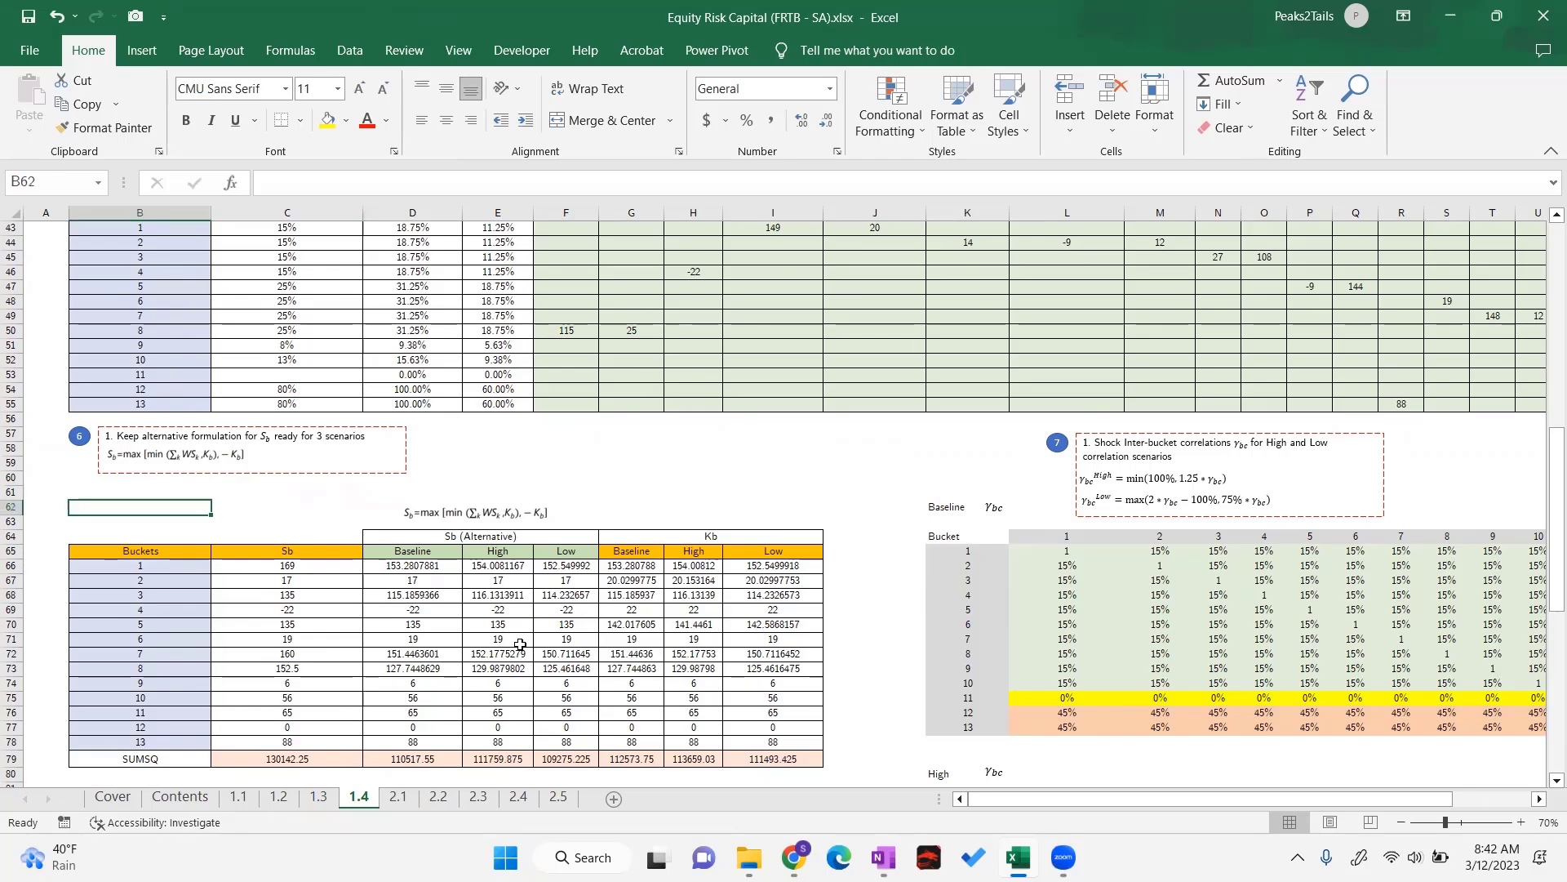
scroll(268, 601, down, 1)
click(426, 465)
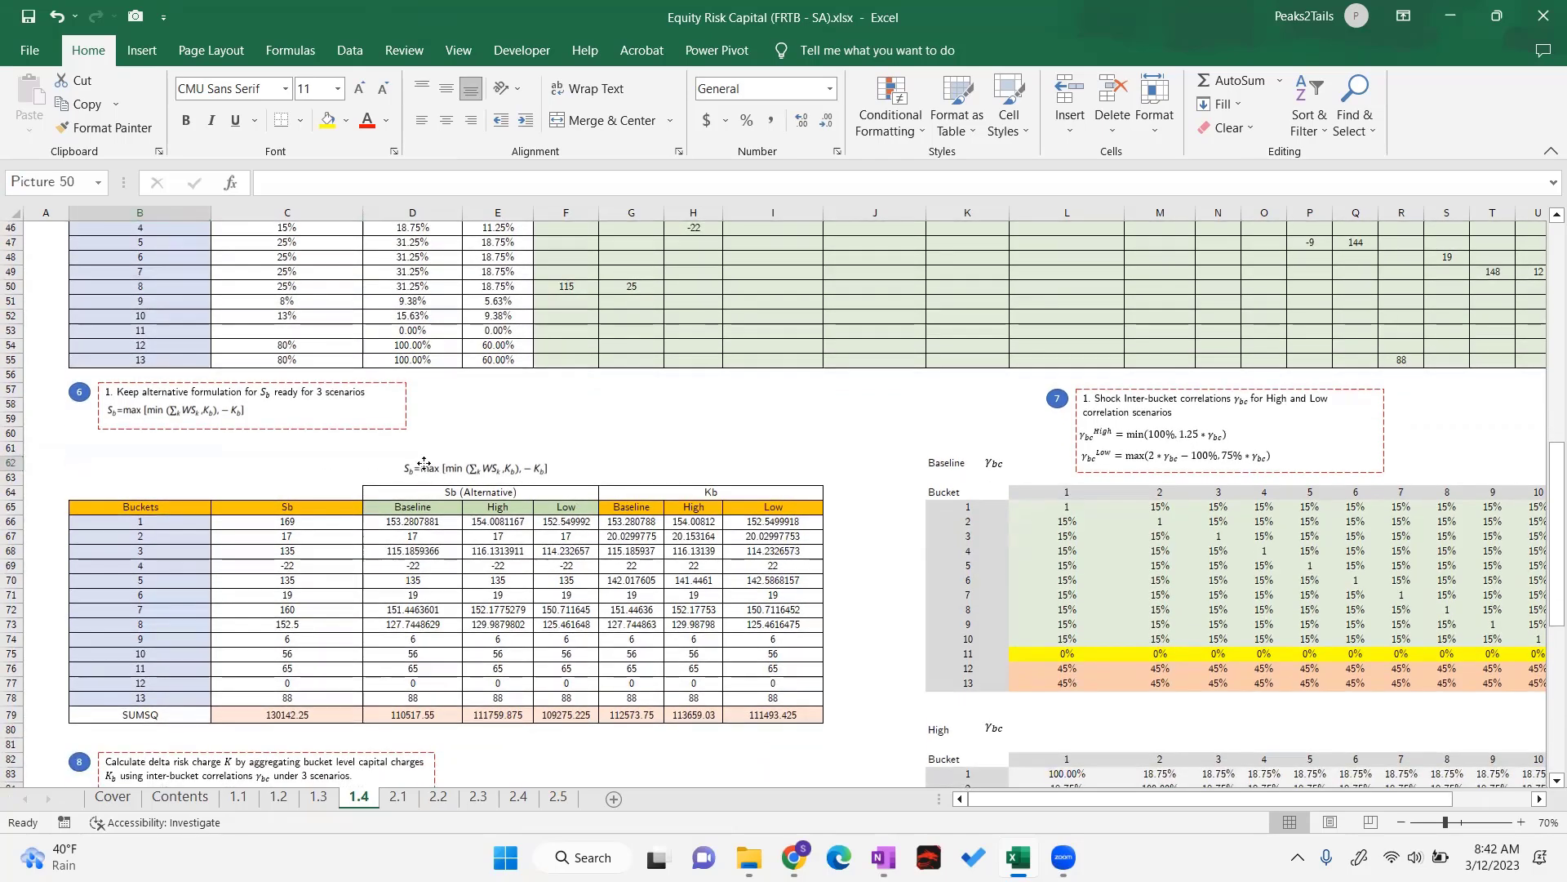
click(564, 434)
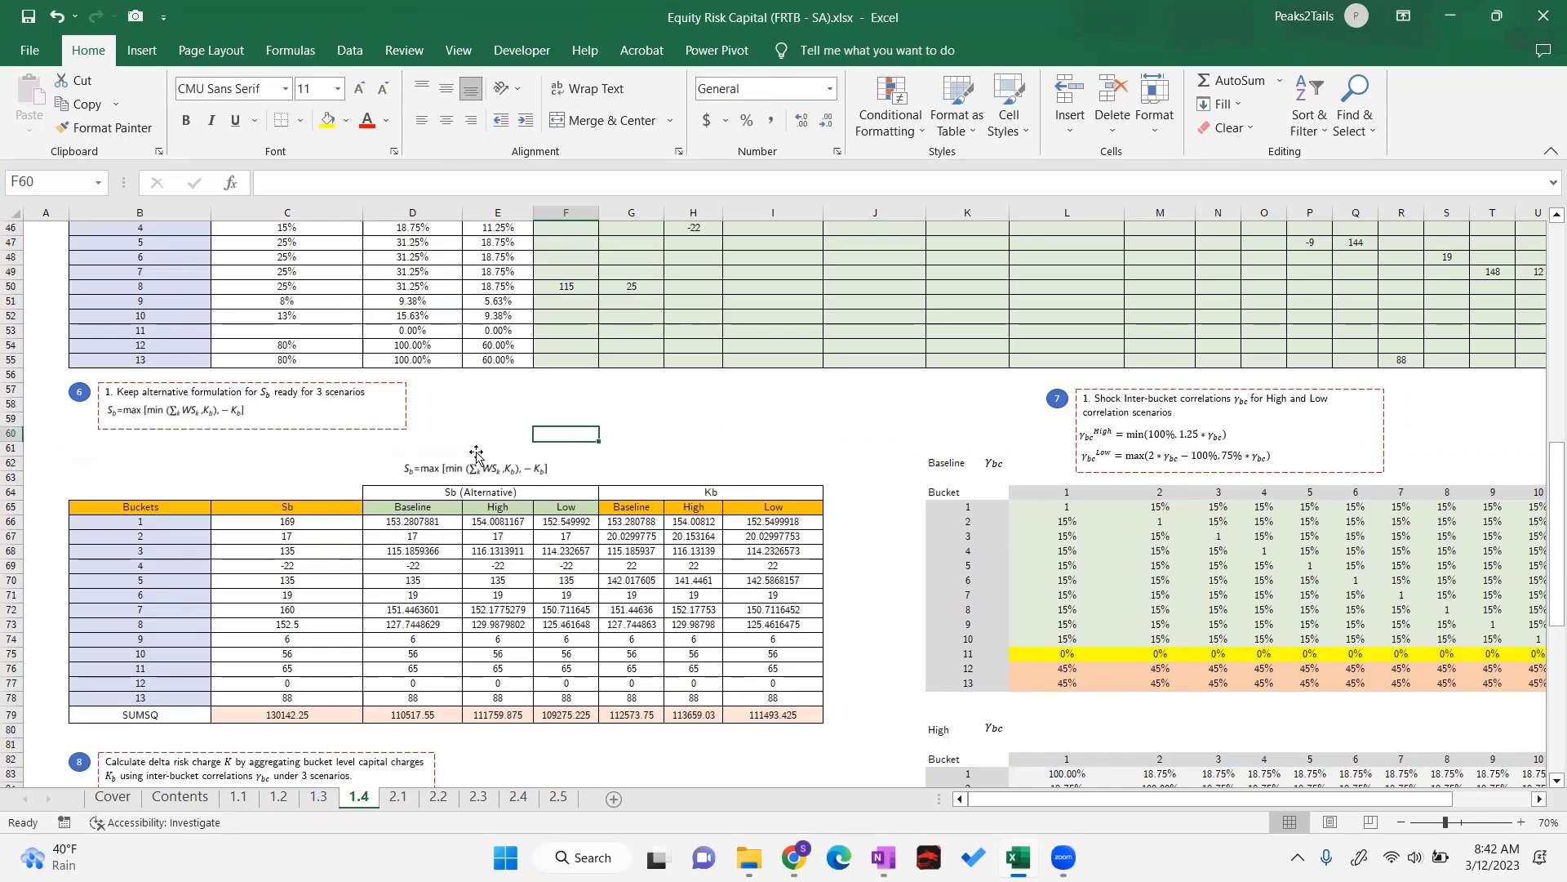
drag(294, 523, 290, 698)
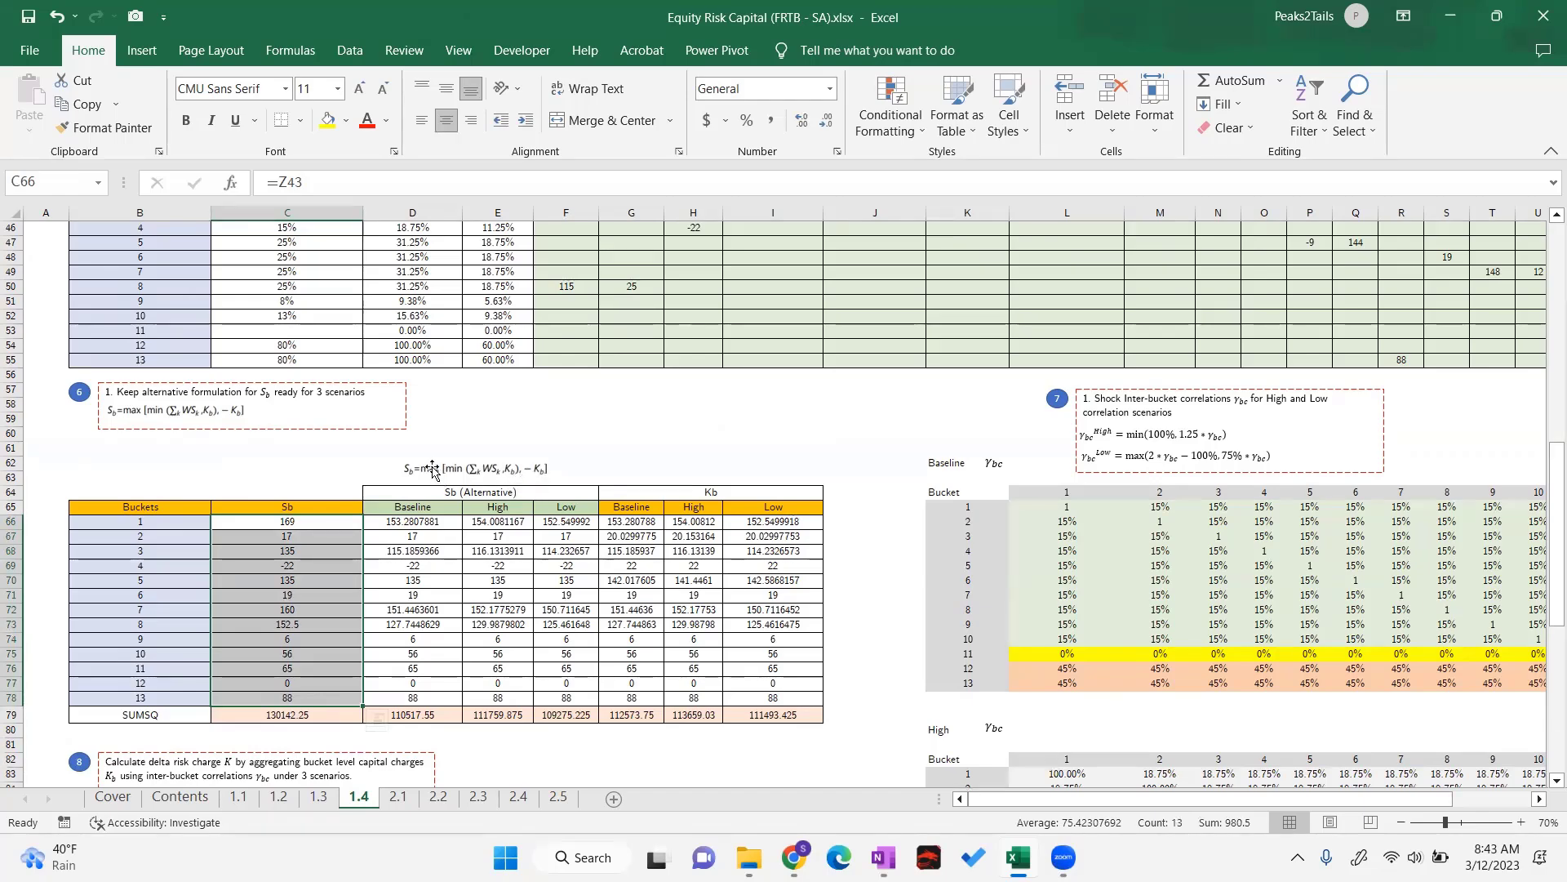
click(477, 420)
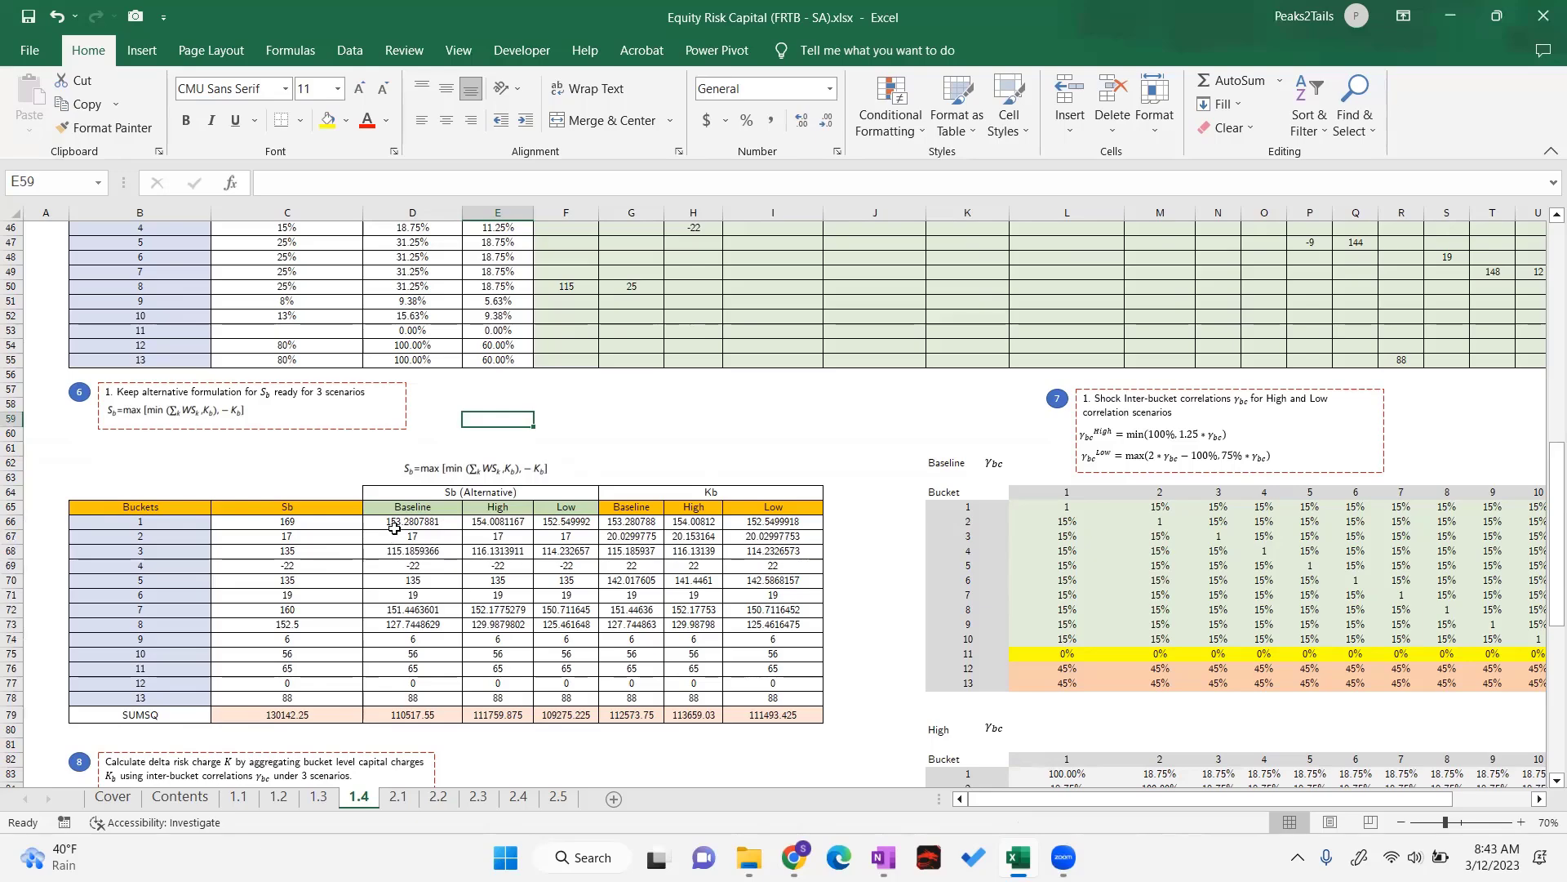
Compare bucket 1's Baseline, High and Low Kb references with the Kb terms in the alternative Sb formula
click(415, 508)
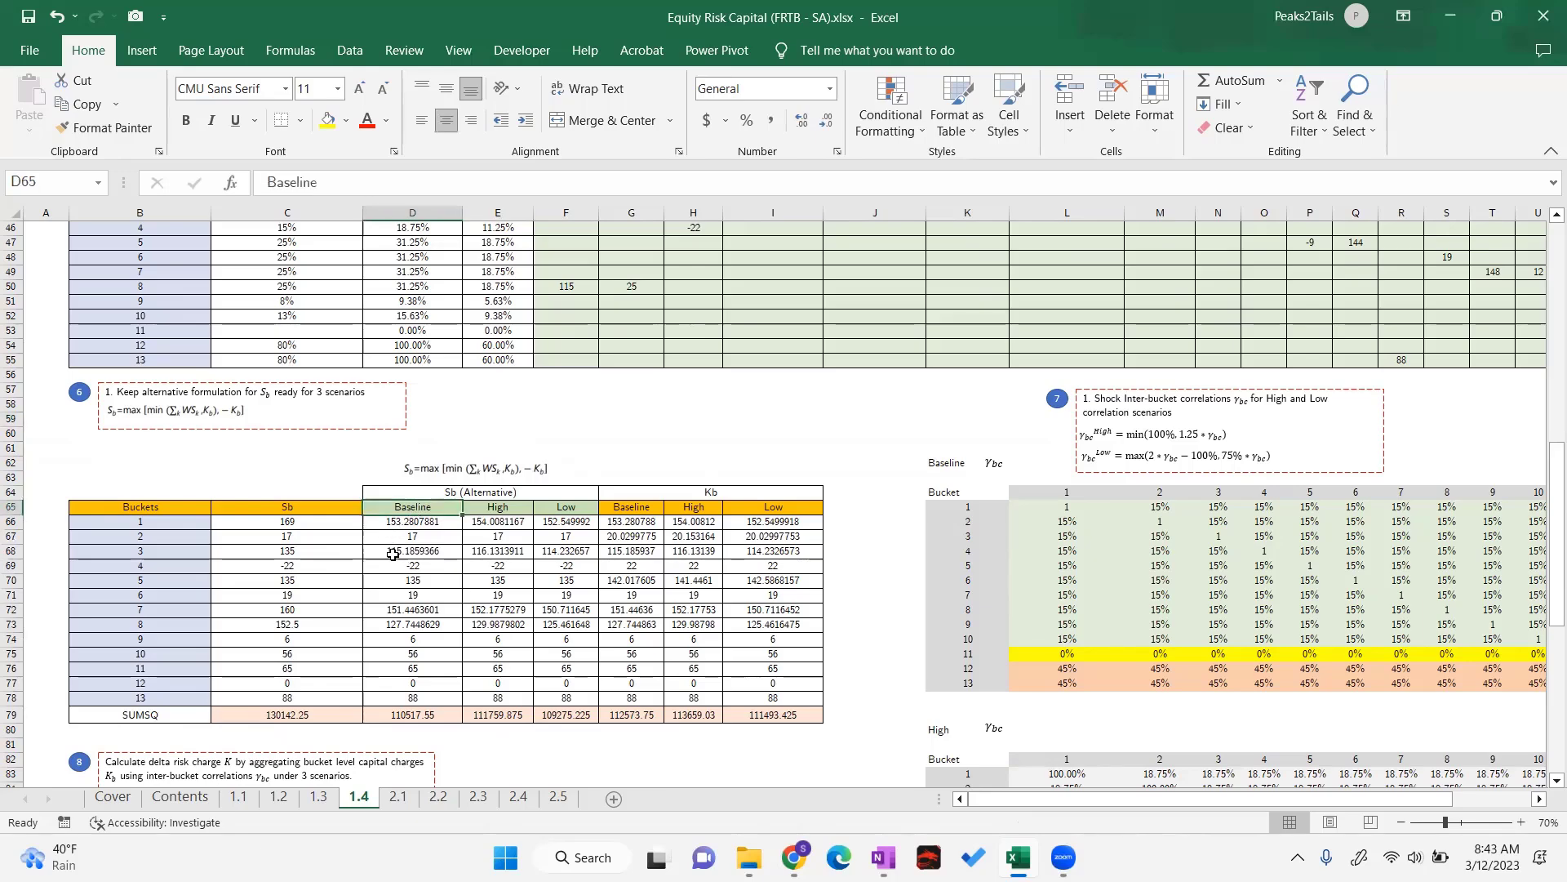
click(627, 508)
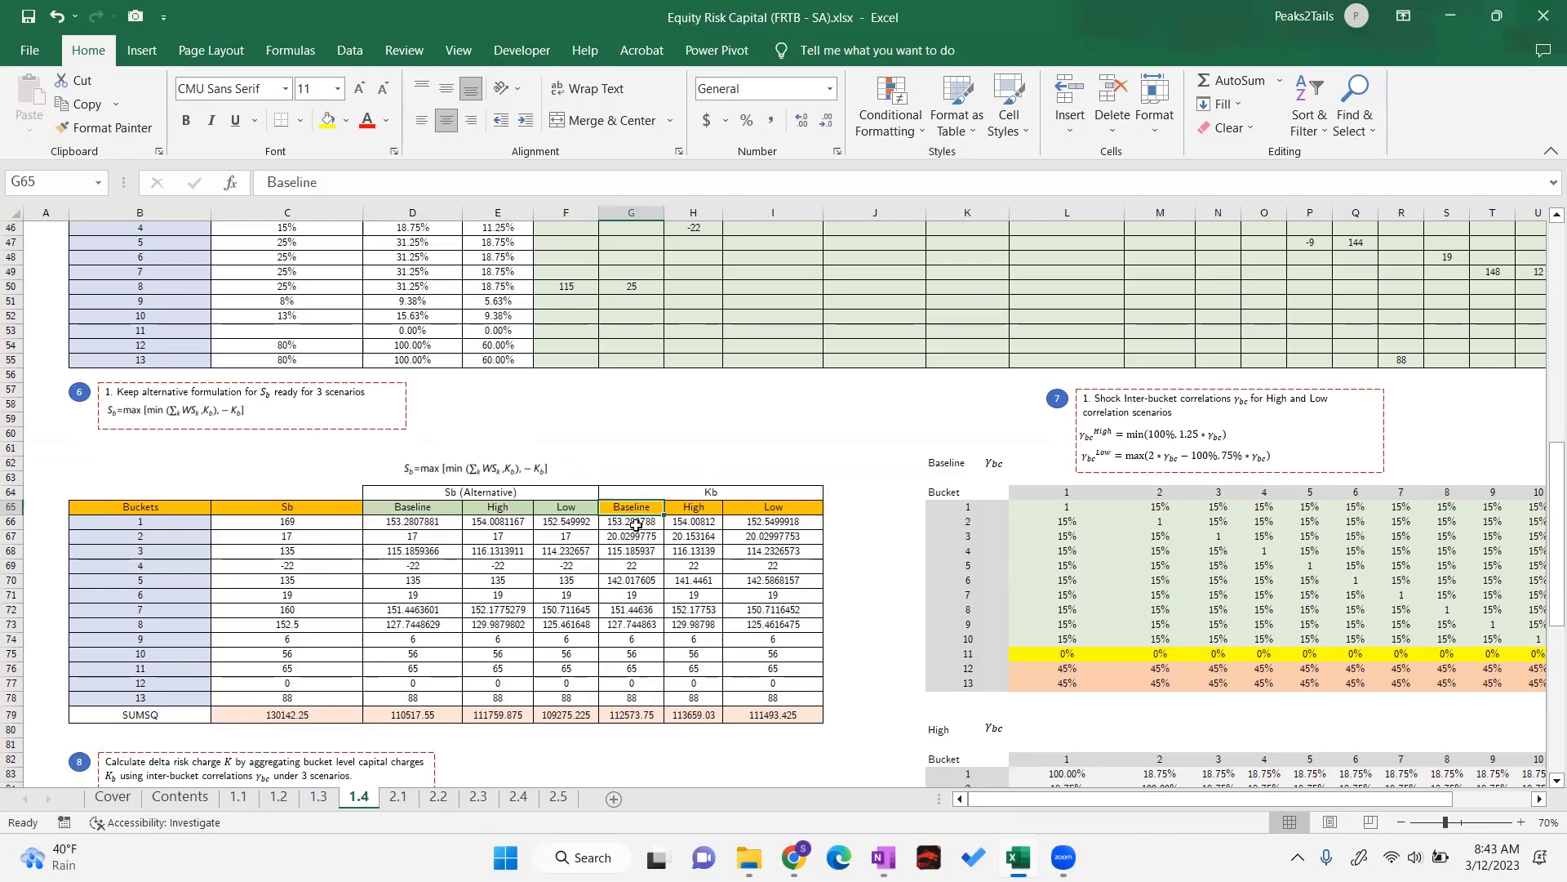
click(635, 520)
click(694, 506)
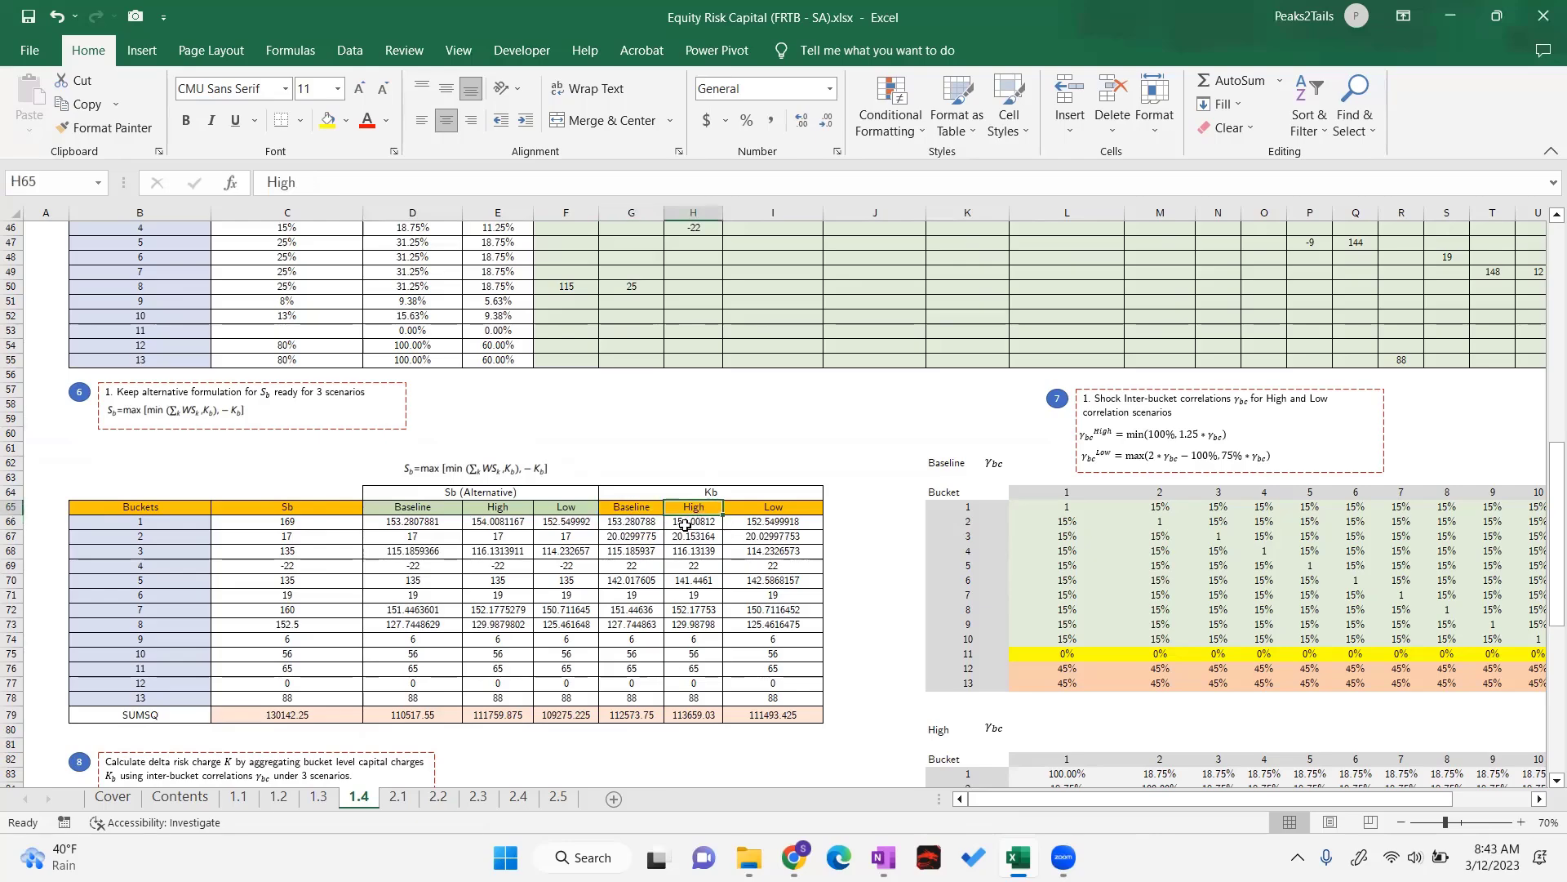
click(690, 525)
click(771, 509)
click(770, 521)
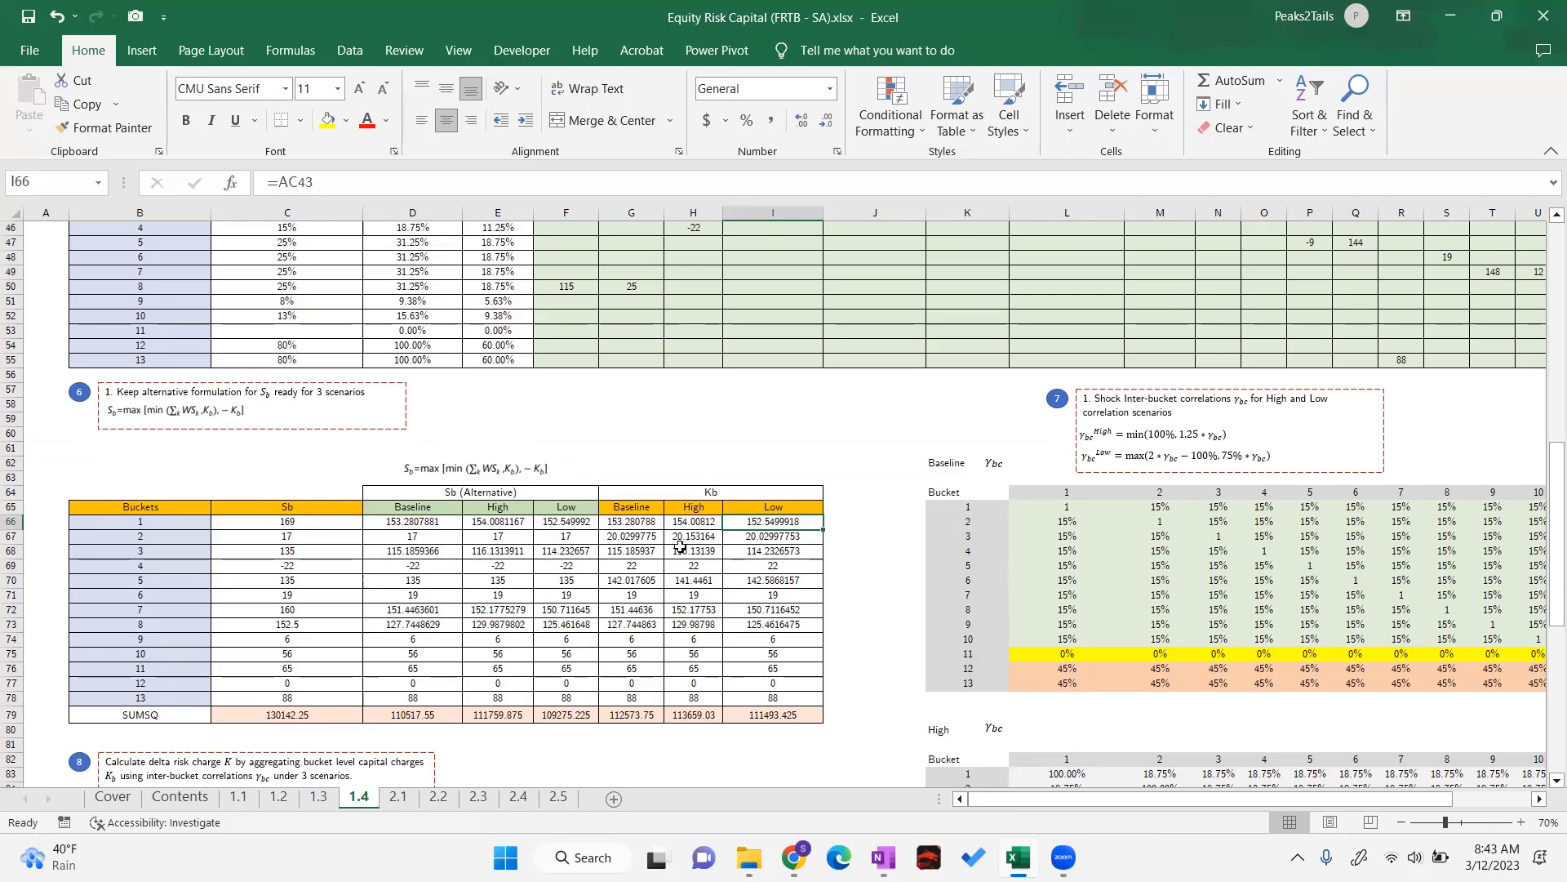
click(636, 526)
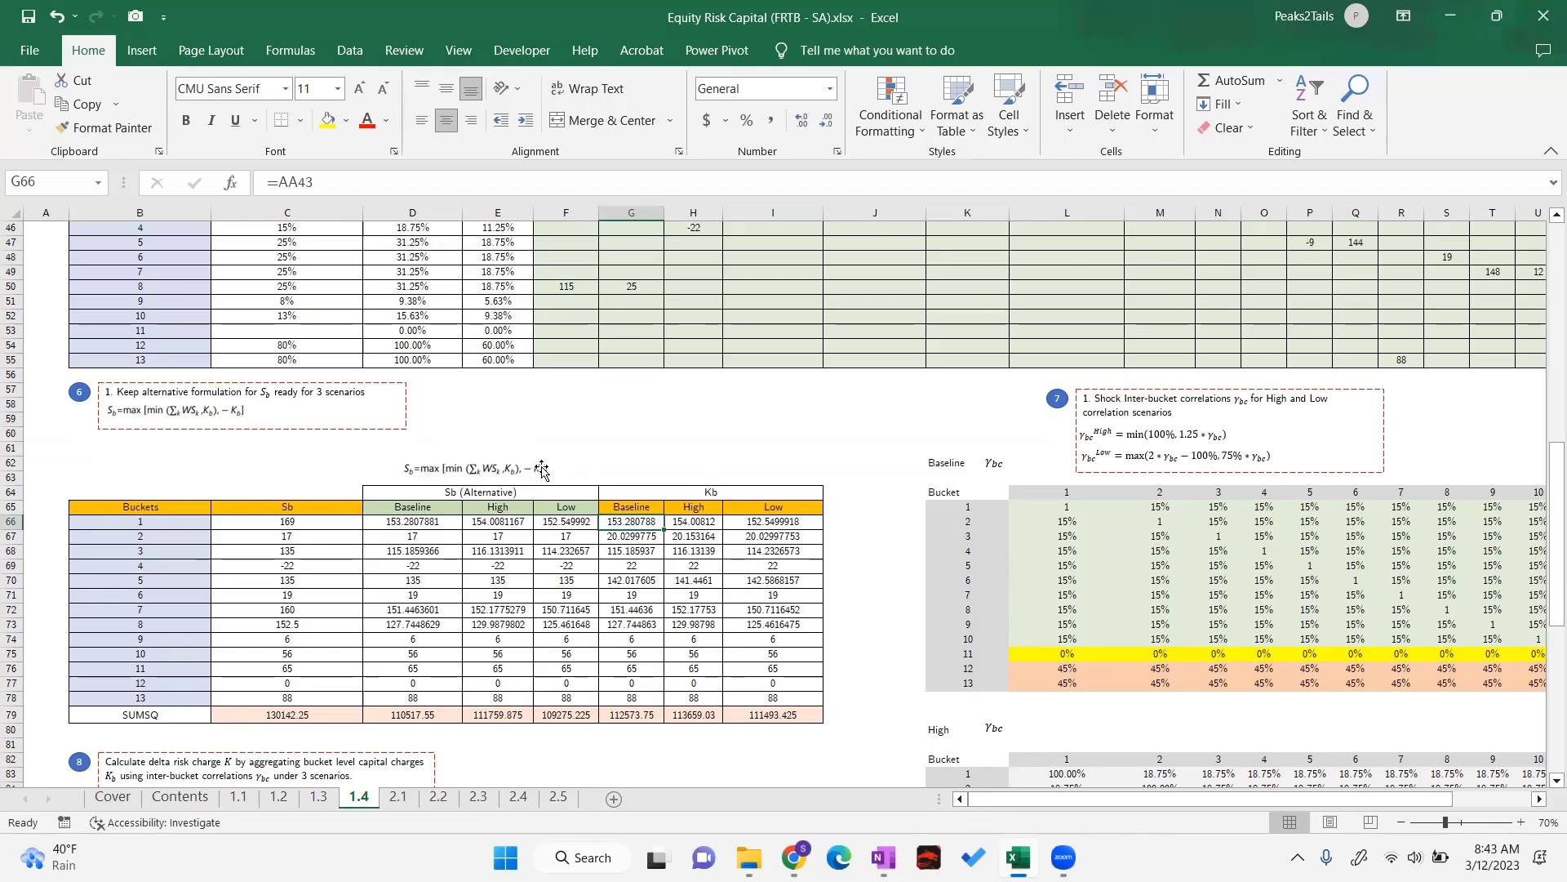
click(489, 472)
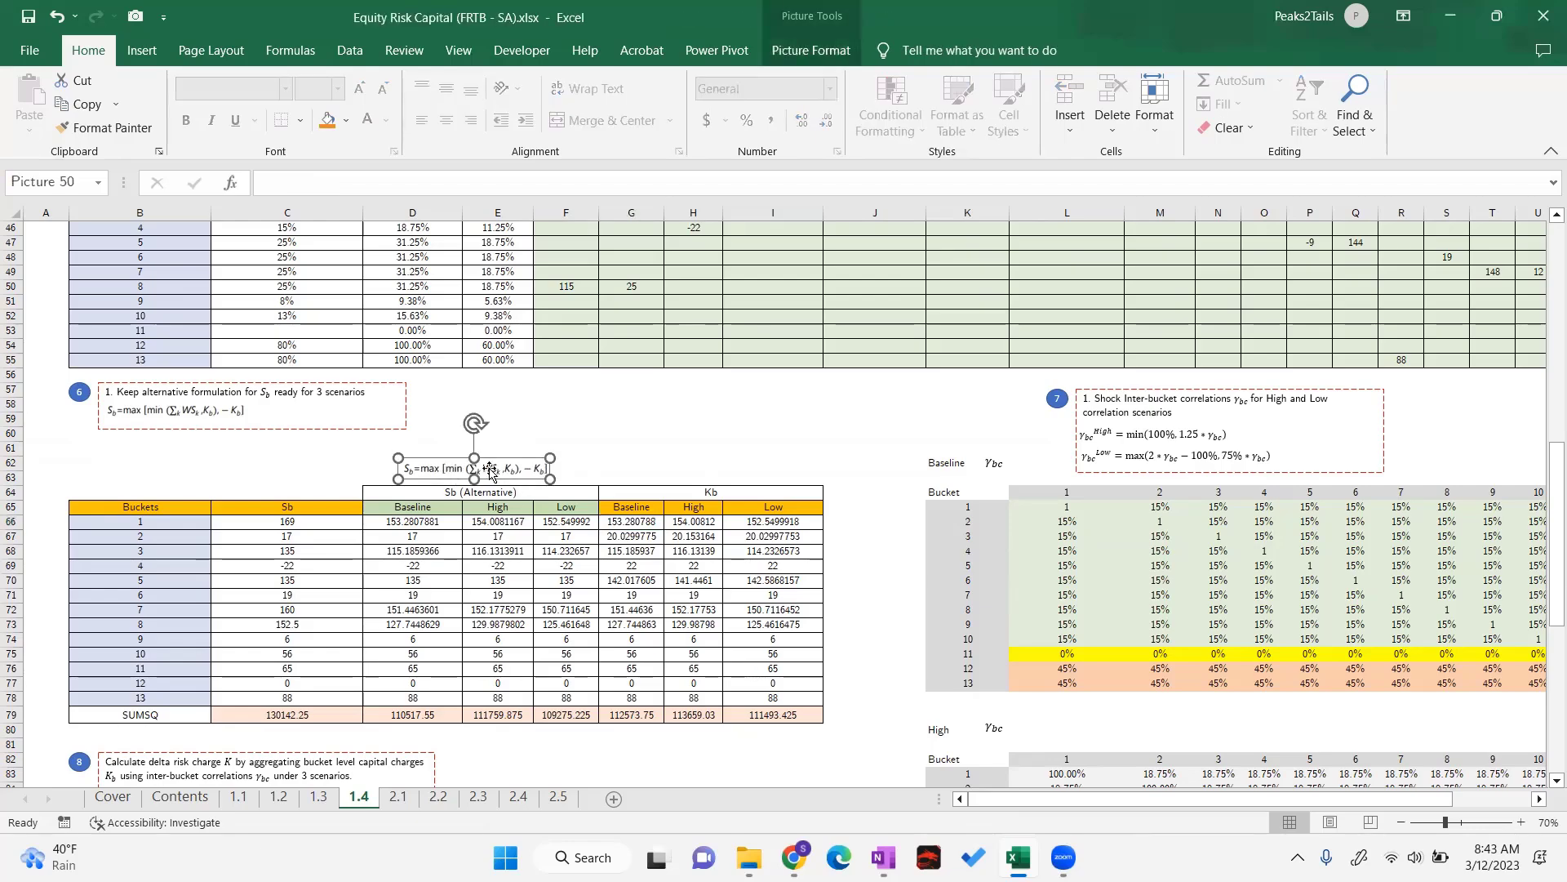
key(Escape)
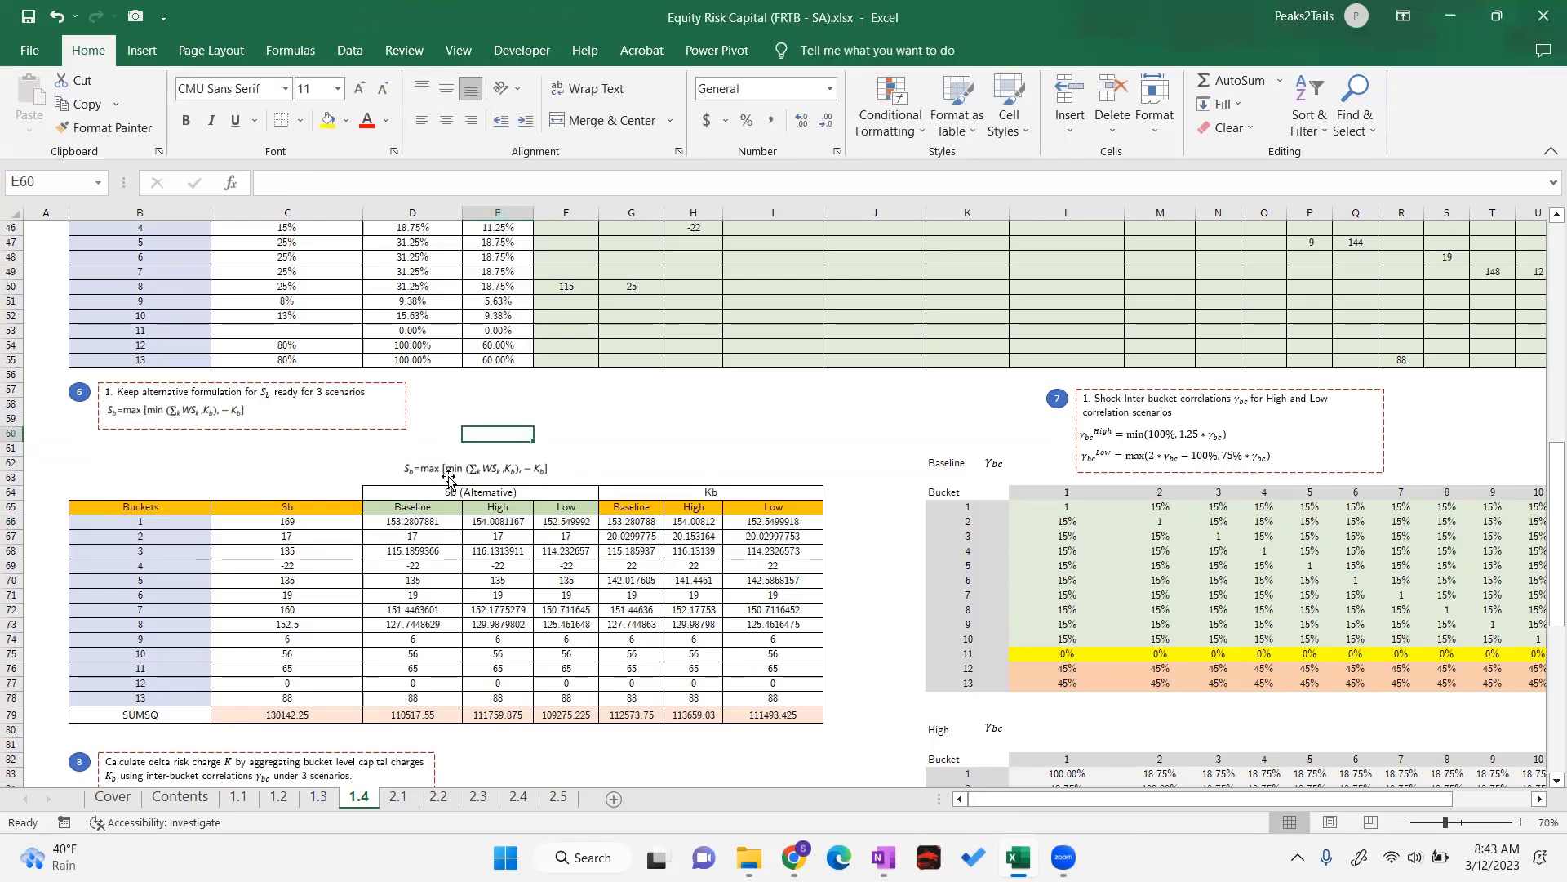
click(415, 508)
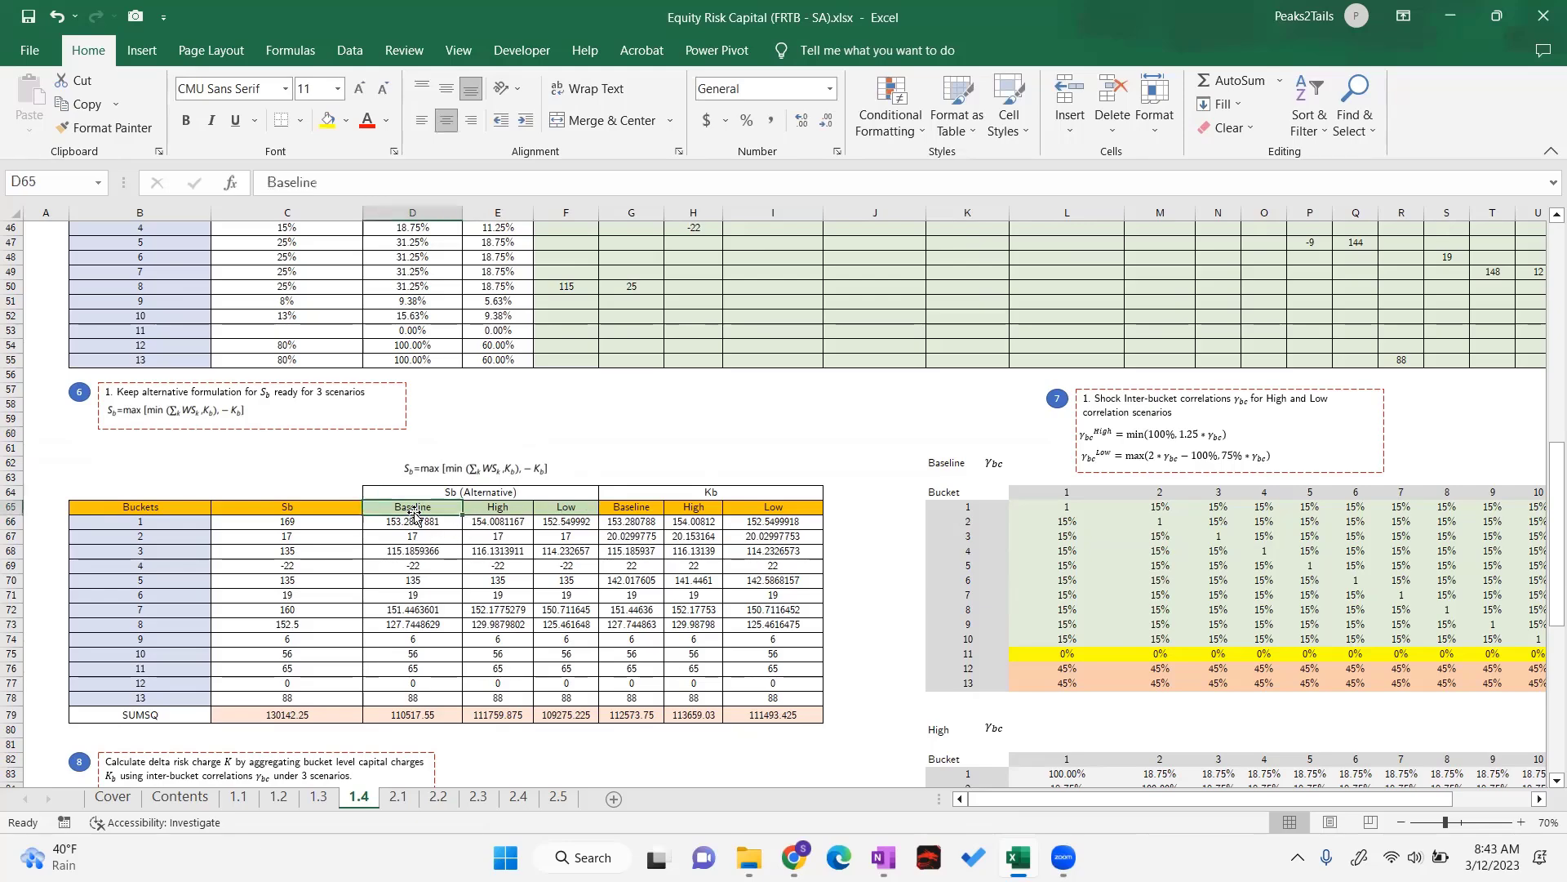
click(633, 520)
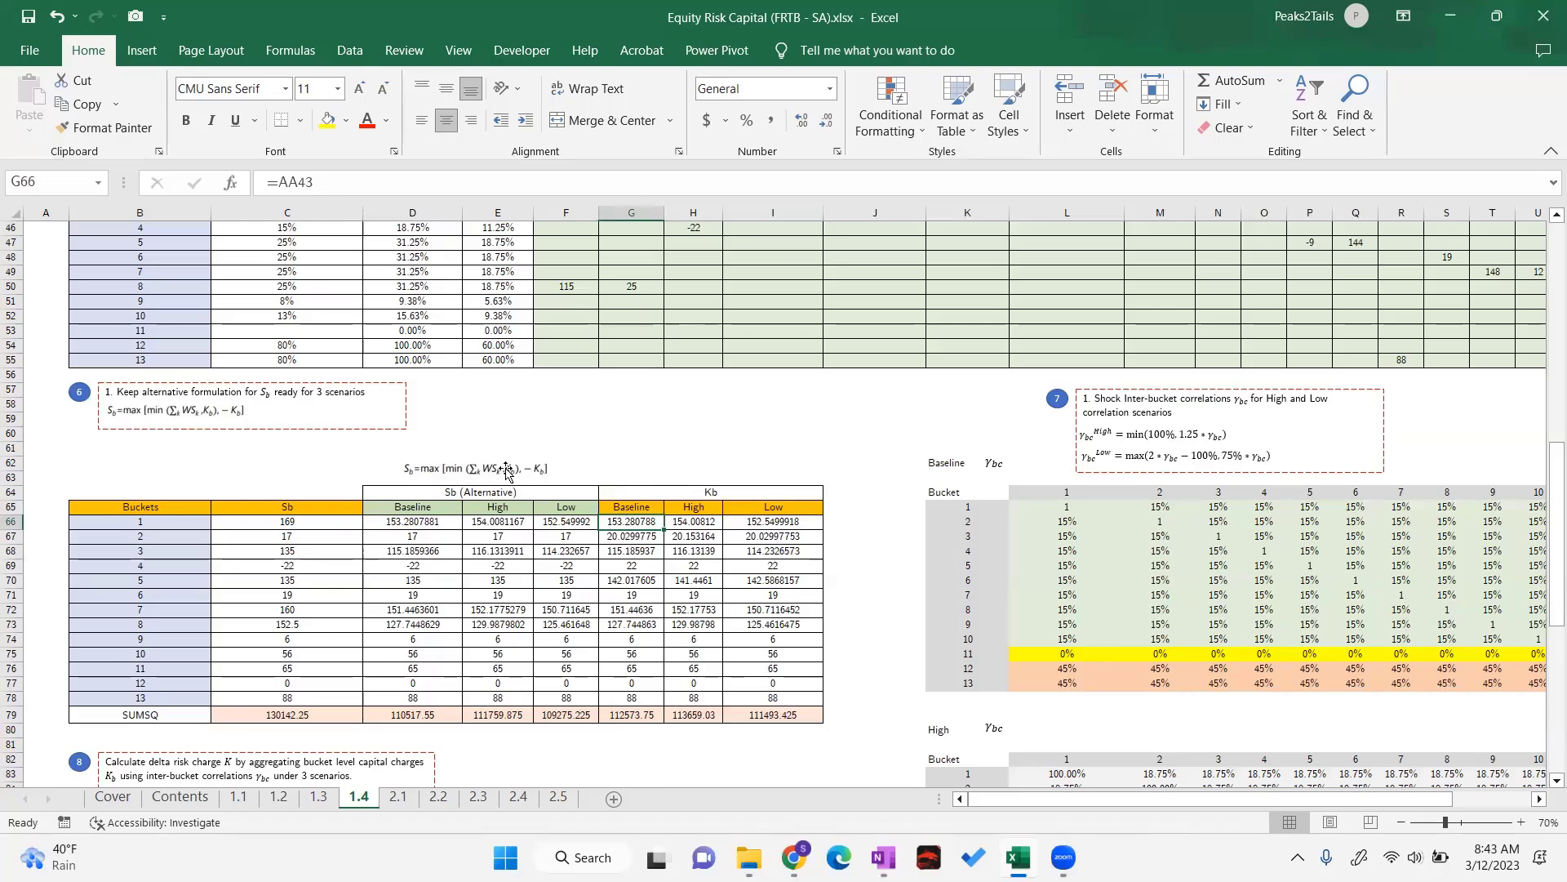
Trace the Sb column for buckets 1 to 13 back to the row sums in the weighted sensitivity table
click(270, 528)
drag(308, 521, 310, 698)
drag(999, 799, 1110, 796)
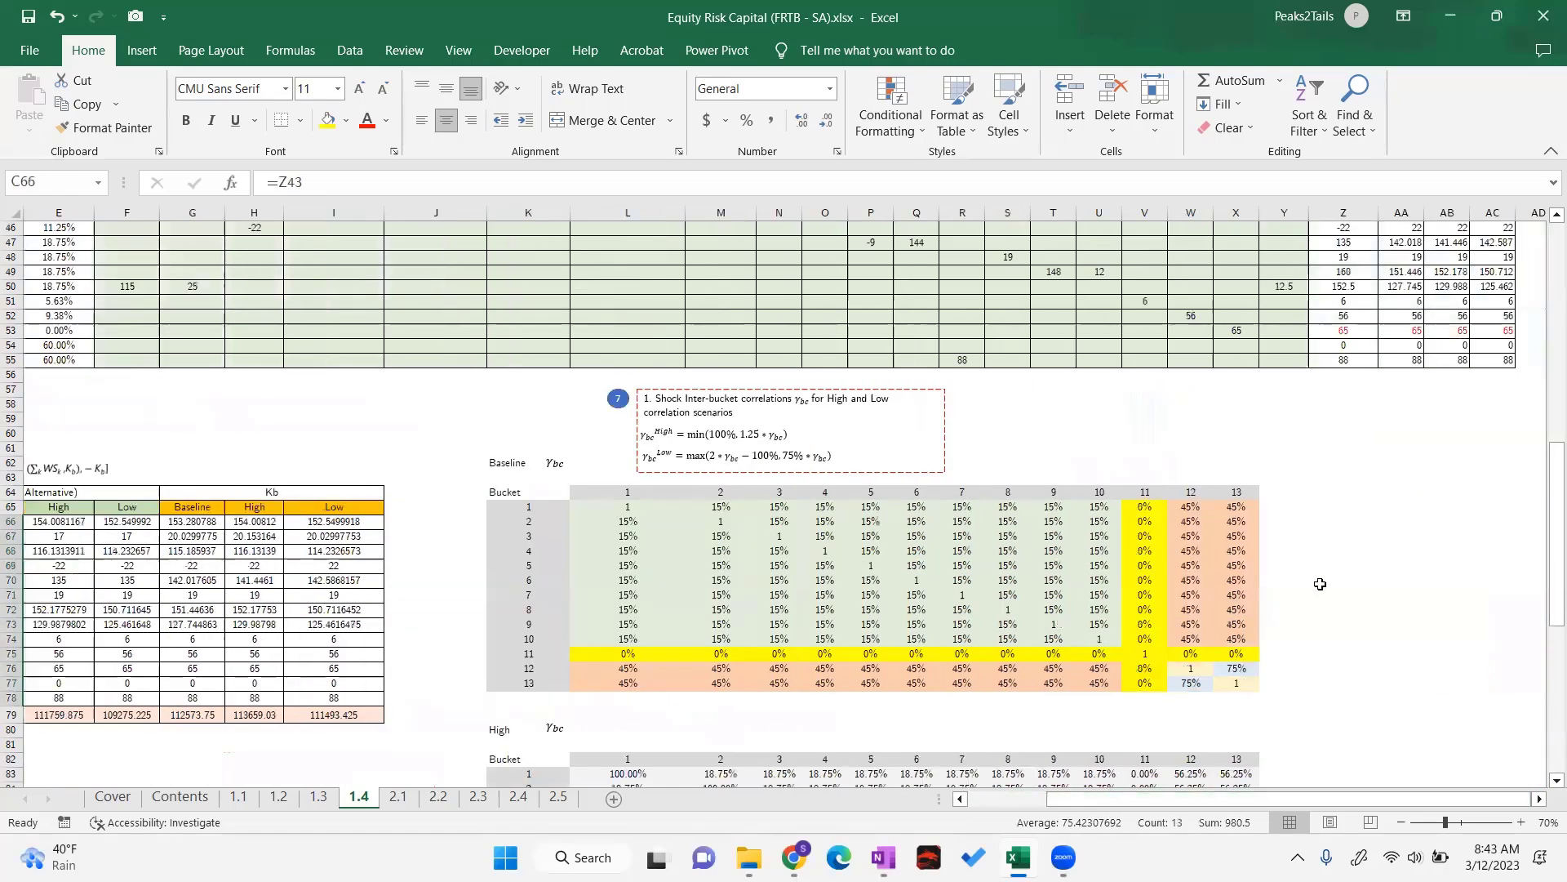
scroll(1306, 571, up, 4)
drag(1342, 359, 1368, 543)
drag(1175, 798, 1135, 800)
scroll(778, 653, left, 2)
scroll(668, 598, down, 5)
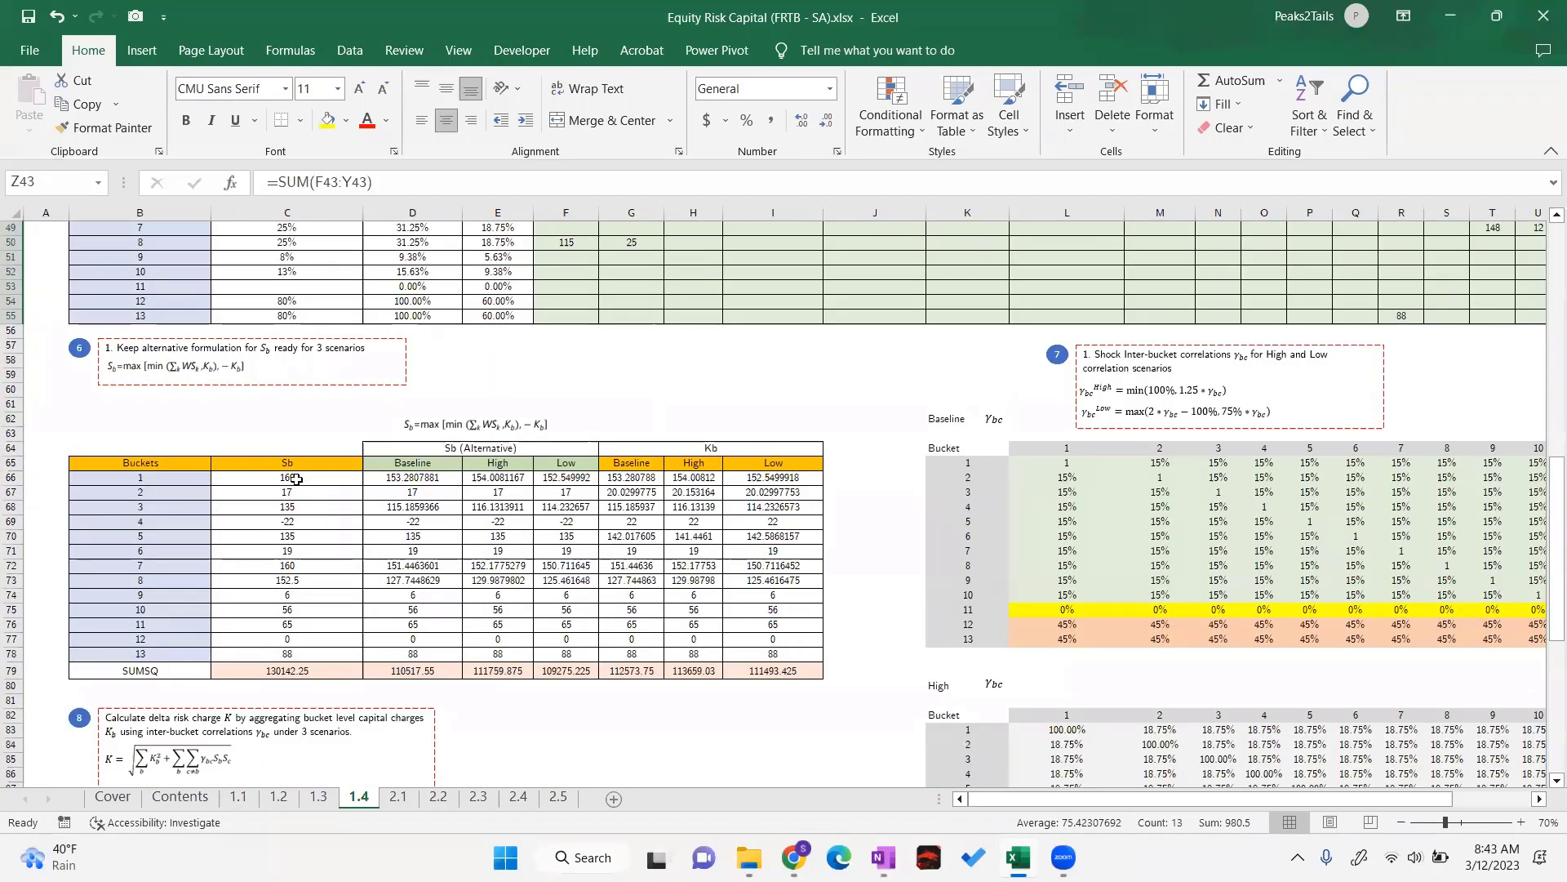
key(ctrl+bracketright)
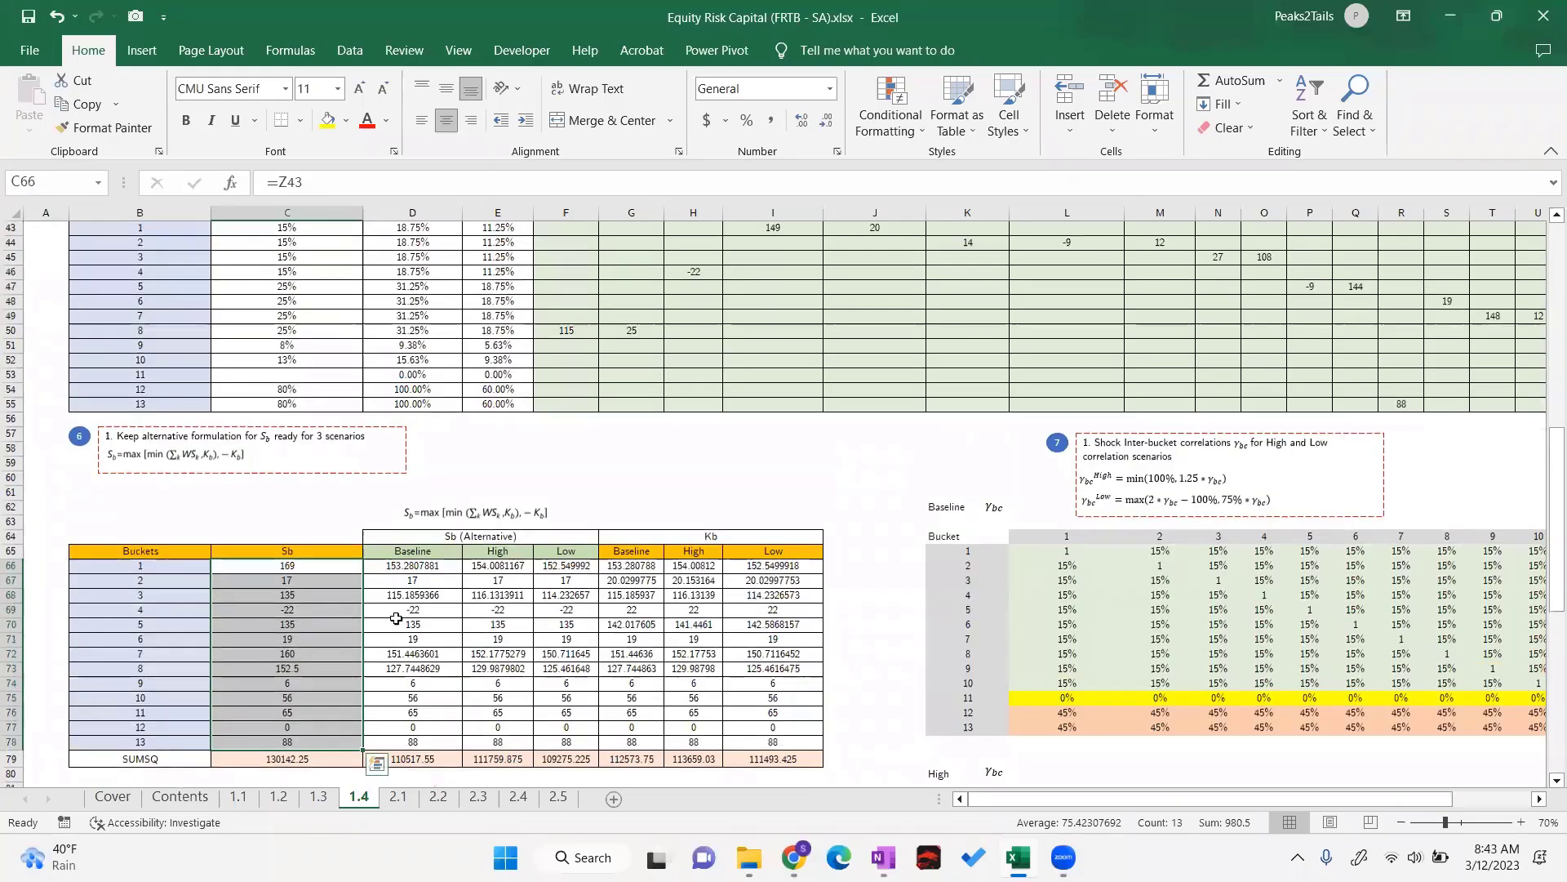
Examine the alternative Sb block for all scenarios and match bucket 1's Sb and Kb cells to the formula's terms
drag(408, 566, 552, 738)
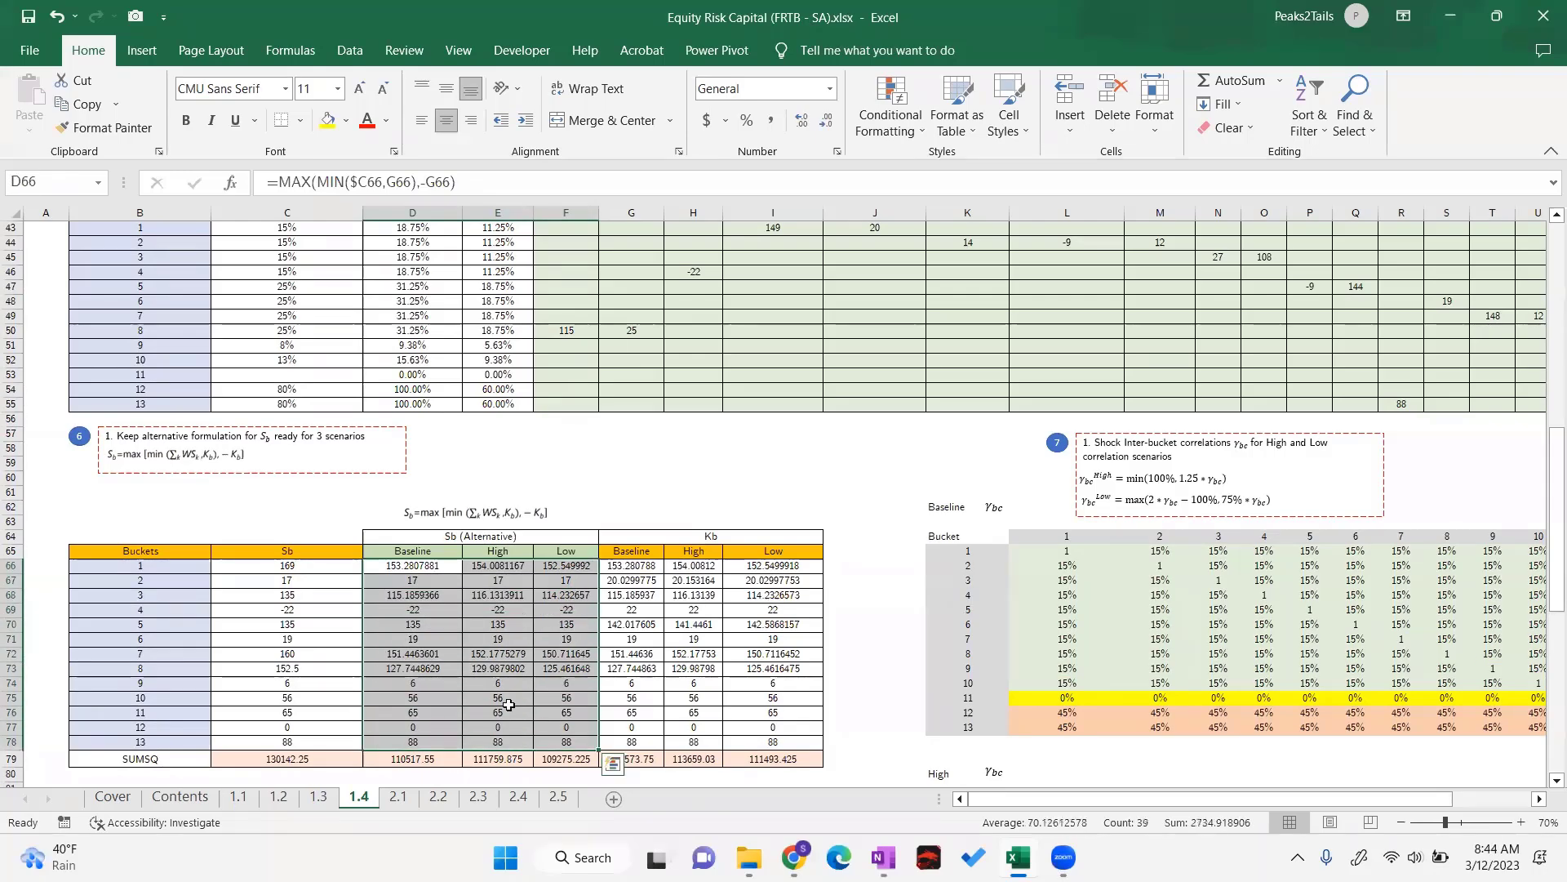
click(289, 502)
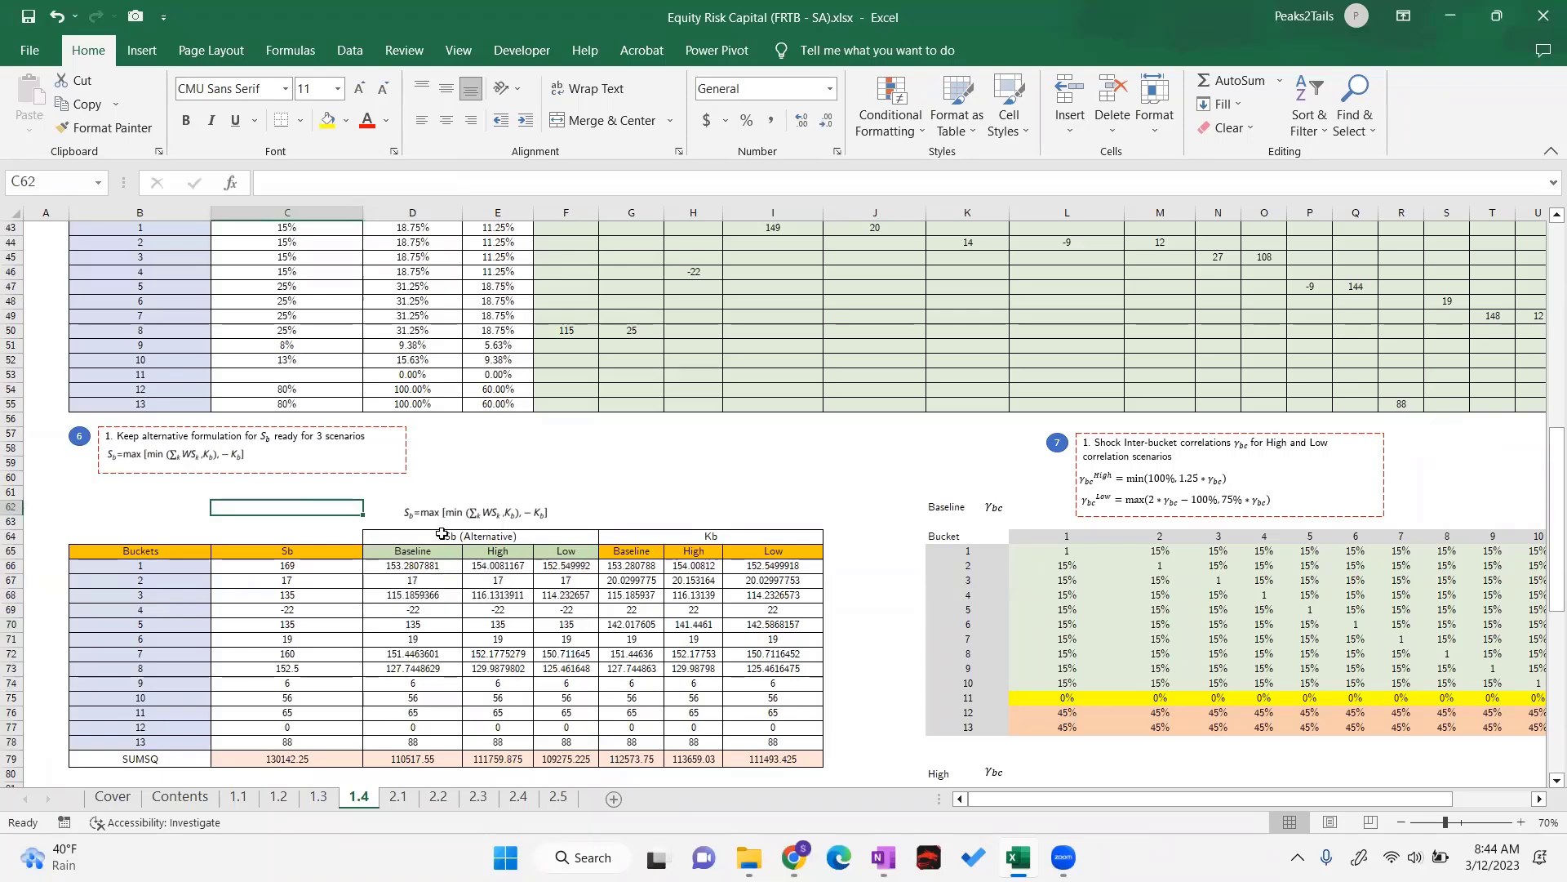
click(401, 565)
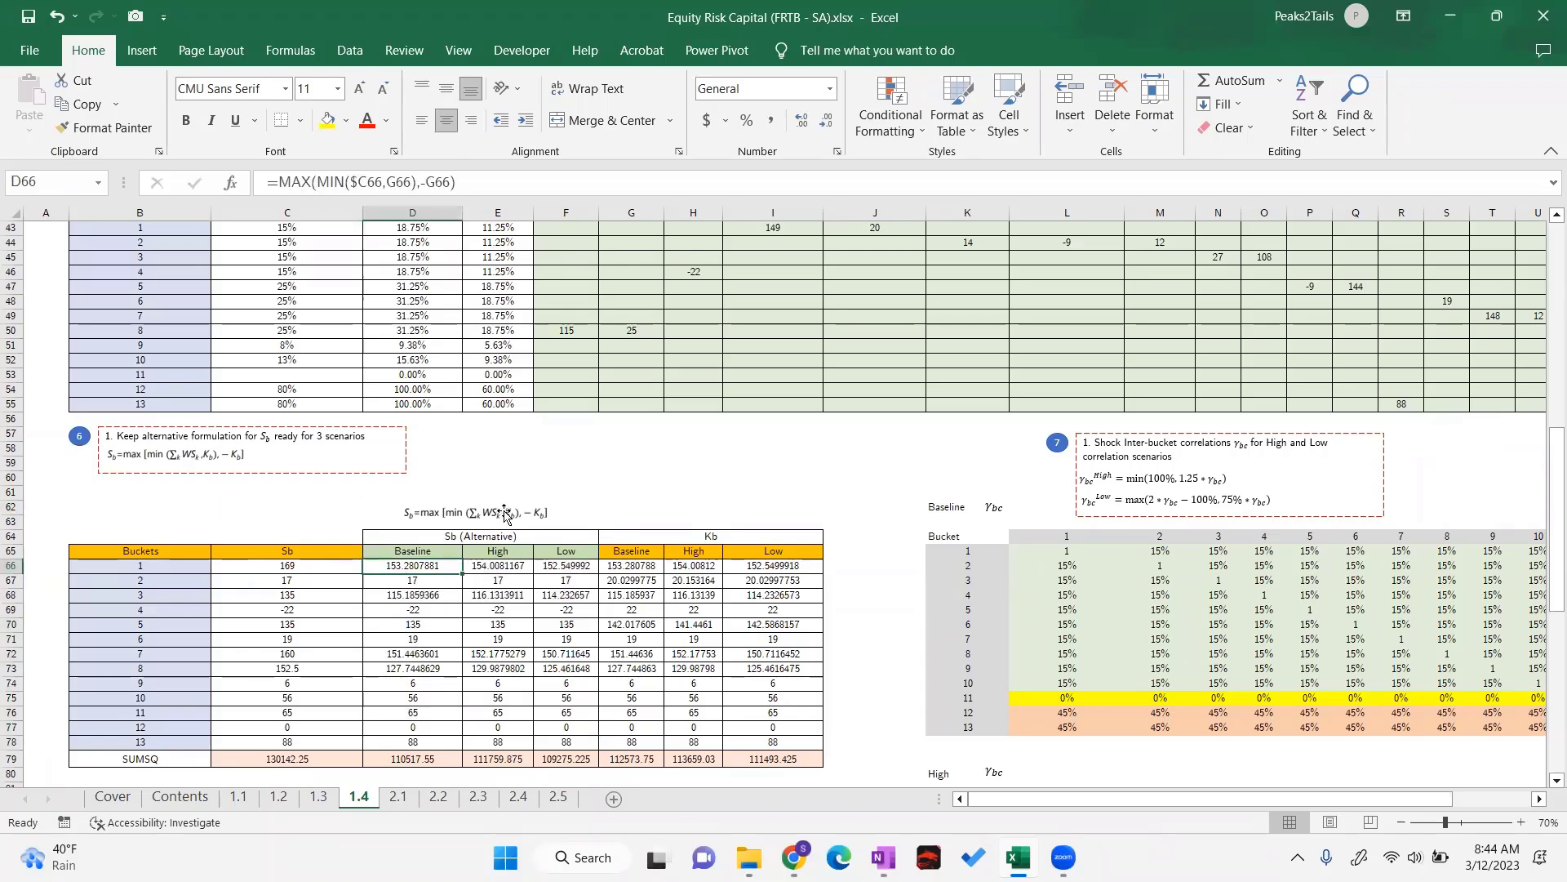
click(301, 566)
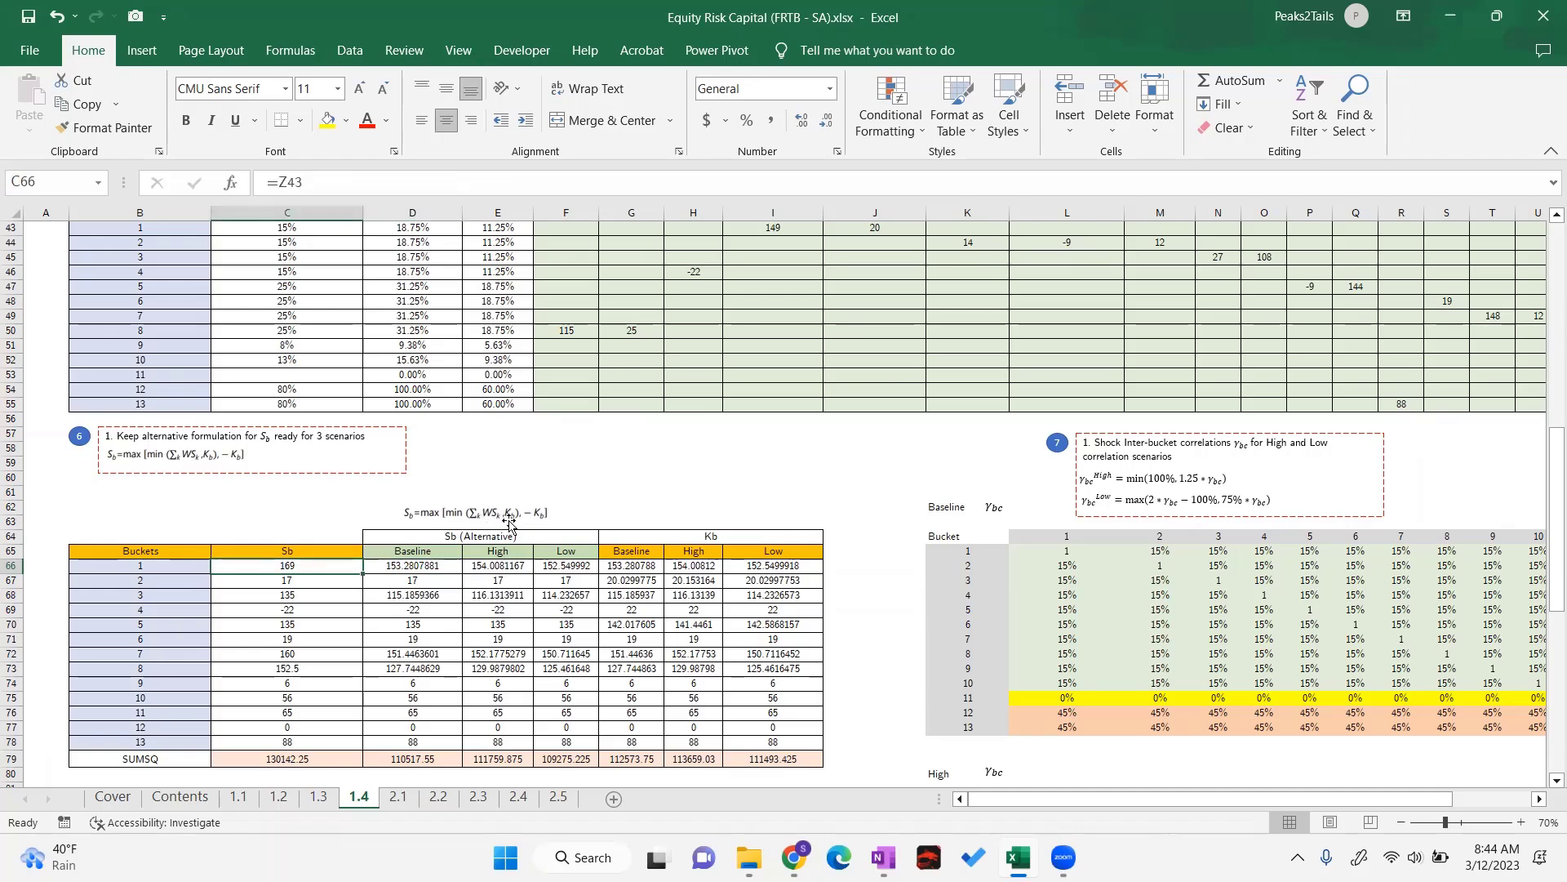
click(637, 566)
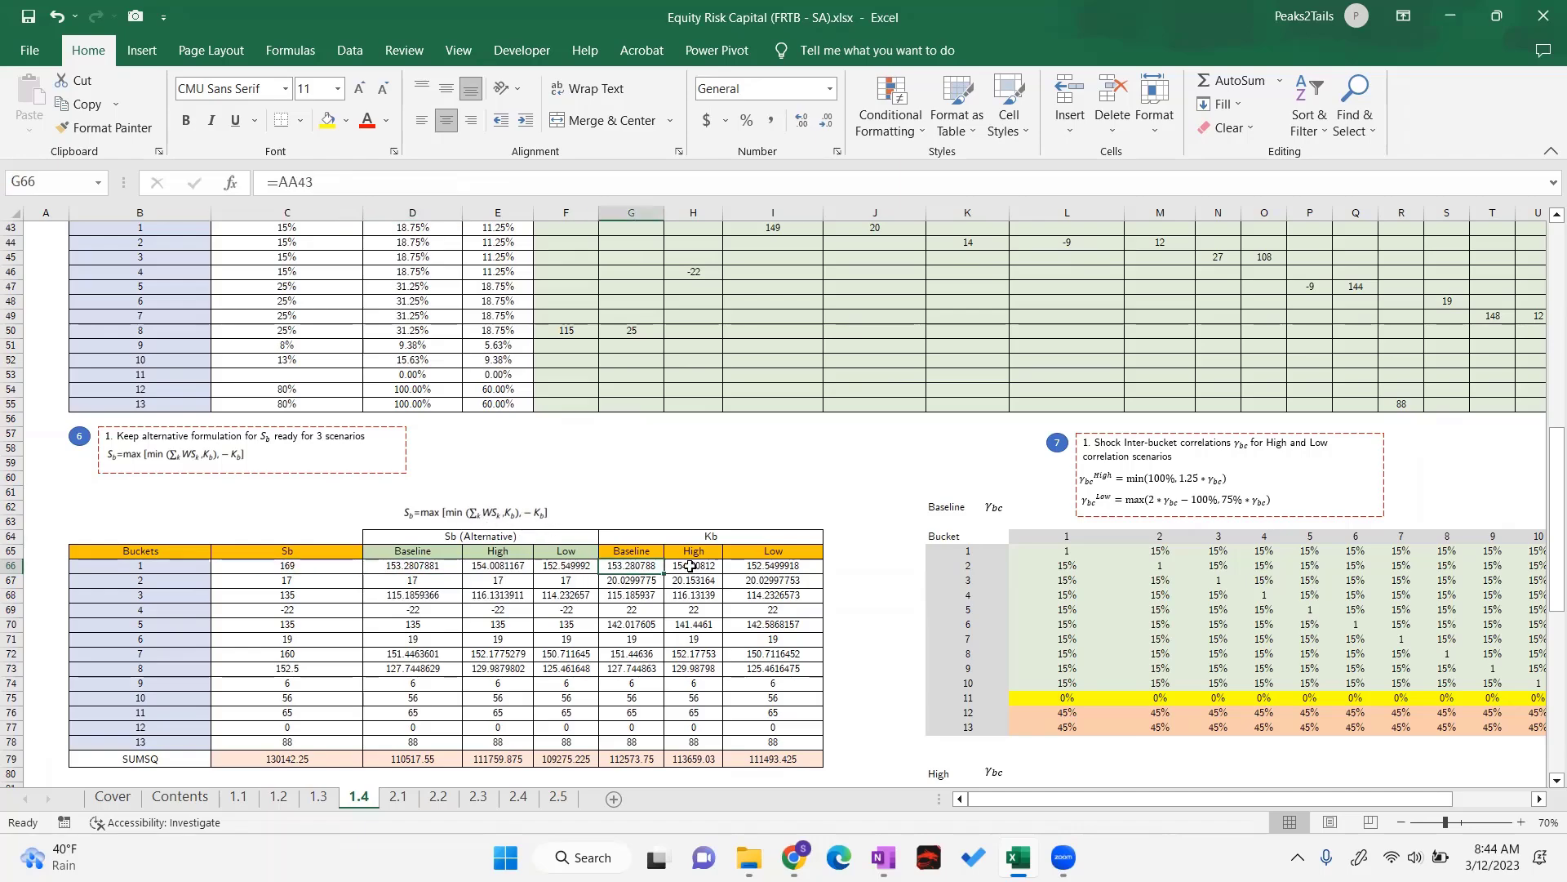
click(693, 566)
click(767, 566)
click(482, 497)
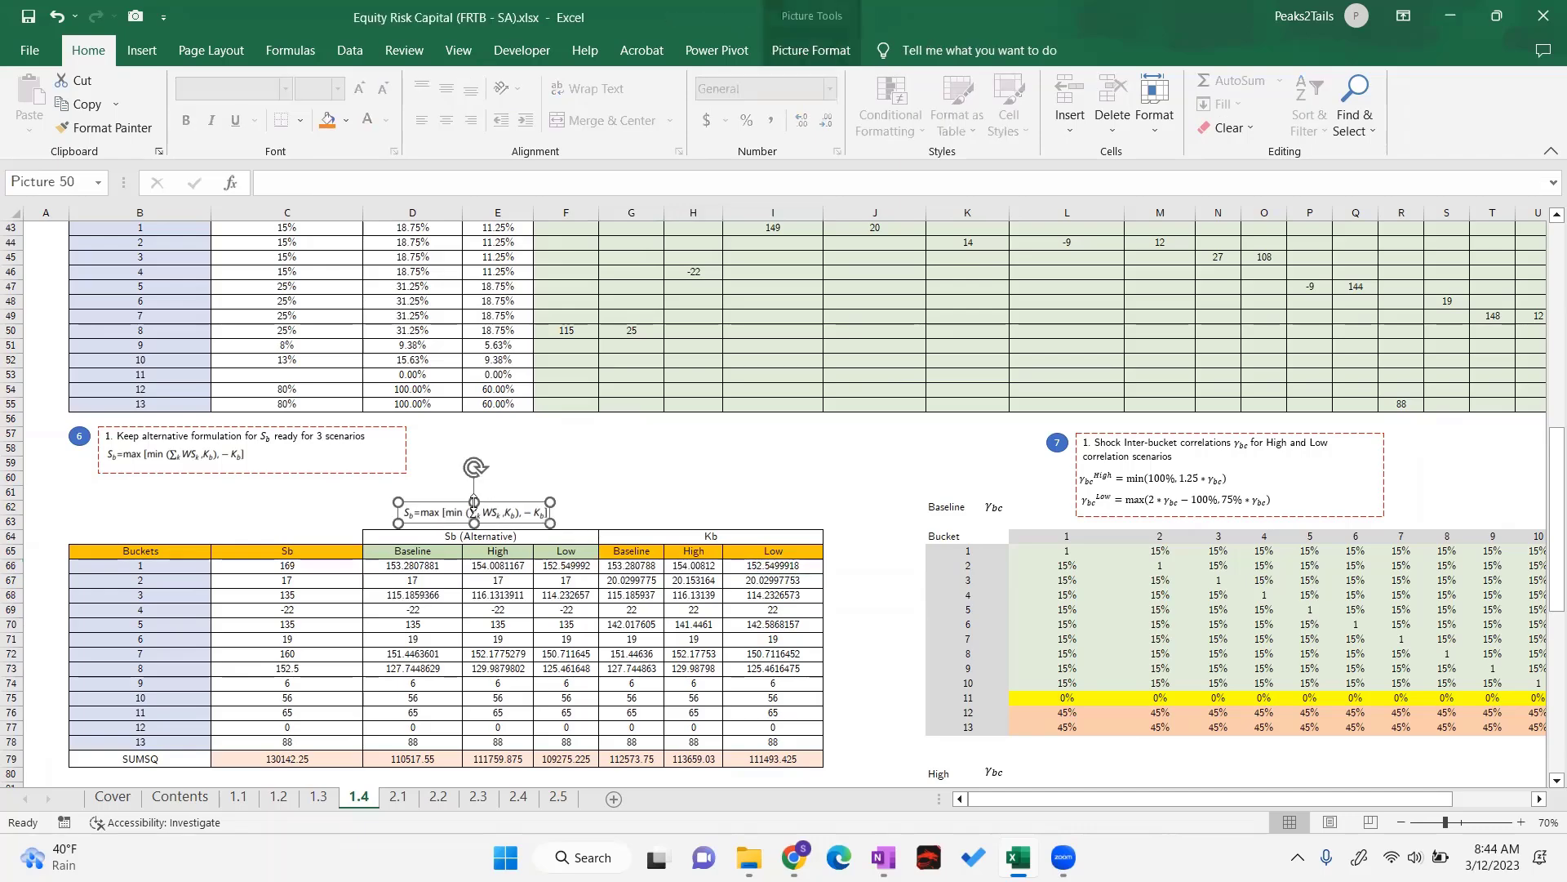
click(335, 516)
Inspect bucket 1's alternative Sb MAX/MIN formulas across scenarios, tracing the cell references for Baseline and High
click(426, 570)
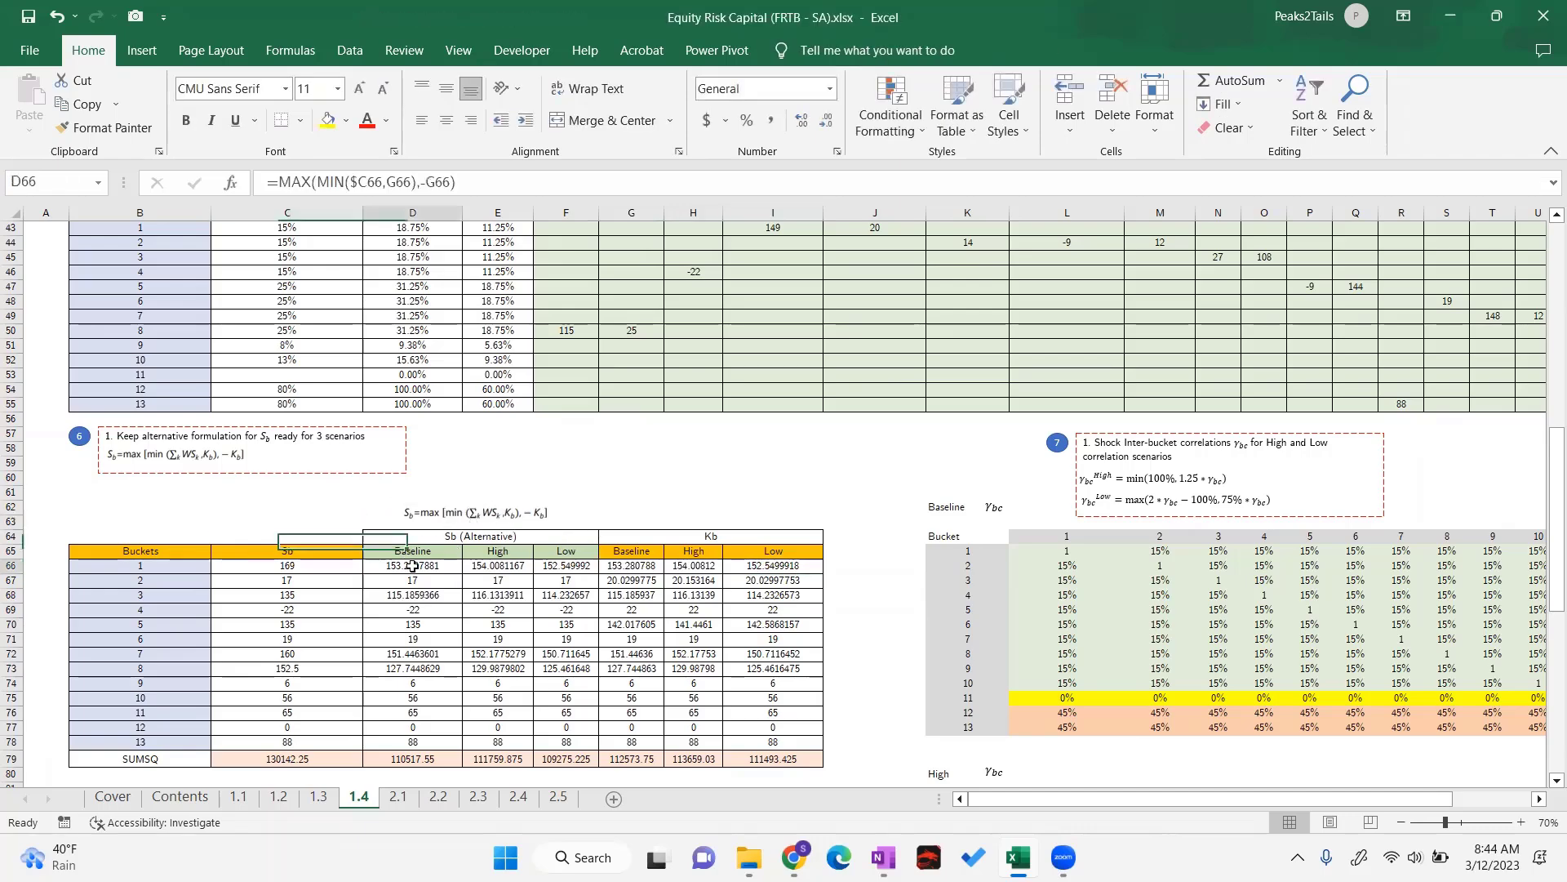
click(497, 569)
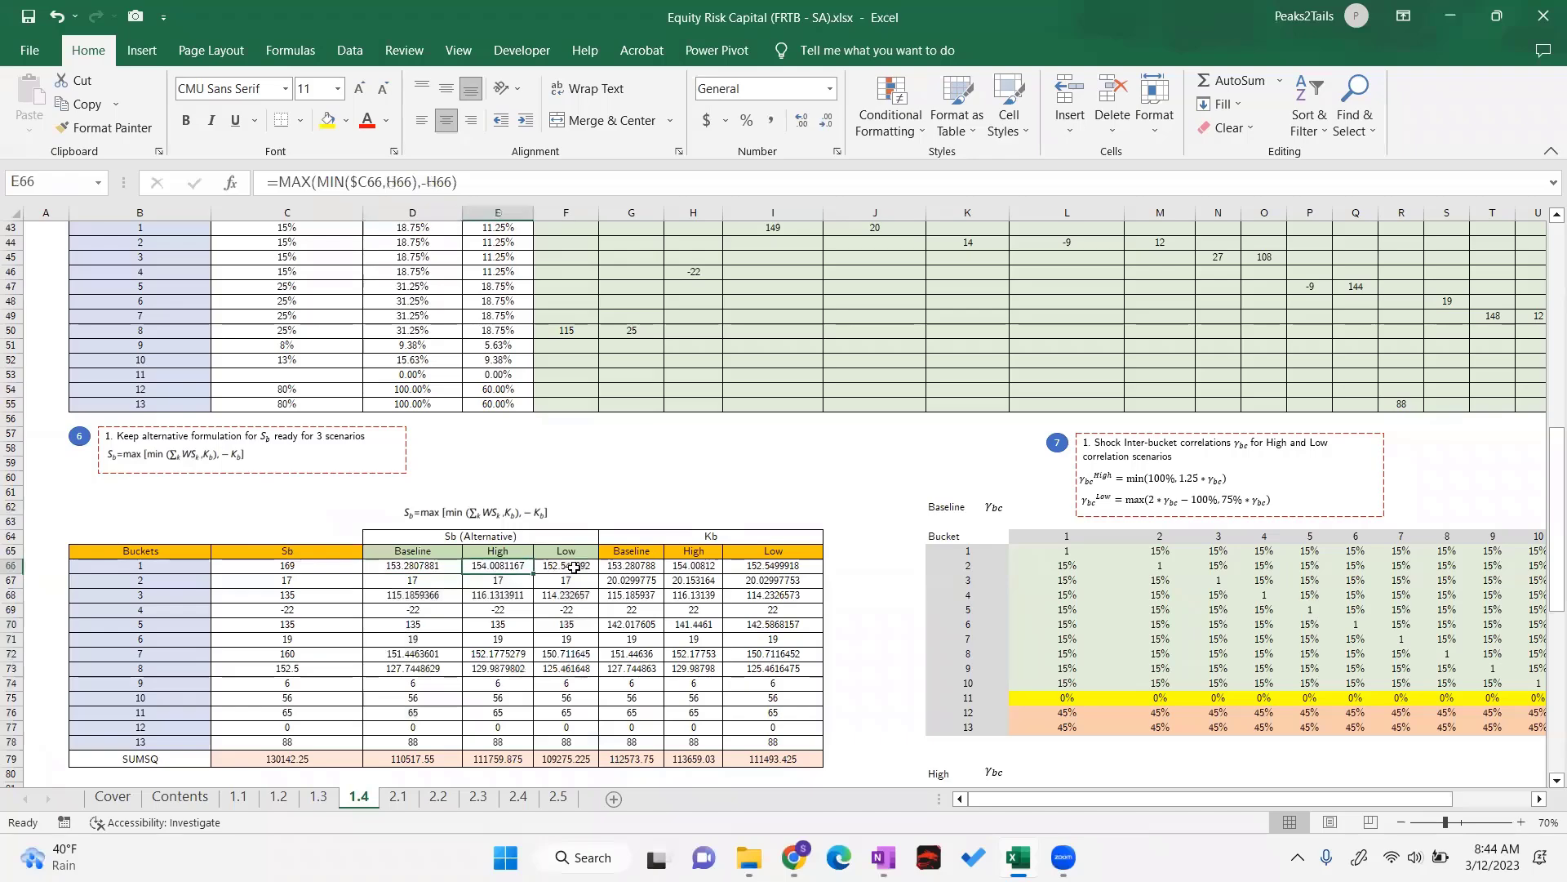
click(574, 566)
click(430, 563)
double_click(413, 566)
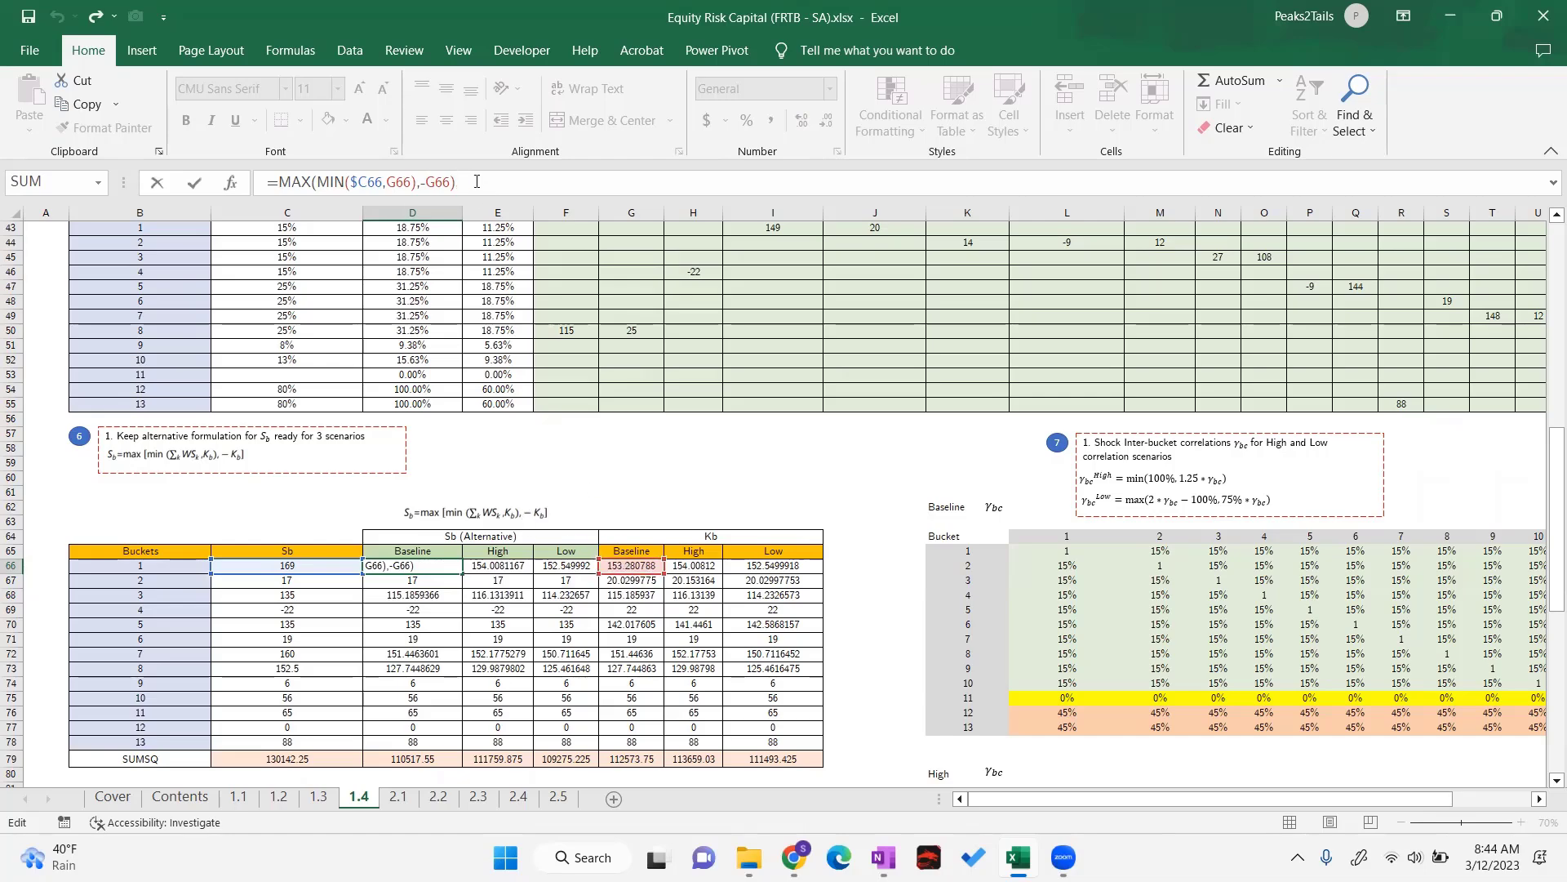
key(Tab)
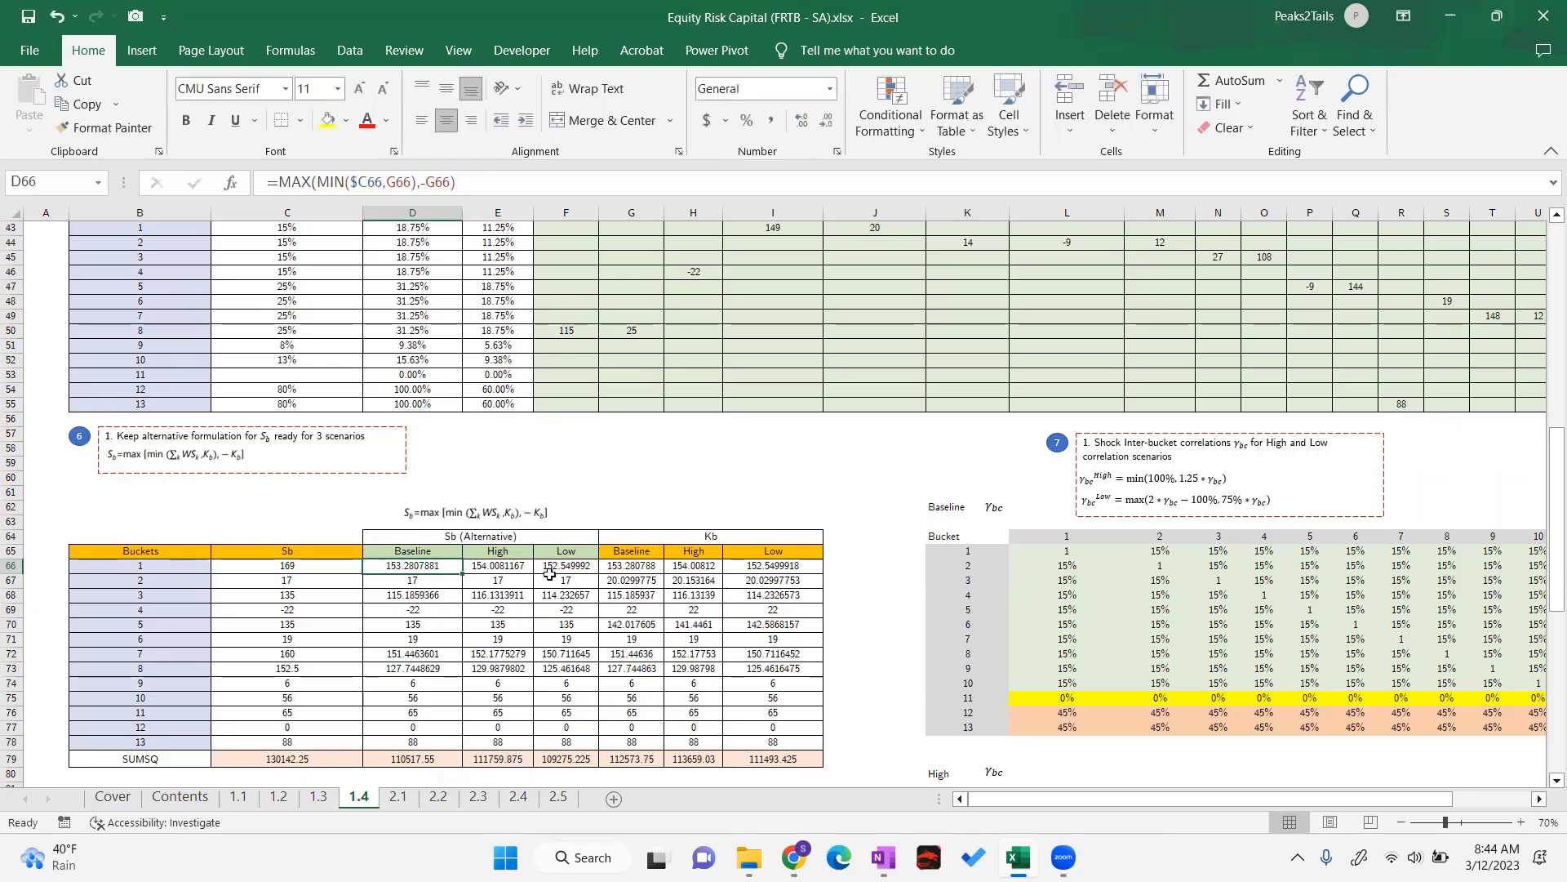
click(495, 183)
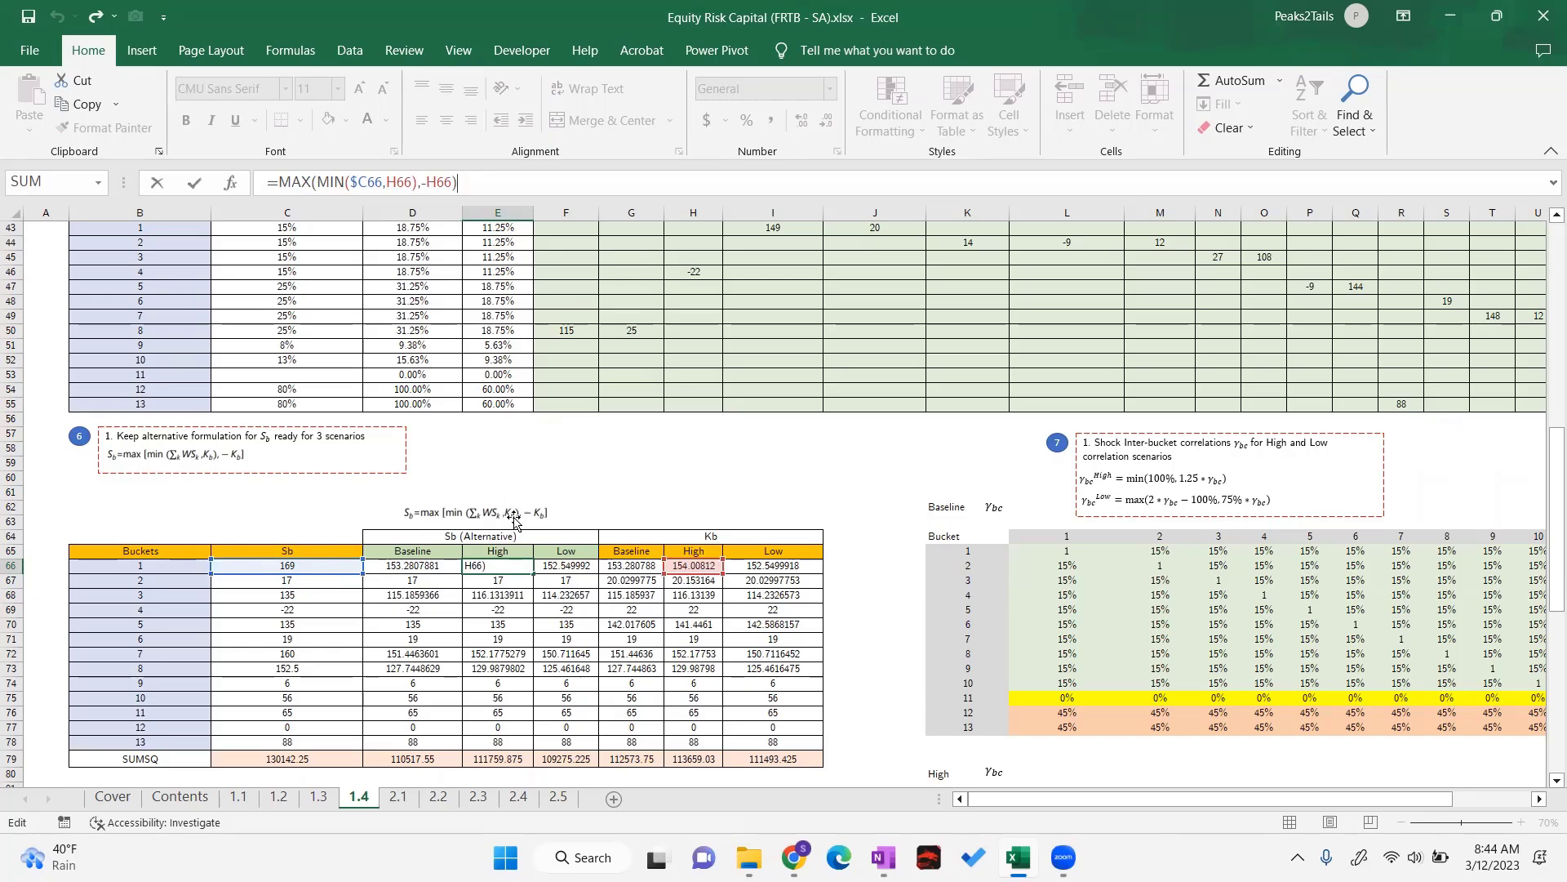
key(ctrl+Return)
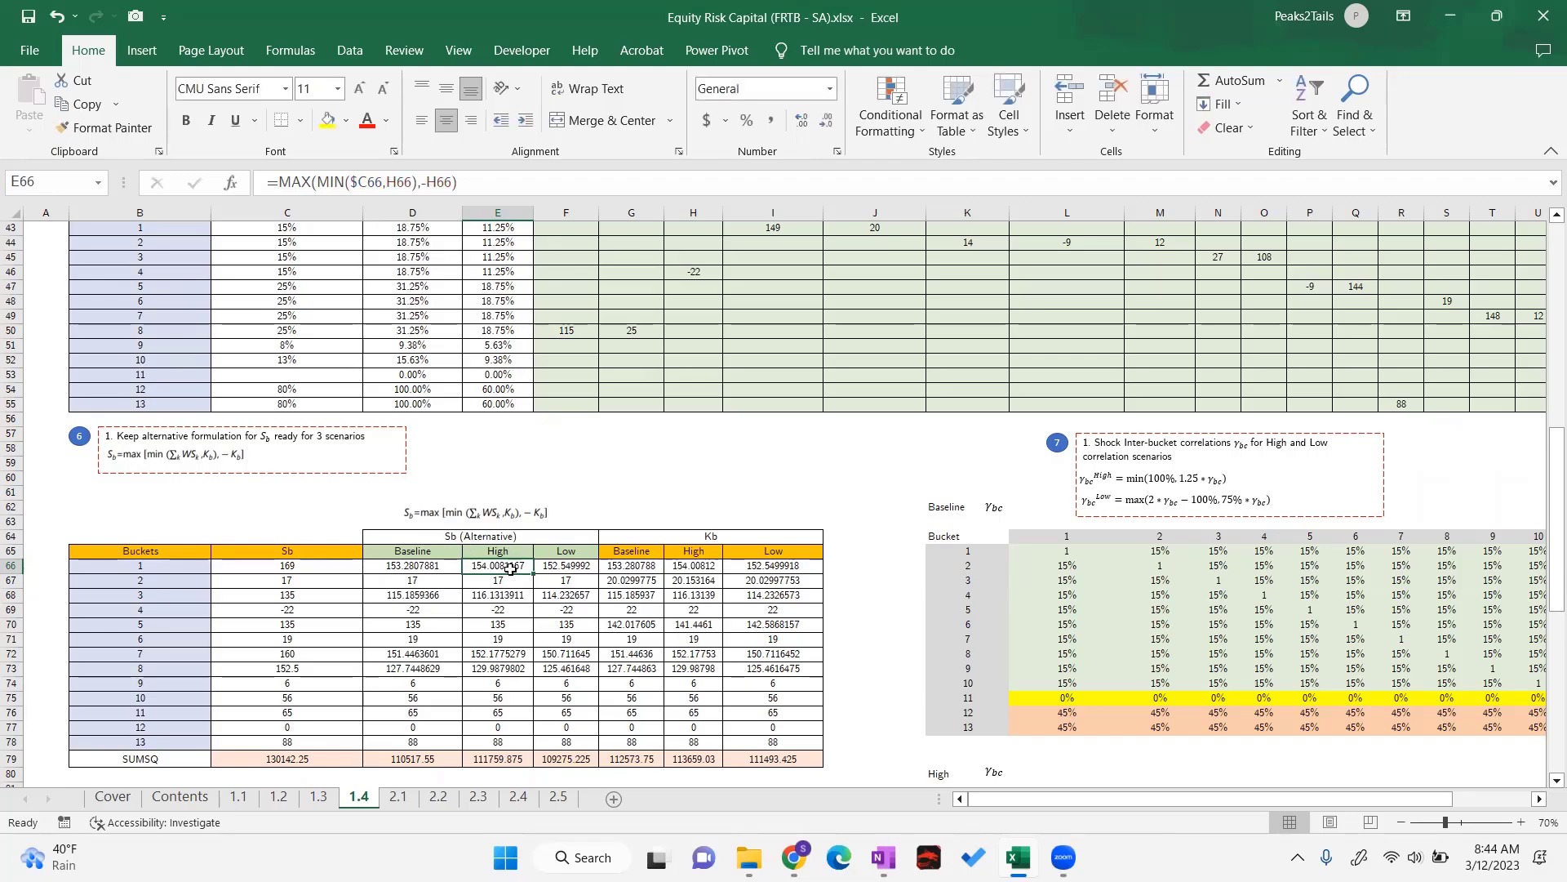
Review the alternative Sb values for all 13 buckets and three scenarios, then view note 8 on aggregating the delta risk charge
drag(405, 566, 566, 742)
scroll(438, 550, down, 2)
scroll(437, 550, down, 1)
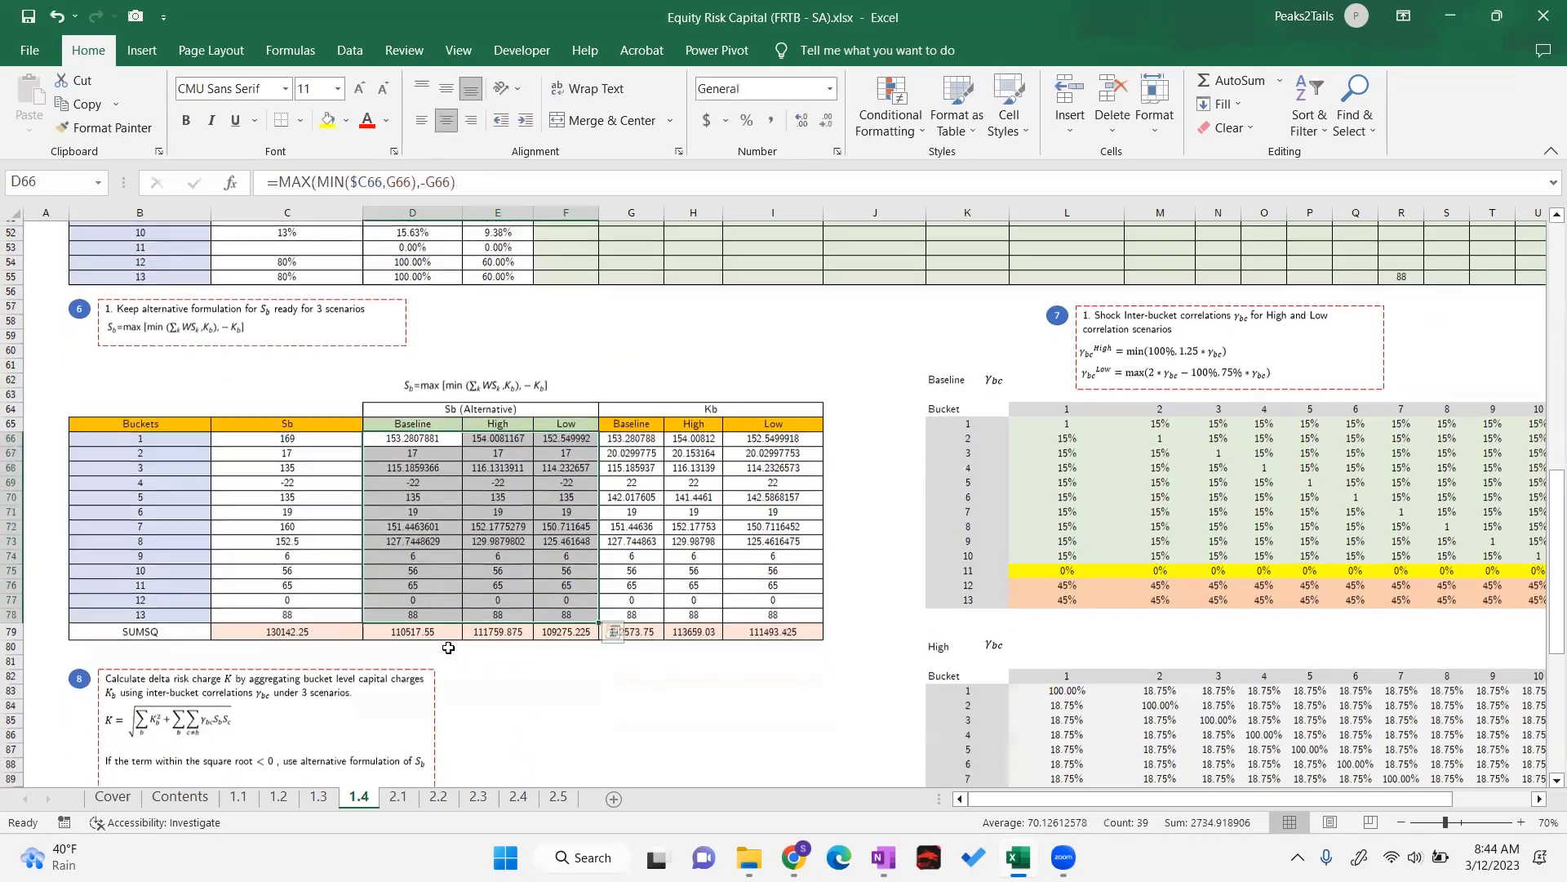
click(614, 713)
scroll(740, 645, up, 3)
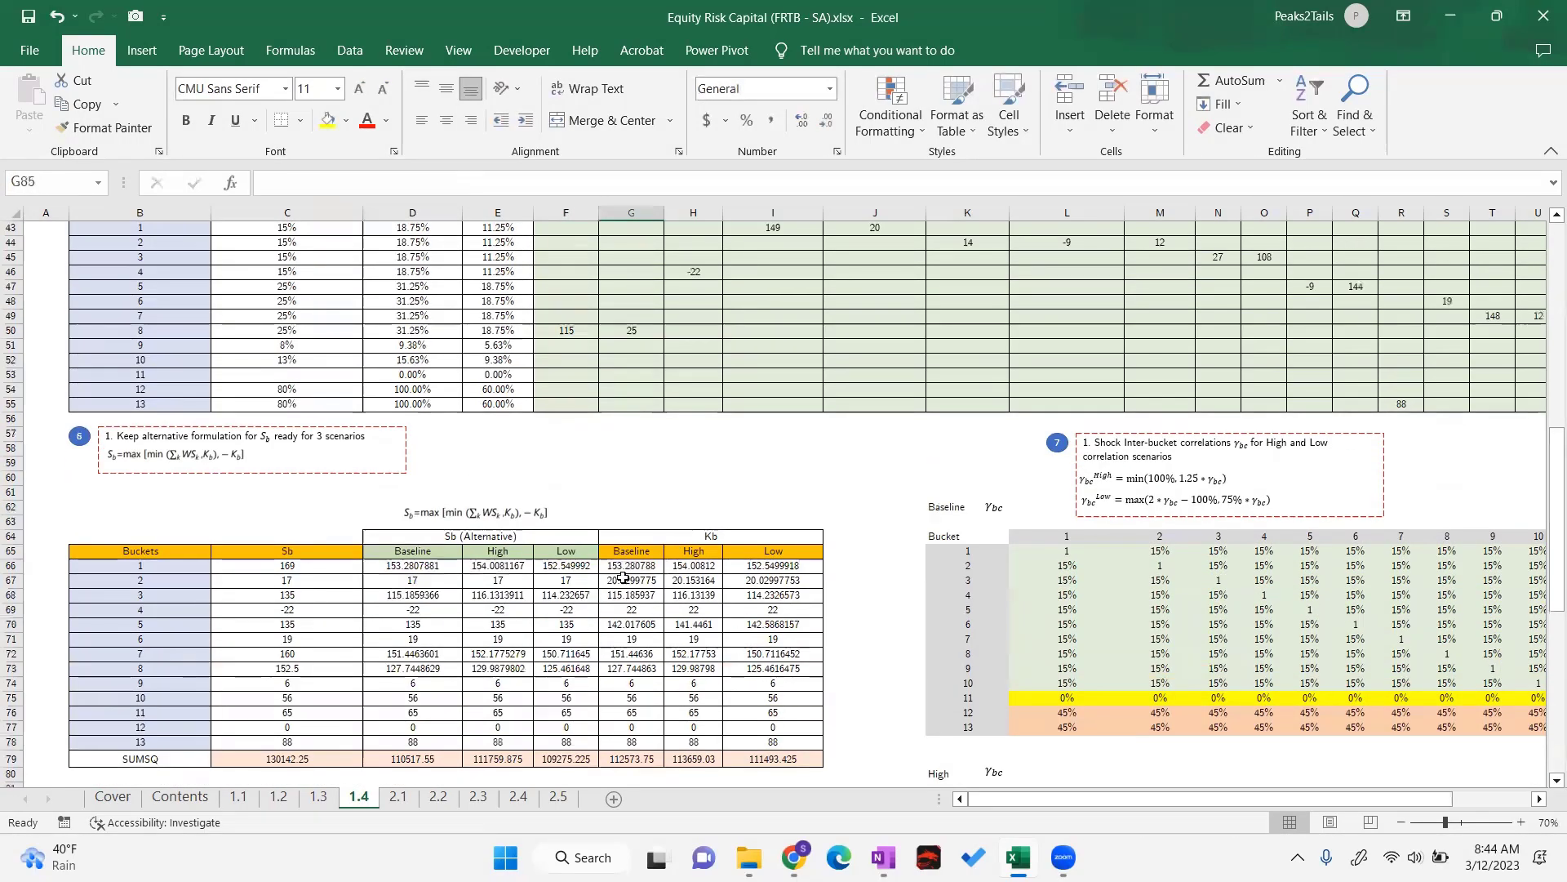
Examine note 7's High and Low inter-bucket correlation formulas alongside the Baseline correlation matrix
click(996, 450)
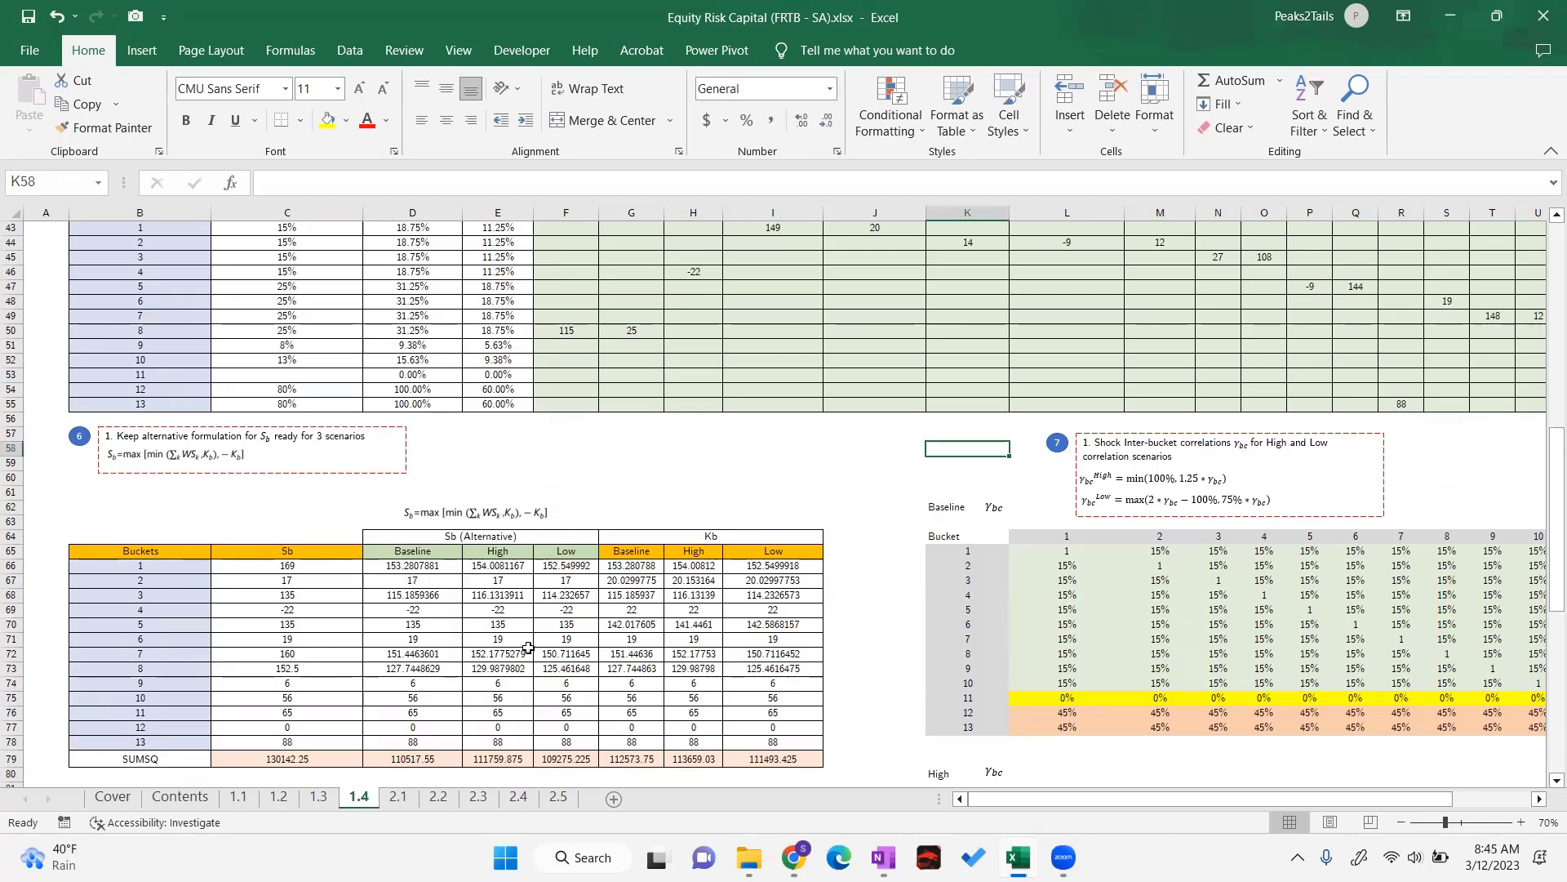
scroll(939, 637, down, 1)
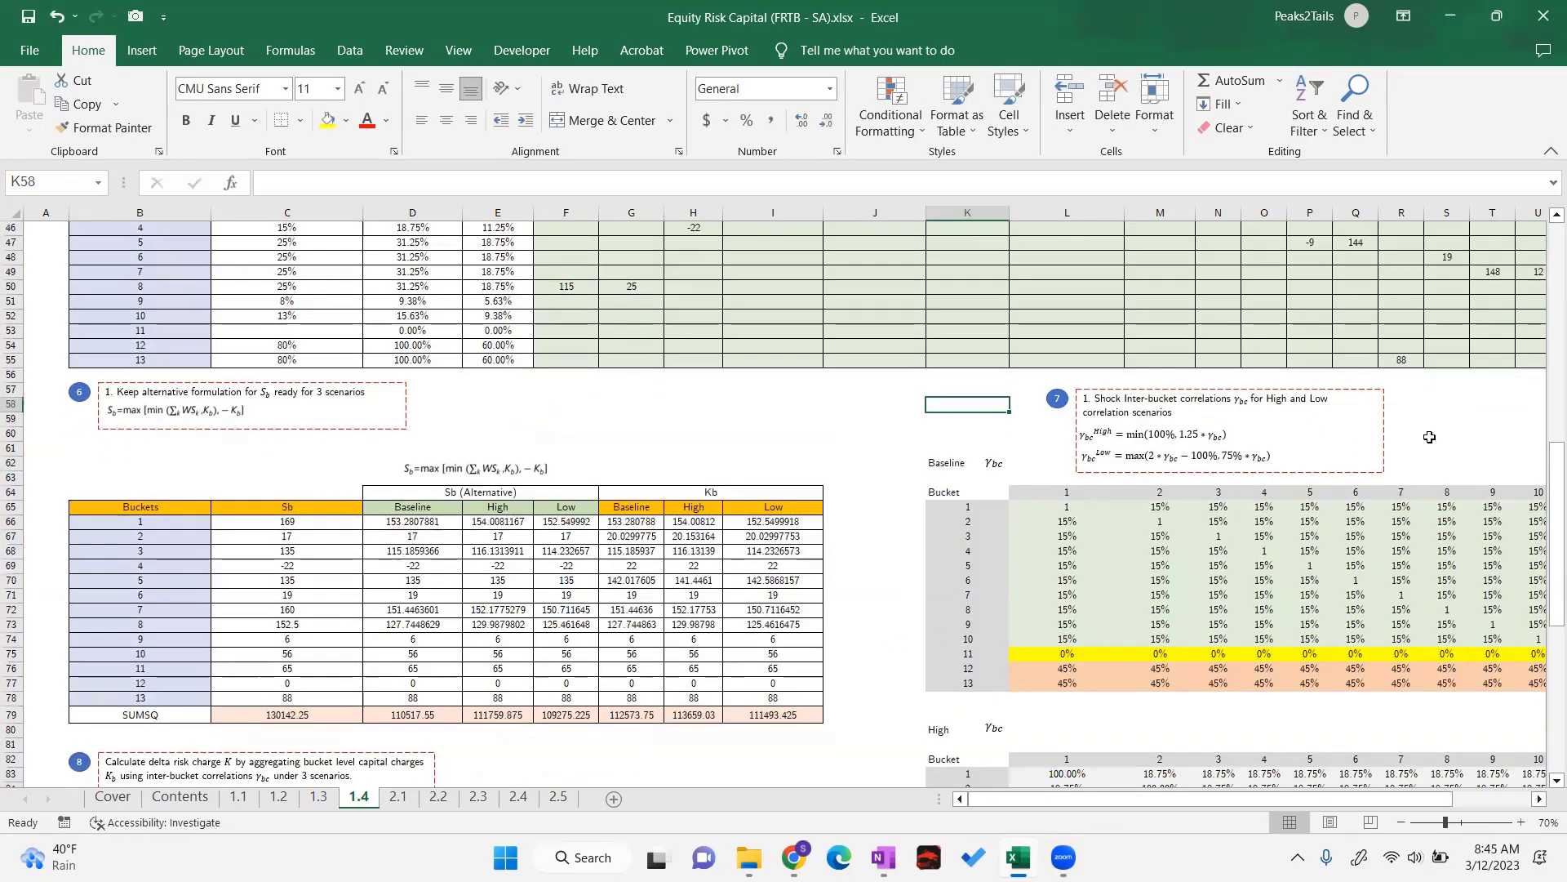
click(1430, 436)
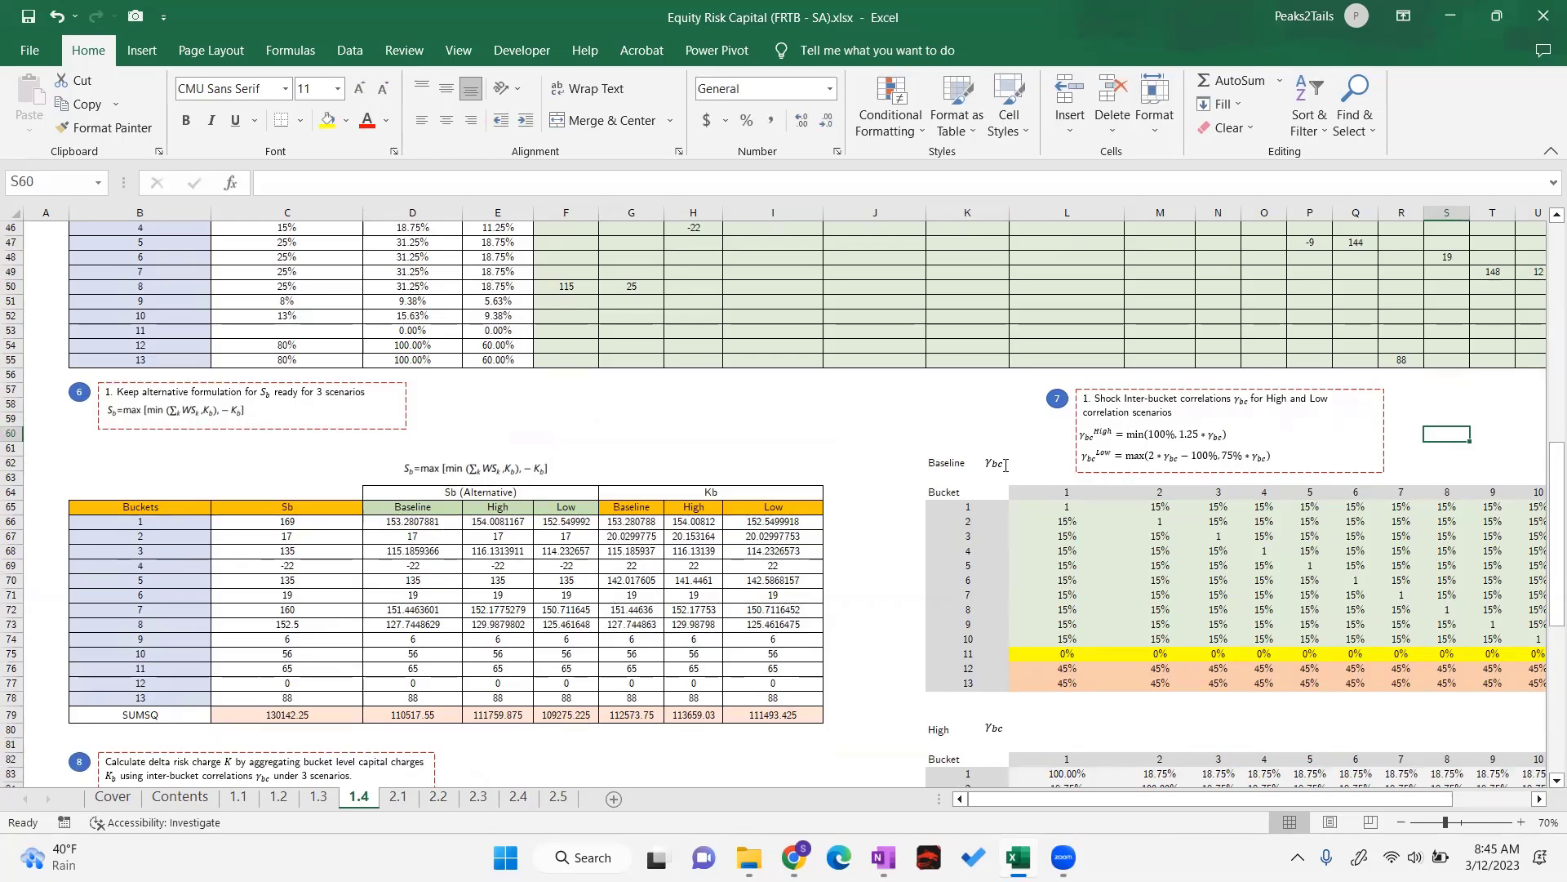
click(1005, 465)
click(1036, 406)
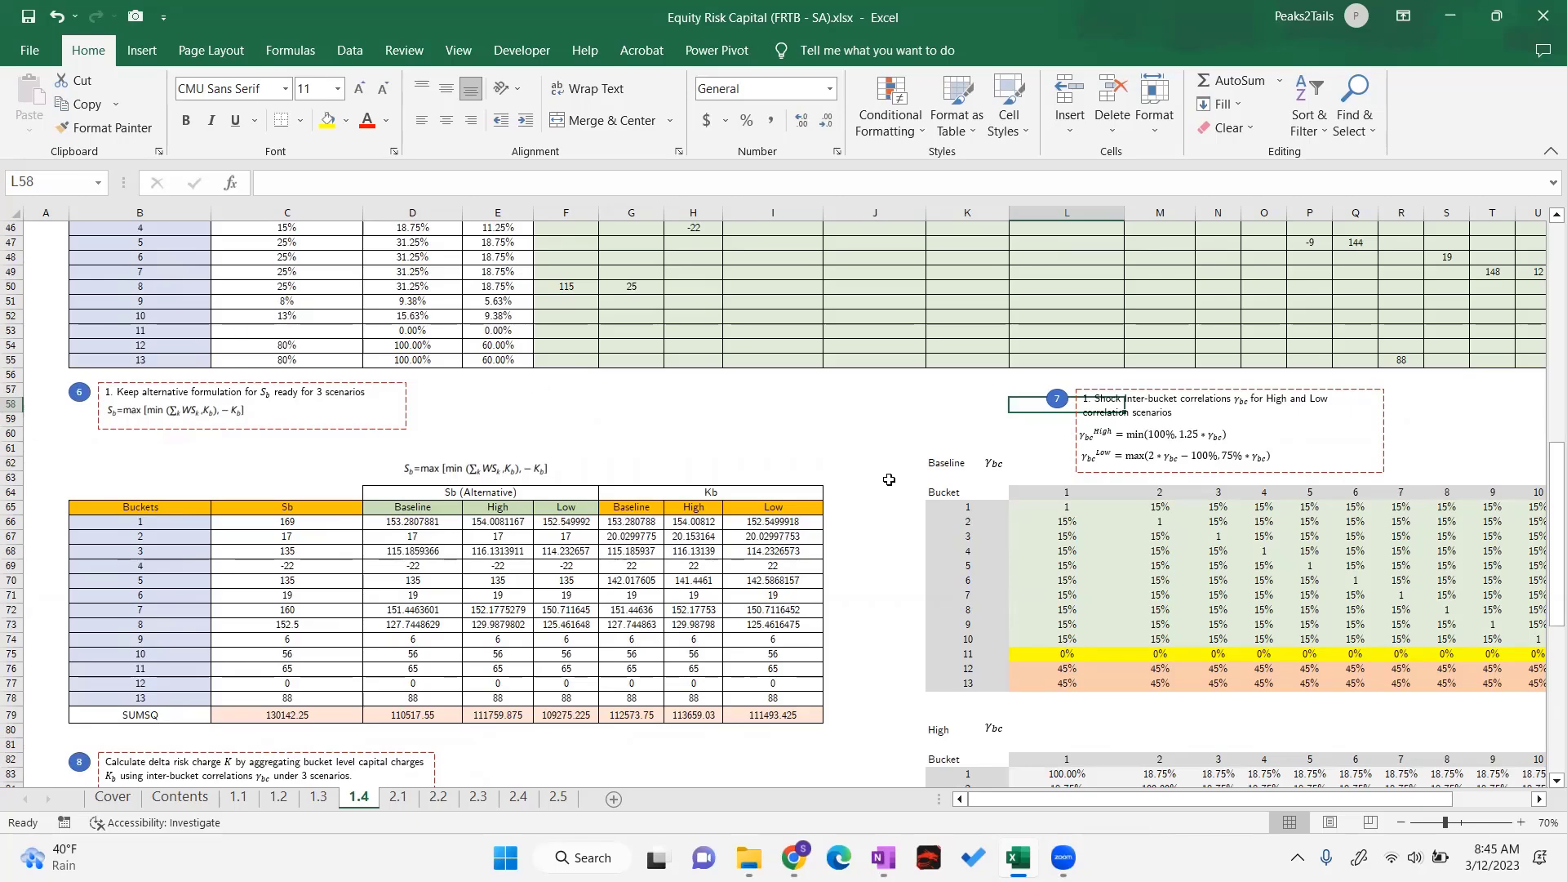
Review the Baseline inter-bucket correlation matrix for all 13 buckets alongside note 7's High and Low shock formulas
click(1039, 450)
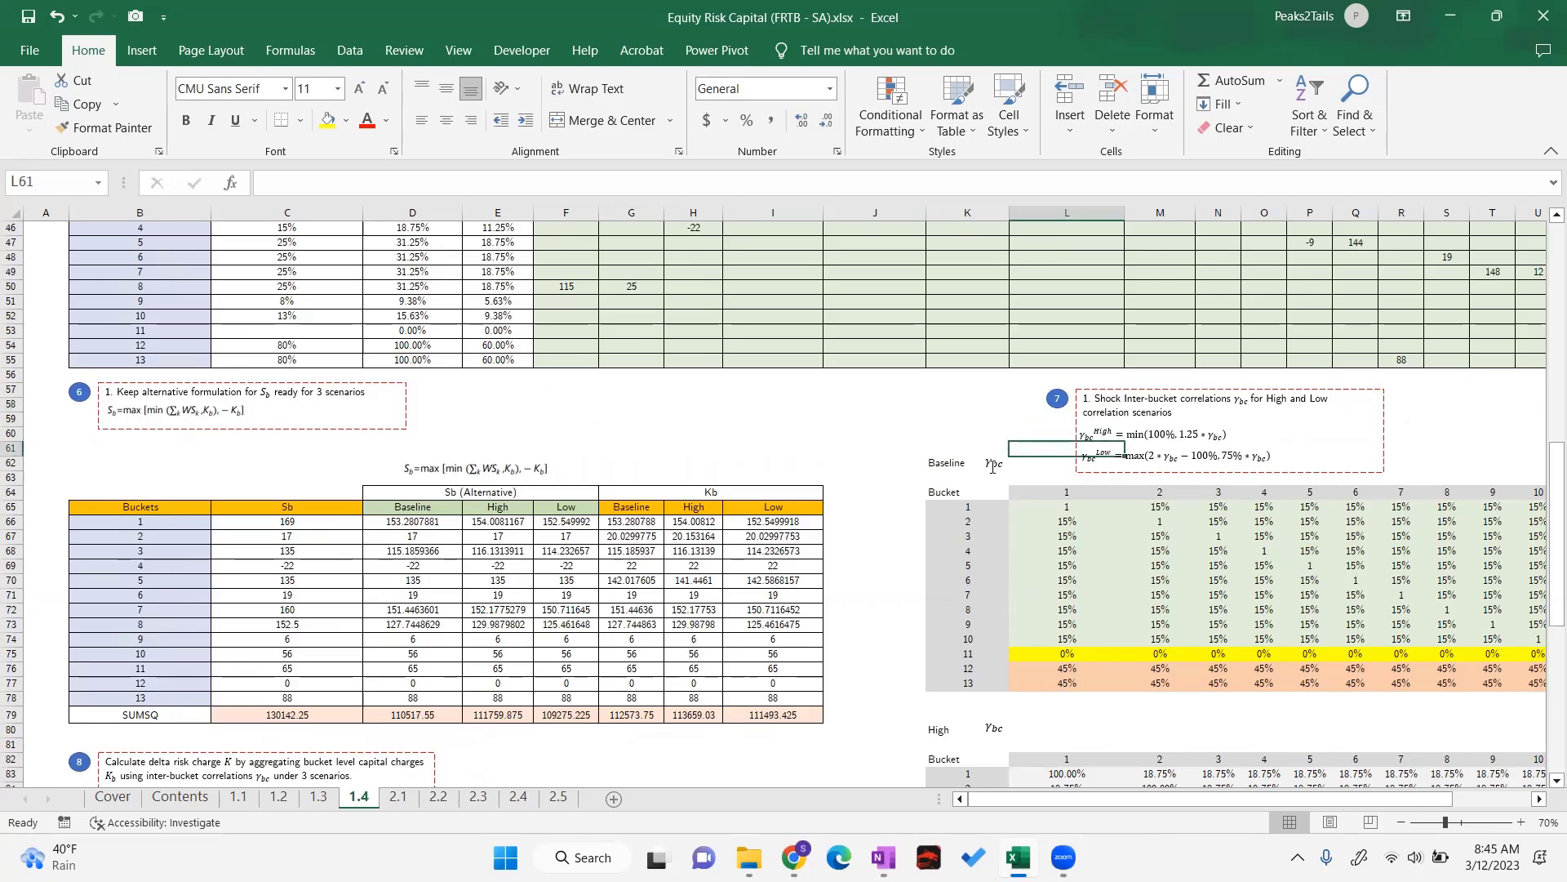
drag(964, 491, 1506, 684)
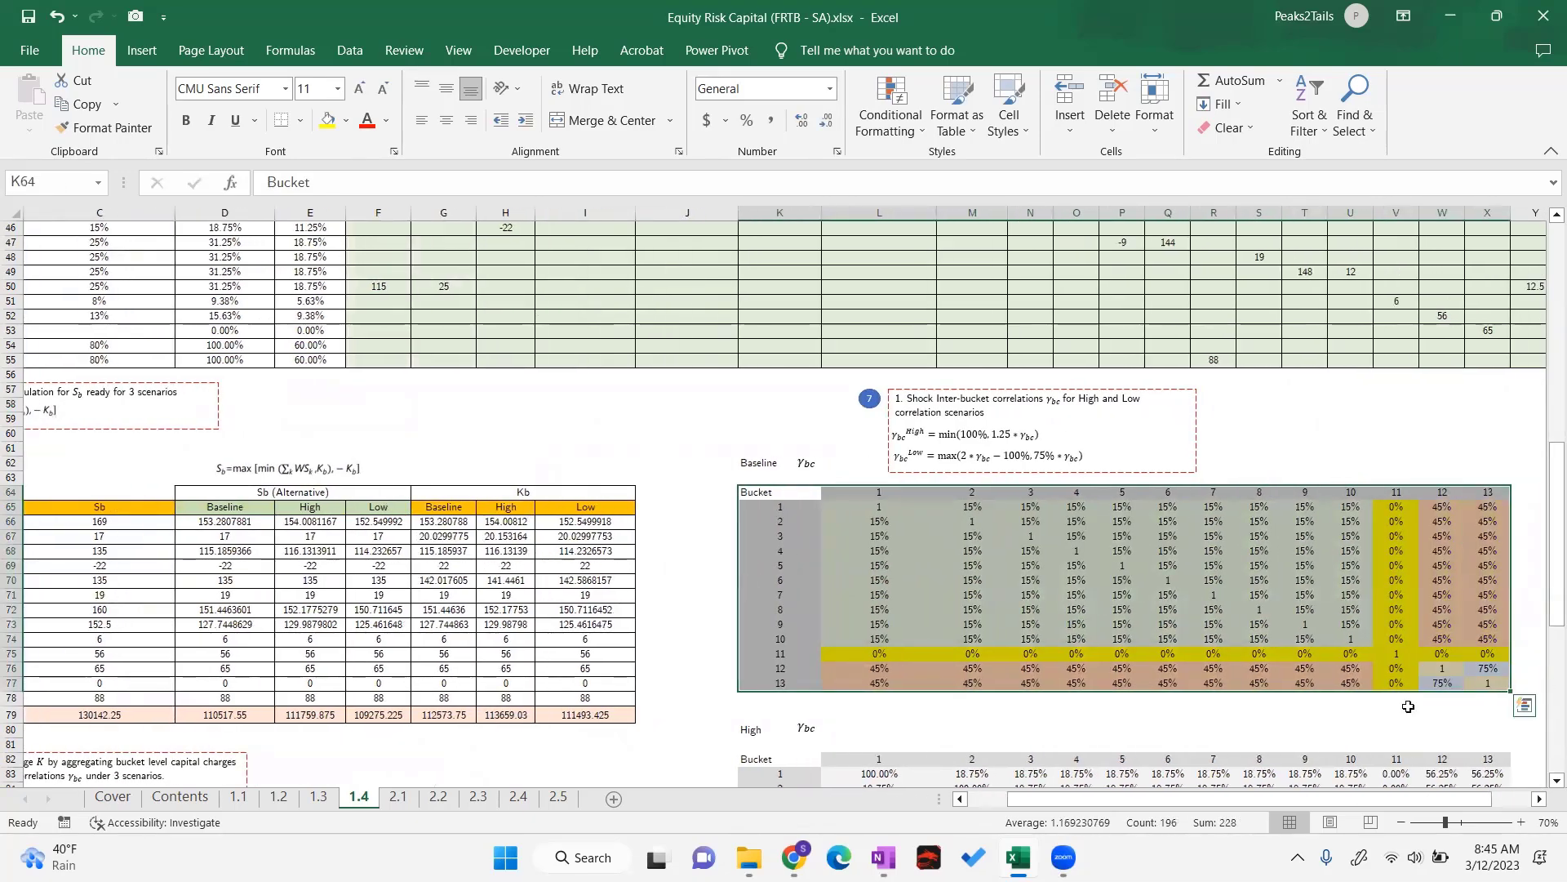
click(673, 610)
scroll(938, 628, up, 2)
scroll(932, 637, down, 1)
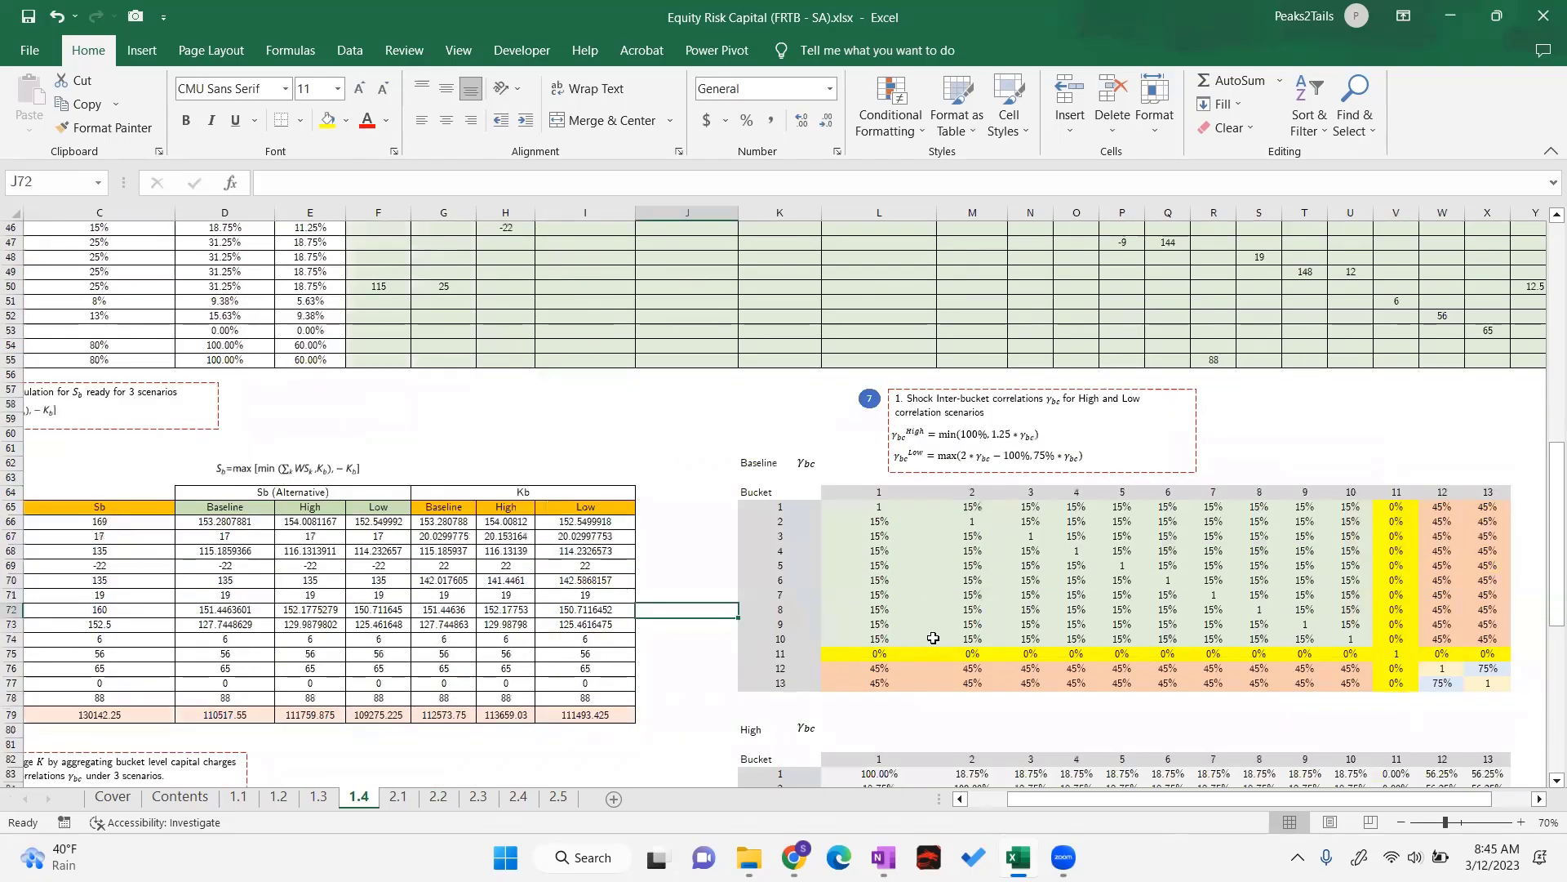
scroll(931, 637, up, 1)
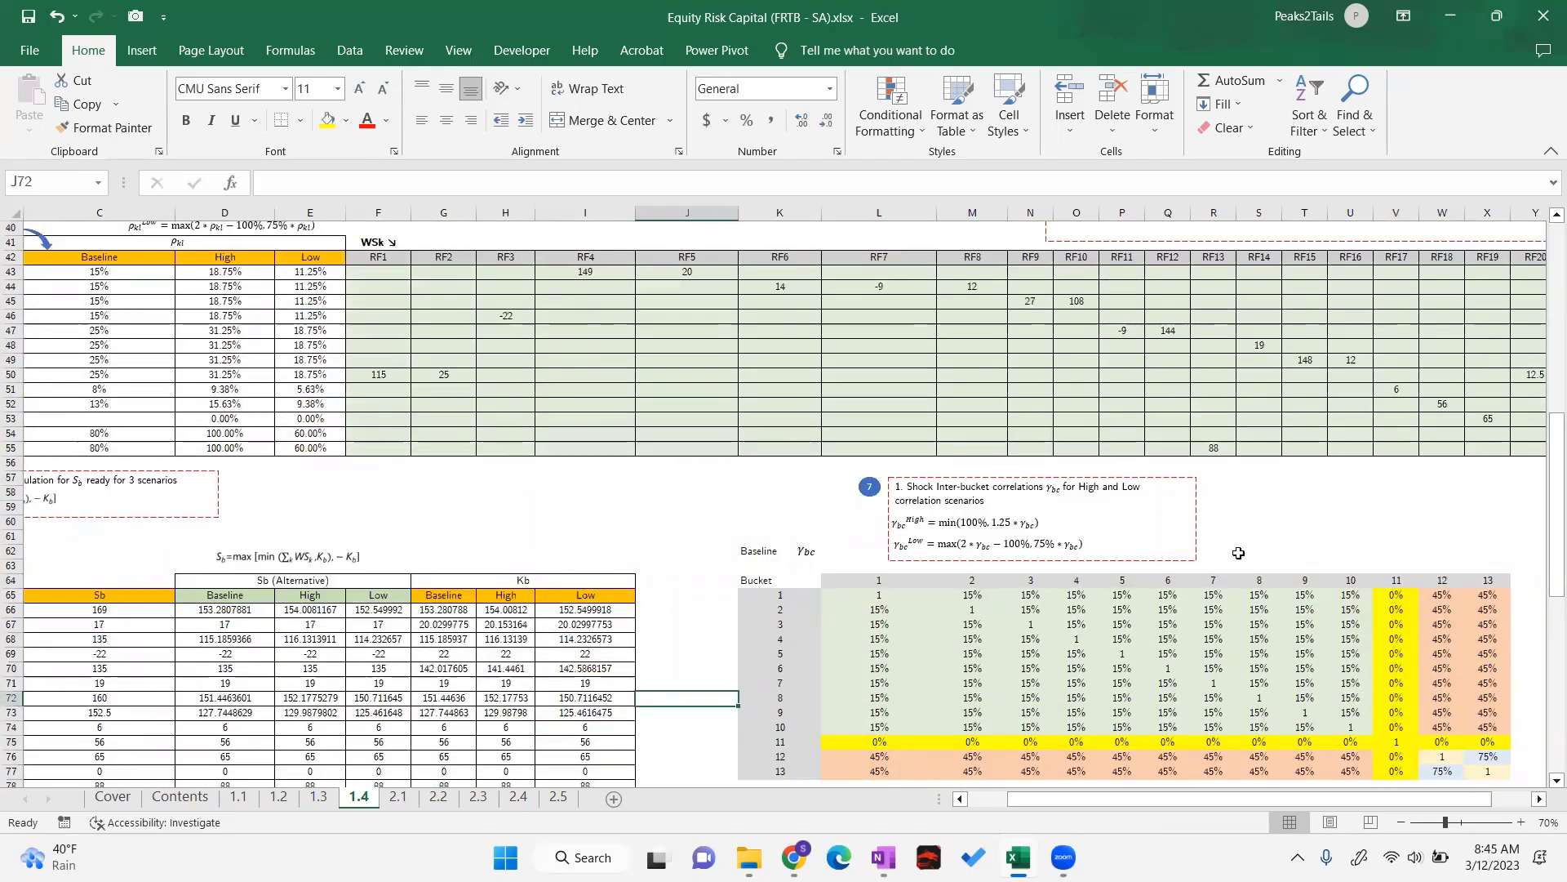
click(995, 522)
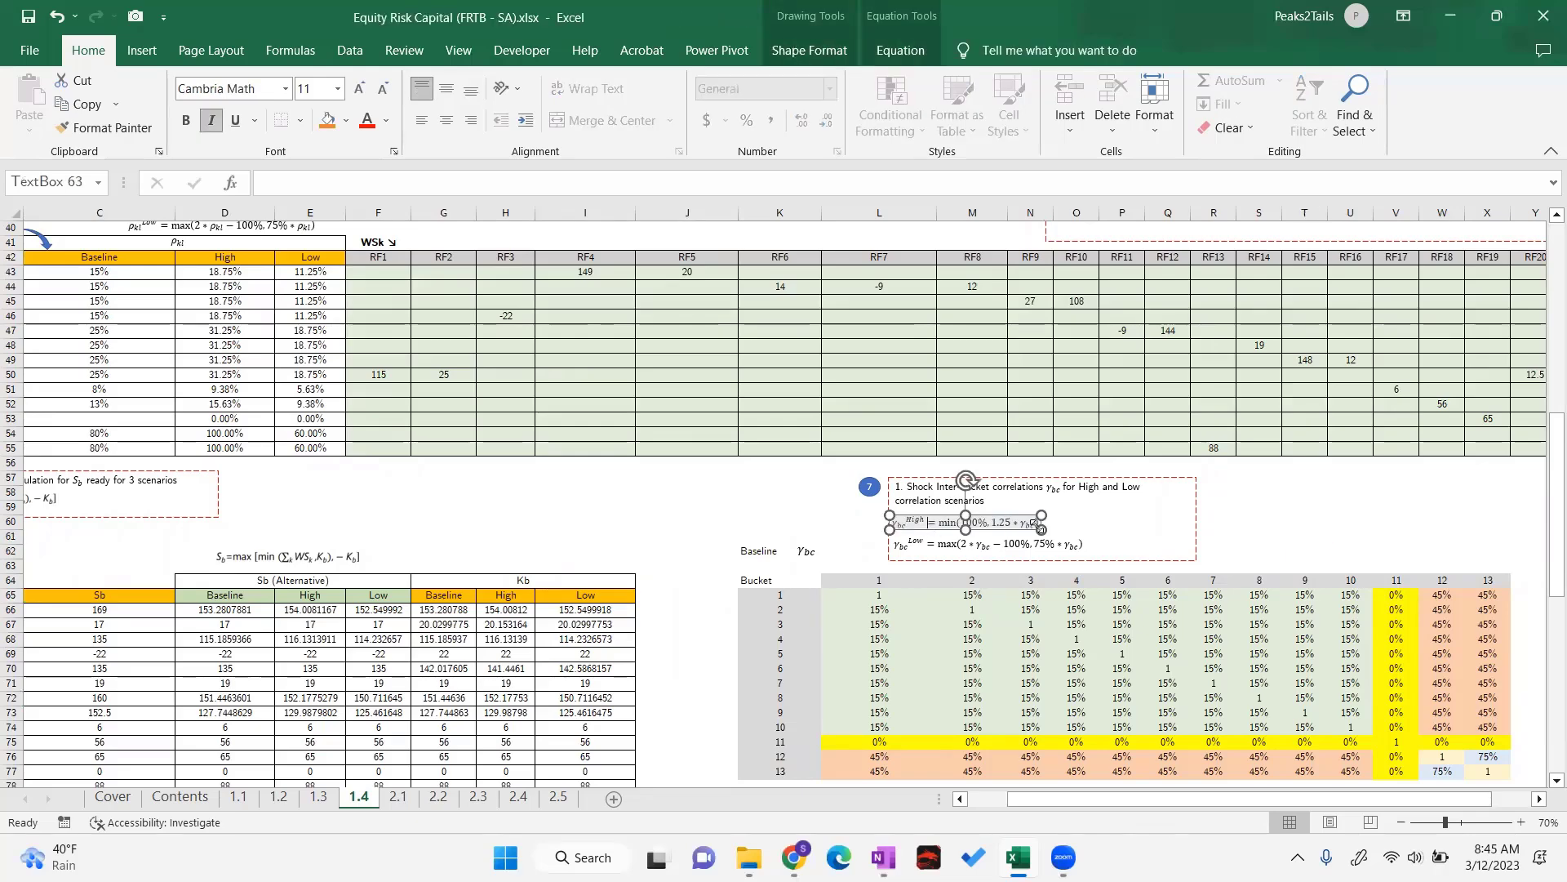
click(1023, 529)
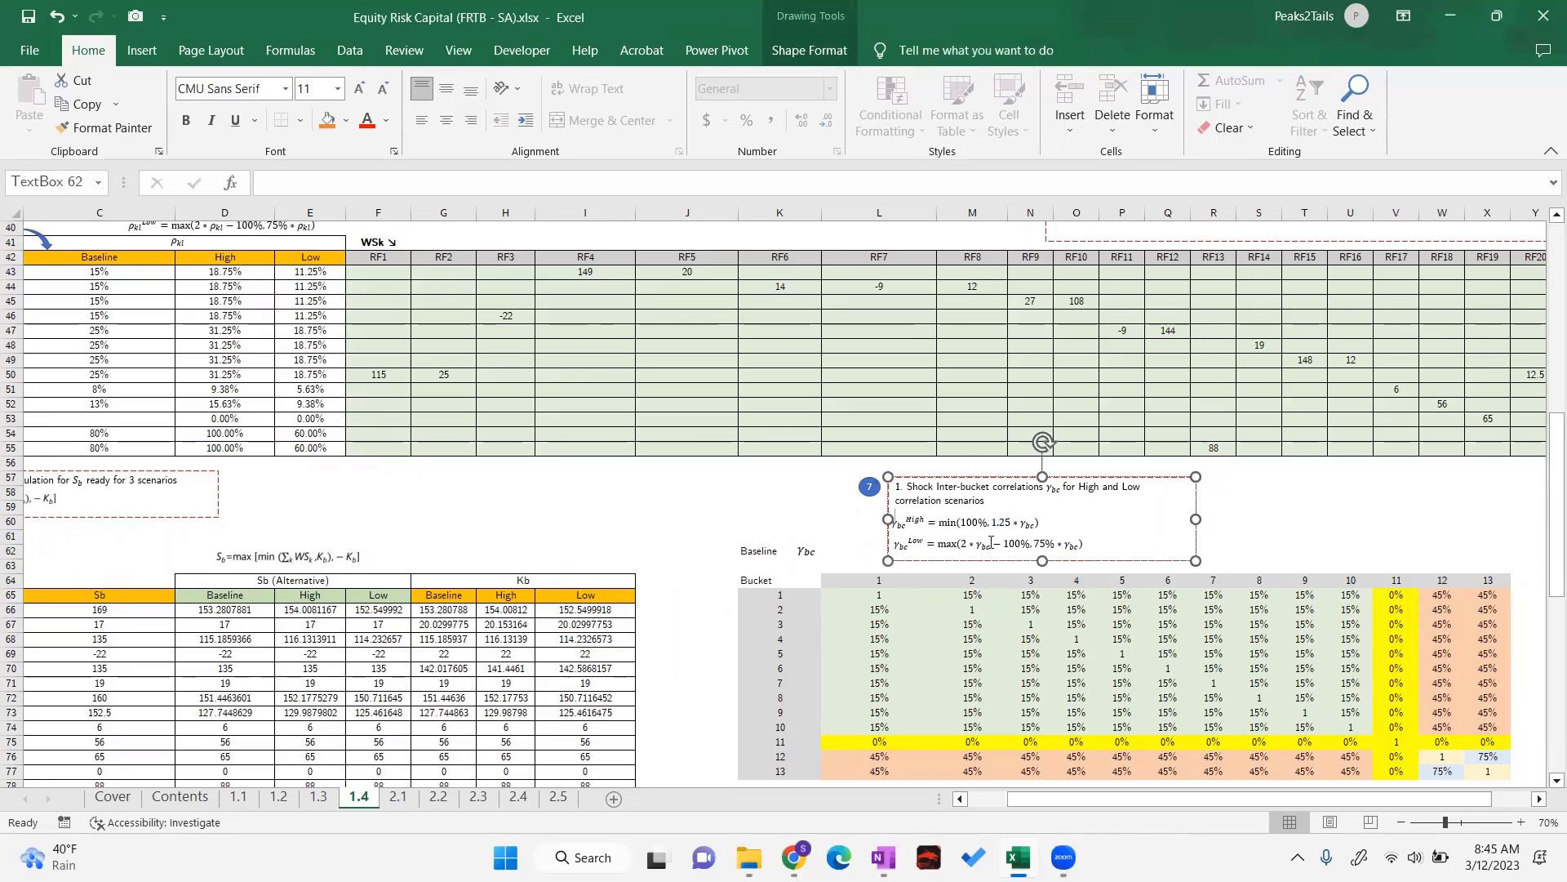
Review the full High and Low inter-bucket correlation matrices below the Baseline matrix
scroll(1184, 590, down, 3)
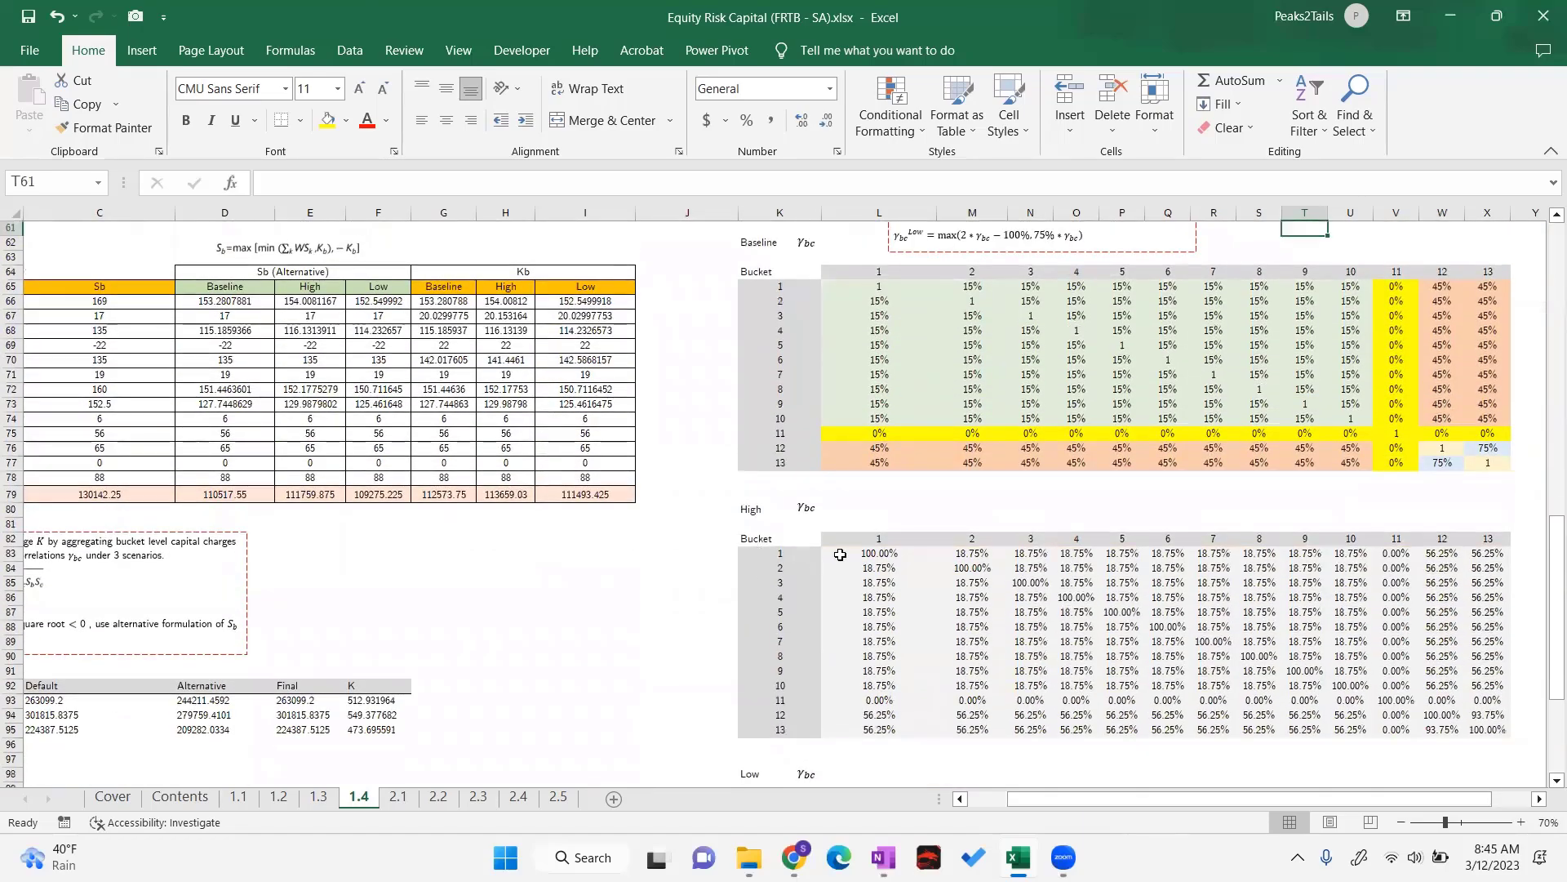
drag(841, 555, 1333, 732)
scroll(1339, 734, down, 6)
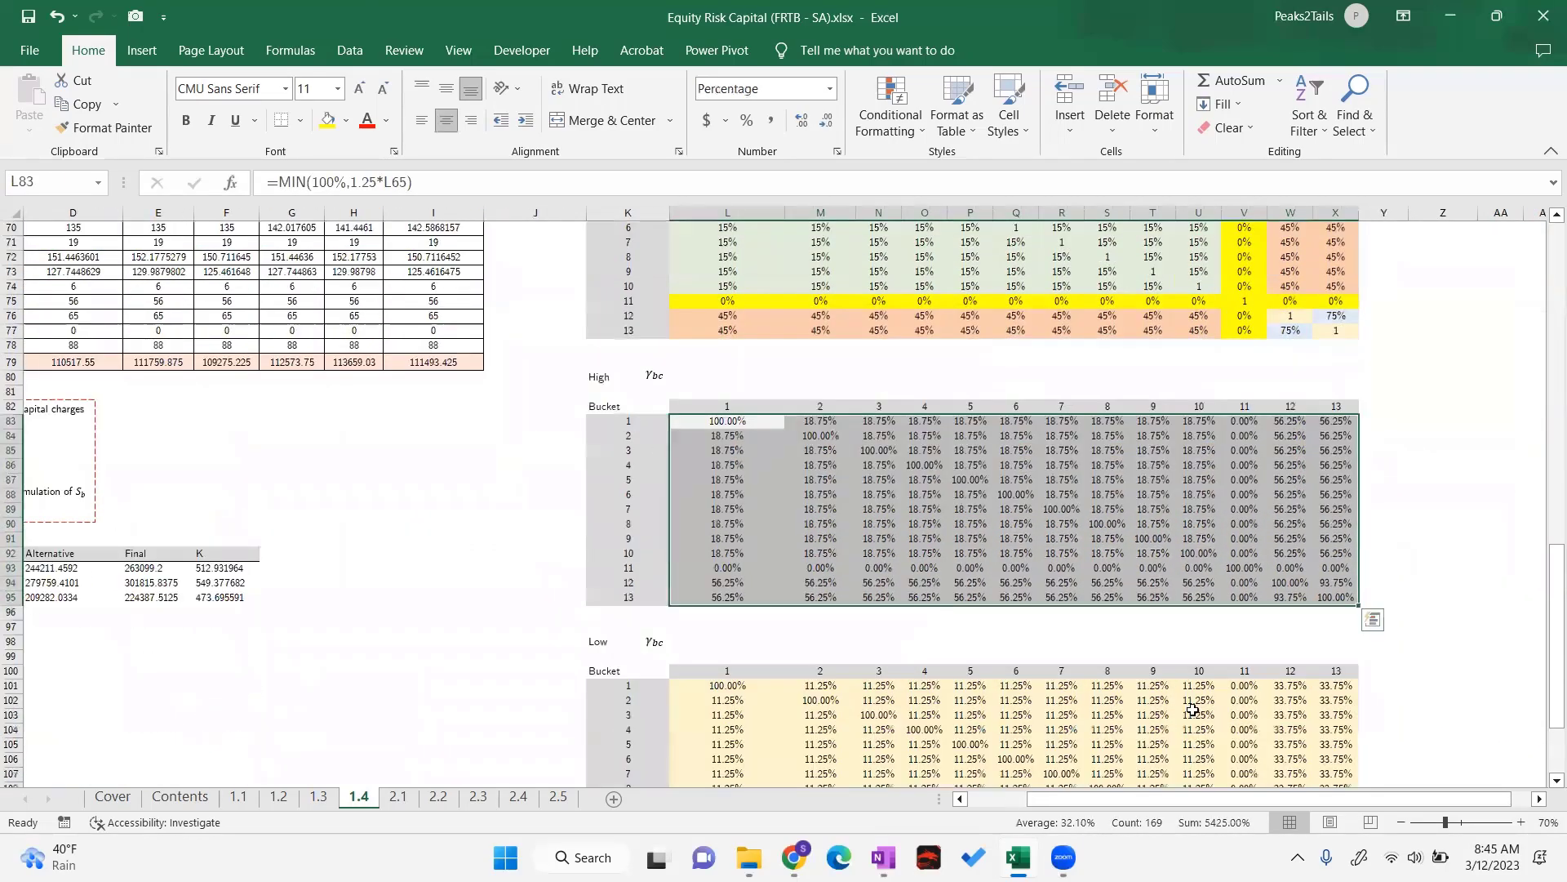
drag(701, 564, 1372, 745)
Inspect the MAX formula of bucket 6's diagonal cell in the Low matrix and trace its reference to the Baseline matrix
click(1012, 629)
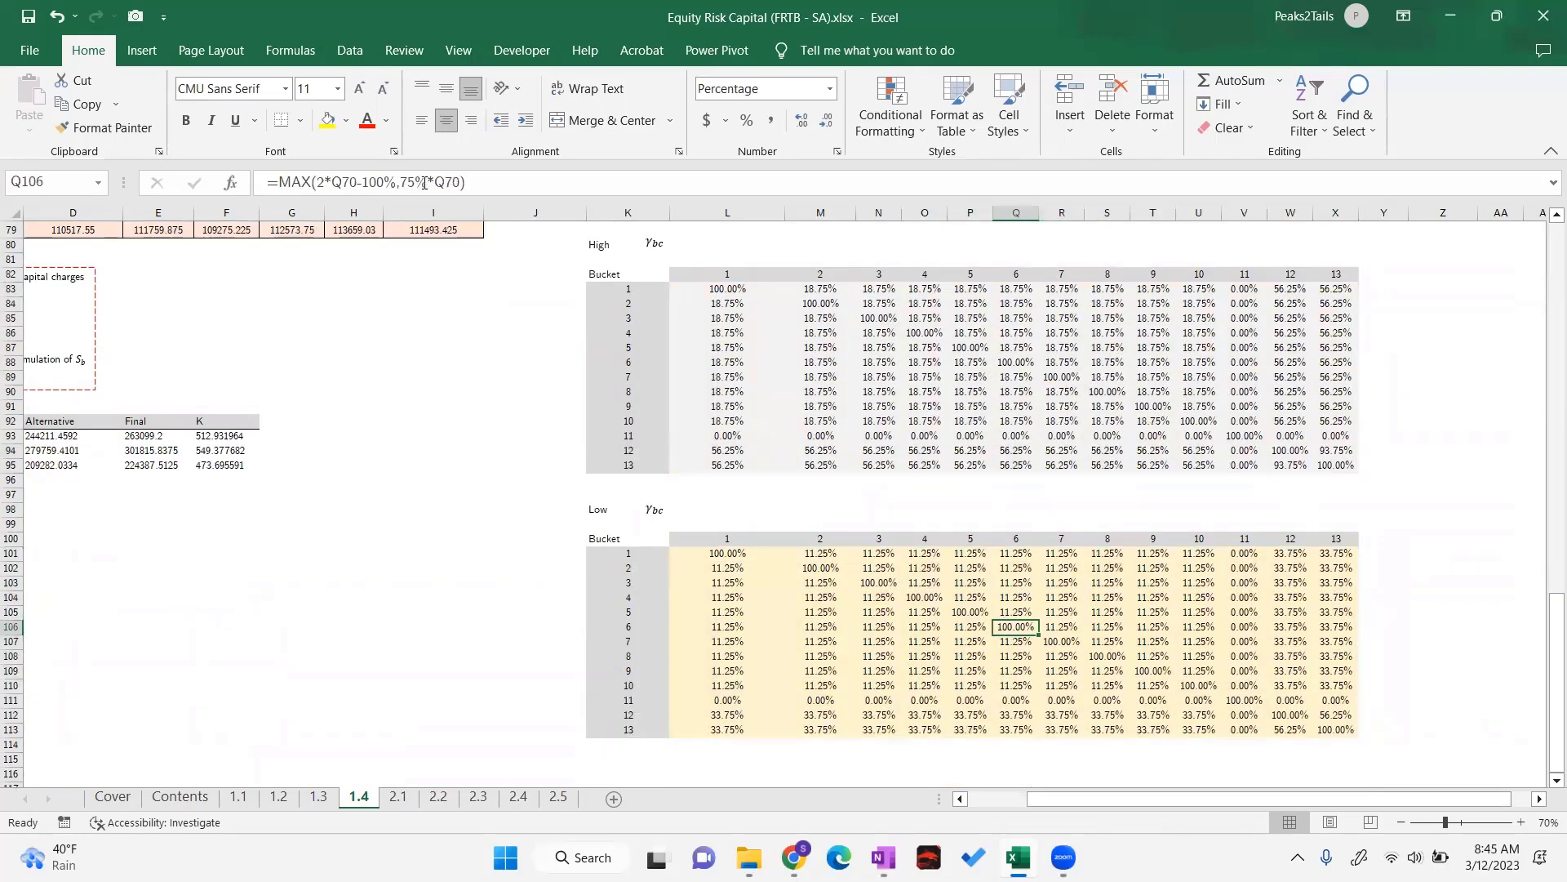
click(489, 181)
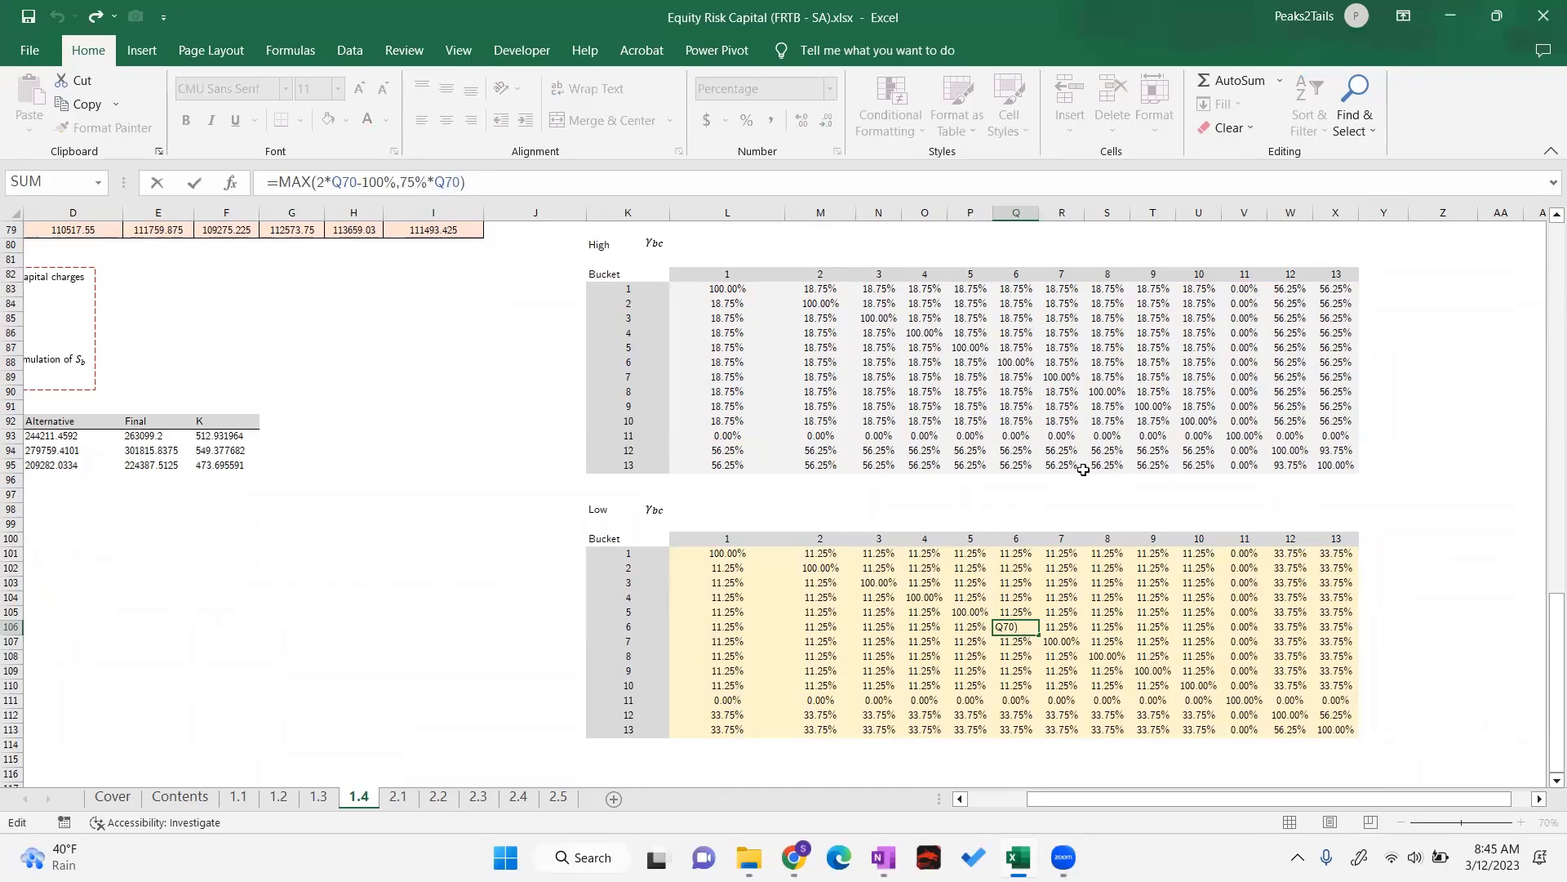
scroll(1035, 404, up, 7)
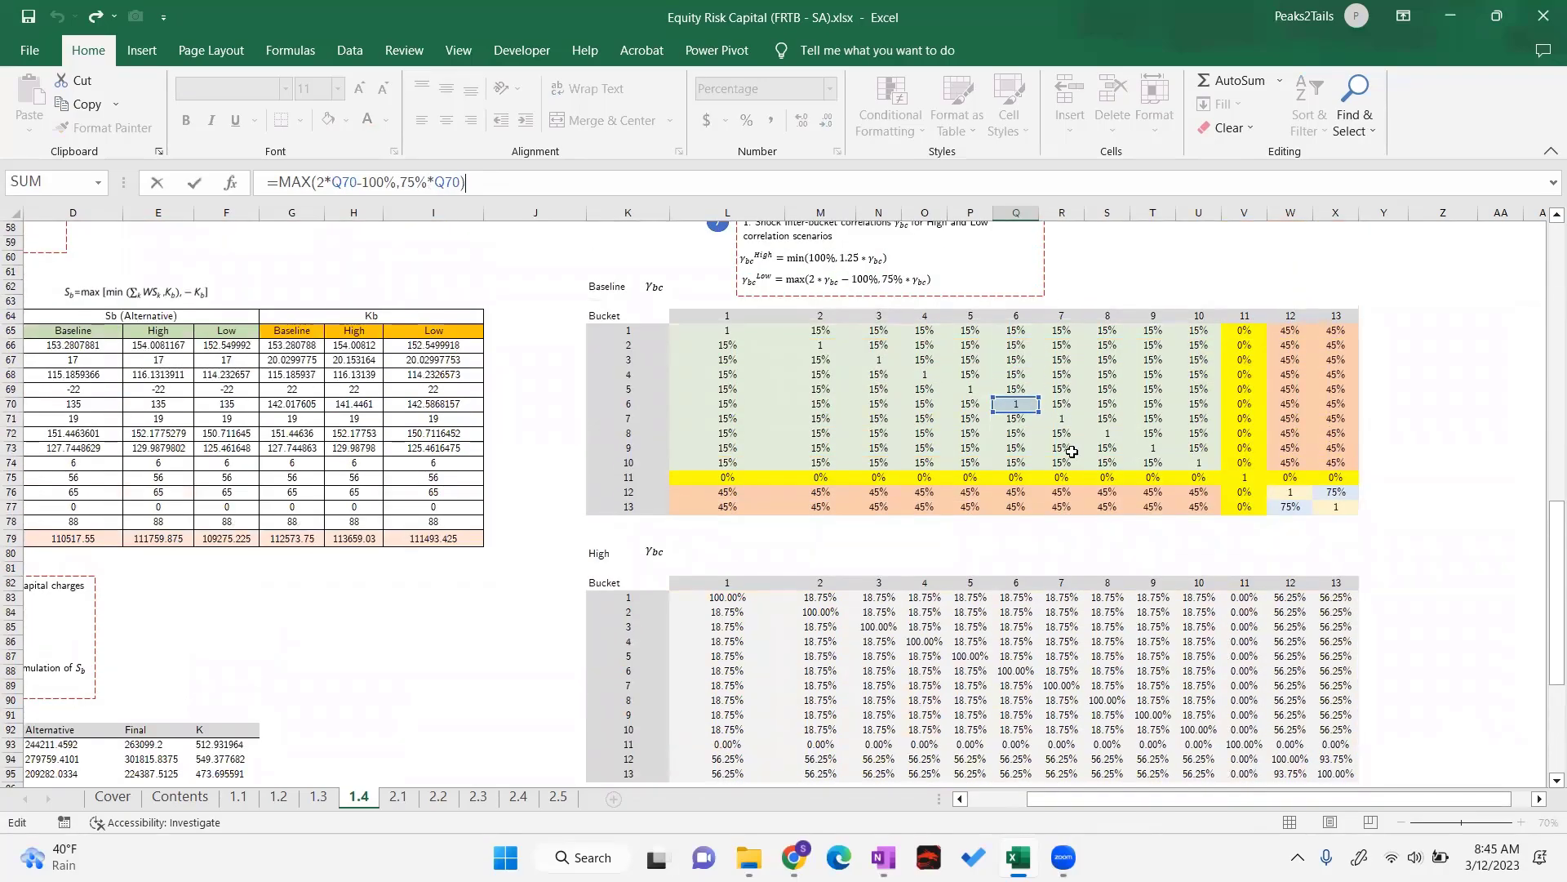
key(Escape)
scroll(1021, 699, up, 1)
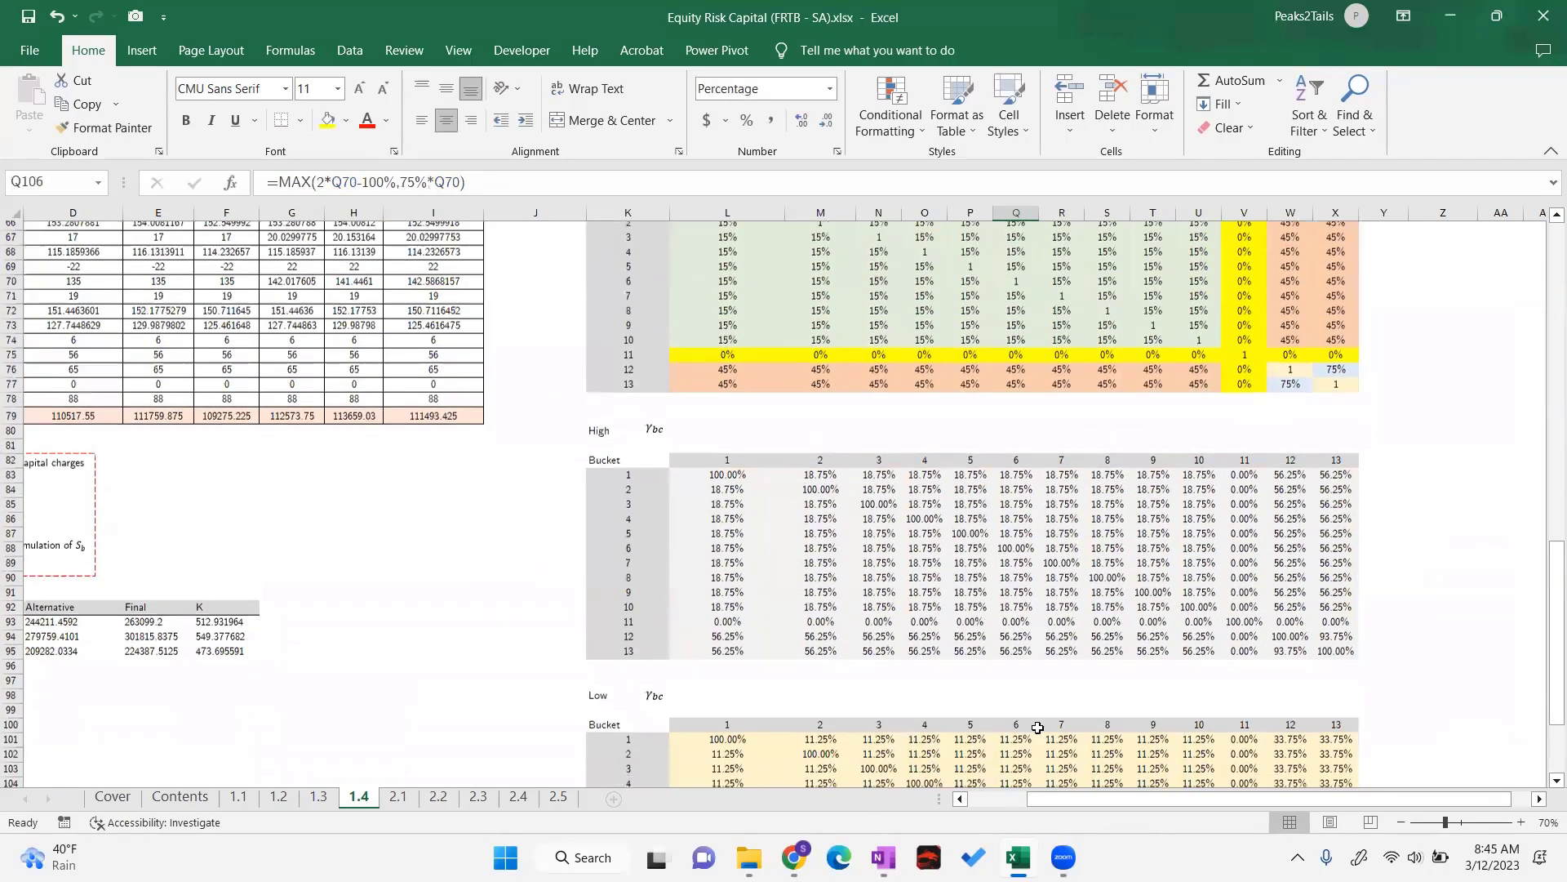
Examine note 8's formula for aggregating the bucket-level charges into the delta risk charge K
scroll(677, 654, left, 3)
scroll(677, 654, up, 2)
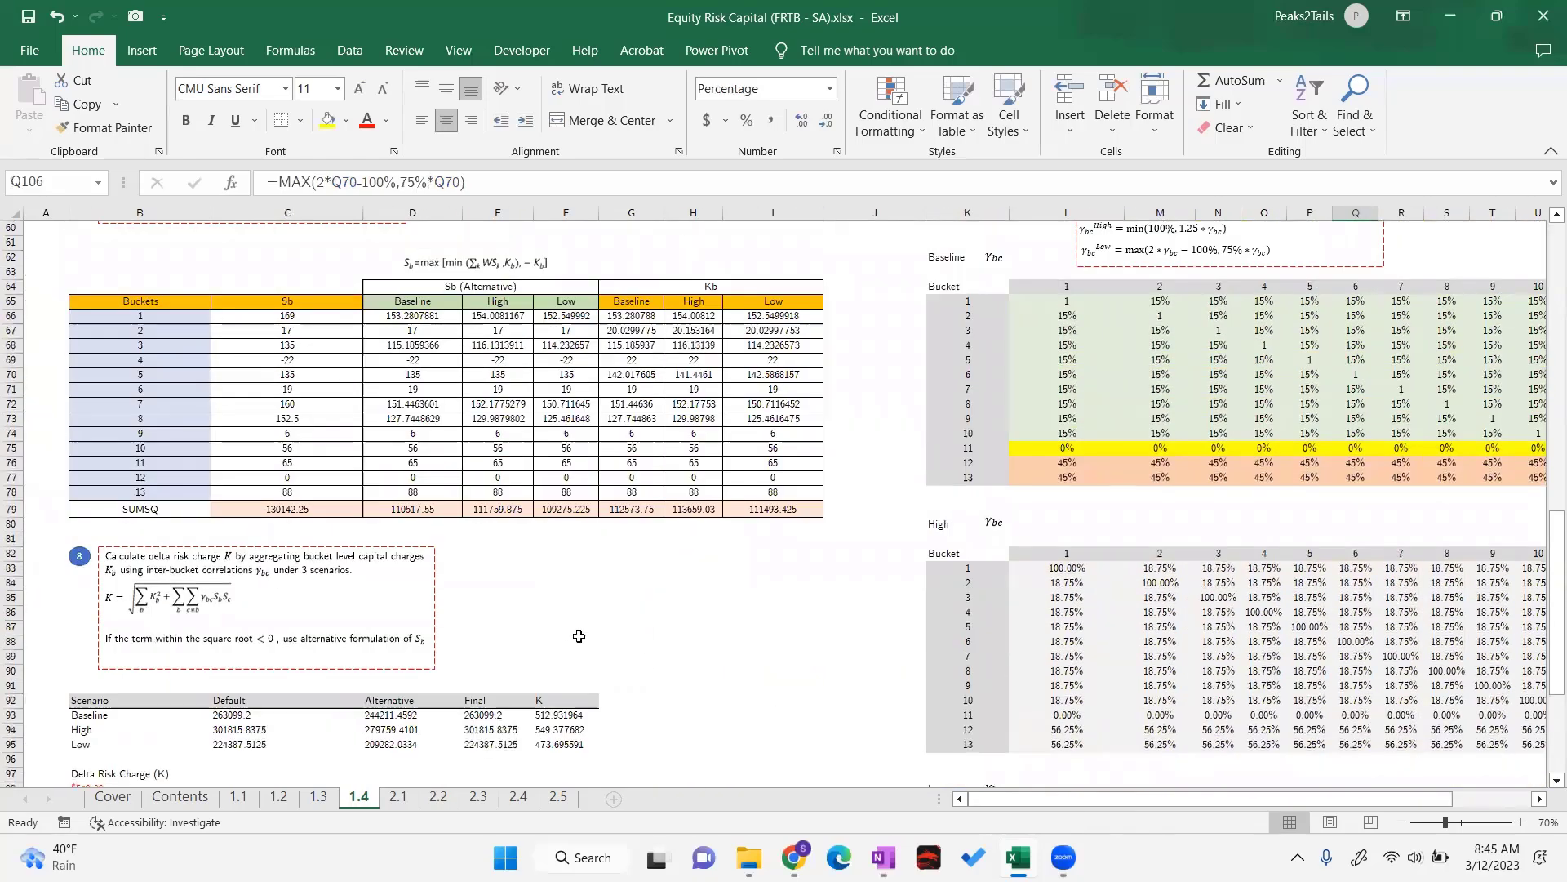
scroll(602, 588, down, 1)
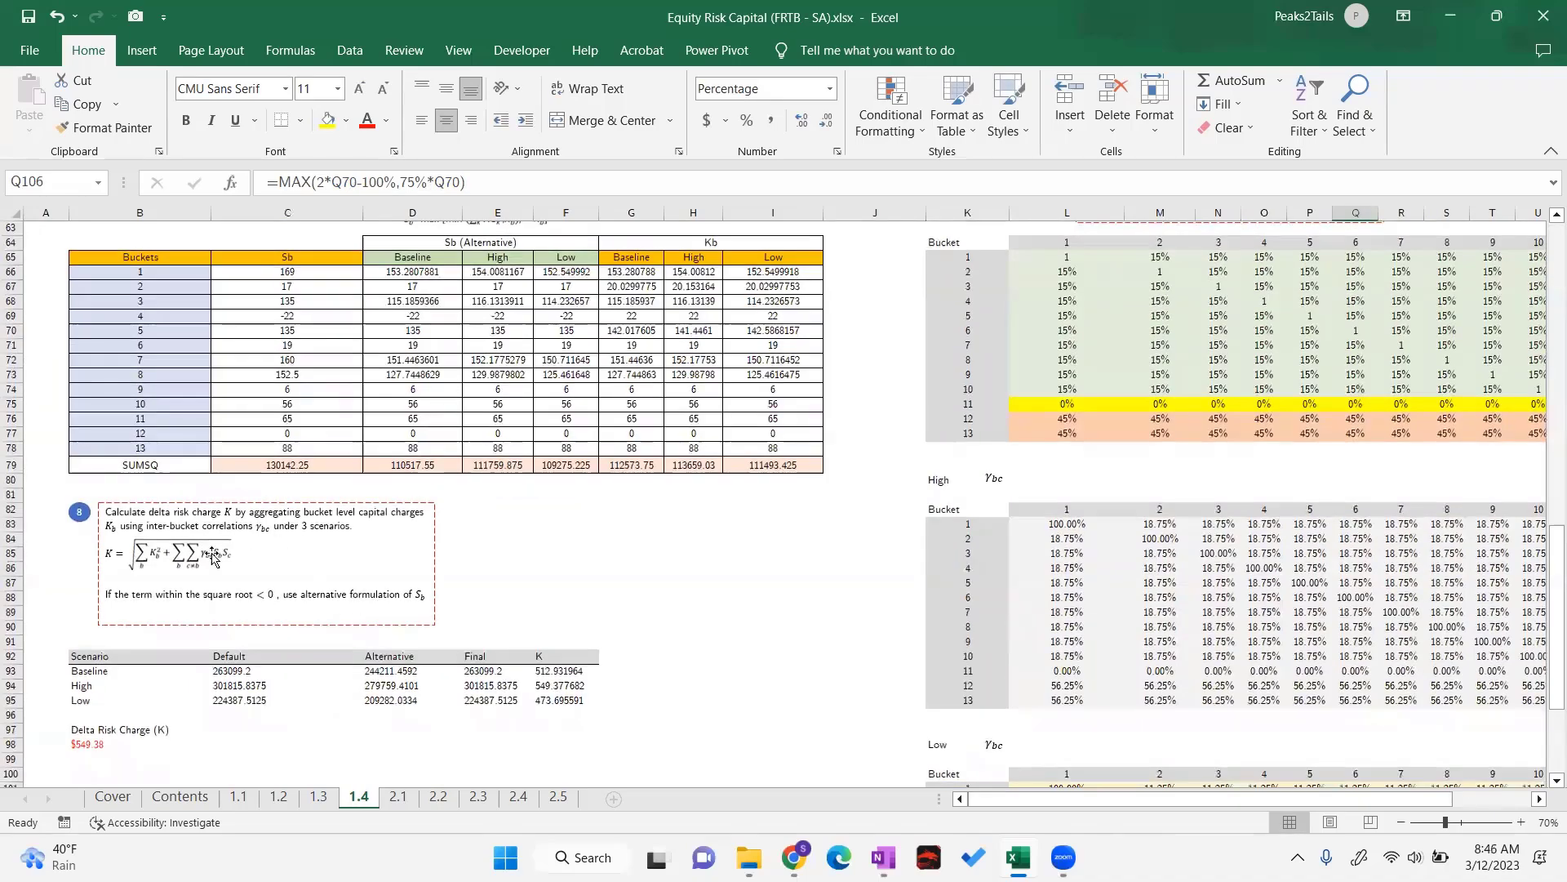
click(139, 555)
click(522, 569)
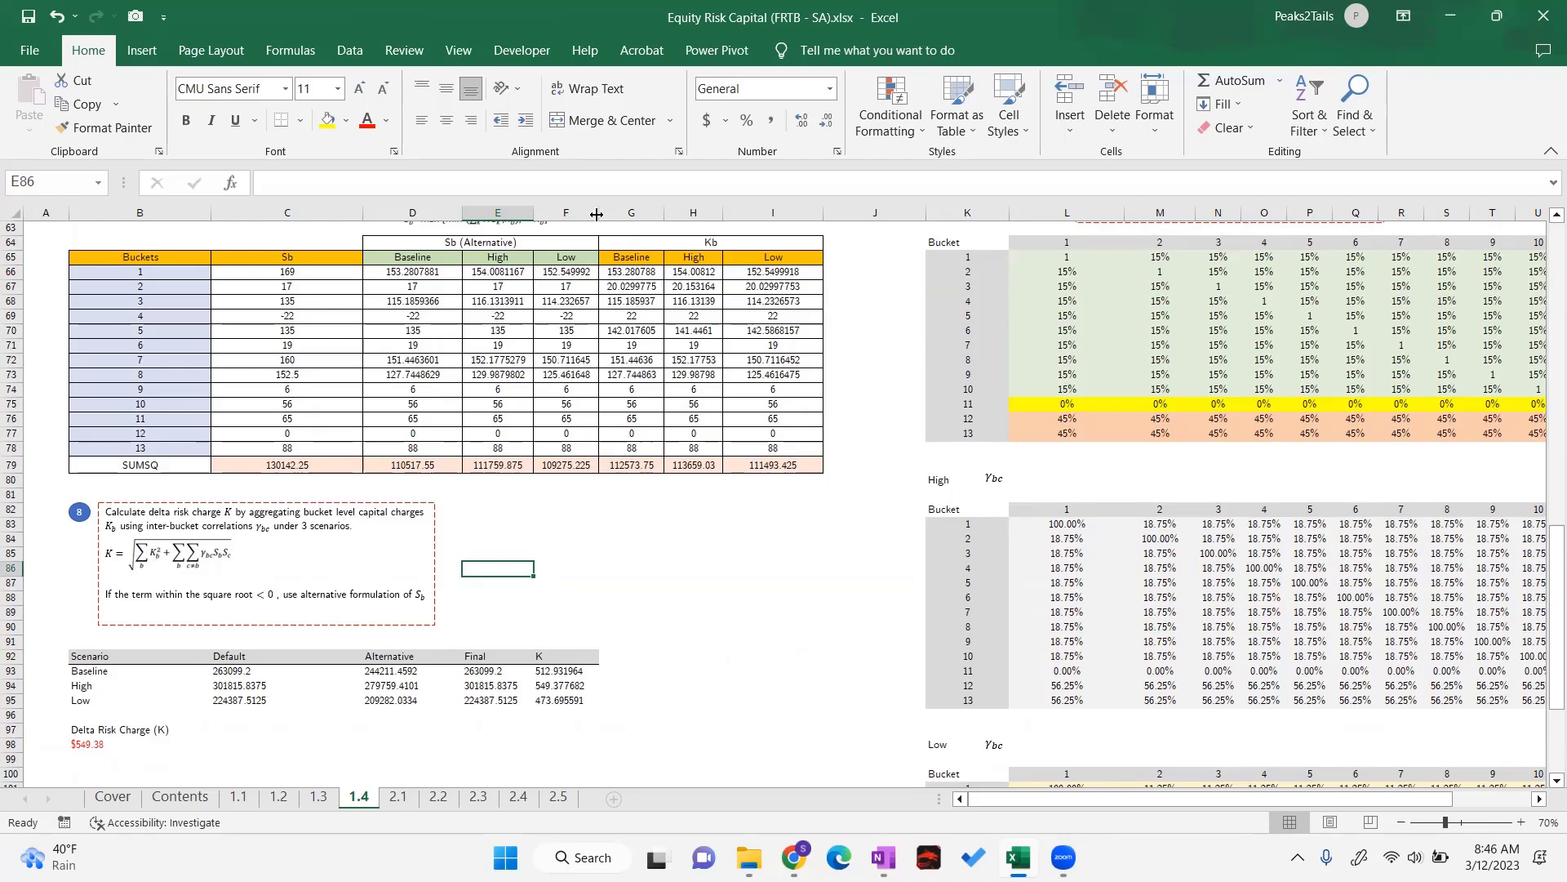
click(226, 549)
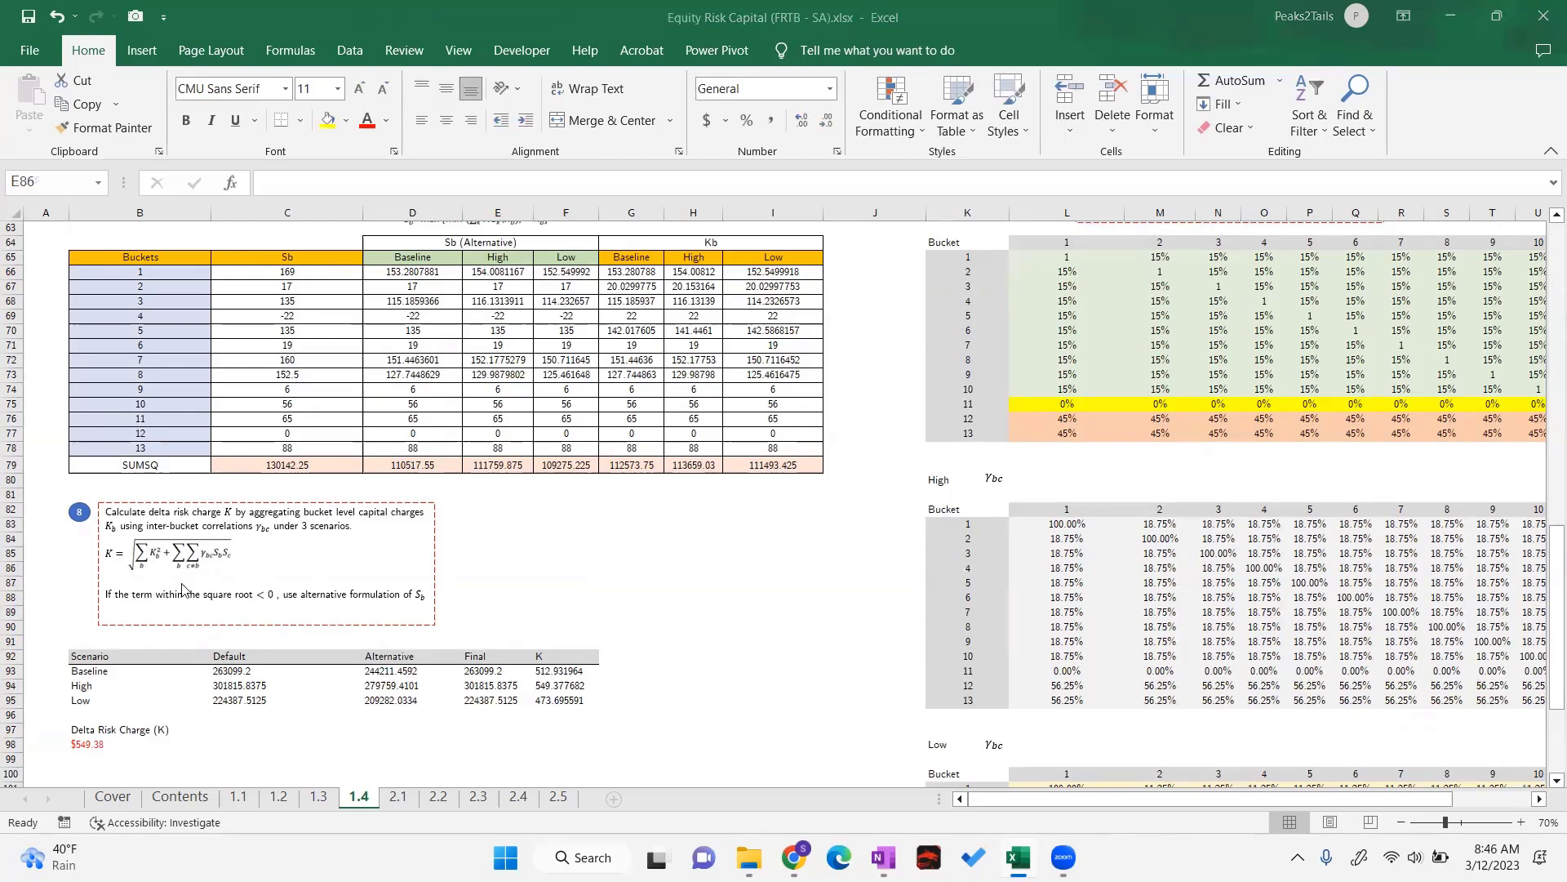
Match the Kb term in note 8's formula to the Baseline Kb values of all 13 buckets
scroll(606, 327, up, 2)
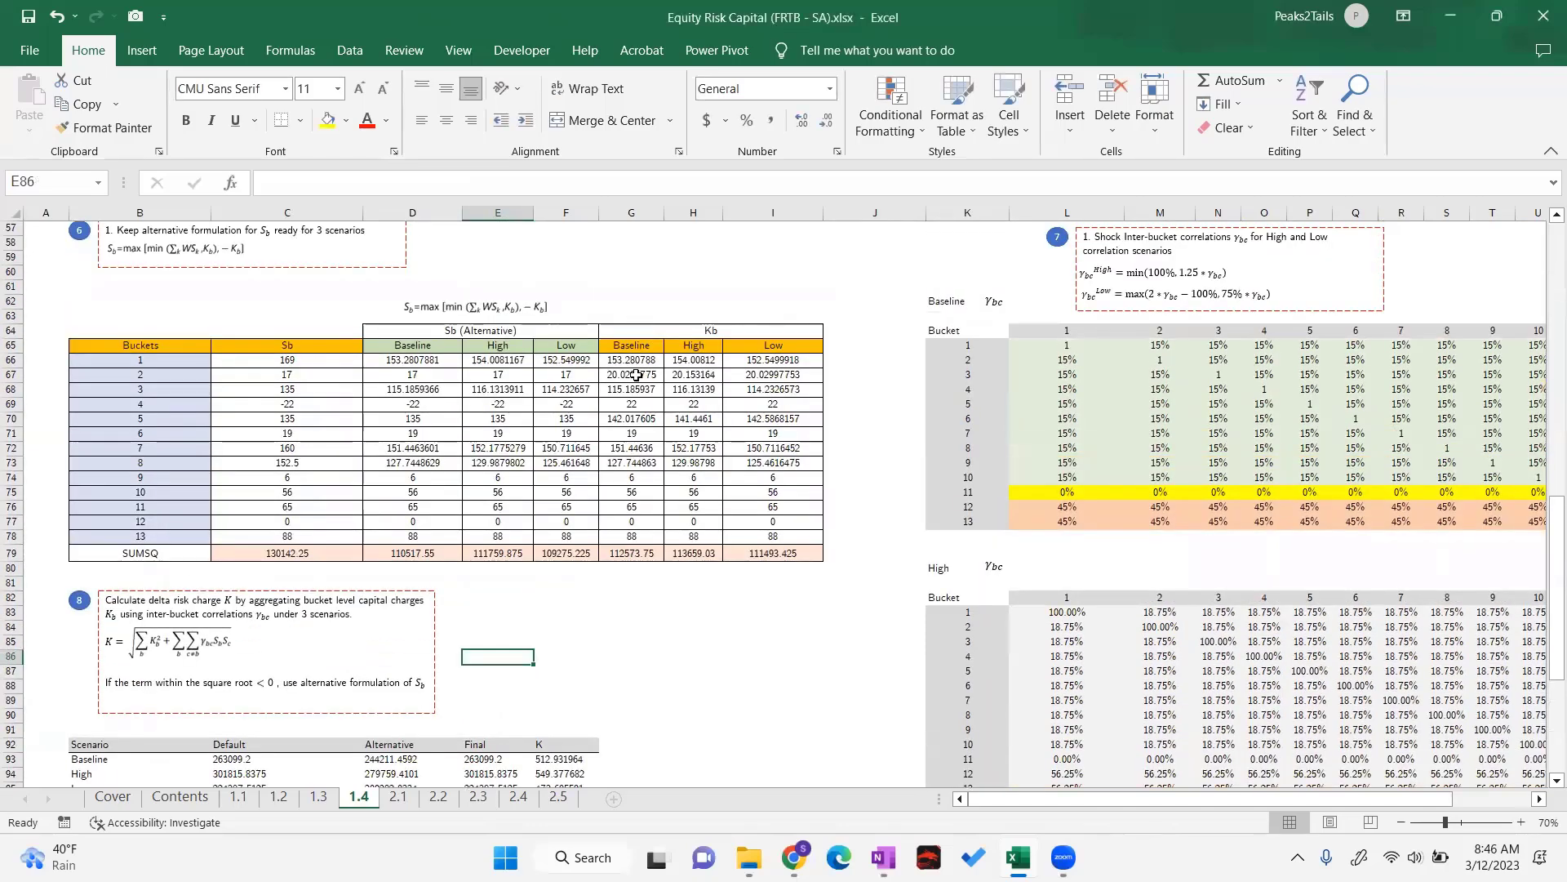
drag(631, 360, 629, 532)
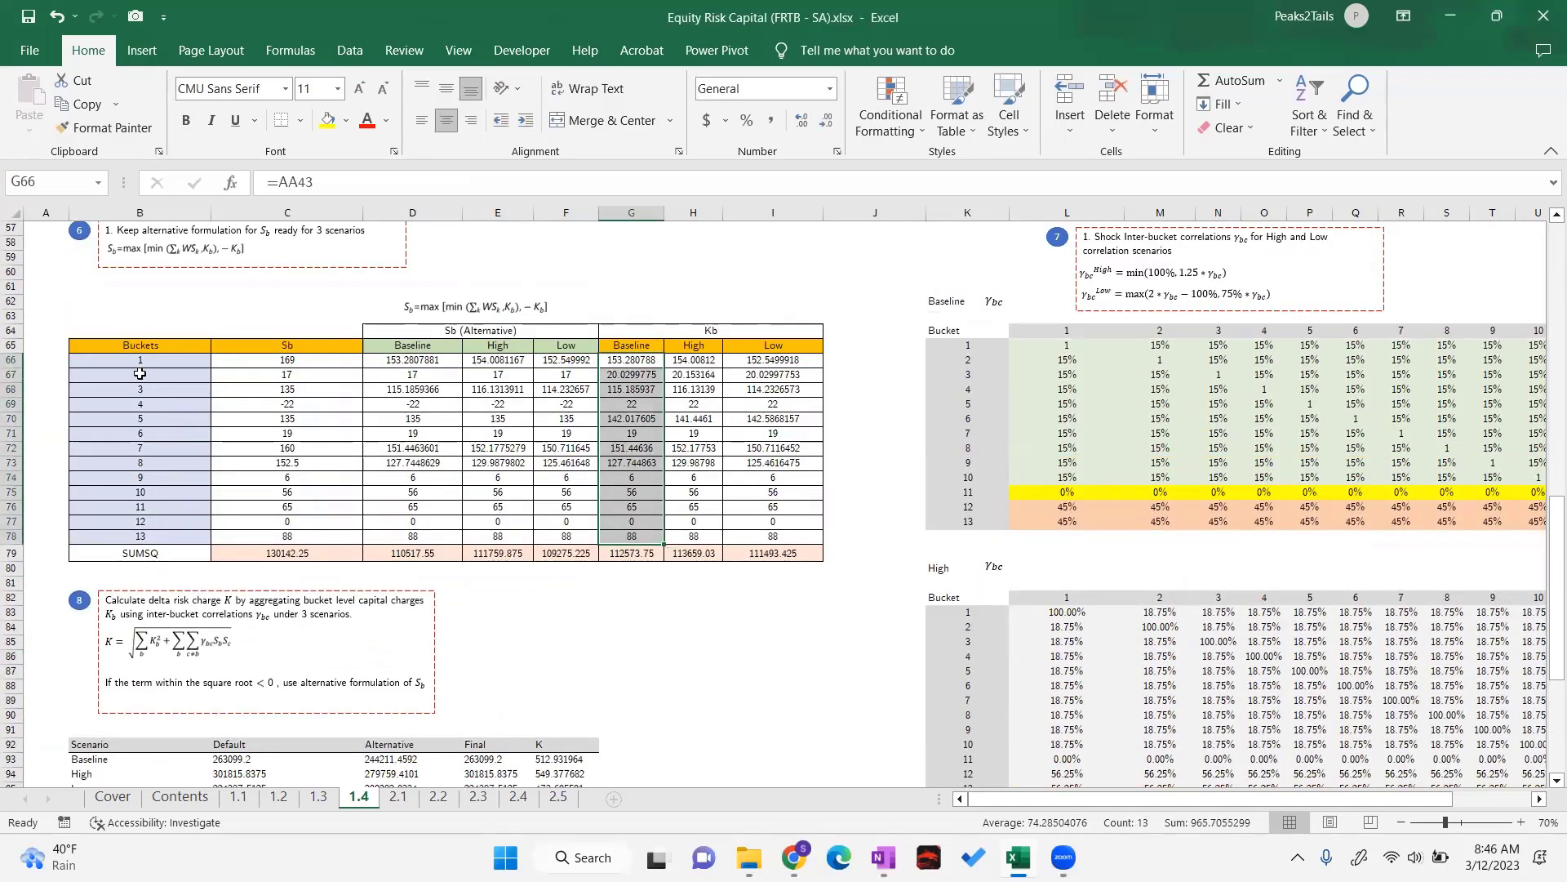
drag(140, 360, 140, 536)
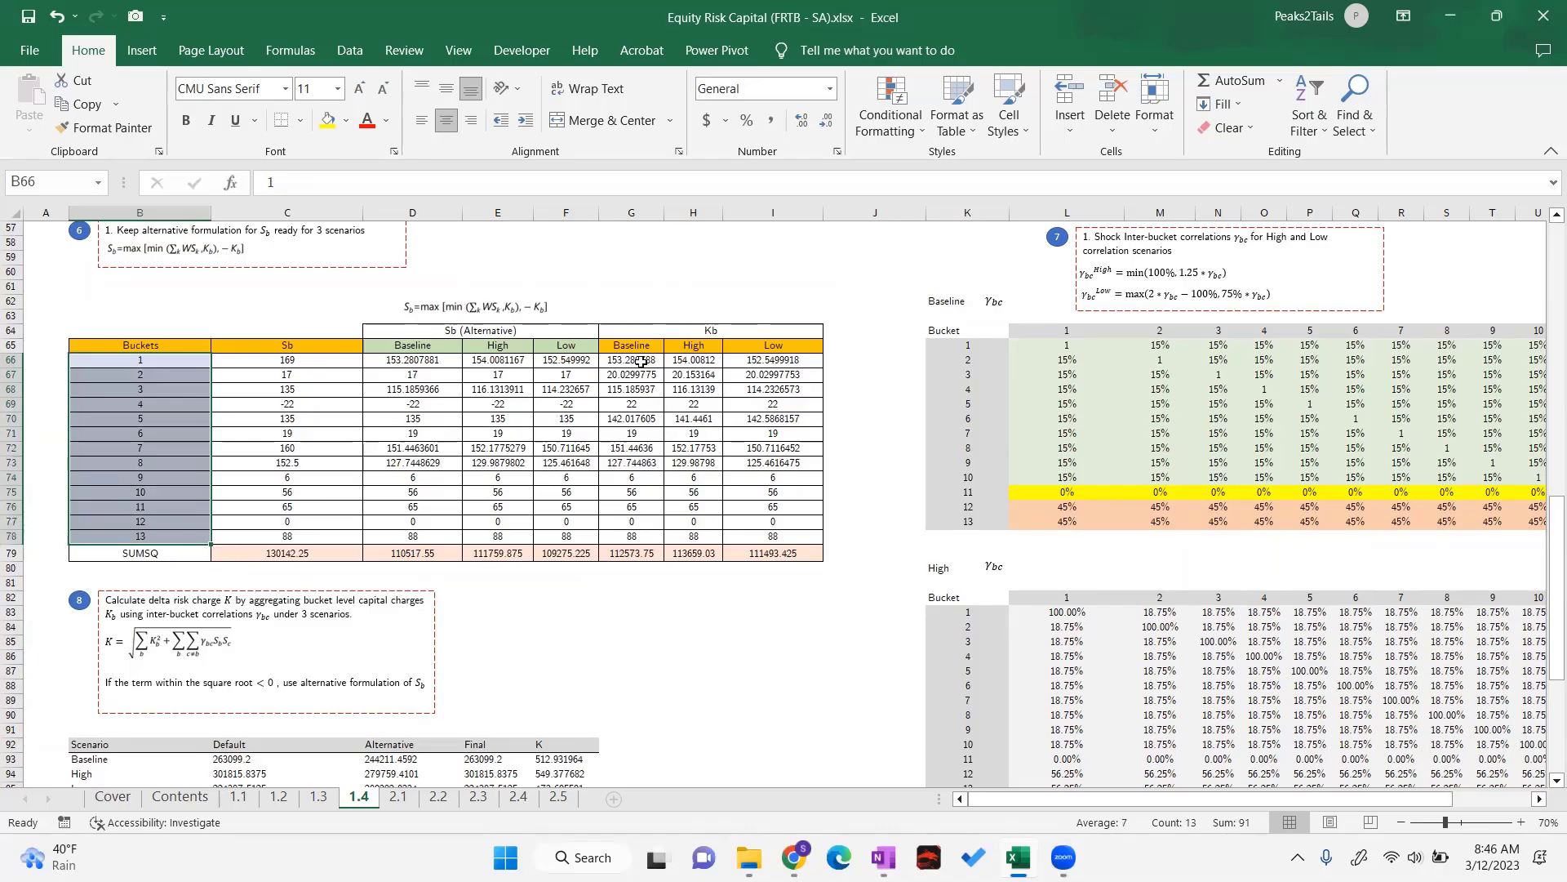
drag(631, 360, 631, 536)
scroll(630, 518, down, 3)
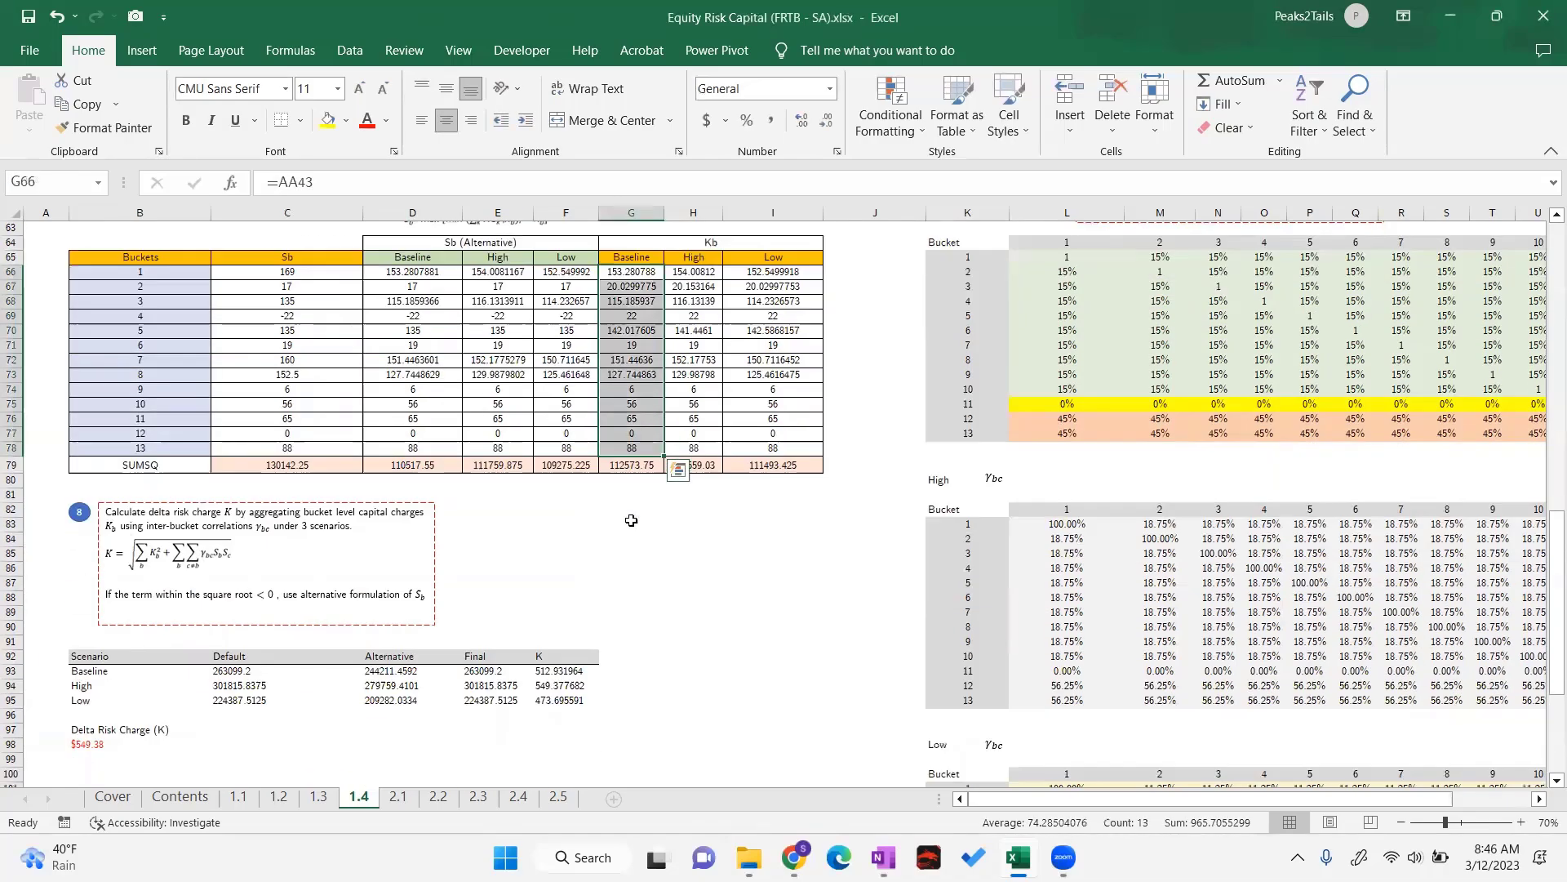
scroll(204, 518, up, 1)
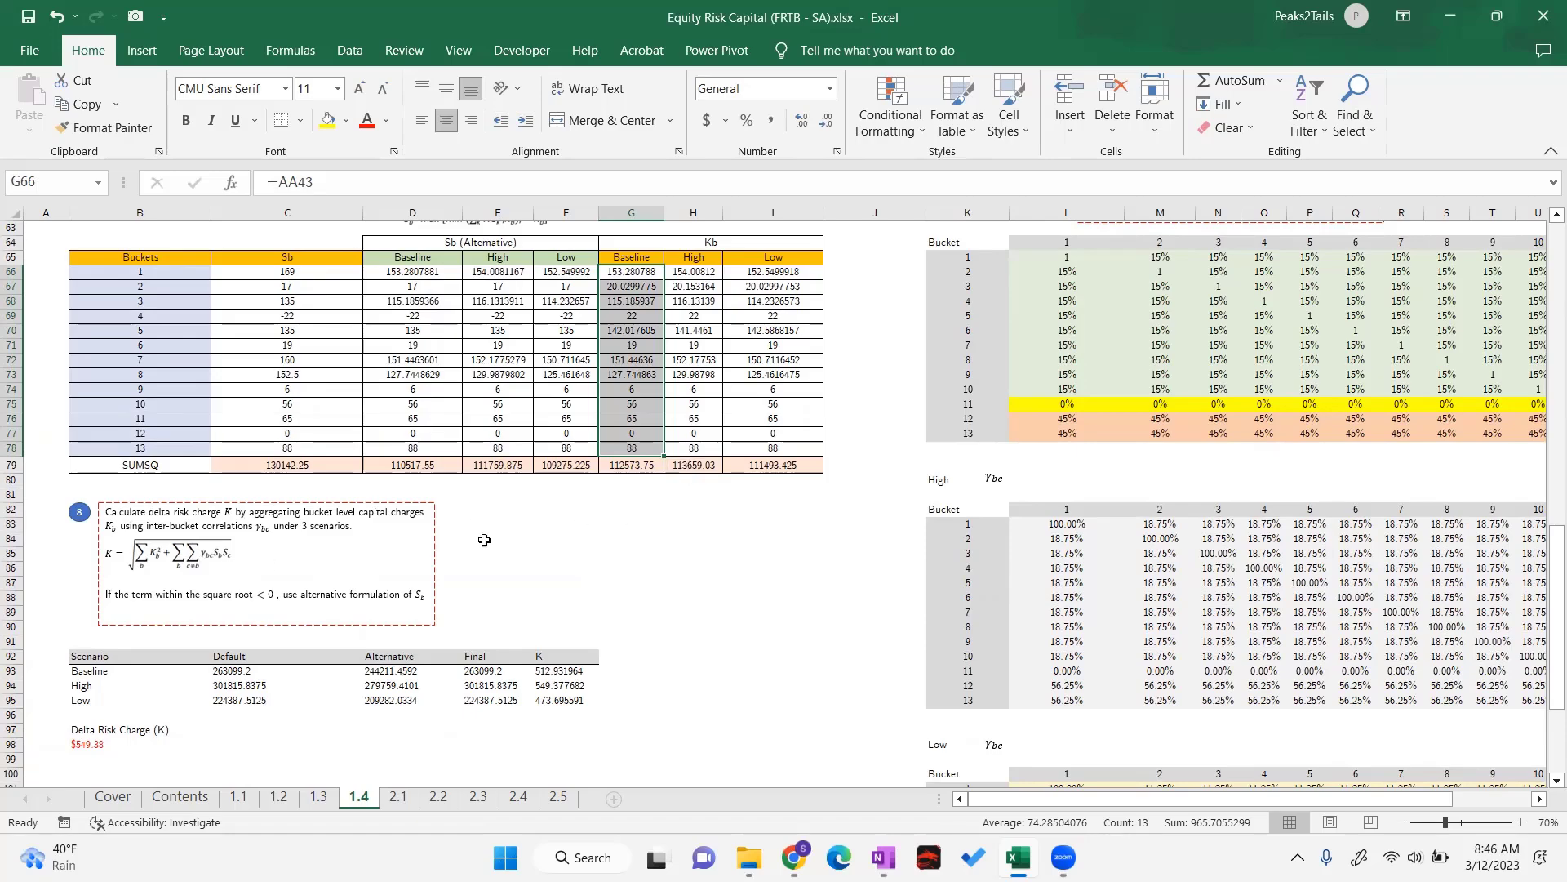
Match the cross term in note 8's formula to the Sb column, using buckets 1 and 2 and their Baseline correlation
scroll(339, 422, up, 1)
drag(304, 316, 311, 494)
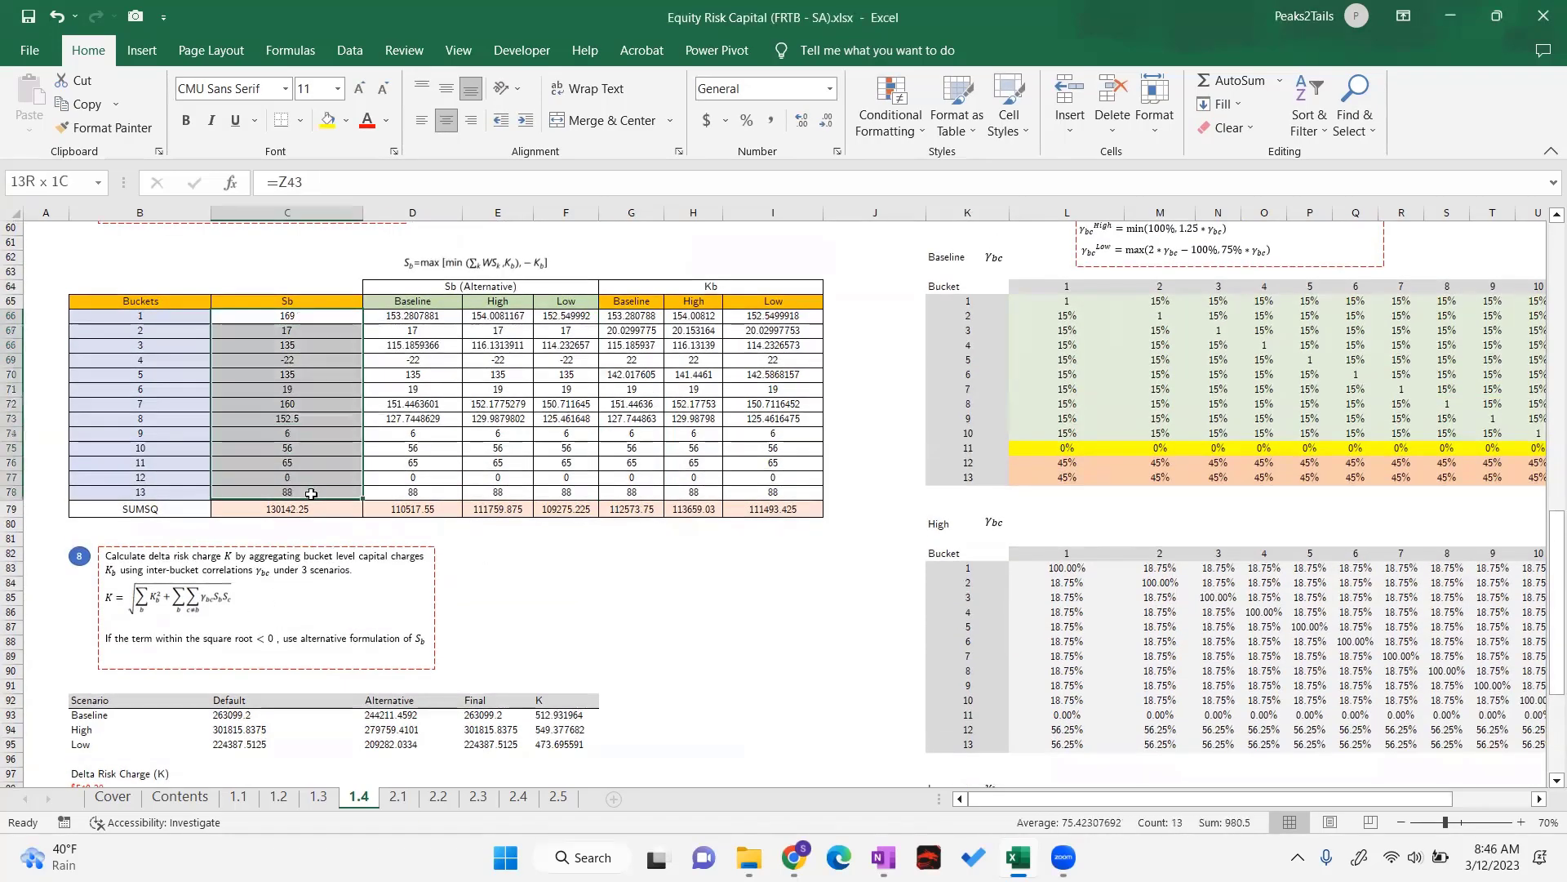
click(270, 390)
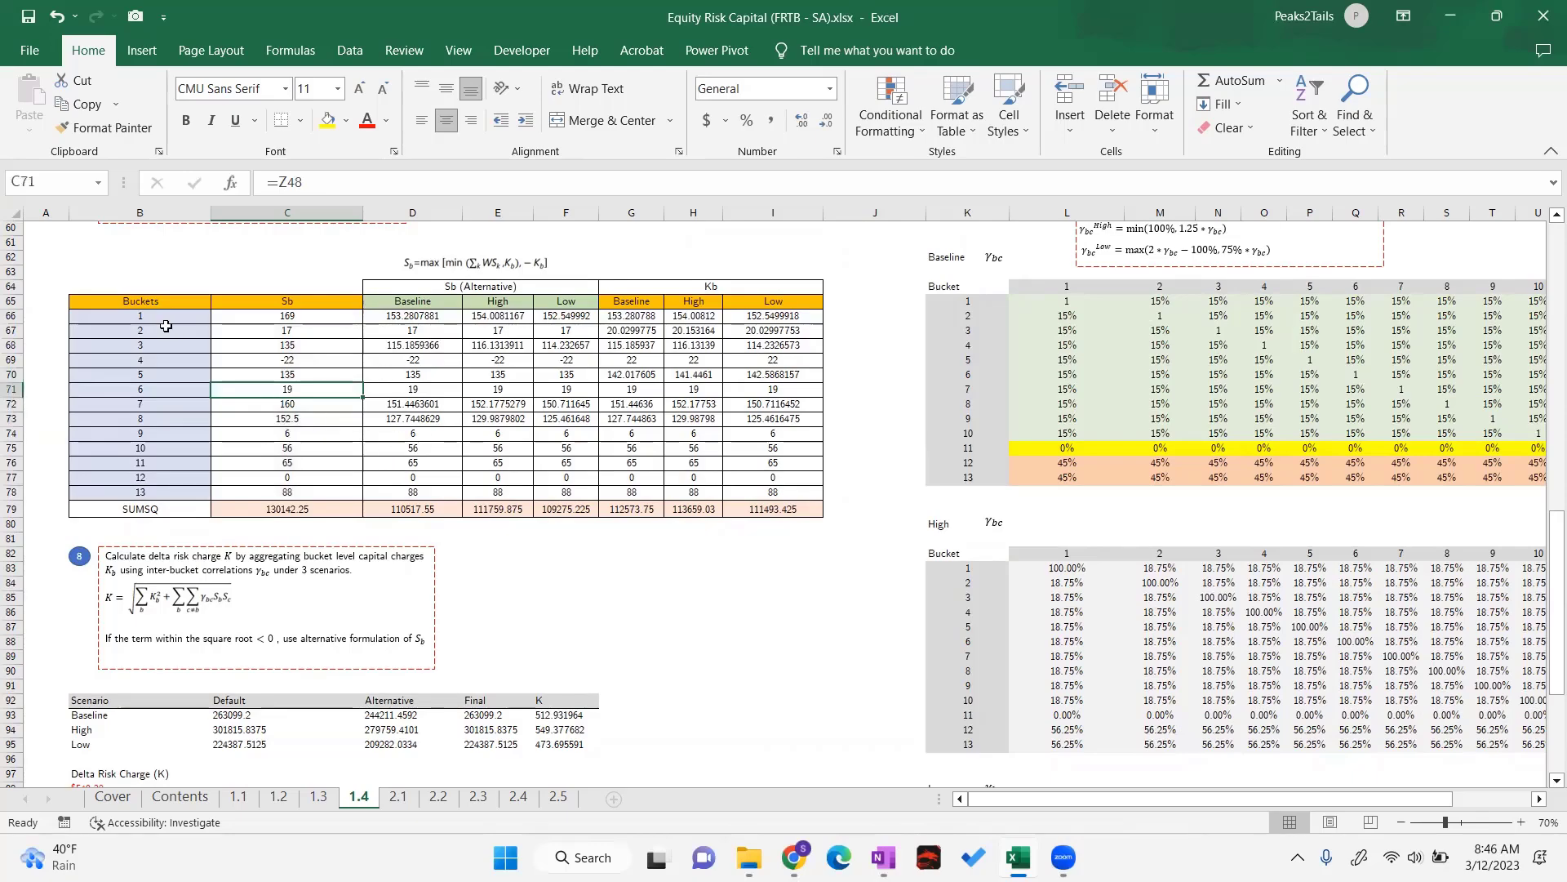
drag(156, 316, 791, 334)
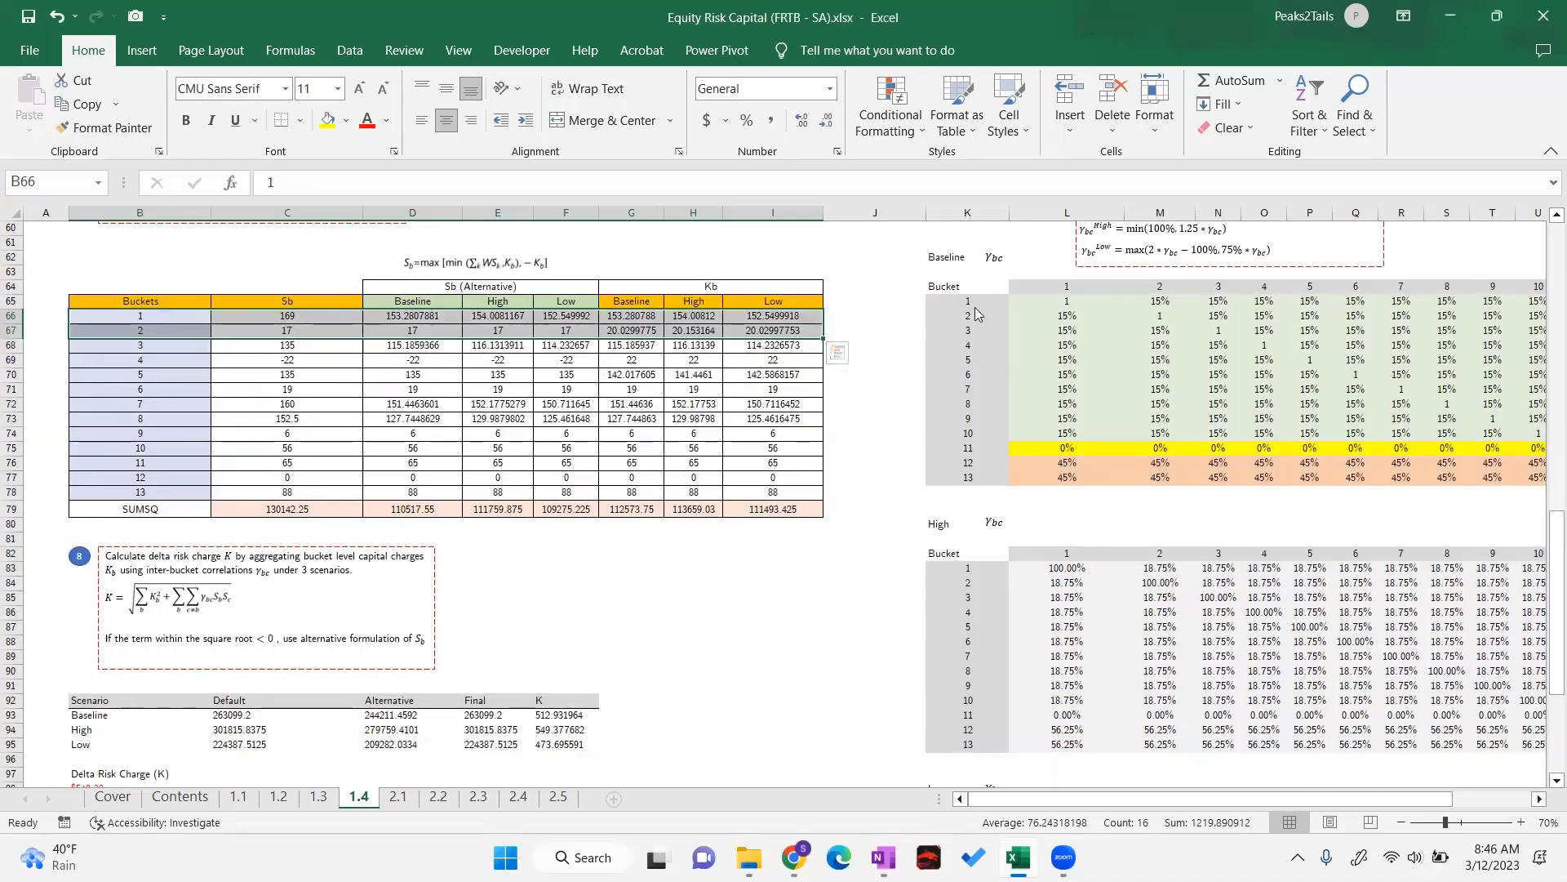
click(1065, 316)
drag(115, 321, 779, 329)
click(1065, 315)
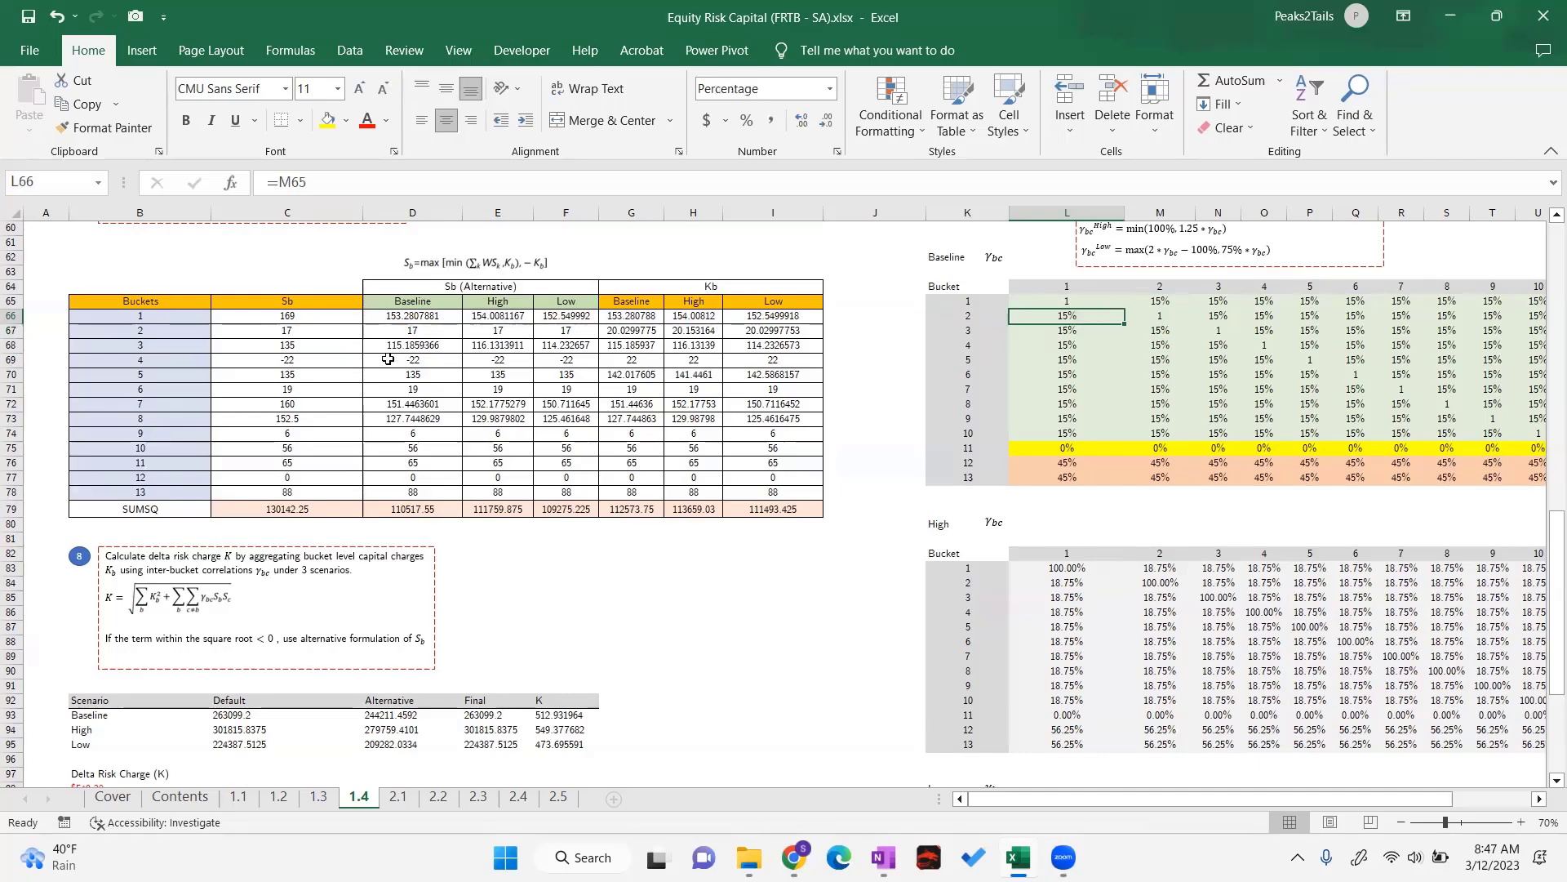
Check the Sb cells of buckets 1 and 2 and bucket 2's Baseline alternative Sb formula against note 8
scroll(339, 384, down, 2)
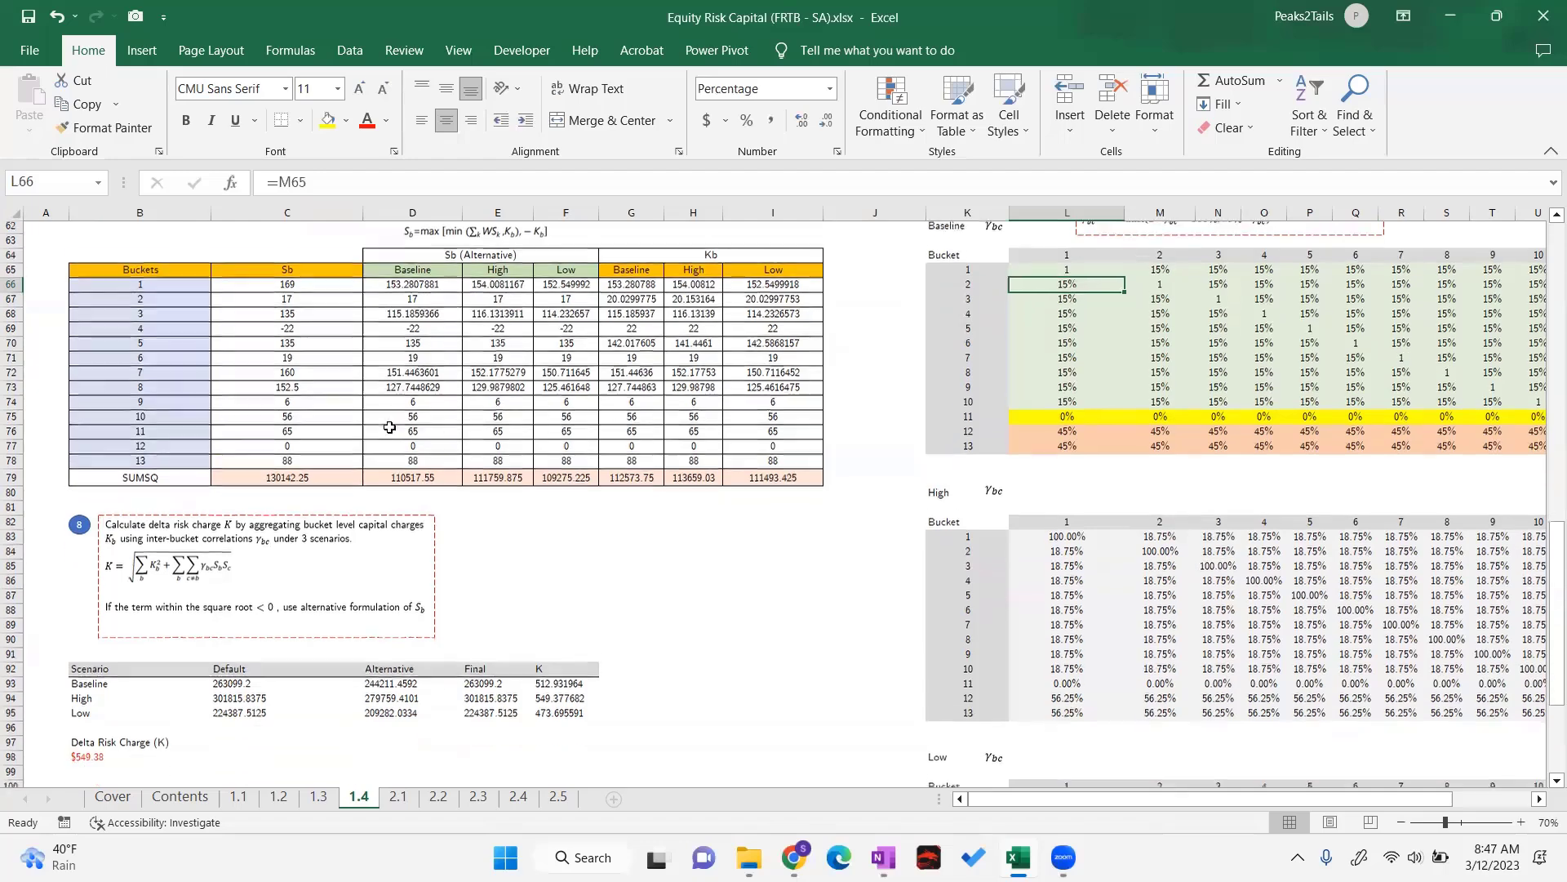
scroll(466, 422, up, 2)
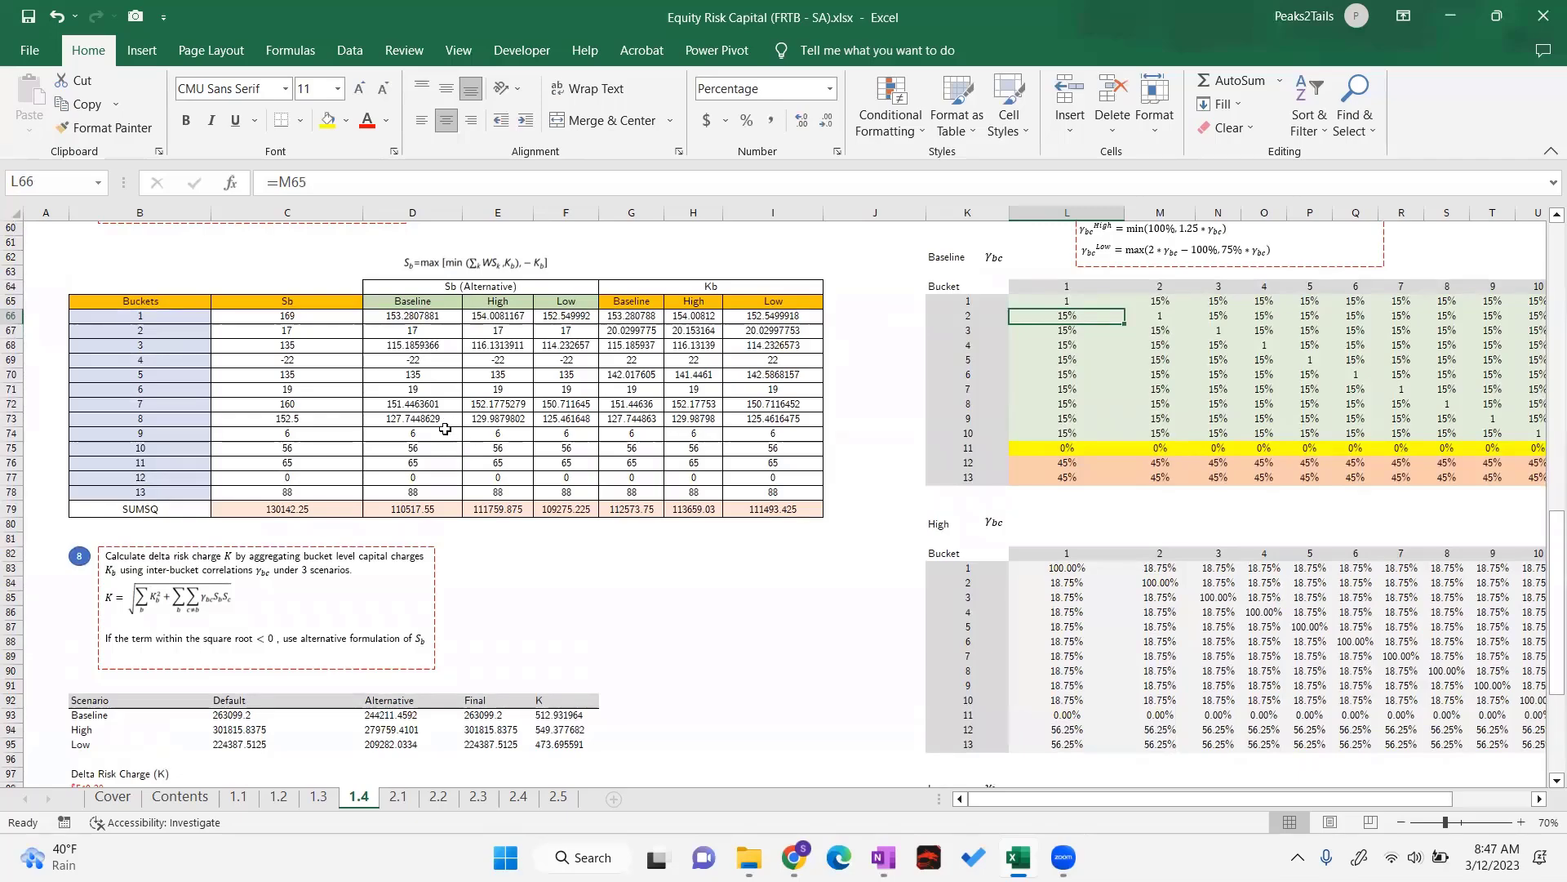
click(298, 319)
click(306, 333)
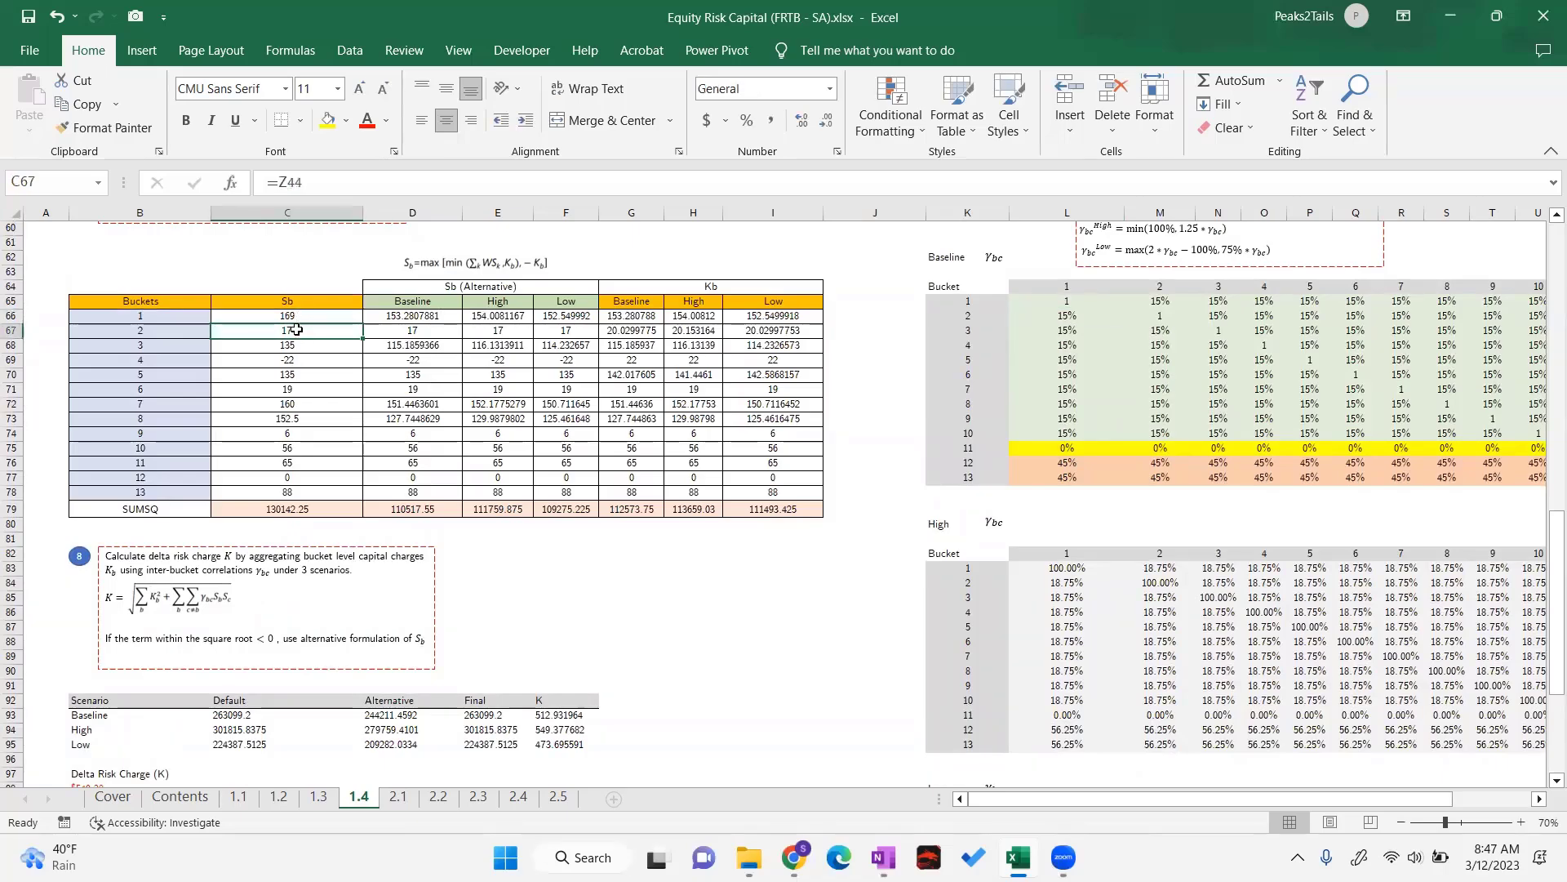
click(418, 328)
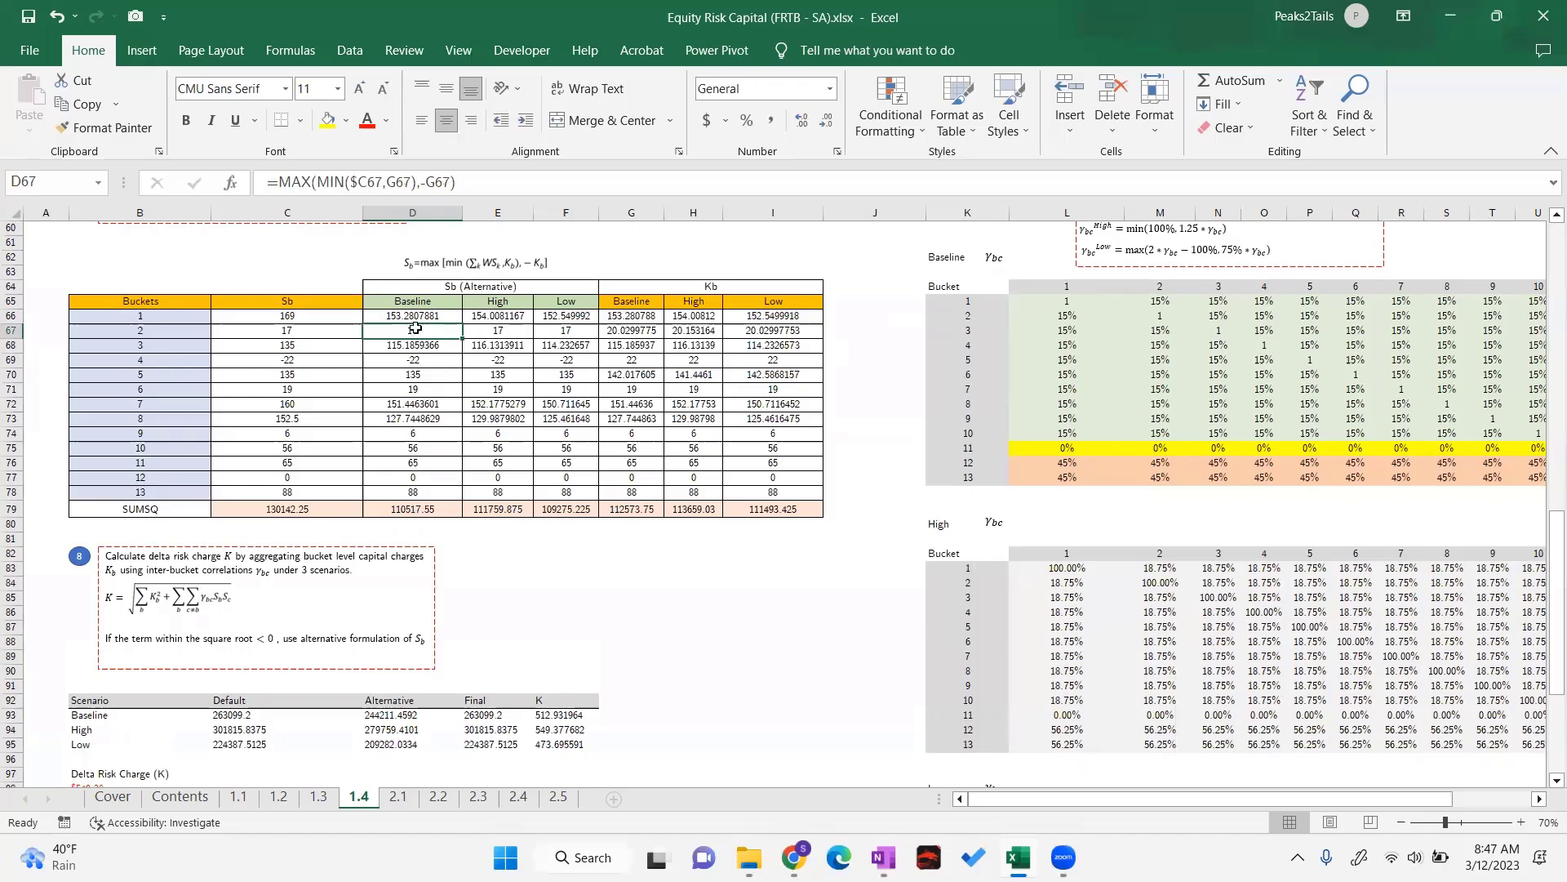
Read note 8's condition for using the alternative Sb when the term within the square root is below zero
scroll(412, 397, down, 2)
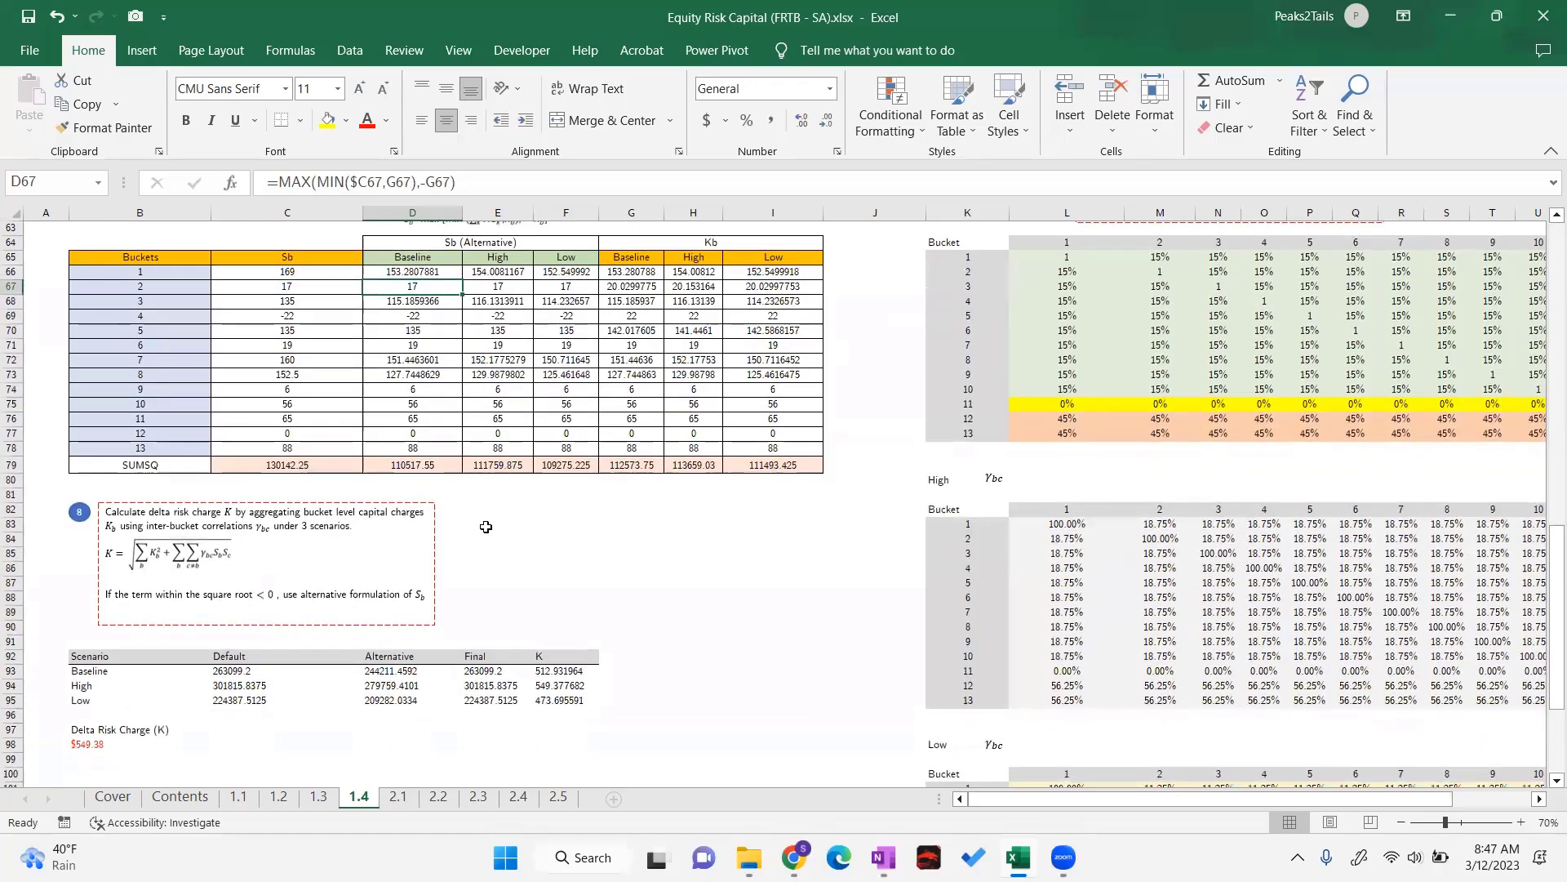
drag(112, 546, 270, 550)
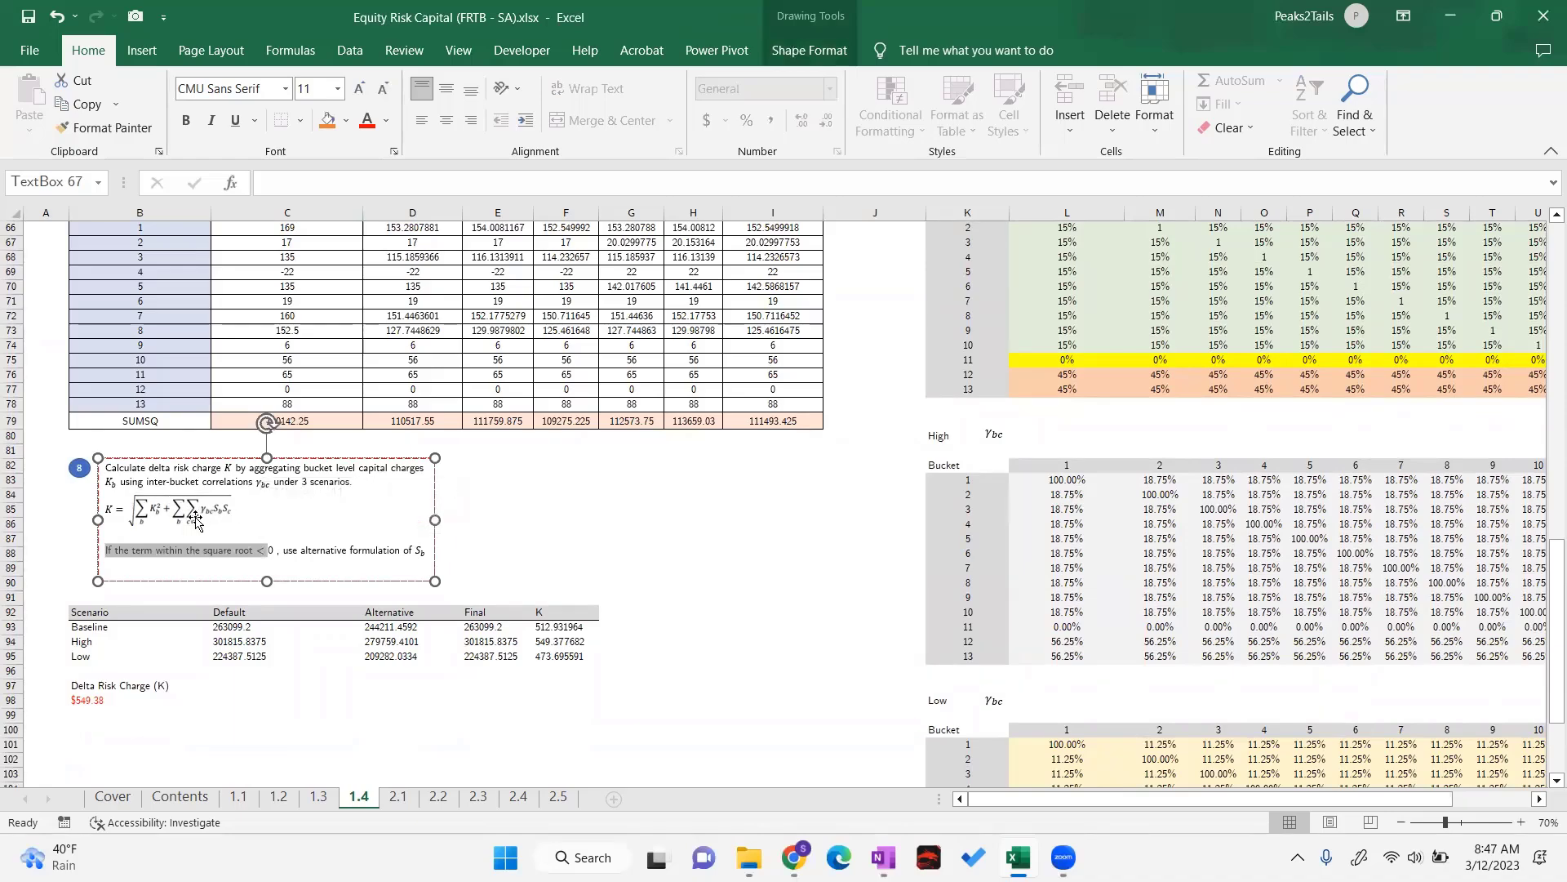
click(498, 541)
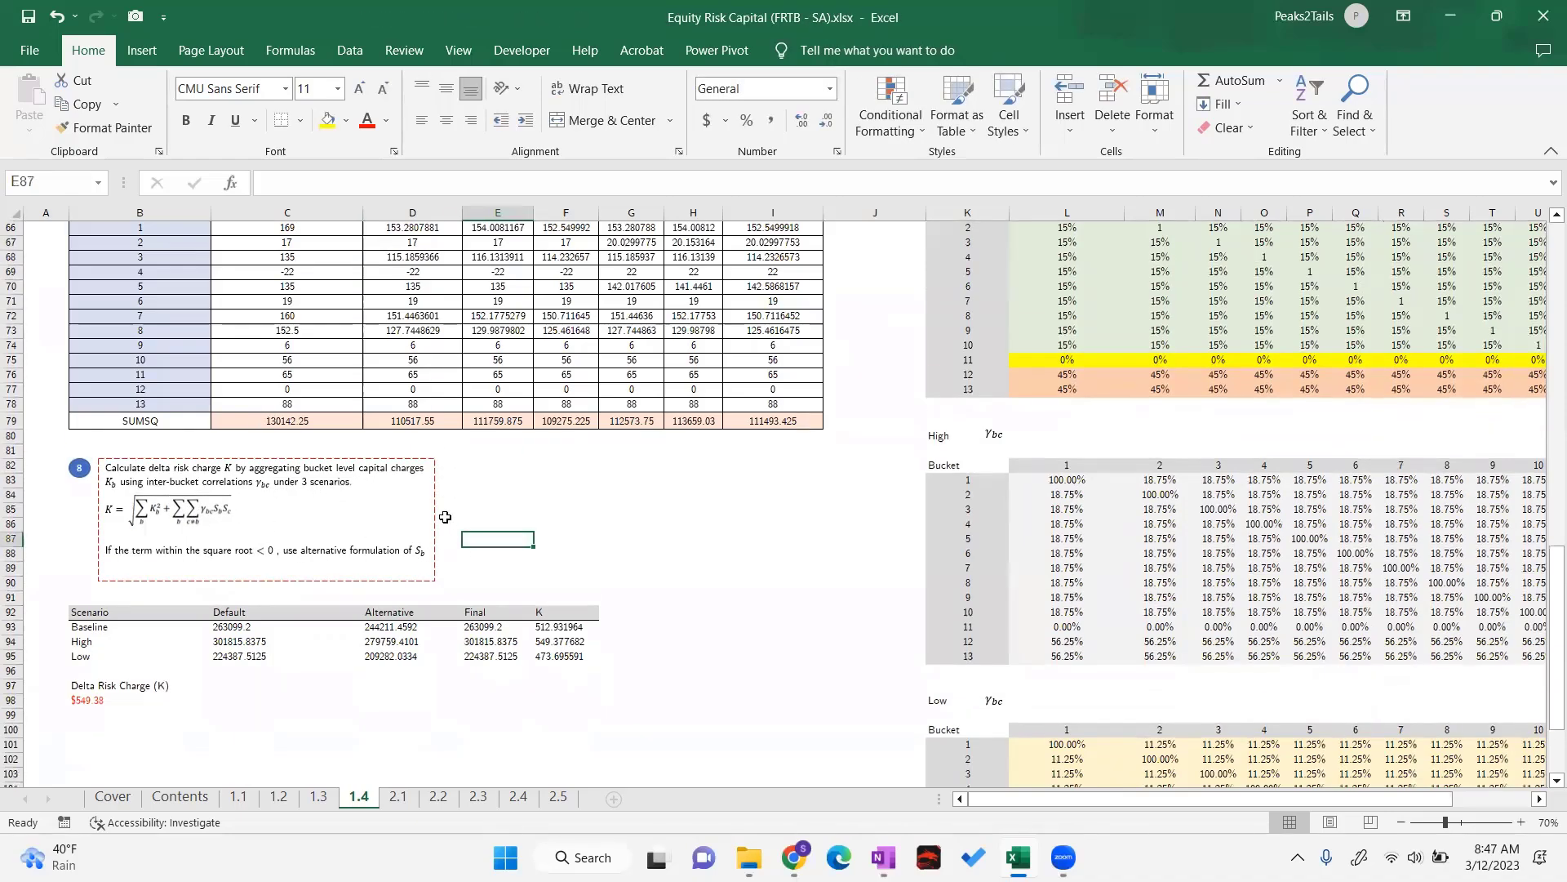
Compare the default Sb column with the Baseline and High alternative Sb columns across all 13 buckets
scroll(441, 502, up, 2)
drag(310, 323, 309, 492)
drag(419, 316, 415, 492)
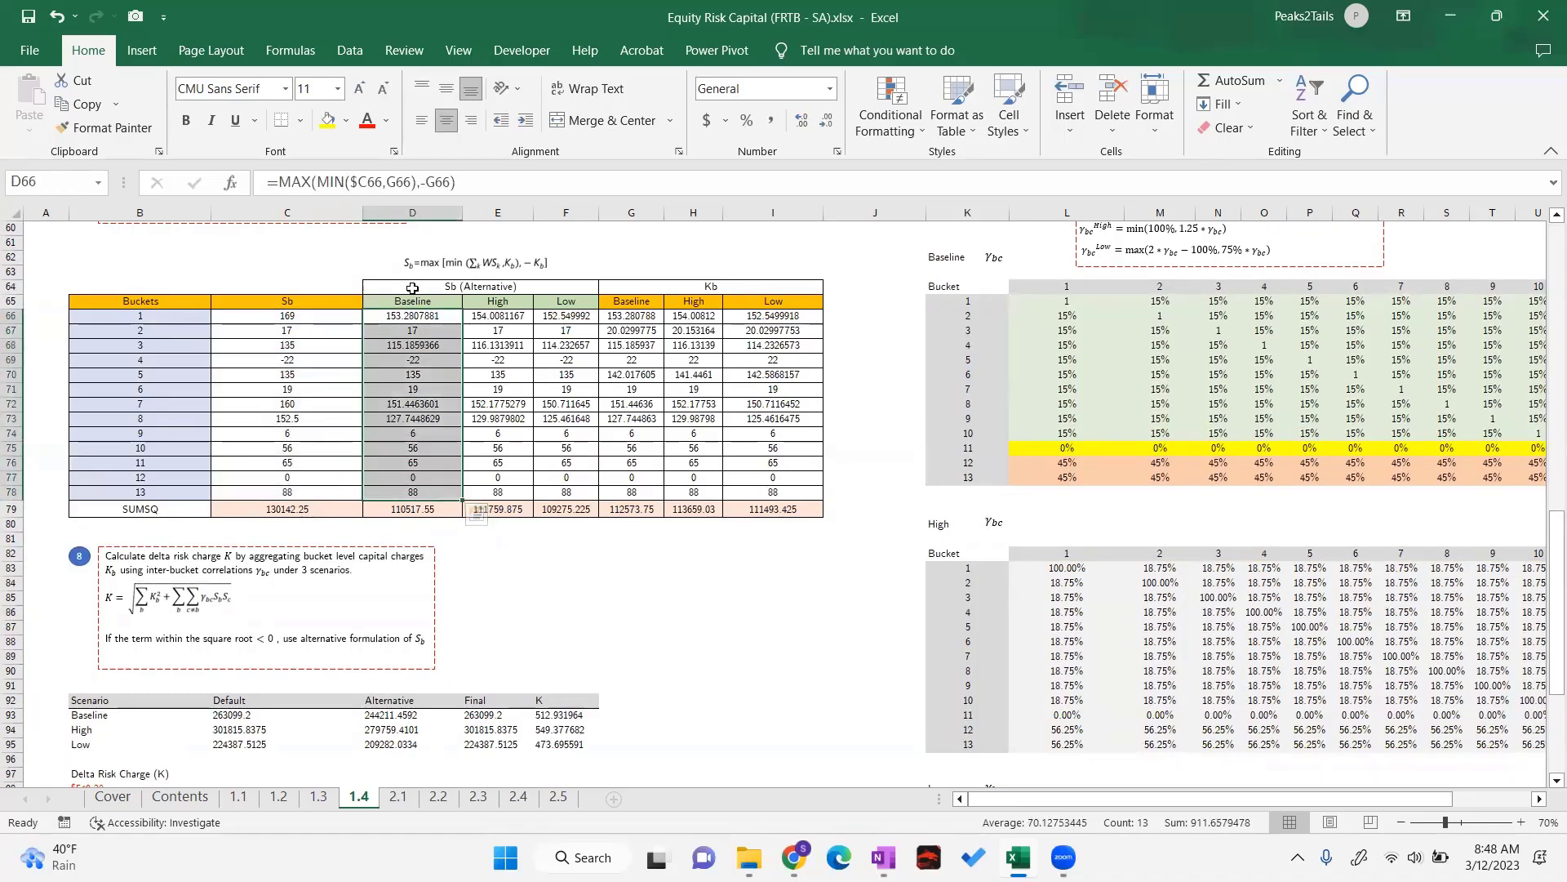
click(299, 287)
drag(306, 319, 311, 496)
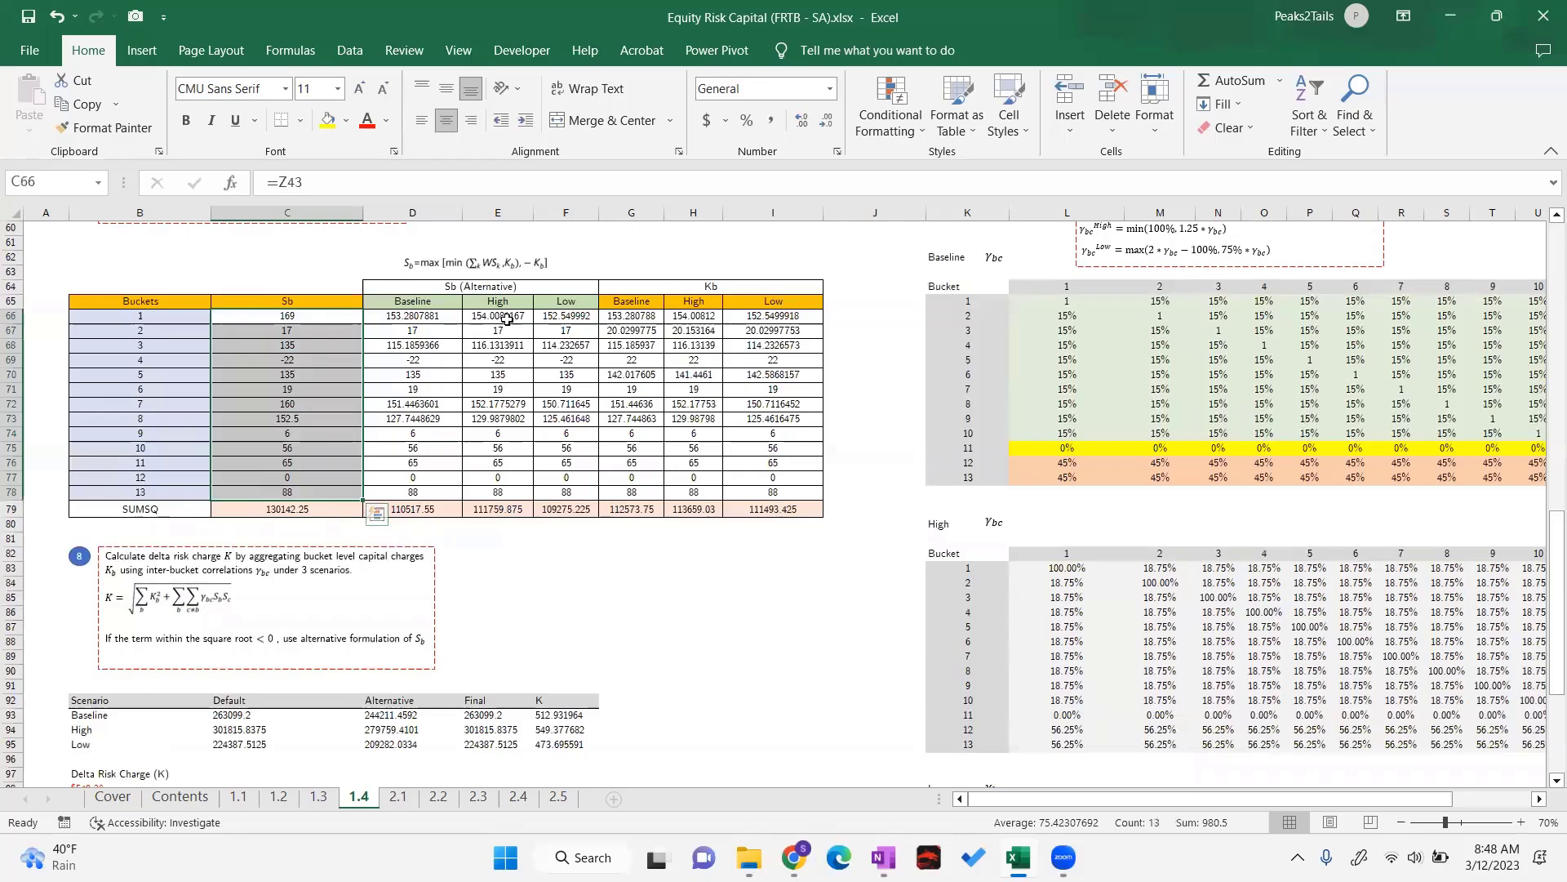
drag(496, 317, 496, 494)
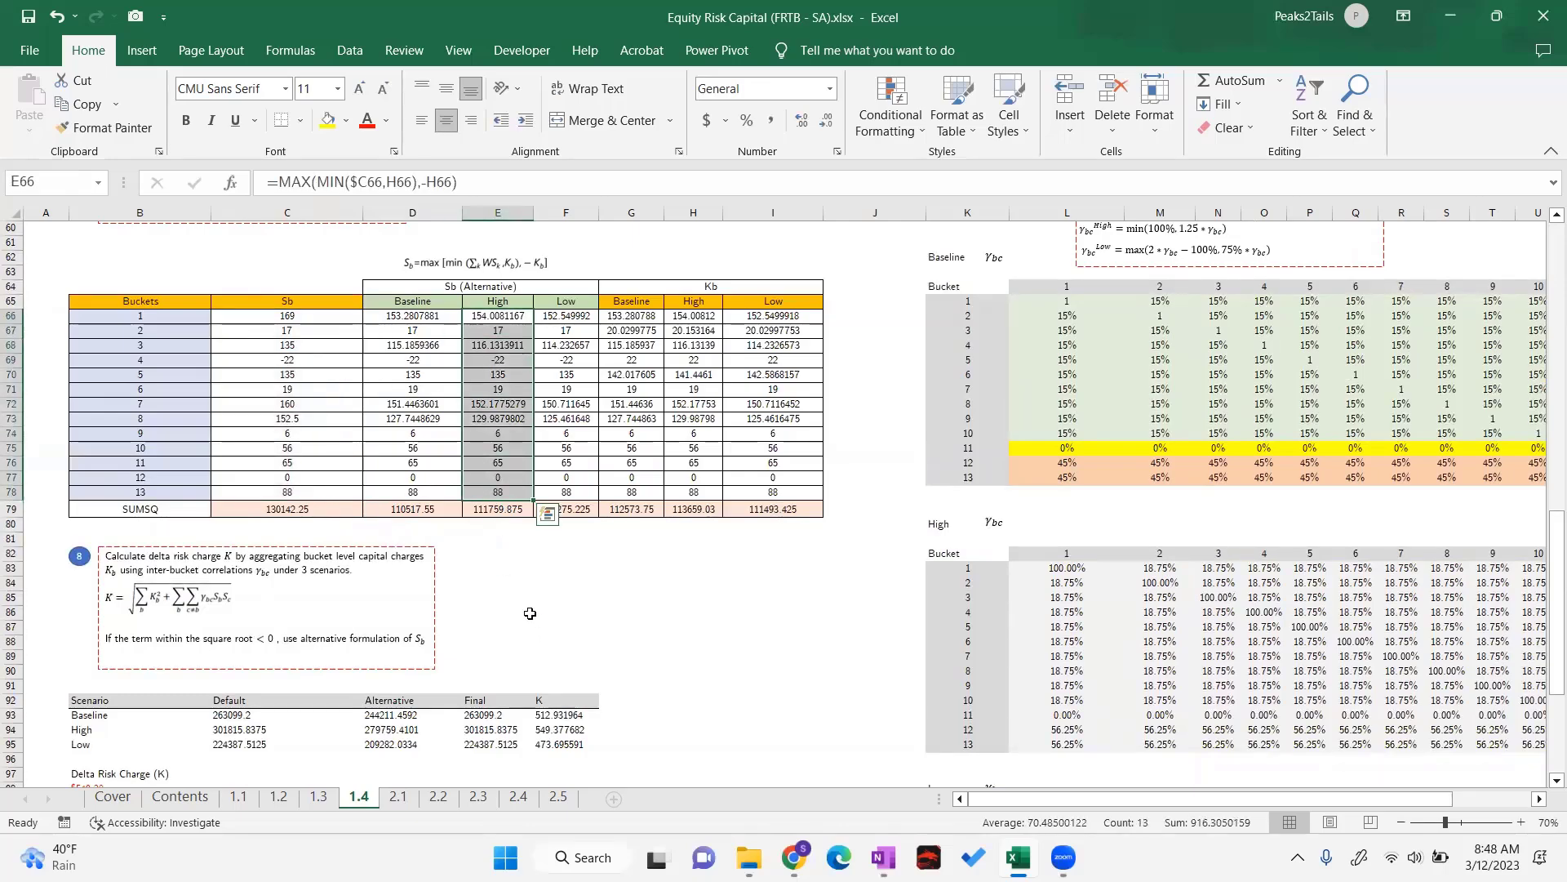
Examine the SUMSQ row for Sb, alternative Sb and Kb in relation to note 8's delta risk charge formula
click(530, 613)
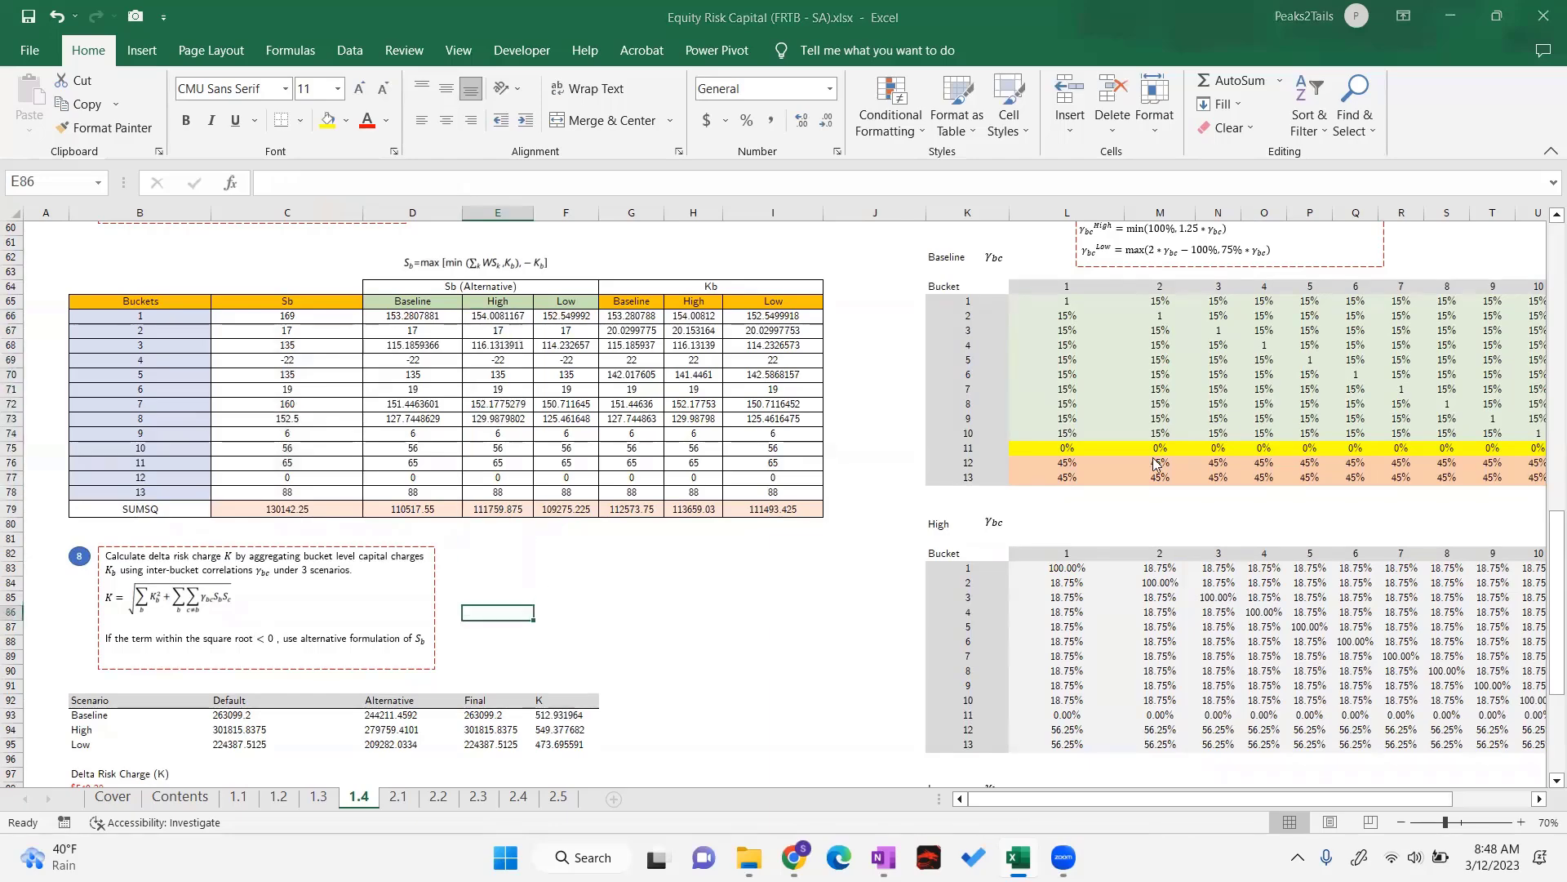
click(615, 480)
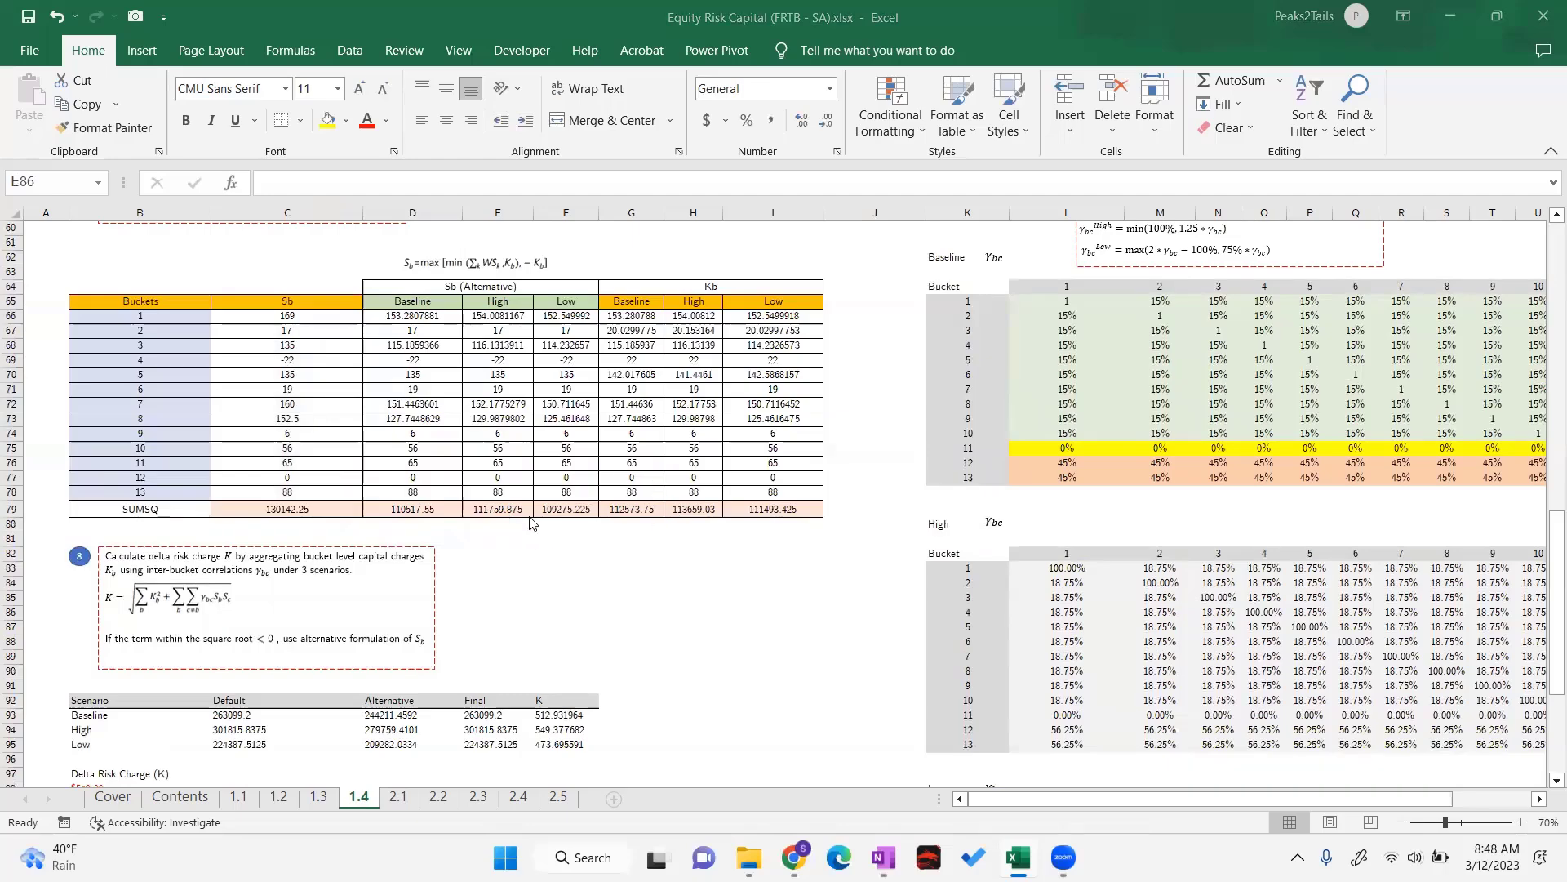
click(662, 583)
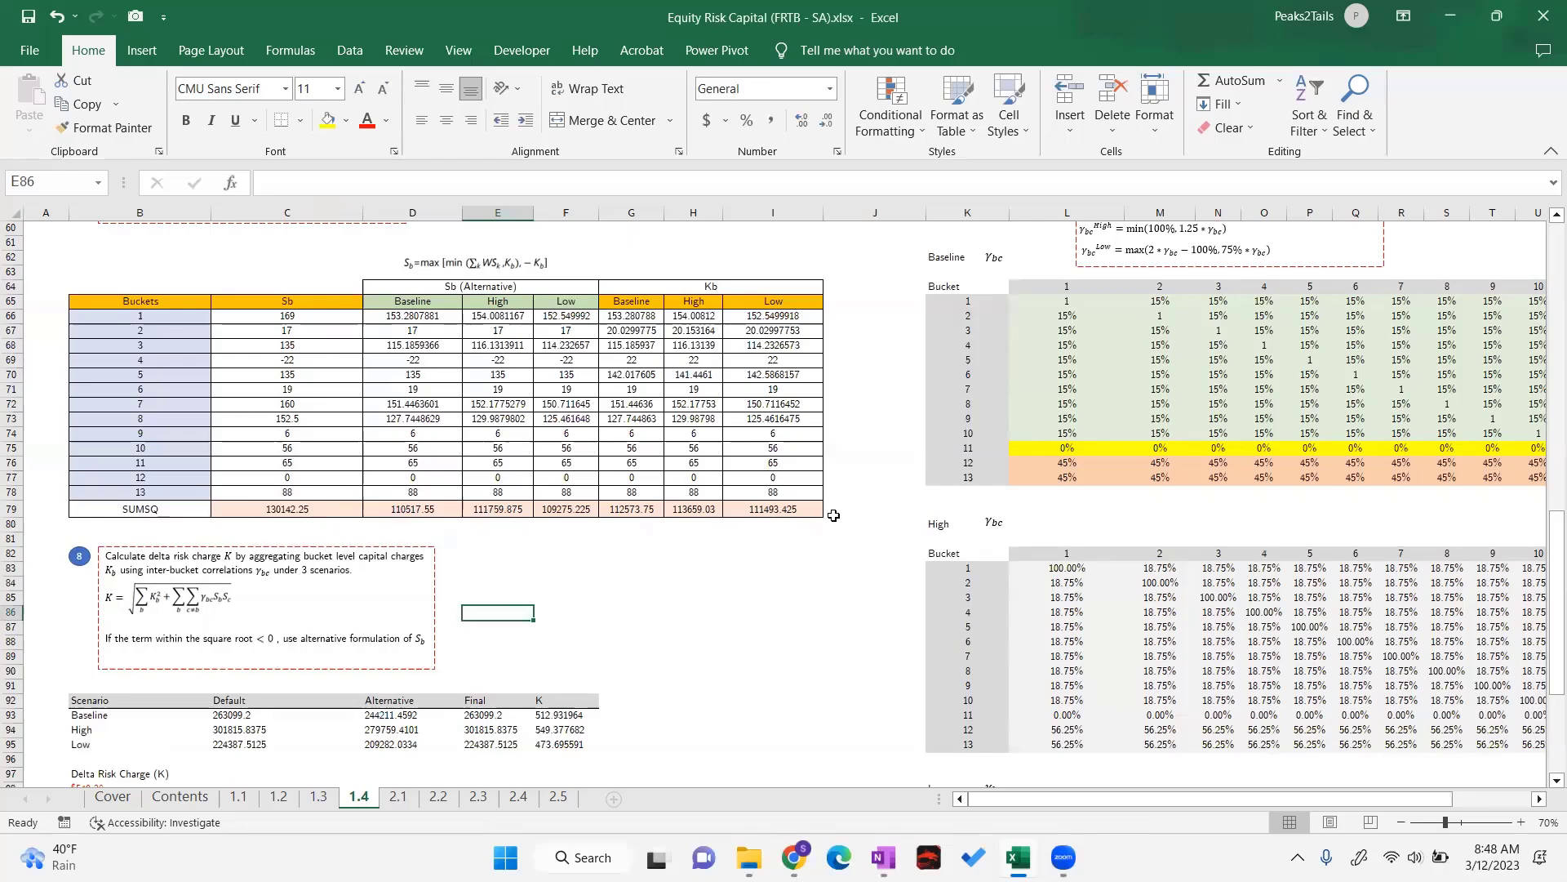
scroll(579, 512, down, 1)
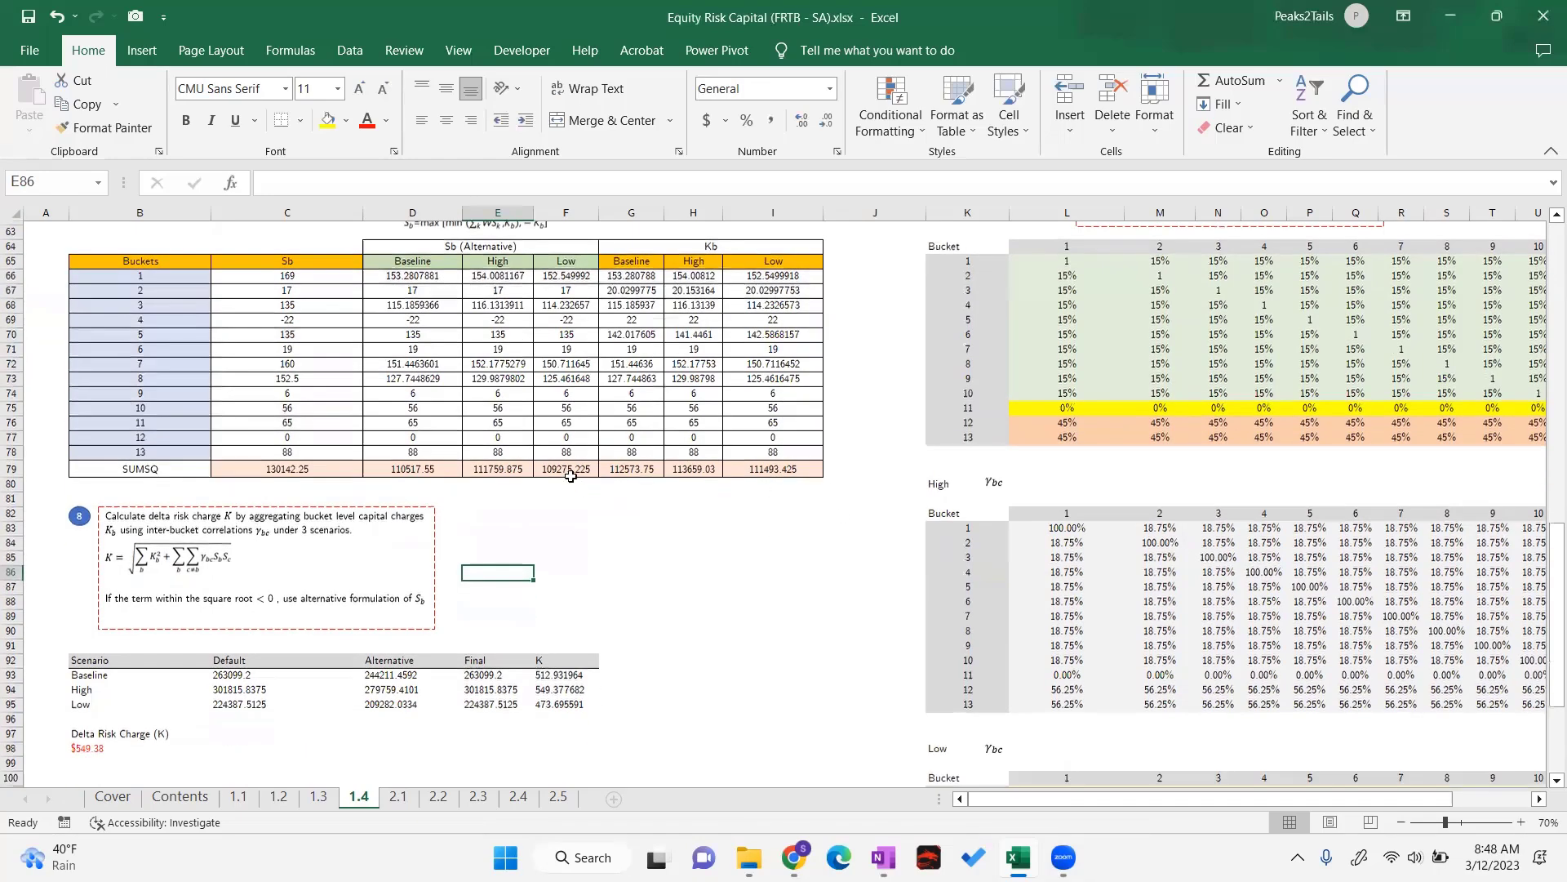
click(155, 551)
click(686, 522)
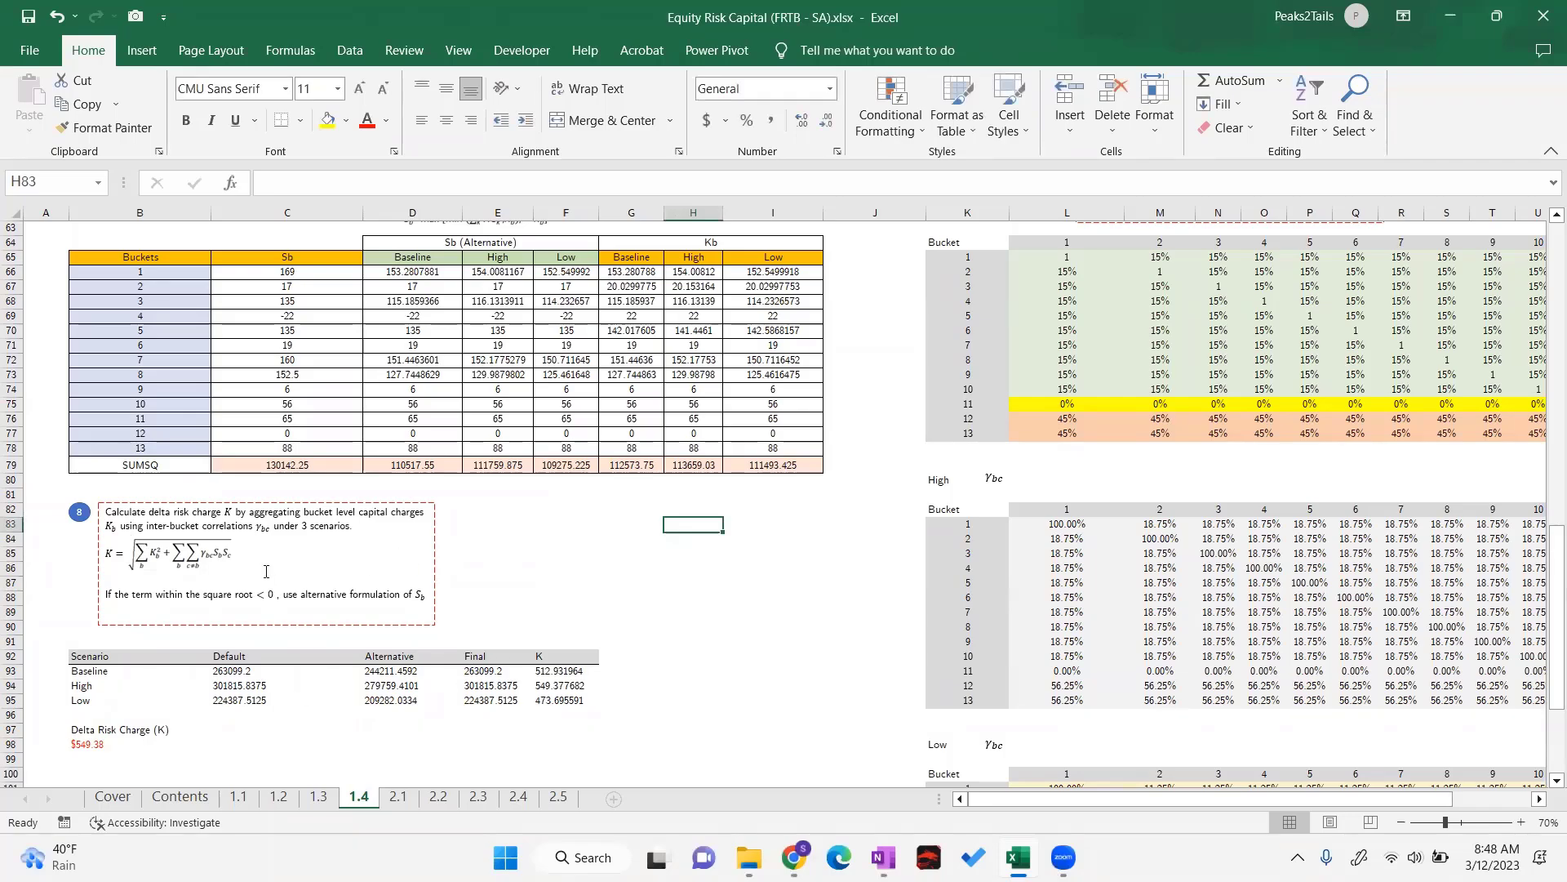
Review the Kb squared and cross terms within the square root of note 8's formula
scroll(491, 540, up, 2)
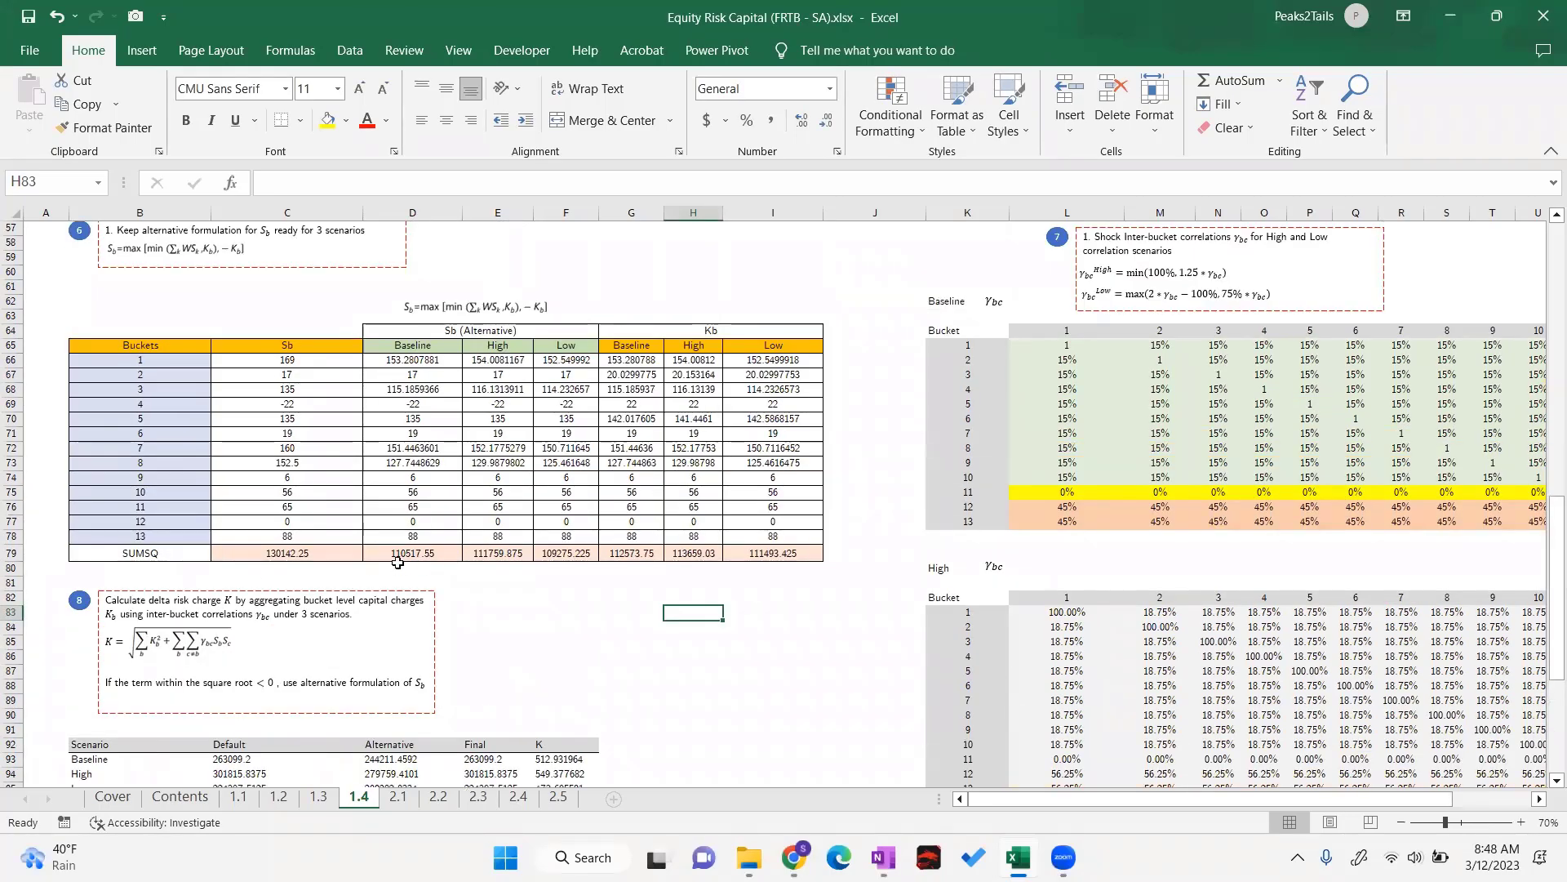
click(574, 616)
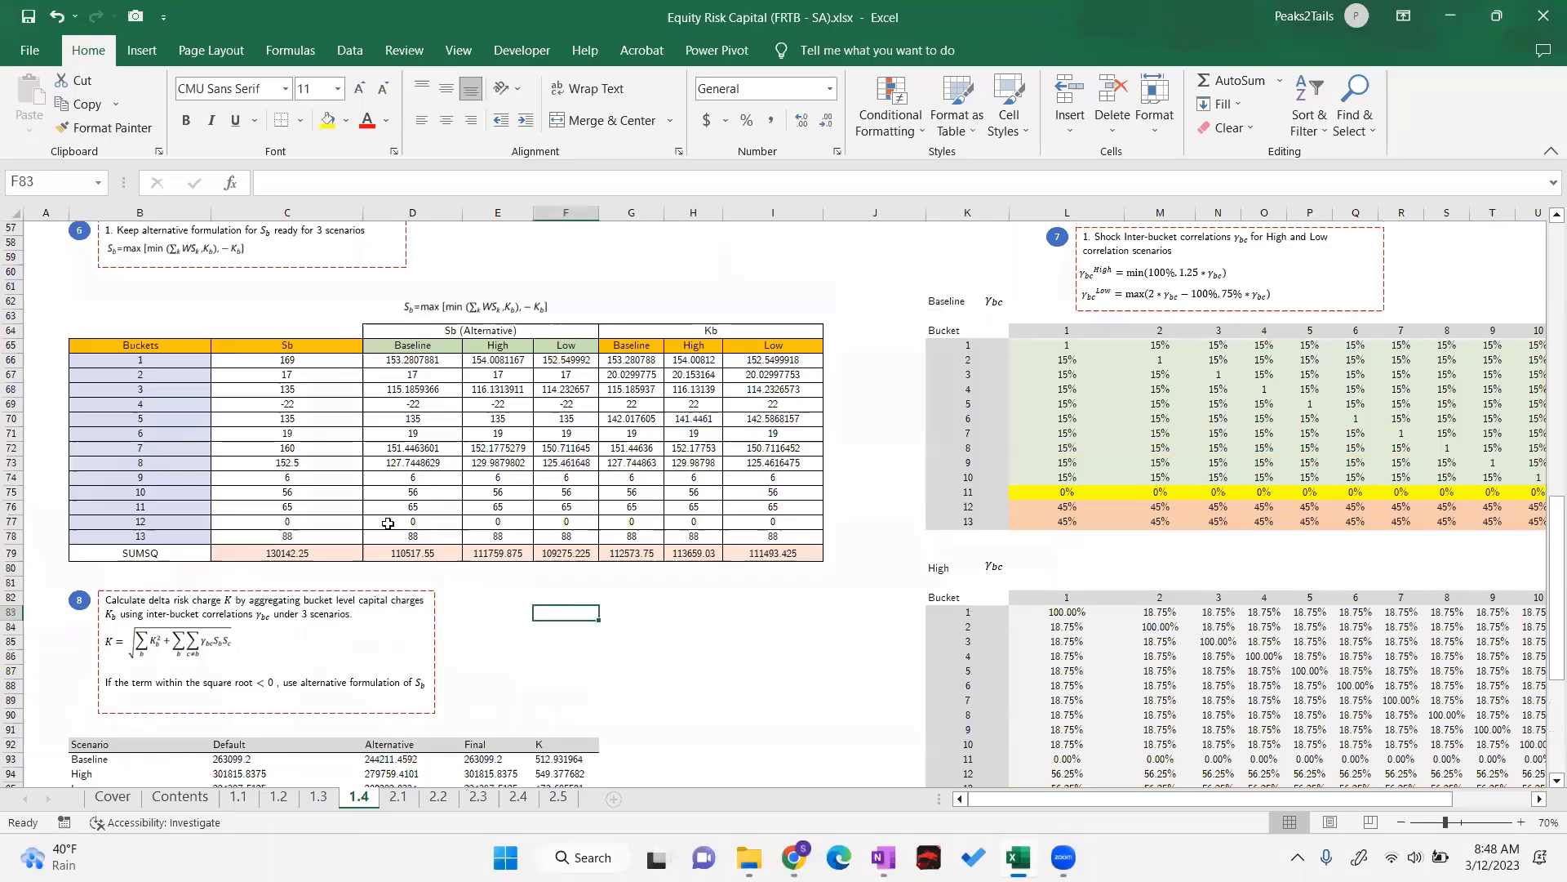
click(187, 649)
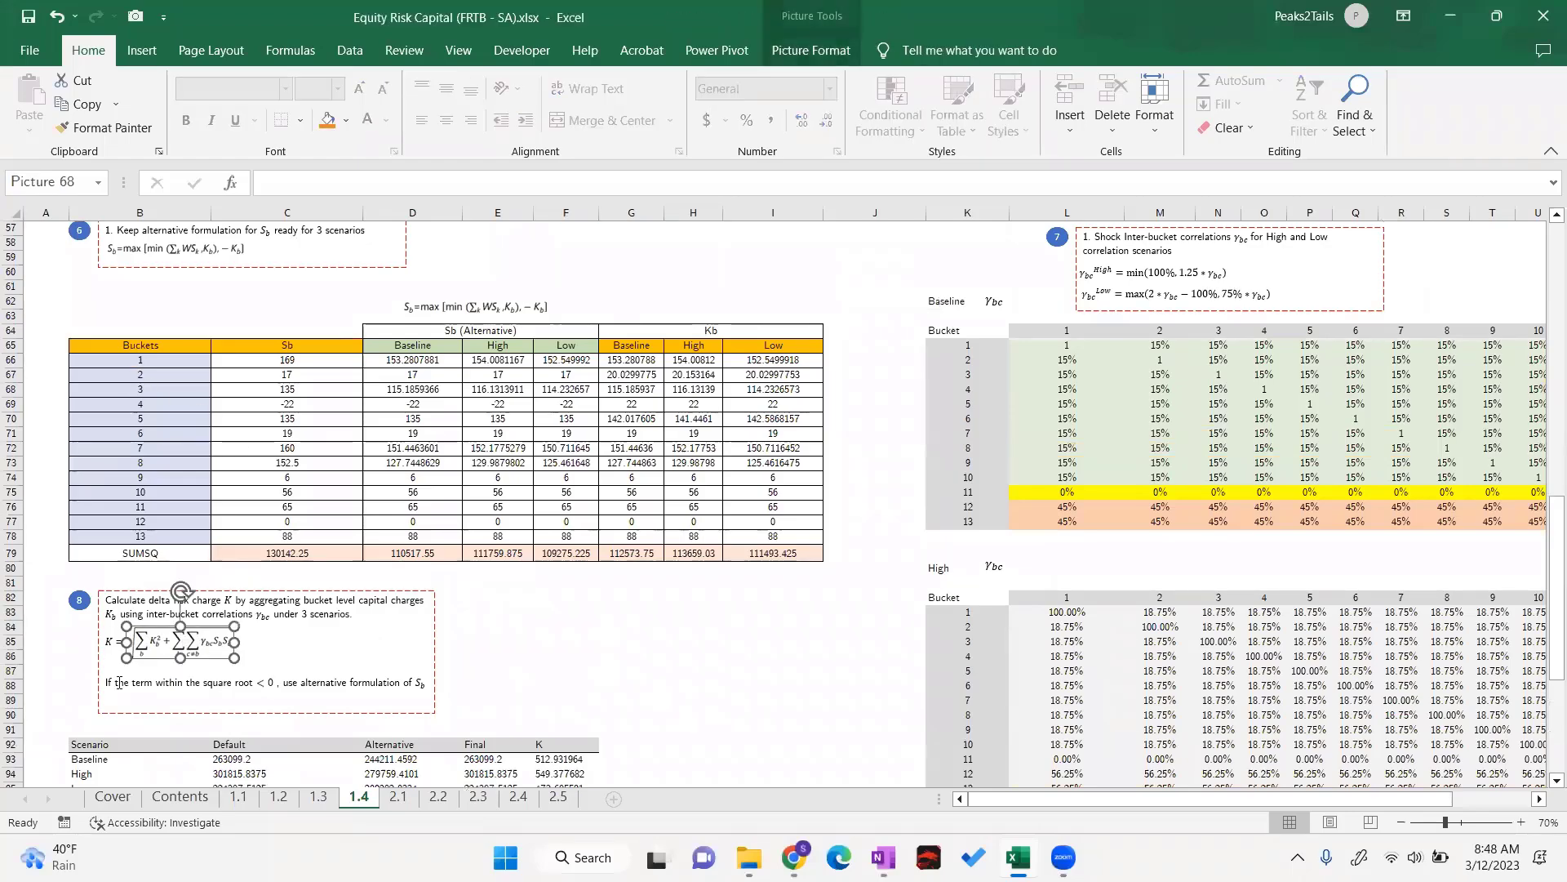
click(577, 627)
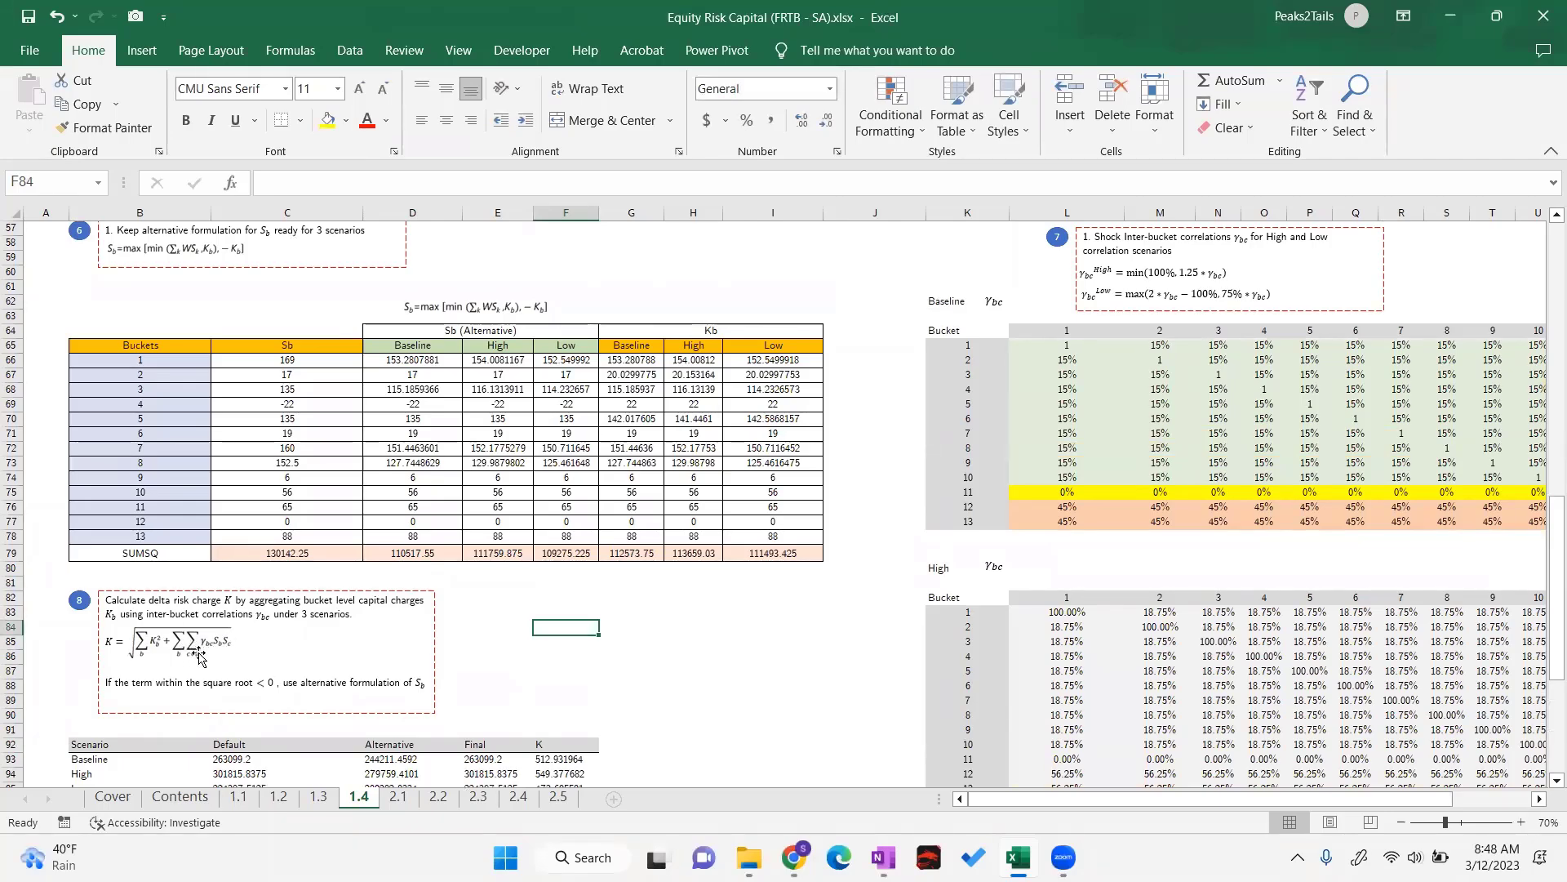
click(145, 645)
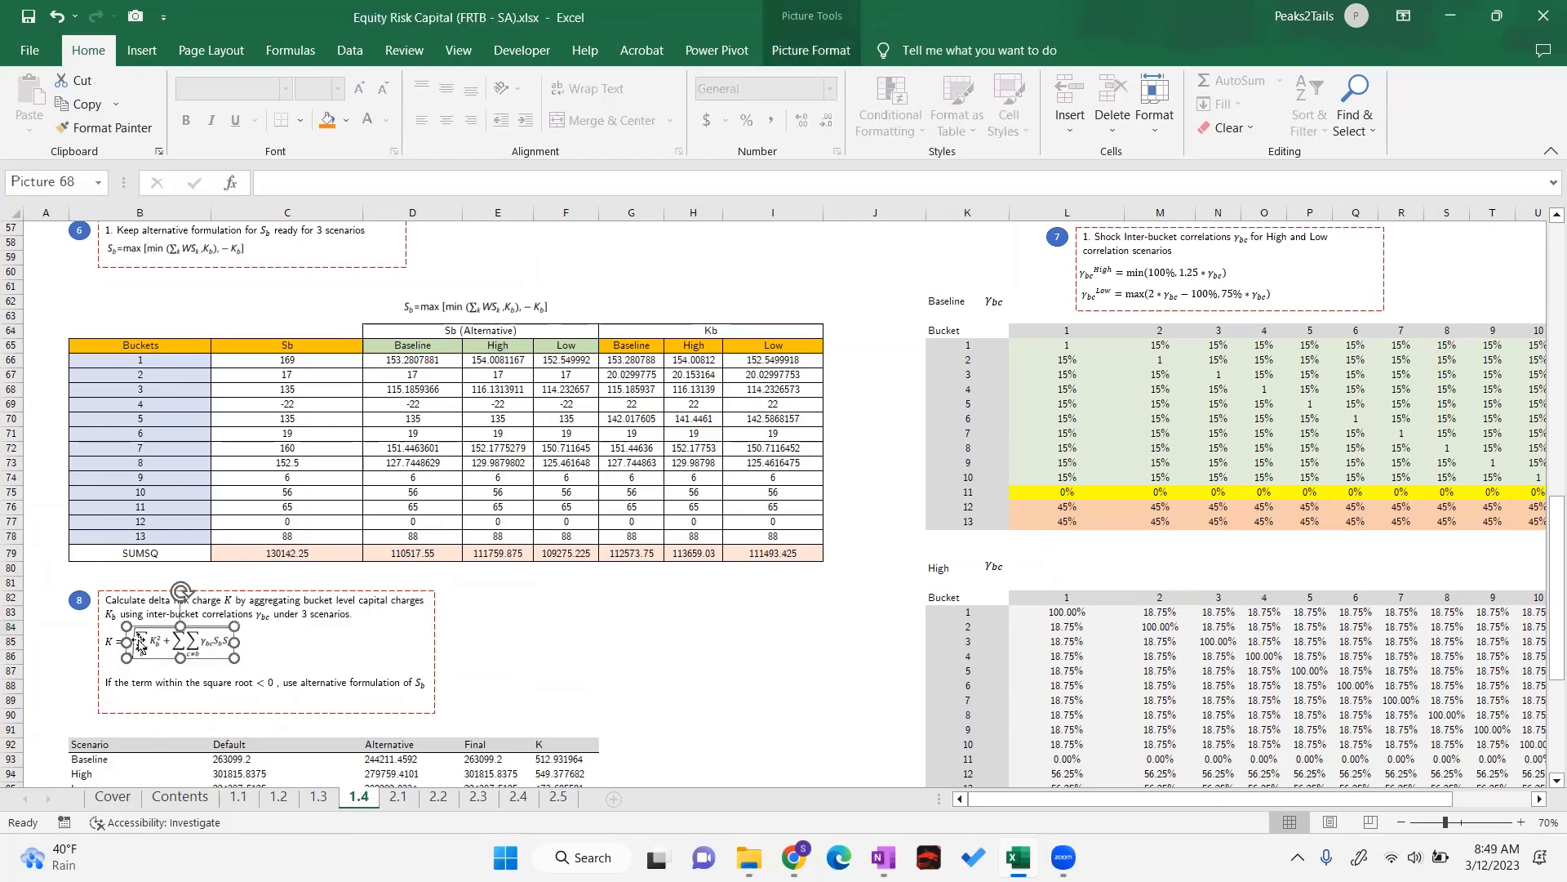
click(573, 640)
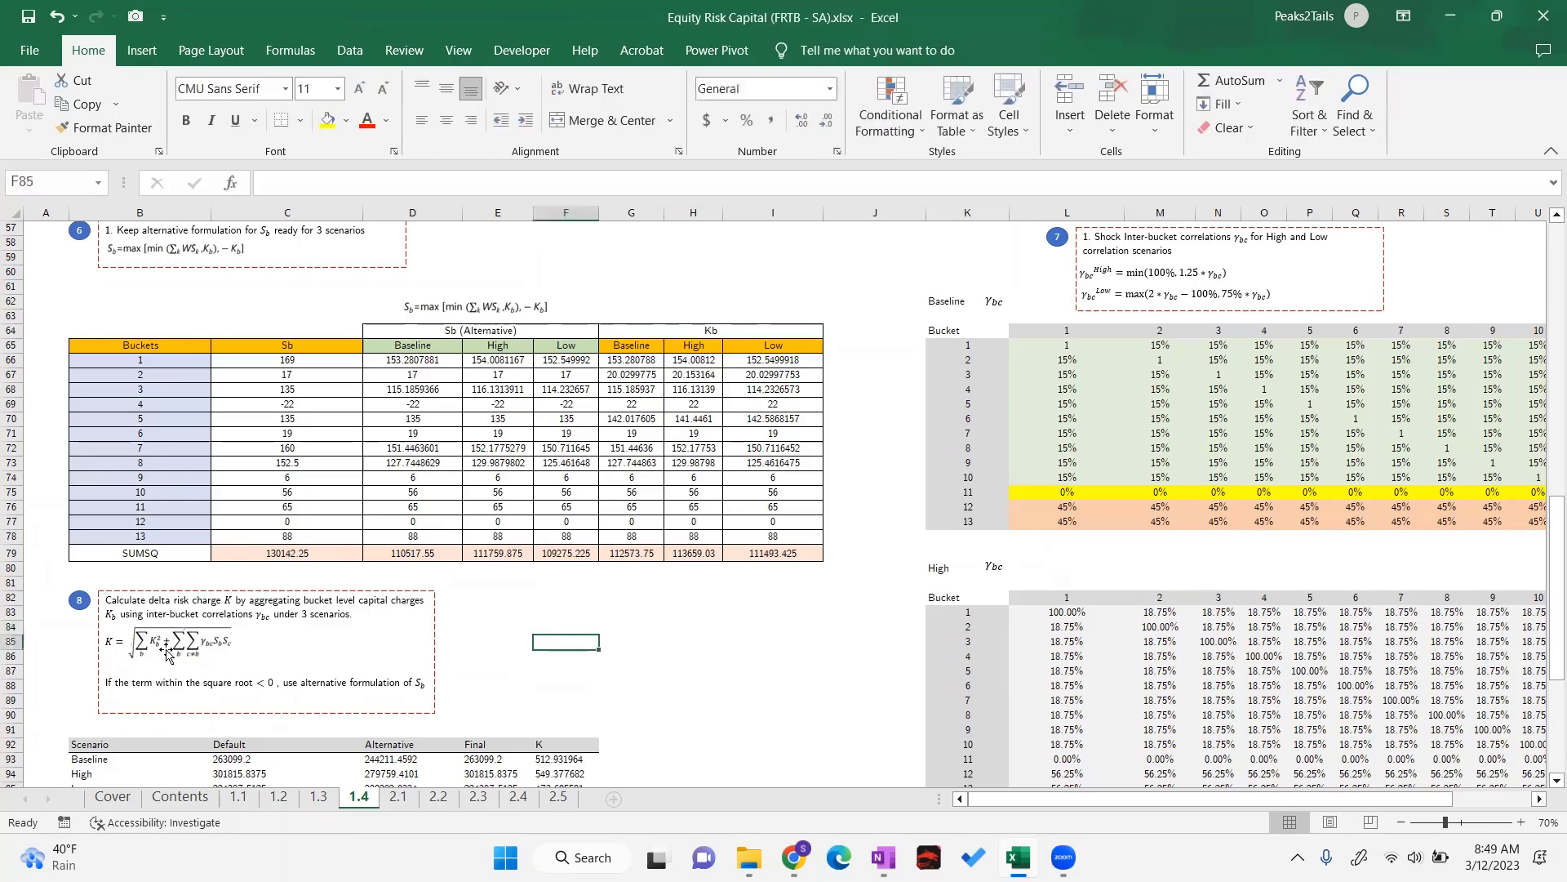
Highlight the bucket 1 and 2 rows, followed by the bucket 3 and 4 rows, across the Sb and Kb table
click(152, 362)
drag(153, 363, 820, 382)
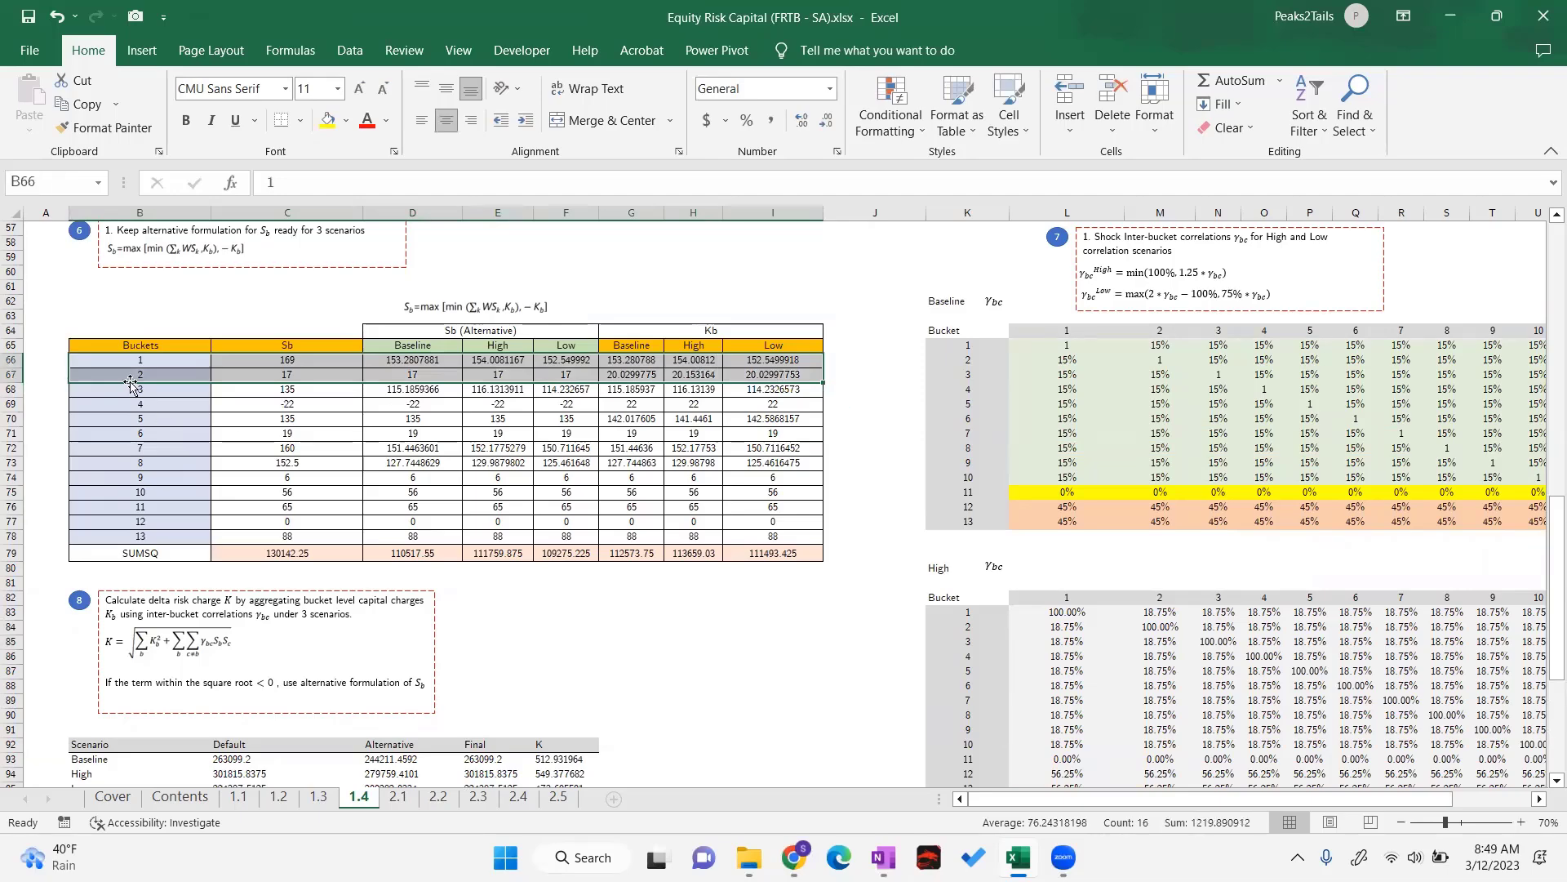
click(151, 420)
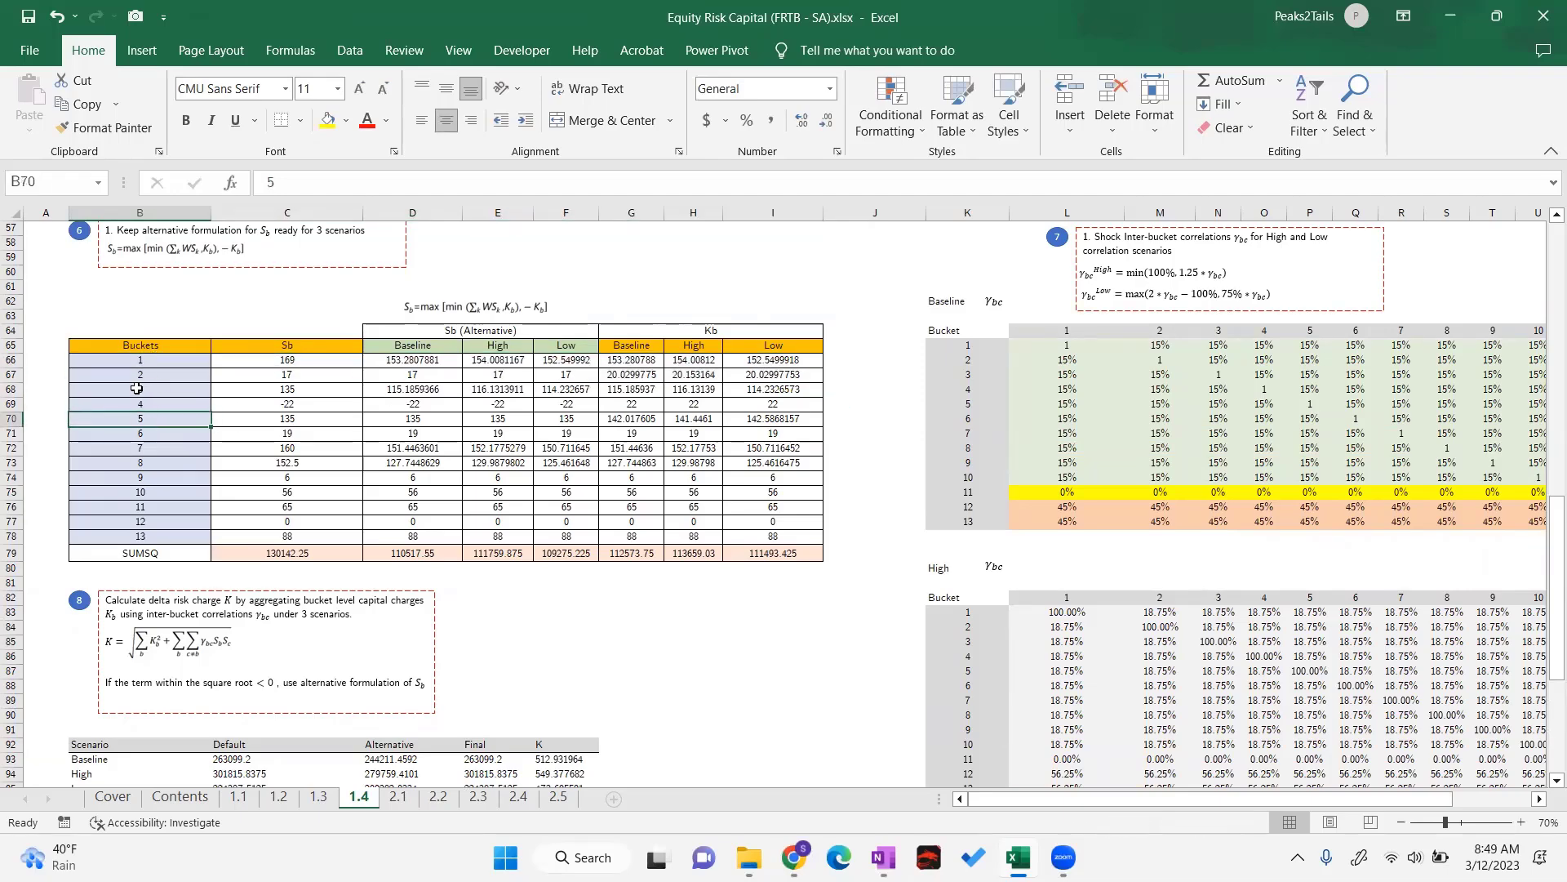
drag(135, 390, 776, 411)
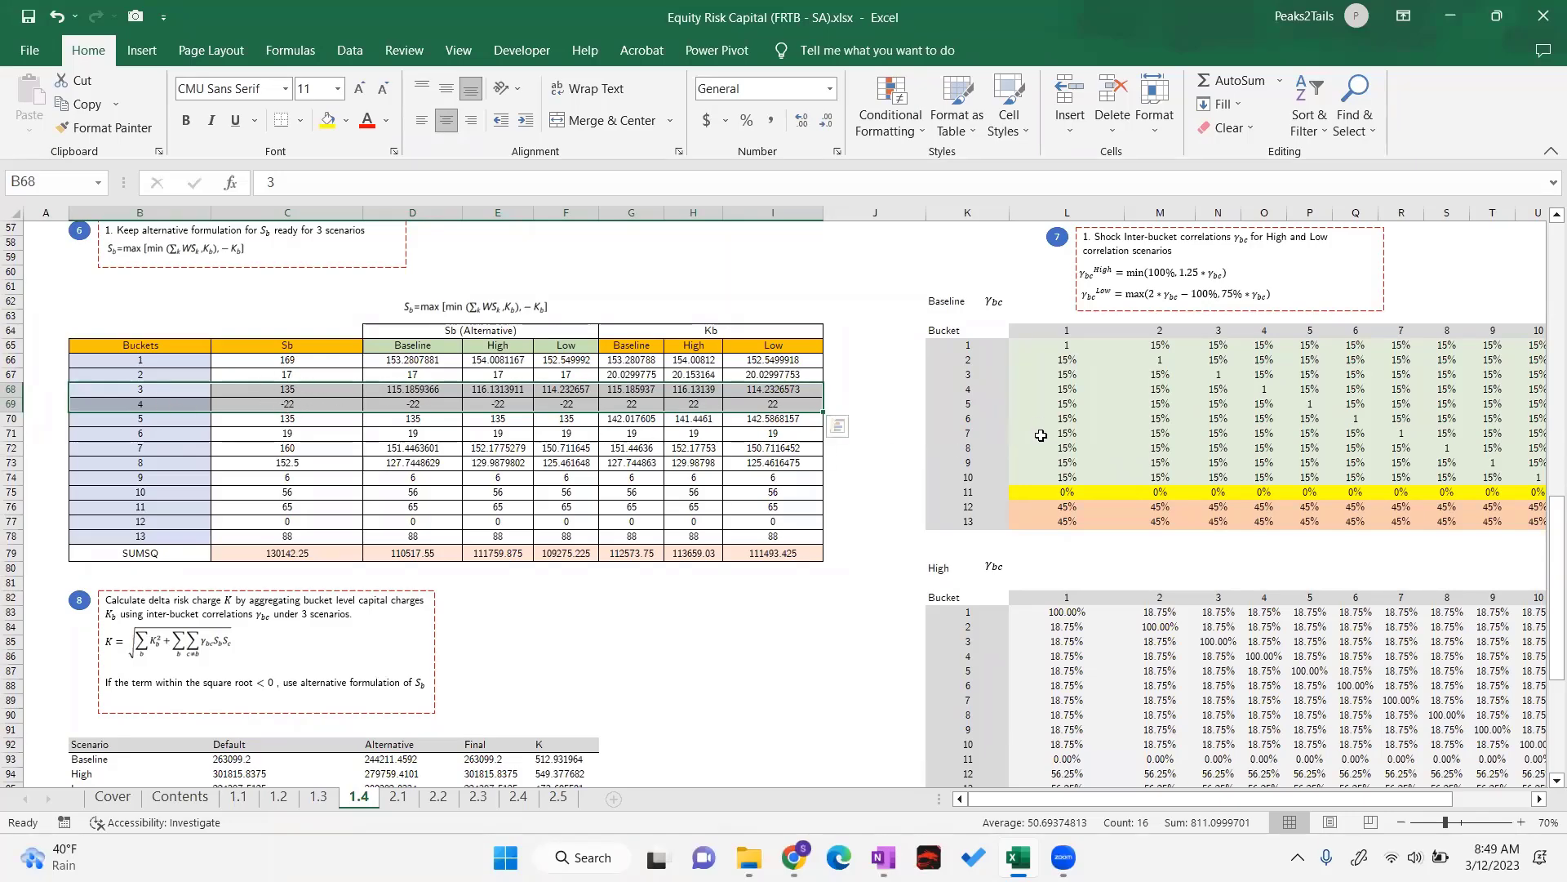
Look up the correlation between buckets 3 and 4 in the Baseline inter-bucket correlation matrix
click(1269, 377)
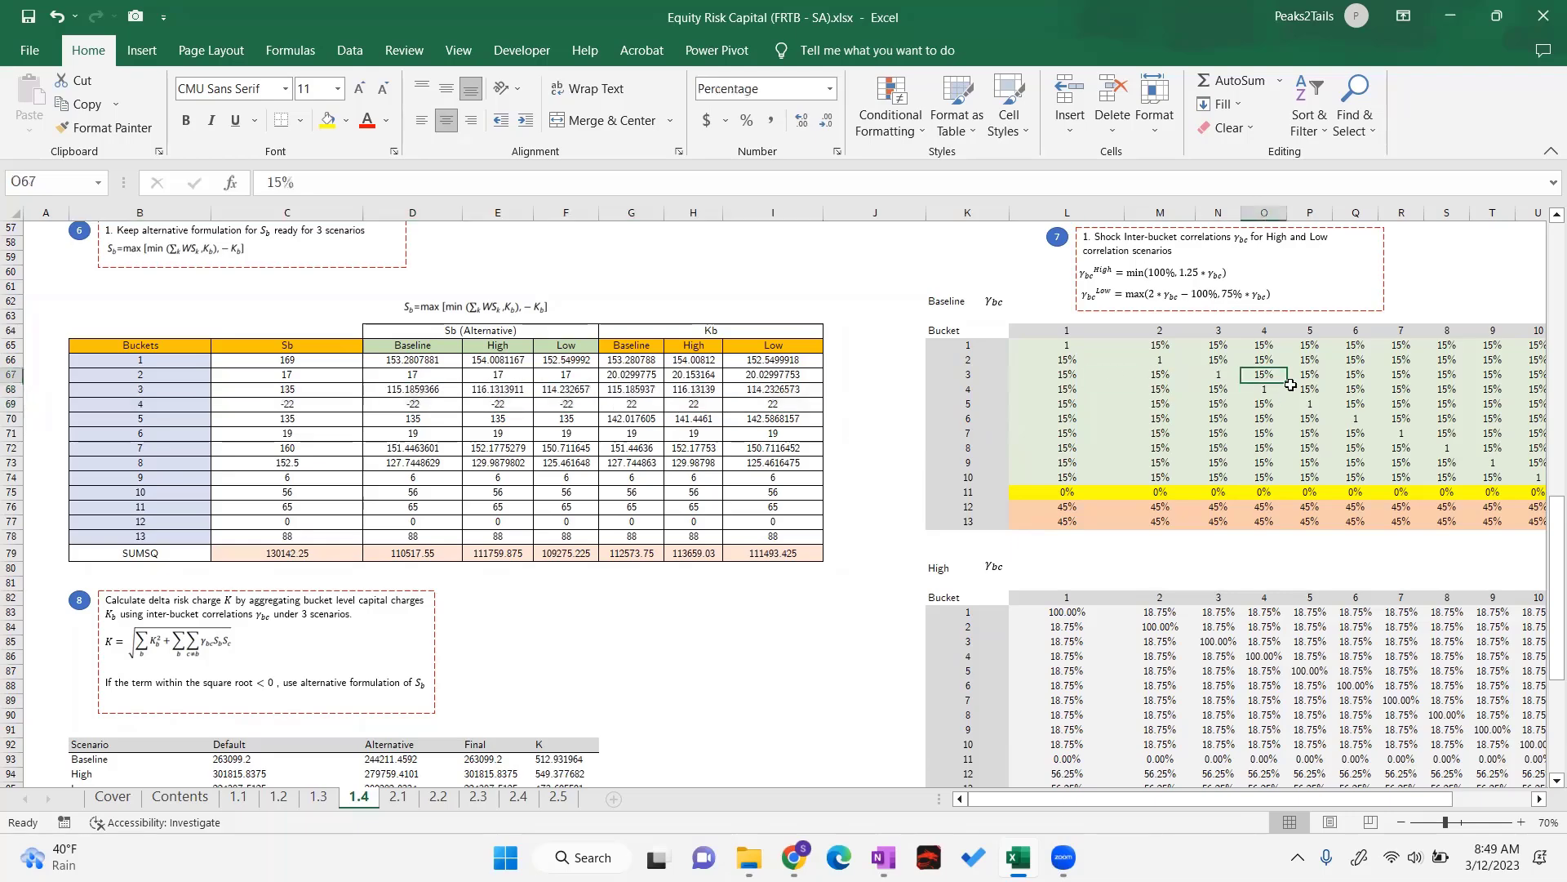
click(974, 376)
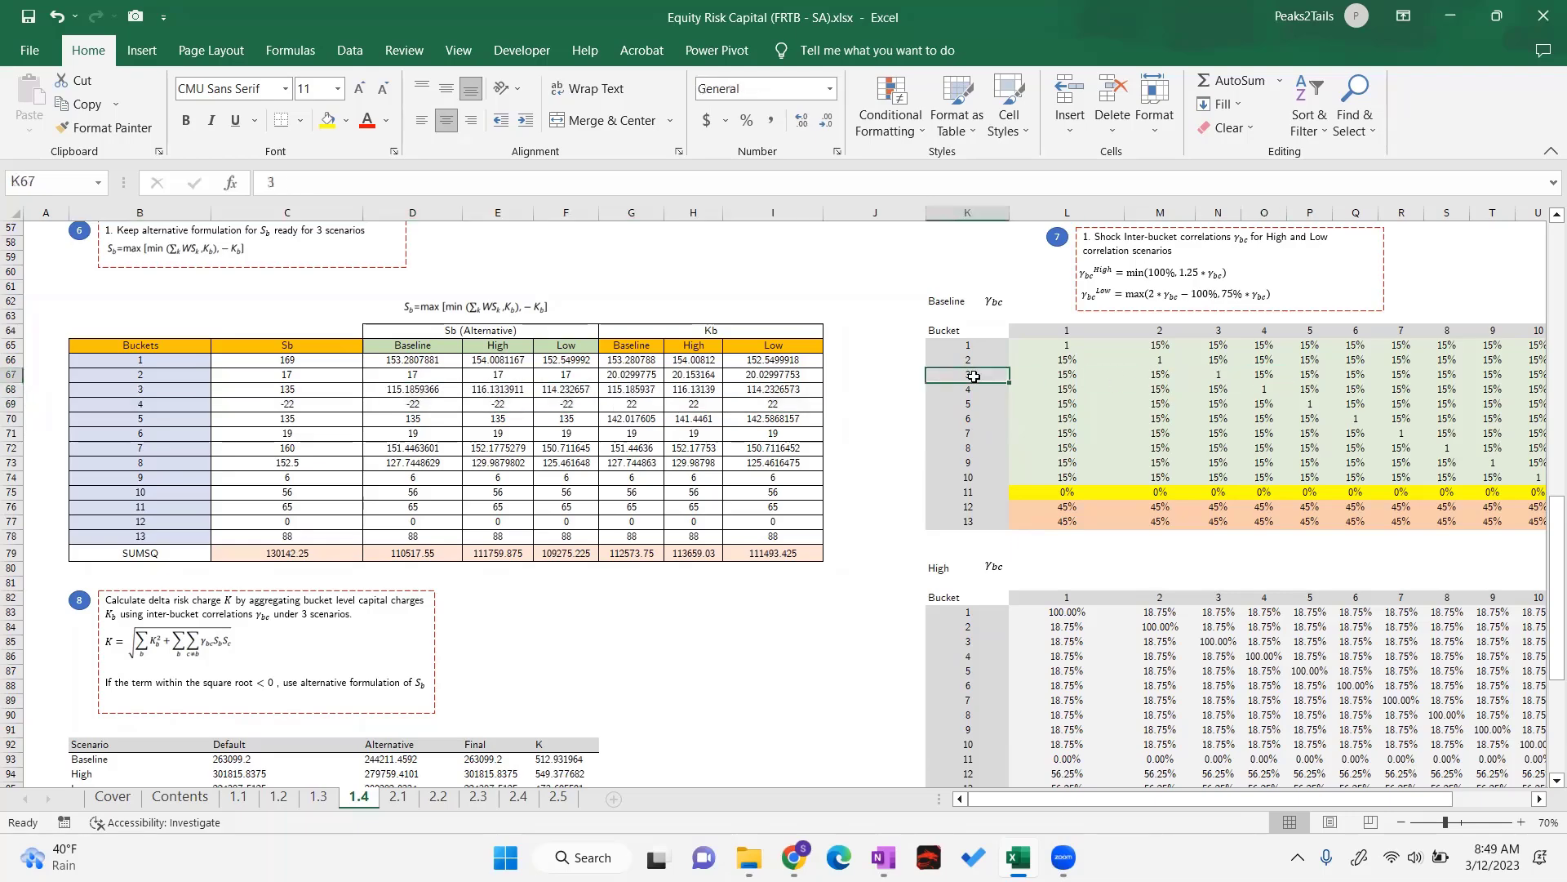
click(1266, 377)
click(1265, 331)
click(1266, 376)
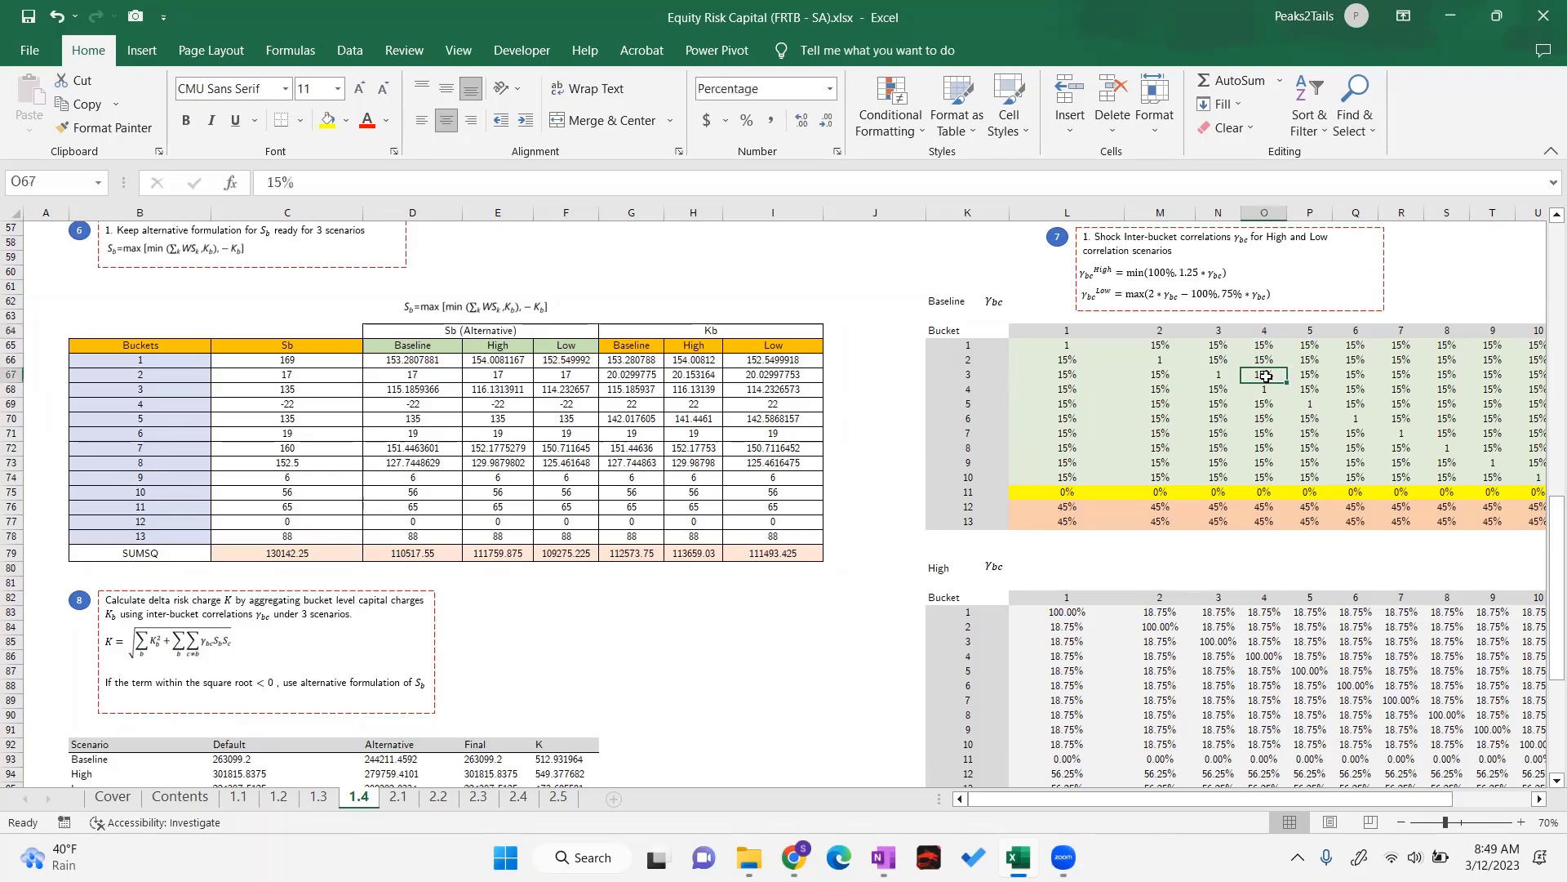
Compare the default Sb column with the alternative Sb formula, using the High Kb and High alternative Sb columns
click(173, 650)
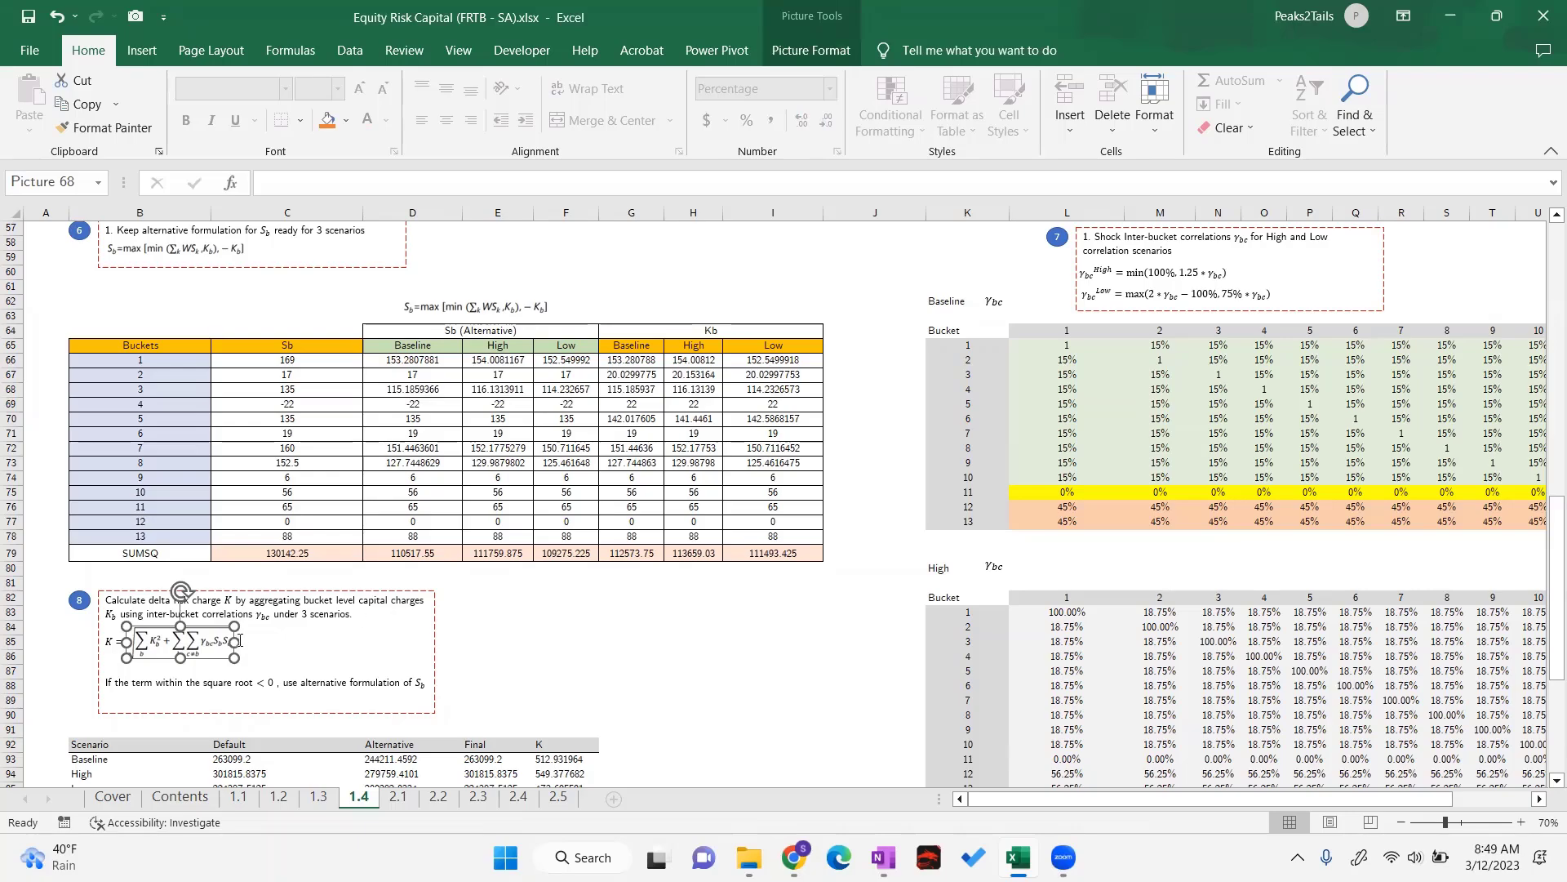
click(609, 449)
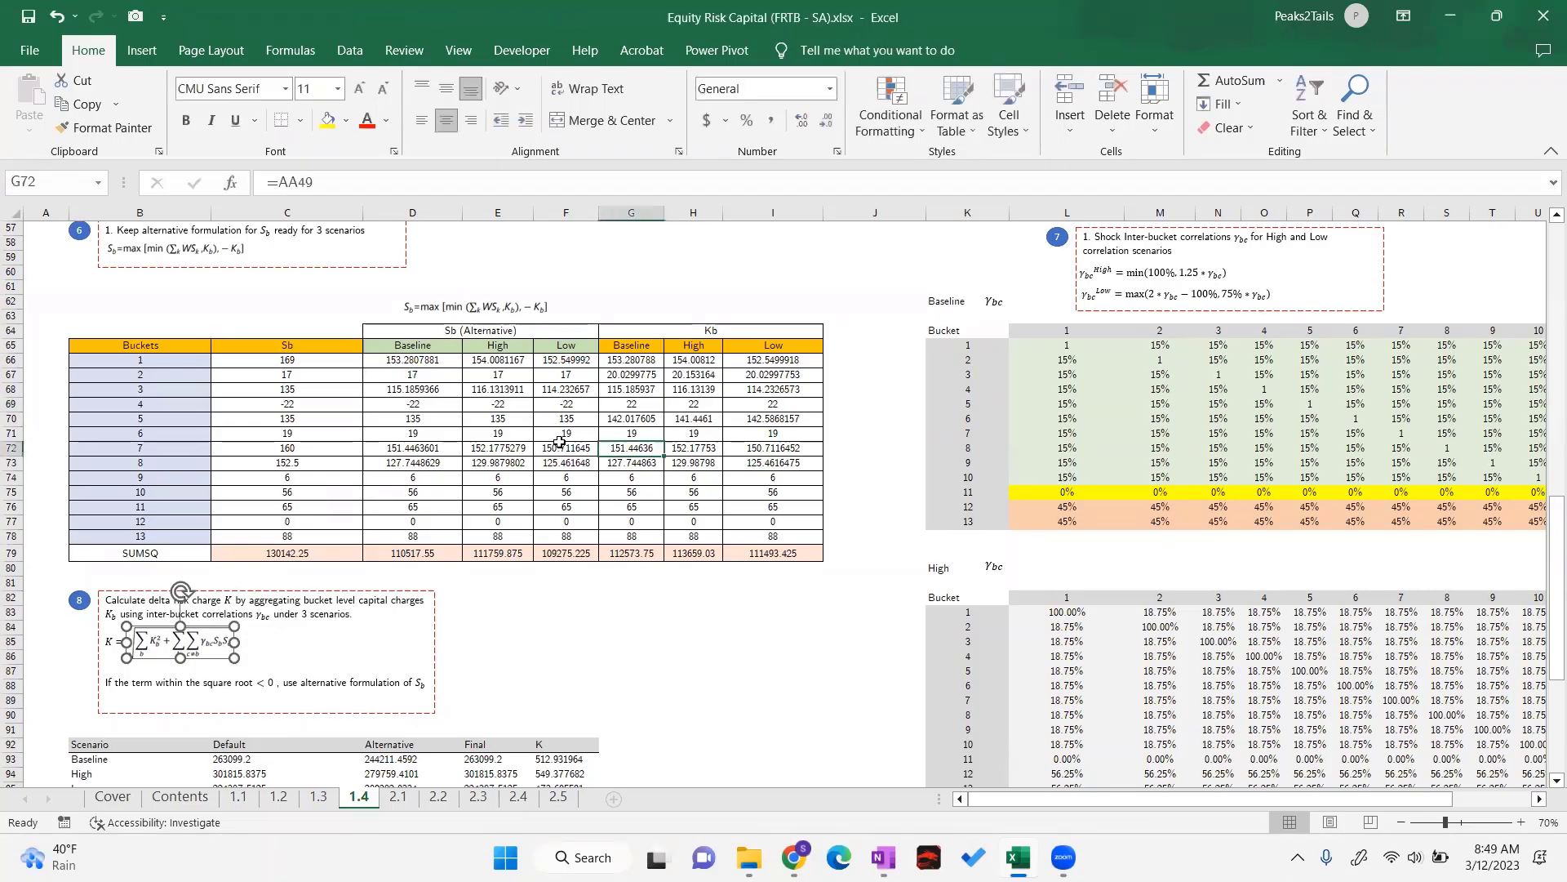
drag(271, 360, 289, 536)
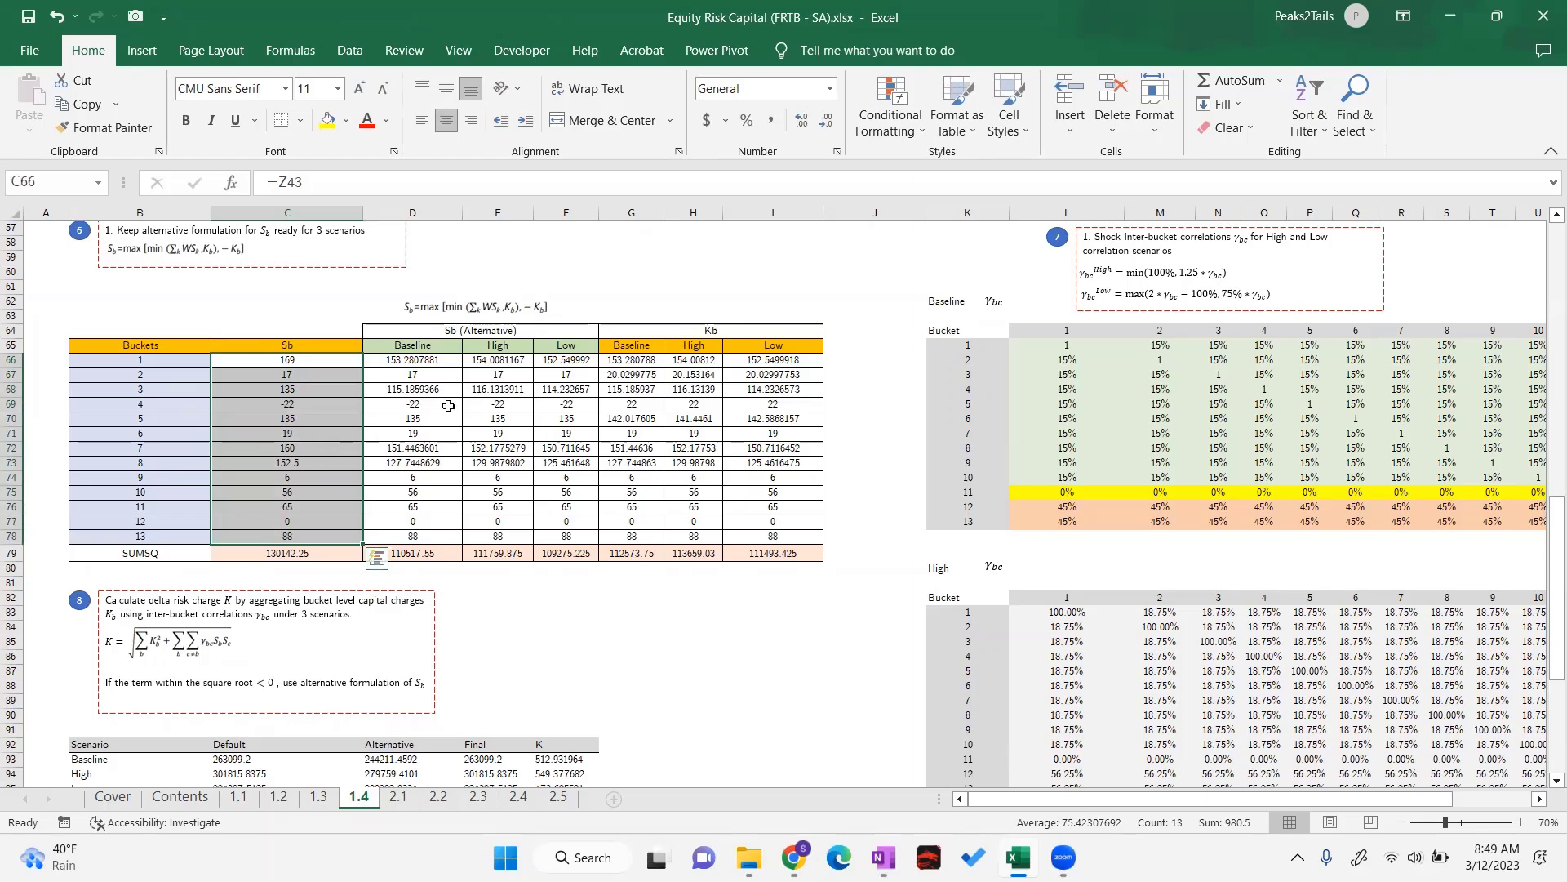
click(466, 318)
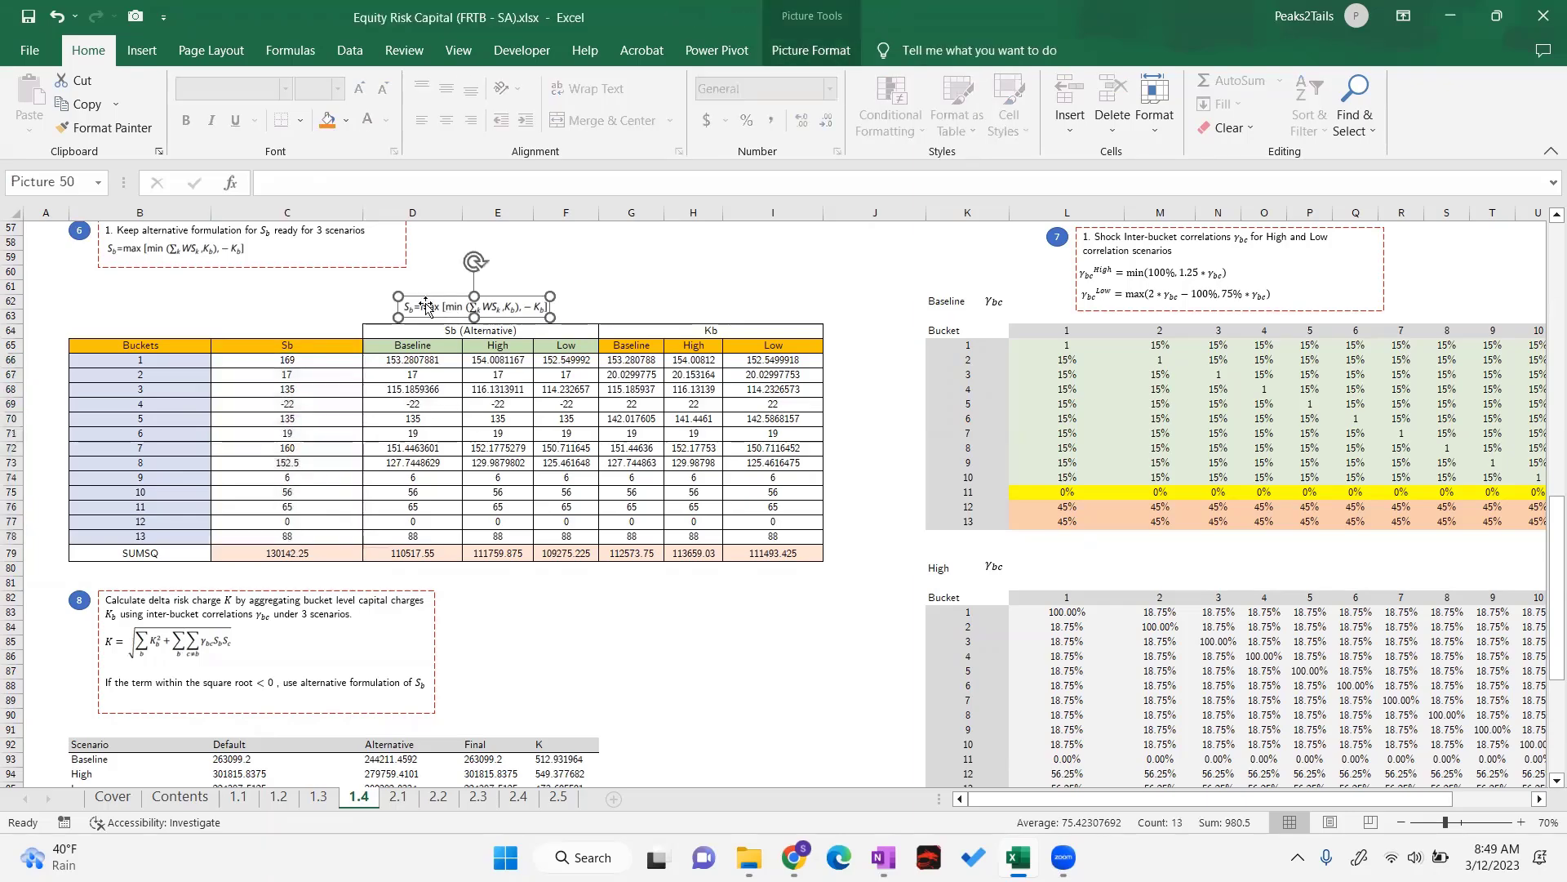
drag(690, 363, 692, 537)
drag(511, 362, 502, 537)
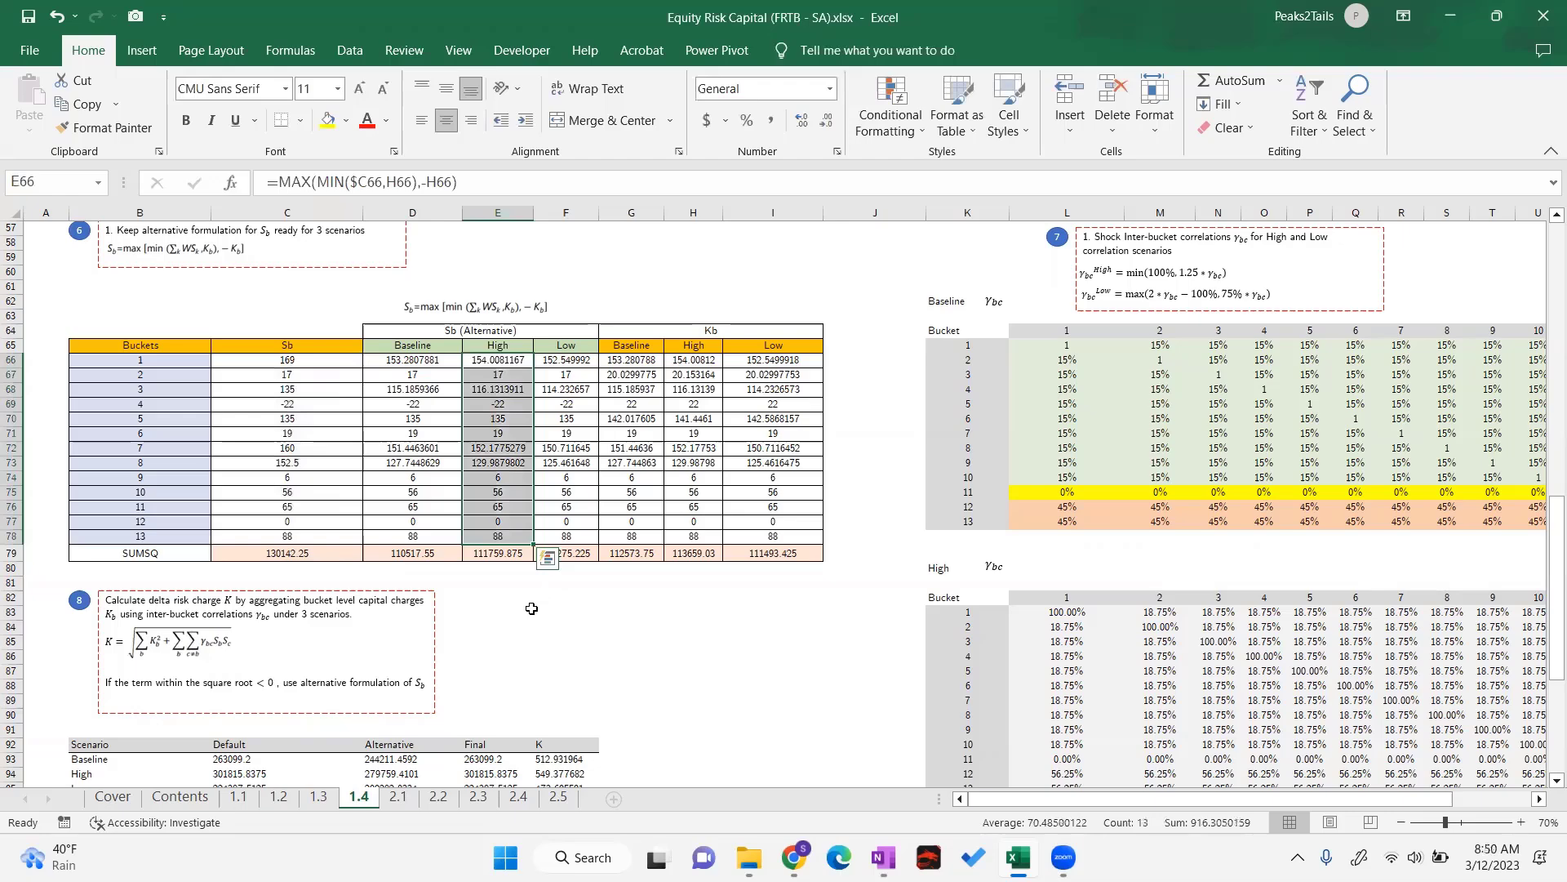
drag(533, 601, 629, 602)
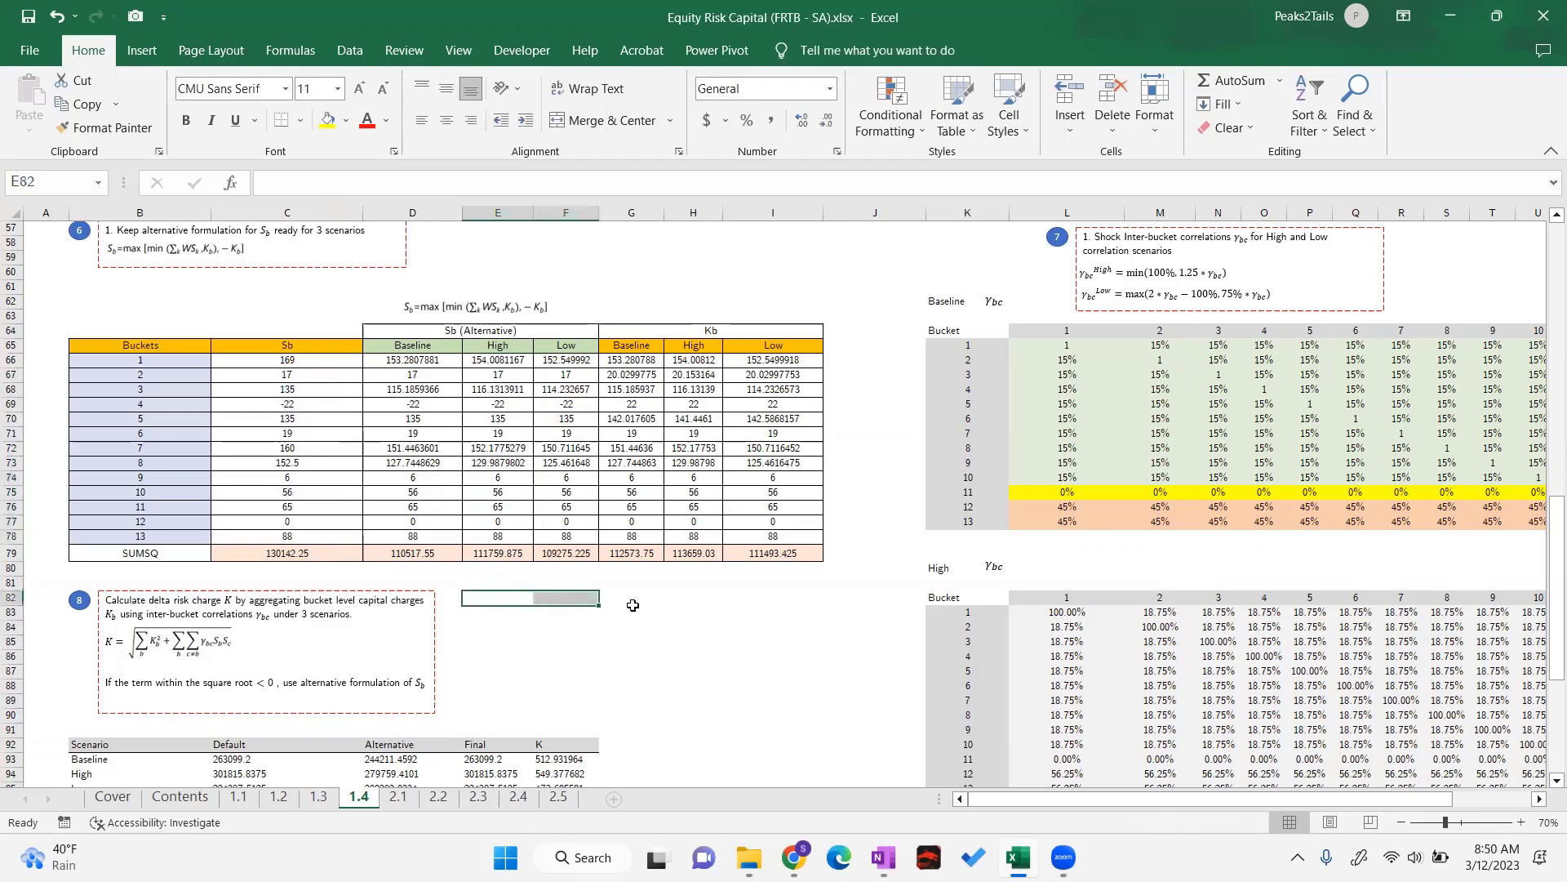
Examine note 8's formula together with the scenario table's Default, Alternative, Final and K columns and the delta risk charge
scroll(698, 601, down, 1)
scroll(698, 601, down, 1)
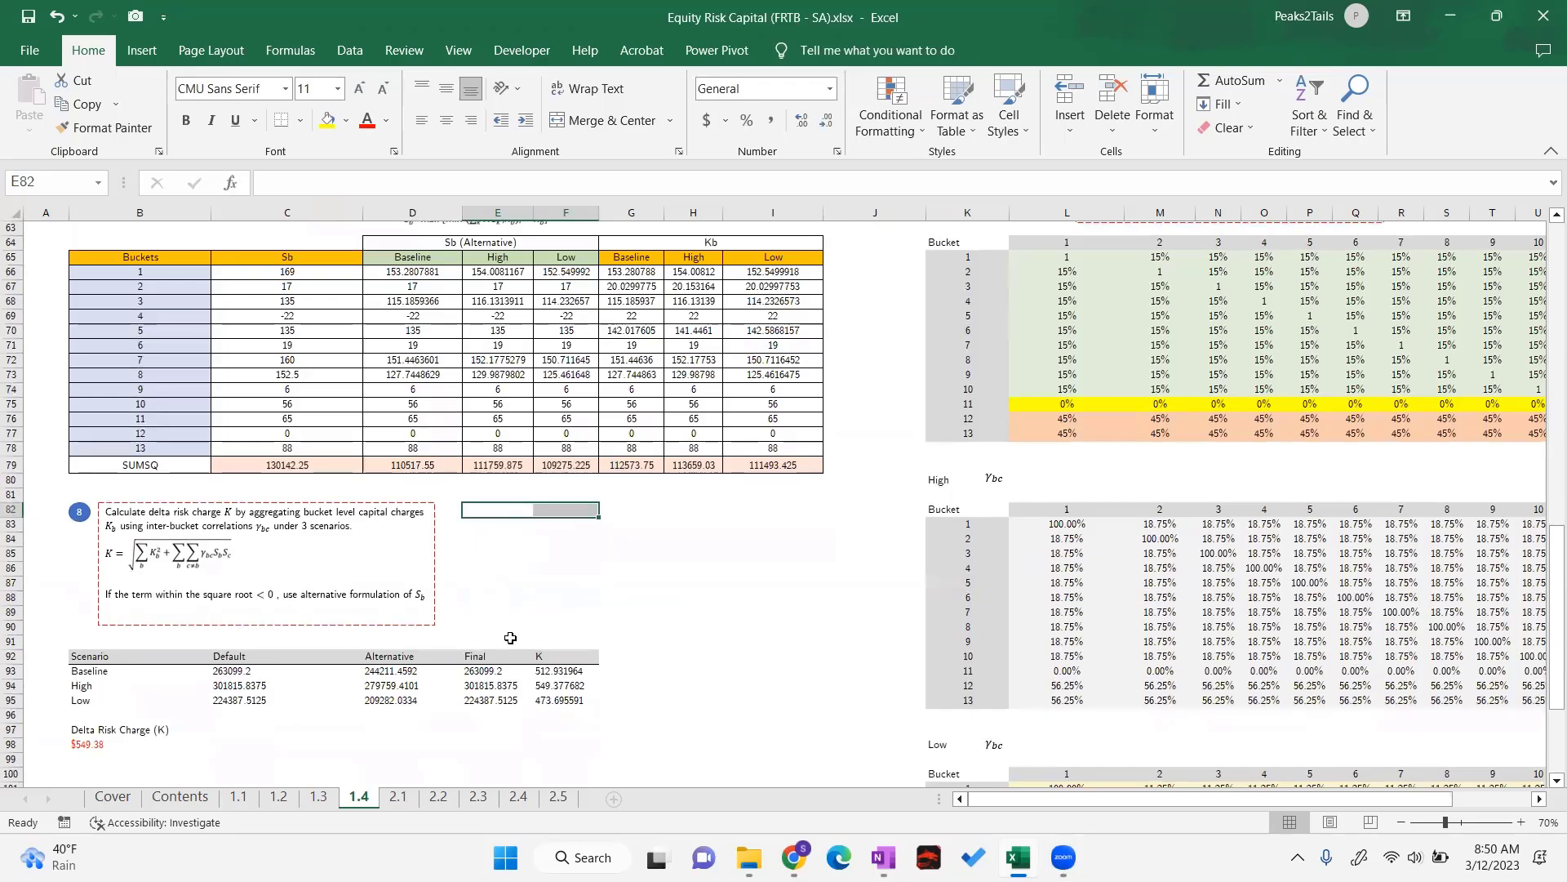
scroll(511, 640, up, 2)
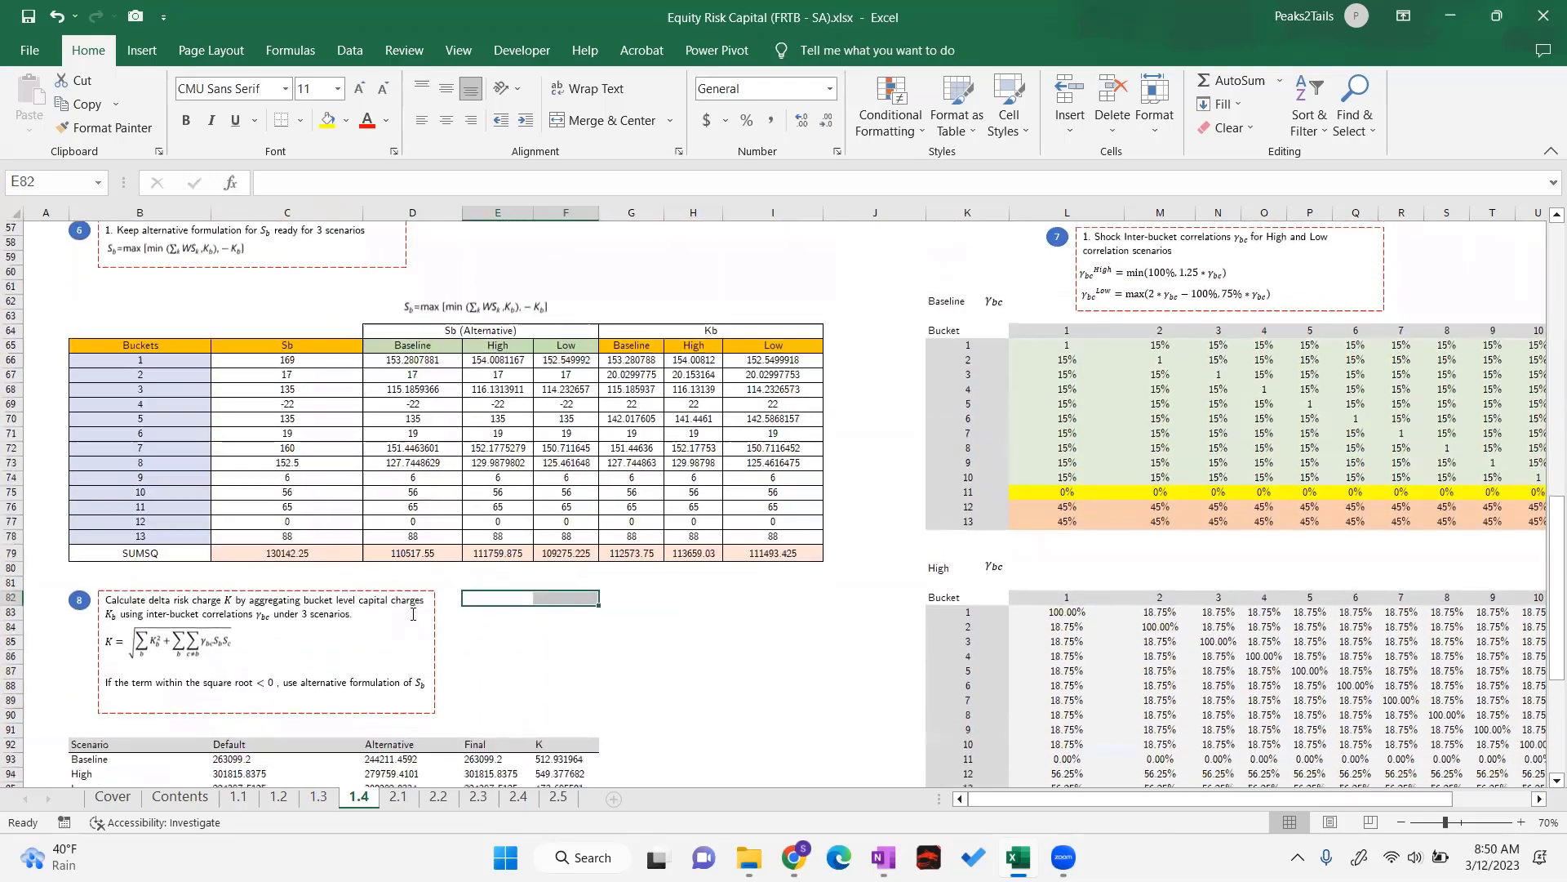
scroll(704, 620, down, 1)
click(182, 599)
click(663, 615)
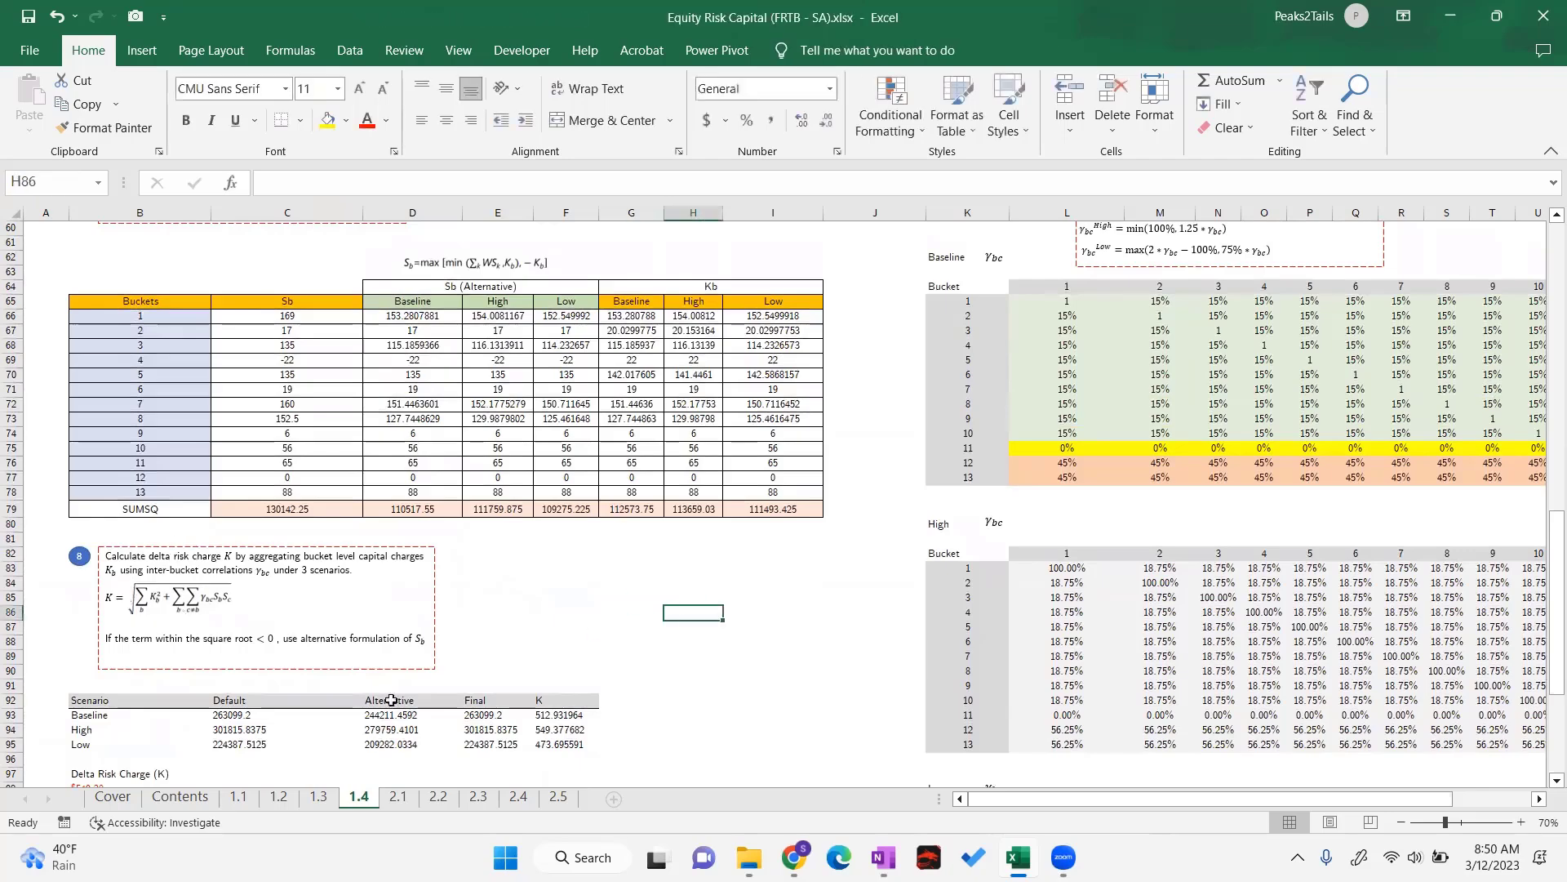
scroll(245, 718, down, 1)
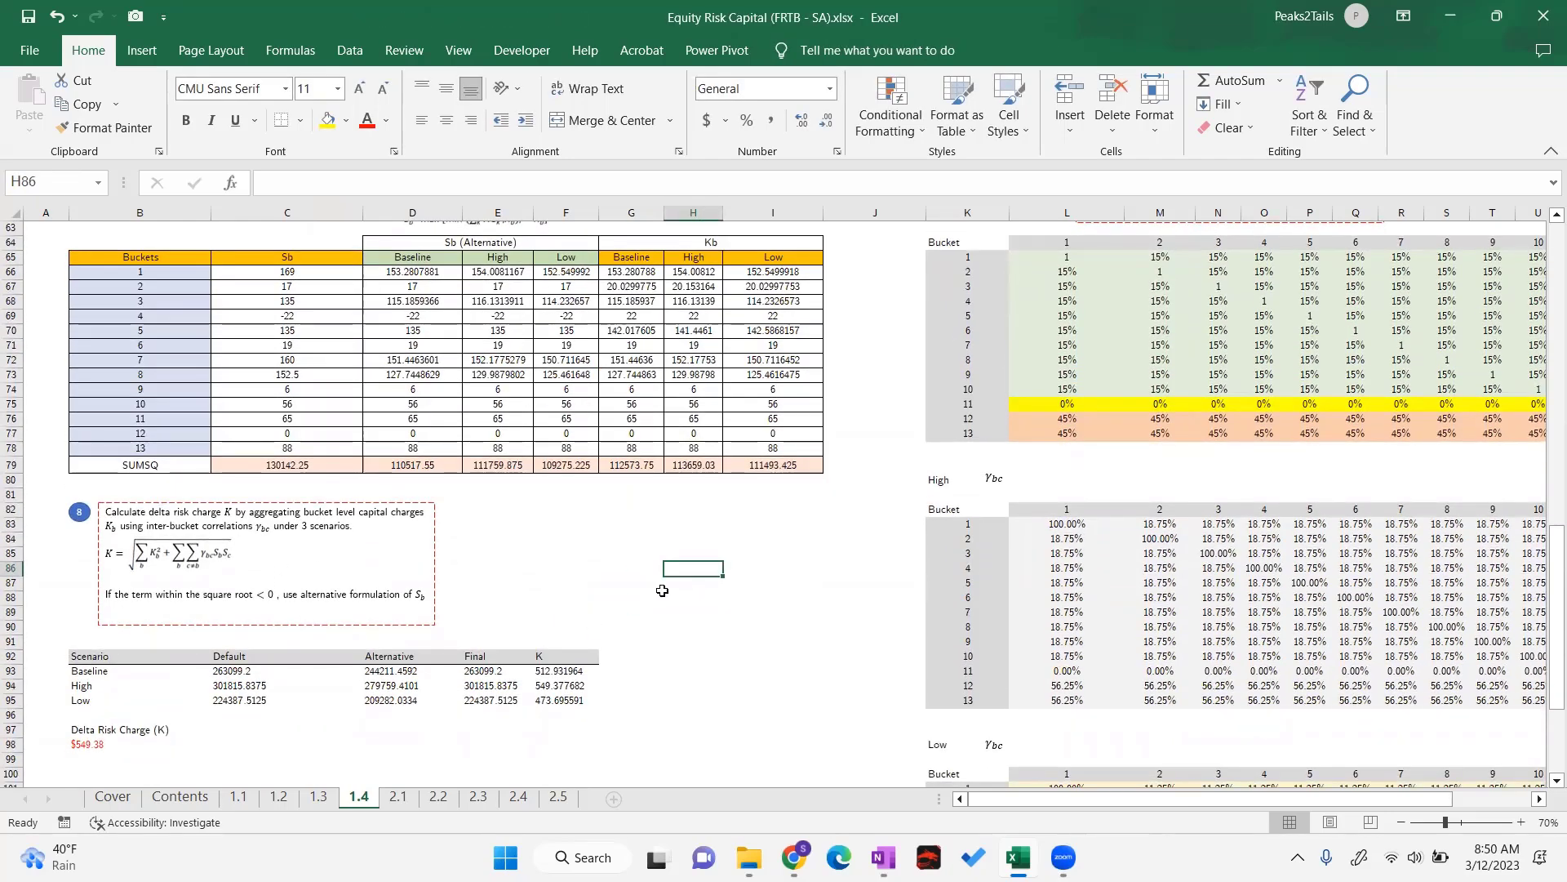
scroll(501, 633, up, 1)
scroll(501, 633, down, 3)
scroll(123, 589, up, 2)
click(493, 544)
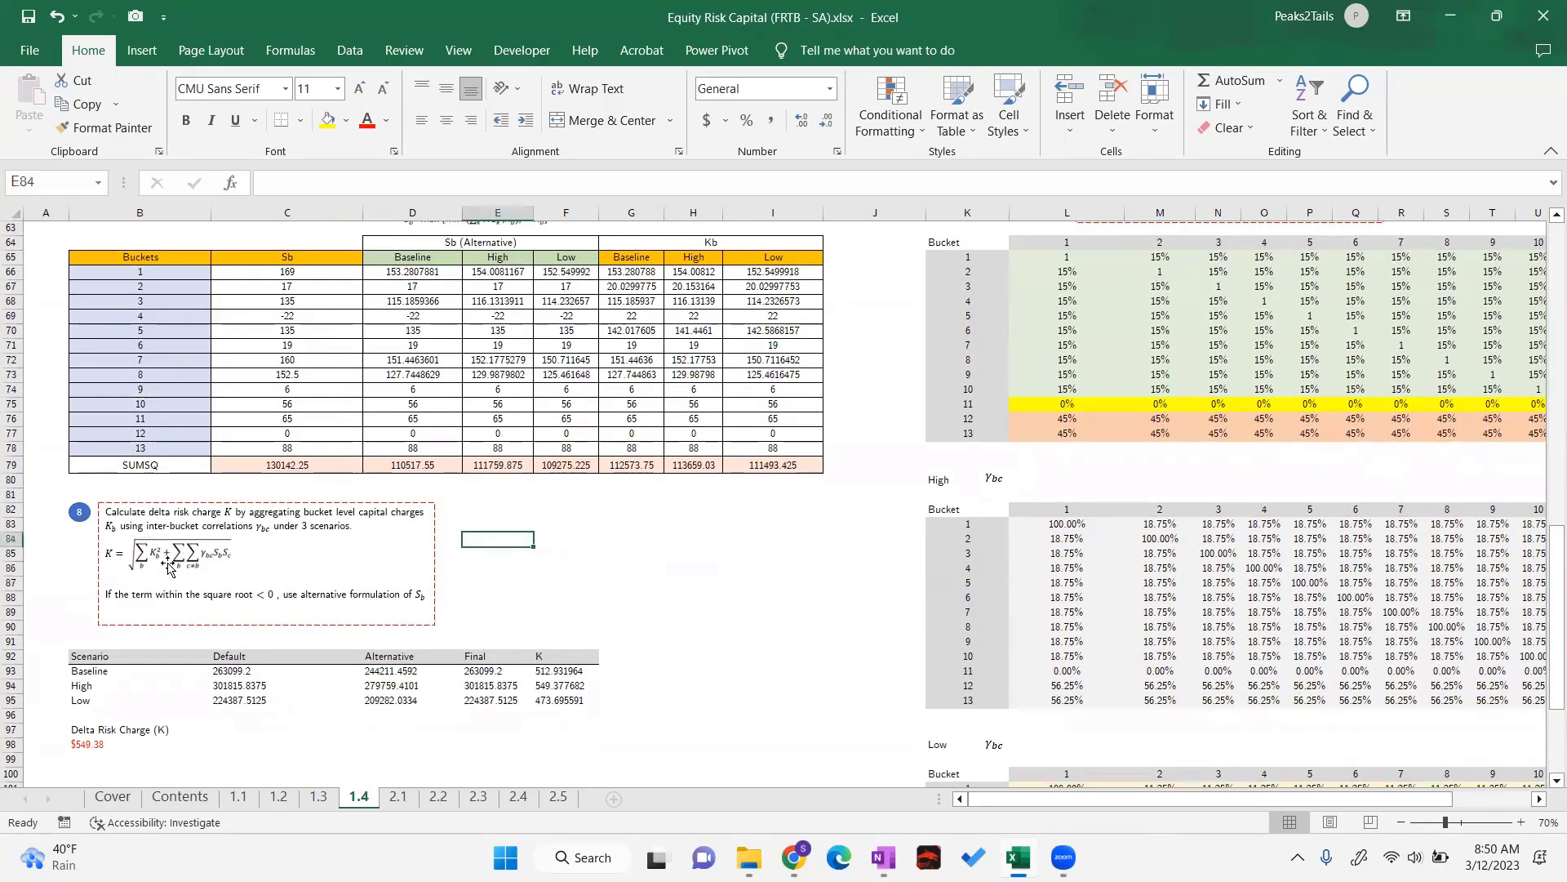
Switch to OneNote and handwrite K = √(ΣKb² + ΣΣ γbc Sb Sc) in black ink on page 11, below the ΔV equation
key(alt+Tab)
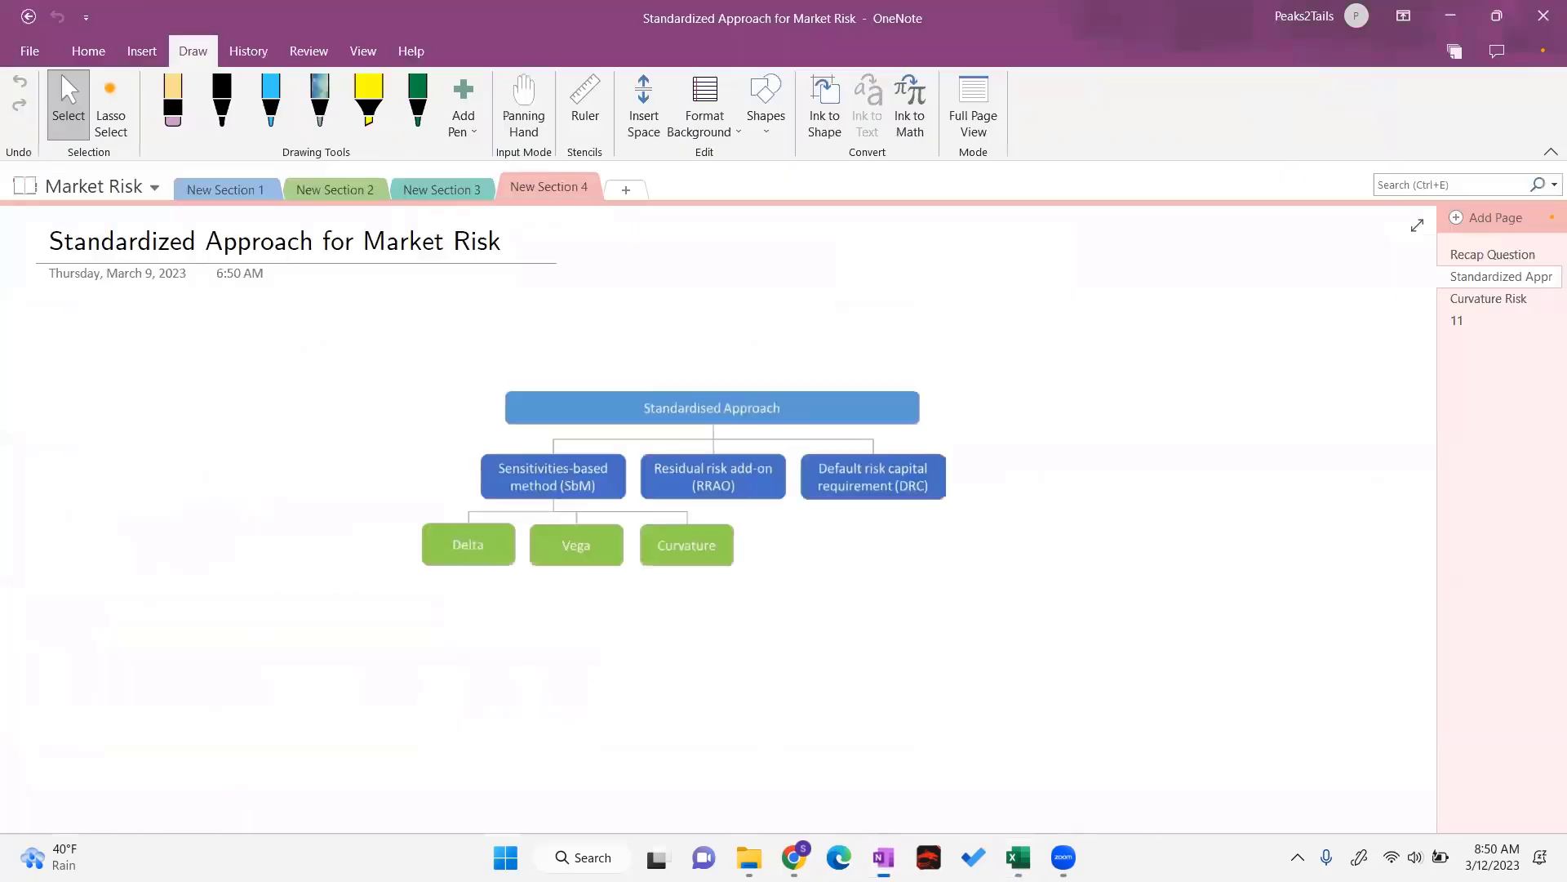
click(1477, 320)
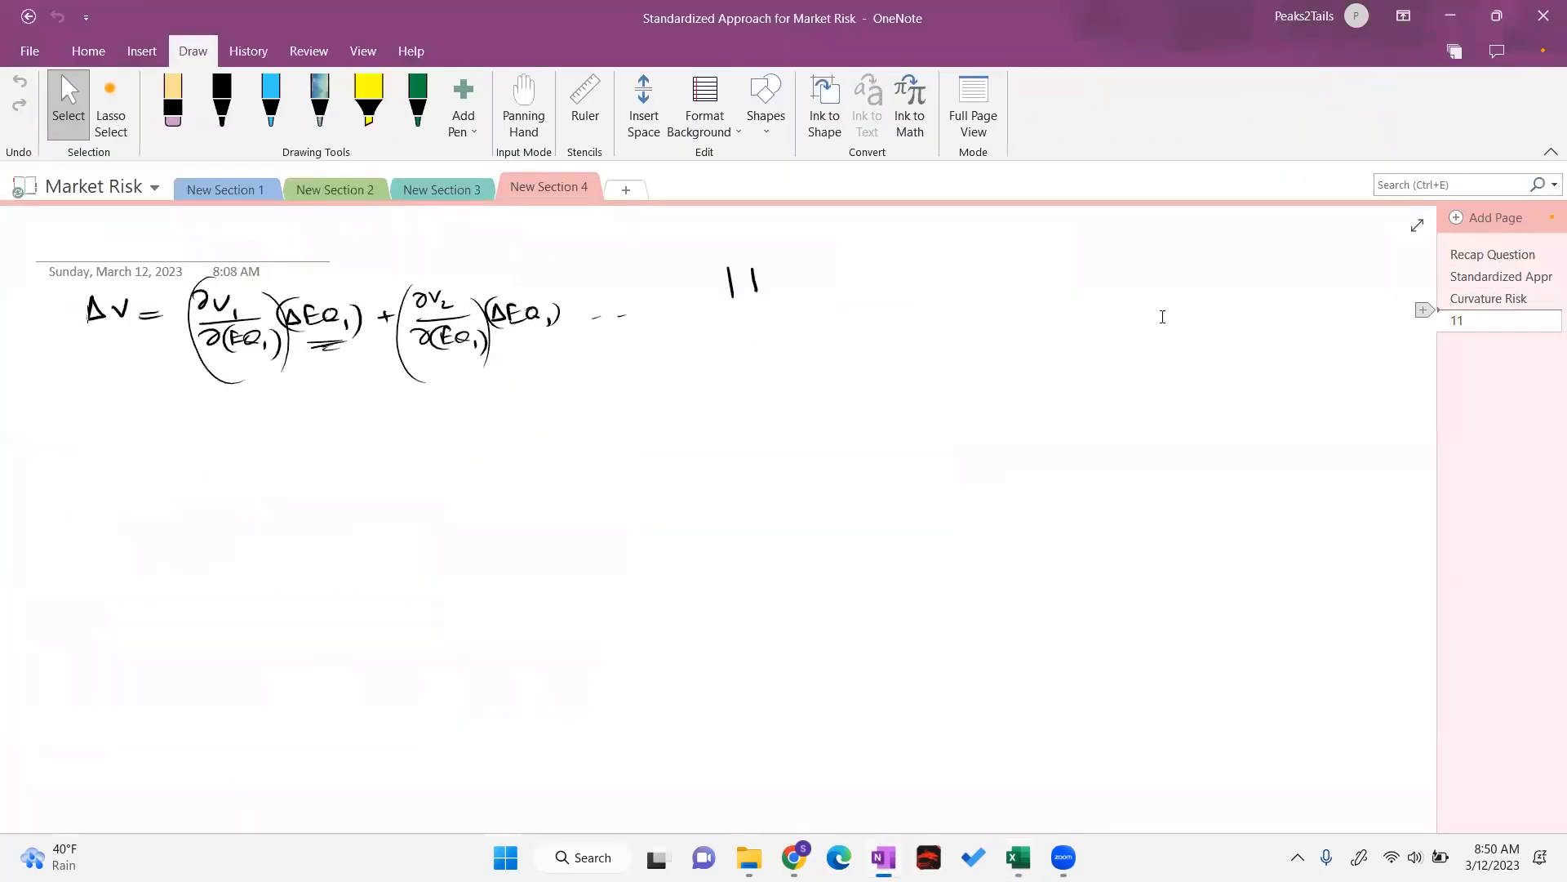
click(222, 103)
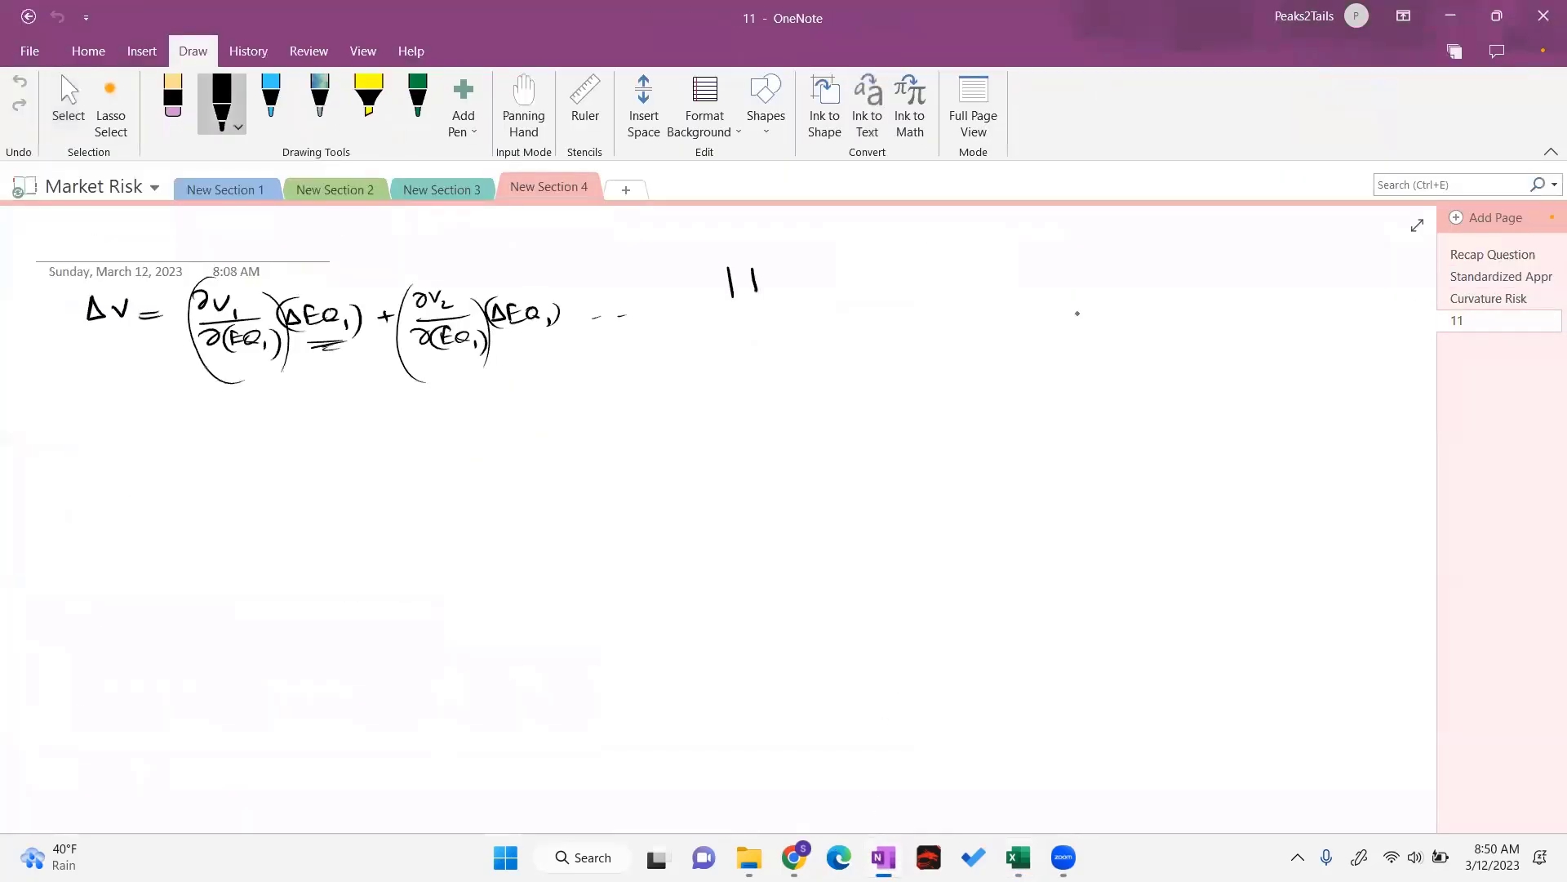
drag(197, 462, 196, 488)
mouse_move(213, 464)
mouse_down()
mouse_move(214, 488)
mouse_move(362, 483)
mouse_up()
mouse_move(369, 474)
mouse_down()
mouse_move(381, 488)
mouse_move(398, 459)
mouse_move(420, 490)
mouse_move(494, 480)
mouse_up()
mouse_move(506, 458)
mouse_down()
mouse_move(496, 471)
mouse_move(519, 480)
mouse_move(479, 501)
mouse_move(523, 494)
mouse_up()
drag(511, 500, 516, 503)
drag(538, 493, 541, 457)
drag(549, 471, 655, 487)
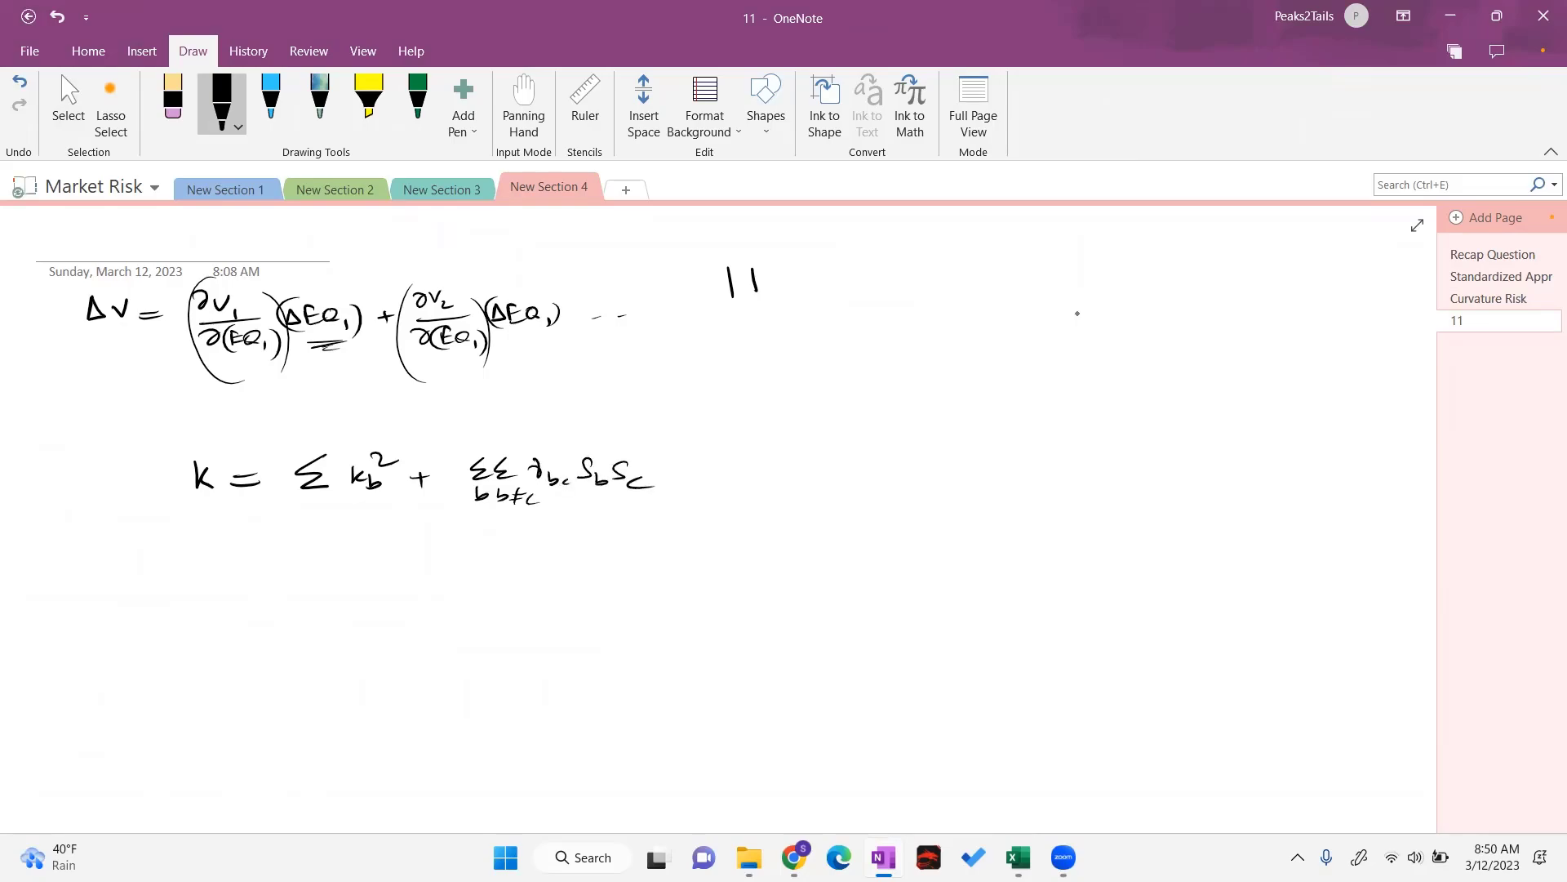
mouse_move(281, 516)
mouse_down()
mouse_move(277, 432)
mouse_move(695, 410)
mouse_up()
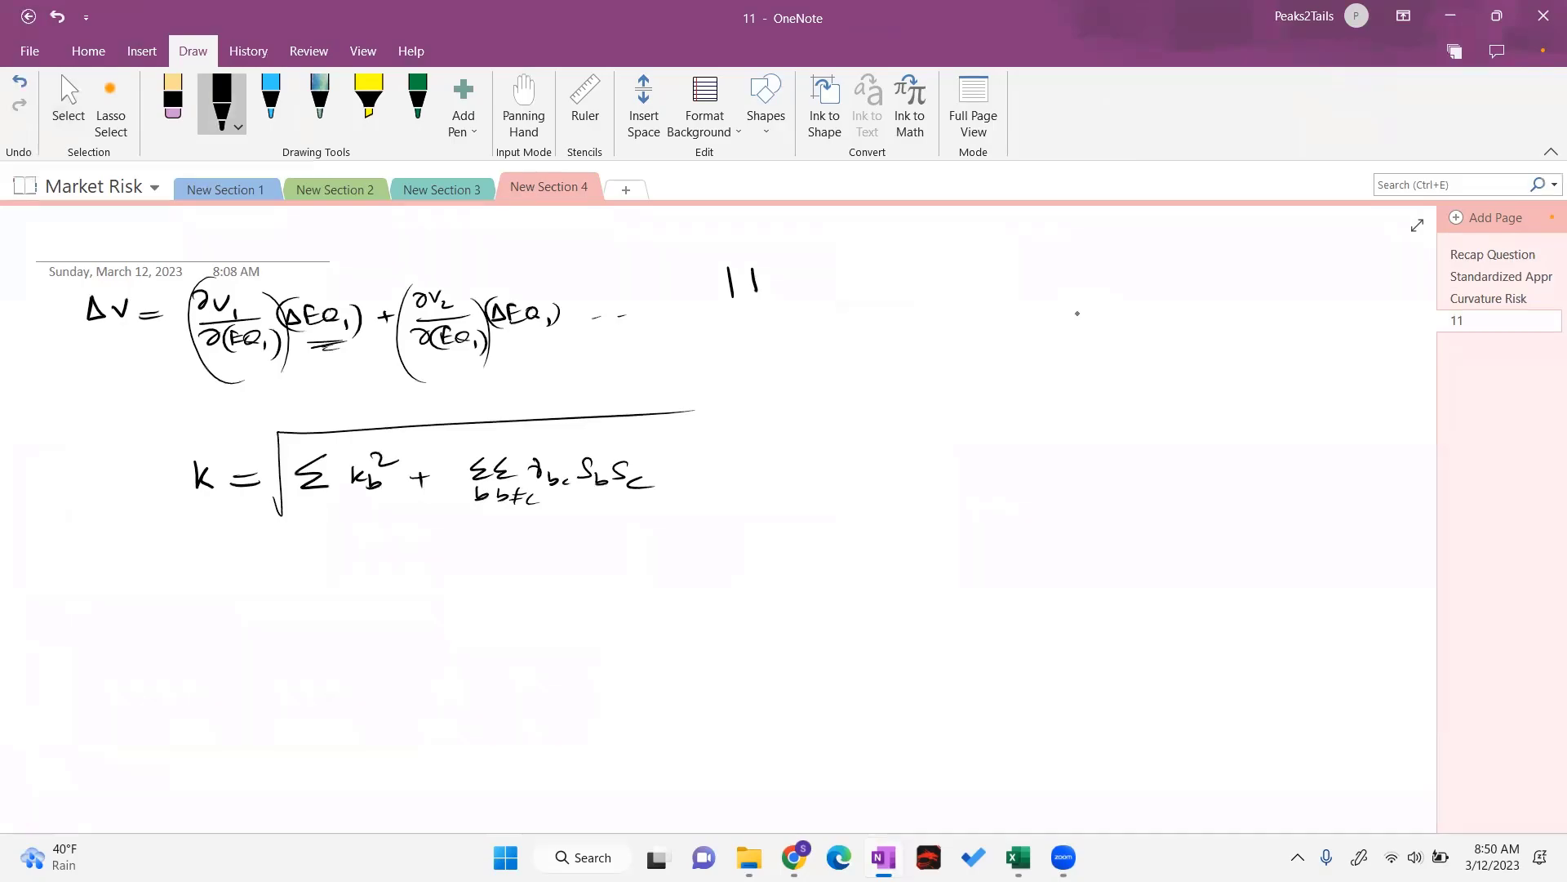
Write "= ΣKb² +" as the second line under the K formula and underline the double-sum cross term
drag(250, 585, 277, 582)
drag(247, 577, 358, 575)
drag(372, 561, 387, 580)
drag(382, 551, 390, 563)
drag(510, 515, 640, 508)
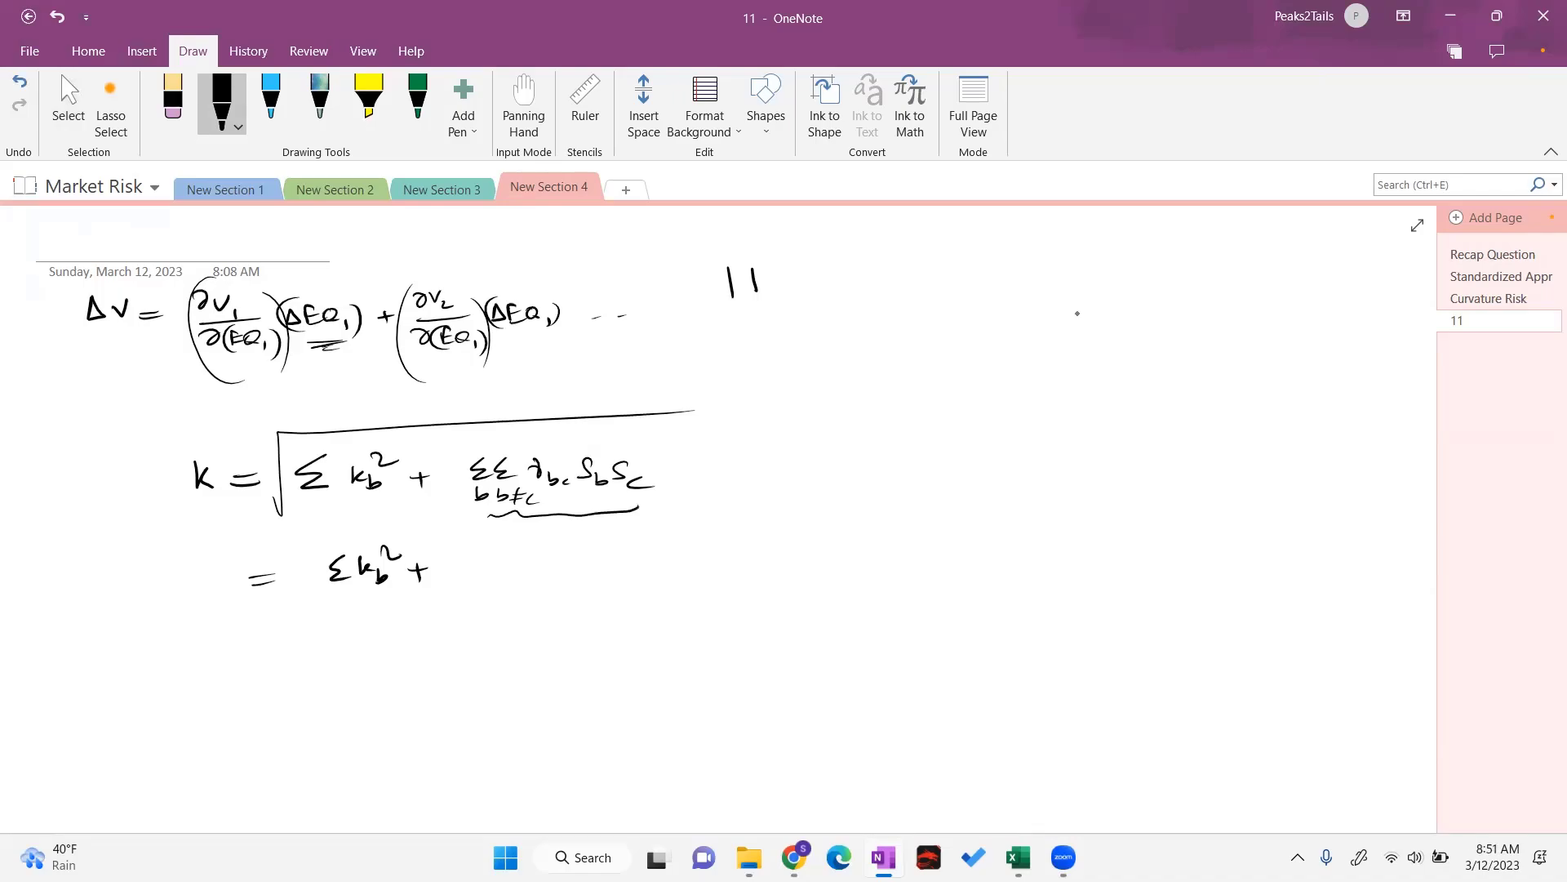
Draw an arrow from the underlined cross term and write a circled 13C2 beside the K formula
drag(614, 506, 677, 489)
drag(750, 438, 786, 454)
mouse_move(789, 454)
mouse_down()
mouse_move(814, 457)
mouse_move(753, 422)
mouse_up()
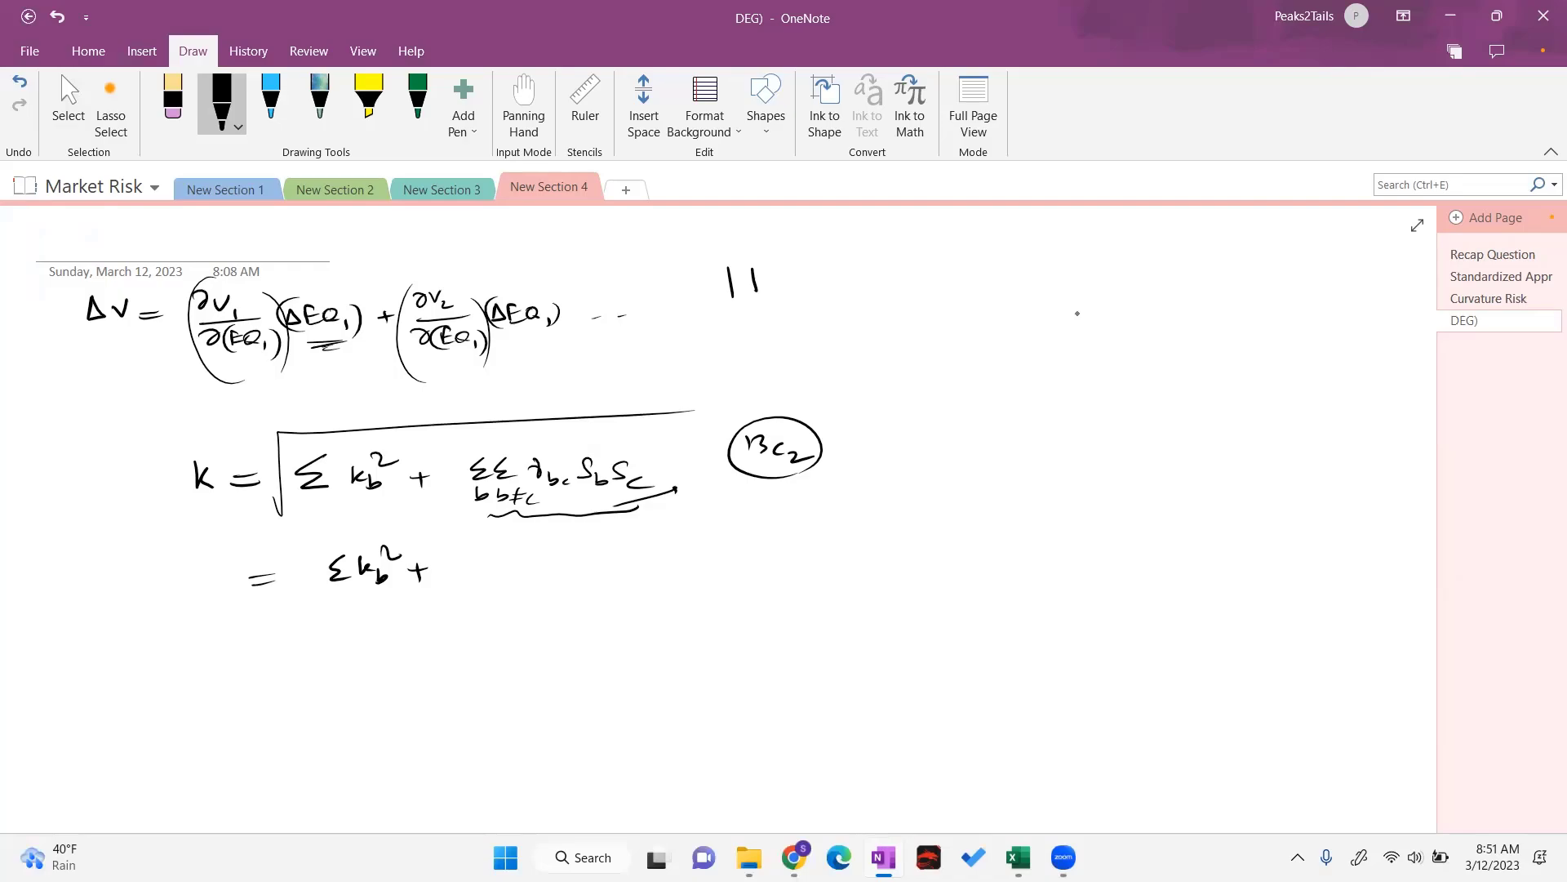
Complete the second line in ink as √(ΣKb² + ΣSb² + ΣΣ γbc Sb Sc − ΣSb²), with the radical spanning all terms
mouse_move(503, 558)
mouse_down()
mouse_move(483, 579)
mouse_move(516, 581)
mouse_move(542, 555)
mouse_move(623, 574)
mouse_up()
mouse_move(643, 549)
mouse_down()
mouse_move(631, 559)
mouse_move(657, 568)
mouse_move(612, 596)
mouse_move(662, 586)
mouse_up()
mouse_move(658, 580)
mouse_down()
mouse_move(653, 598)
mouse_move(678, 597)
mouse_move(677, 565)
mouse_up()
drag(700, 555, 753, 565)
drag(784, 563, 931, 558)
mouse_move(950, 554)
mouse_down()
mouse_move(956, 567)
mouse_move(996, 538)
mouse_up()
mouse_move(294, 573)
mouse_down()
mouse_move(424, 534)
mouse_move(1040, 517)
mouse_up()
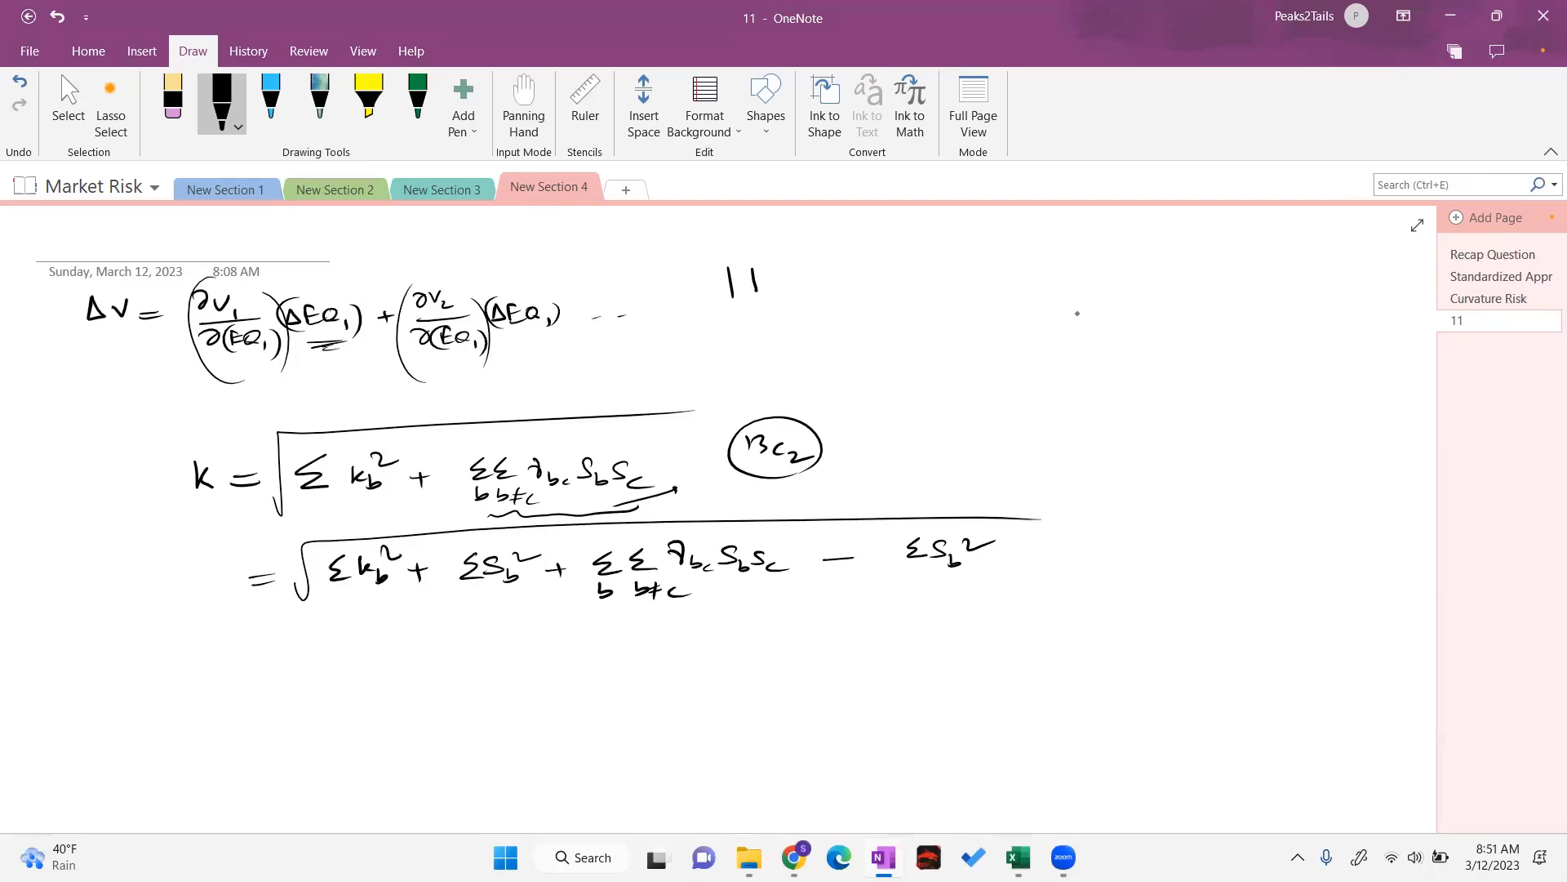
Underline both ΣSb² terms and draw a brace beneath the added ΣSb² and the double-sum cross term
drag(472, 601, 510, 596)
drag(937, 588, 973, 583)
drag(938, 595, 963, 591)
mouse_move(480, 610)
mouse_down()
mouse_move(517, 628)
mouse_move(792, 616)
mouse_up()
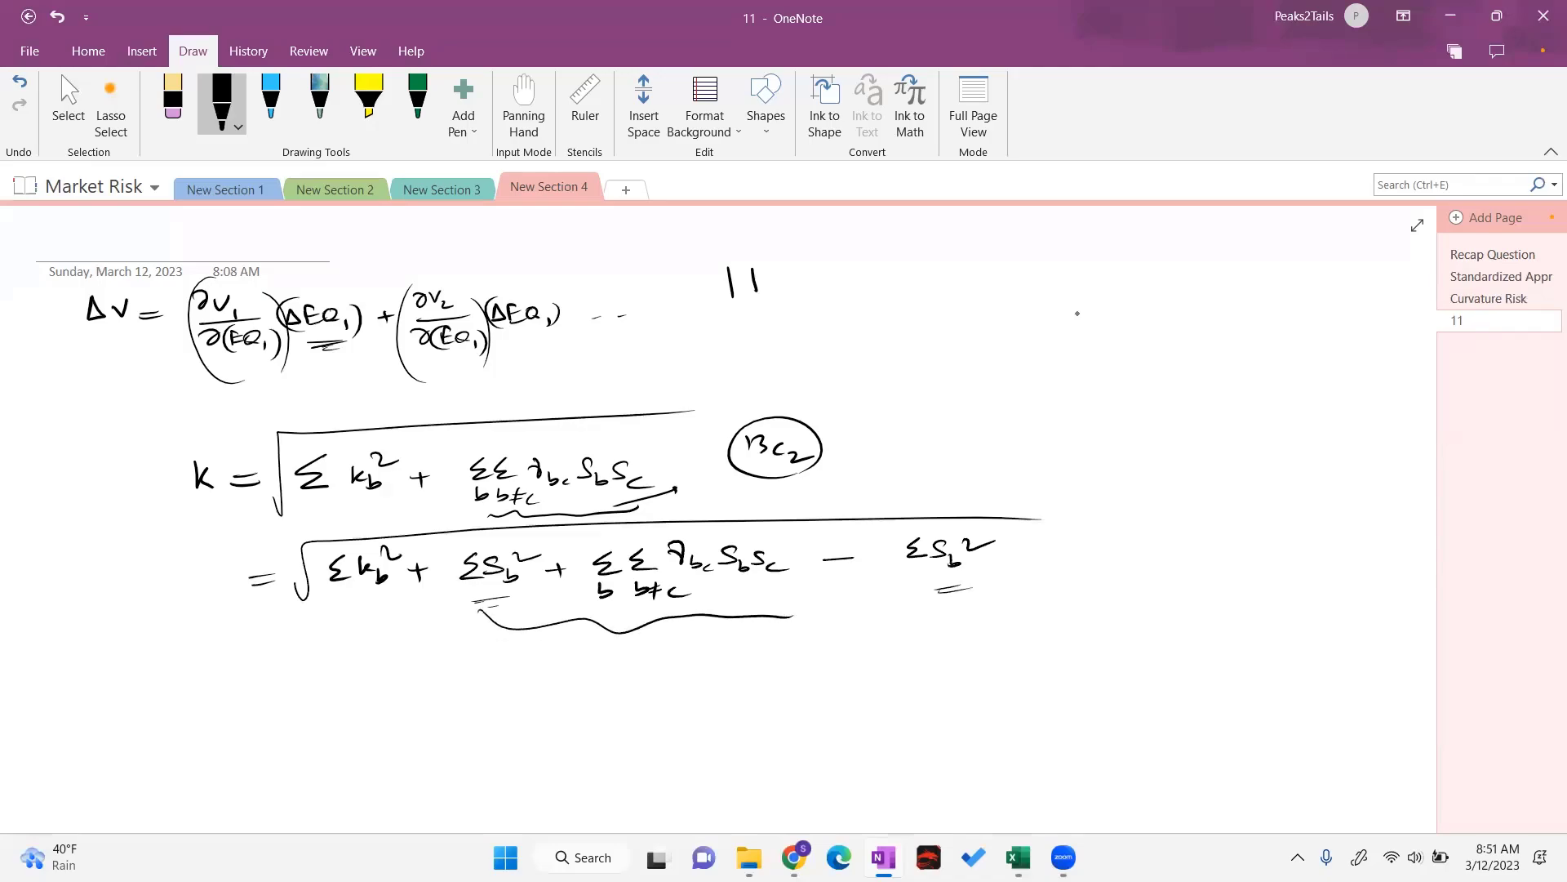
Write the matrix product (SbT Γbc Sb) in parentheses below the brace, and circle γbc with an arrow toward 13C2
mouse_move(551, 675)
mouse_down()
mouse_move(538, 688)
mouse_move(570, 694)
mouse_up()
drag(562, 659, 582, 658)
mouse_move(700, 582)
mouse_down()
mouse_move(663, 560)
mouse_move(708, 563)
mouse_move(716, 583)
mouse_up()
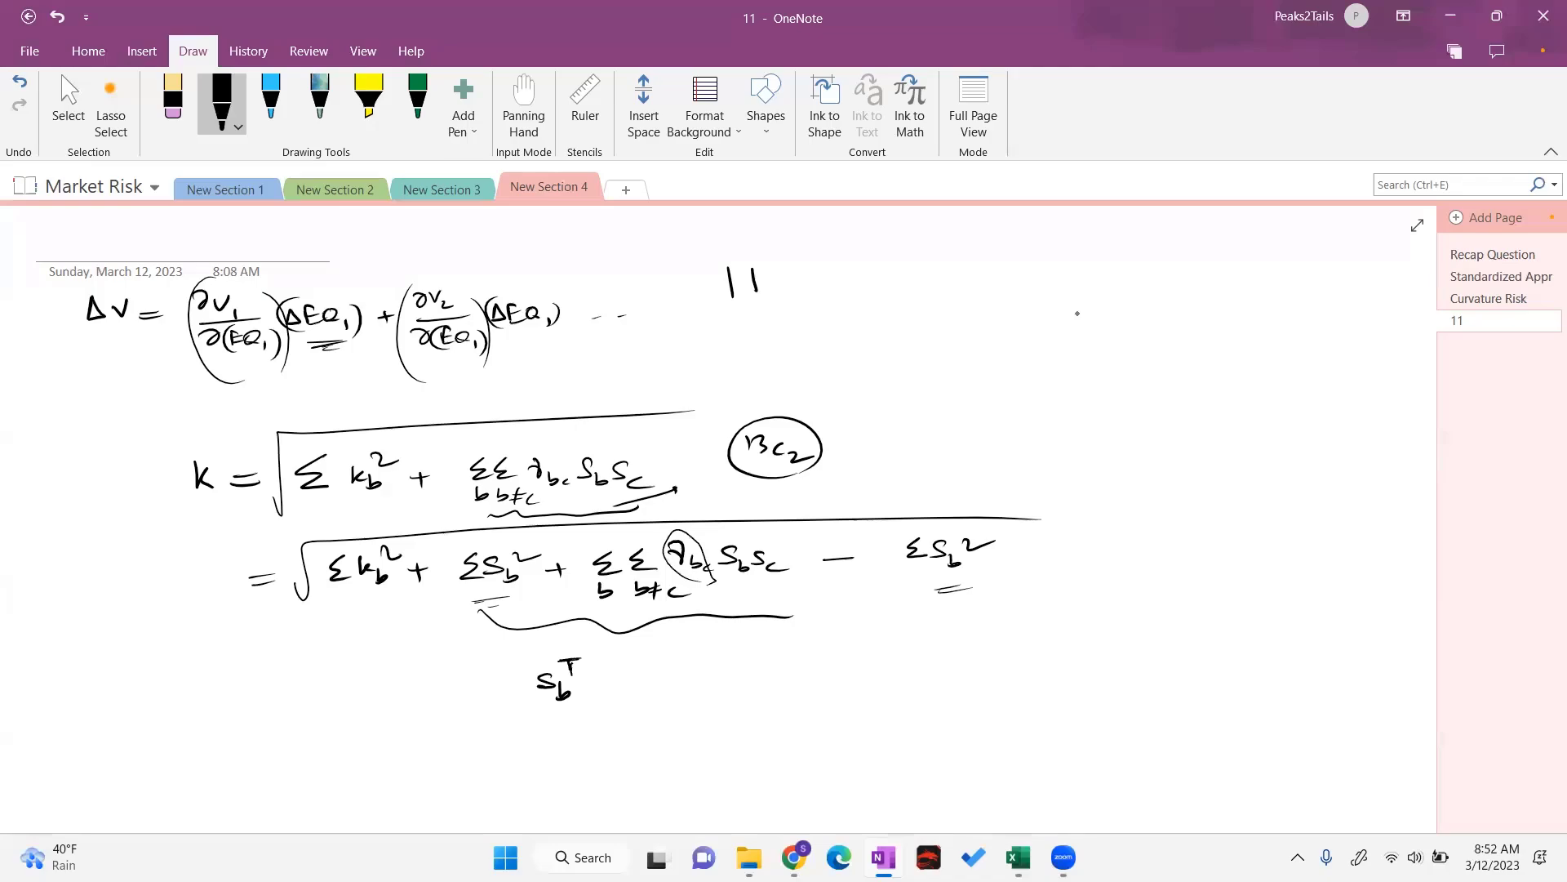
drag(700, 532, 735, 503)
mouse_move(599, 699)
mouse_down()
mouse_move(631, 663)
mouse_move(625, 707)
mouse_move(644, 711)
mouse_up()
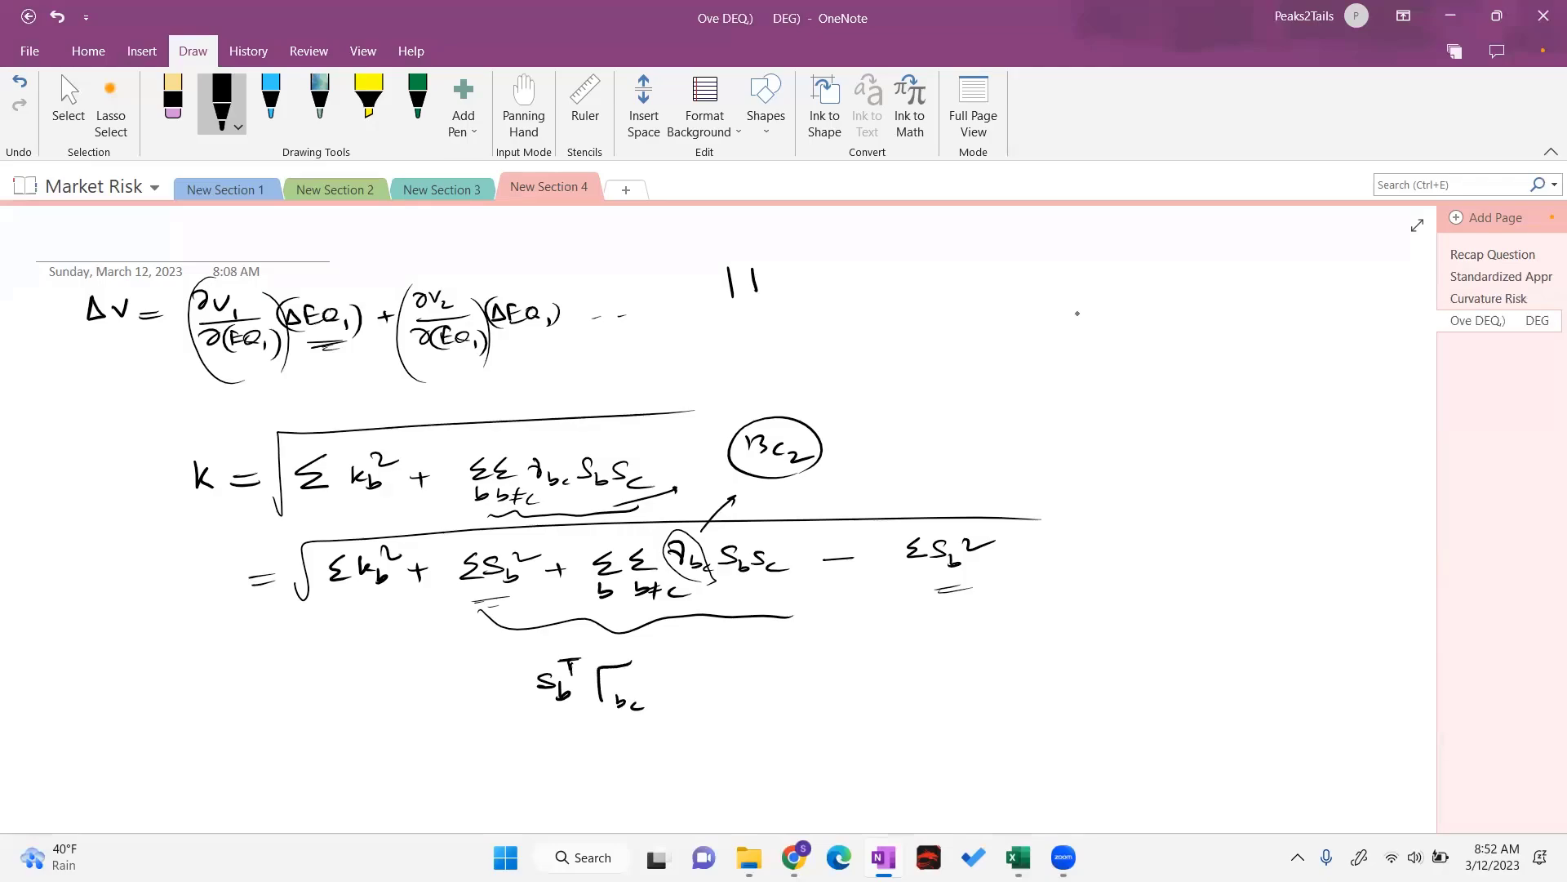
drag(664, 674, 674, 686)
drag(684, 678, 692, 700)
drag(526, 656, 574, 726)
mouse_move(729, 682)
mouse_down()
mouse_move(730, 710)
mouse_move(678, 739)
mouse_up()
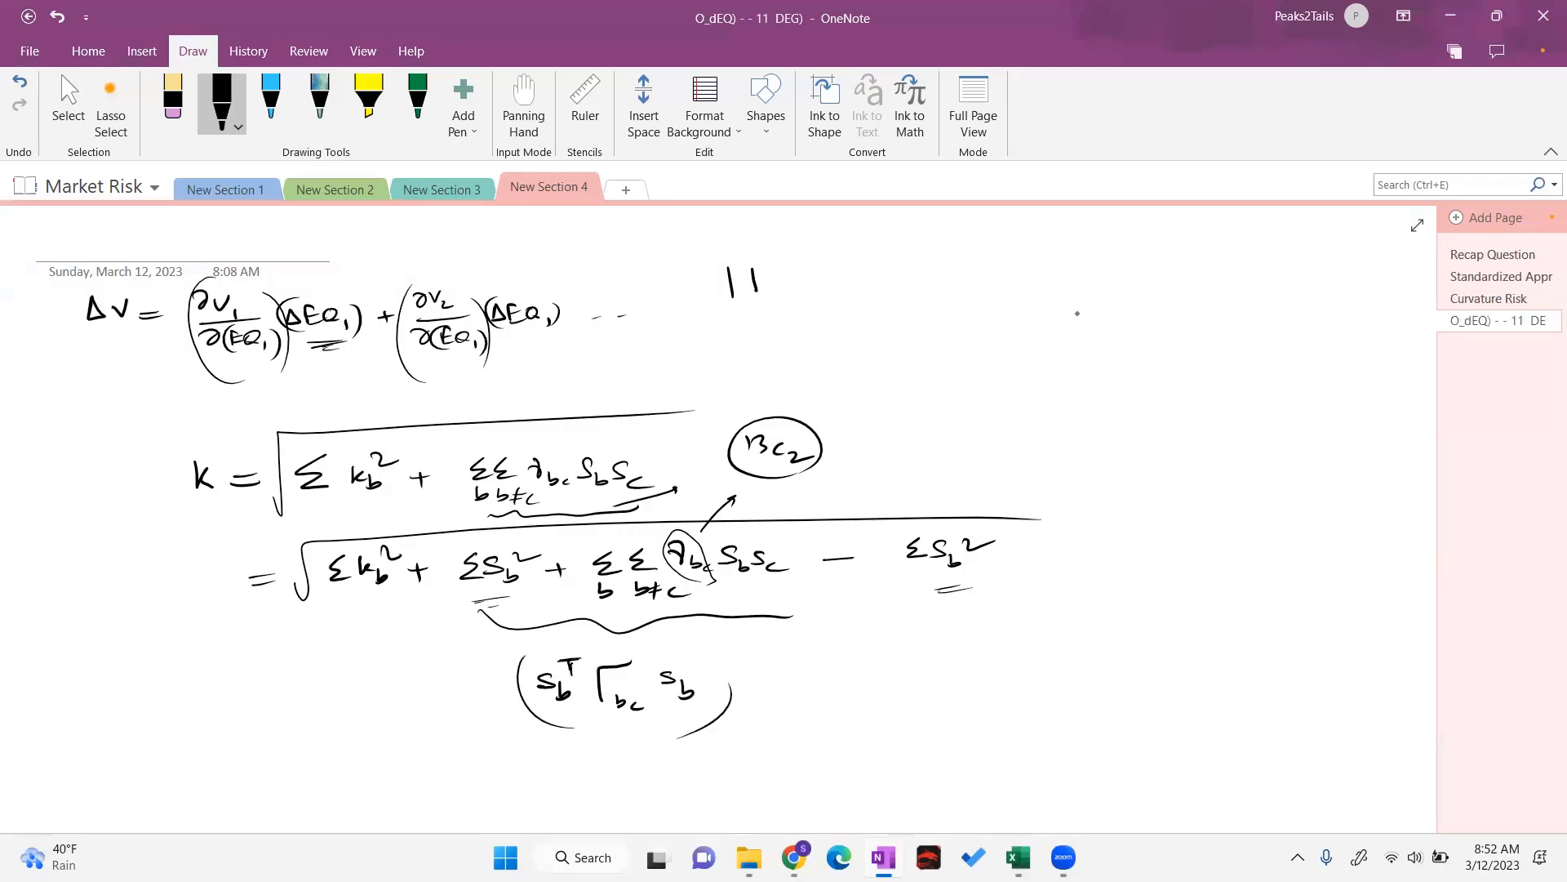
Emphasize the braced terms, ΣKb² and the final ΣSb² with heavier underlines, and write a circled 13 below ΣKb² and the subtracted ΣSb²
mouse_move(491, 624)
mouse_down()
mouse_move(795, 610)
mouse_move(524, 618)
mouse_up()
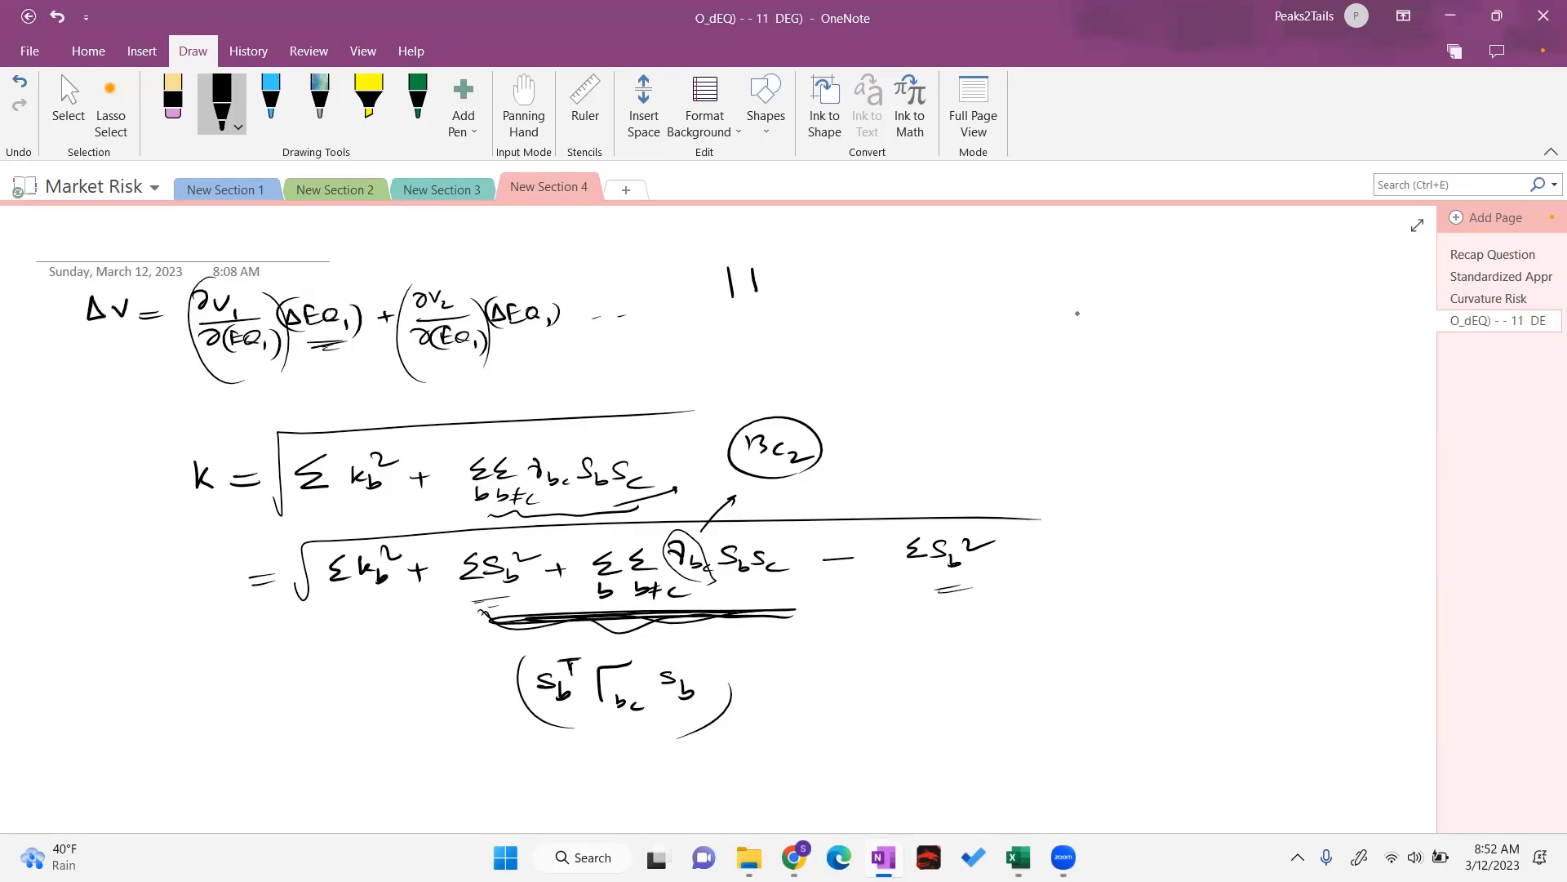
mouse_move(333, 609)
mouse_down()
mouse_move(389, 604)
mouse_move(332, 614)
mouse_up()
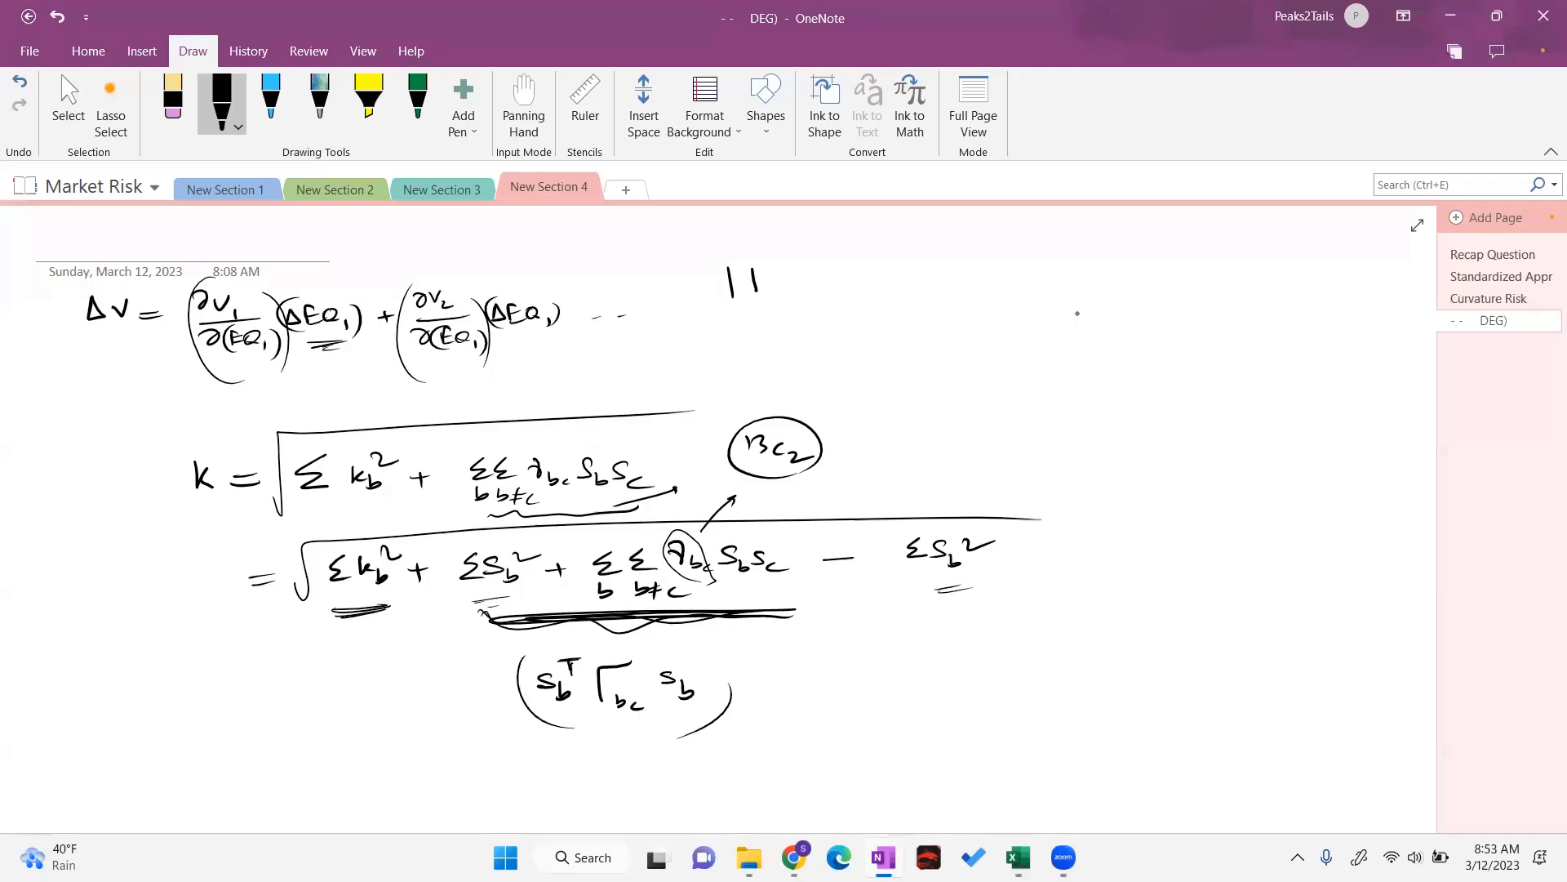
mouse_move(936, 595)
mouse_down()
mouse_move(975, 596)
mouse_move(937, 596)
mouse_up()
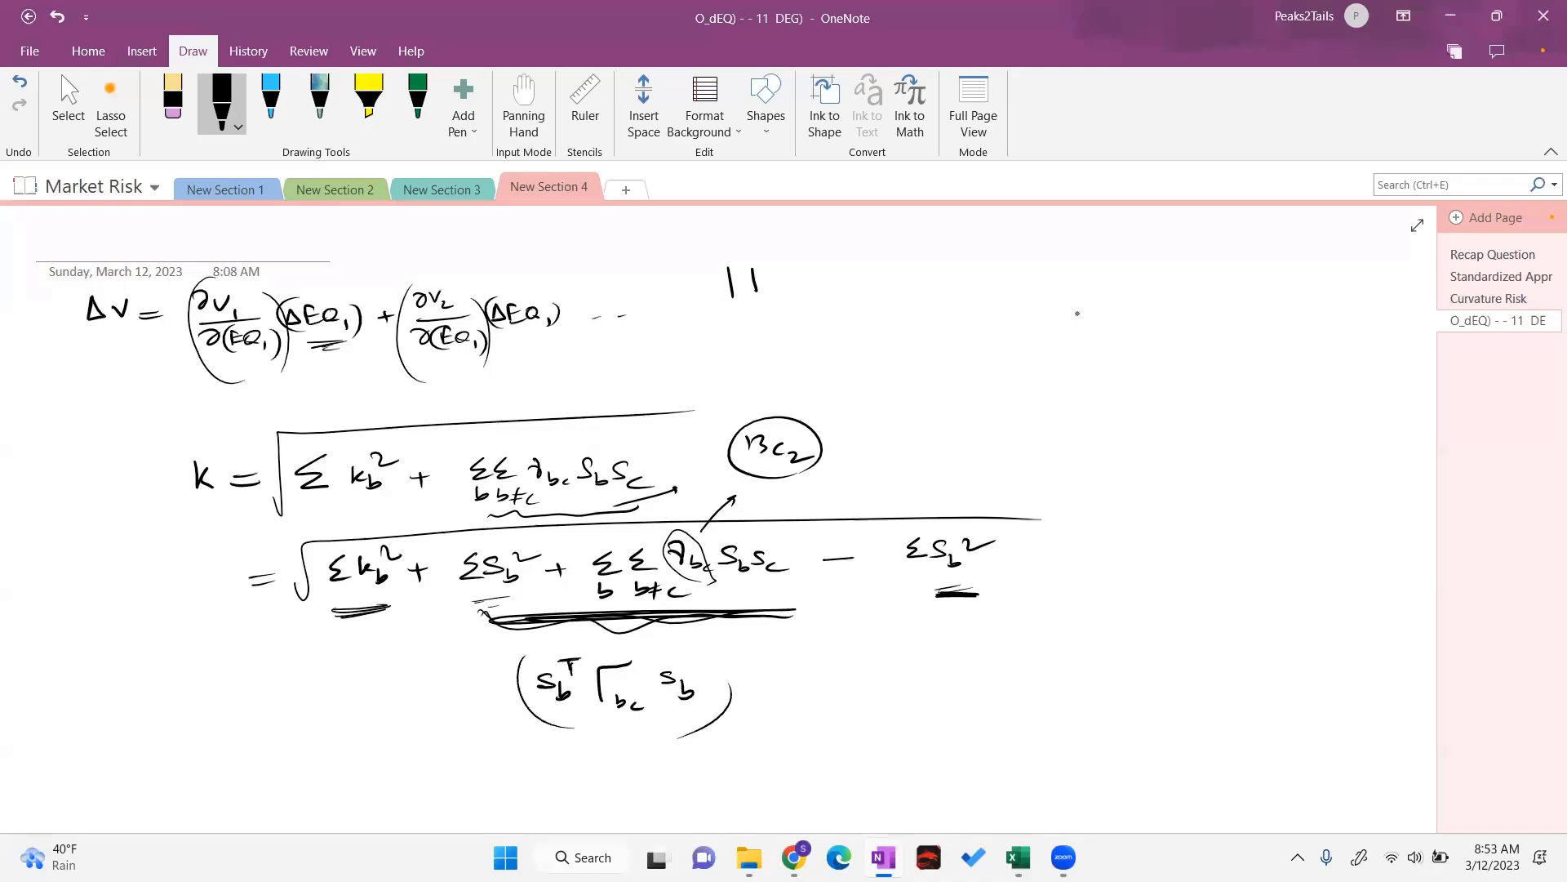
mouse_move(979, 580)
mouse_down()
mouse_move(1002, 598)
mouse_move(958, 638)
mouse_up()
mouse_move(960, 611)
mouse_down()
mouse_move(927, 614)
mouse_move(963, 610)
mouse_up()
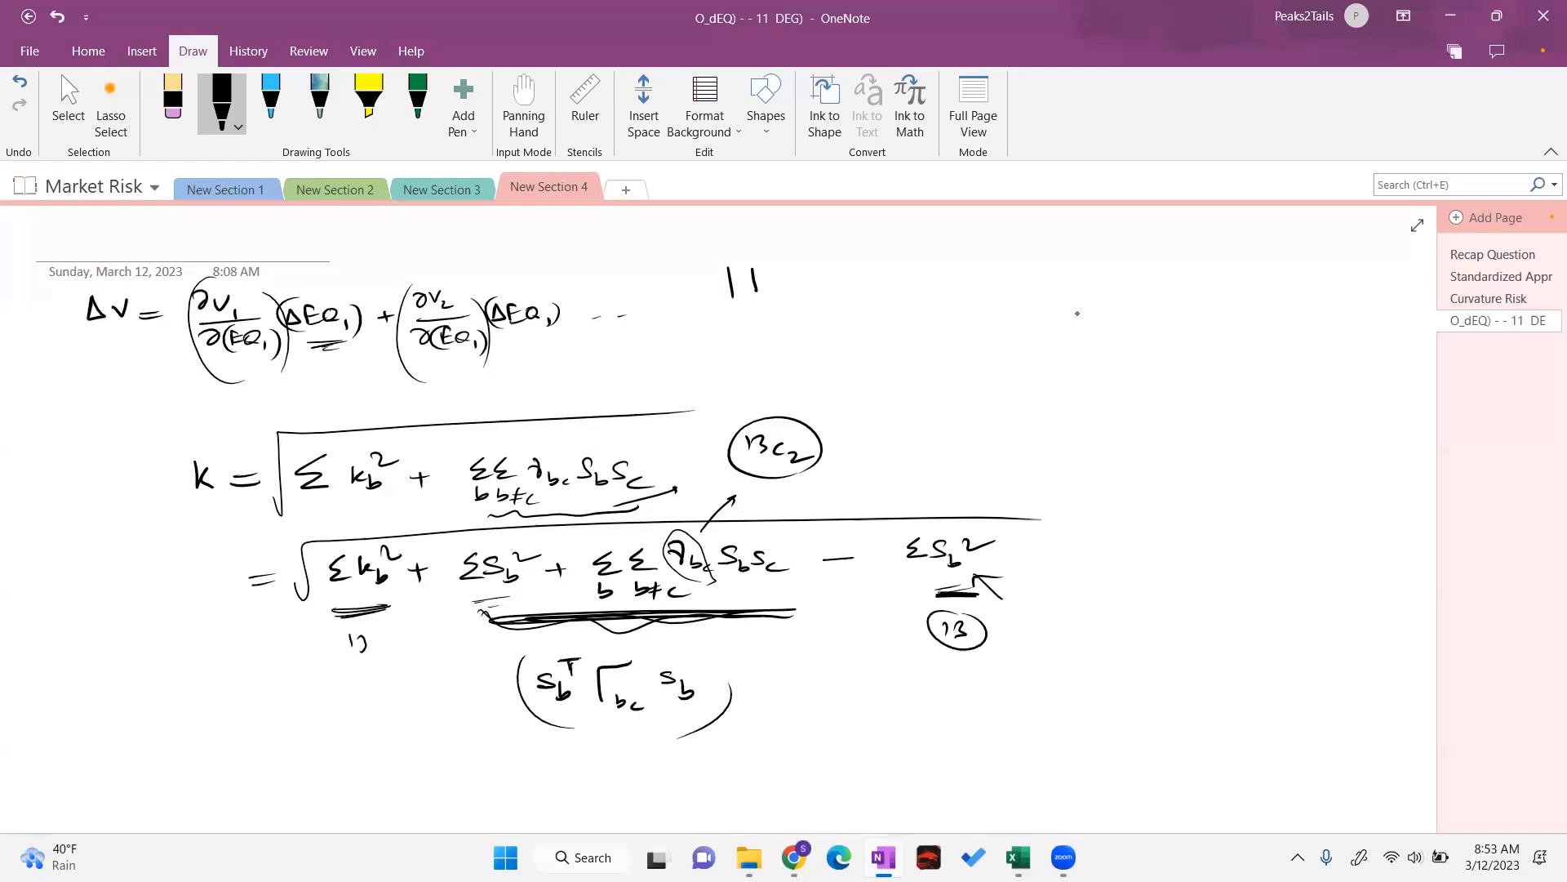
drag(356, 632, 364, 644)
drag(359, 622, 367, 621)
Double-underline the matrix product and draw a curved arrow from the second line back to the original K formula
drag(543, 733, 698, 732)
drag(566, 743, 739, 738)
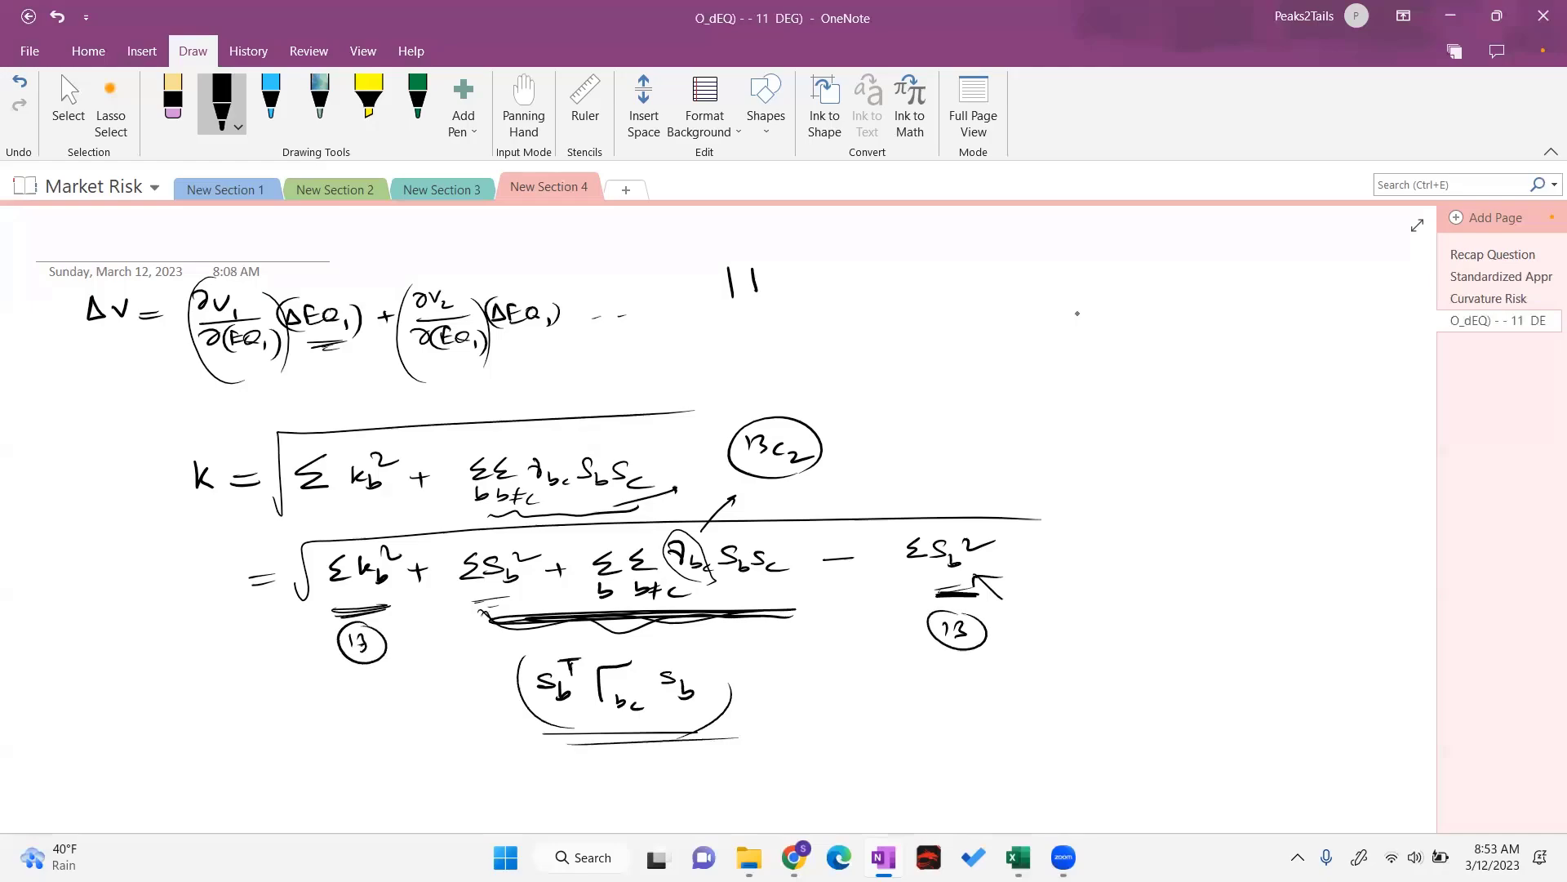
mouse_move(263, 609)
mouse_down()
mouse_move(140, 575)
mouse_move(265, 508)
mouse_up()
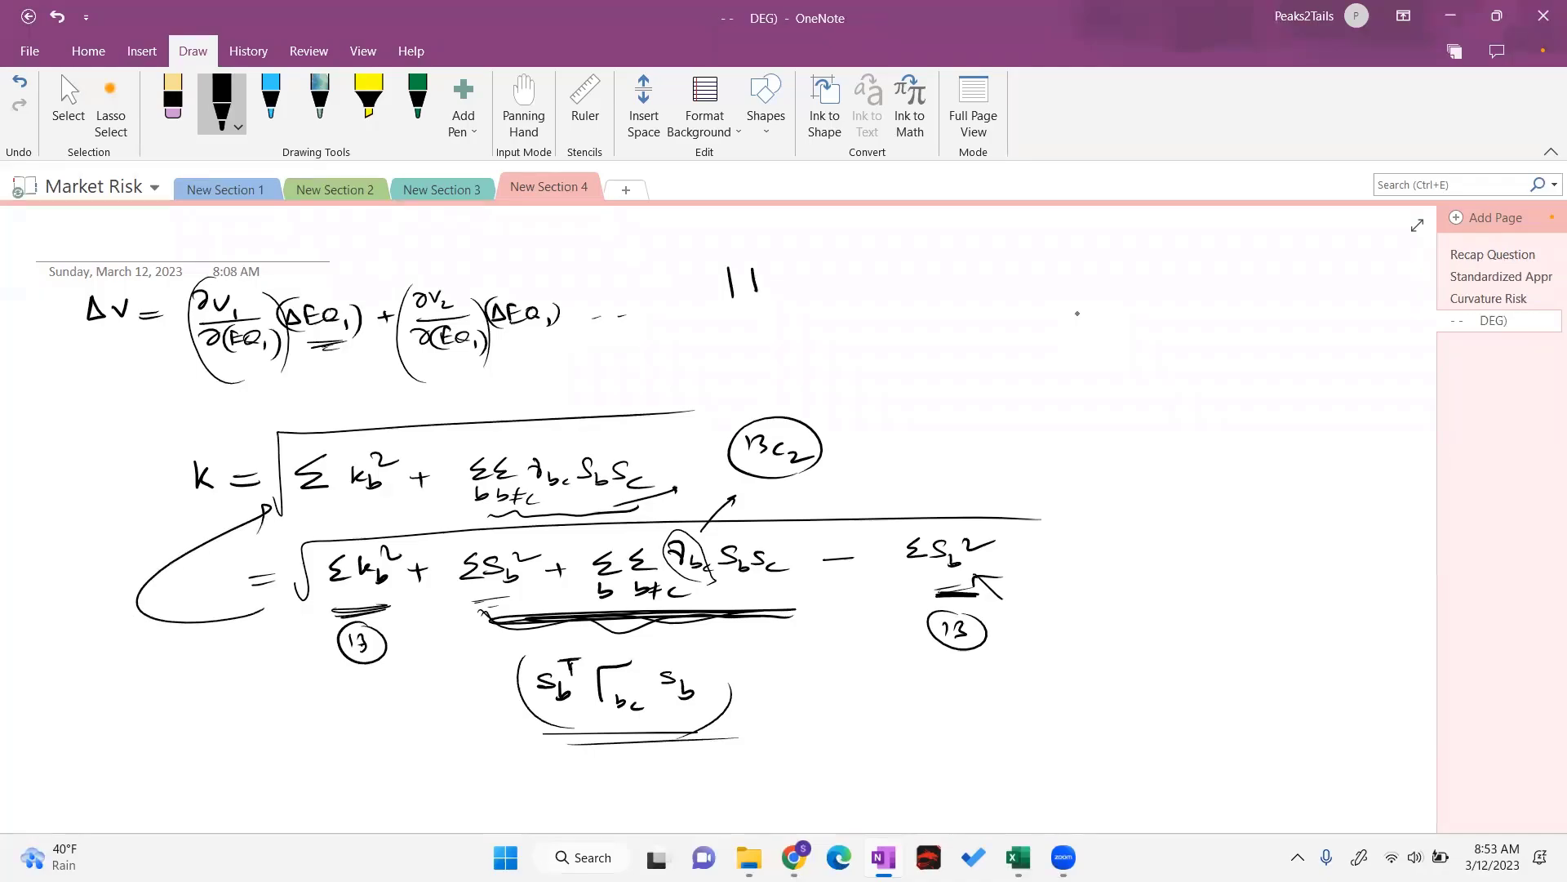
Switch to the Excel workbook and examine the Sb column's SUMSQ formula together with the bucket values C66:C78 it covers
click(68, 102)
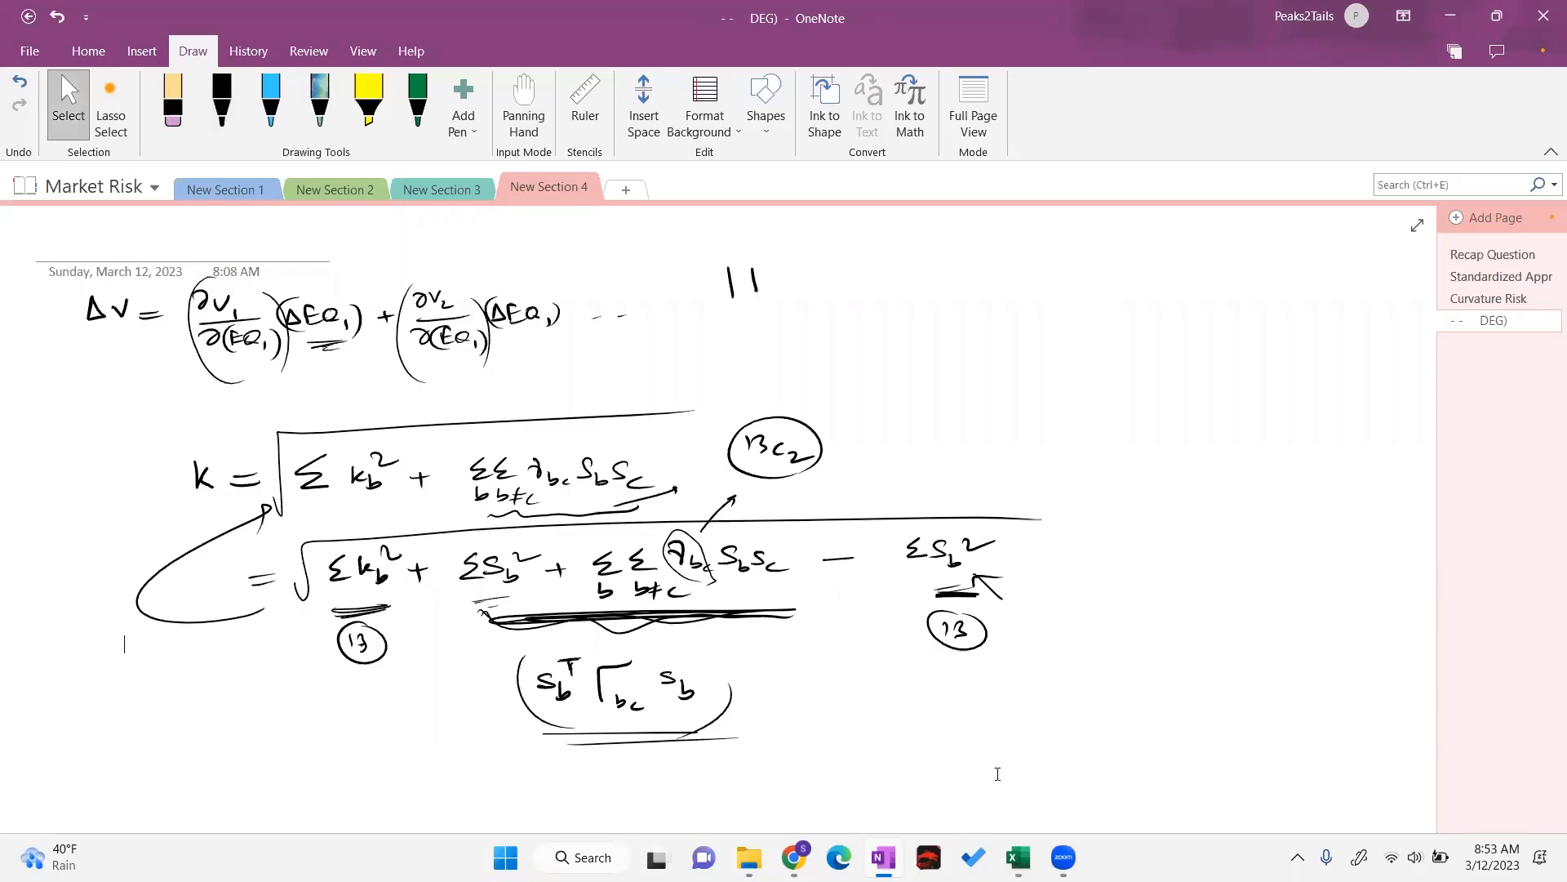
click(1018, 857)
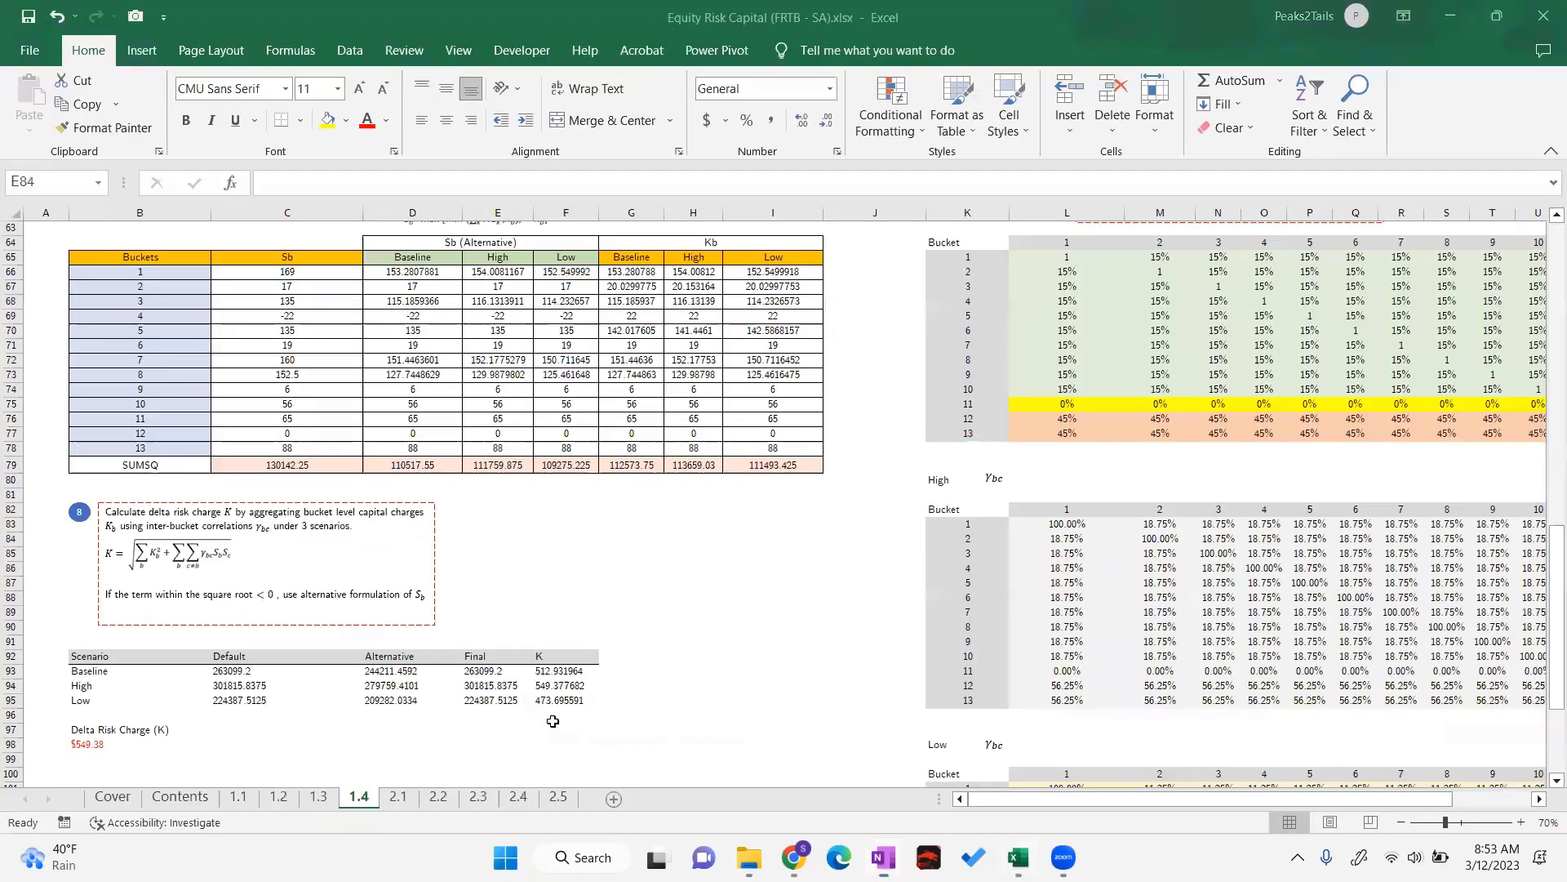
click(645, 570)
click(176, 463)
scroll(220, 490, up, 2)
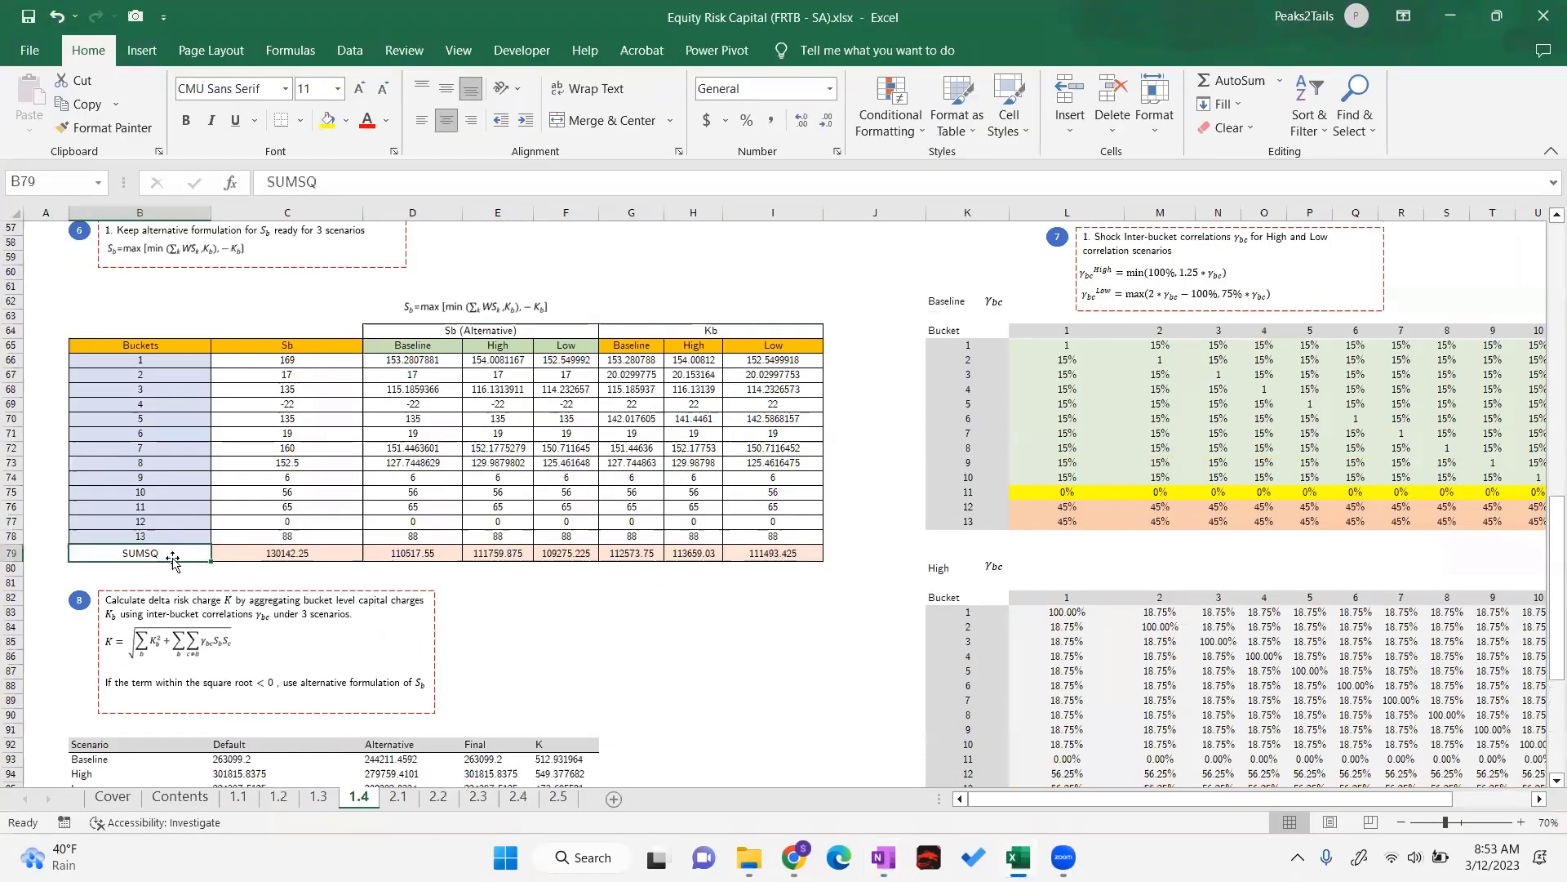
click(290, 554)
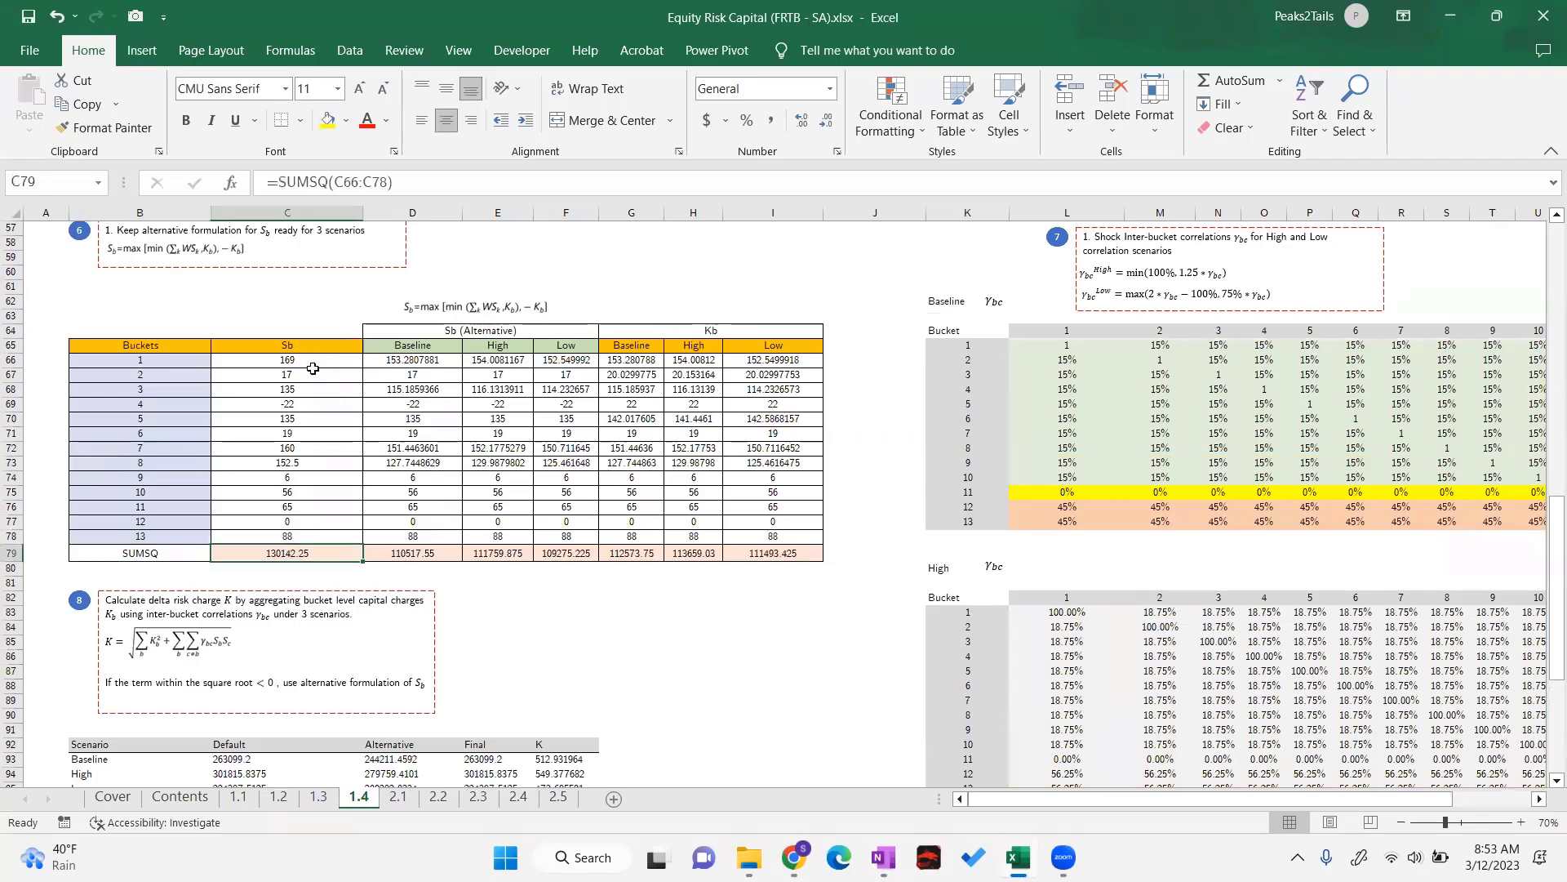
drag(309, 363, 309, 536)
text(=Z43)
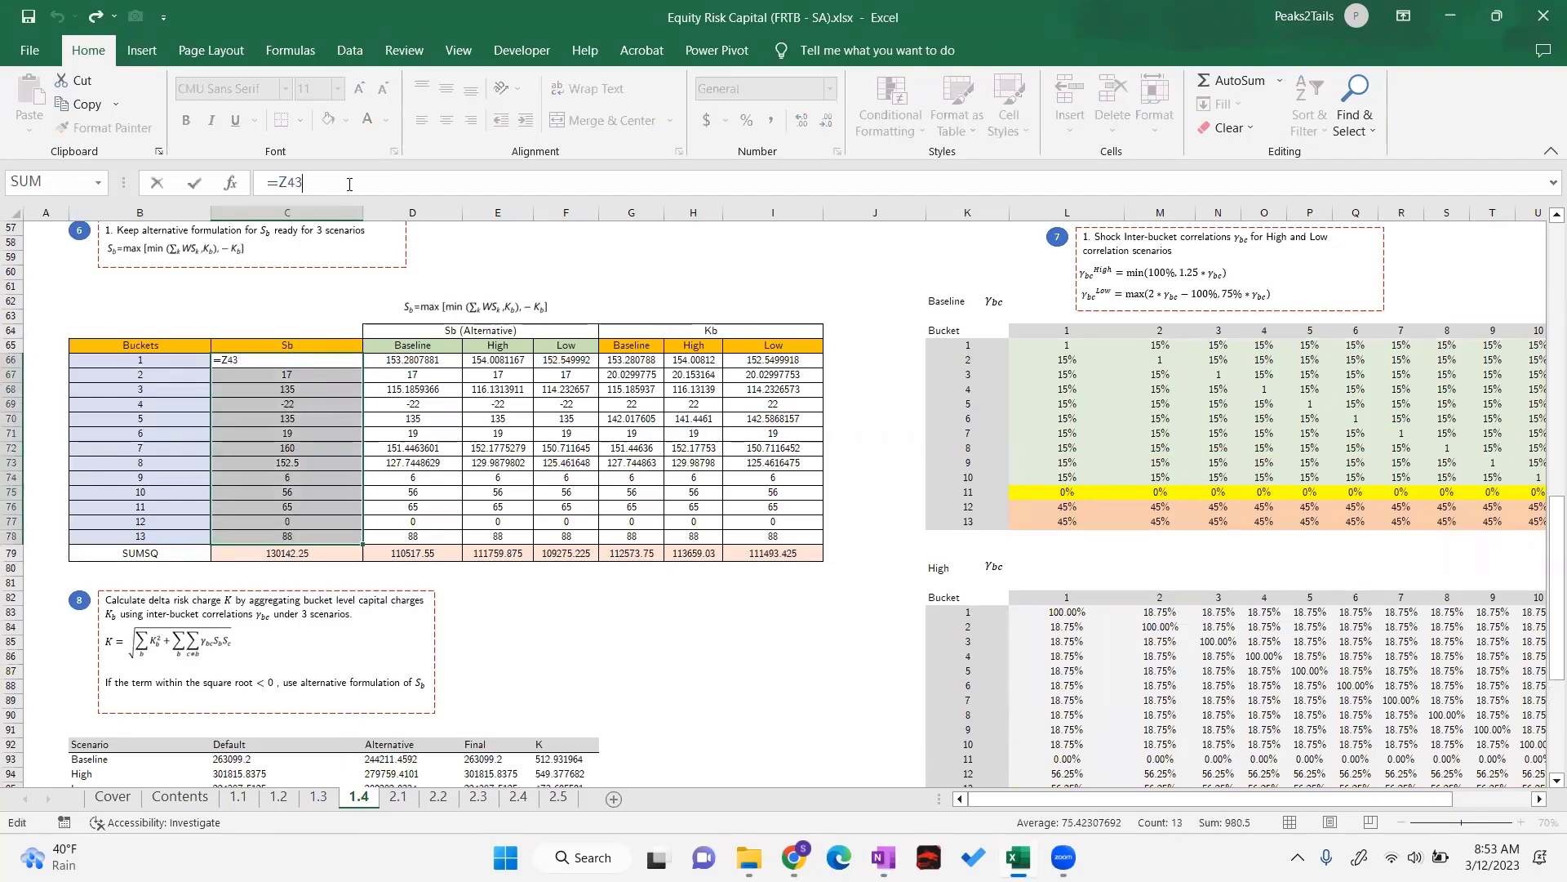
key(Return)
click(314, 553)
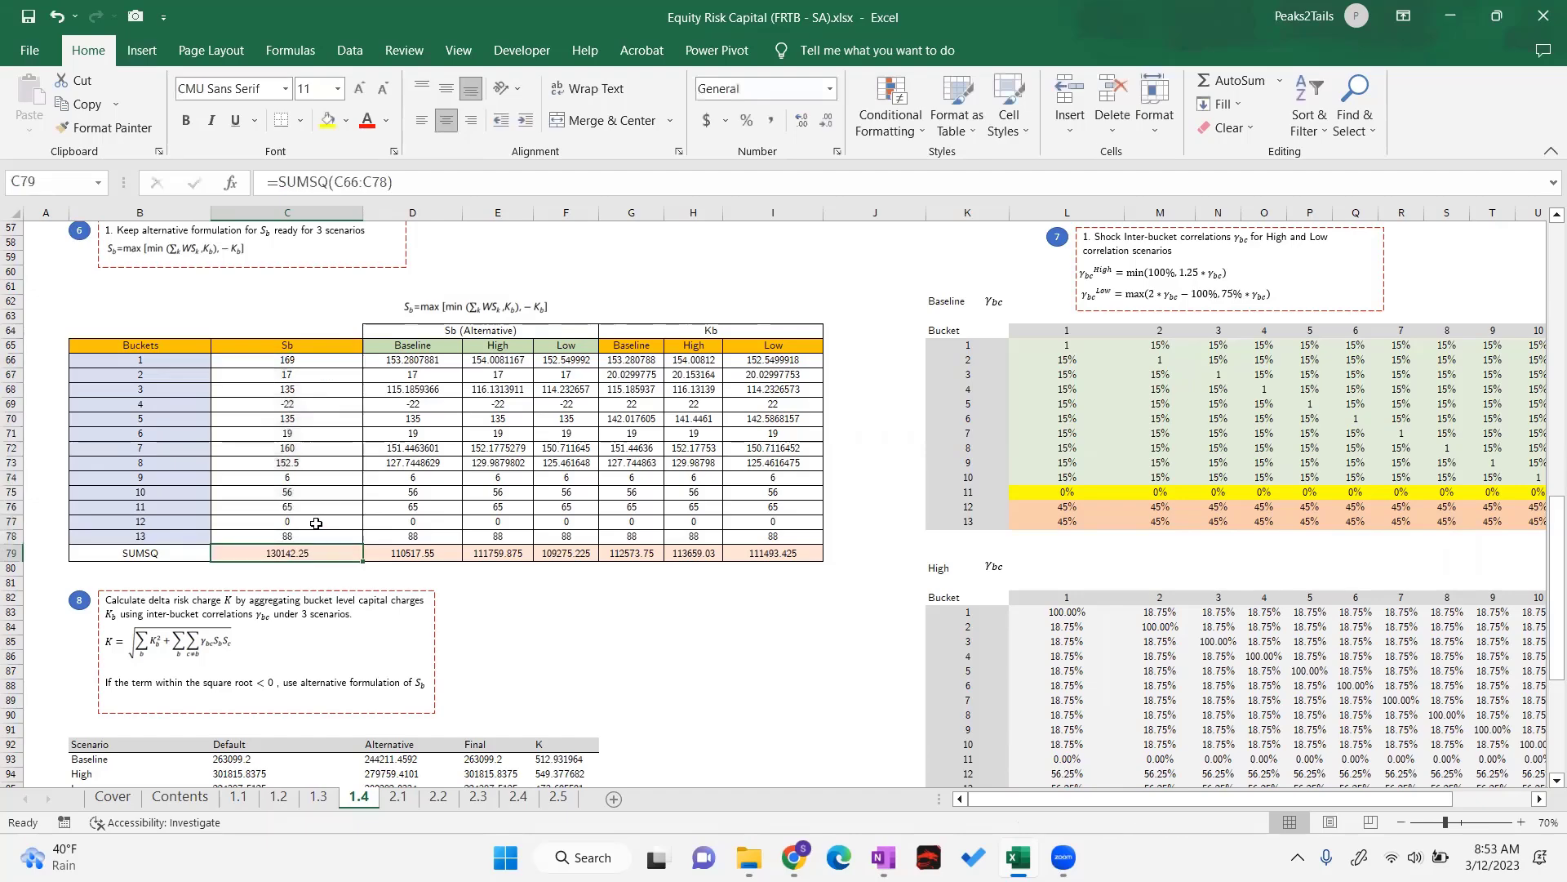
Check the Sb formulas for the first three buckets and the SUMSQ cells under the alternative Sb and Kb columns
click(300, 360)
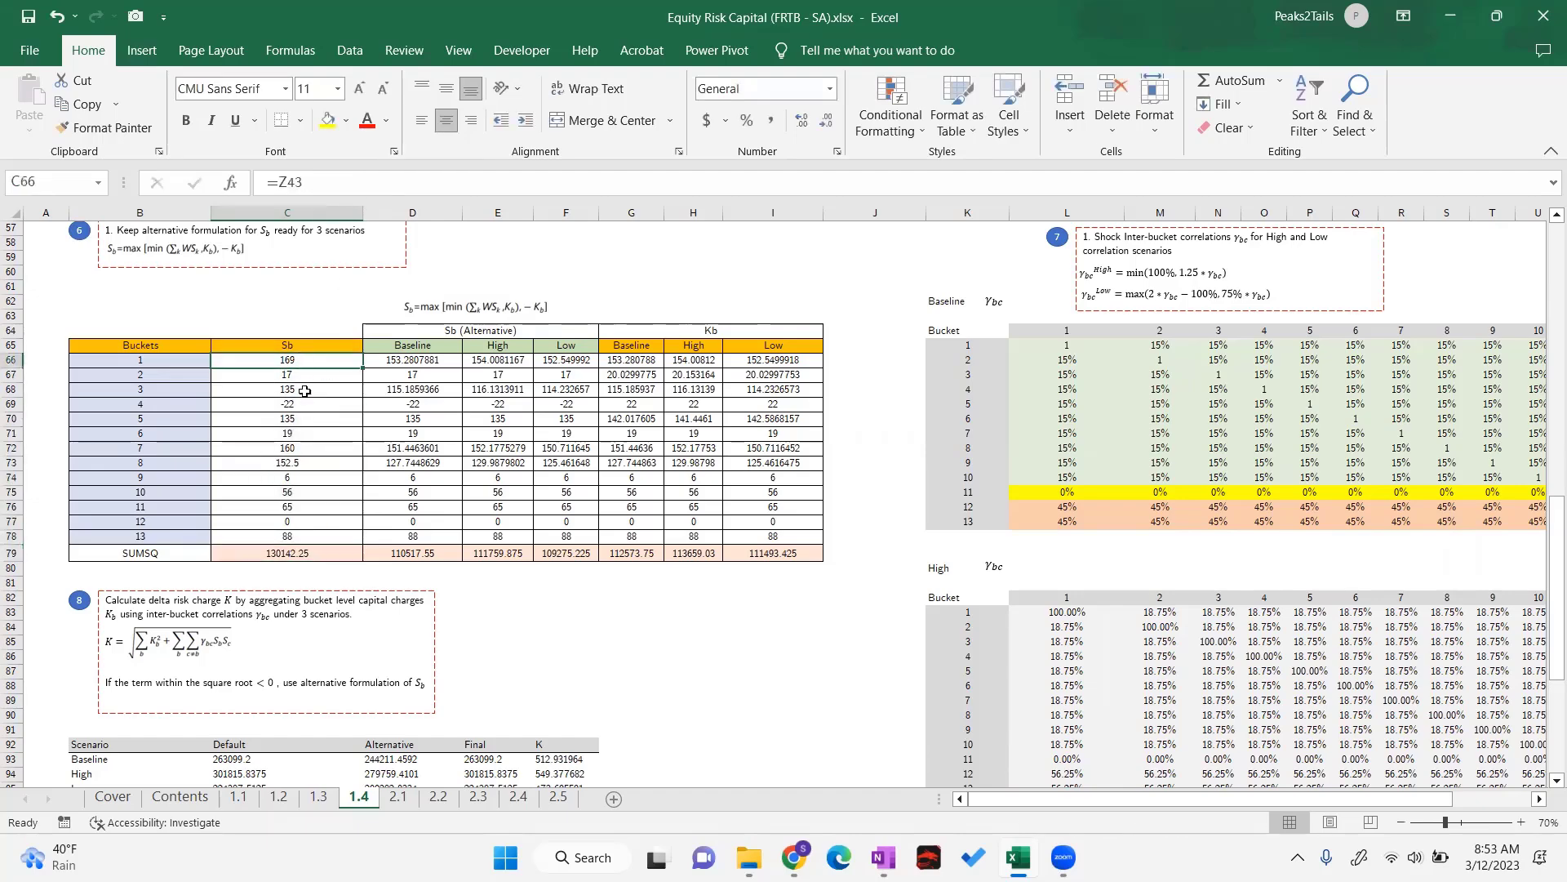
click(303, 374)
click(304, 389)
drag(404, 554, 773, 554)
click(727, 613)
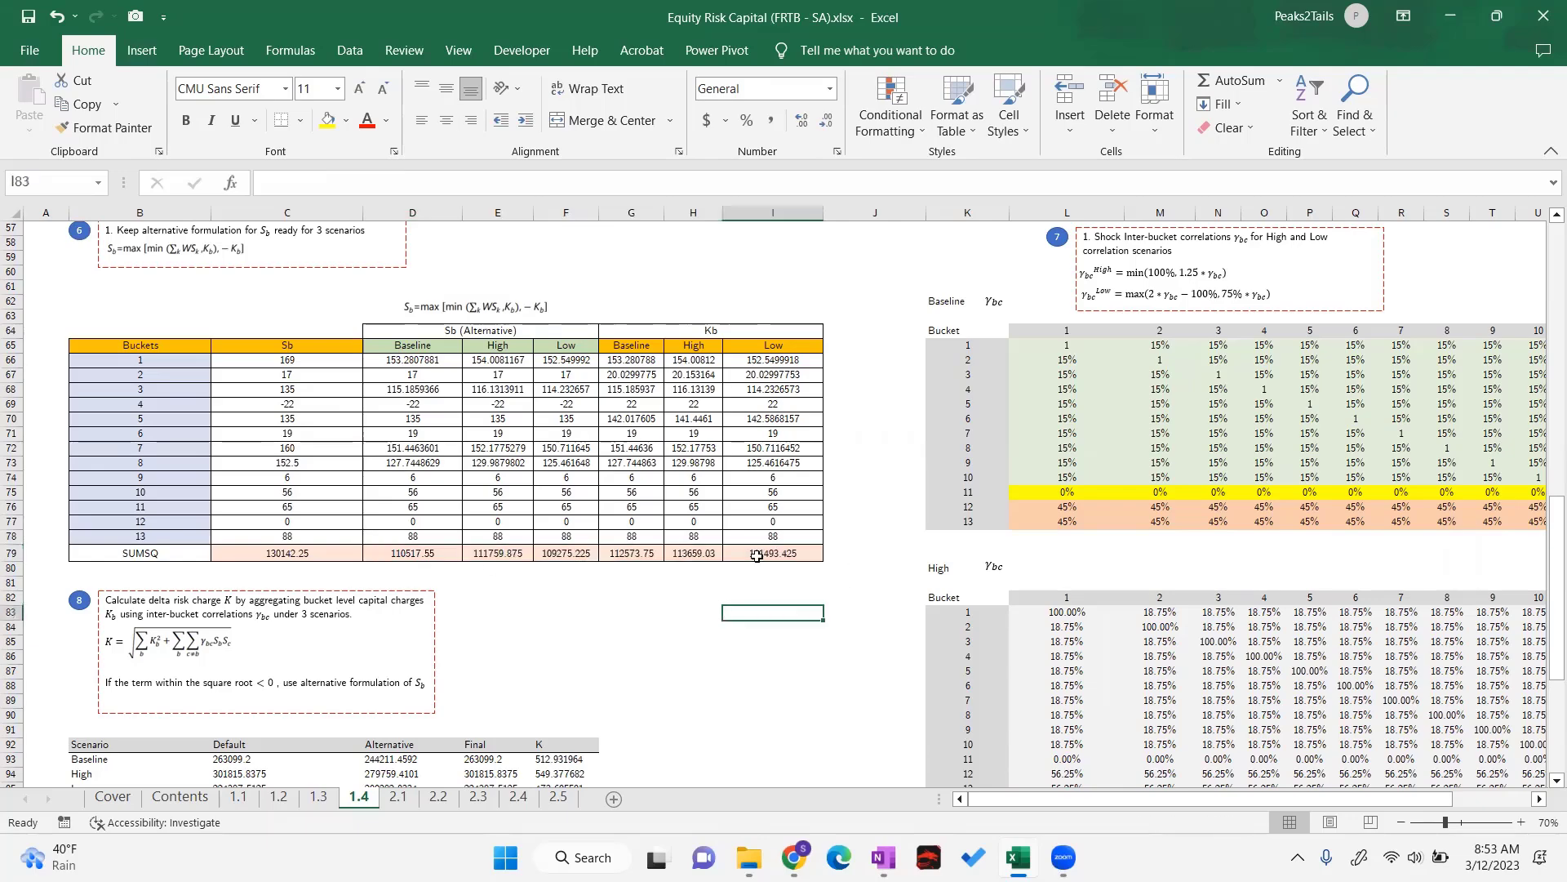
Inspect the Baseline scenario's Default formula part by part: the Kb sum of squares, nested MMULT with TRANSPOSE, and the subtracted Sb sum of squares
scroll(756, 556, down, 2)
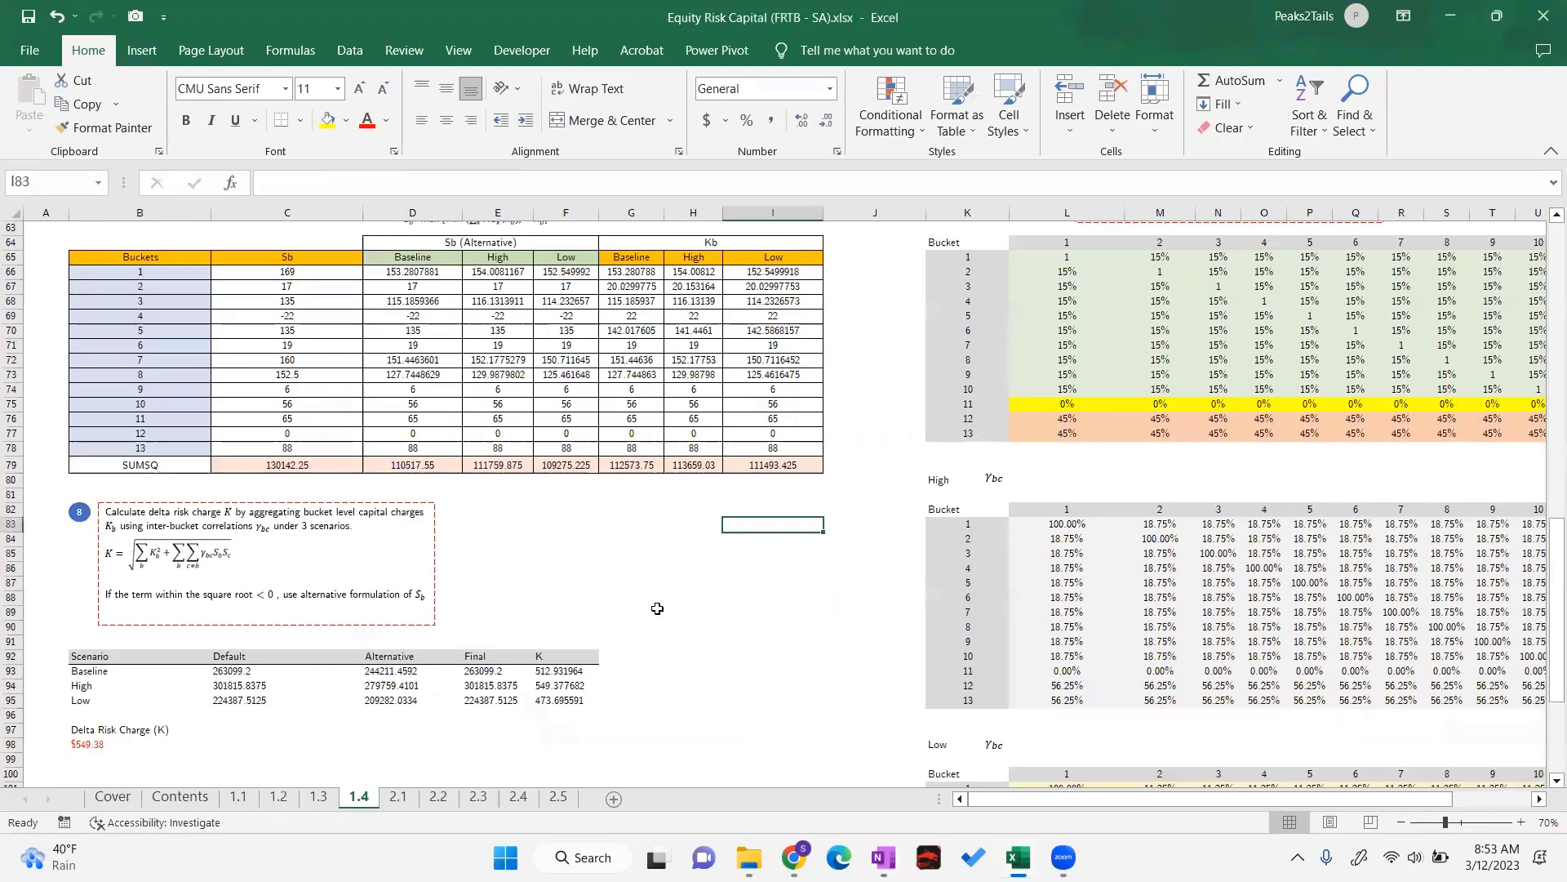
click(232, 668)
click(800, 182)
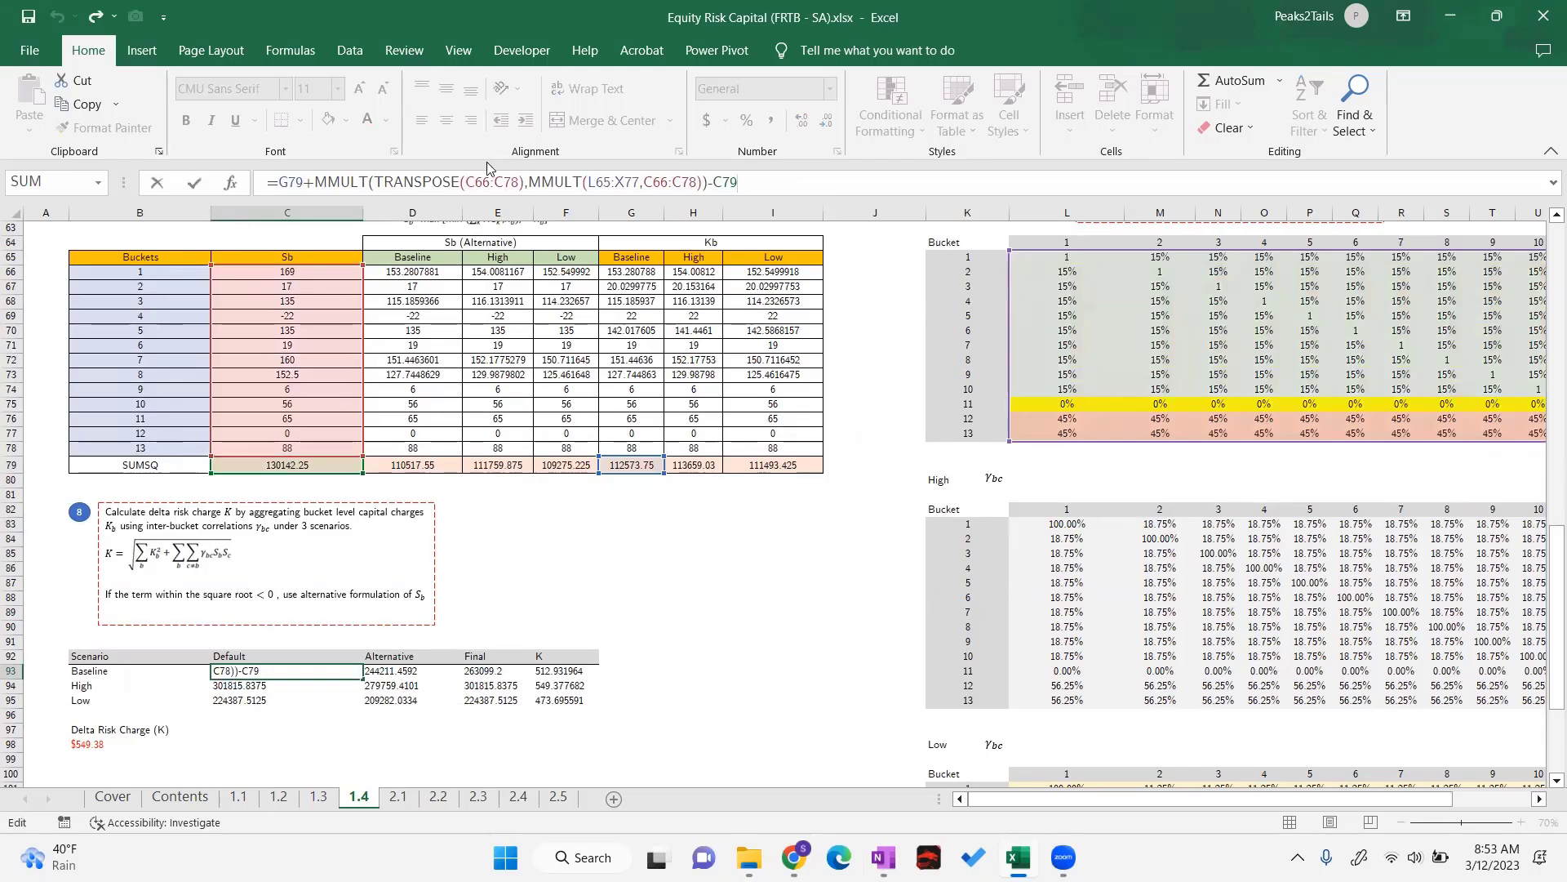
drag(380, 179, 707, 182)
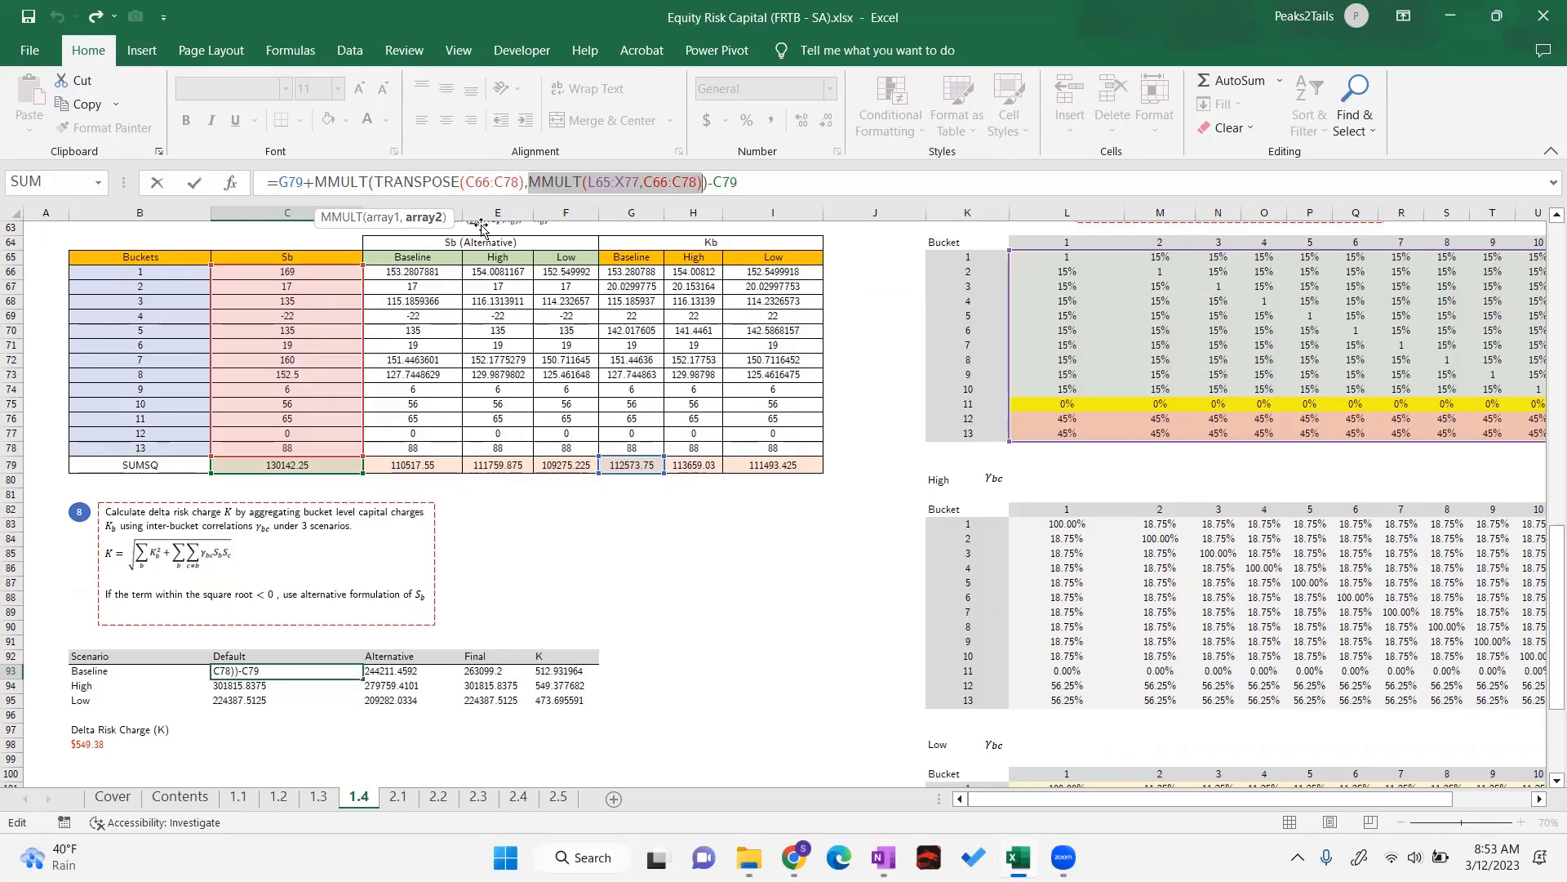
click(594, 186)
drag(590, 182, 698, 183)
click(485, 180)
double_click(486, 180)
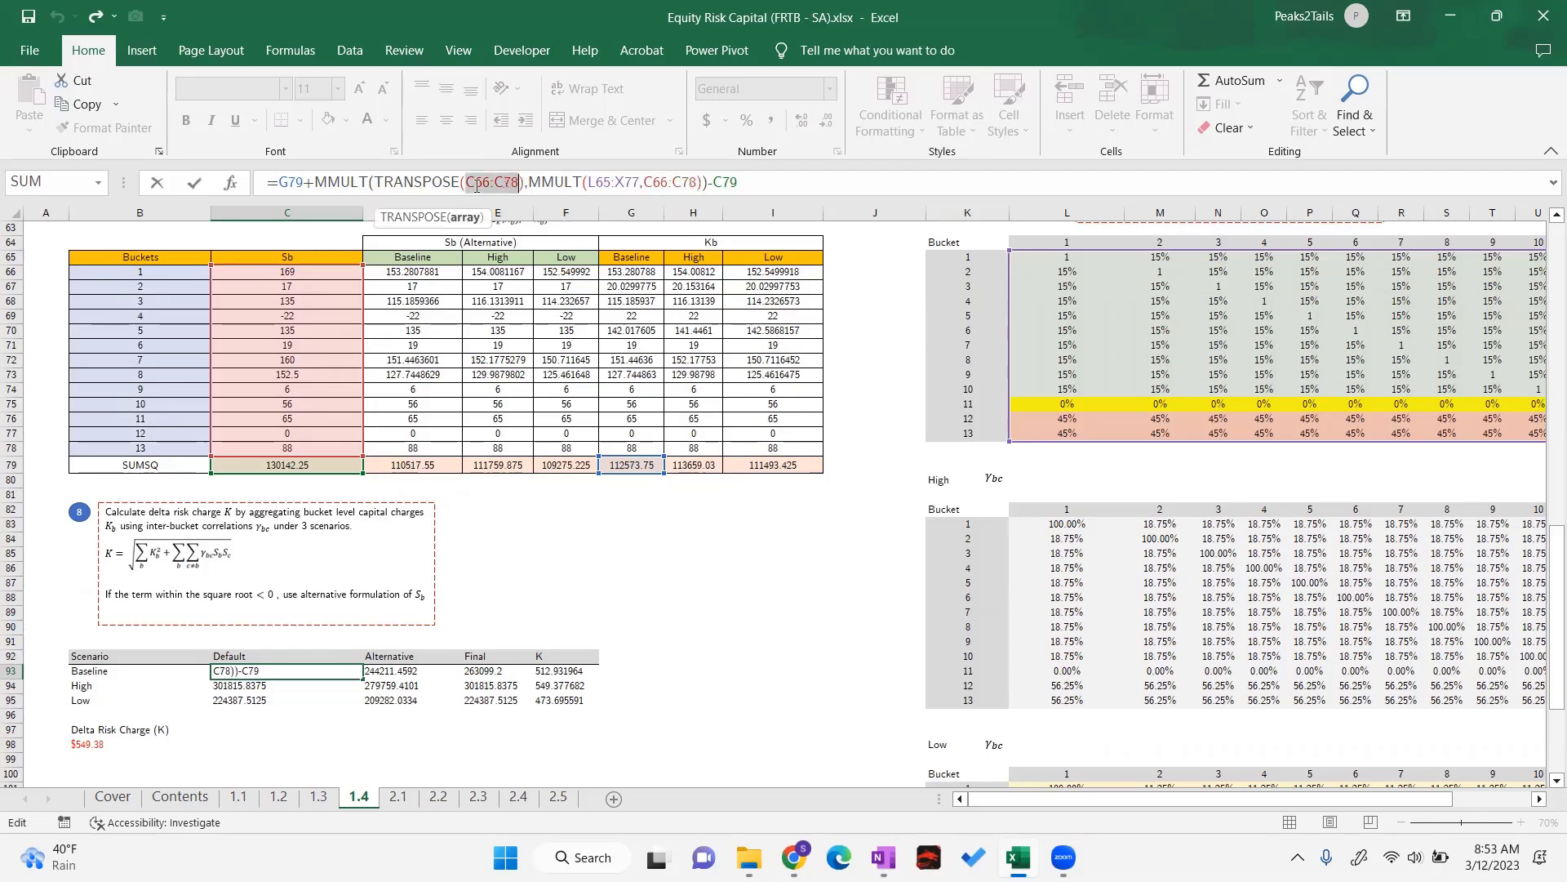
drag(375, 181, 698, 182)
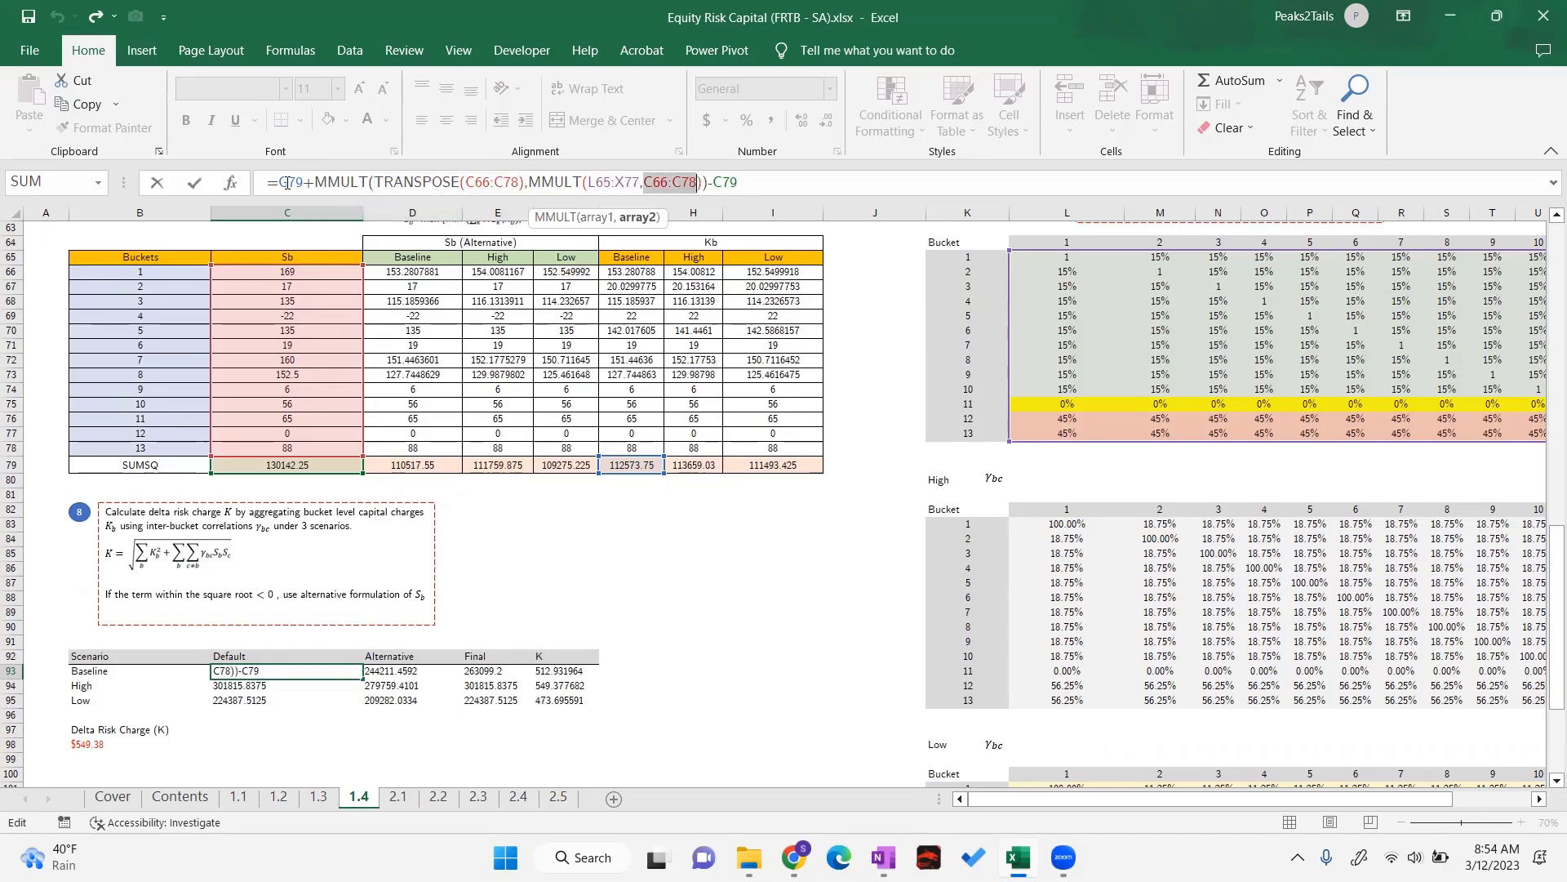
drag(279, 182, 309, 183)
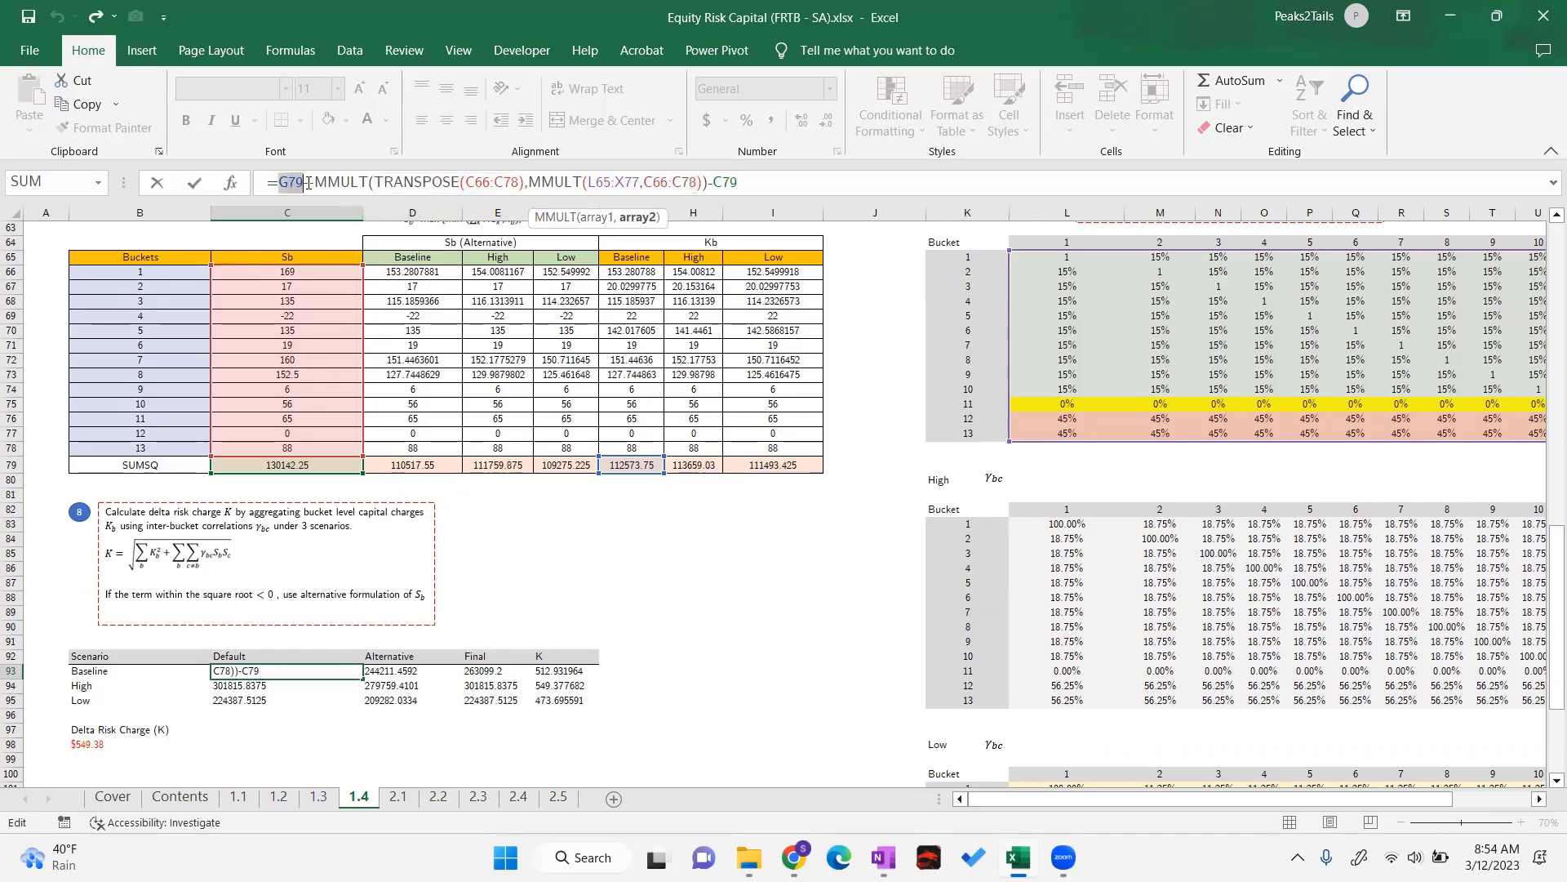
drag(713, 184, 747, 183)
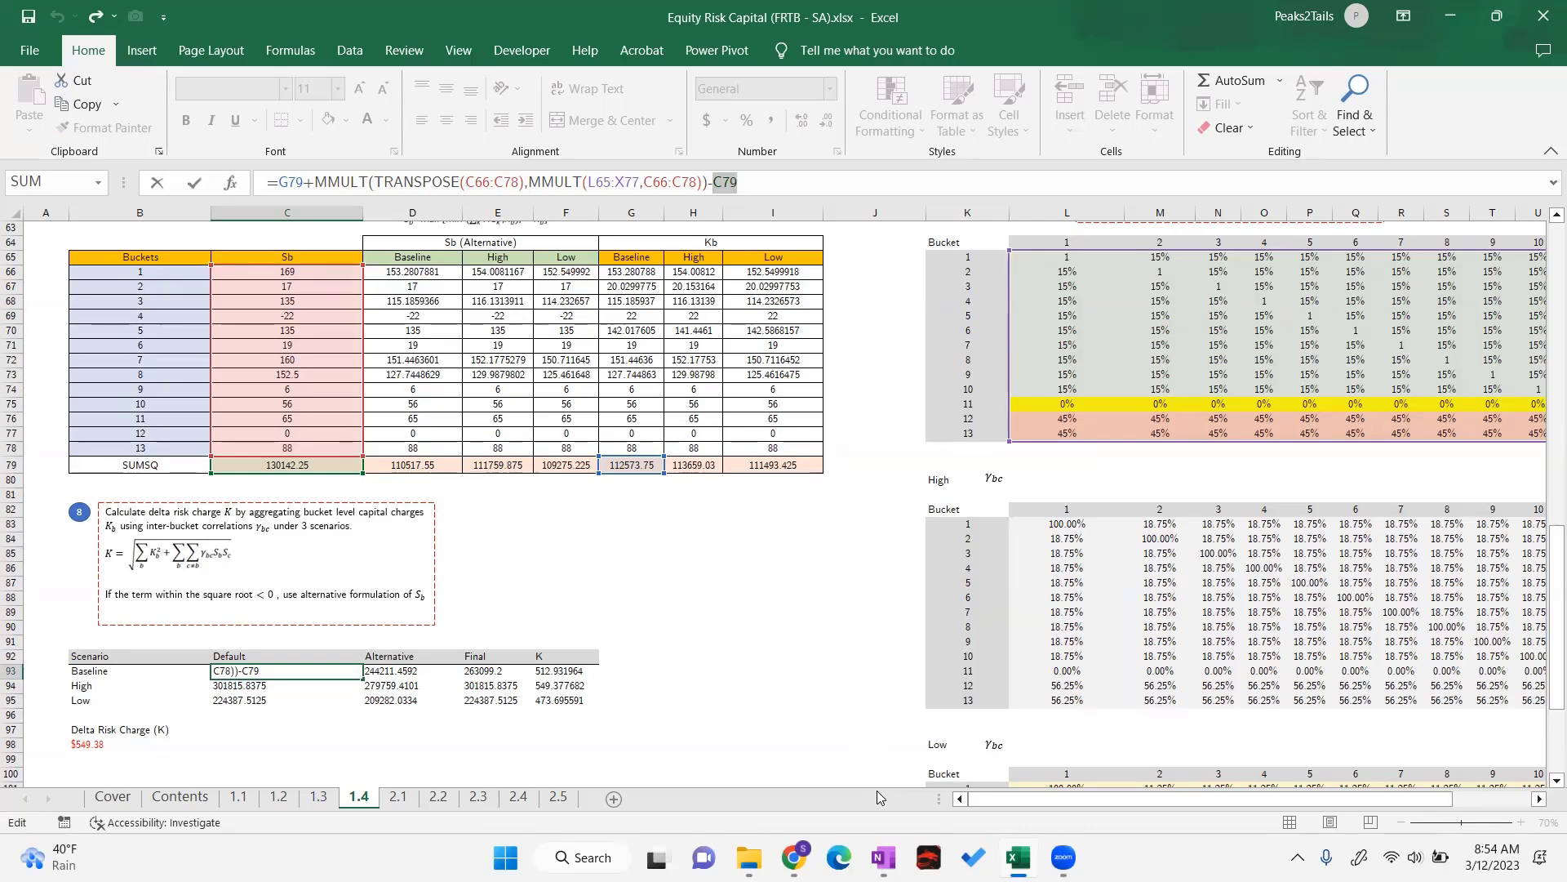
Compare the Baseline formula with the handwritten K expansion in OneNote, then return to Excel and re-enter it as an array formula
key(alt+Tab)
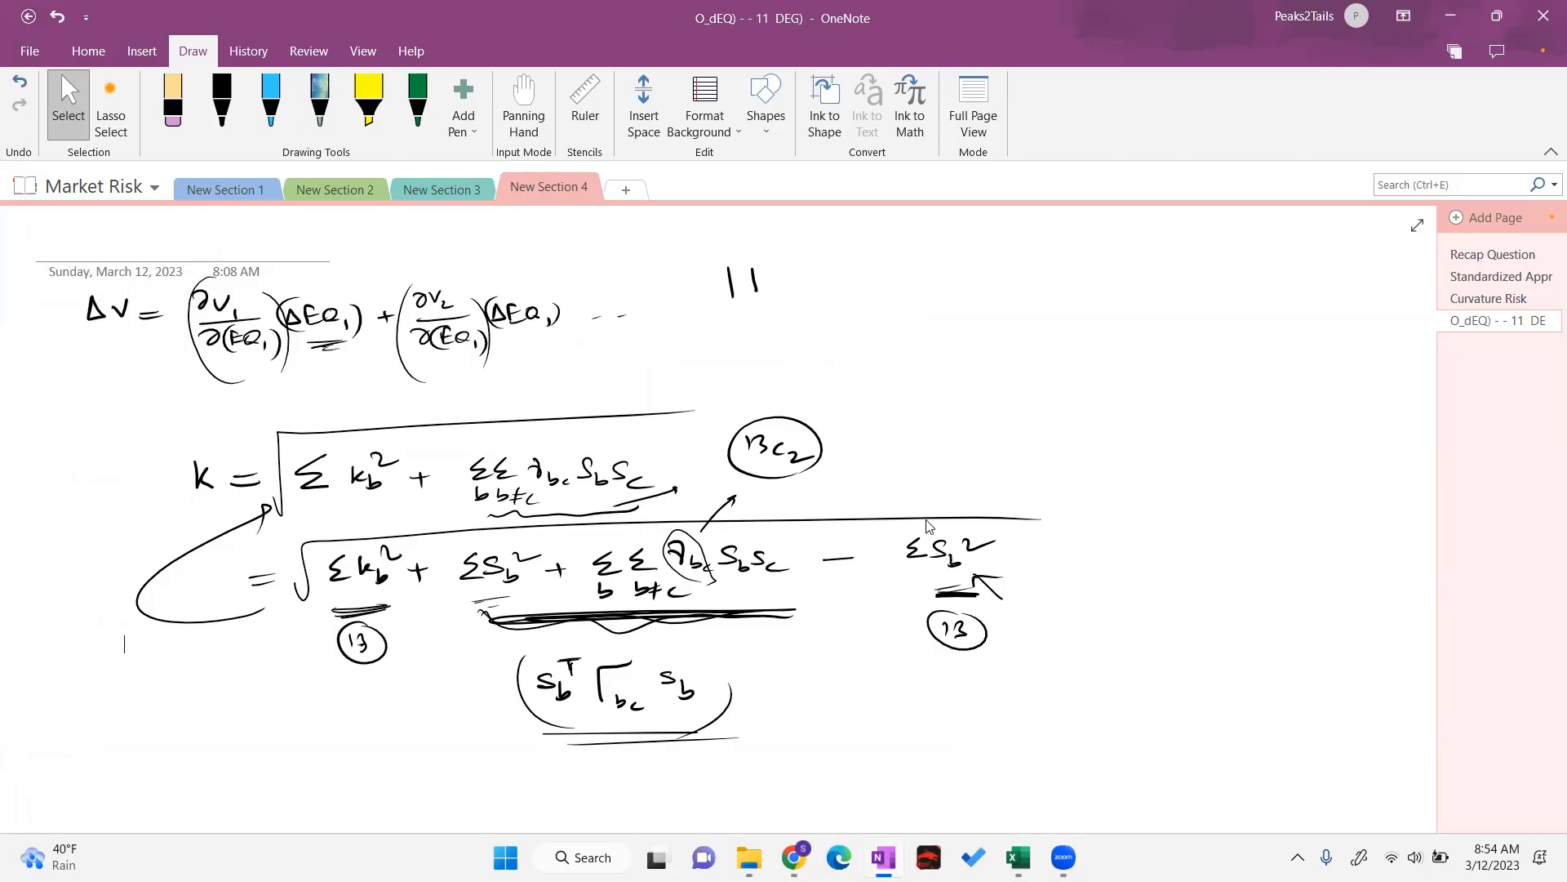
key(alt+Tab)
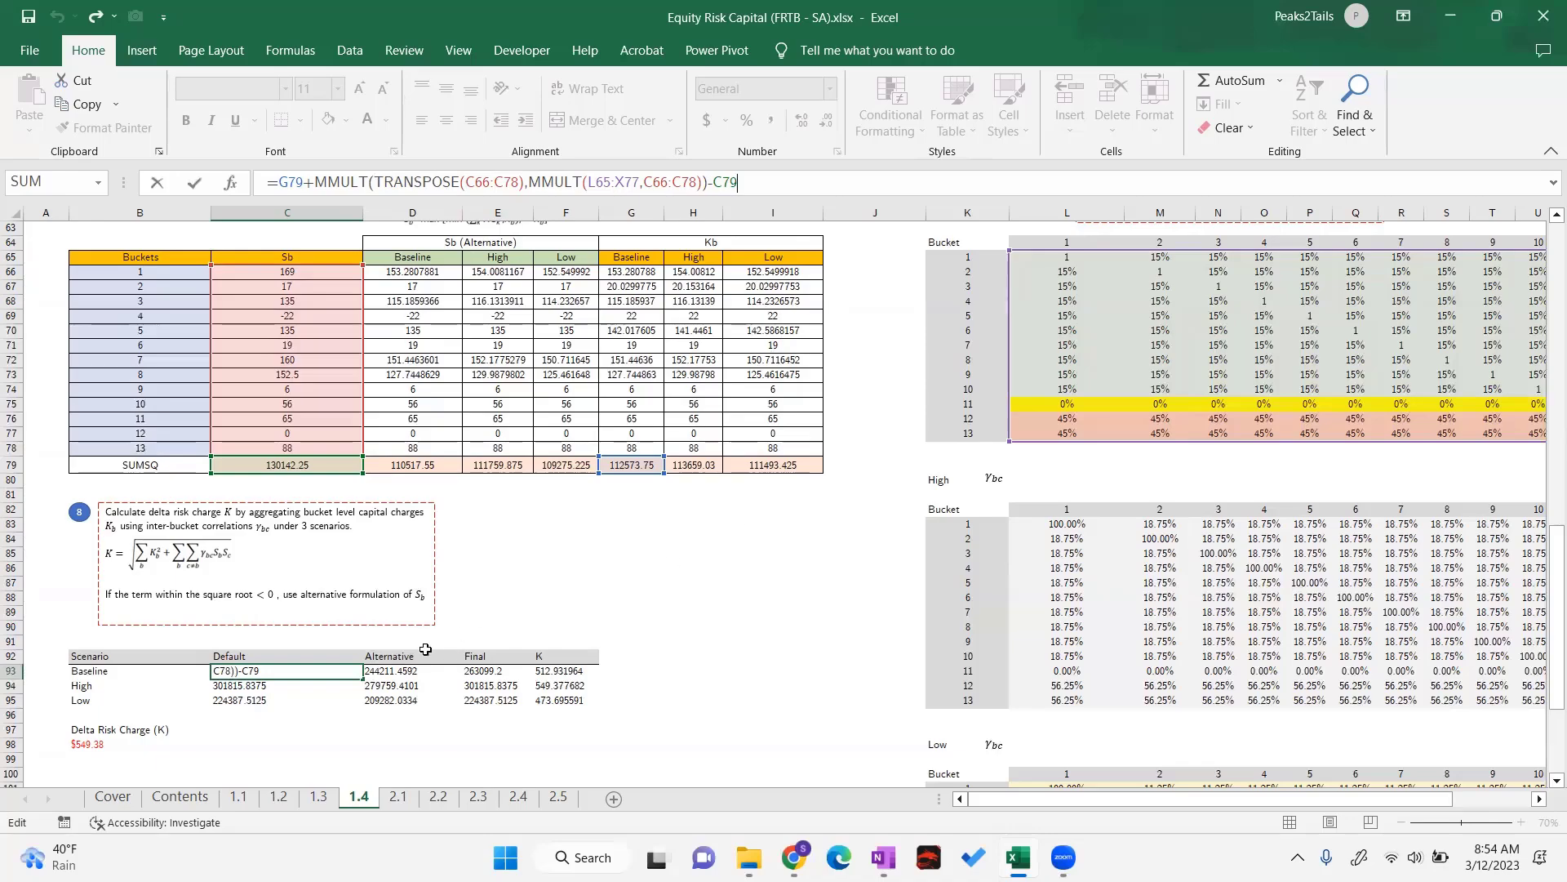
key(ctrl+shift+Return)
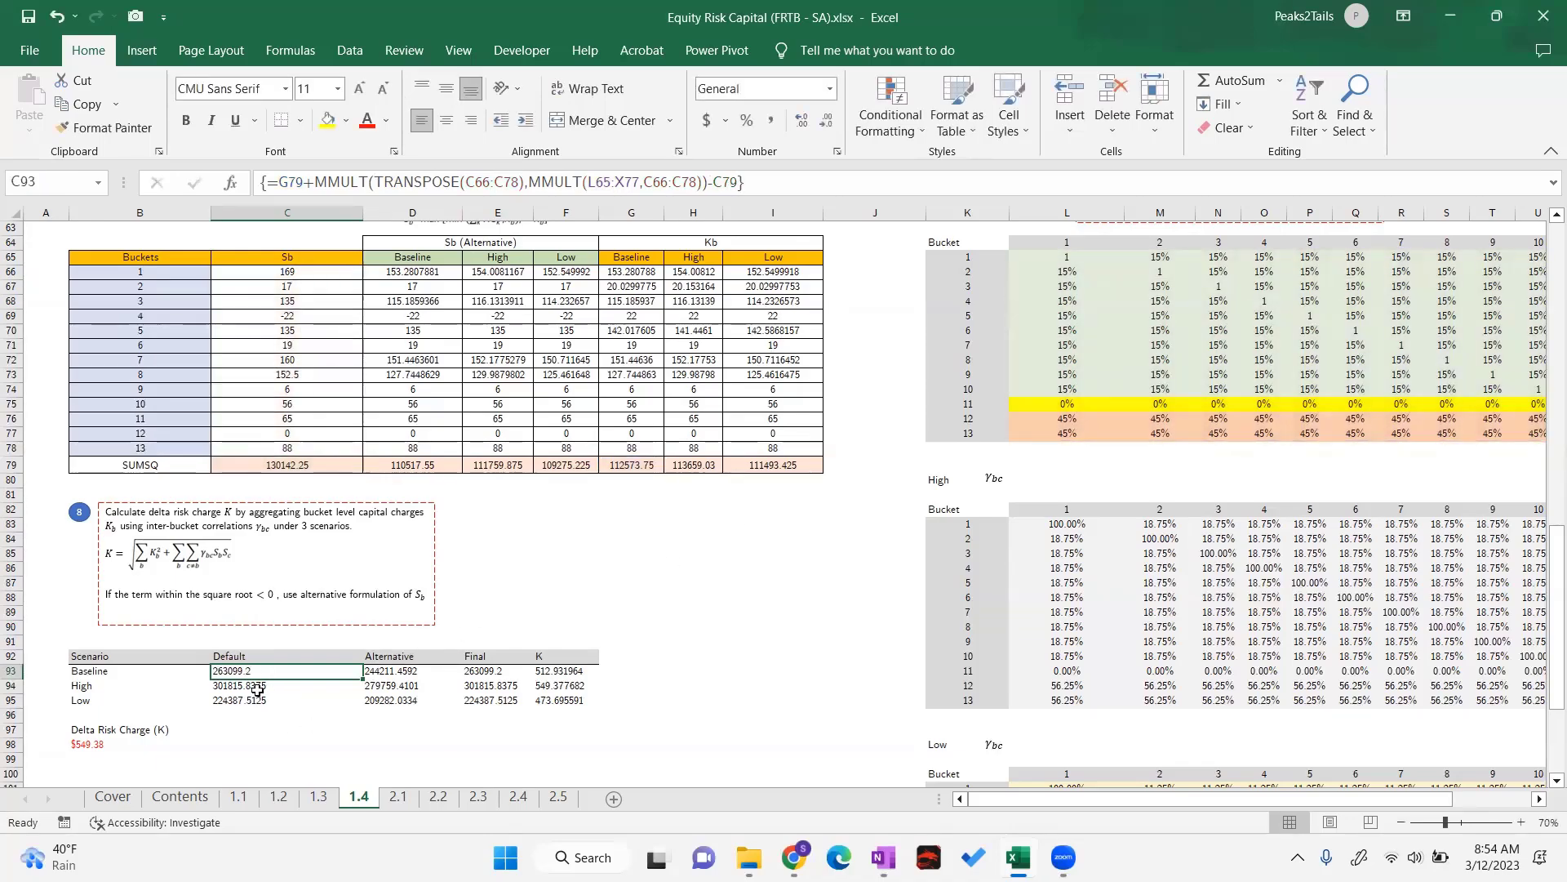
Inspect the ranges referenced by the High and Low scenarios' Default formulas, including their inter-bucket correlation matrices, keeping both as array formulas
click(260, 689)
key(F2)
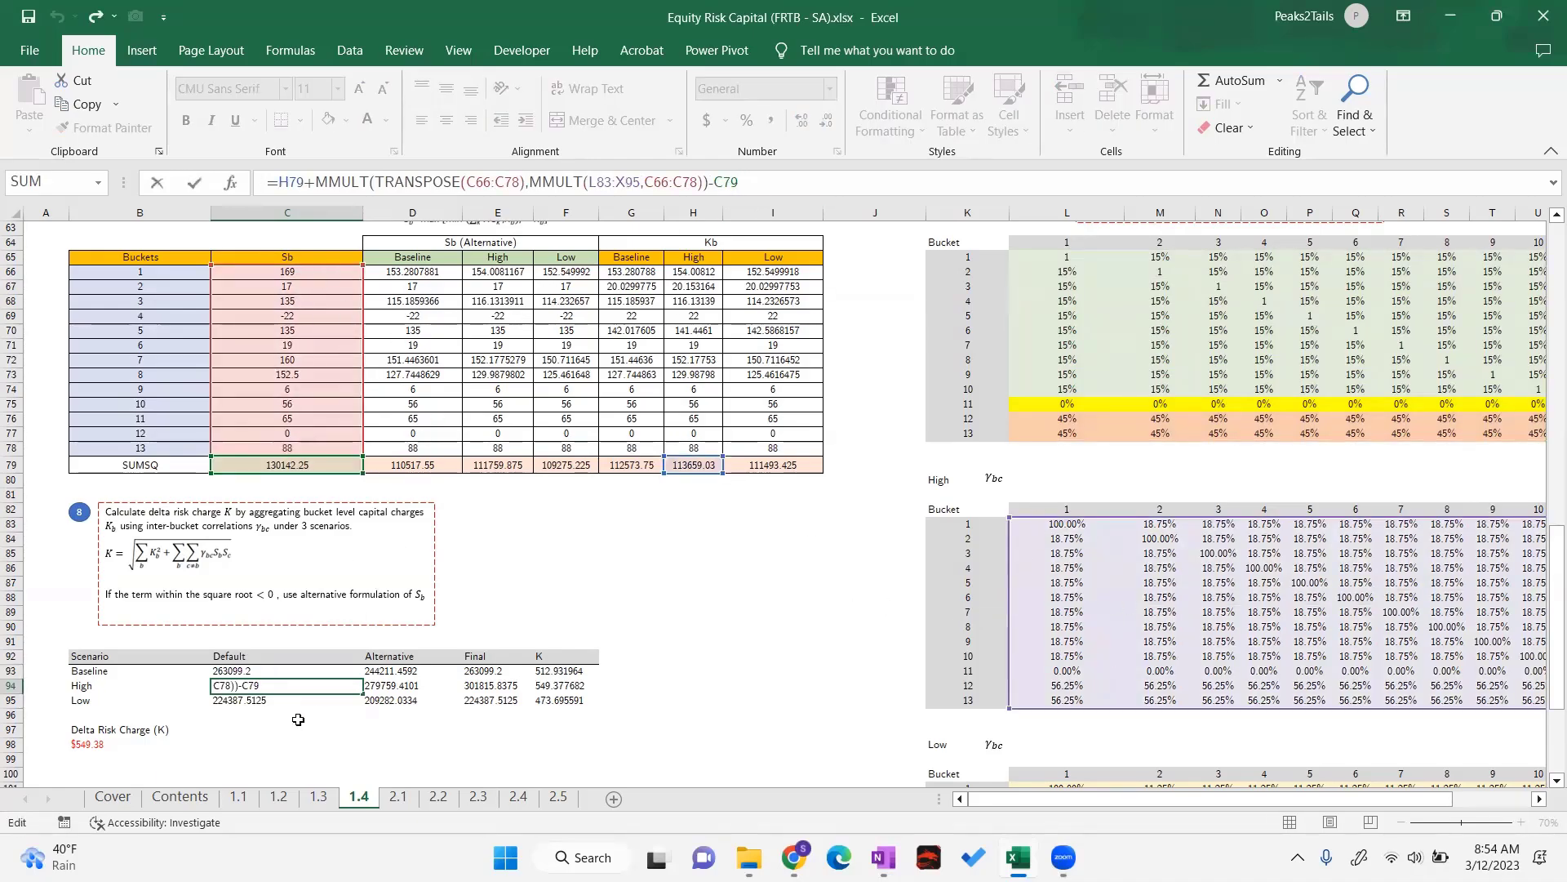
key(ctrl+shift+Return)
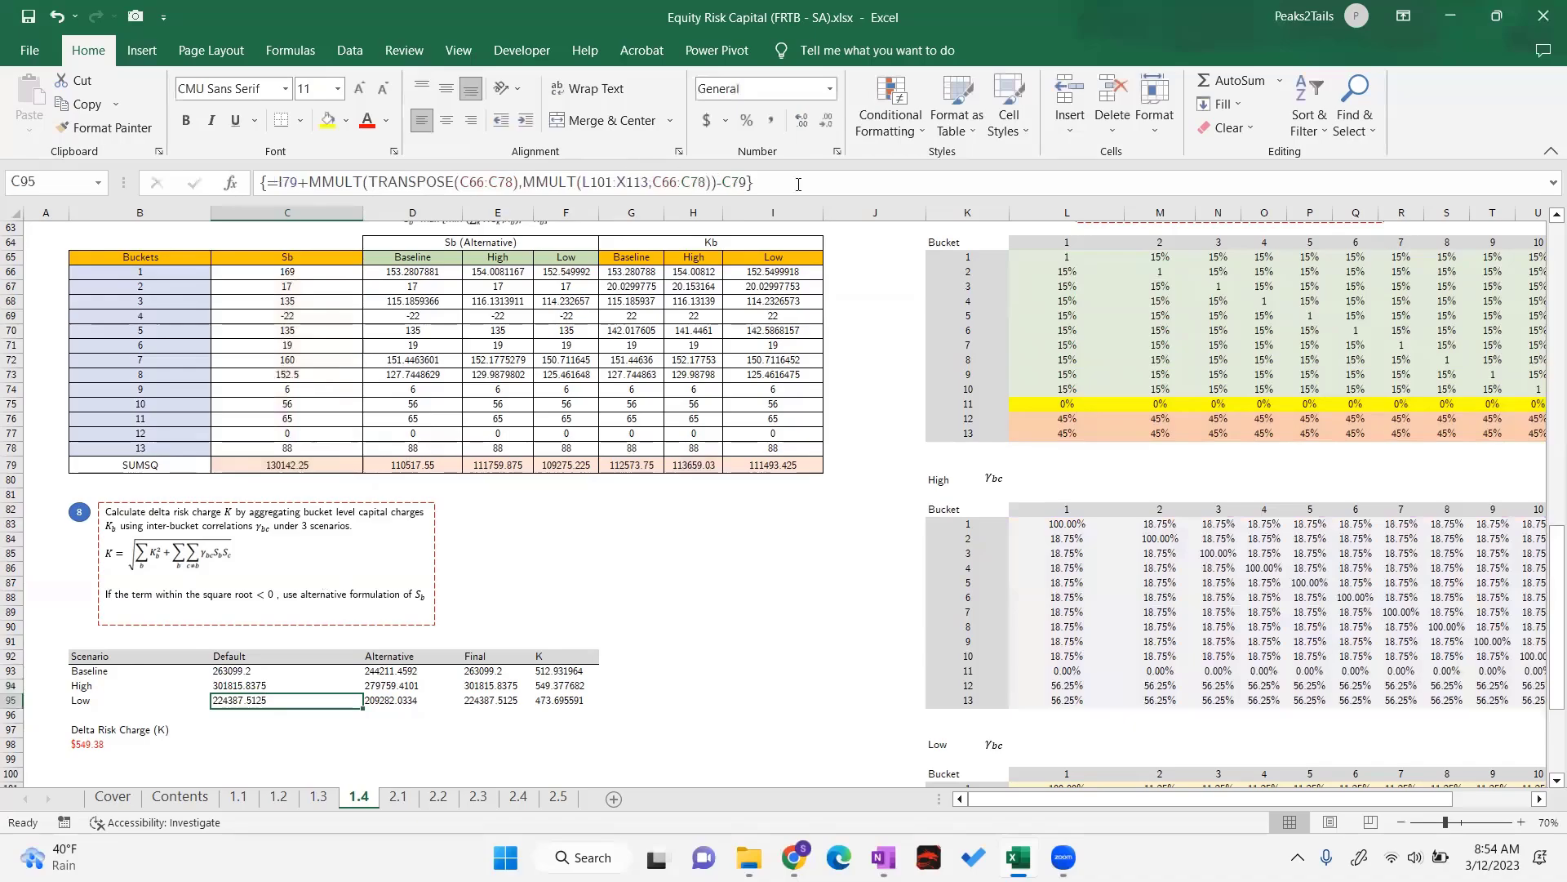
key(F2)
scroll(1061, 612, down, 5)
scroll(858, 587, up, 7)
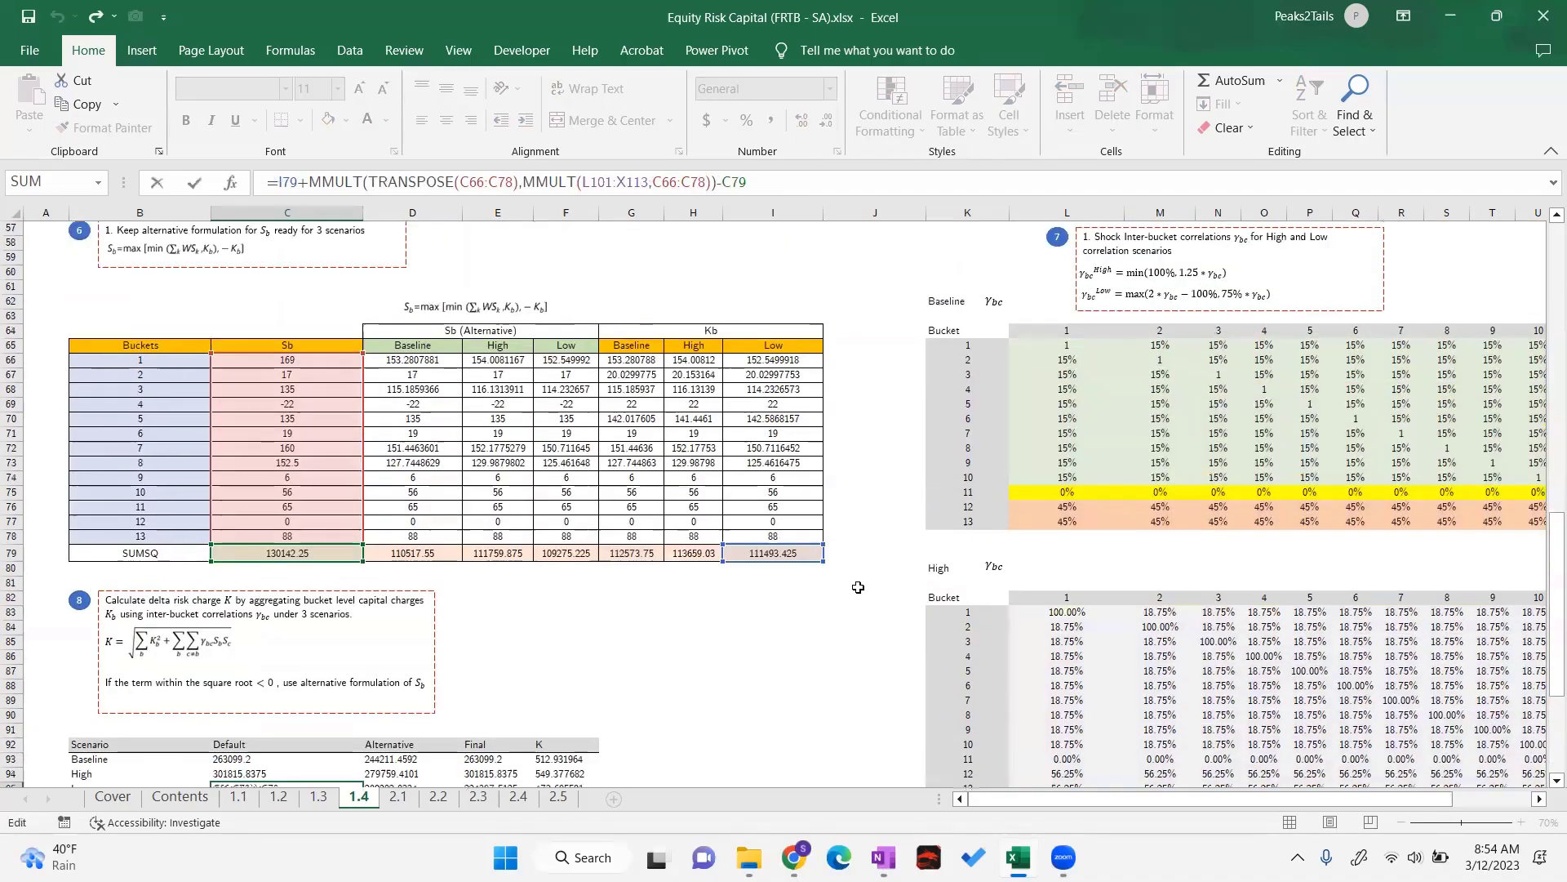
key(ctrl+shift+Return)
scroll(572, 449, down, 2)
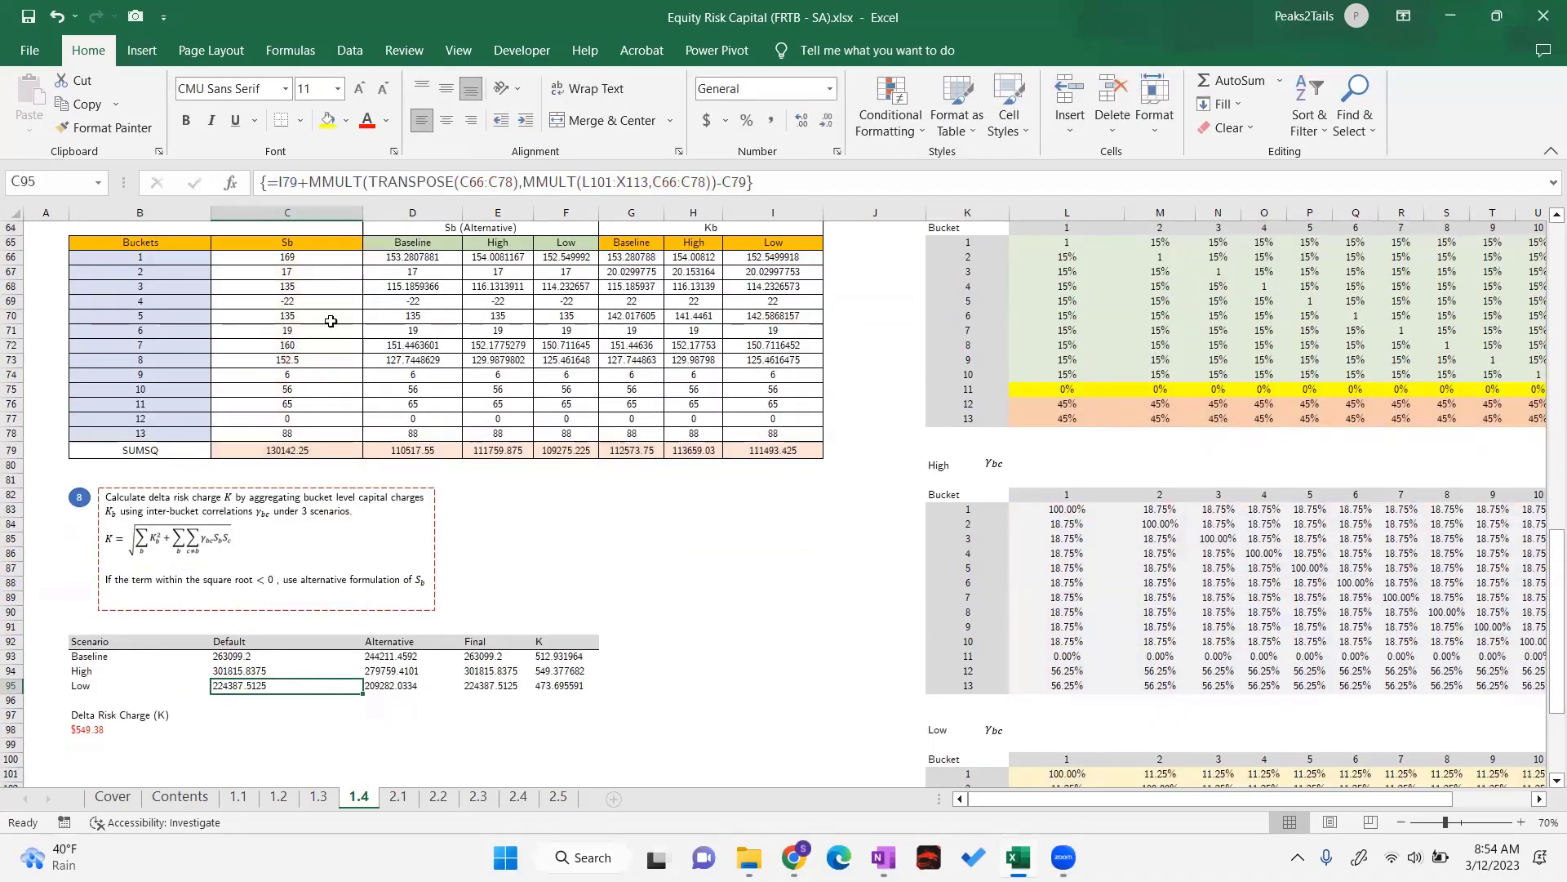
Highlight the Sb column, then inspect the Baseline scenario's Alternative formula and the ranges it references, keeping it as an array formula
drag(309, 255, 310, 433)
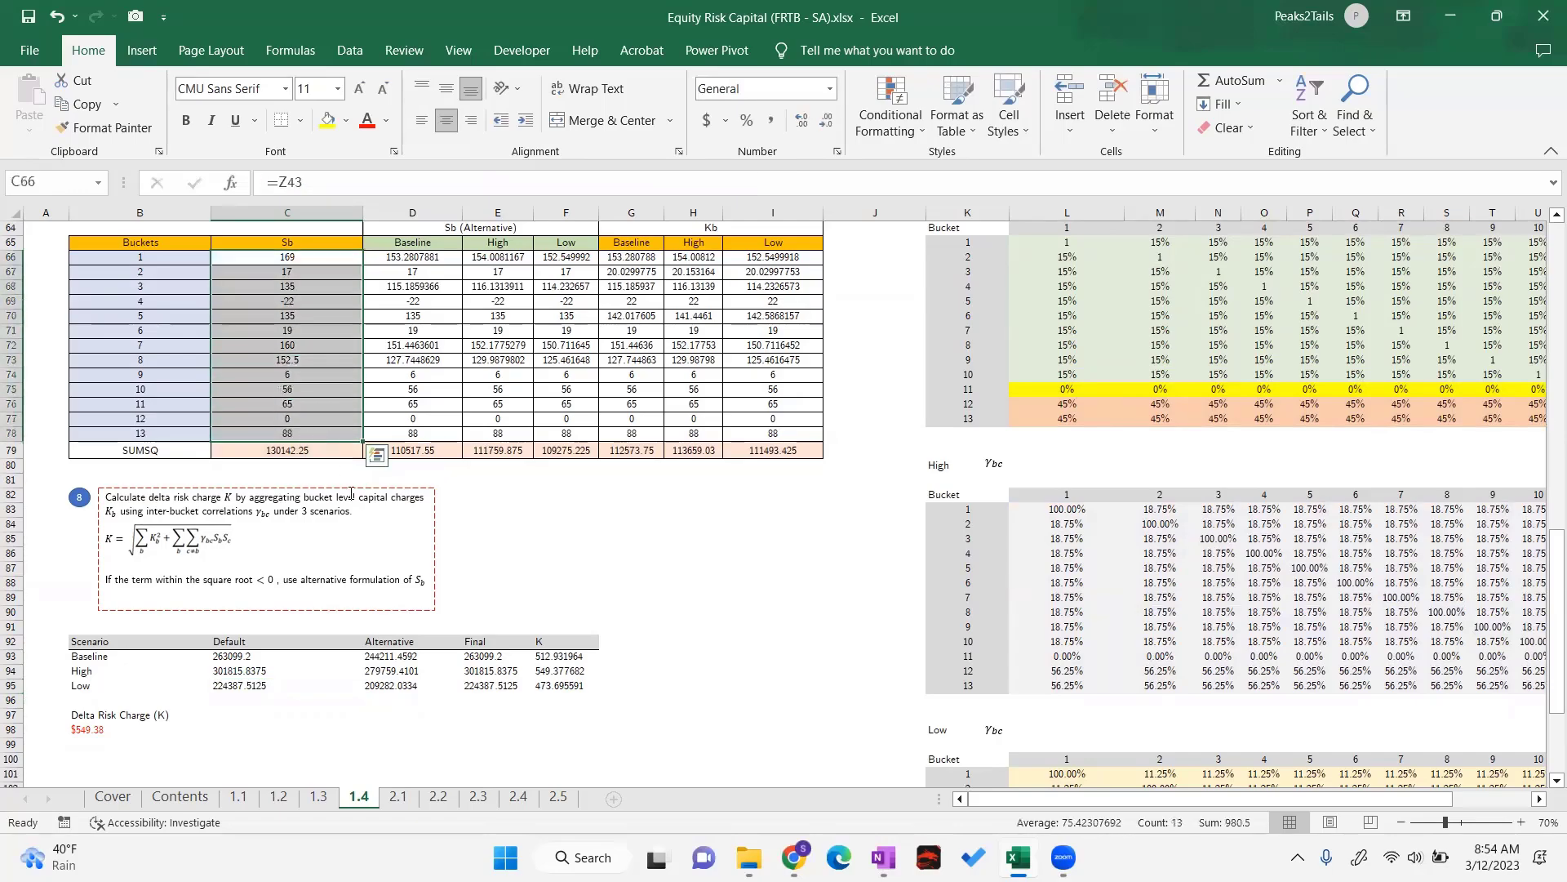
click(641, 556)
click(391, 658)
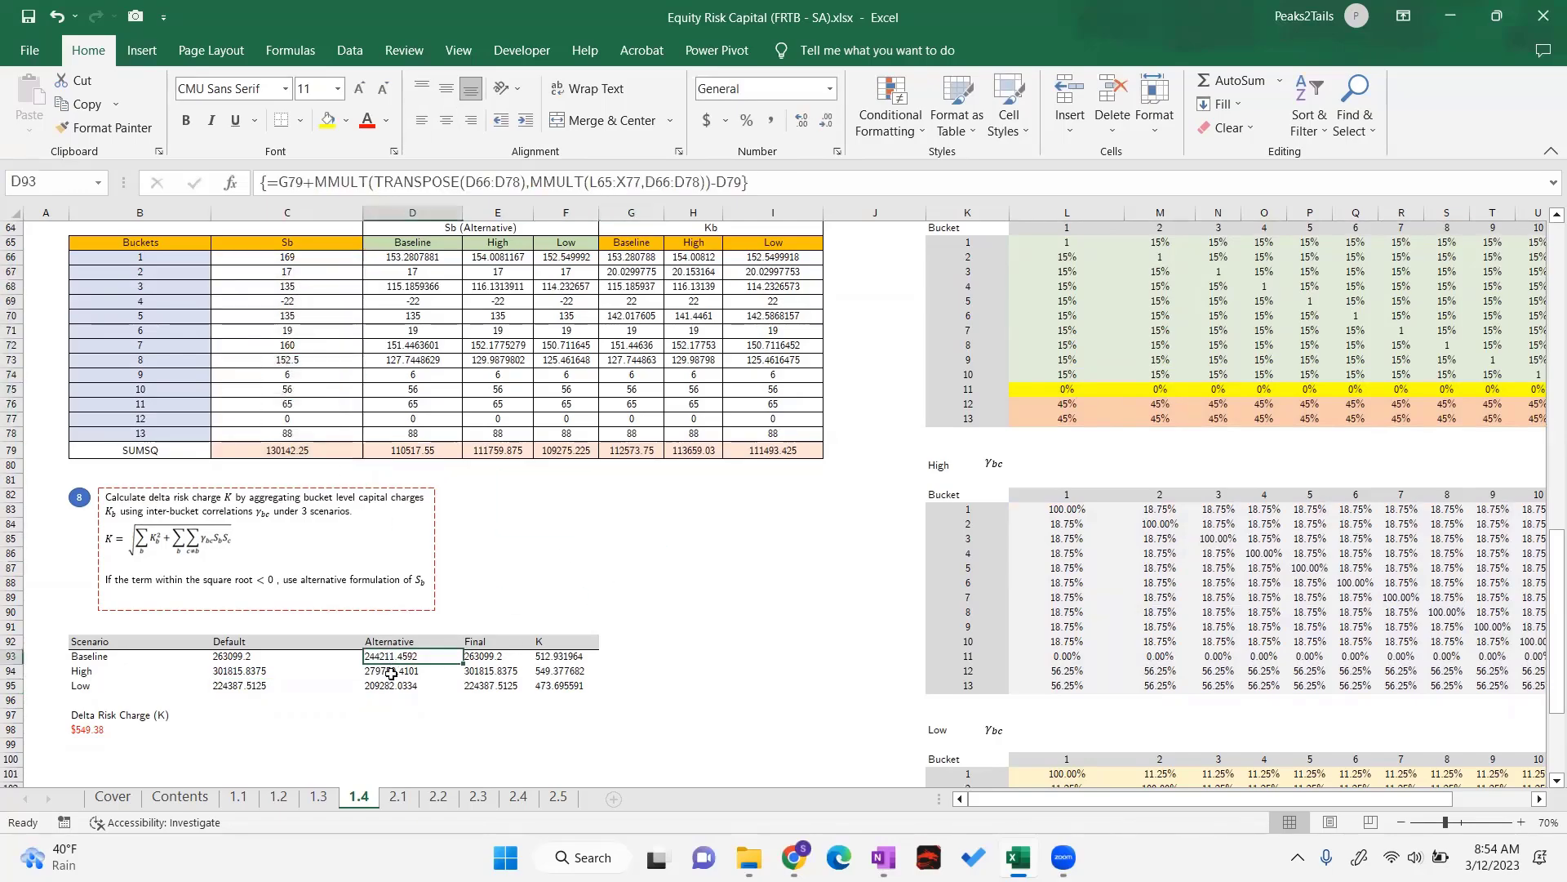
drag(391, 672, 391, 686)
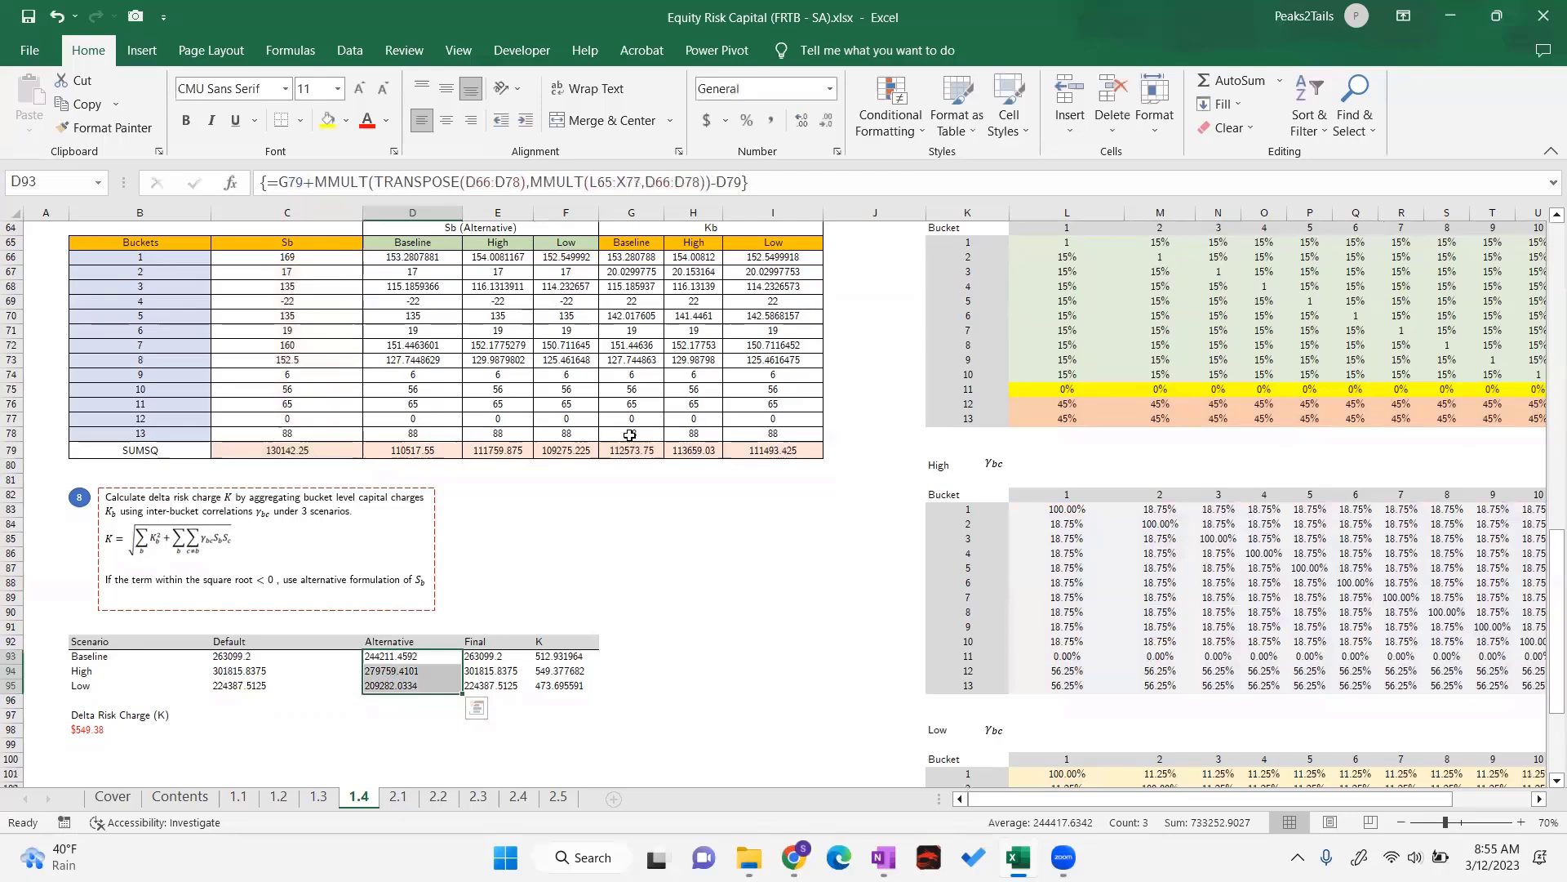
click(819, 181)
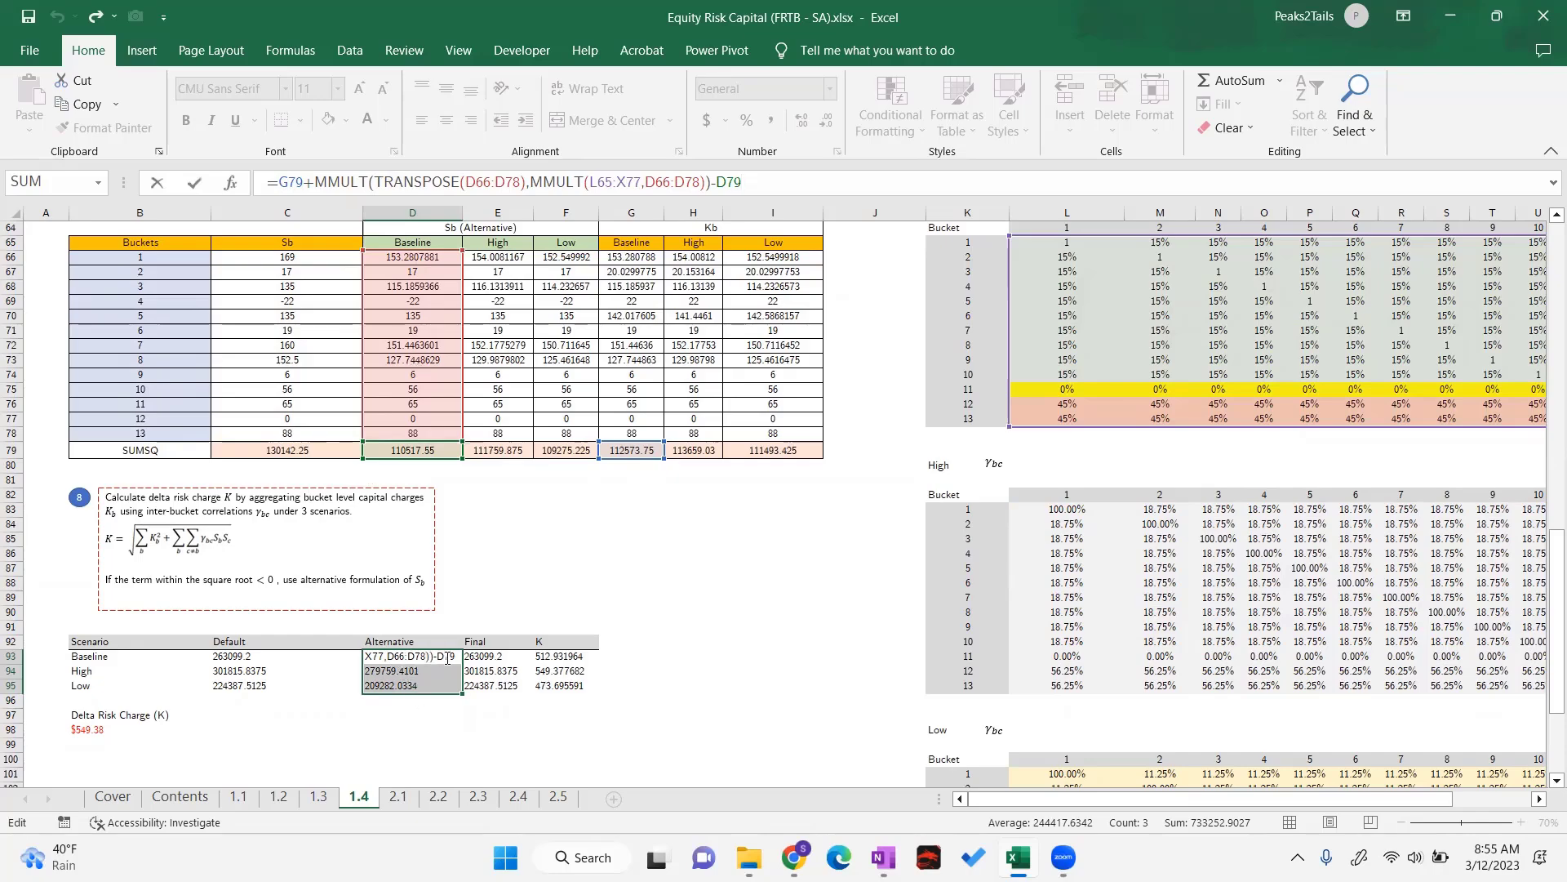
key(ctrl+shift+Return)
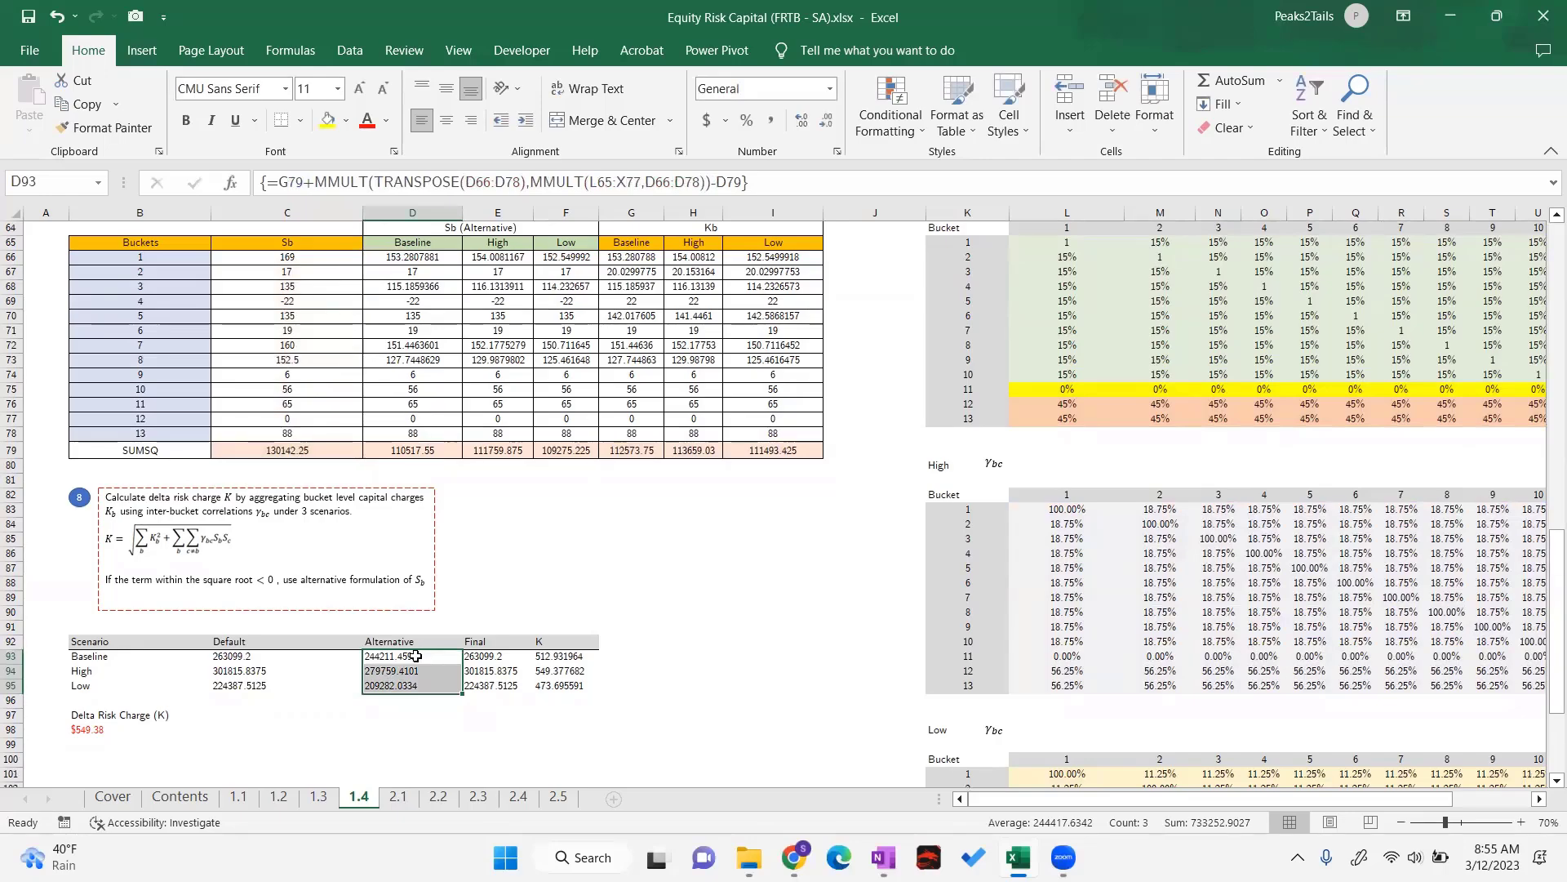
click(571, 581)
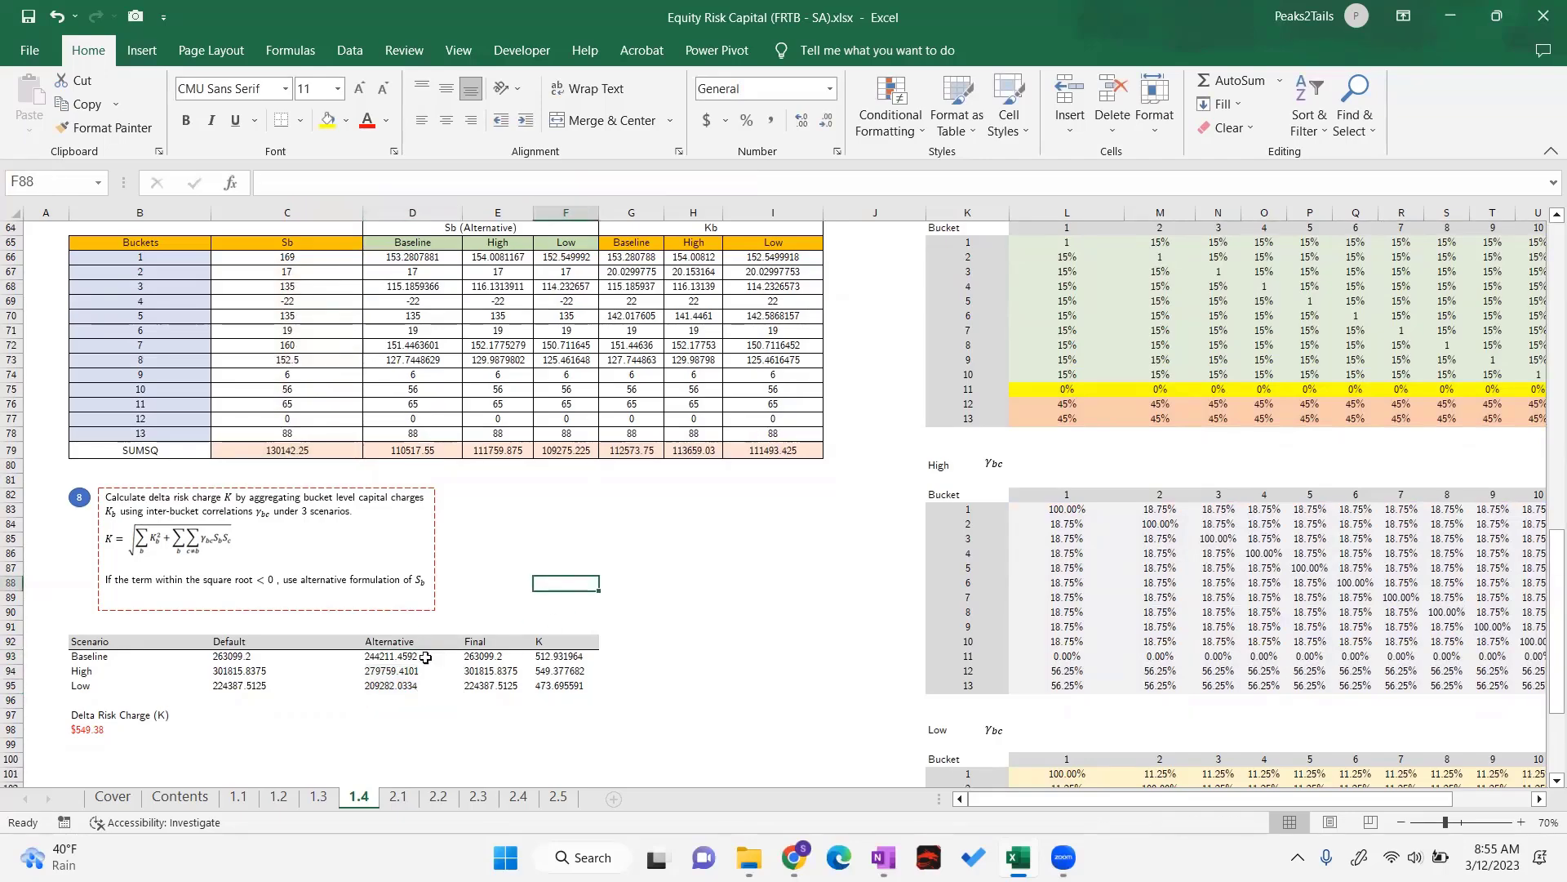
click(421, 663)
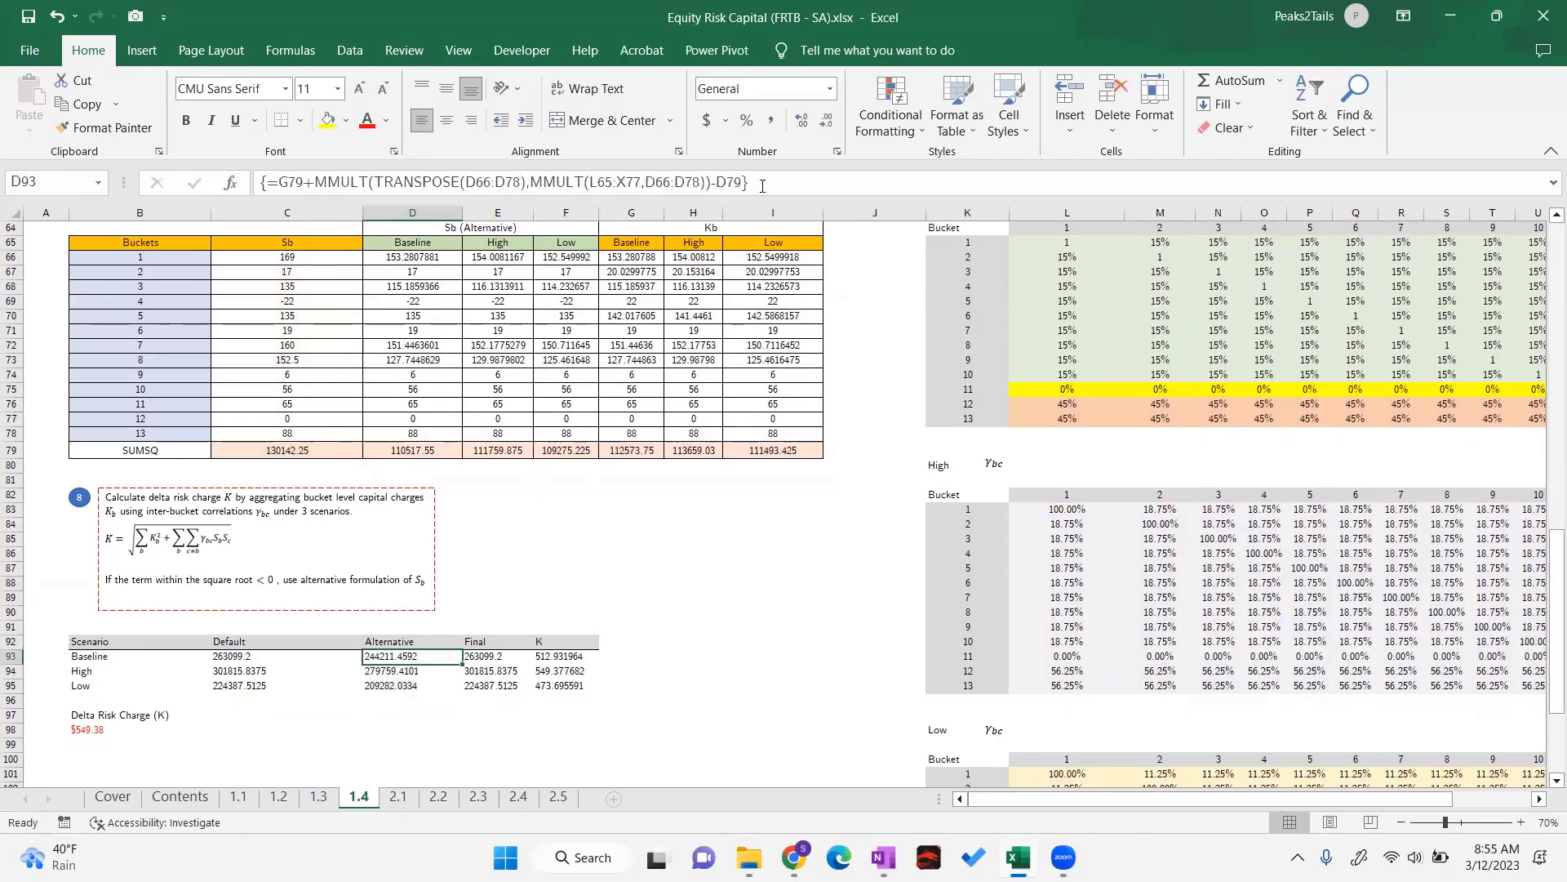
click(762, 186)
key(Escape)
Inspect the ranges referenced by the High and Low scenarios' Alternative formulas, keeping the Low one as an array formula
click(400, 670)
key(F2)
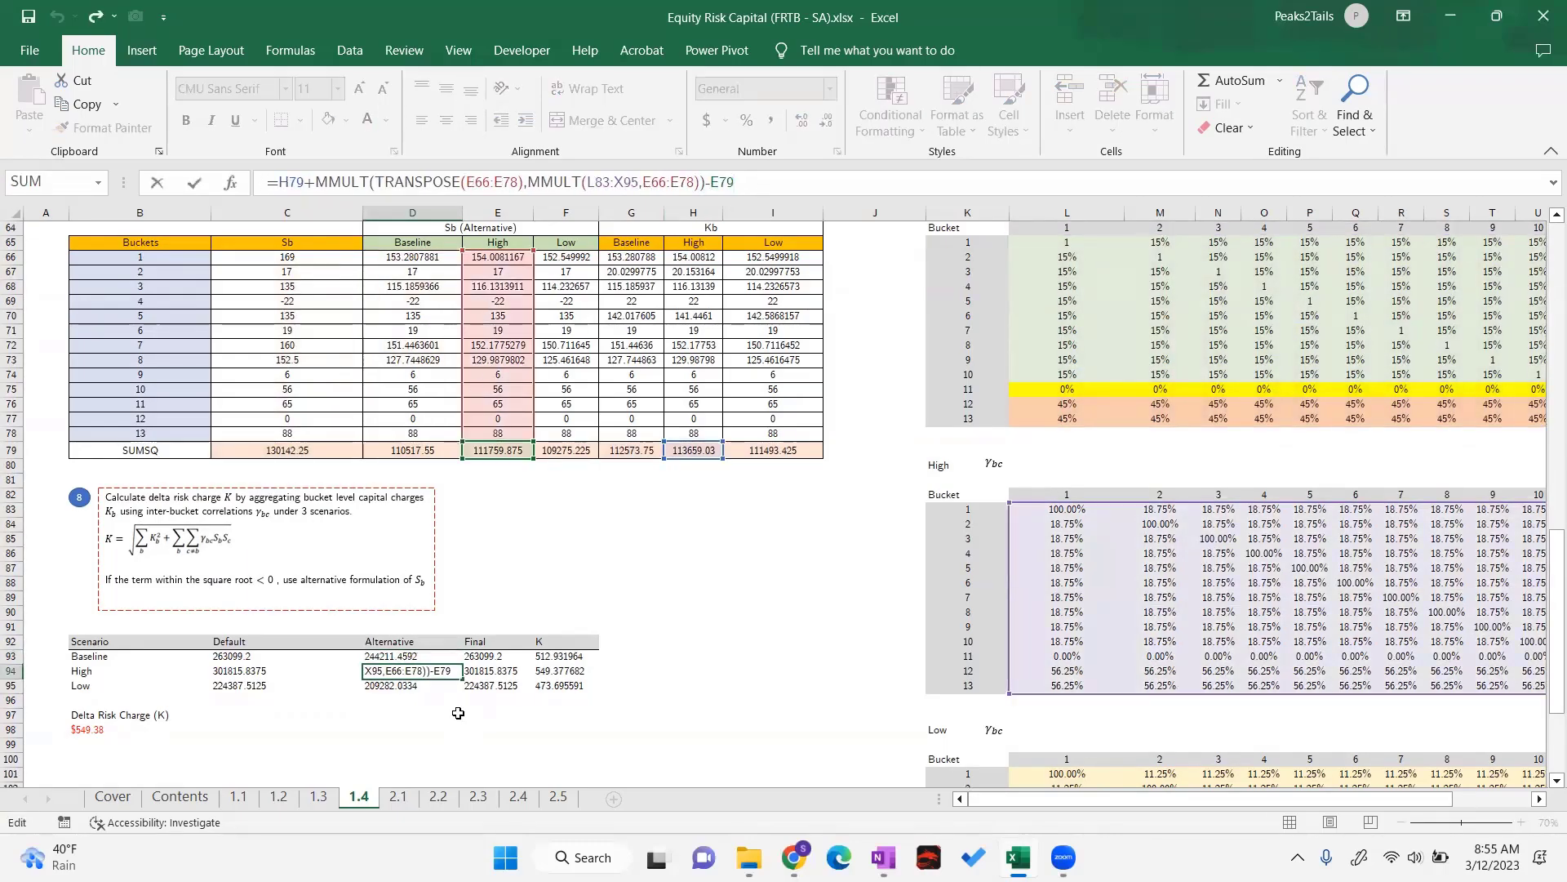
key(Return)
key(F2)
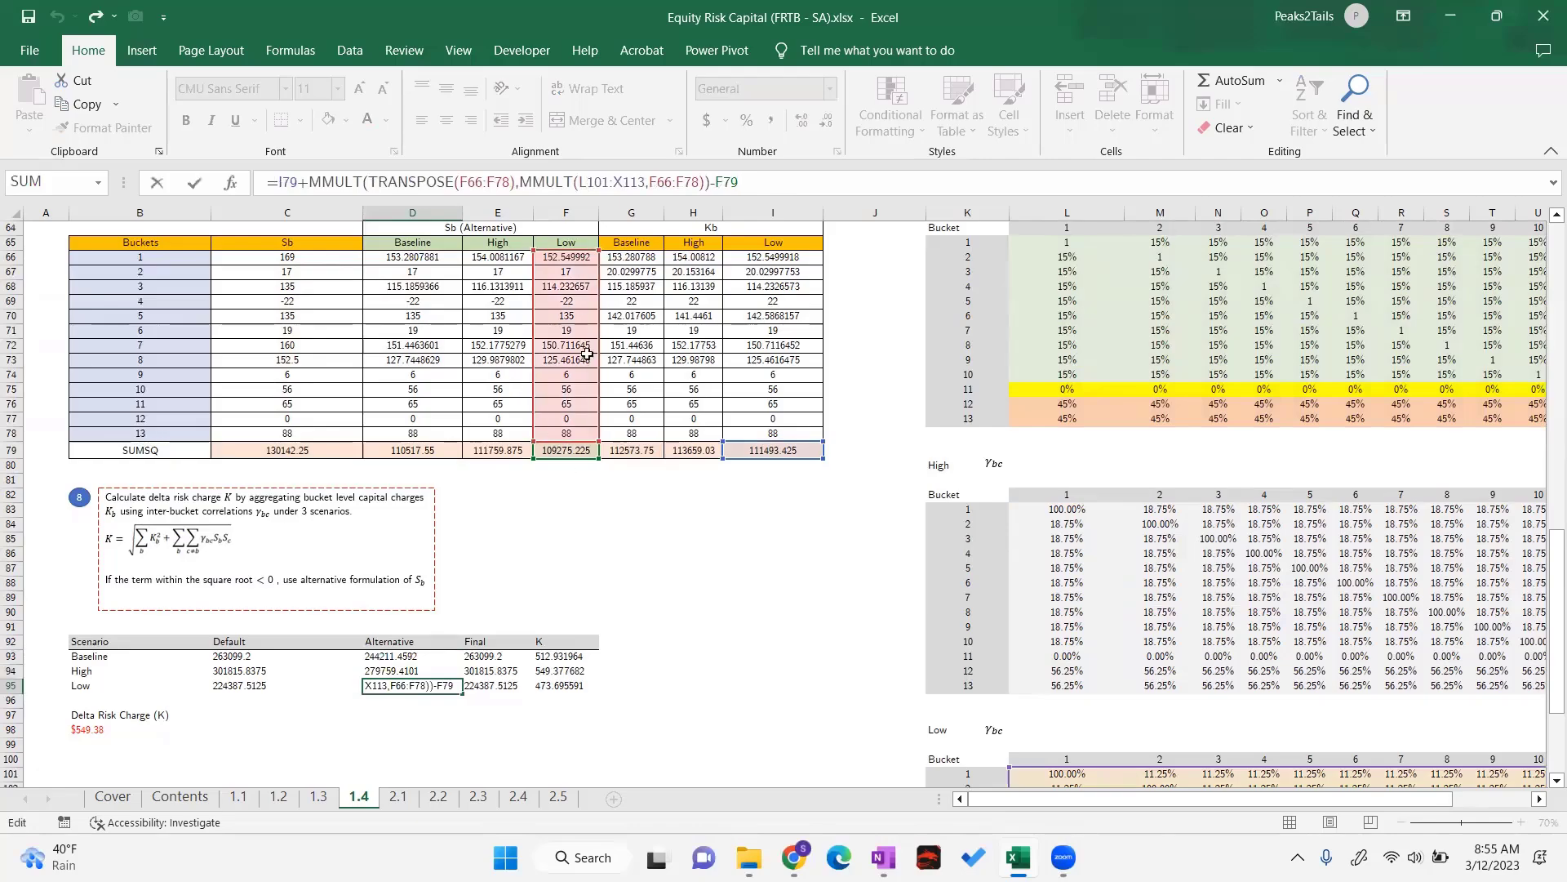
key(ctrl+shift+Return)
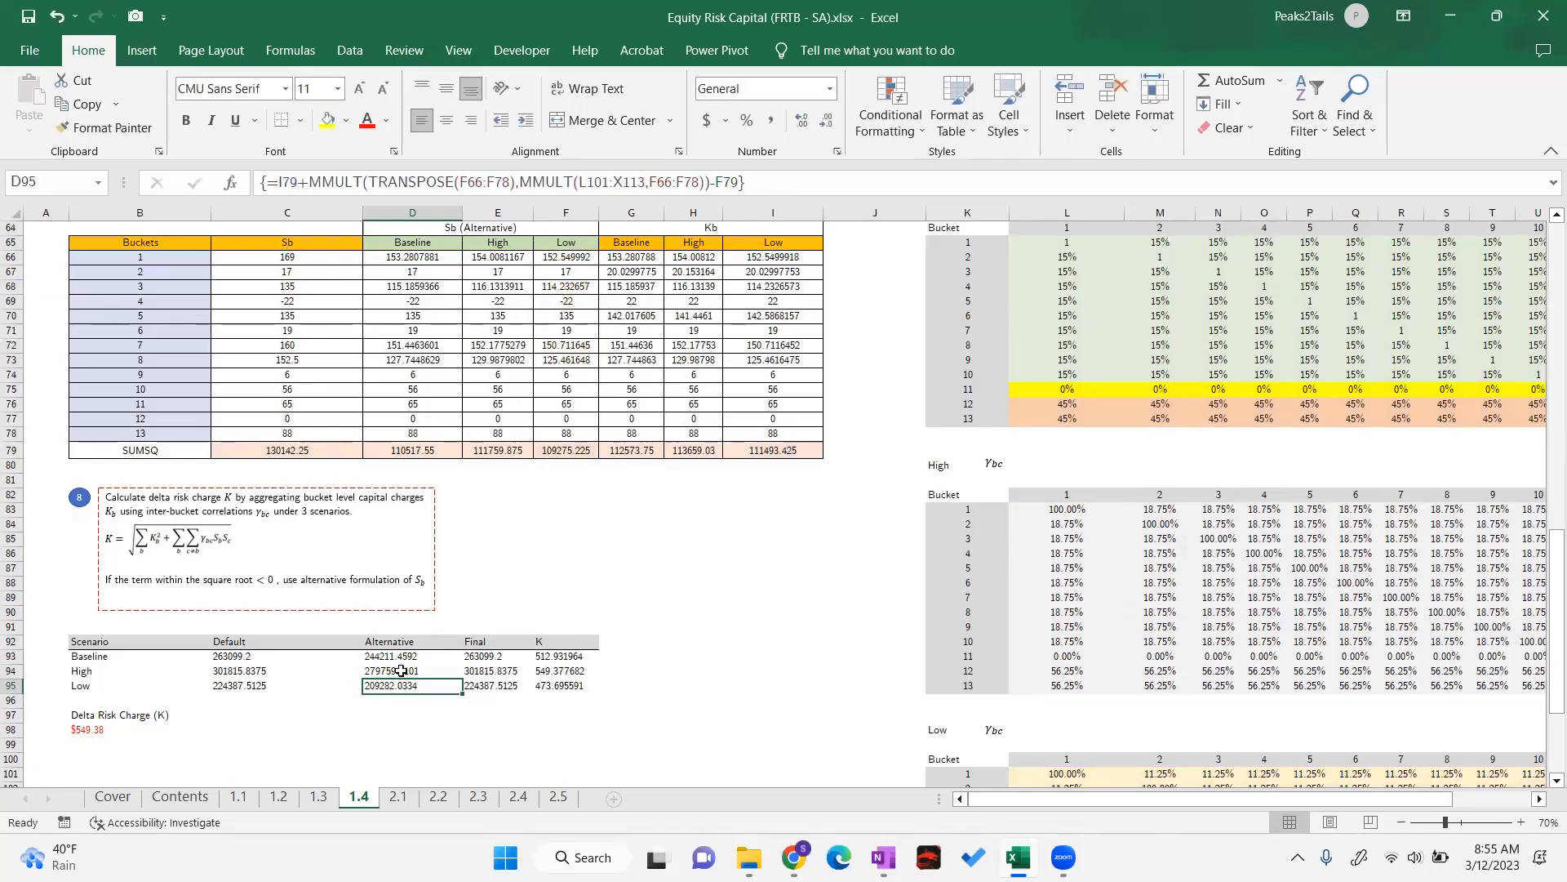
Inspect the Baseline Final cell's IF formula and trace its references to the Default and Alternative results
click(491, 657)
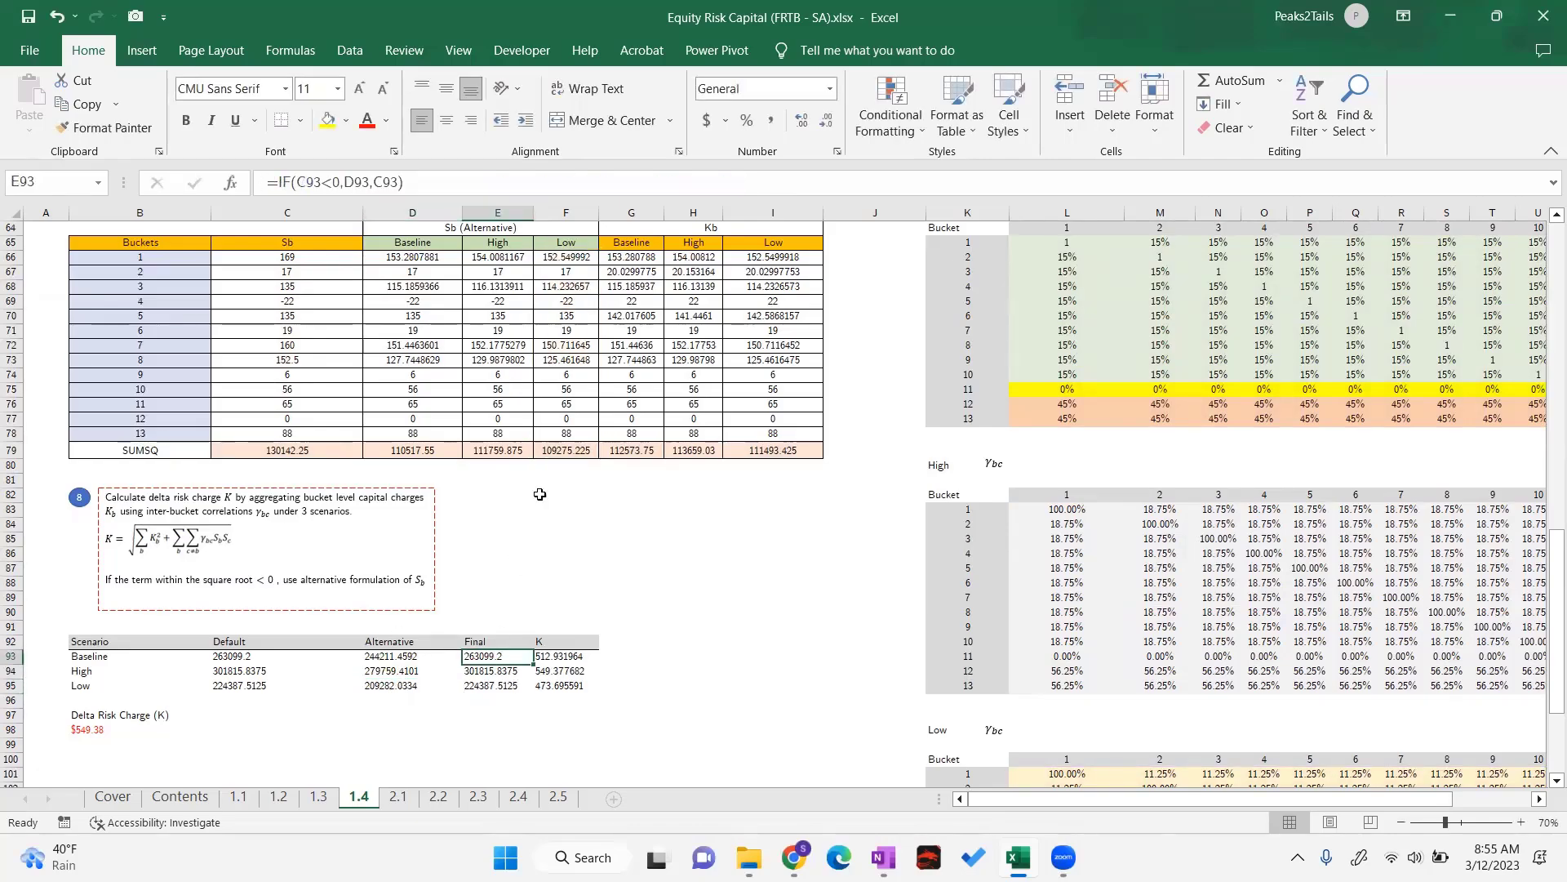
key(F2)
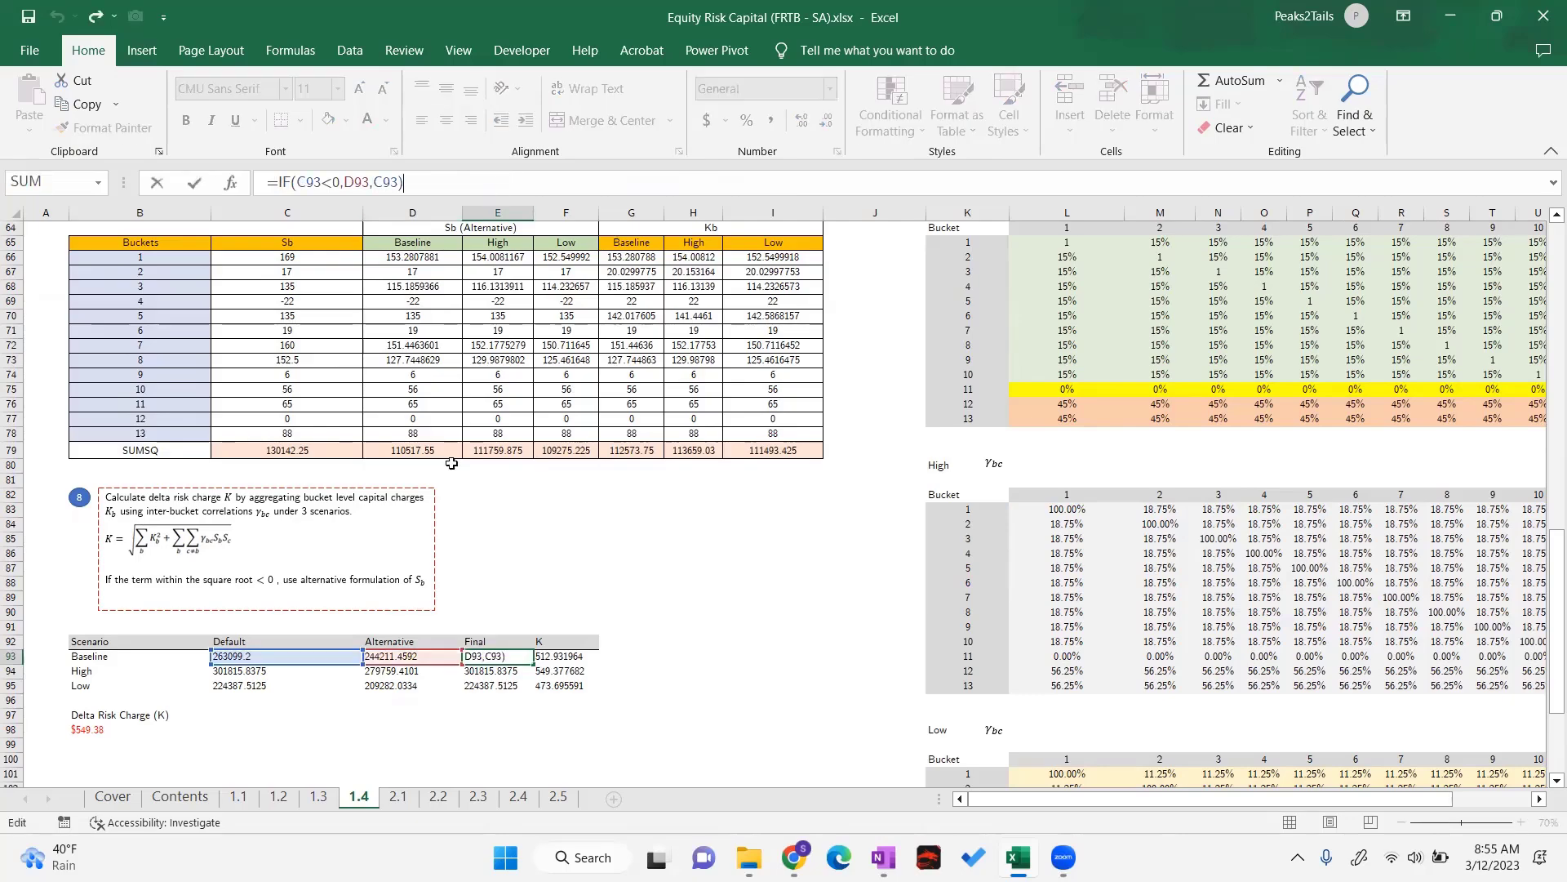
click(266, 662)
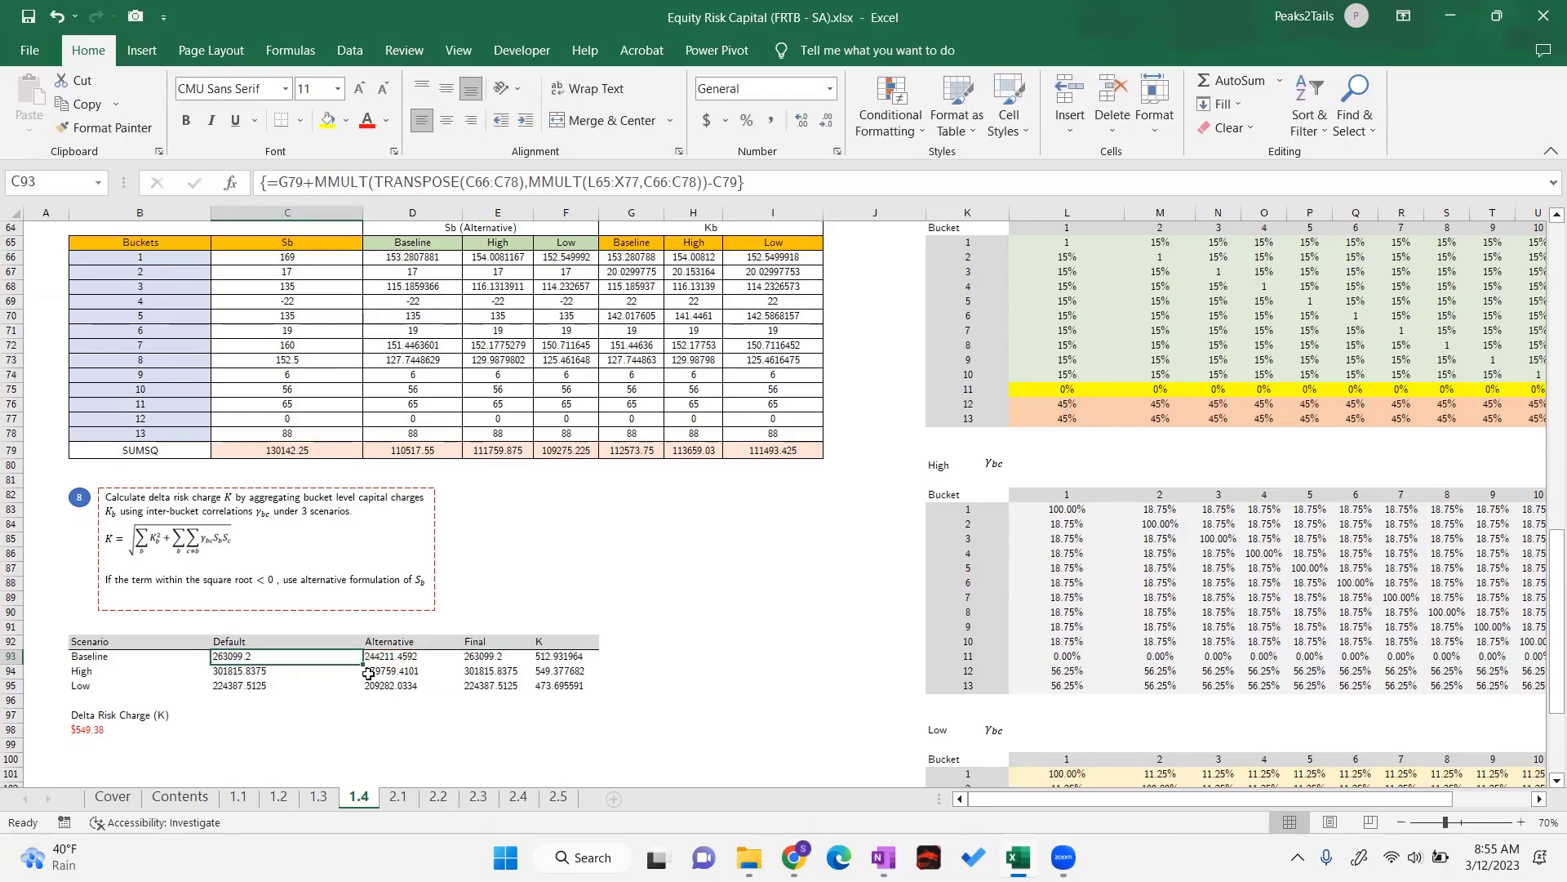
click(487, 658)
click(381, 660)
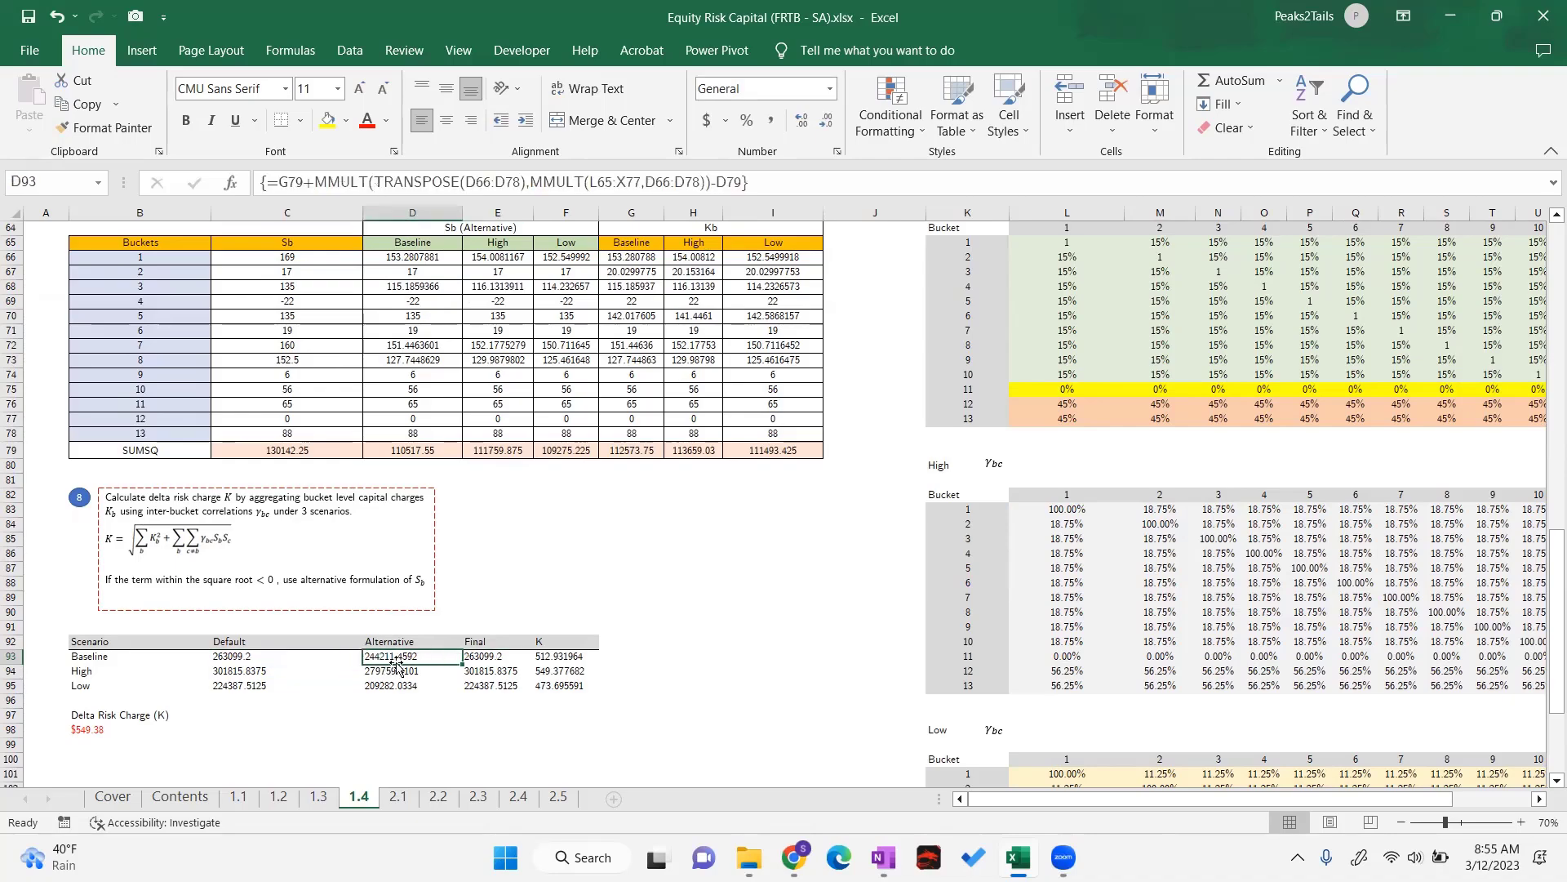
click(249, 658)
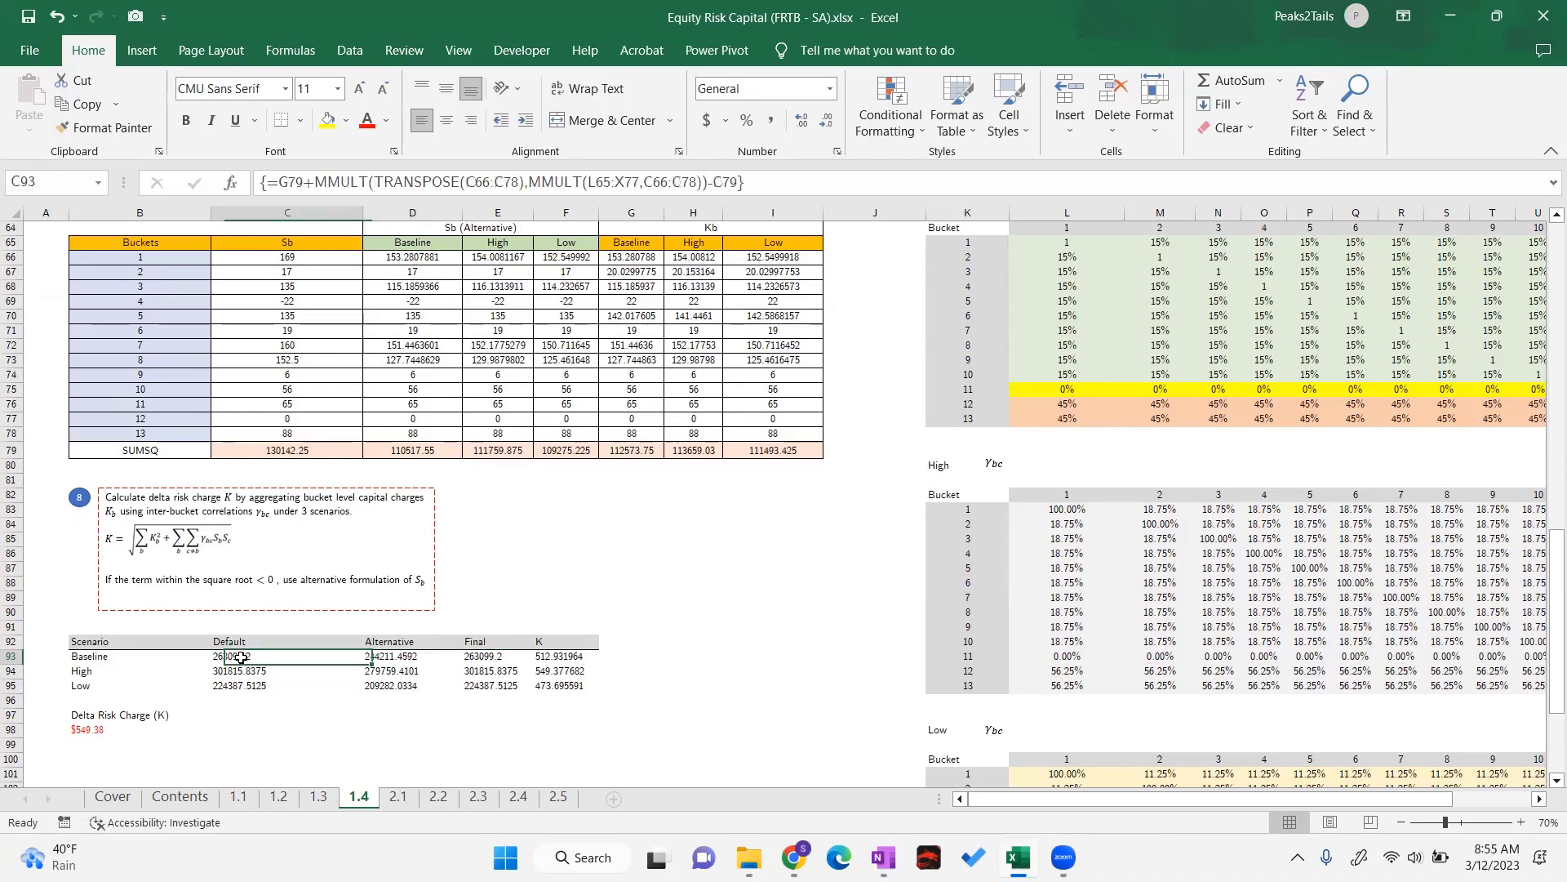
Compare the Default results of the three scenarios with the values in the Final column
click(478, 653)
drag(225, 660, 252, 688)
click(243, 729)
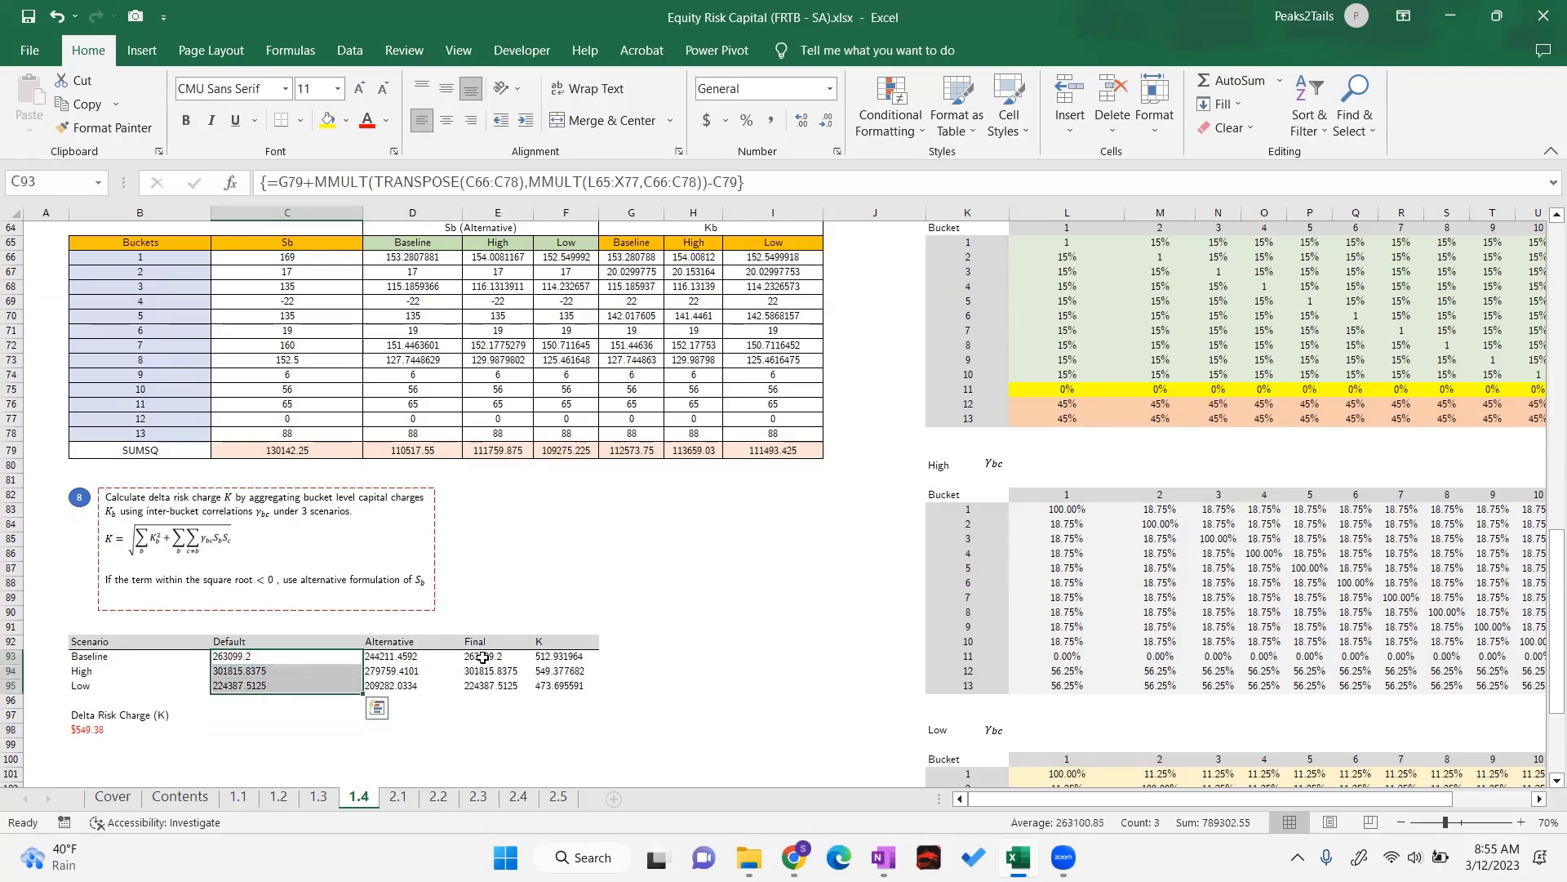
drag(490, 657, 490, 686)
key(ctrl+v)
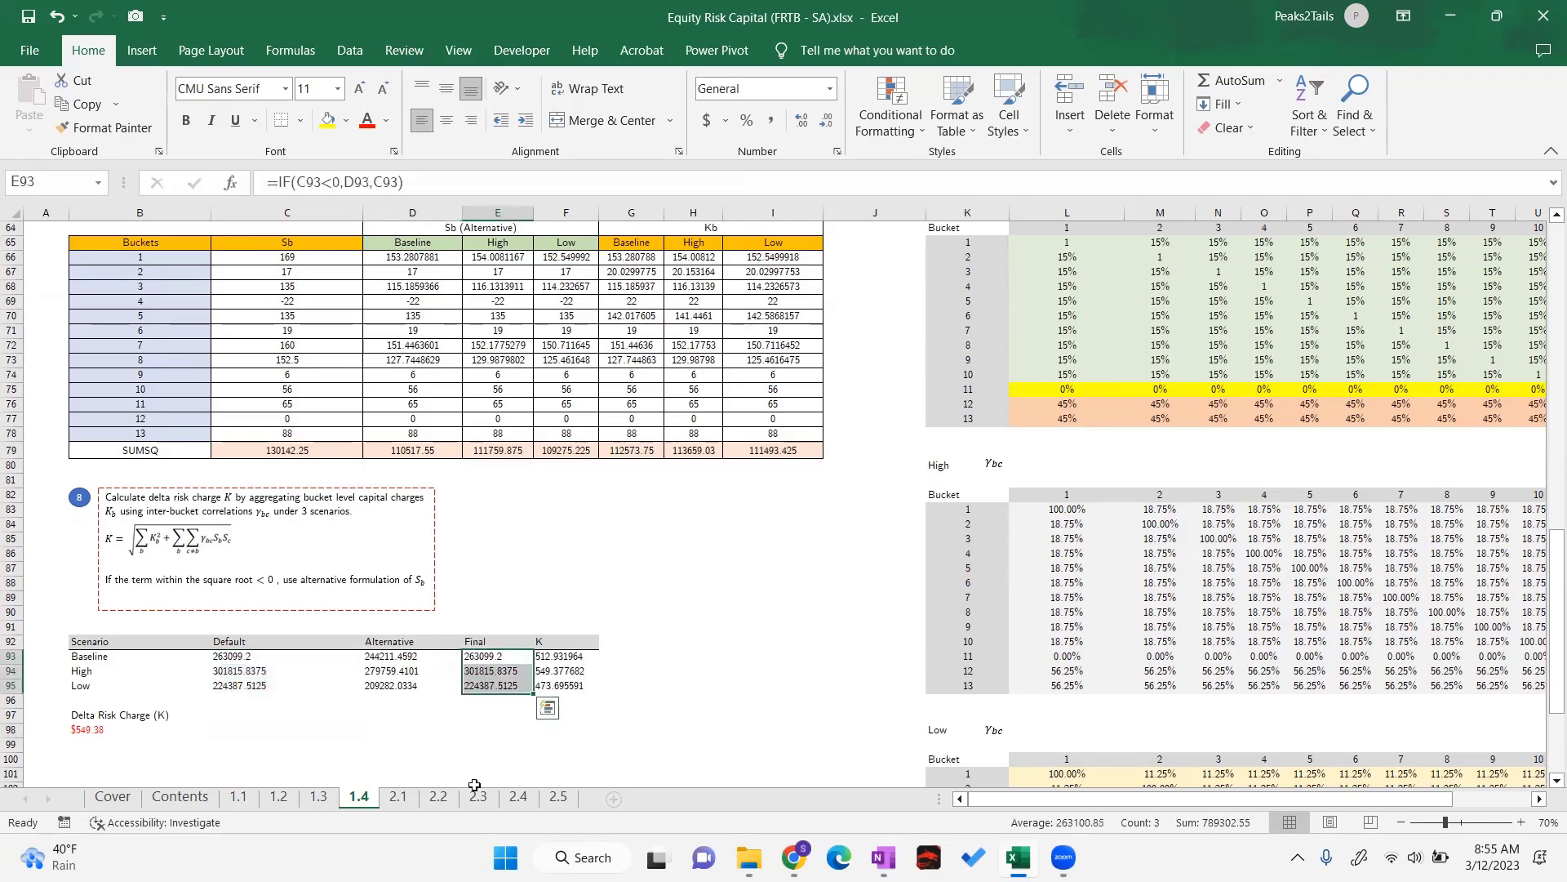
click(469, 744)
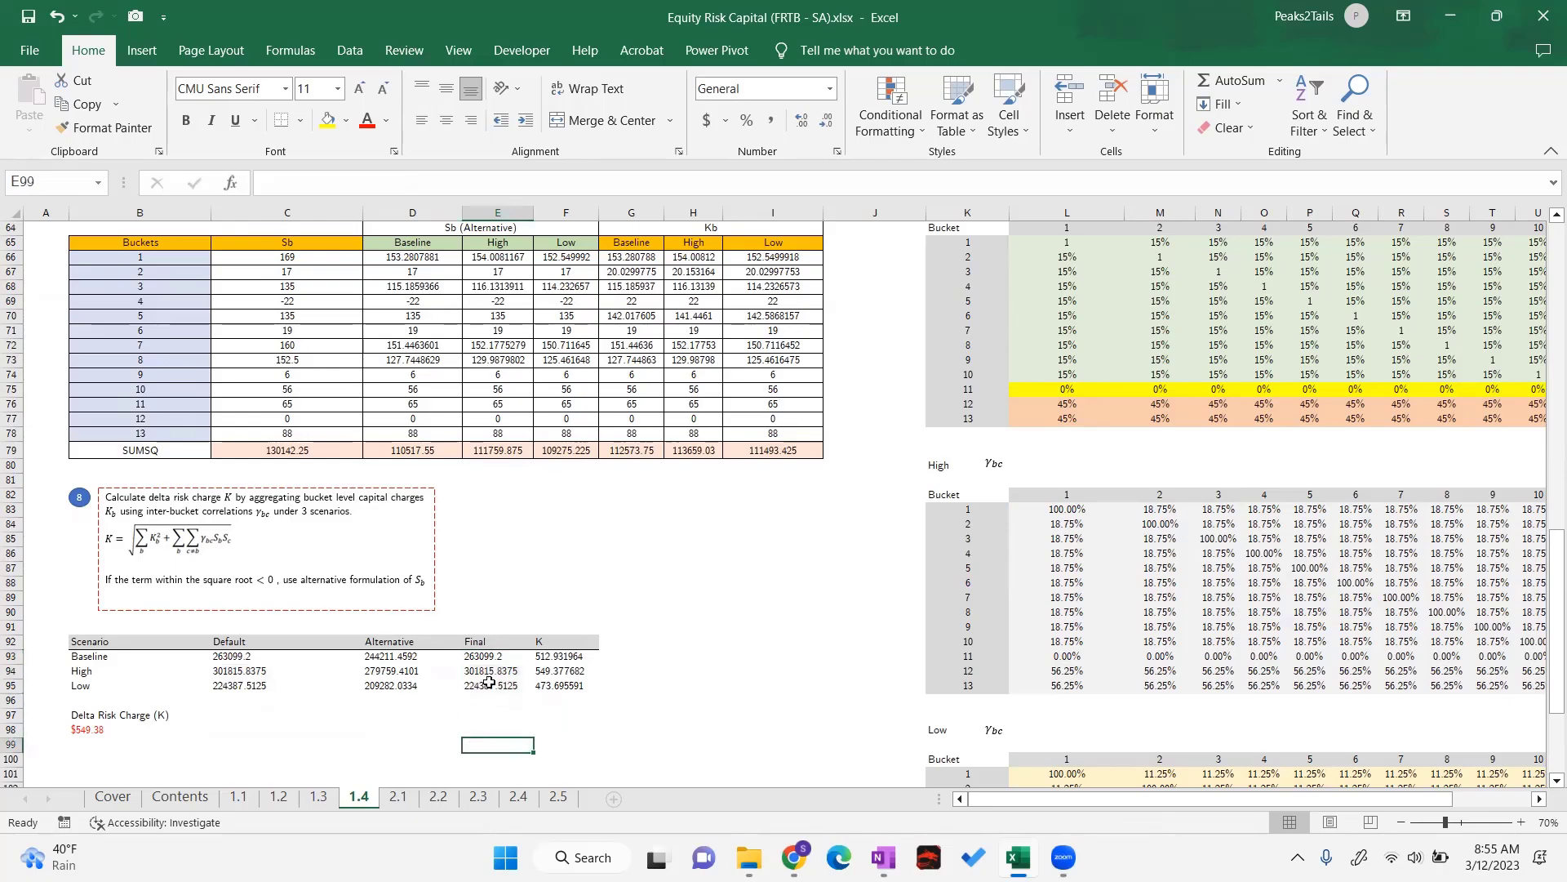
Check the SQRT formulas in the K column for the Baseline, High and Low scenarios
click(554, 658)
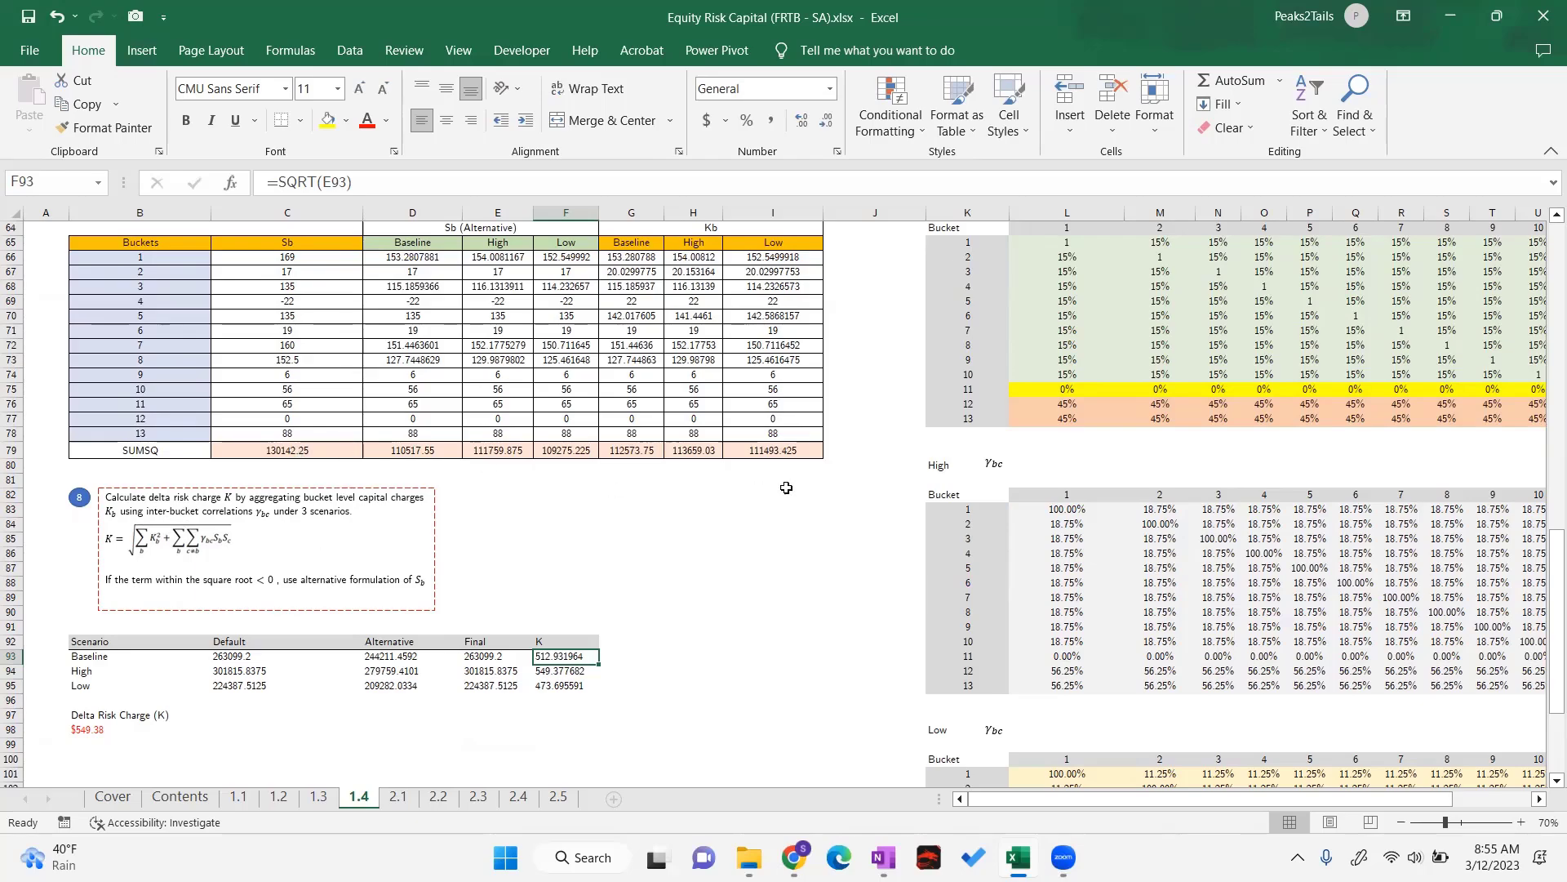
click(553, 671)
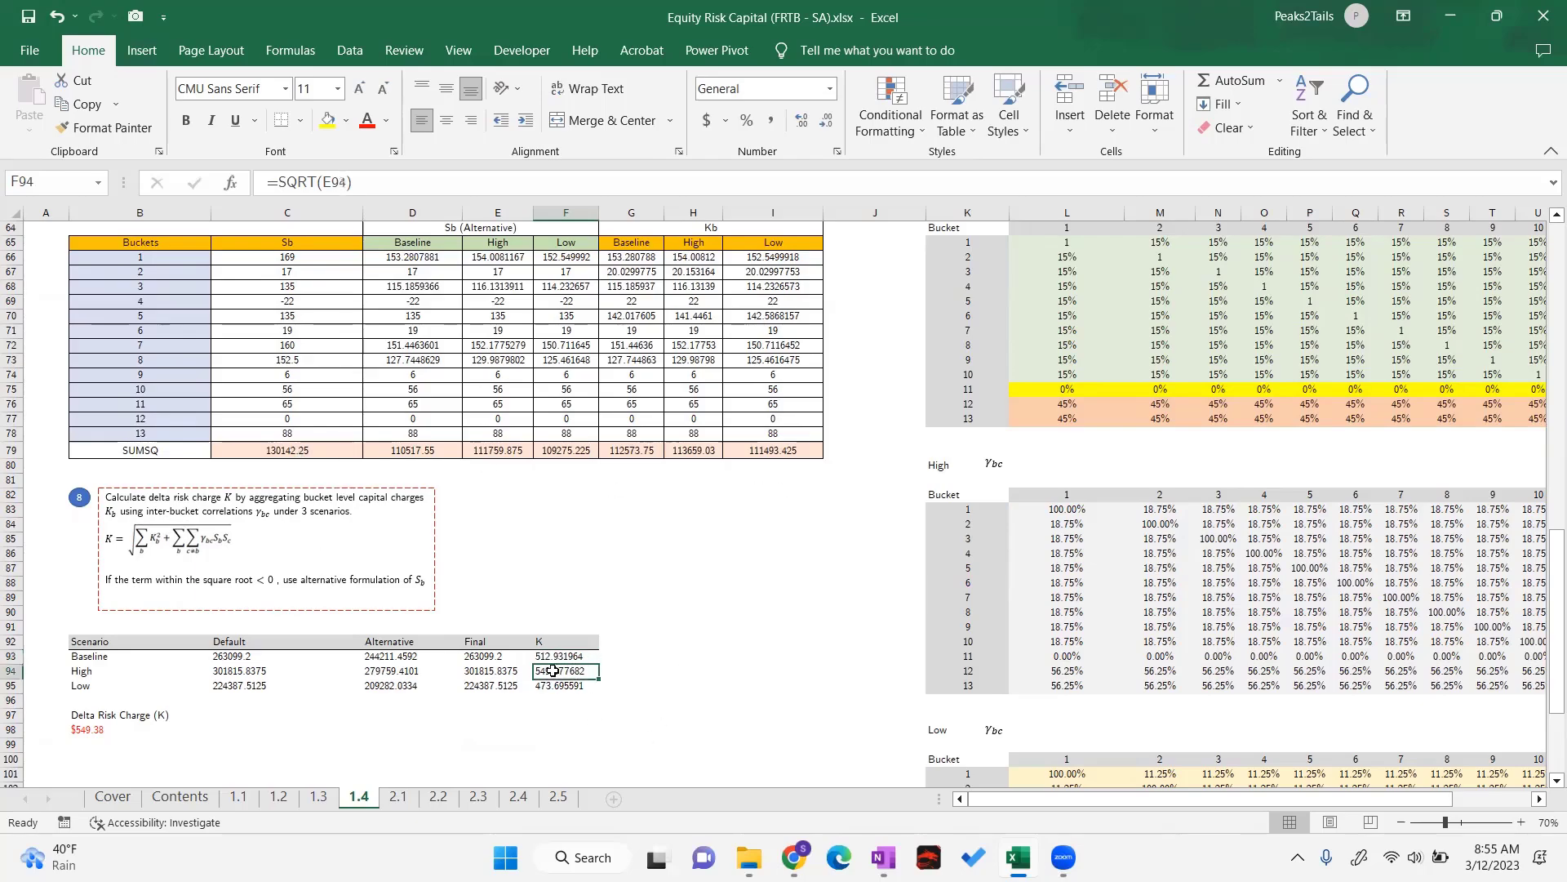
click(566, 684)
click(549, 655)
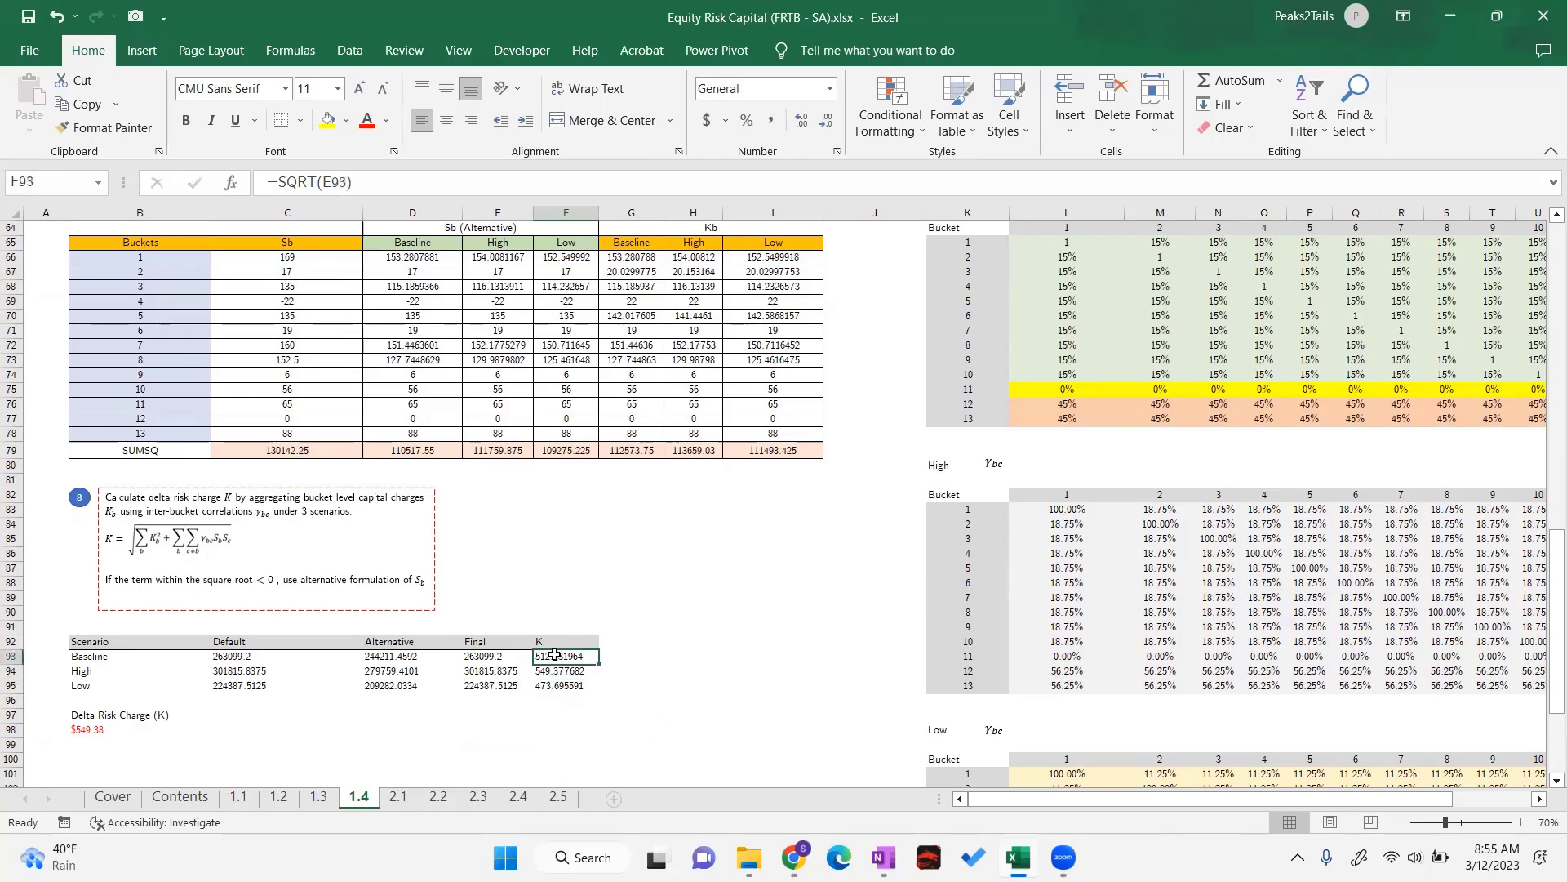
click(553, 671)
click(554, 684)
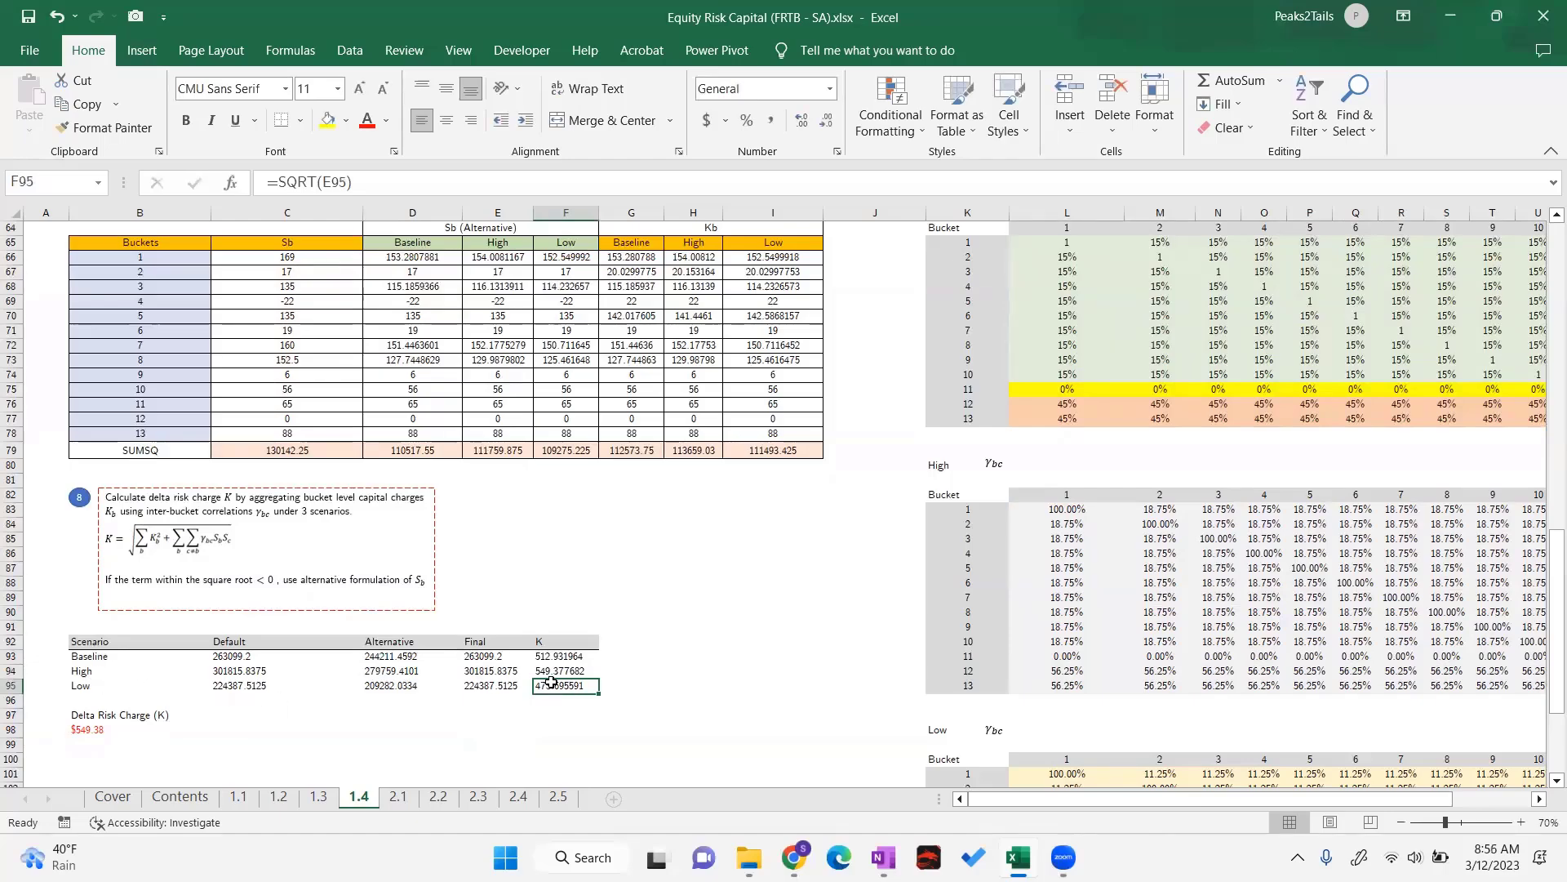
Inspect the Delta Risk Charge (K) cell's MAX formula and highlight the three scenario K values it references
click(93, 726)
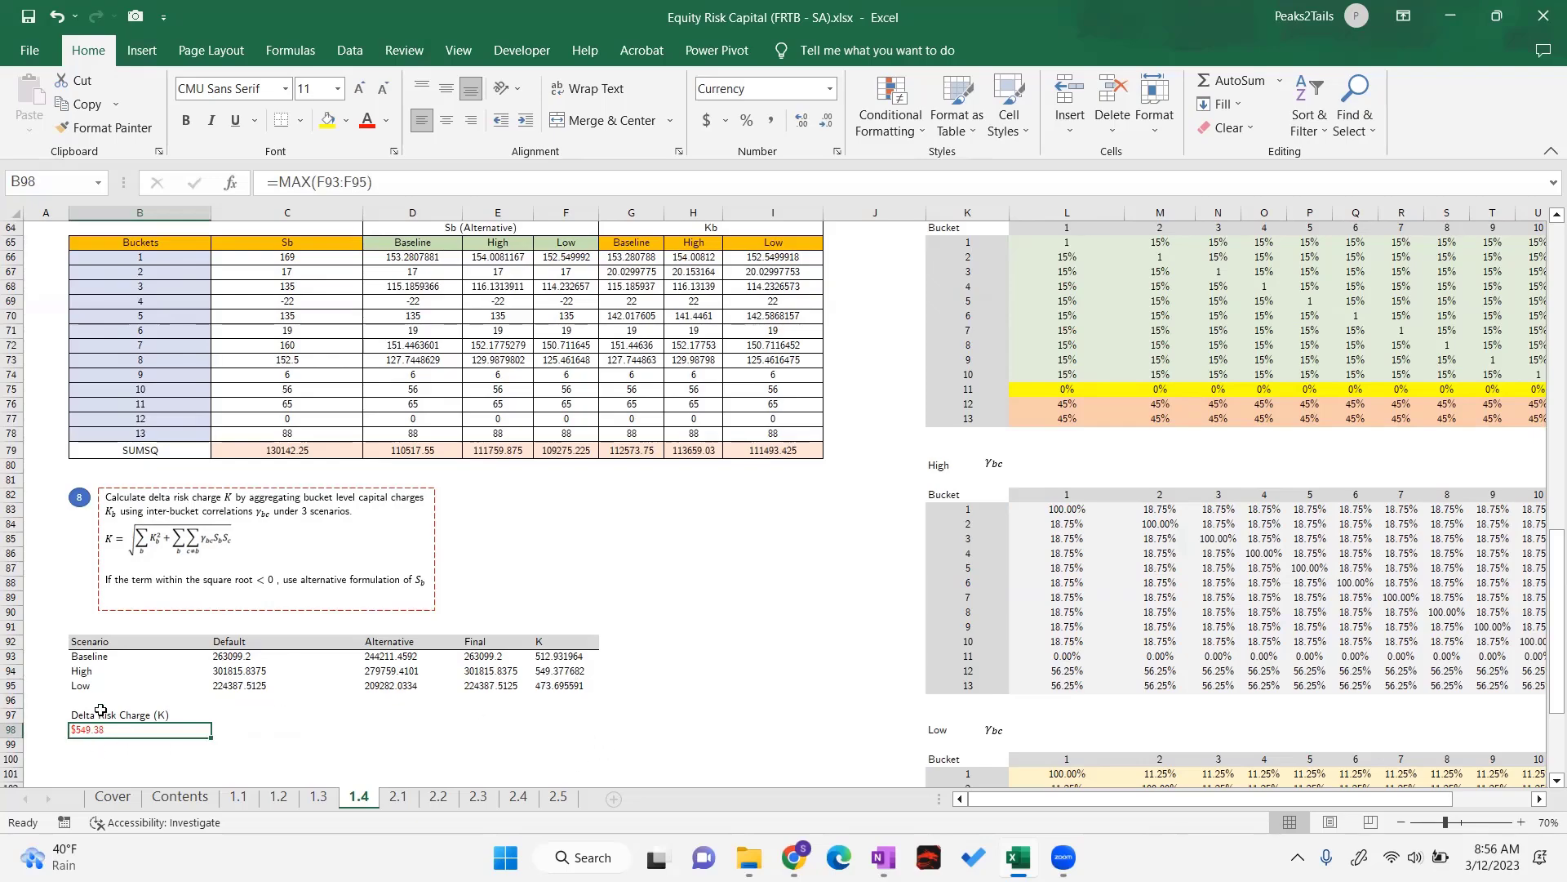
drag(558, 656, 560, 686)
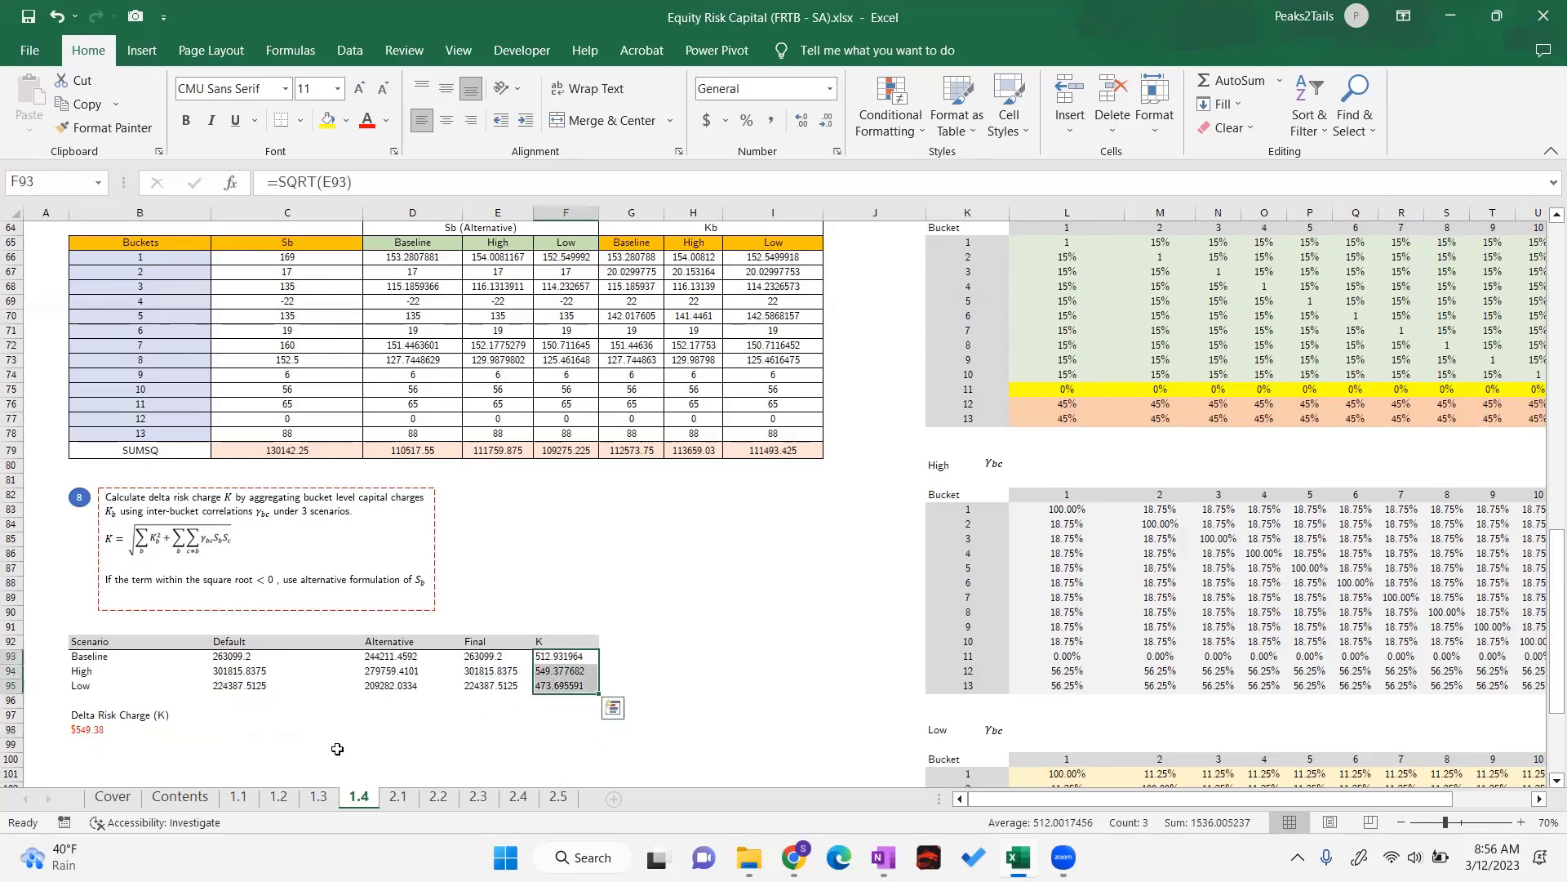
click(78, 763)
click(72, 730)
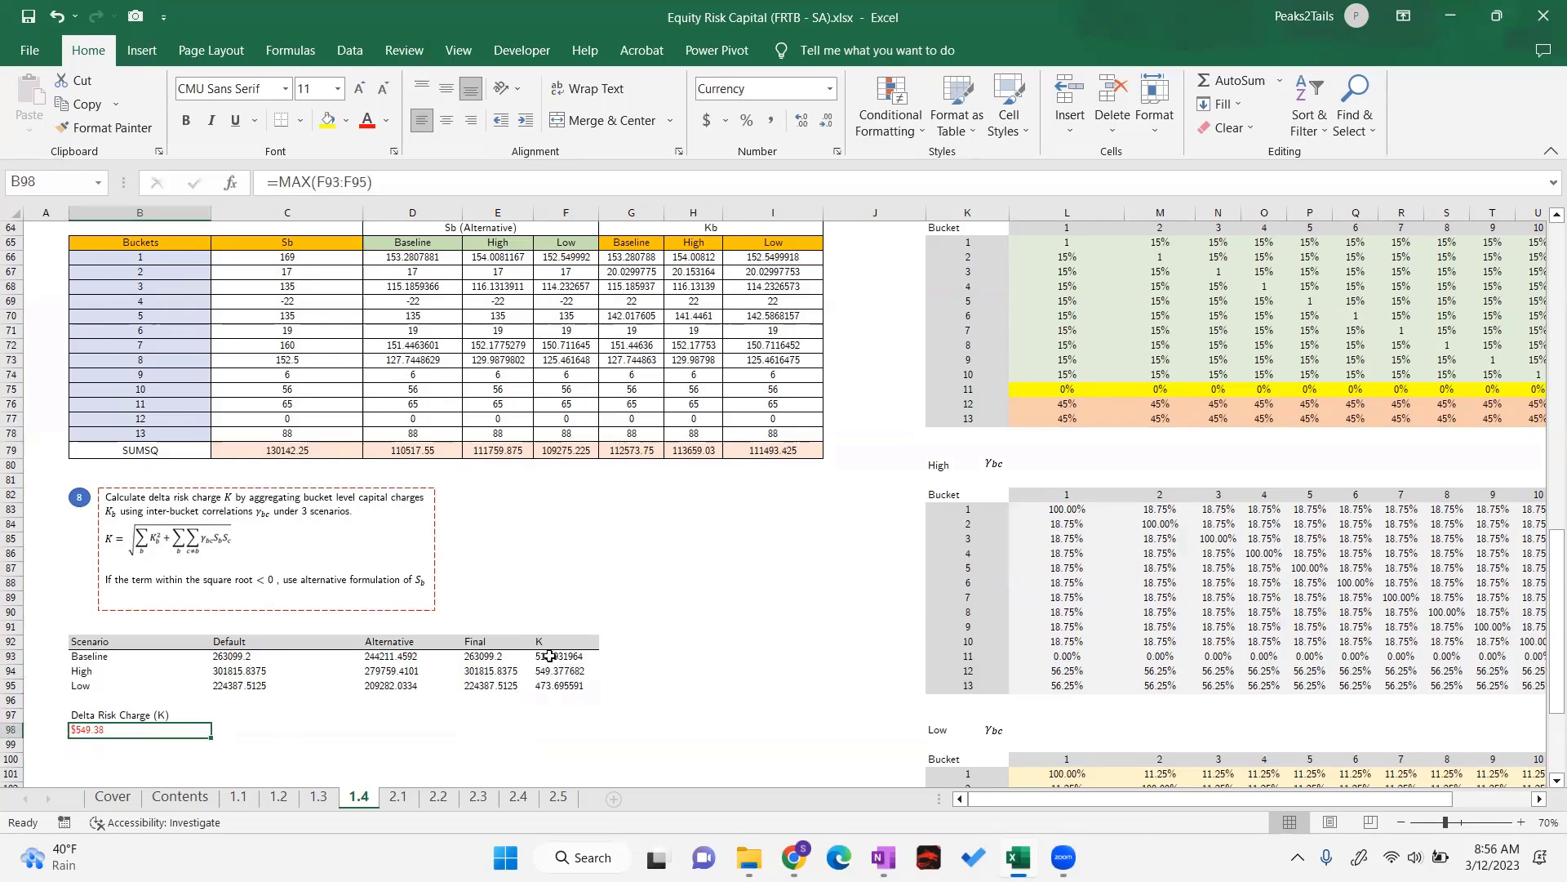
Review sheet 1.4's workflow from instrument and risk factor mapping through net sensitivities and the bucket correlation table to the Sb and Kb table
scroll(550, 656, up, 12)
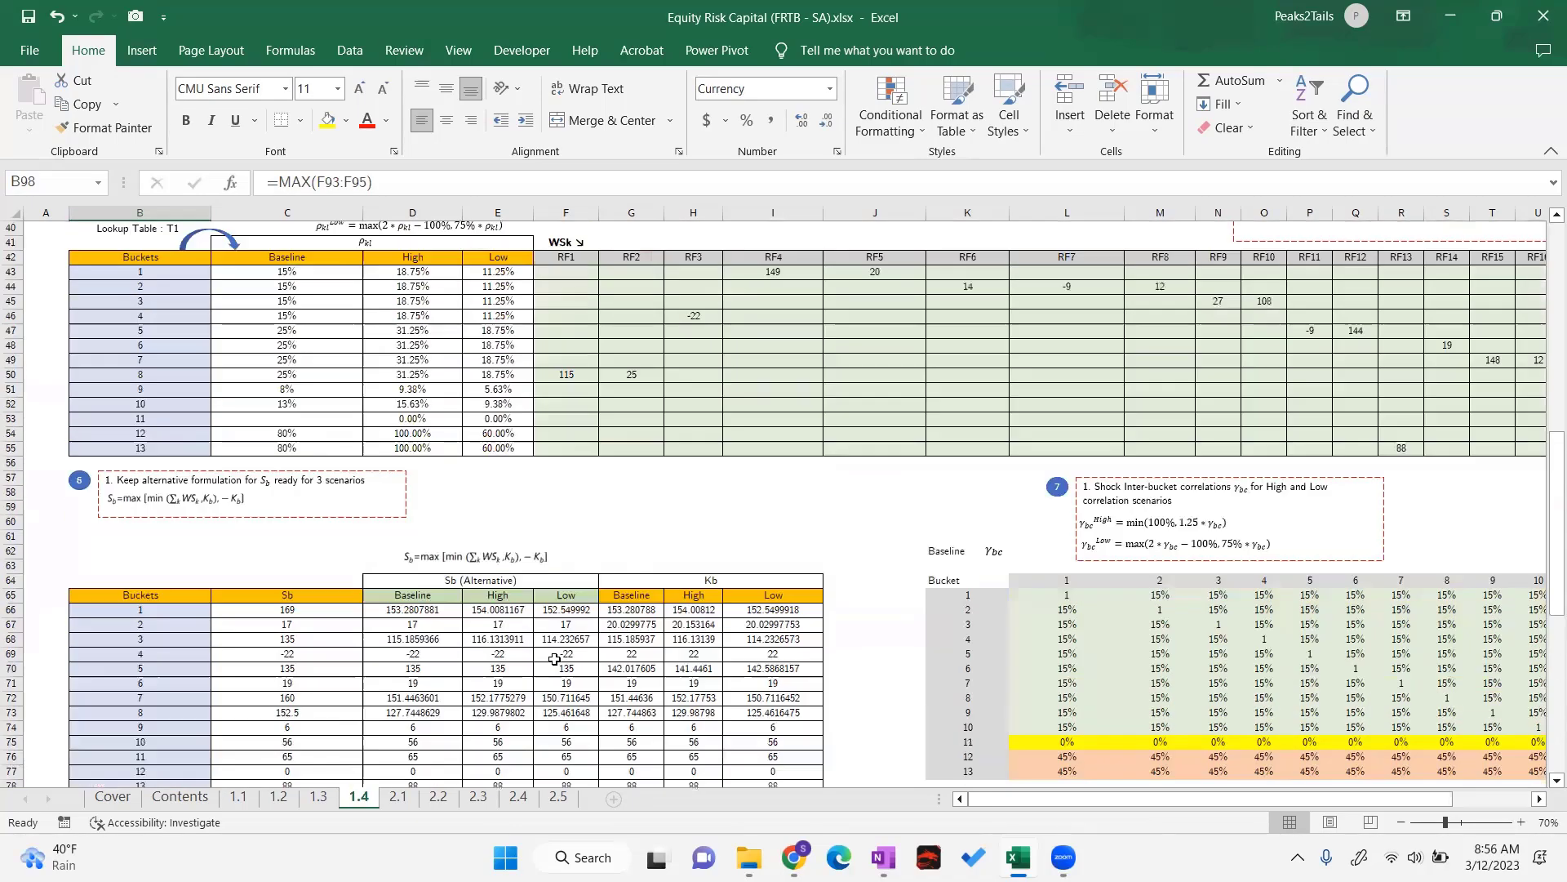
scroll(695, 661, up, 5)
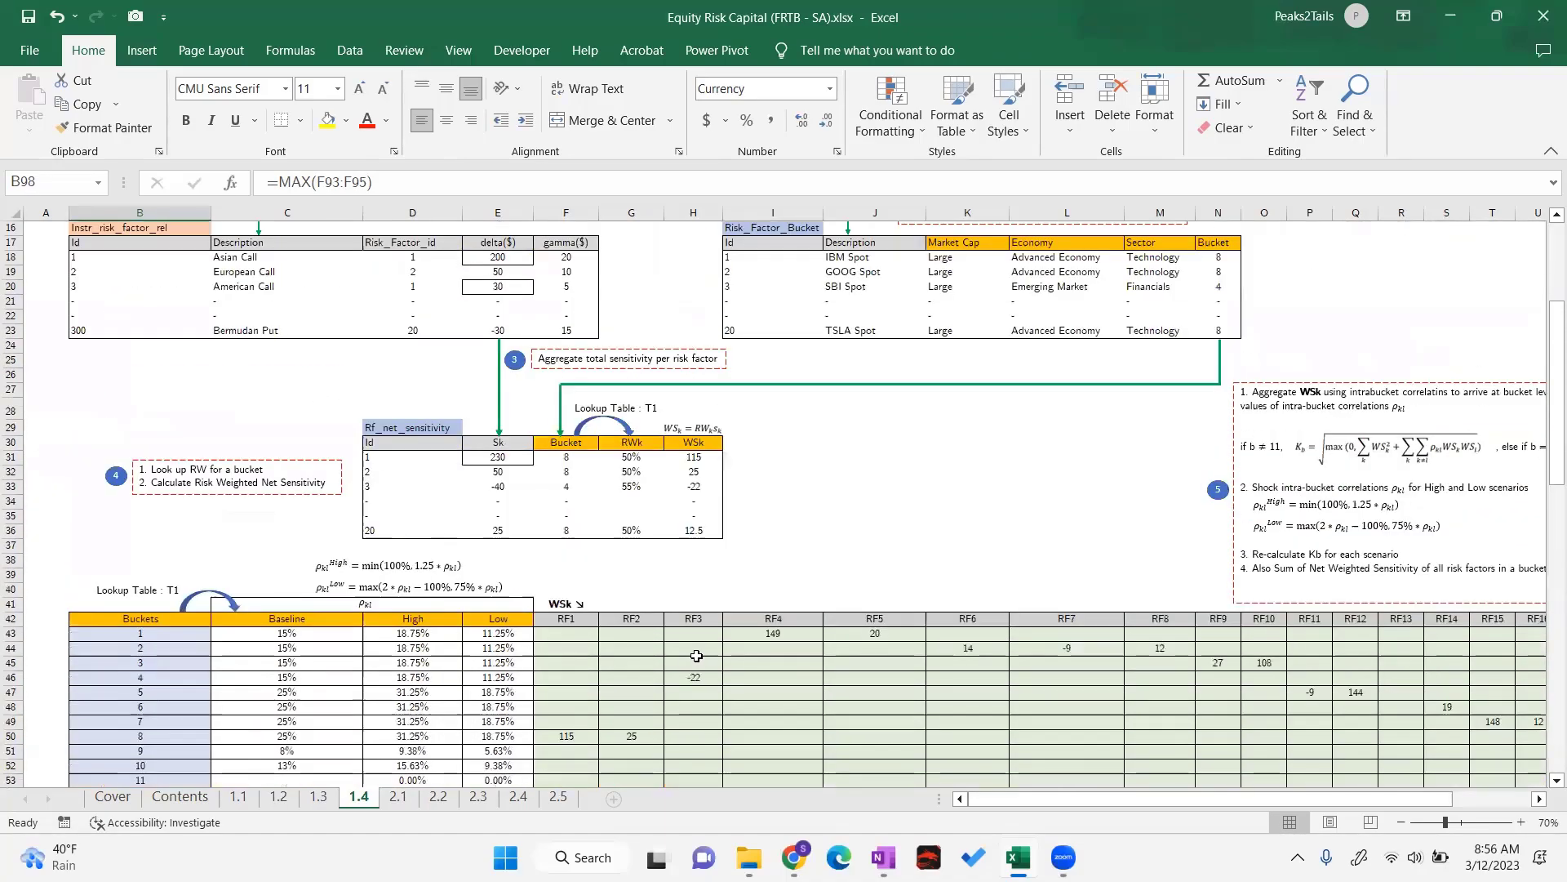
scroll(696, 657, up, 3)
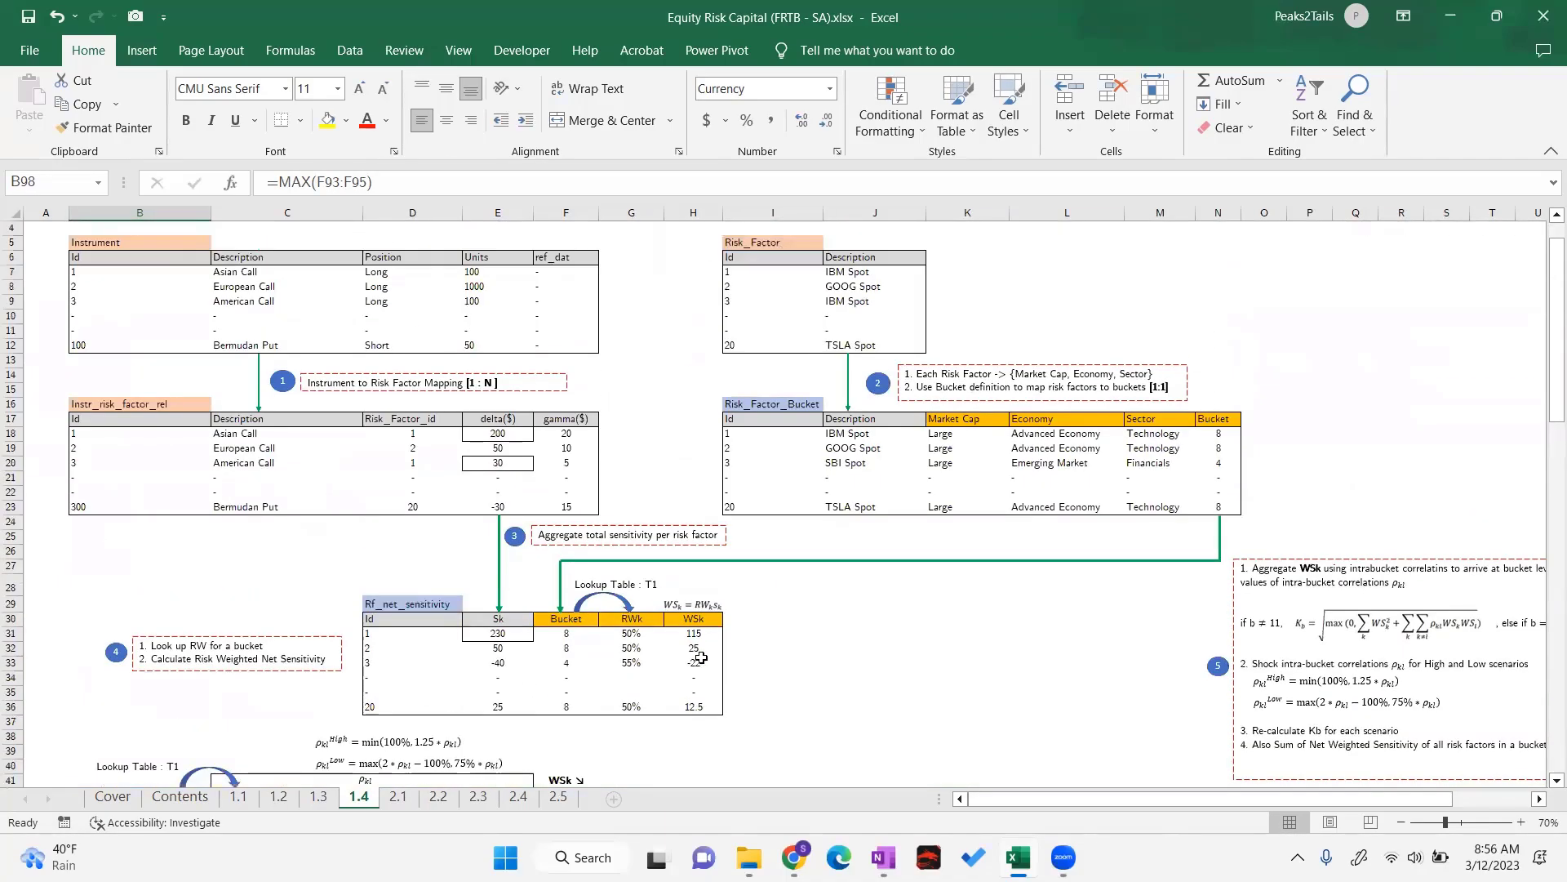
scroll(701, 658, down, 8)
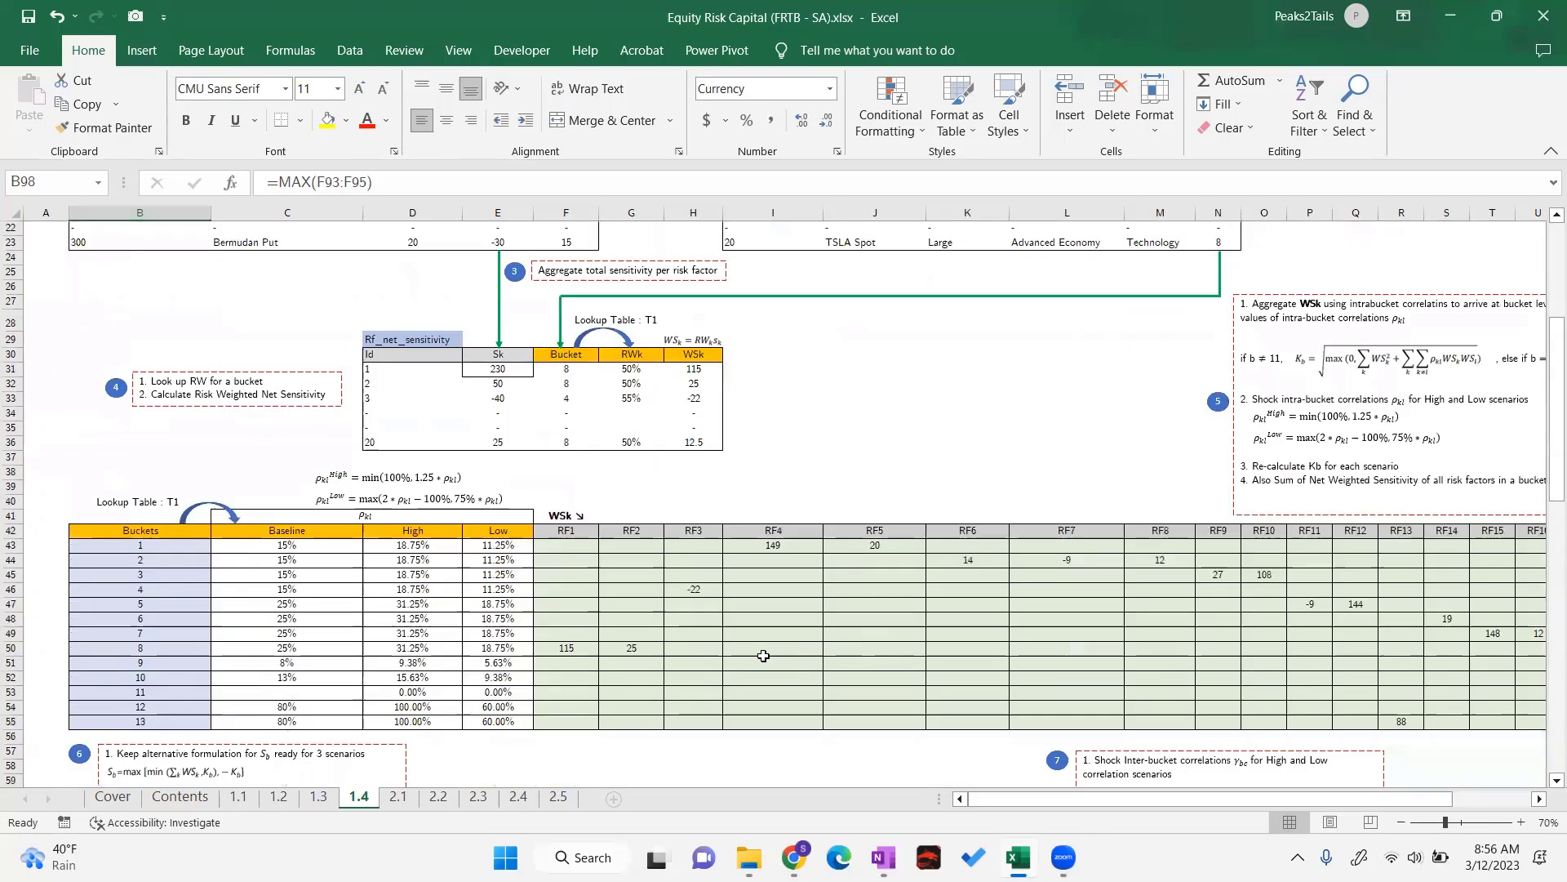
scroll(784, 653, down, 2)
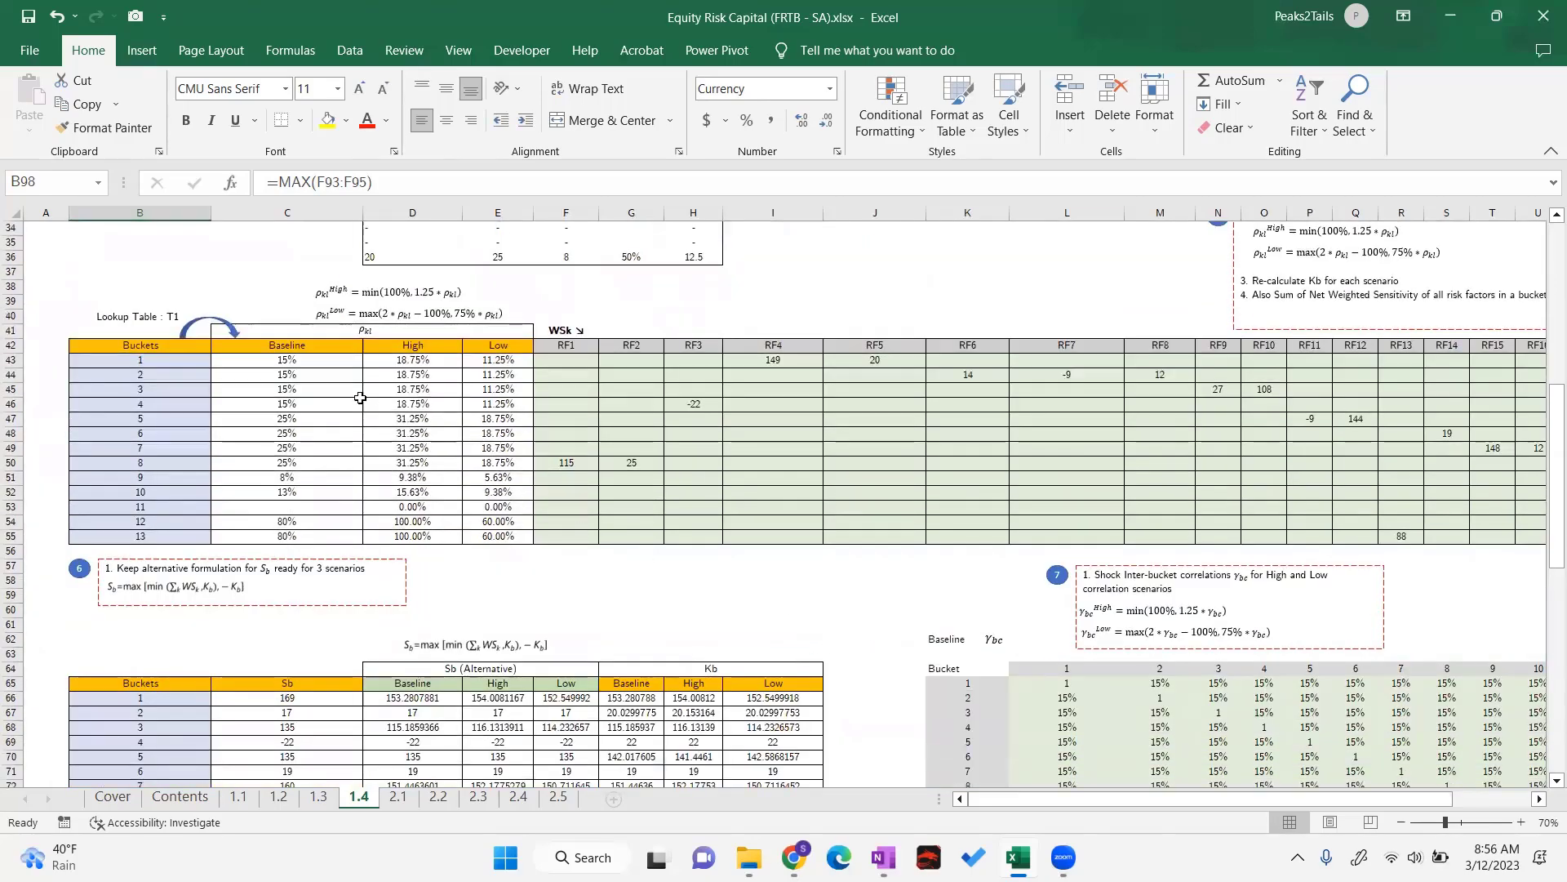
scroll(408, 368, up, 6)
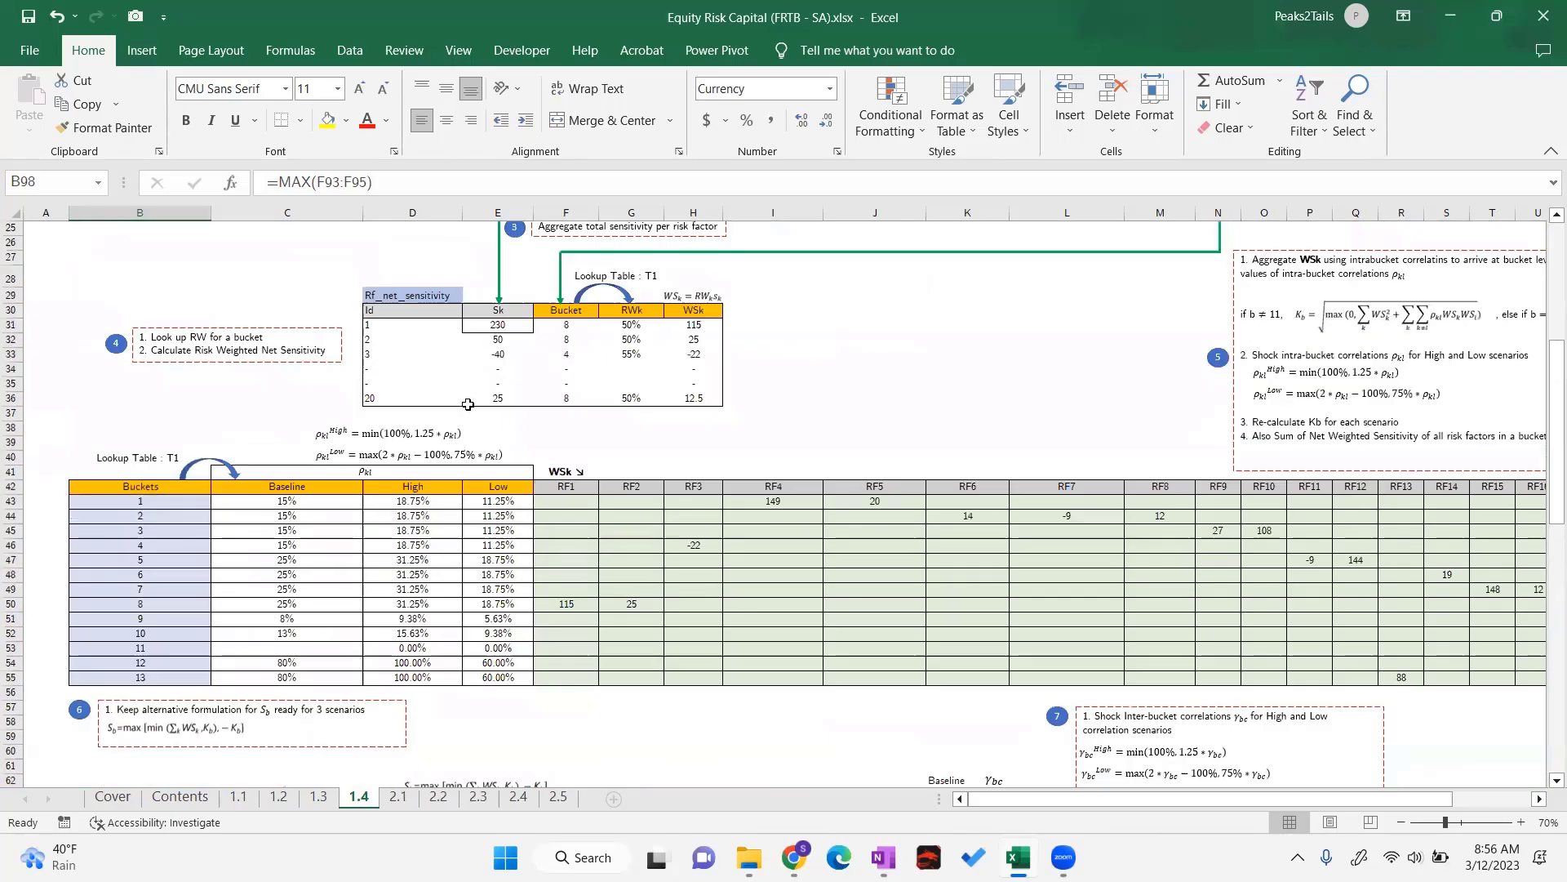
scroll(779, 363, up, 3)
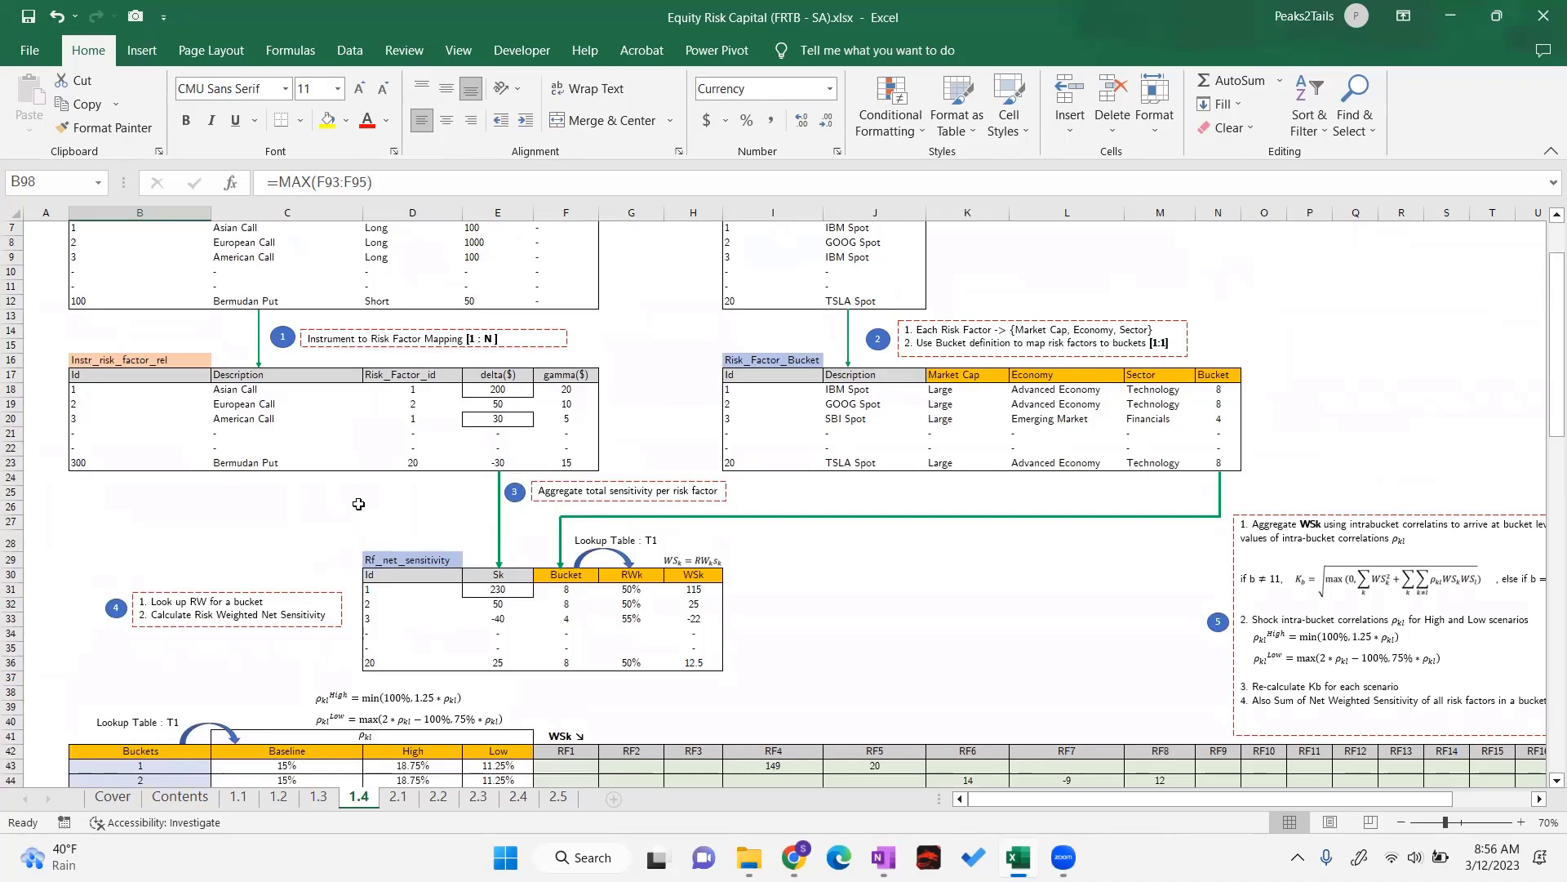
drag(358, 505, 924, 683)
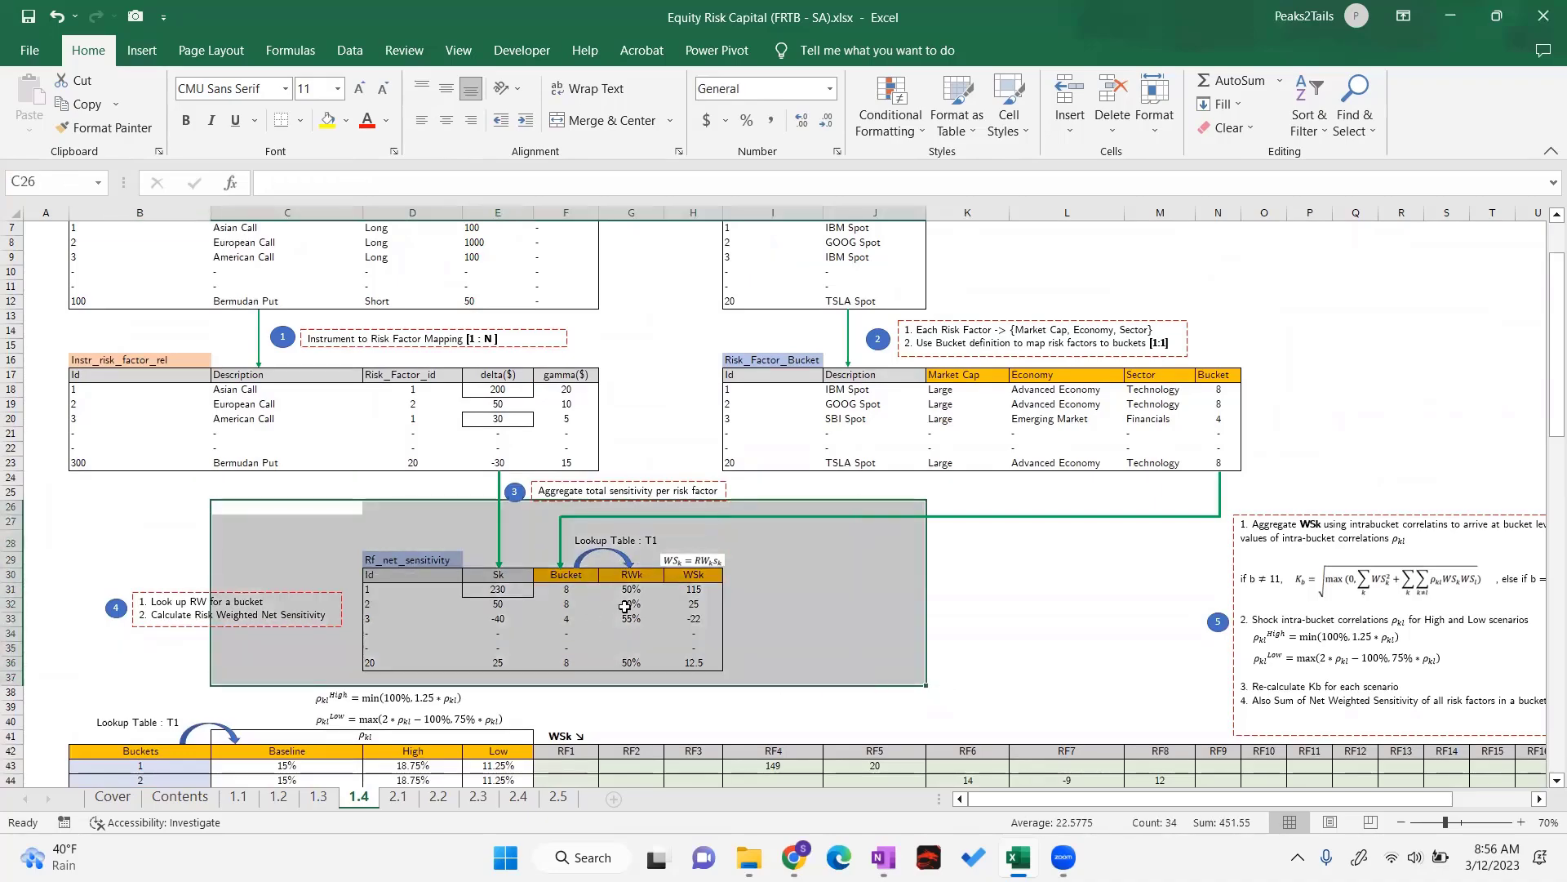
scroll(969, 466, down, 3)
scroll(969, 466, down, 5)
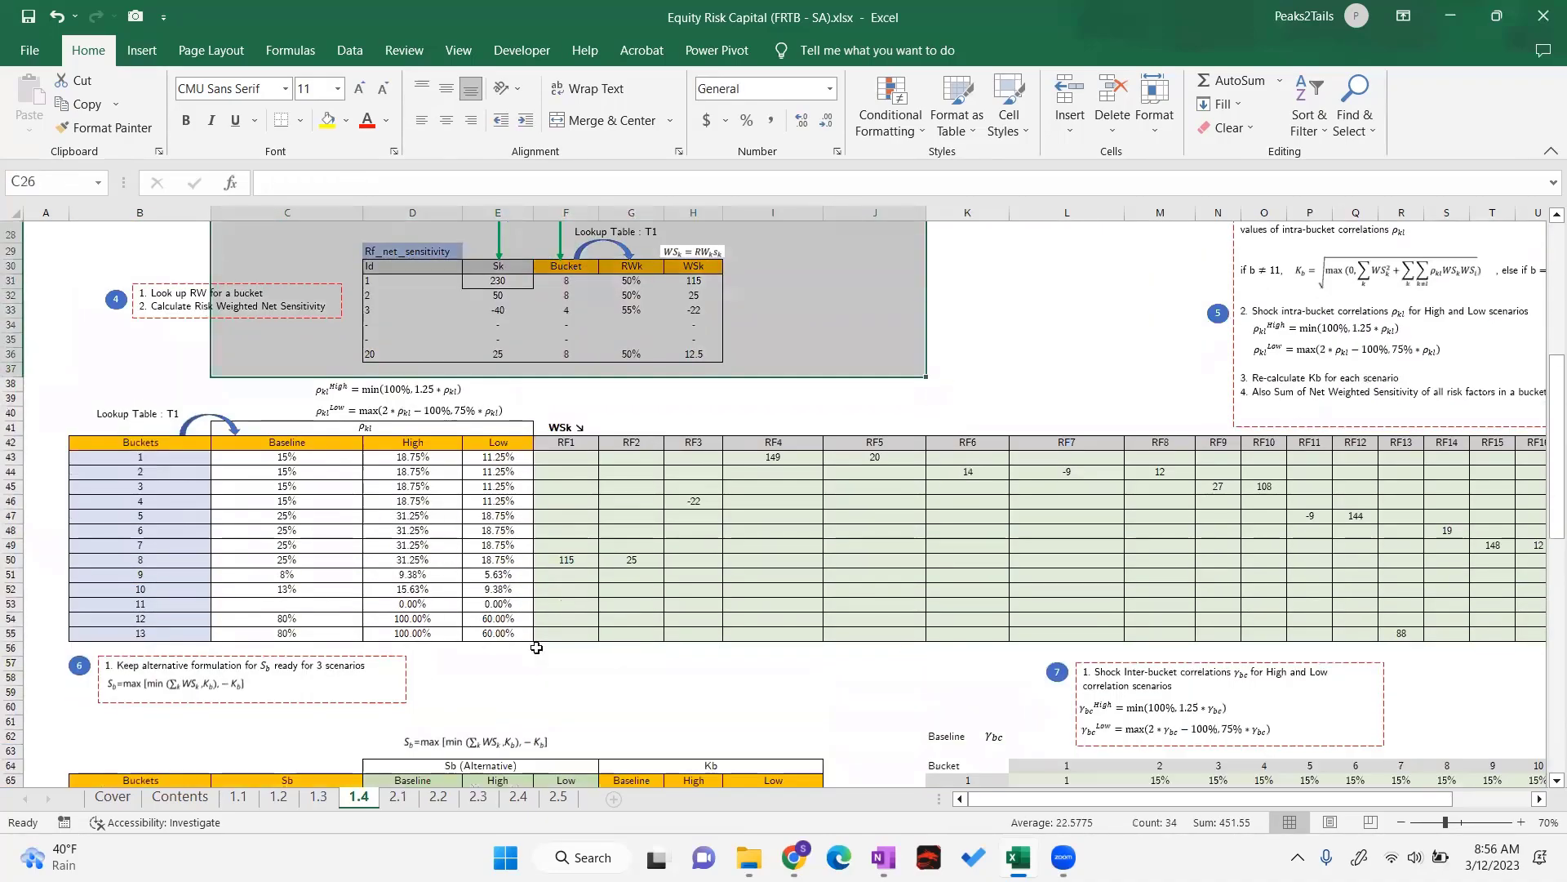
scroll(645, 677, down, 1)
scroll(637, 693, down, 2)
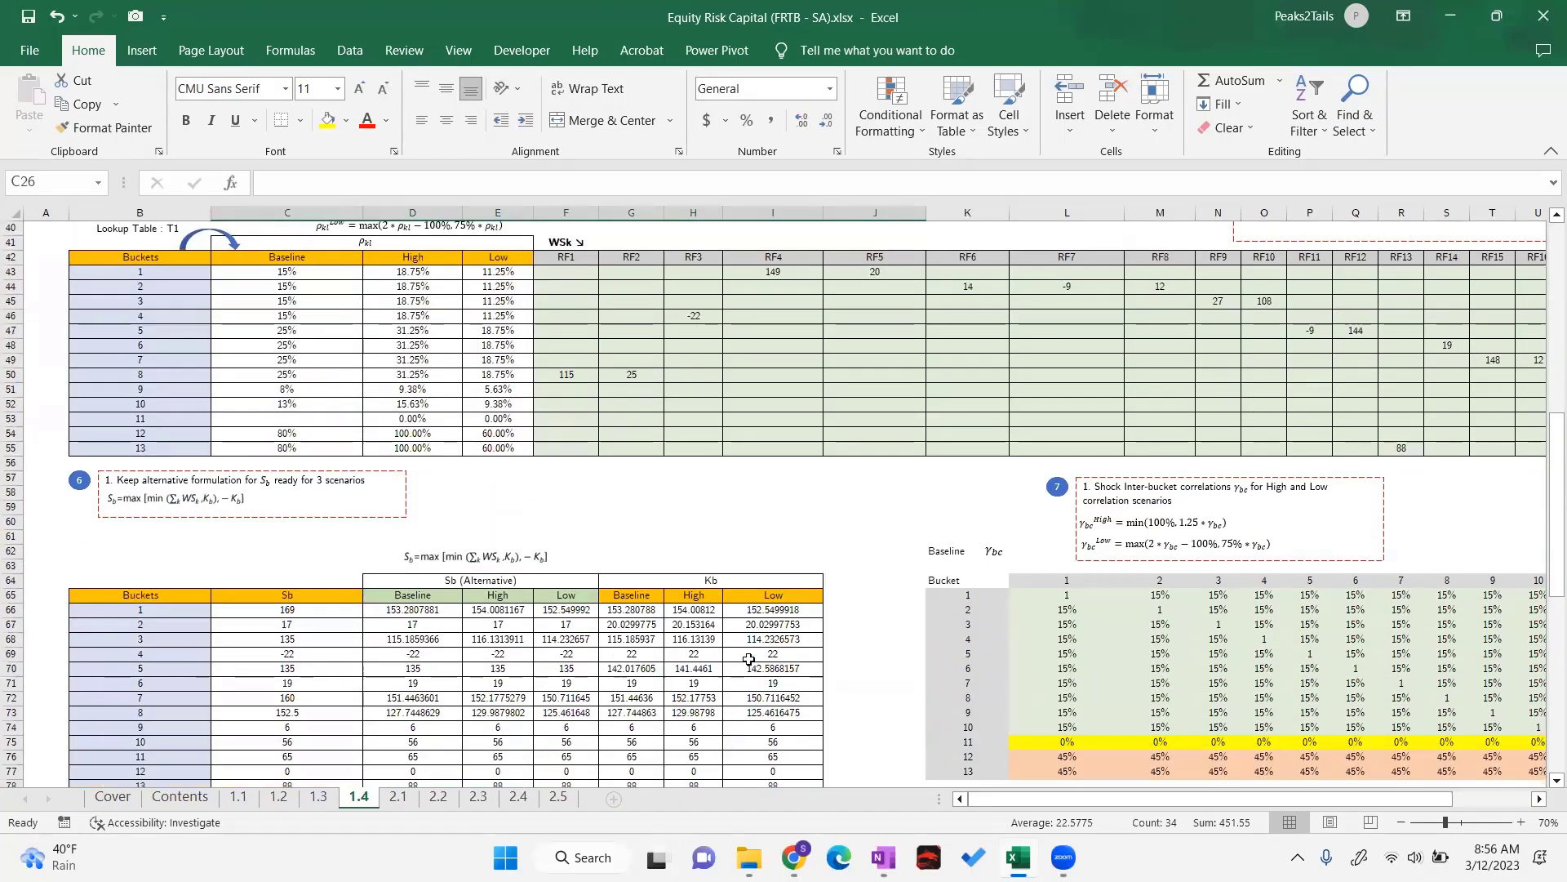
Review the SUMSQ row, the step 8 aggregation formula and the scenario table down to Delta Risk Charge (K)
scroll(749, 659, down, 2)
click(856, 712)
scroll(767, 694, down, 7)
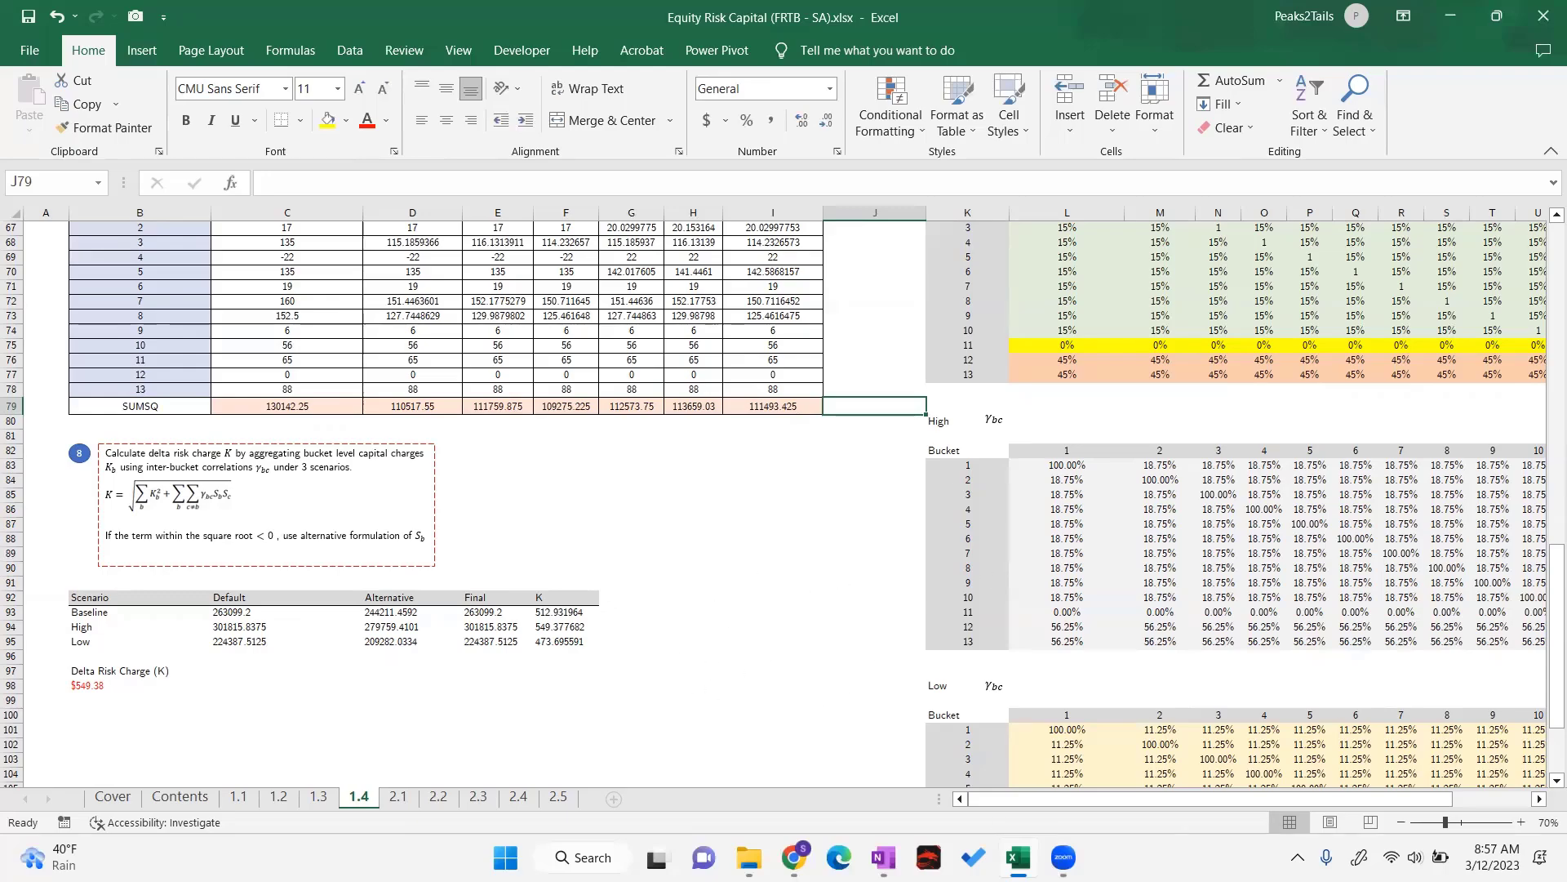
mouse_move(1017, 858)
click(744, 627)
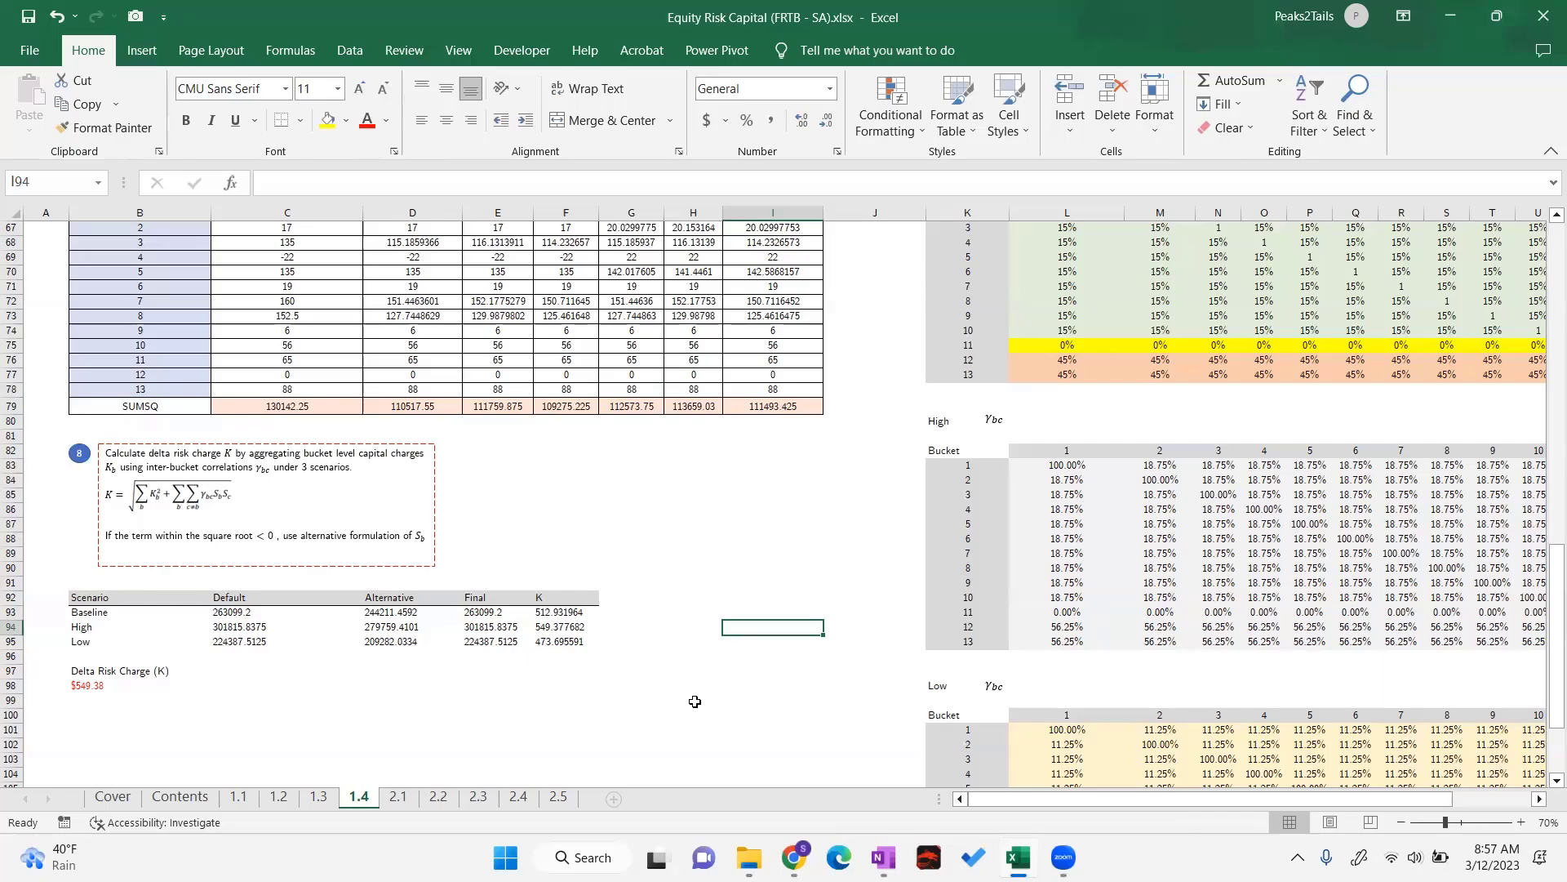
Re-examine the net sensitivity and intra-bucket correlation tables and how they lead to the Sb and Kb values and the scenario results
scroll(695, 701, up, 11)
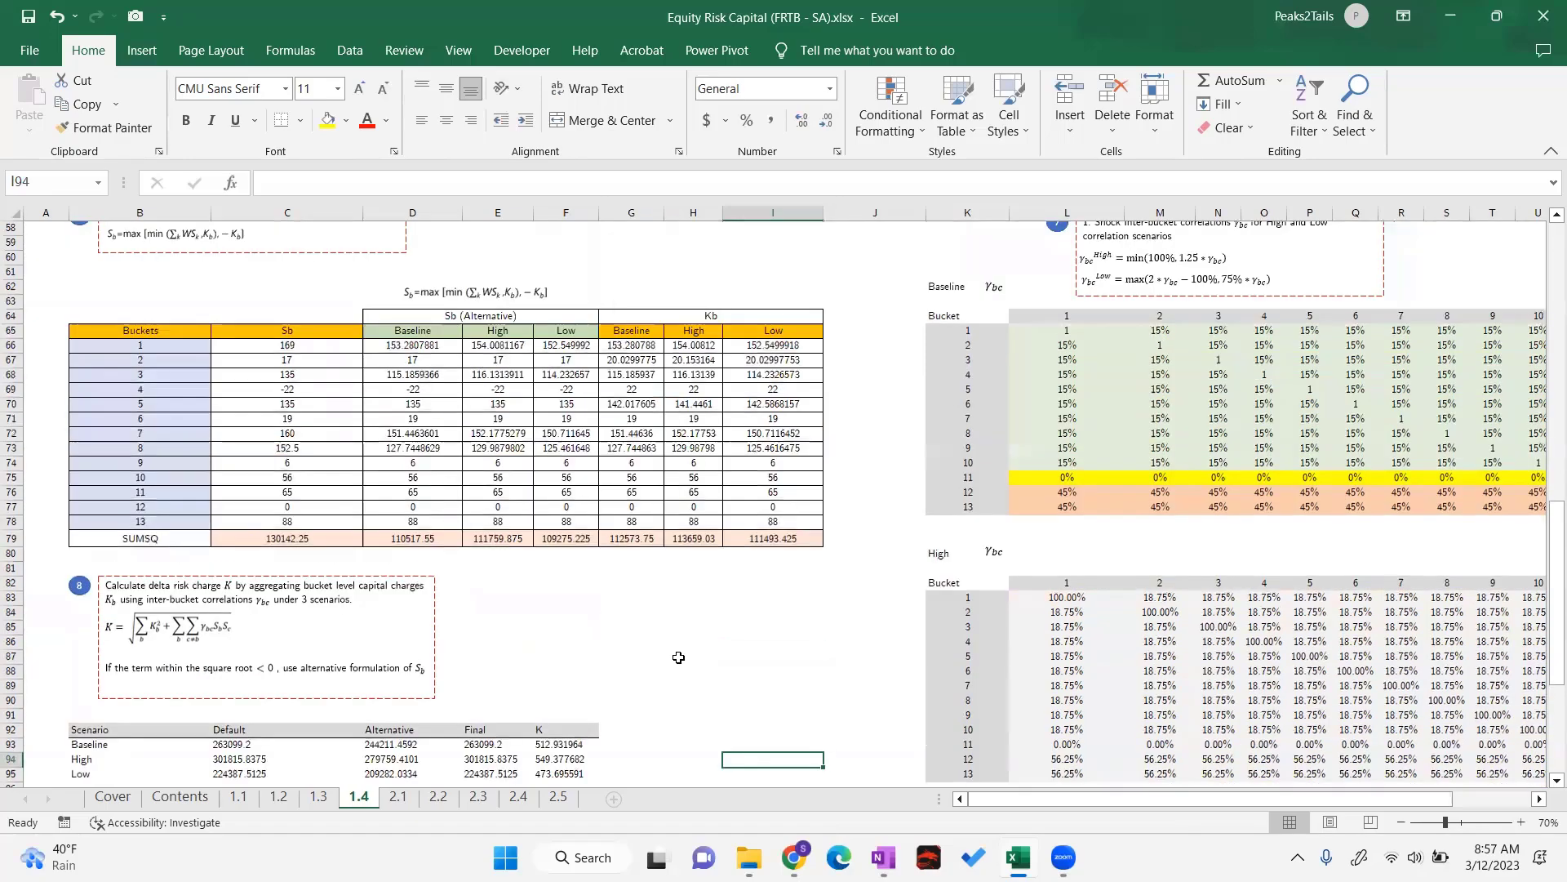
scroll(722, 620, up, 3)
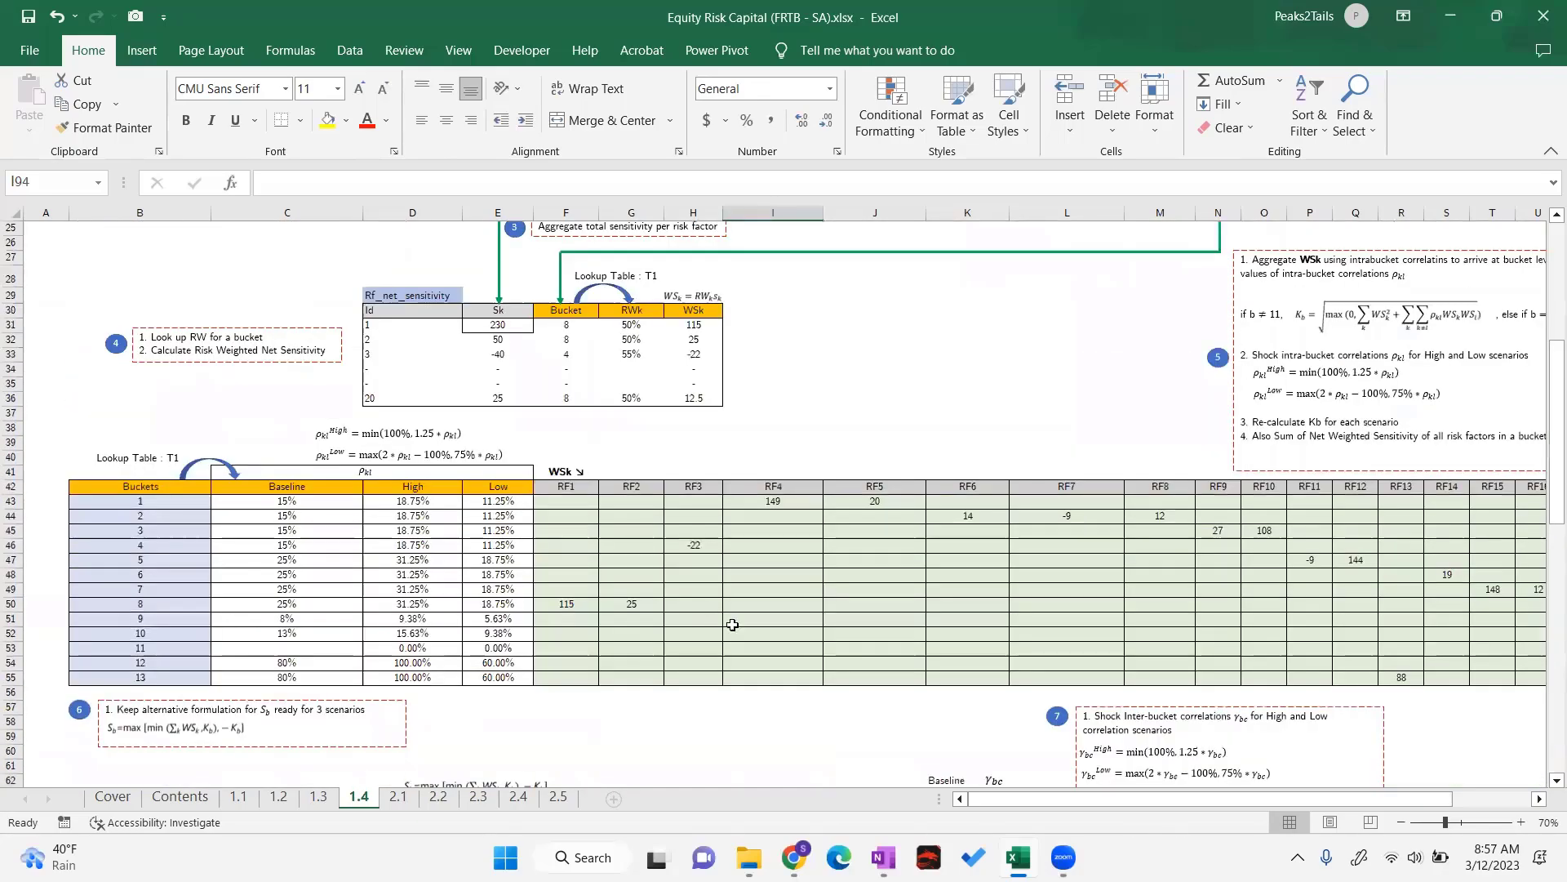
scroll(720, 644, down, 11)
scroll(720, 644, down, 1)
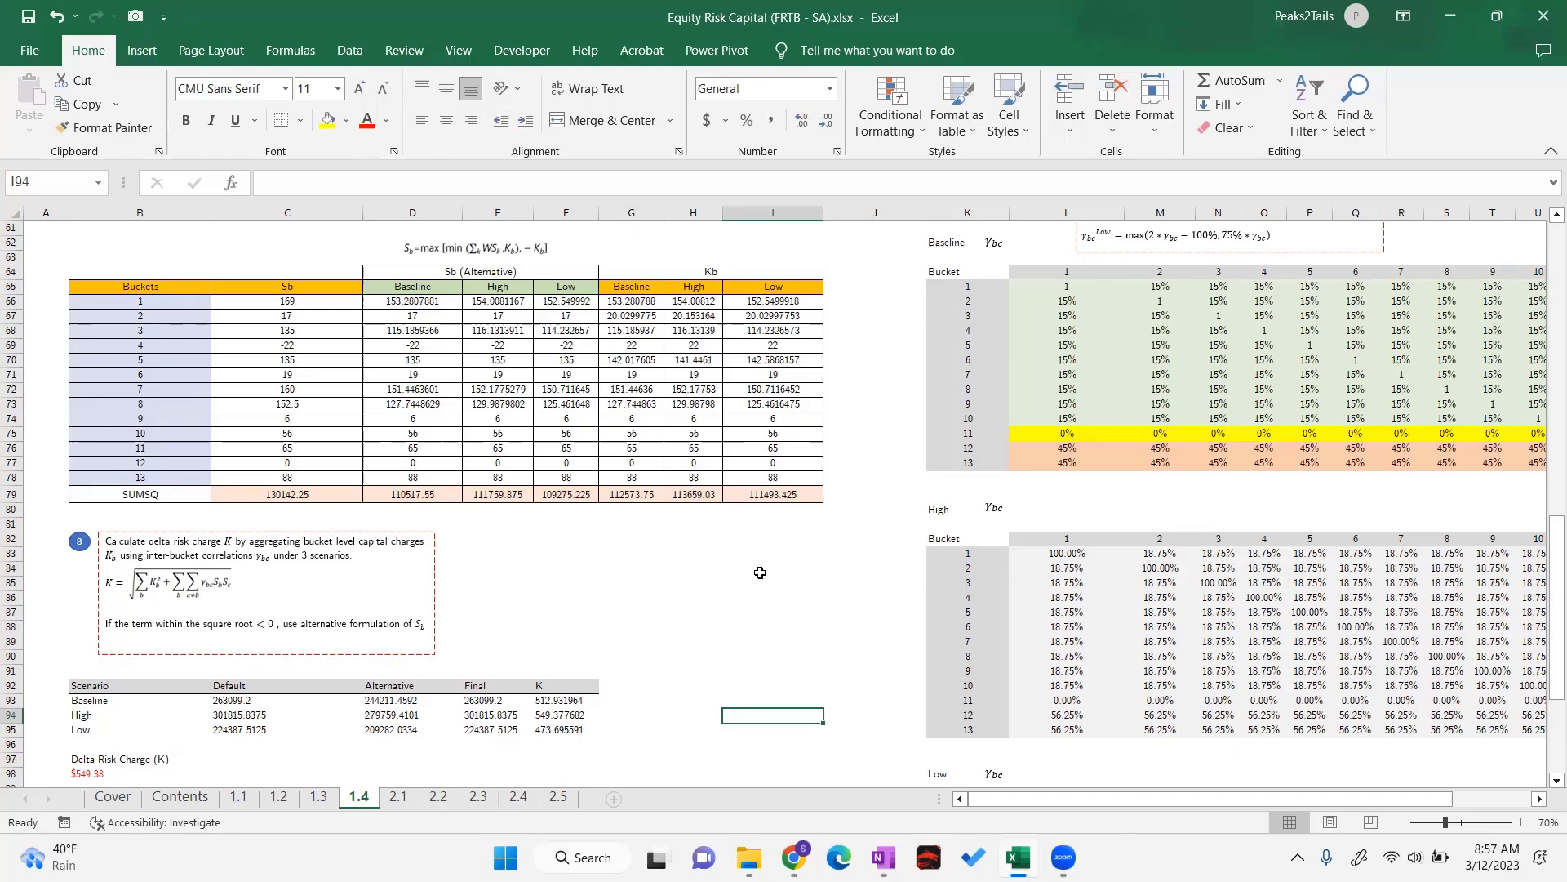
scroll(784, 538, up, 4)
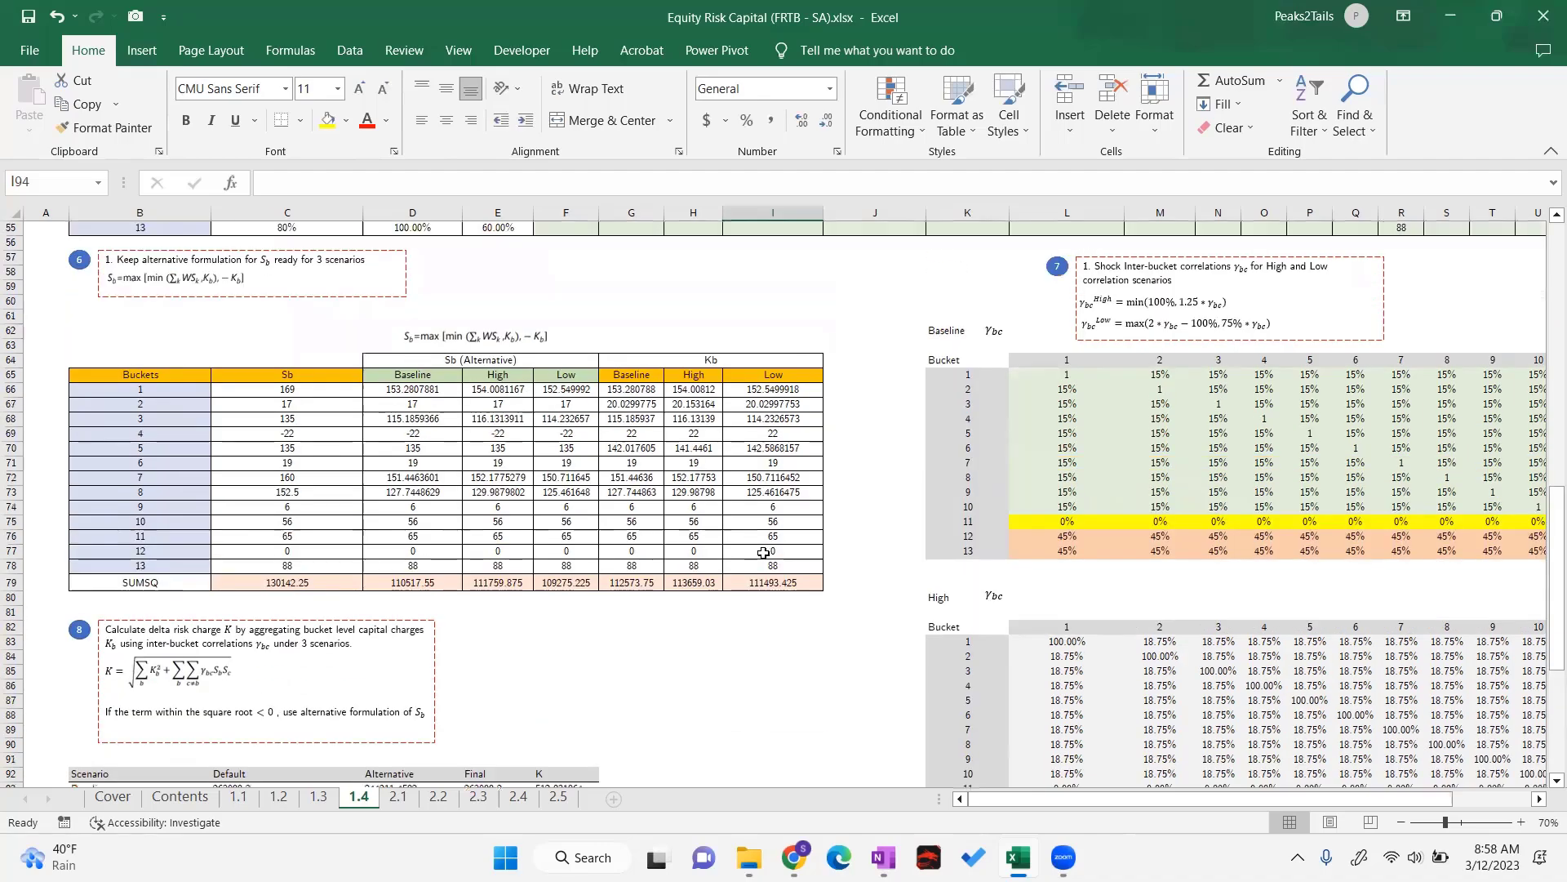
scroll(637, 392, down, 5)
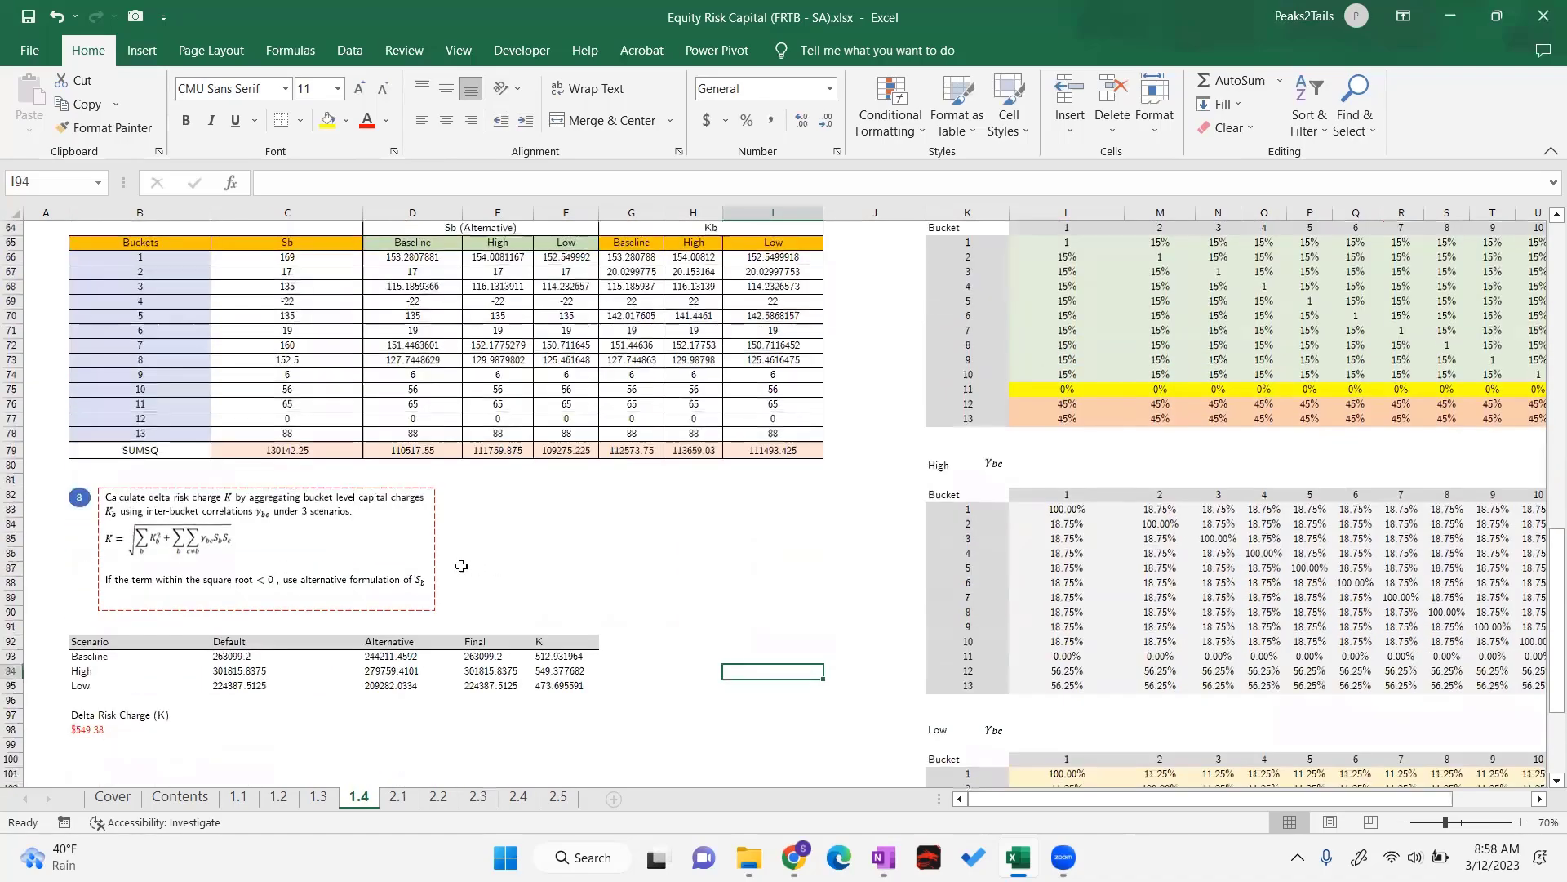
Compare the Sb, alternative Sb and Kb columns with the step 6 formula, the WSk table and the baseline inter-bucket correlations
scroll(552, 485, up, 3)
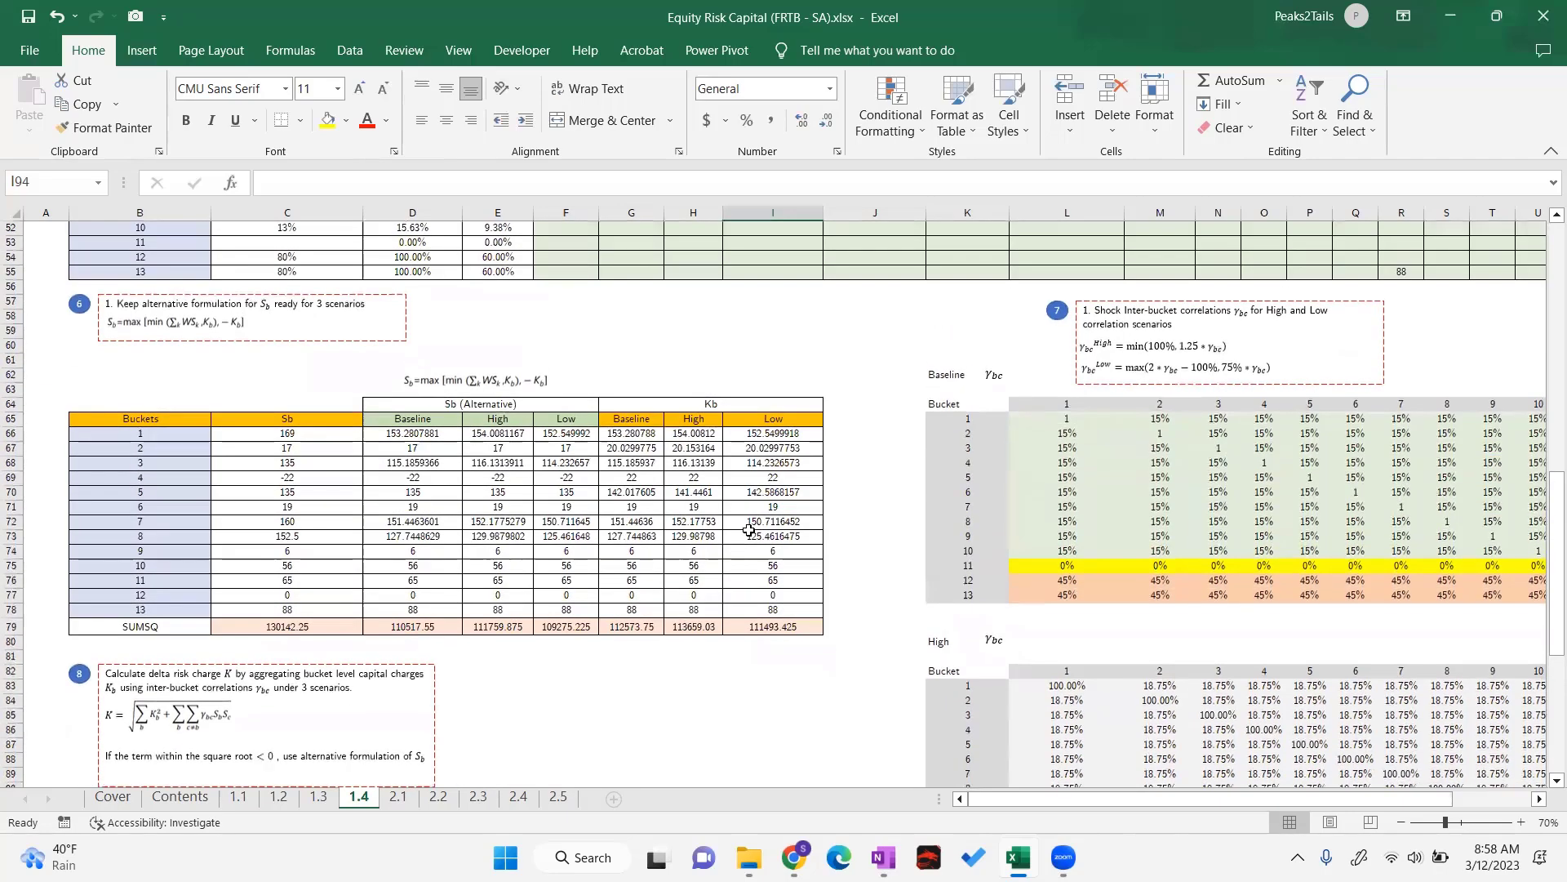
scroll(749, 530, up, 3)
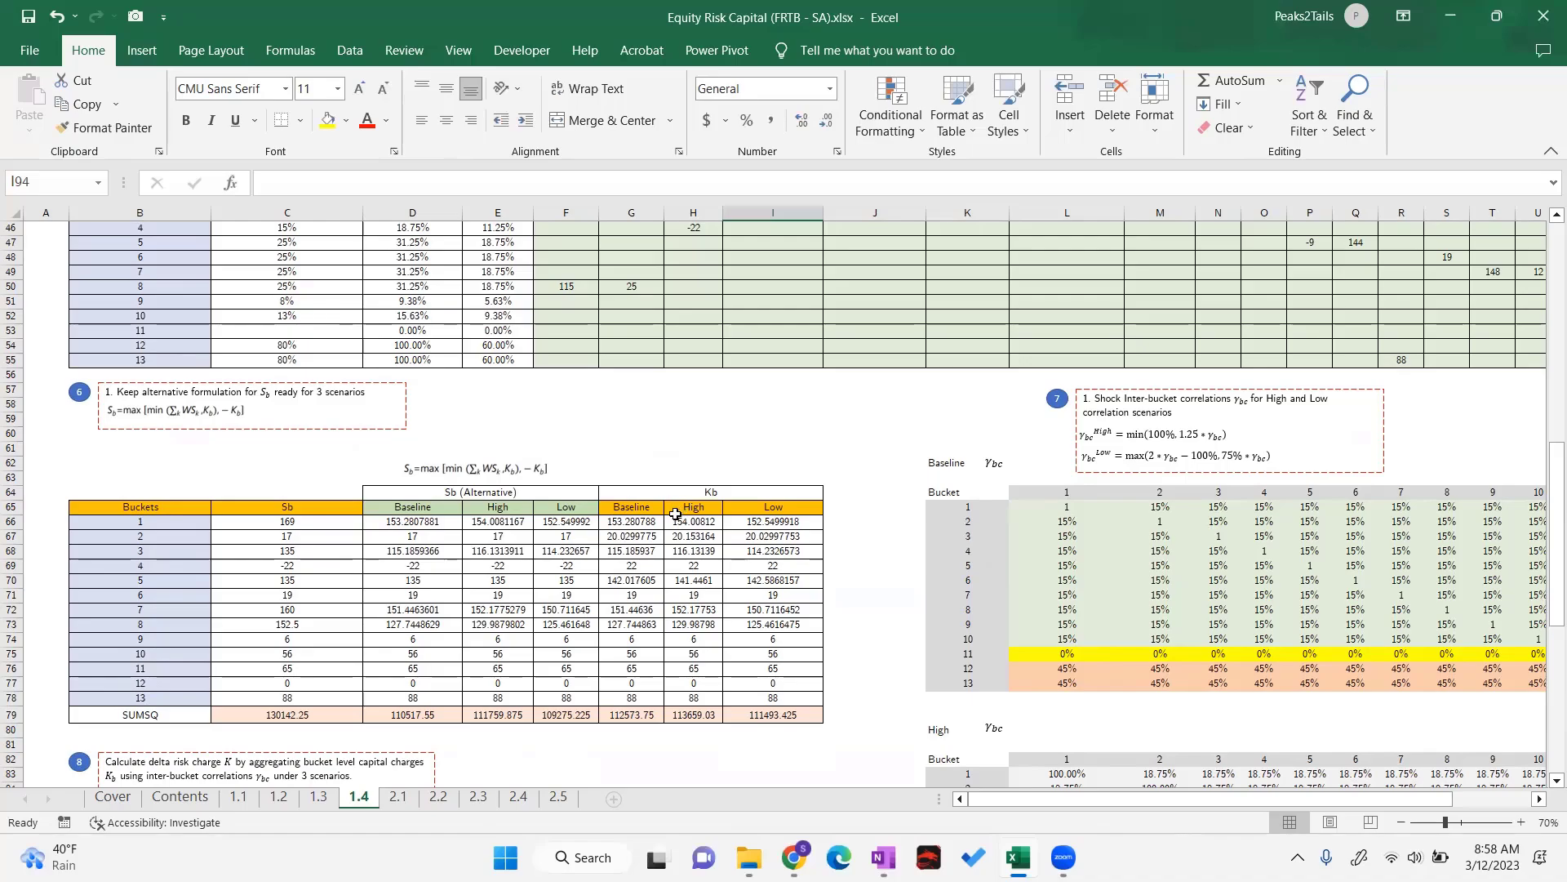
scroll(623, 602, down, 2)
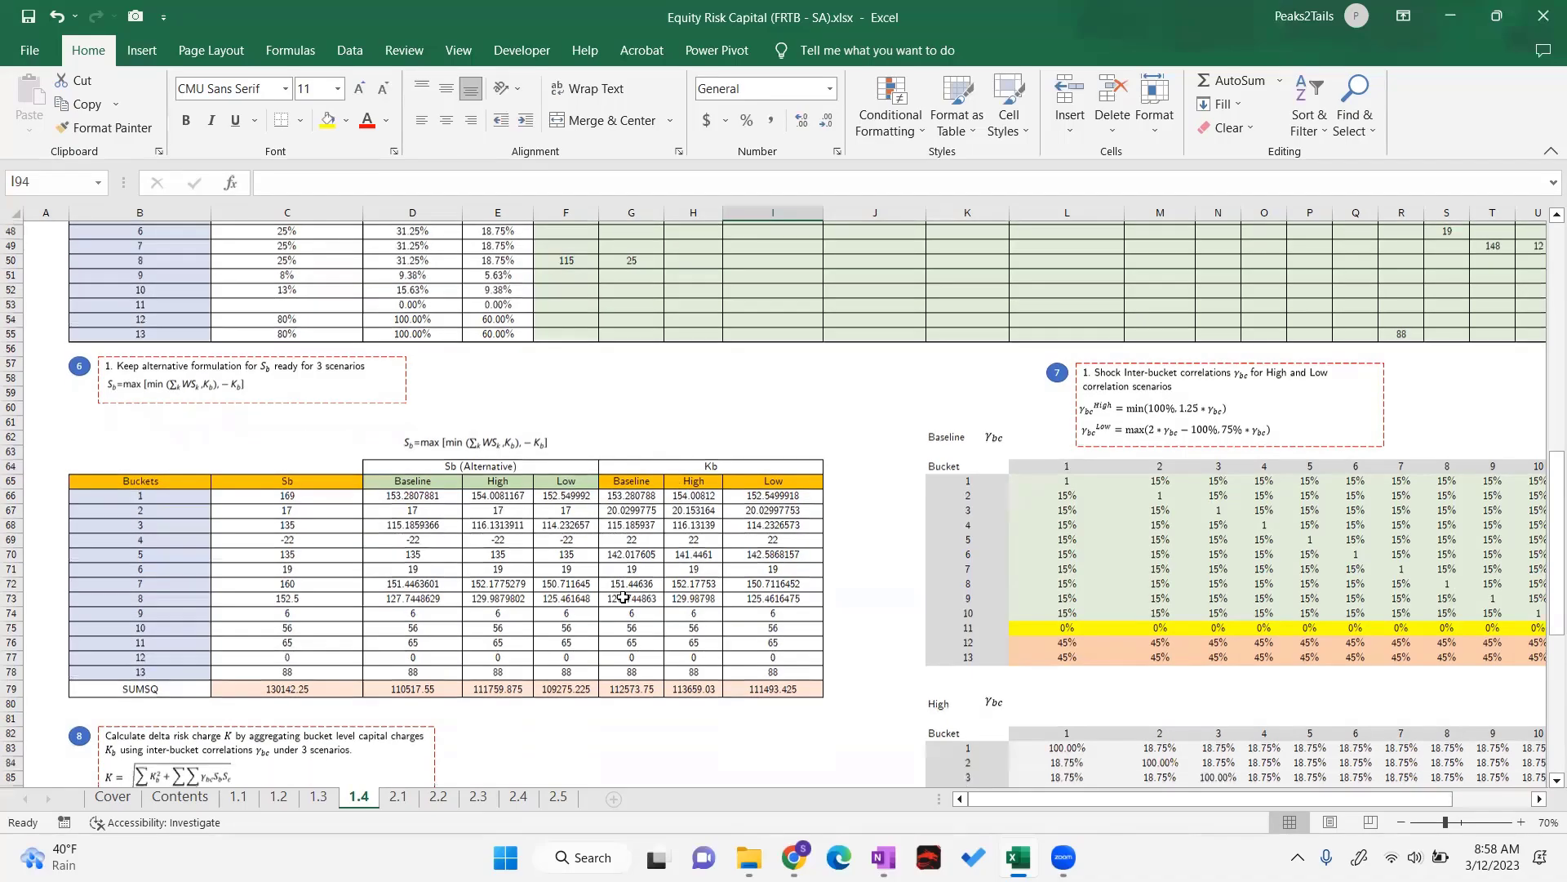
scroll(624, 605, down, 2)
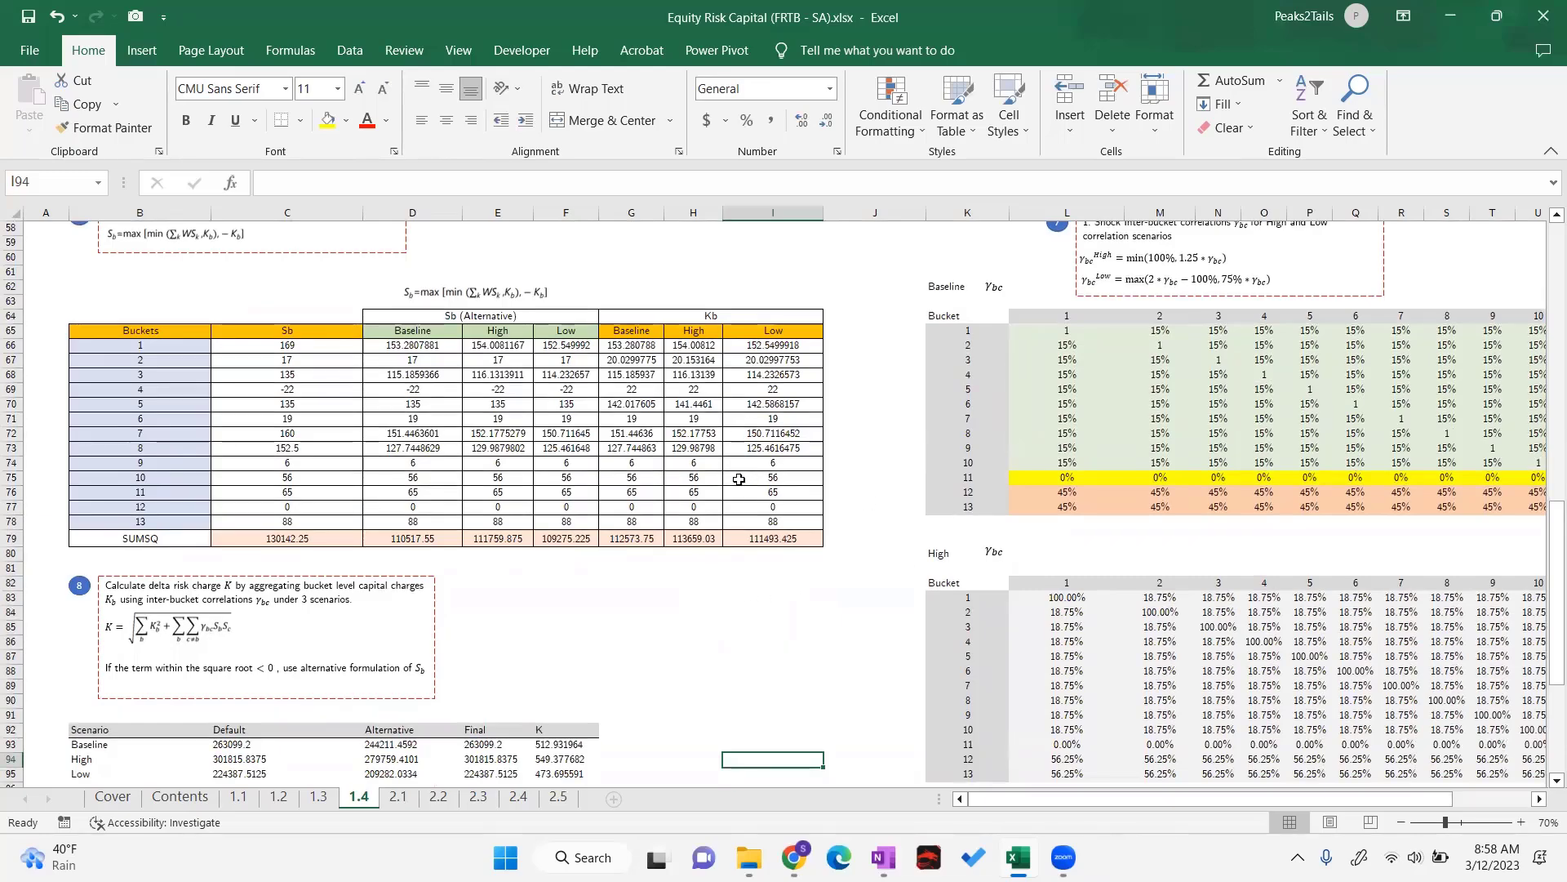
scroll(676, 514, up, 1)
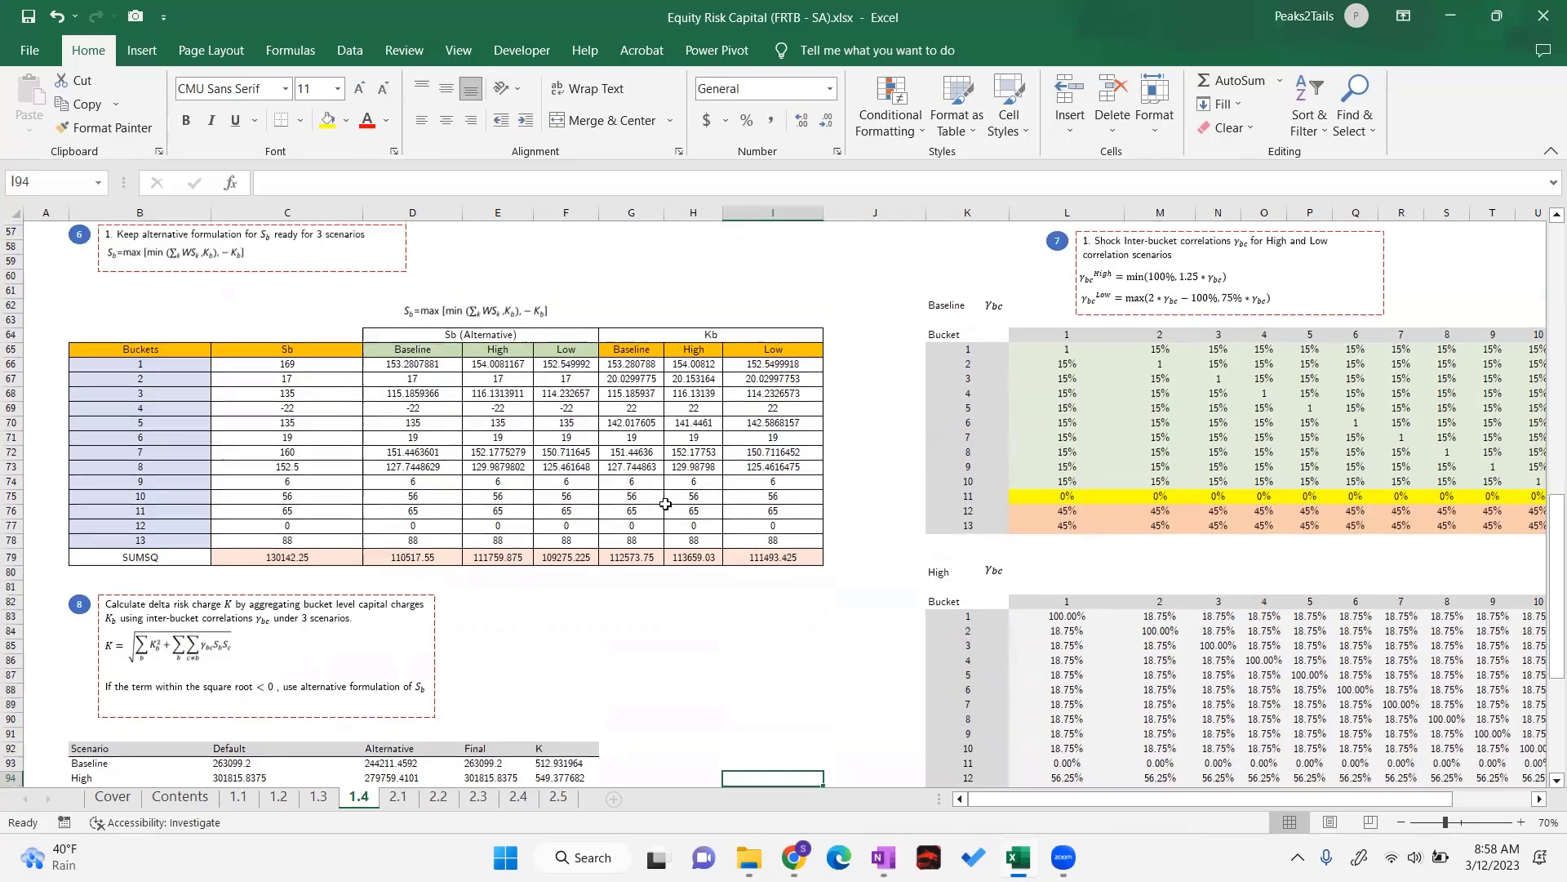
scroll(665, 503, up, 10)
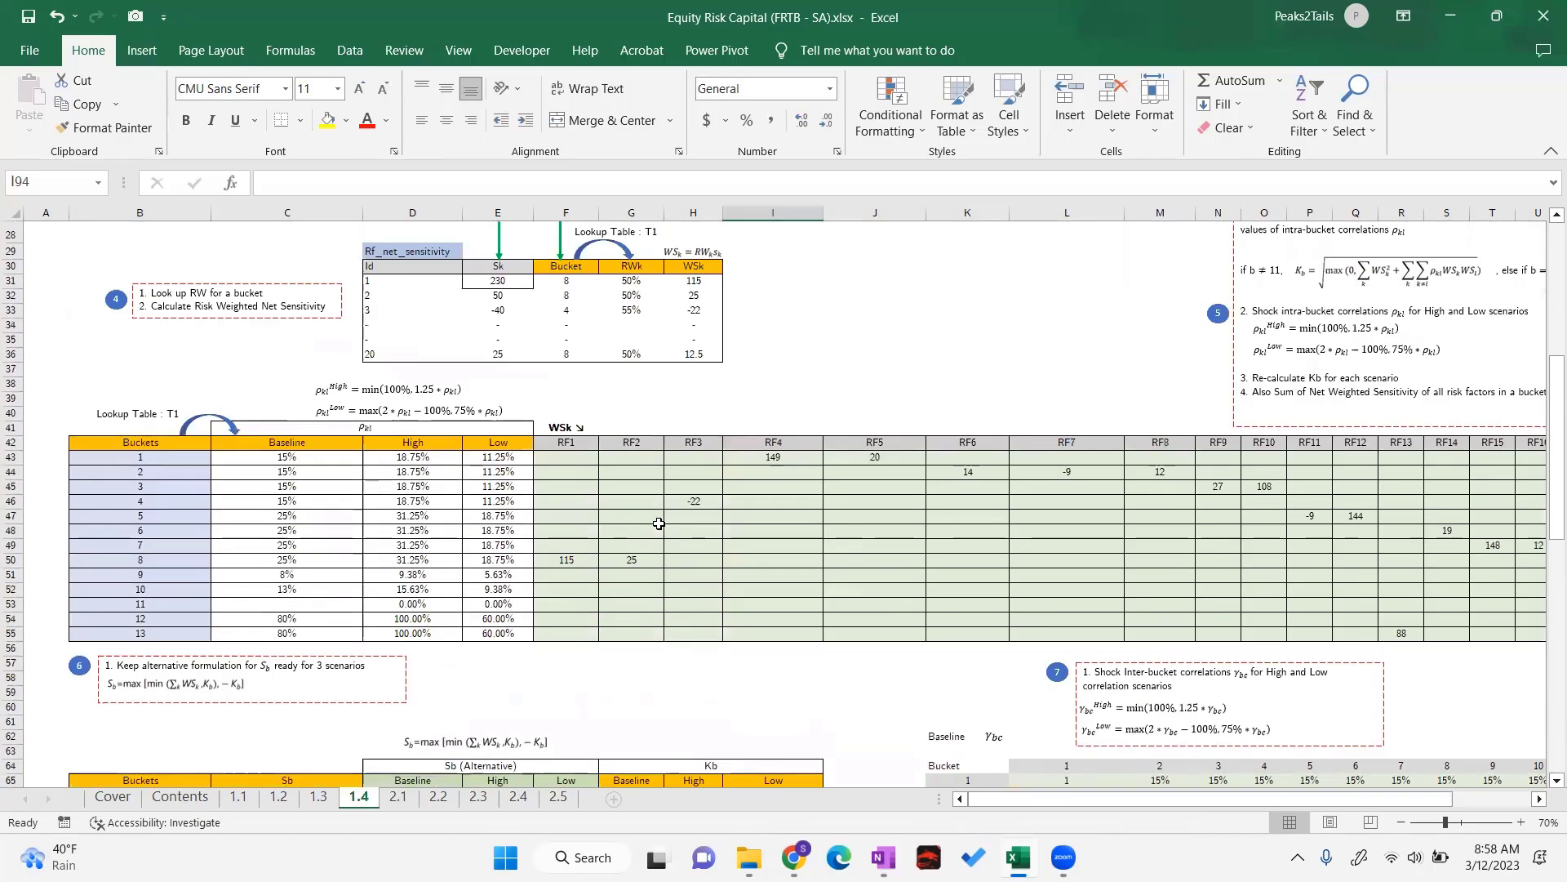
scroll(655, 539, down, 3)
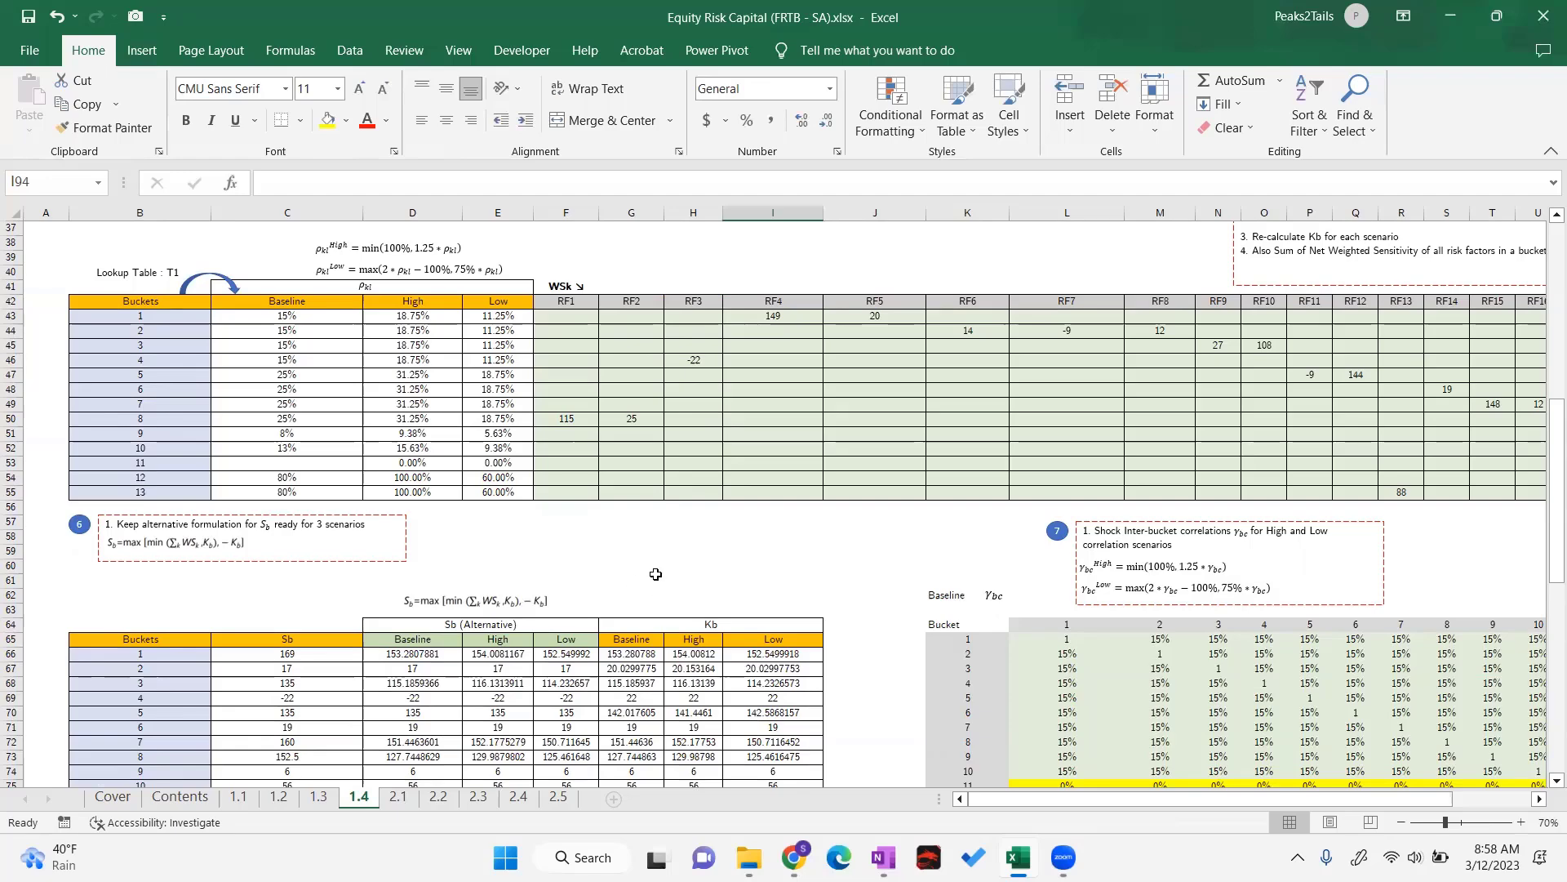
scroll(655, 574, down, 3)
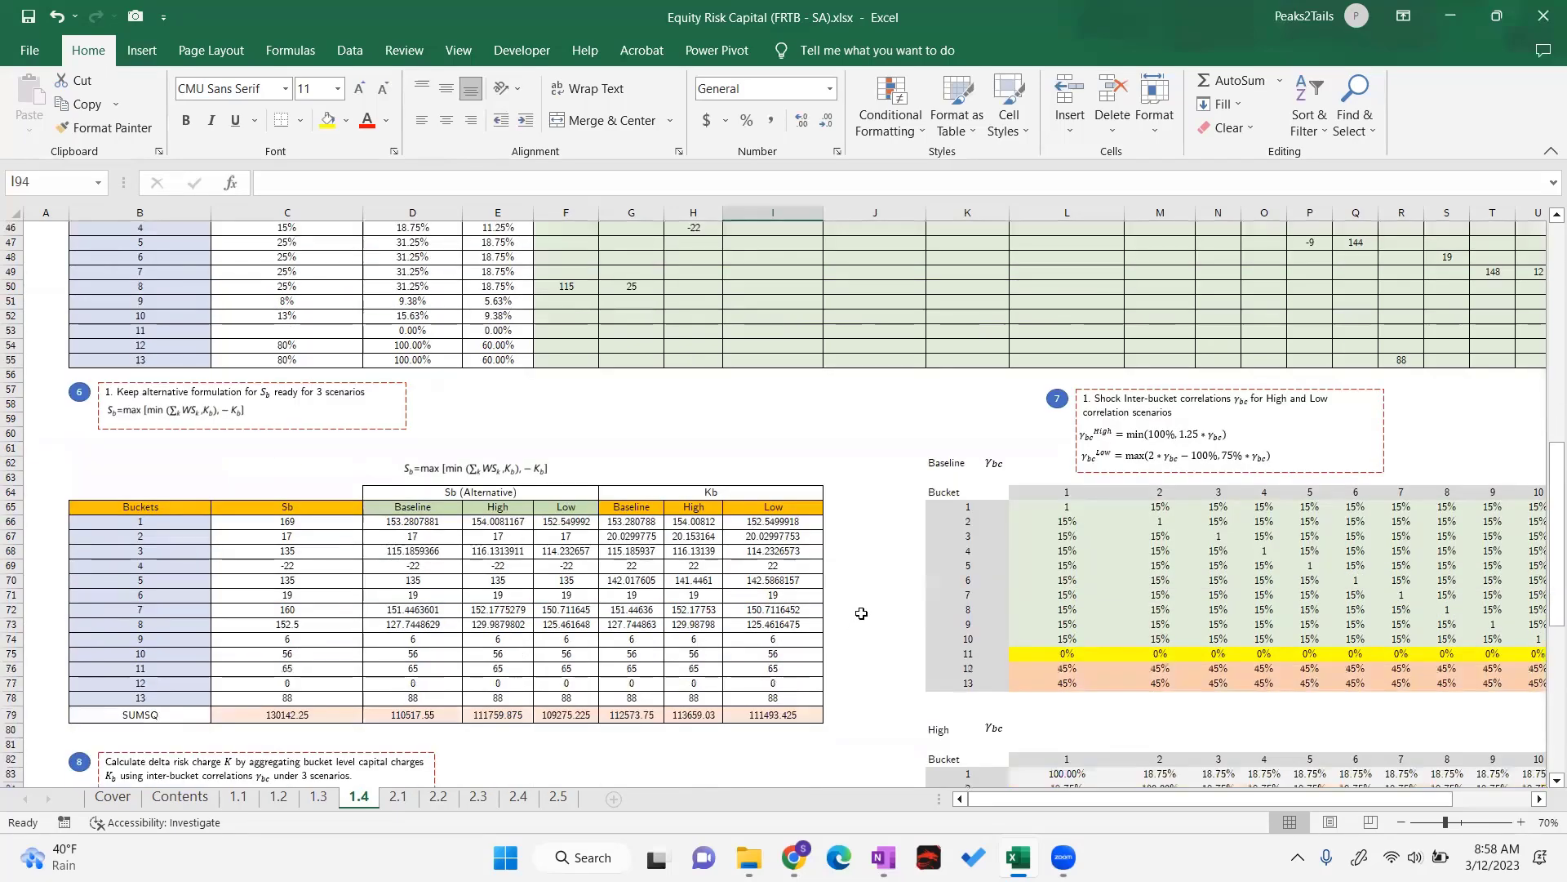
Recap sheet 1.4's full calculation flow from risk factor mapping to Delta Risk Charge (K), and return to the Stylized Calculations heading
scroll(866, 602, up, 10)
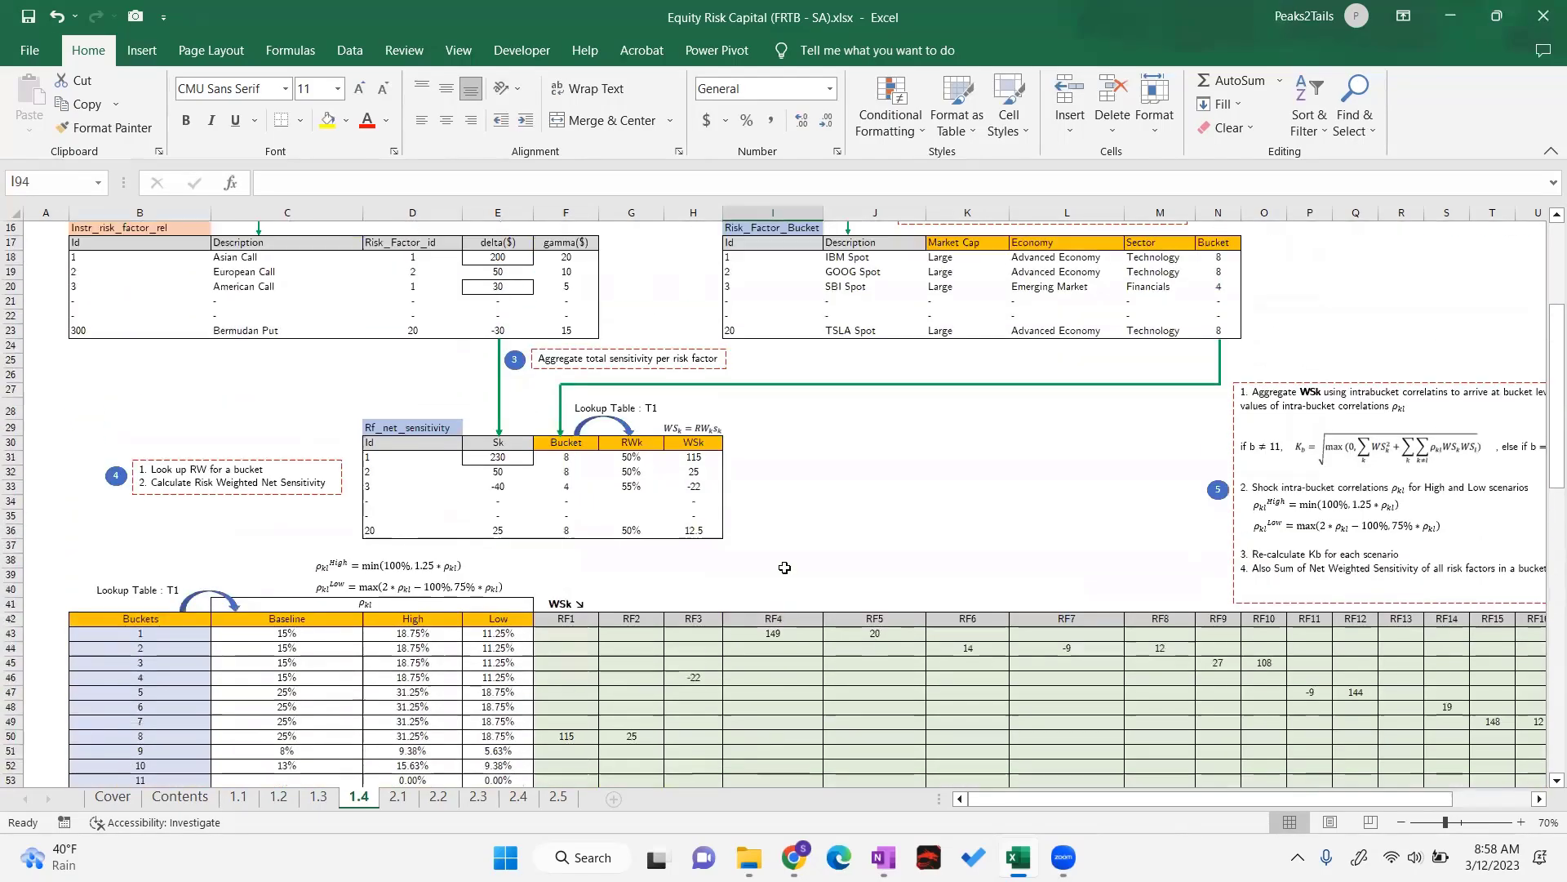
scroll(785, 572, up, 3)
click(802, 633)
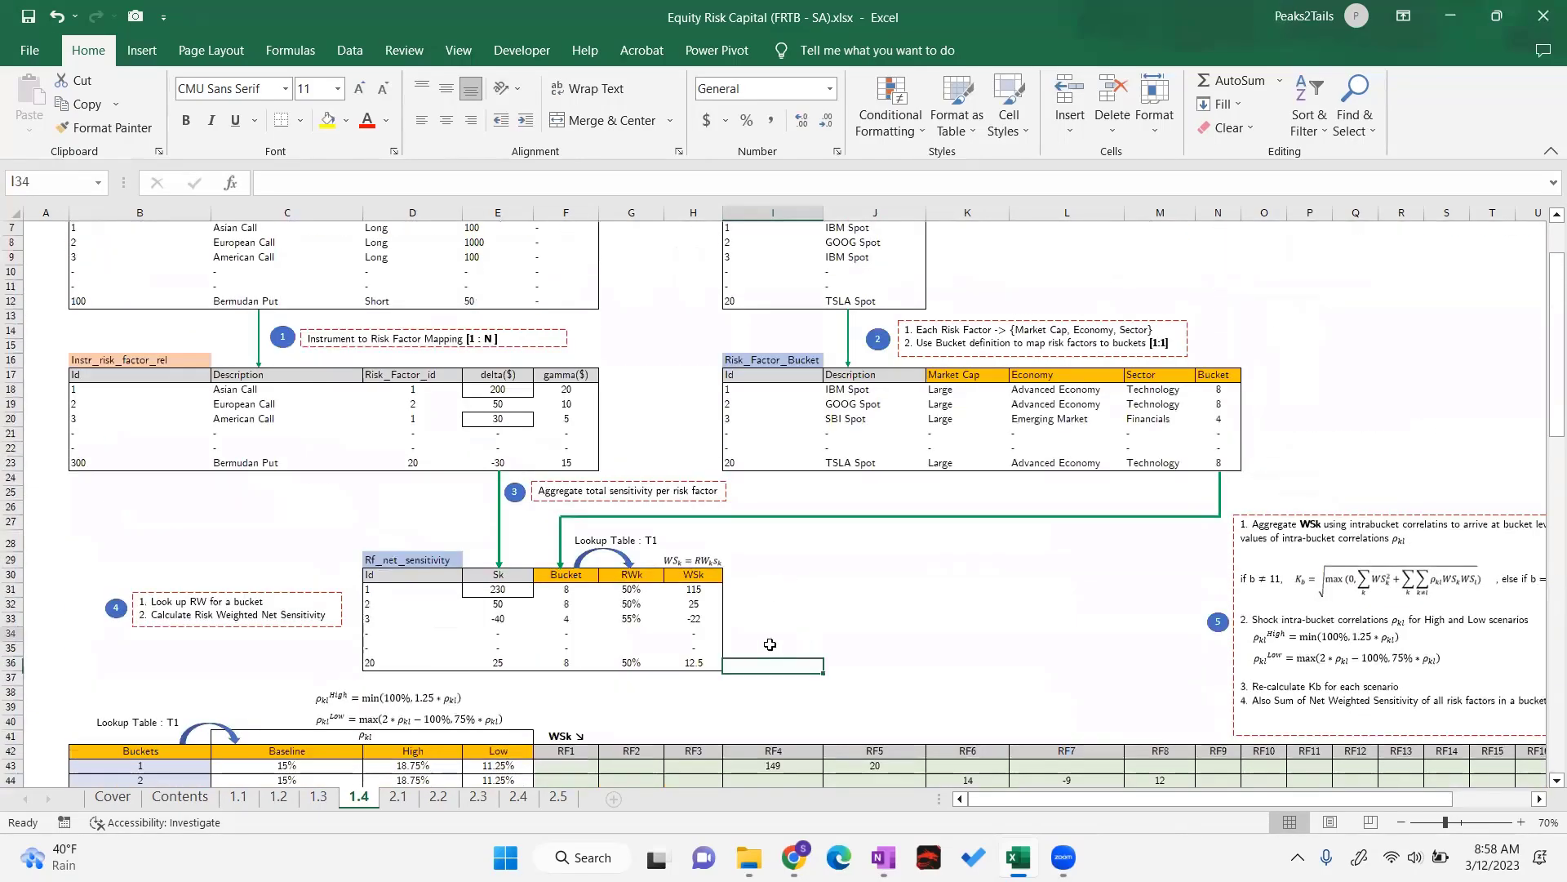
scroll(612, 674, down, 3)
scroll(661, 684, down, 9)
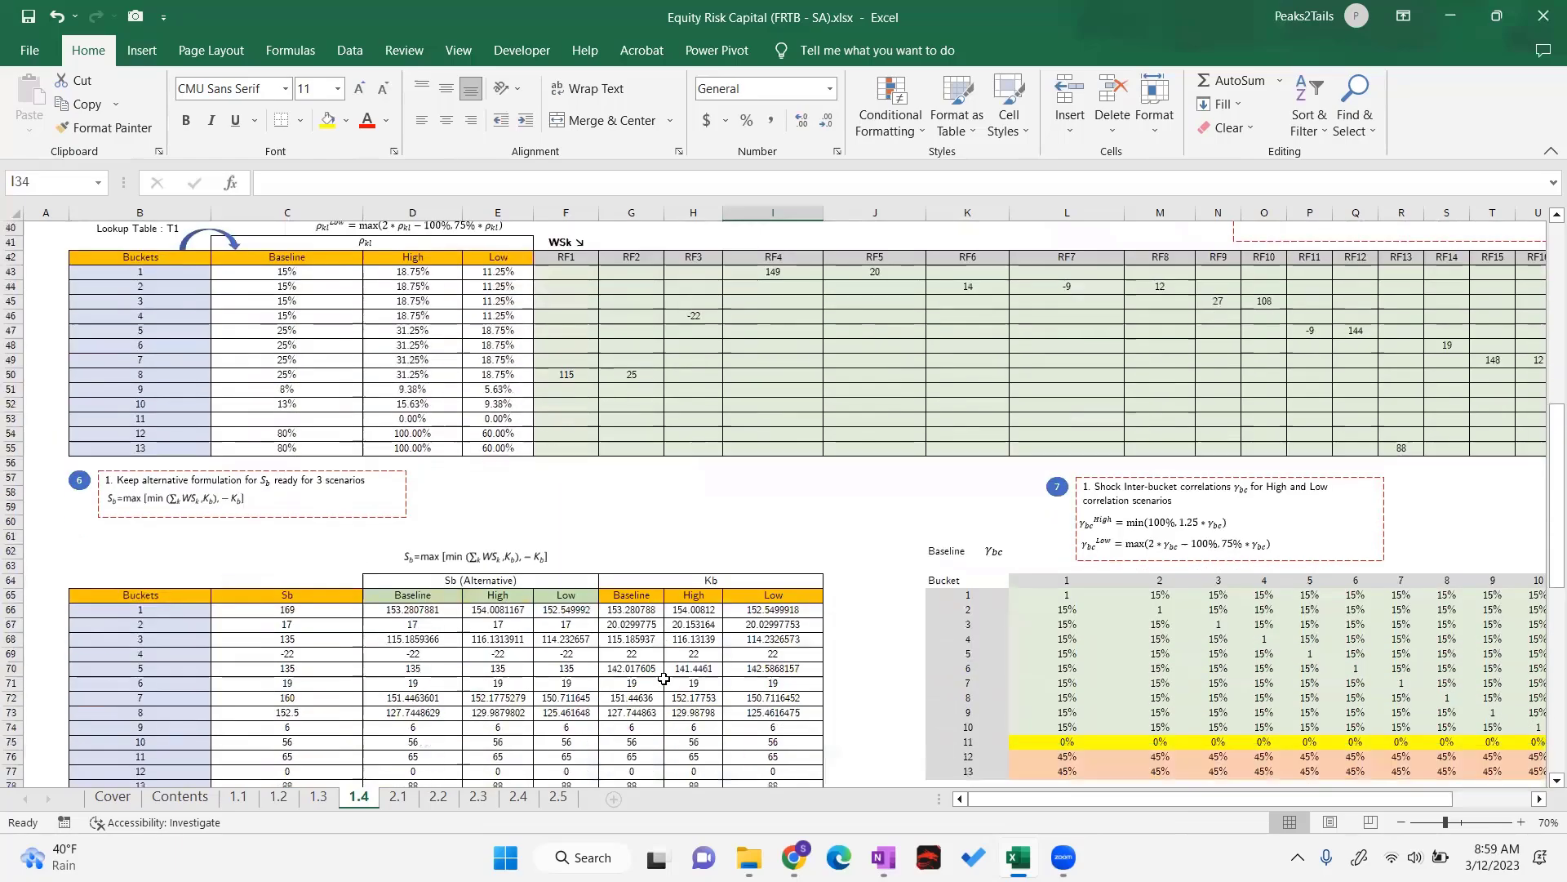
scroll(673, 695, down, 4)
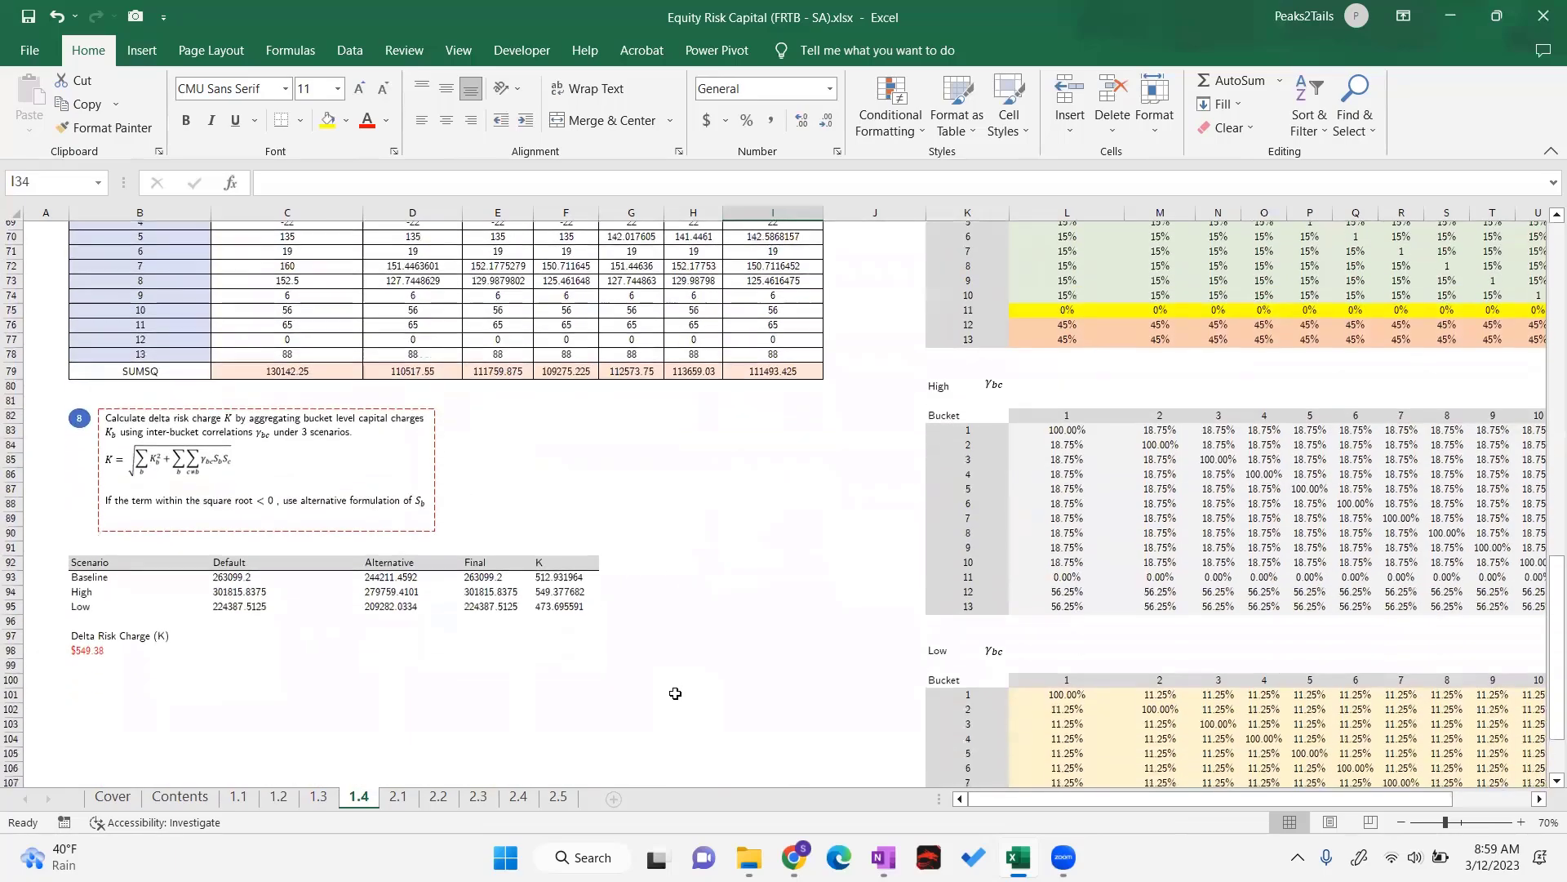
scroll(676, 692, down, 1)
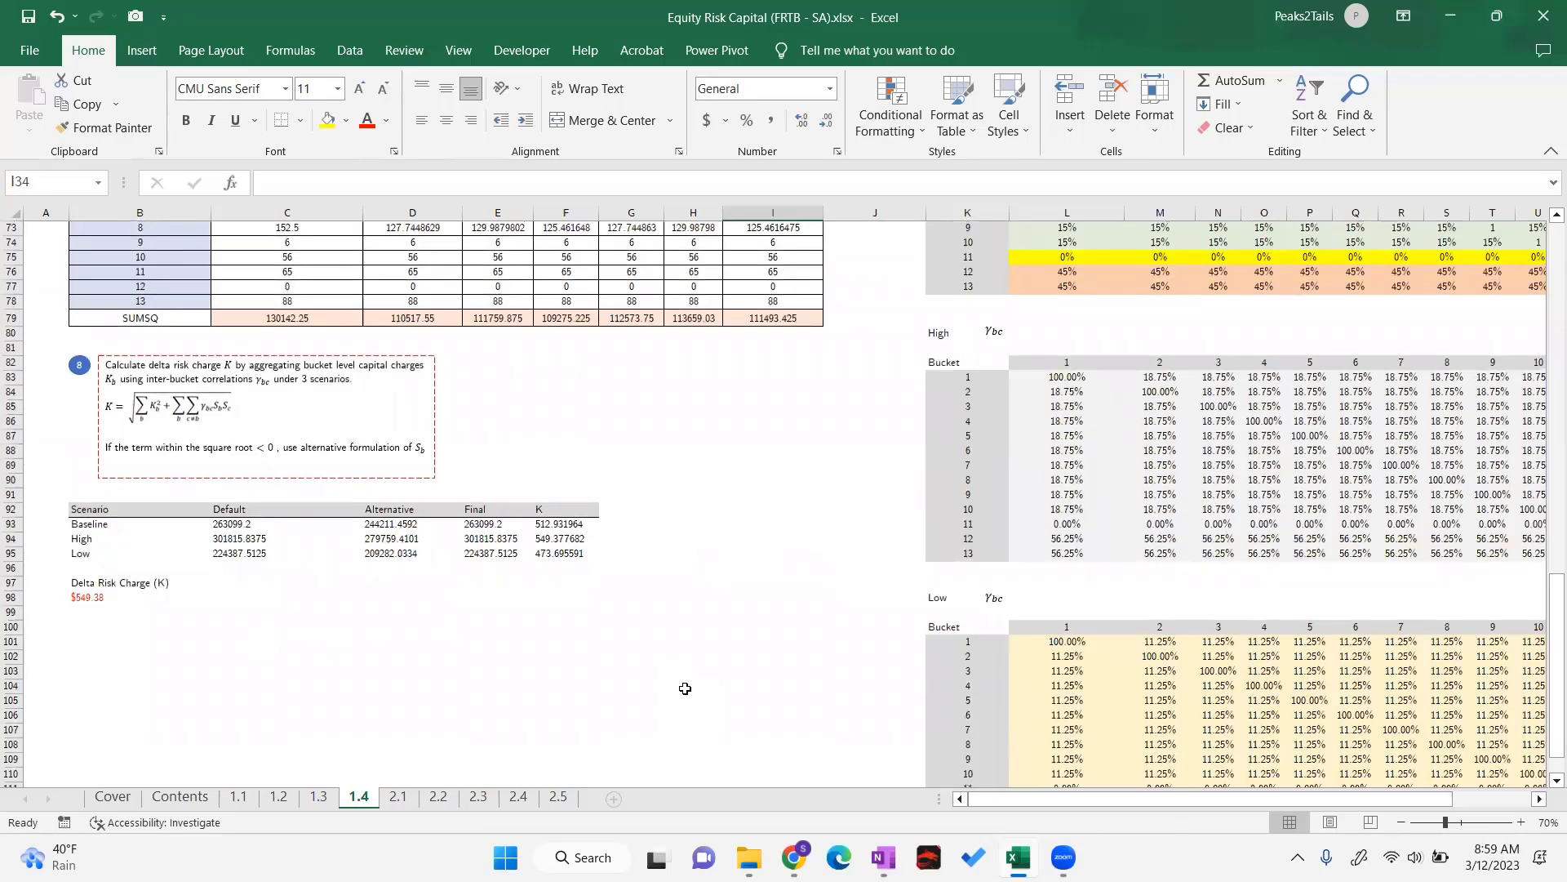
scroll(685, 689, up, 1)
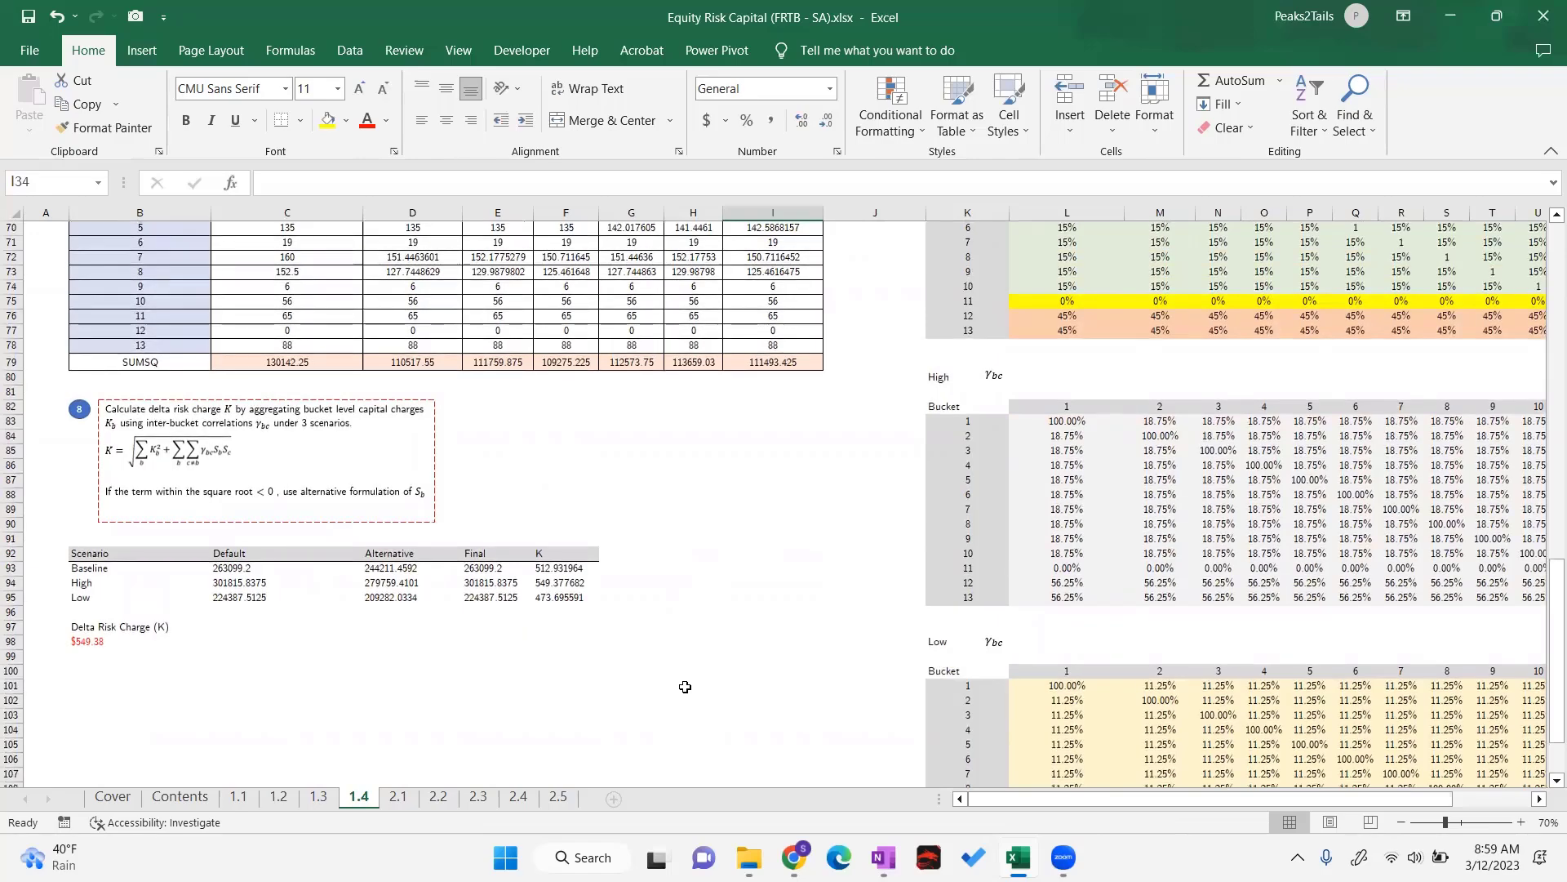
scroll(685, 686, up, 20)
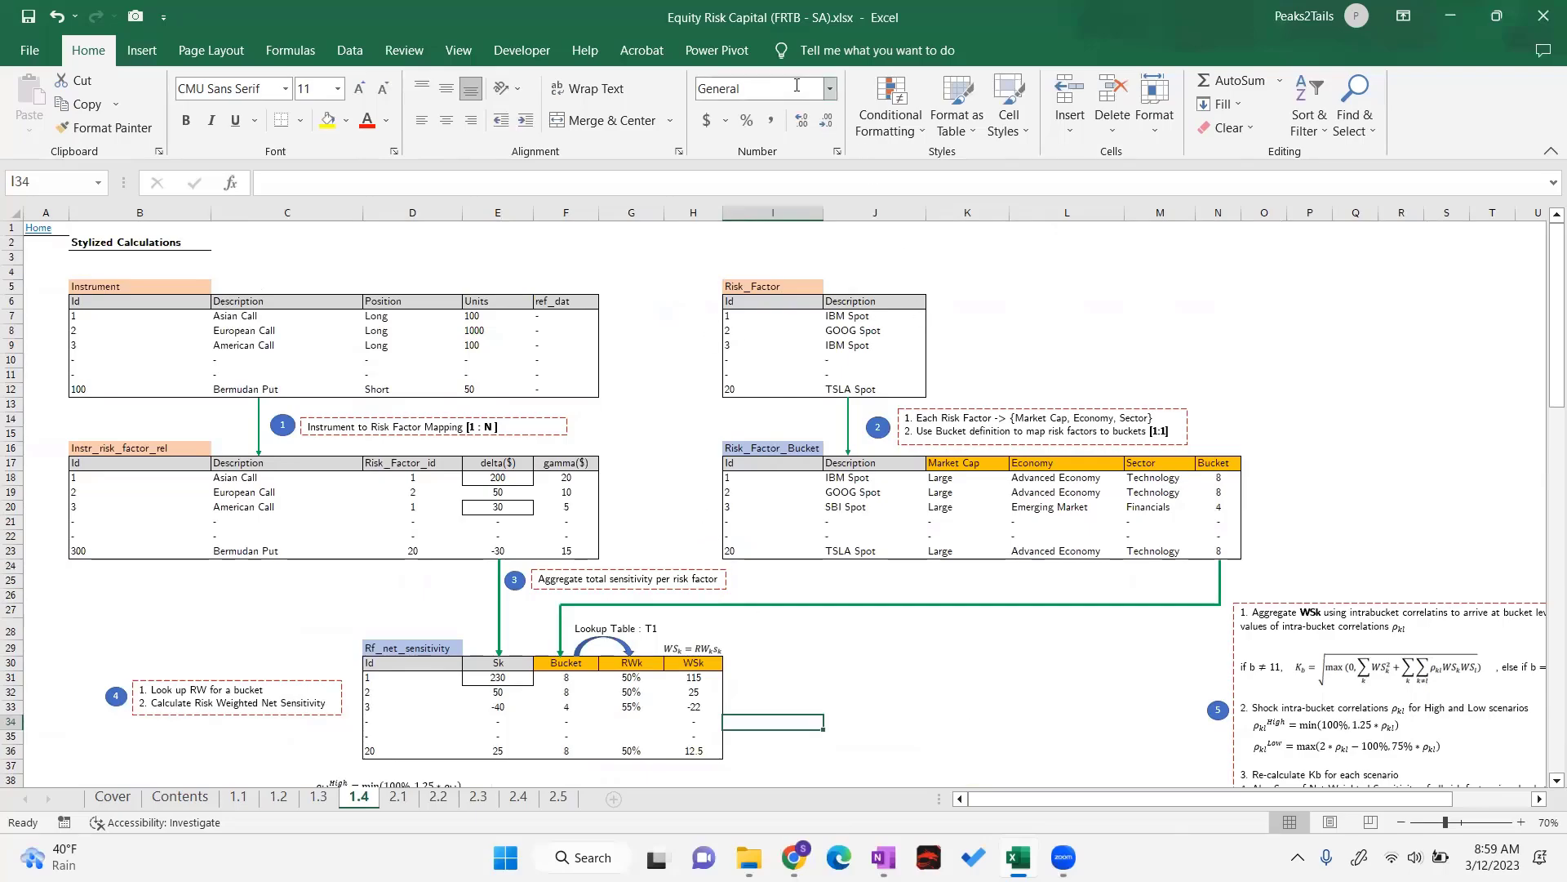
click(747, 92)
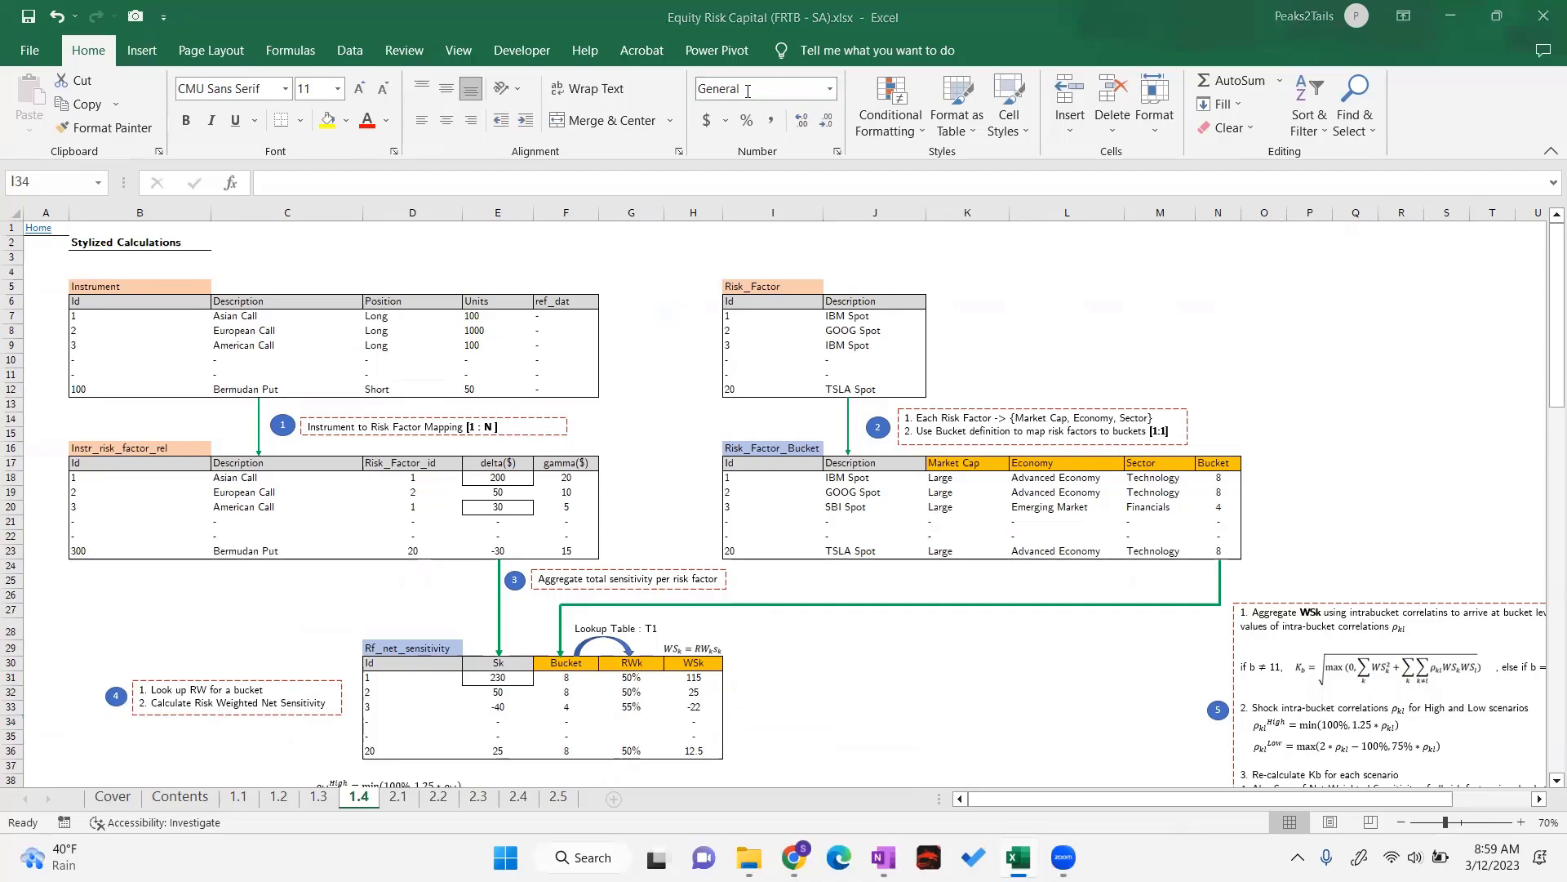